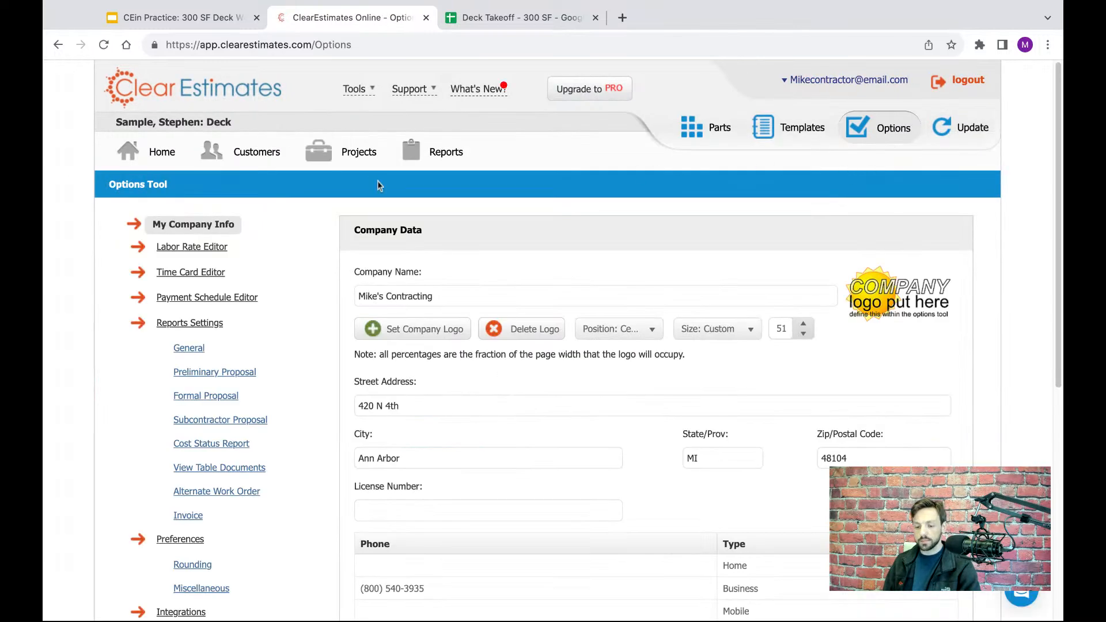
- Review the company name, street address, phone and email details in the company data form
{"action": "scroll", "coordinate": [612, 196], "scroll_direction": "down", "scroll_amount": 2}
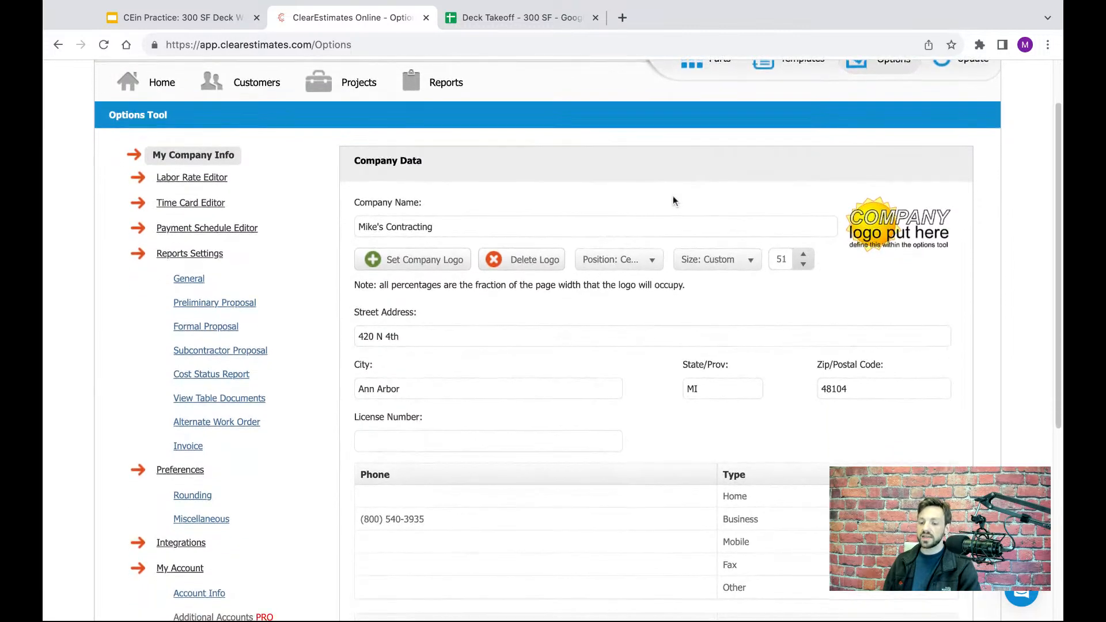
{"action": "scroll", "coordinate": [593, 207], "scroll_direction": "down", "scroll_amount": 3}
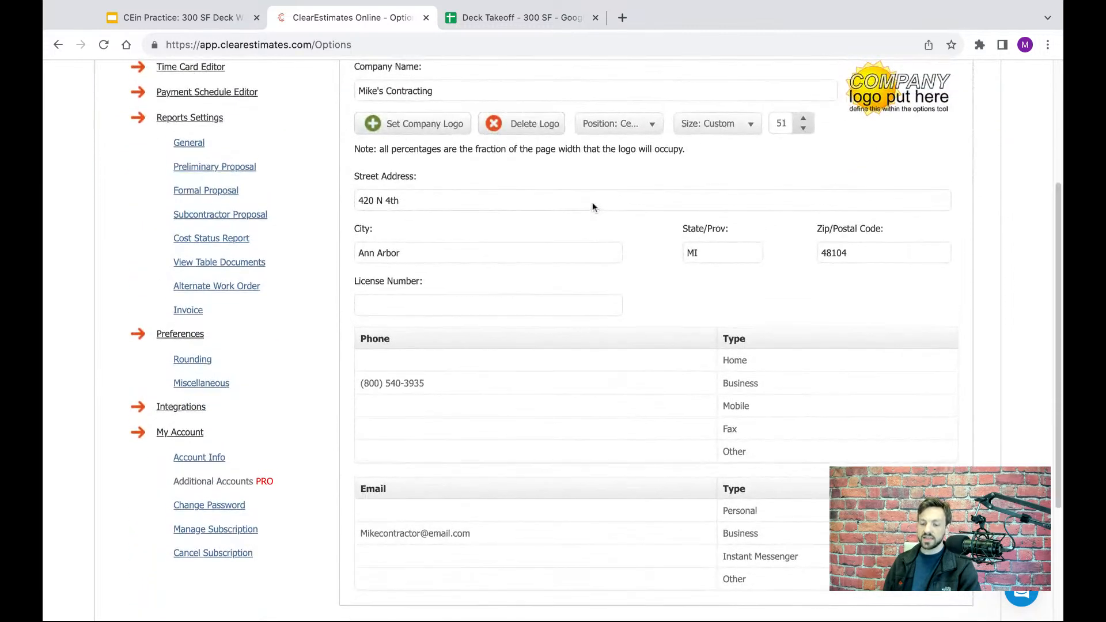
{"action": "scroll", "coordinate": [592, 201], "scroll_direction": "up", "scroll_amount": 1}
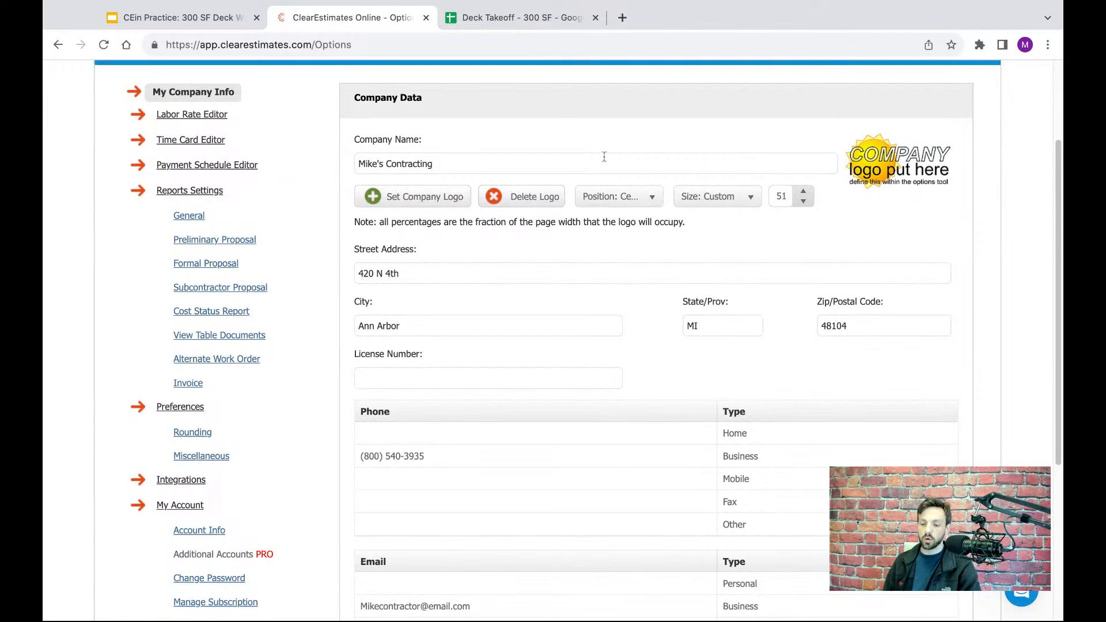
{"action": "left_click_drag", "start_coordinate": [545, 168], "coordinate": [356, 167]}
{"action": "left_click_drag", "start_coordinate": [464, 273], "coordinate": [356, 273]}
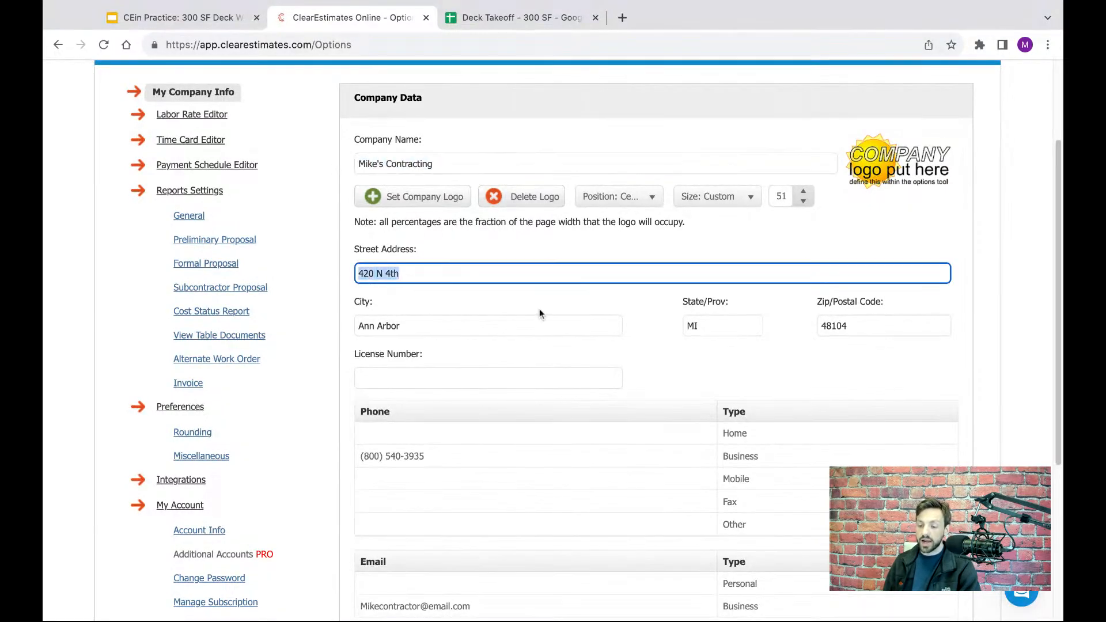
{"action": "left_click", "coordinate": [581, 309]}
{"action": "scroll", "coordinate": [581, 303], "scroll_direction": "down", "scroll_amount": 1}
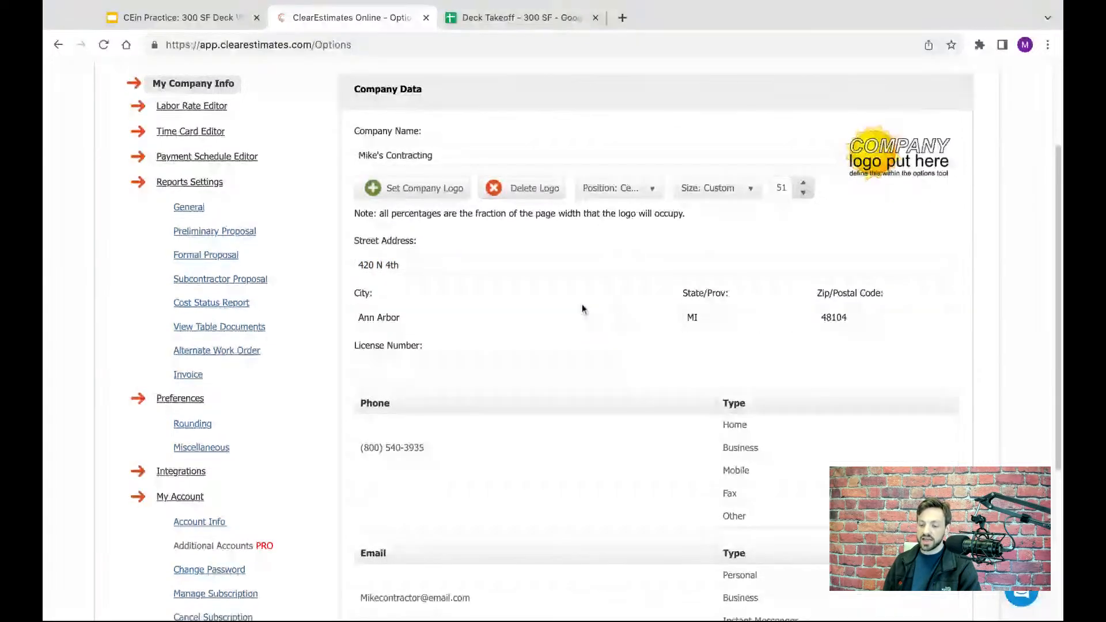
{"action": "scroll", "coordinate": [555, 333], "scroll_direction": "down", "scroll_amount": 1}
- Enter the company's license number in the company data form
{"action": "left_click", "coordinate": [520, 314]}
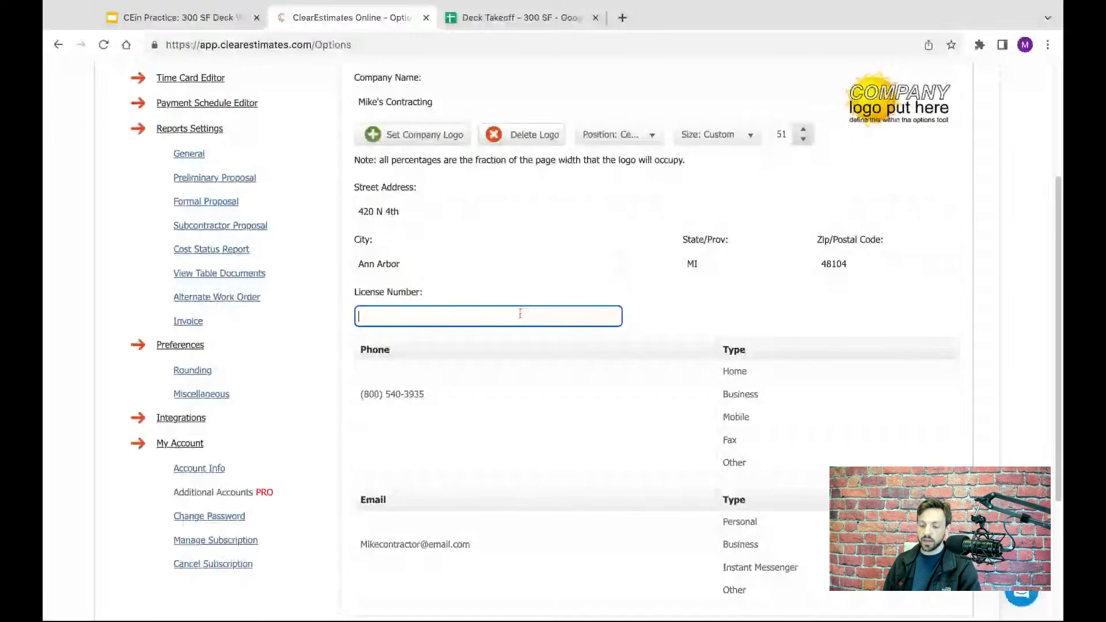
{"action": "scroll", "coordinate": [514, 255], "scroll_direction": "down", "scroll_amount": 1}
{"action": "scroll", "coordinate": [514, 254], "scroll_direction": "up", "scroll_amount": 4}
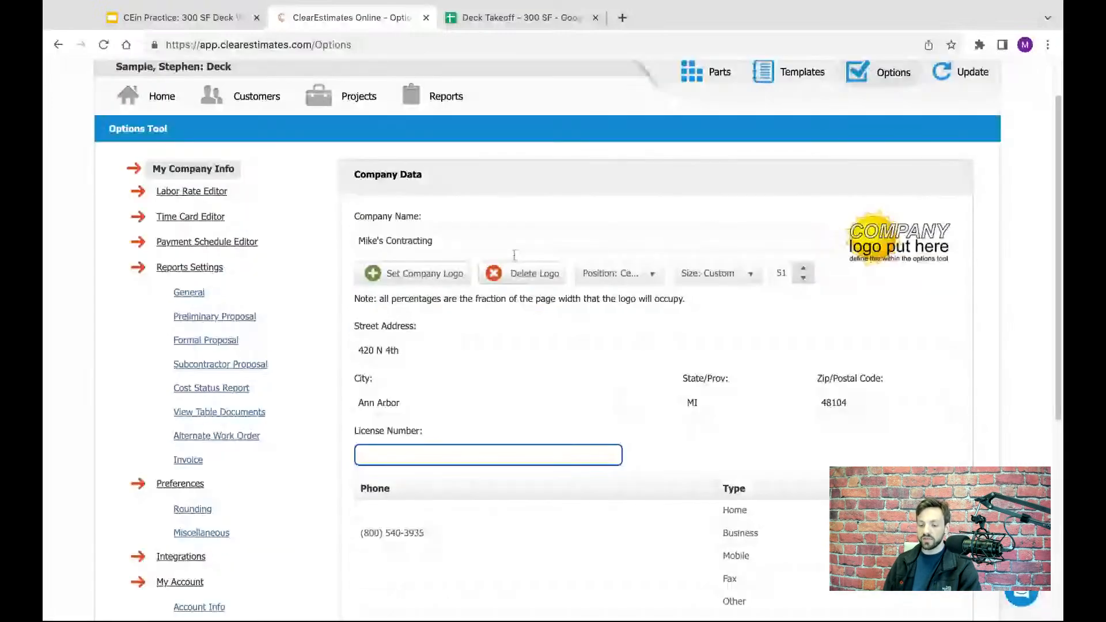
{"action": "scroll", "coordinate": [470, 536], "scroll_direction": "down", "scroll_amount": 4}
{"action": "scroll", "coordinate": [469, 532], "scroll_direction": "down", "scroll_amount": 1}
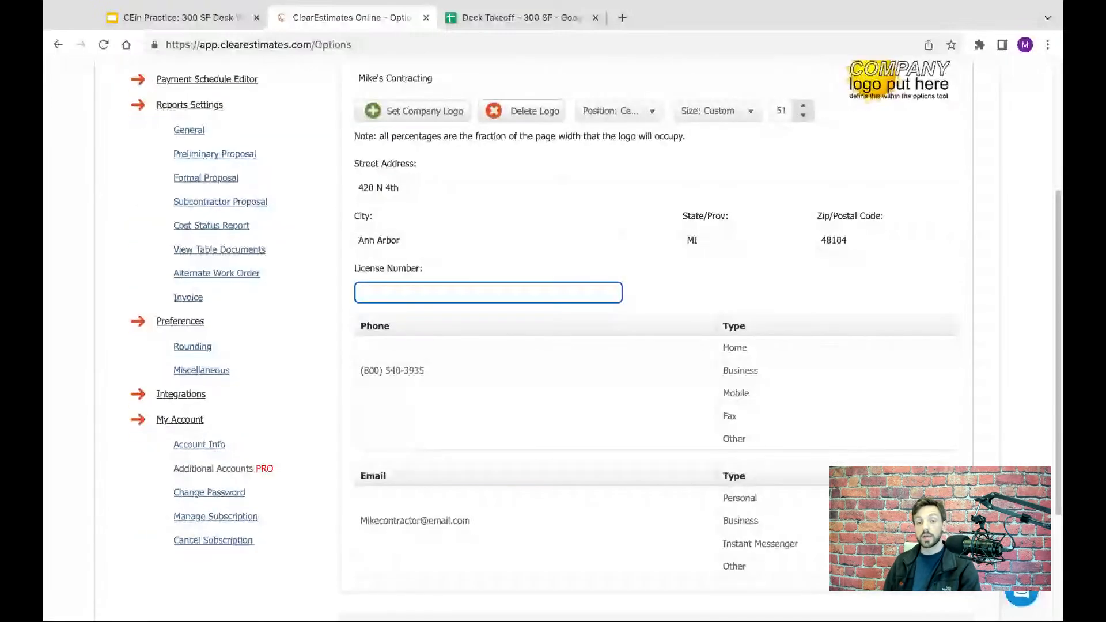
{"action": "scroll", "coordinate": [596, 340], "scroll_direction": "down", "scroll_amount": 1}
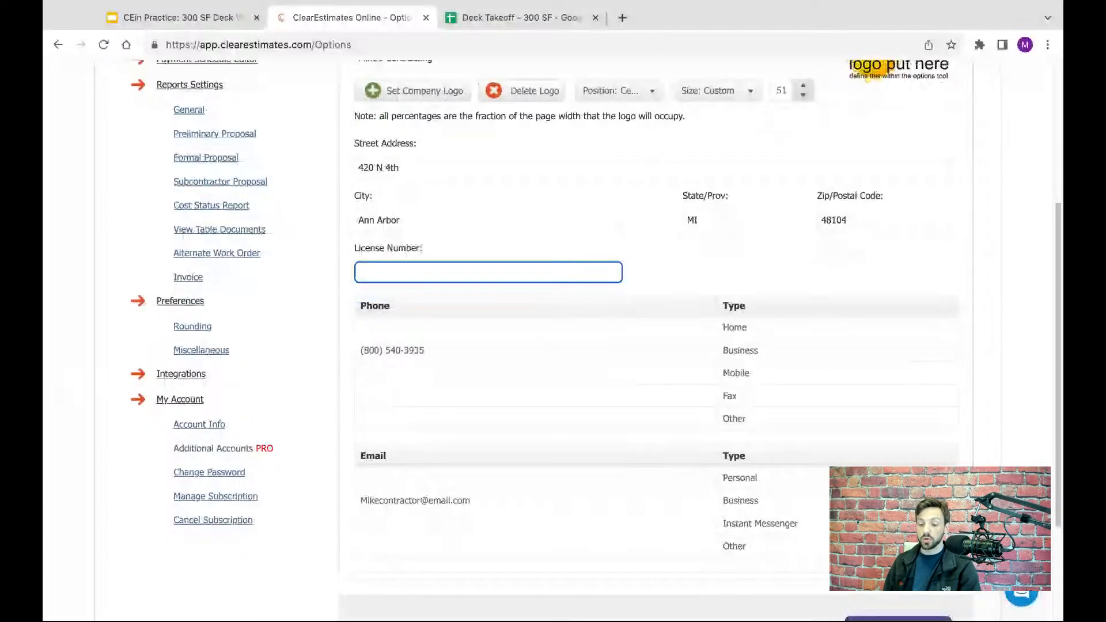
{"action": "type", "text": "1"}
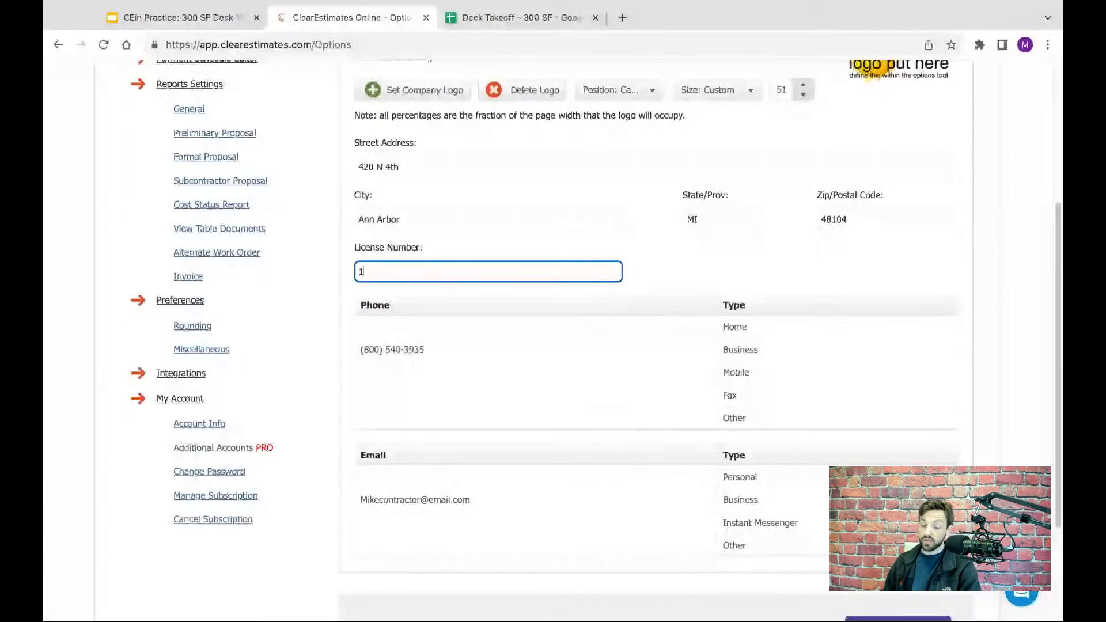
{"action": "type", "text": "11222333"}
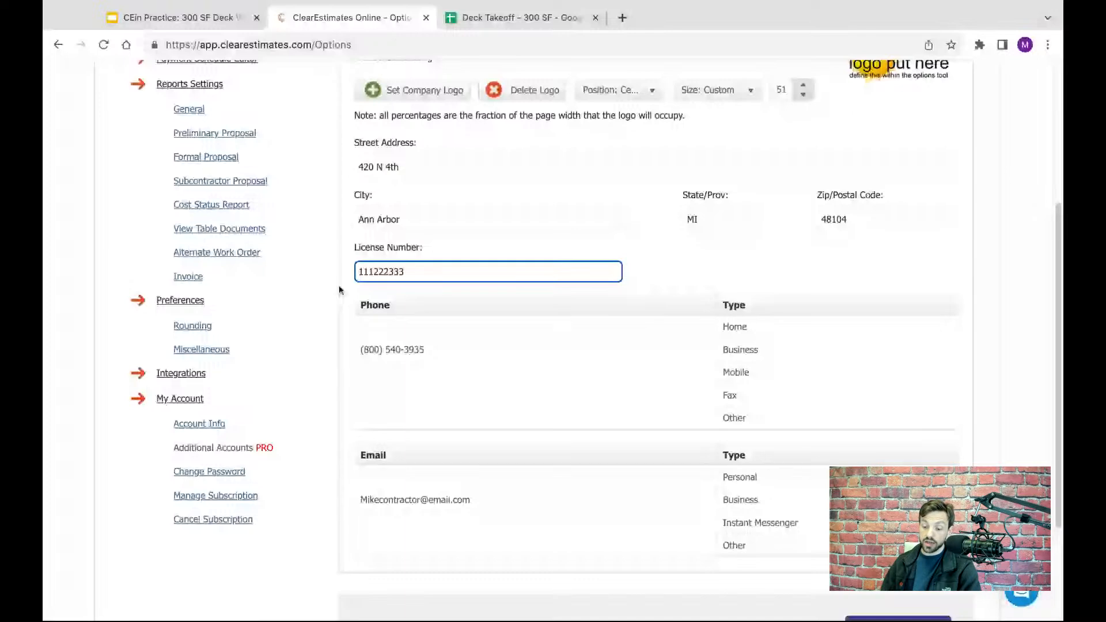
{"action": "left_click", "coordinate": [656, 269]}
- Check the company's phone and email entries, including the Other email row, and save the company info
{"action": "scroll", "coordinate": [665, 291], "scroll_direction": "down", "scroll_amount": 1}
{"action": "scroll", "coordinate": [665, 291], "scroll_direction": "down", "scroll_amount": 5}
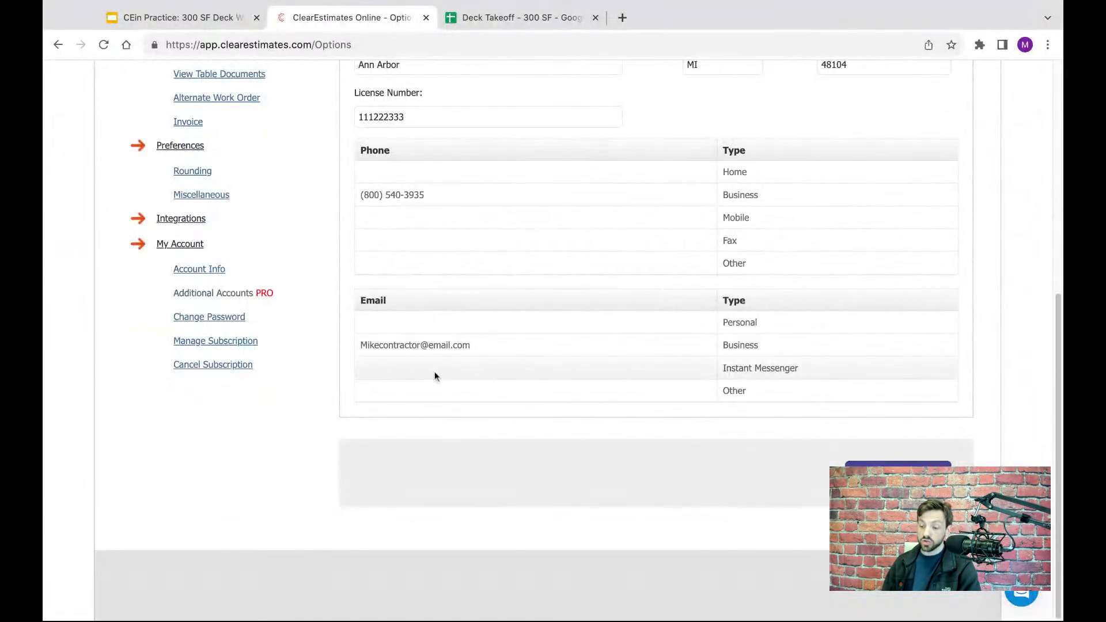
{"action": "double_click", "coordinate": [755, 392]}
{"action": "left_click", "coordinate": [639, 387]}
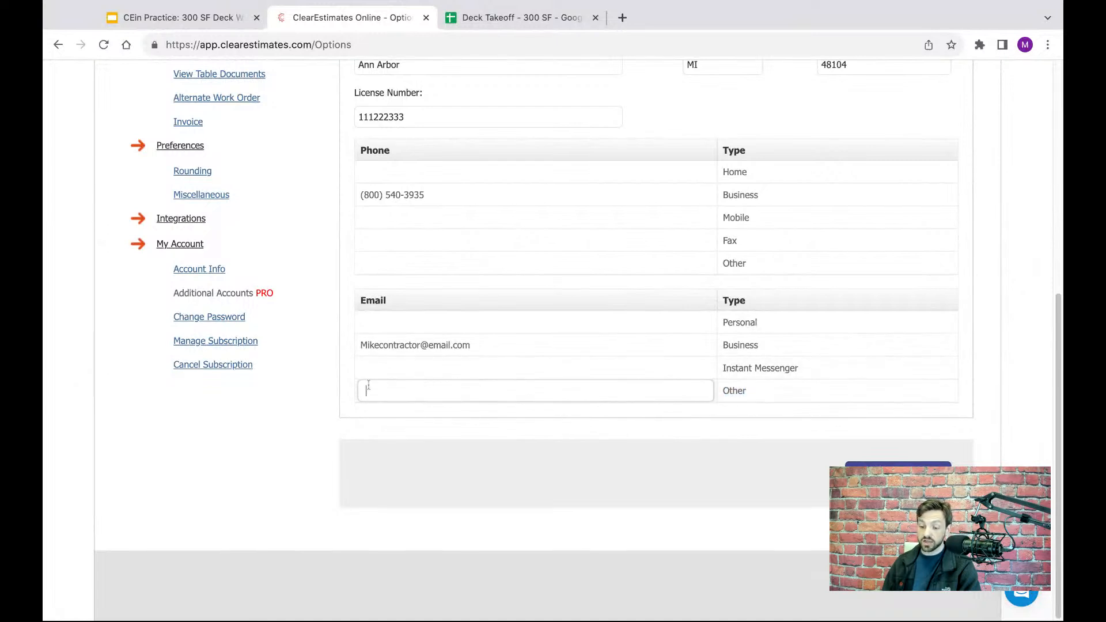
{"action": "left_click", "coordinate": [626, 433]}
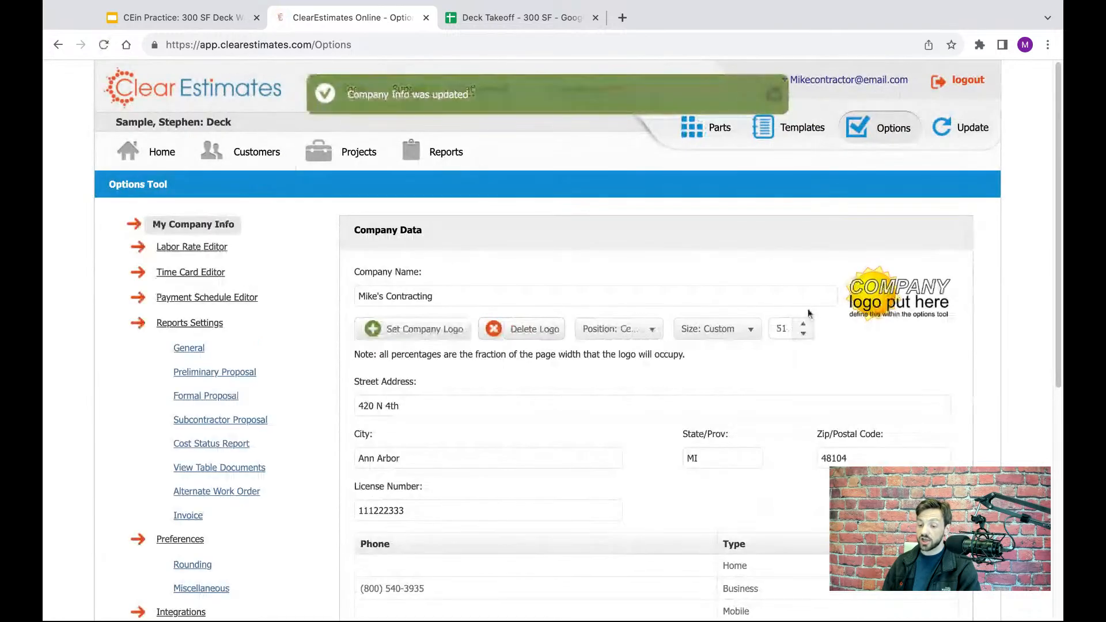
- Upload the JPG logo file as the company logo and save the company info
{"action": "scroll", "coordinate": [767, 217], "scroll_direction": "down", "scroll_amount": 1}
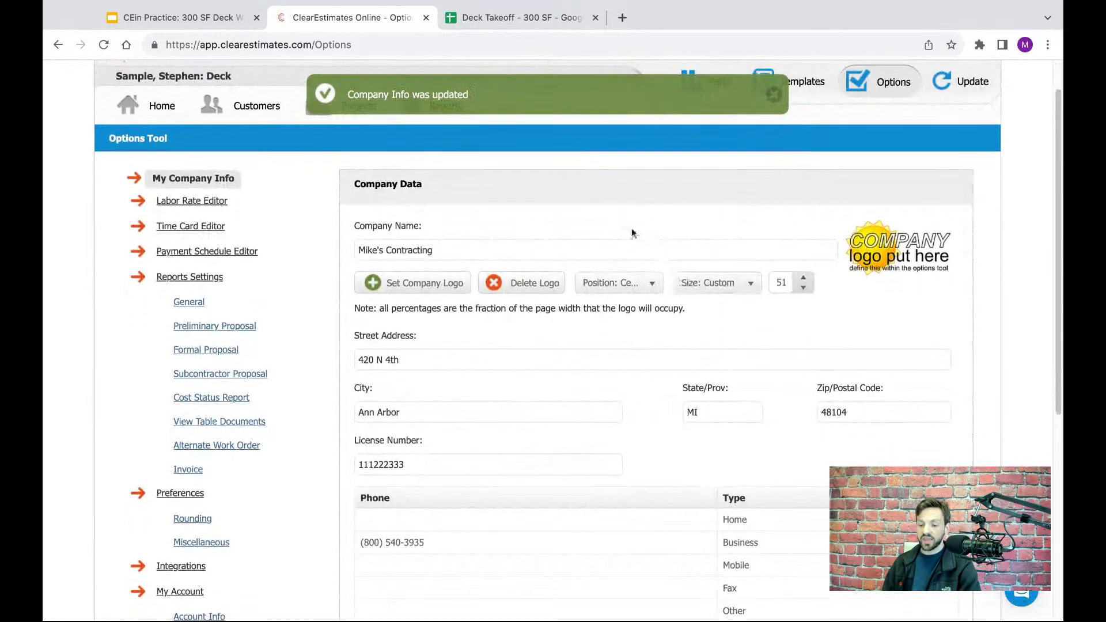
{"action": "scroll", "coordinate": [631, 233], "scroll_direction": "down", "scroll_amount": 3}
{"action": "scroll", "coordinate": [615, 224], "scroll_direction": "up", "scroll_amount": 5}
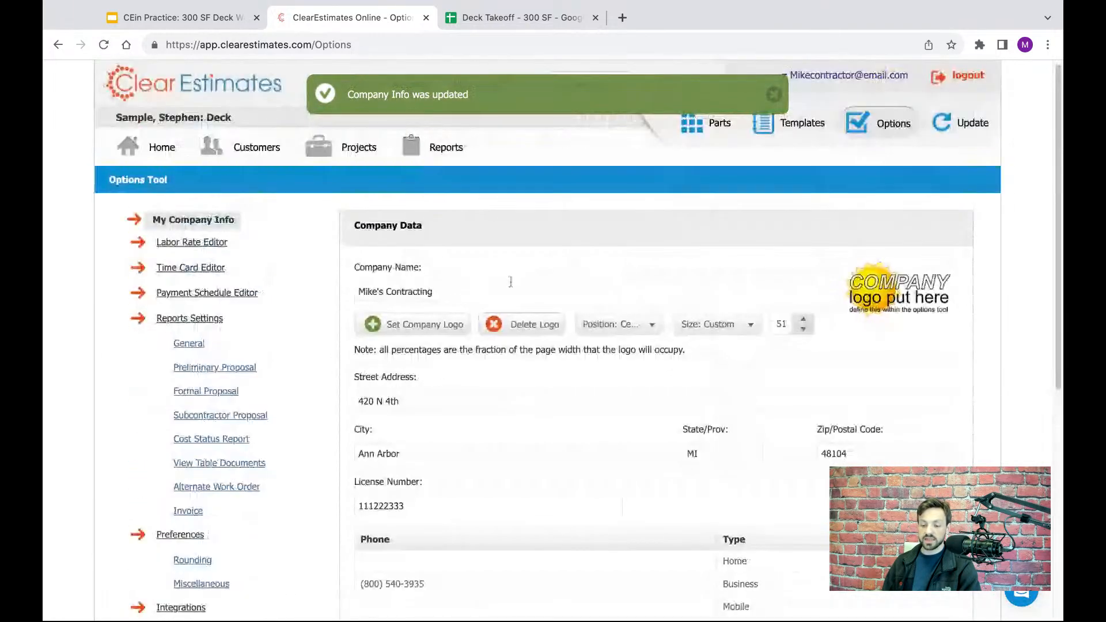
{"action": "left_click", "coordinate": [414, 323]}
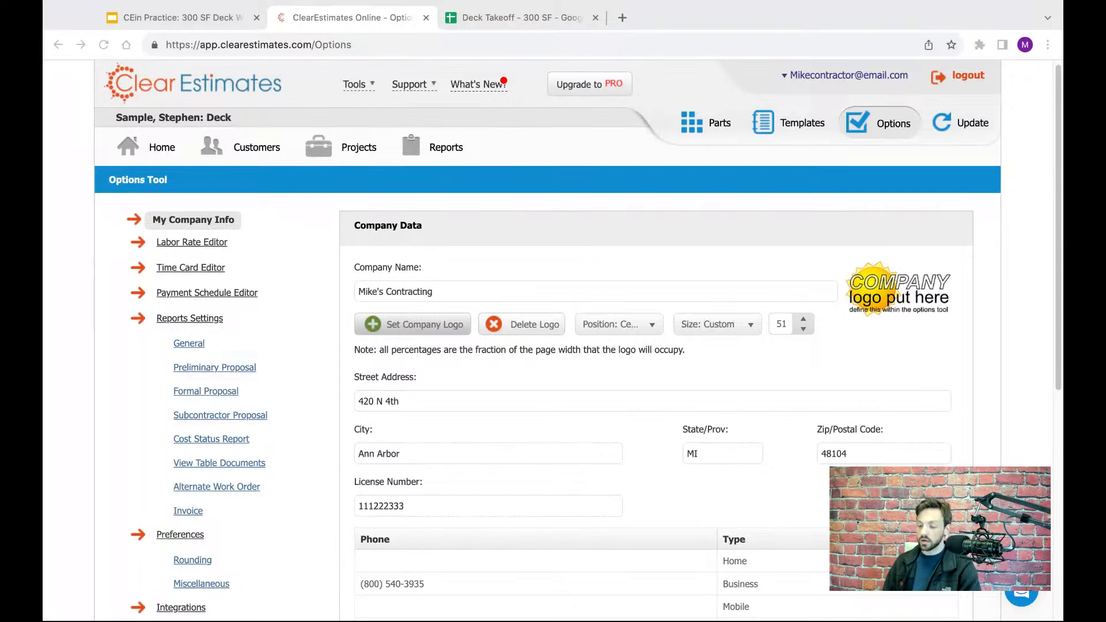
{"action": "key", "text": "Return"}
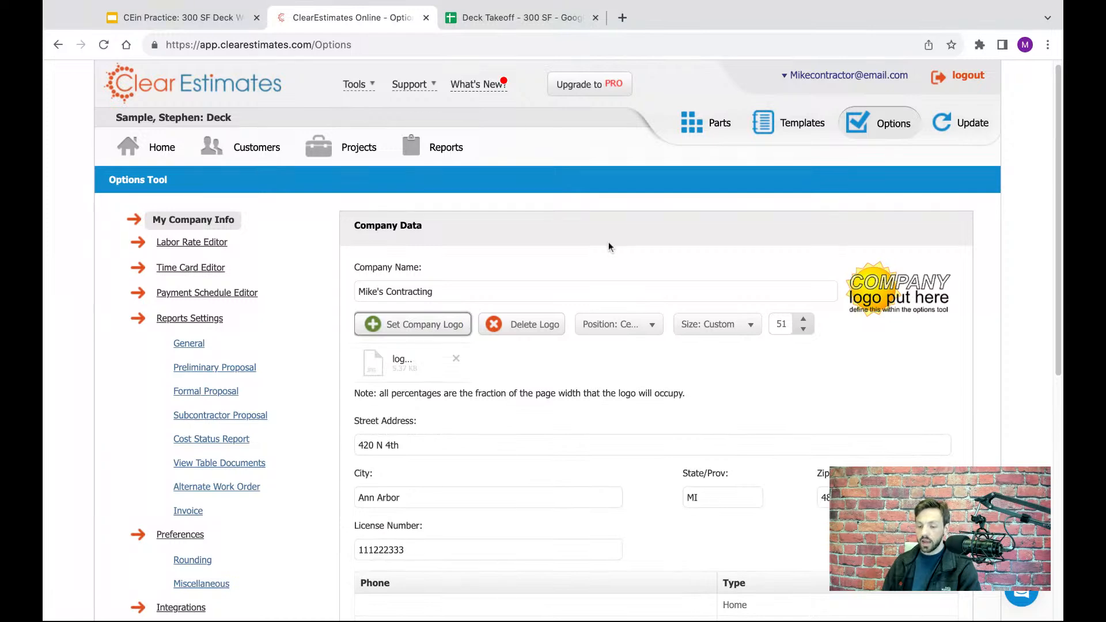
{"action": "scroll", "coordinate": [608, 242], "scroll_direction": "down", "scroll_amount": 1}
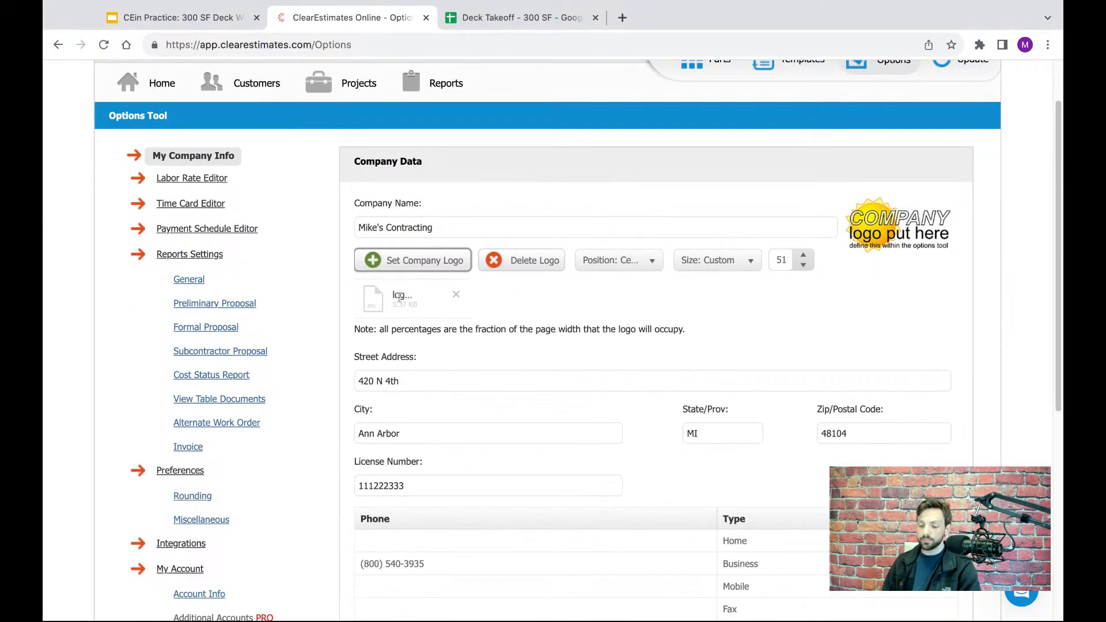
{"action": "scroll", "coordinate": [825, 314], "scroll_direction": "down", "scroll_amount": 6}
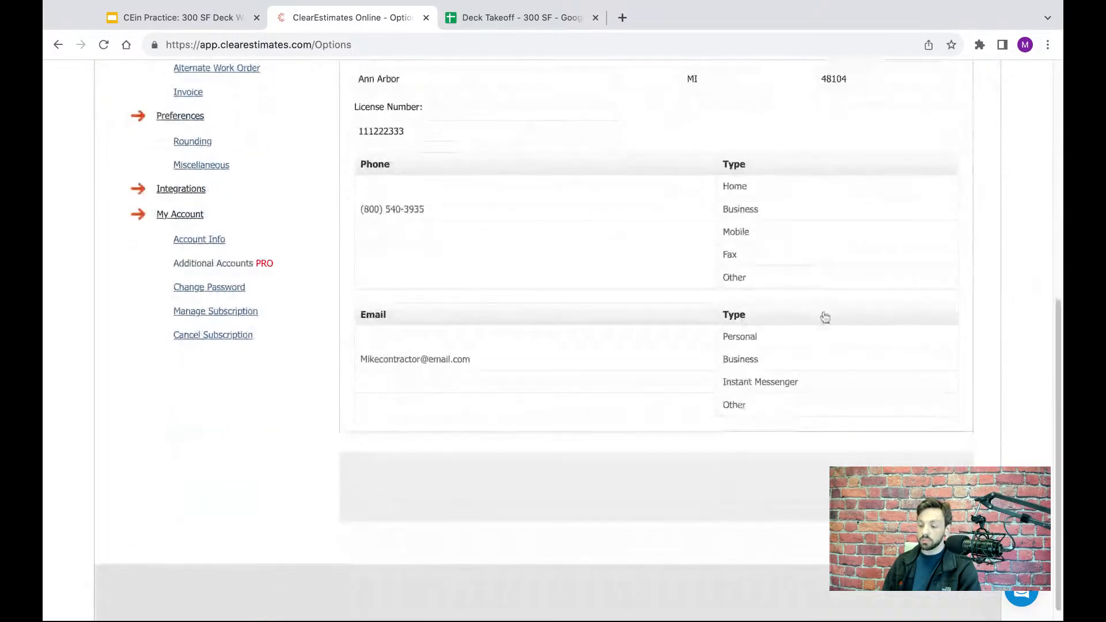
{"action": "left_click", "coordinate": [897, 473]}
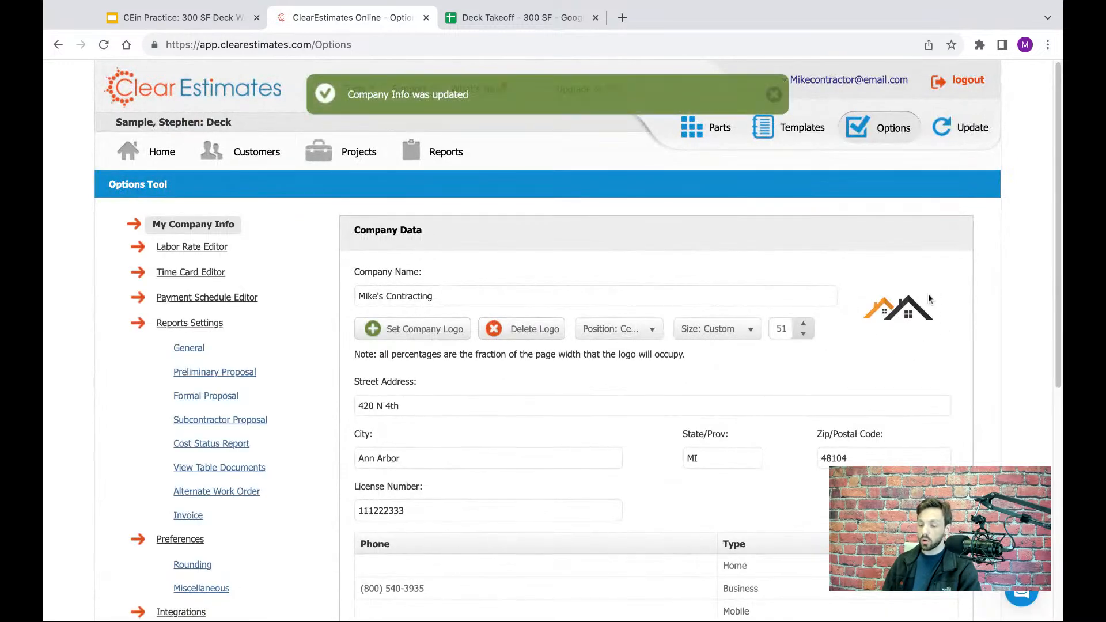
- Check the logo position choices and set the company logo's size to Small - 25%
{"action": "scroll", "coordinate": [887, 331], "scroll_direction": "down", "scroll_amount": 2}
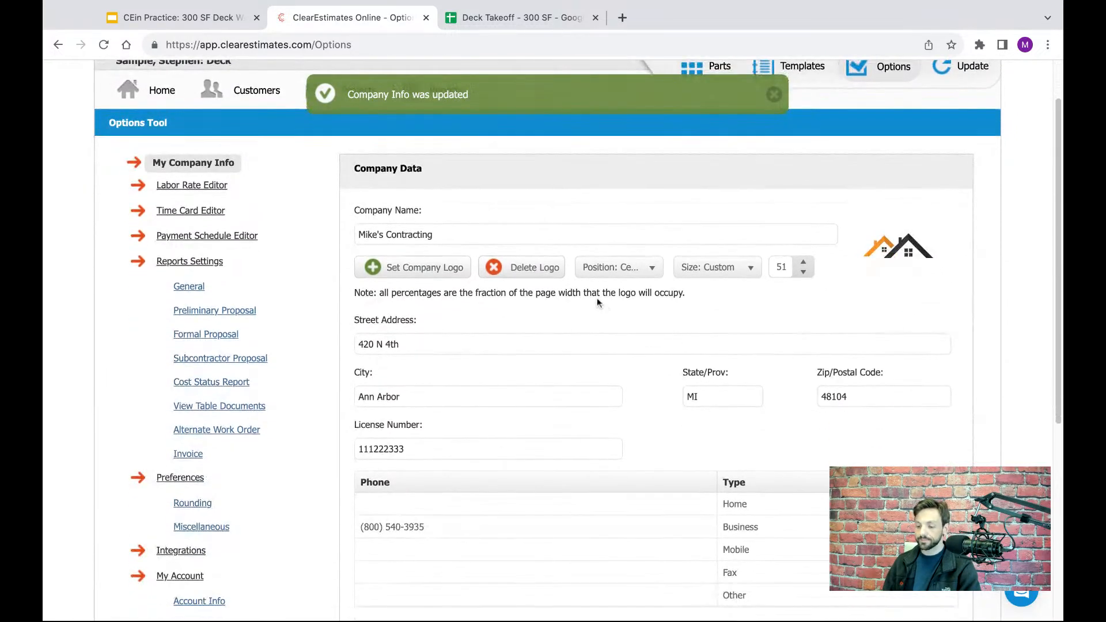
{"action": "left_click", "coordinate": [622, 268]}
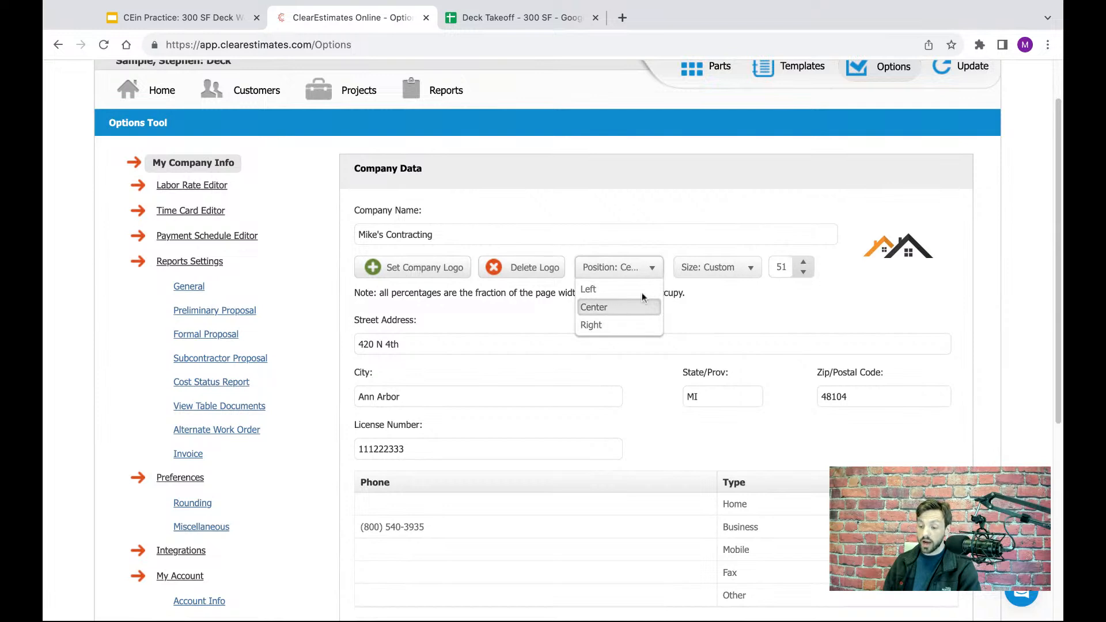
{"action": "left_click", "coordinate": [744, 290]}
{"action": "left_click", "coordinate": [743, 270]}
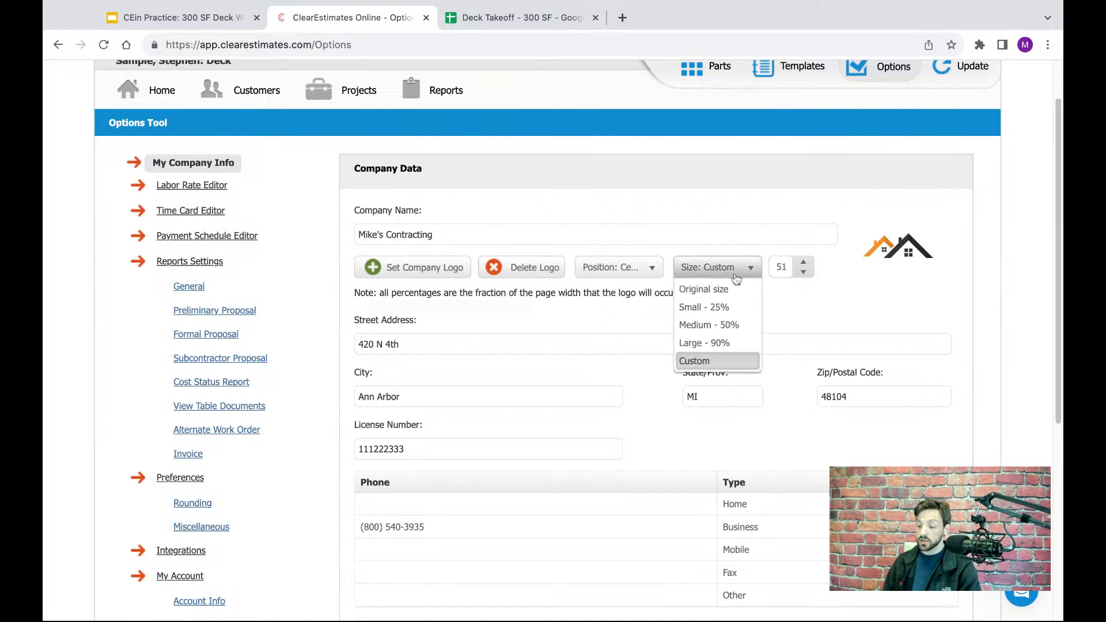
{"action": "left_click", "coordinate": [708, 307]}
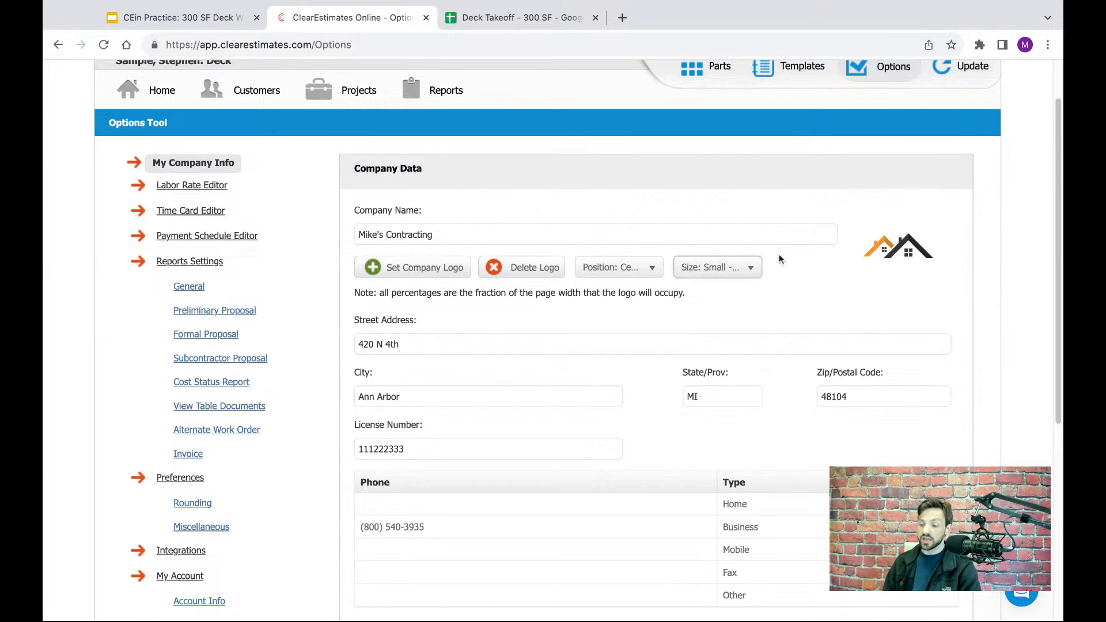
{"action": "scroll", "coordinate": [851, 206], "scroll_direction": "down", "scroll_amount": 2}
{"action": "scroll", "coordinate": [851, 206], "scroll_direction": "down", "scroll_amount": 4}
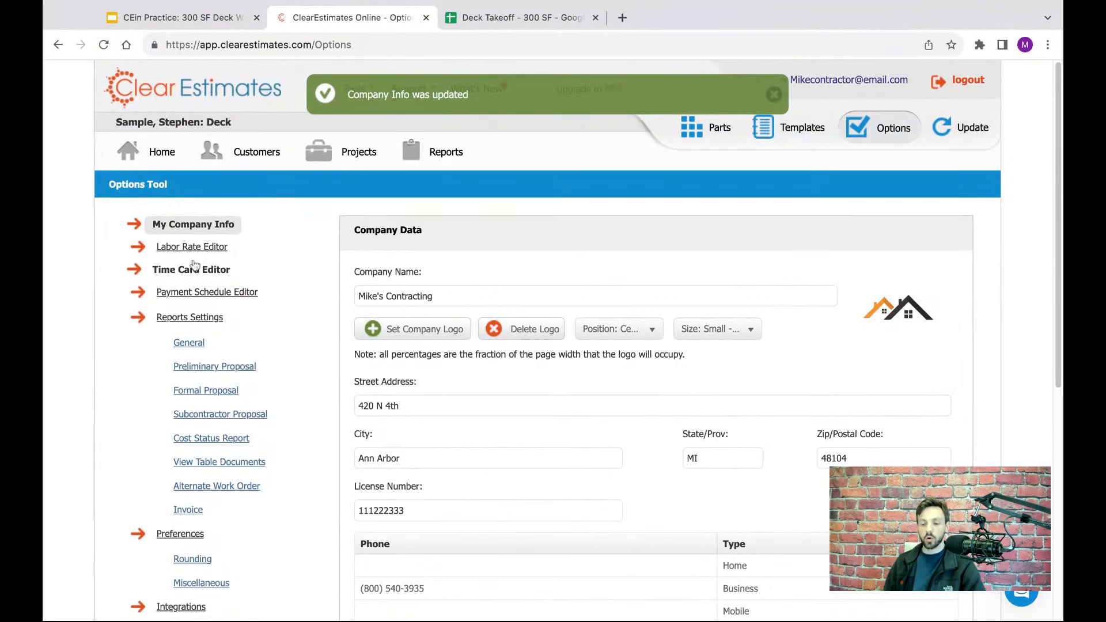
- Open the Labor Rate Editor and examine the trade titles and their hourly rates from A to L
{"action": "left_click", "coordinate": [174, 248]}
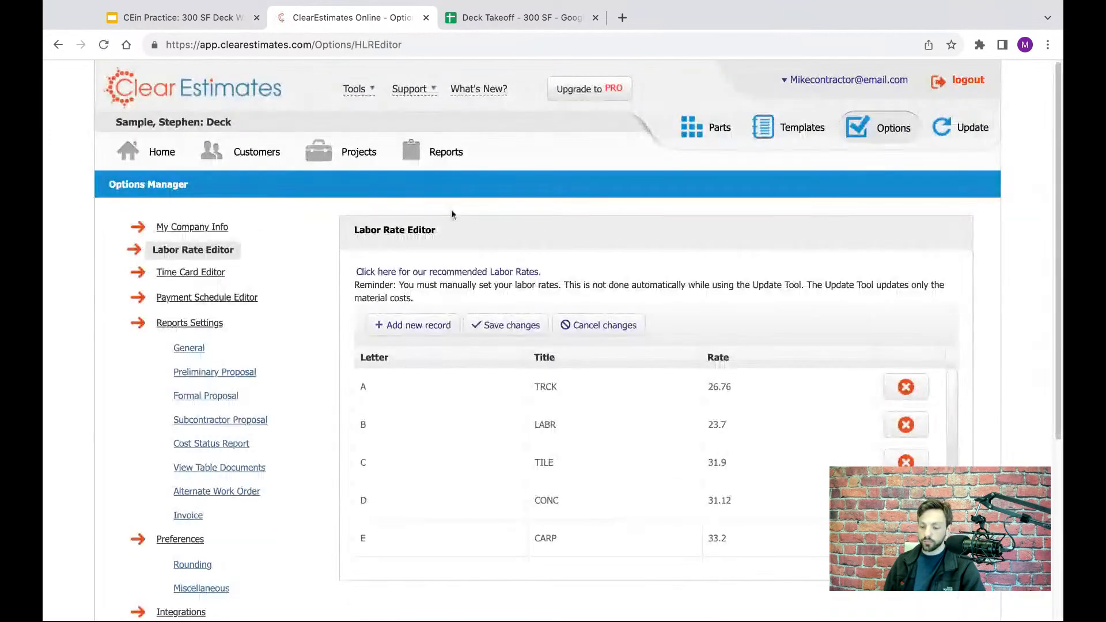
{"action": "scroll", "coordinate": [636, 218], "scroll_direction": "down", "scroll_amount": 1}
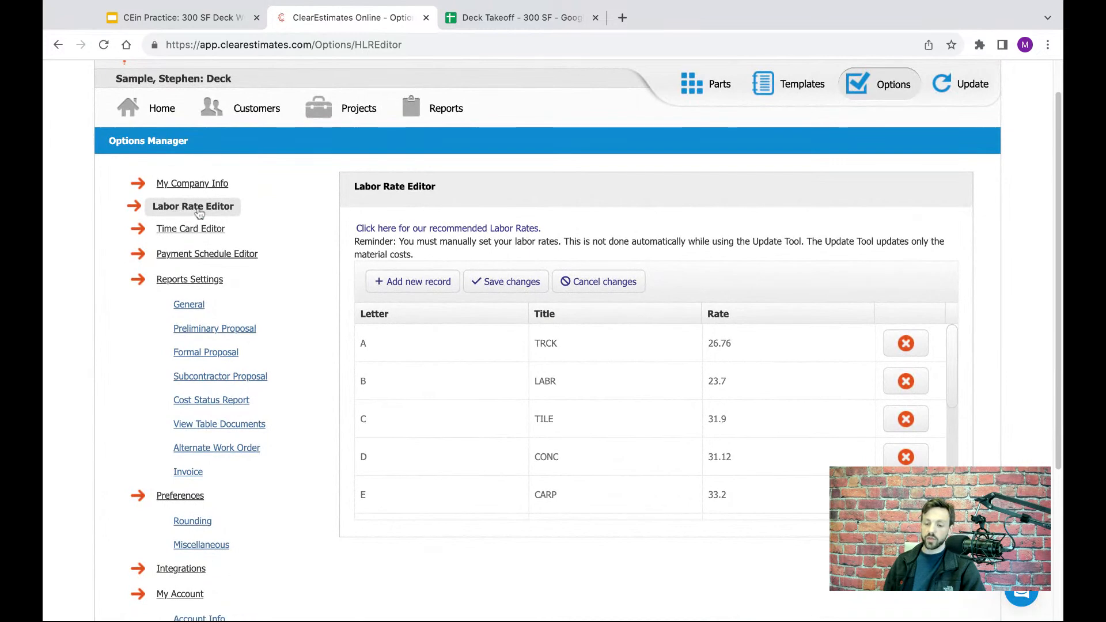
{"action": "scroll", "coordinate": [771, 276], "scroll_direction": "down", "scroll_amount": 2}
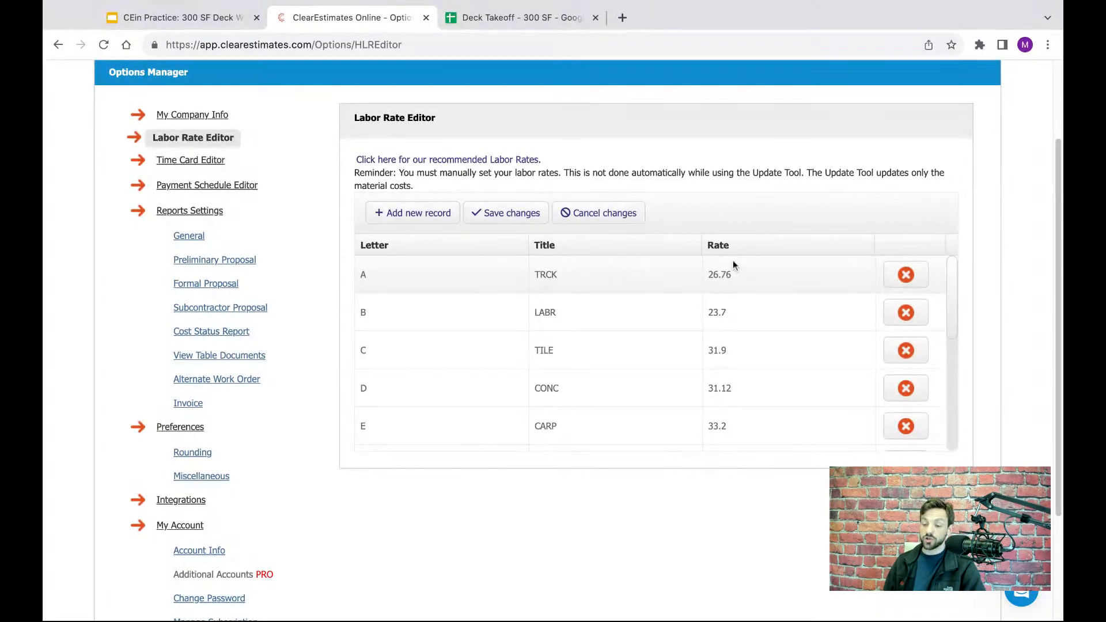
{"action": "scroll", "coordinate": [755, 227], "scroll_direction": "down", "scroll_amount": 1}
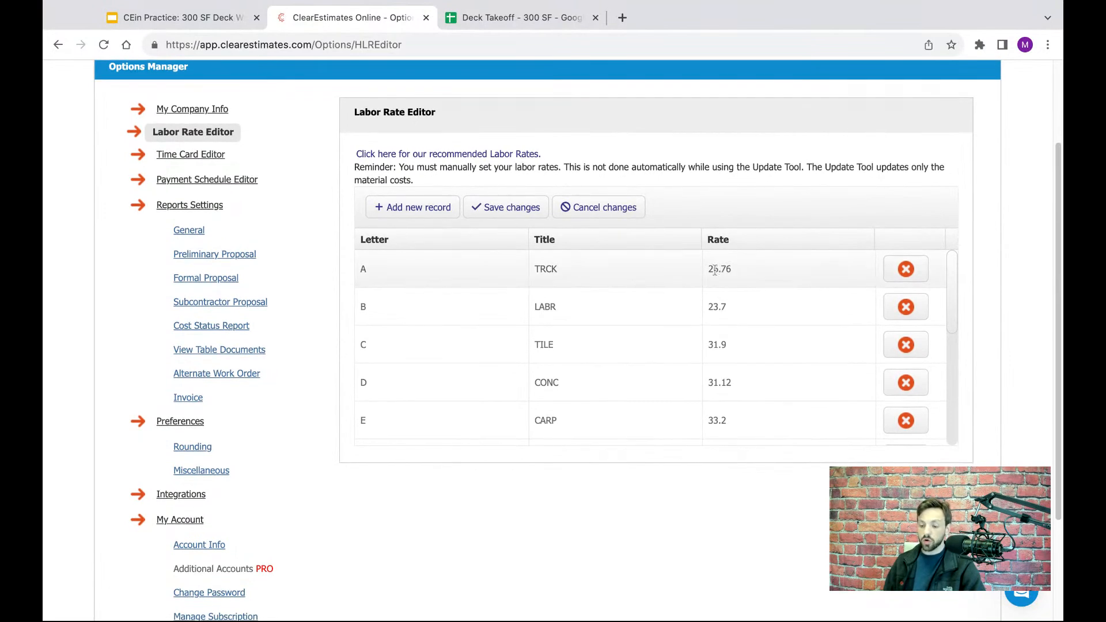
{"action": "scroll", "coordinate": [730, 302], "scroll_direction": "down", "scroll_amount": 1}
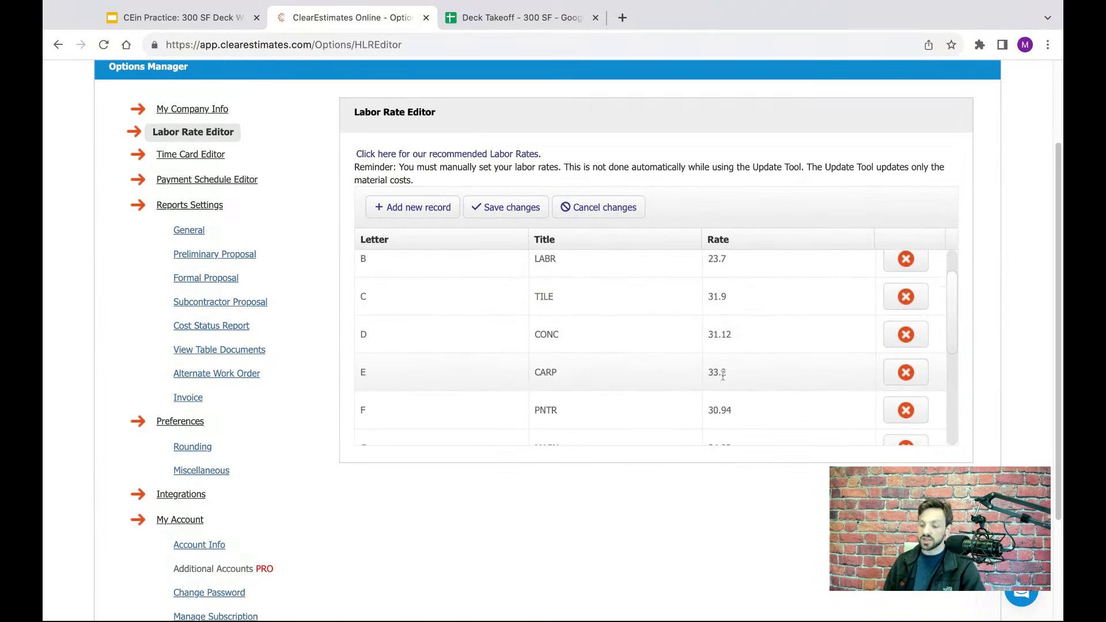
{"action": "scroll", "coordinate": [721, 374], "scroll_direction": "down", "scroll_amount": 5}
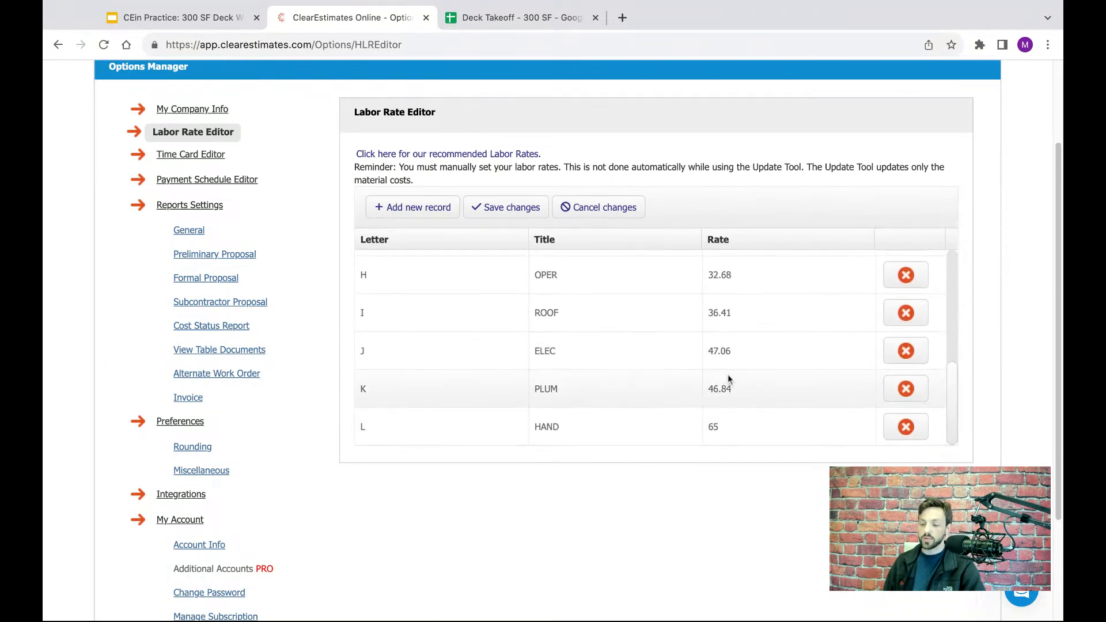
{"action": "scroll", "coordinate": [730, 346], "scroll_direction": "up", "scroll_amount": 6}
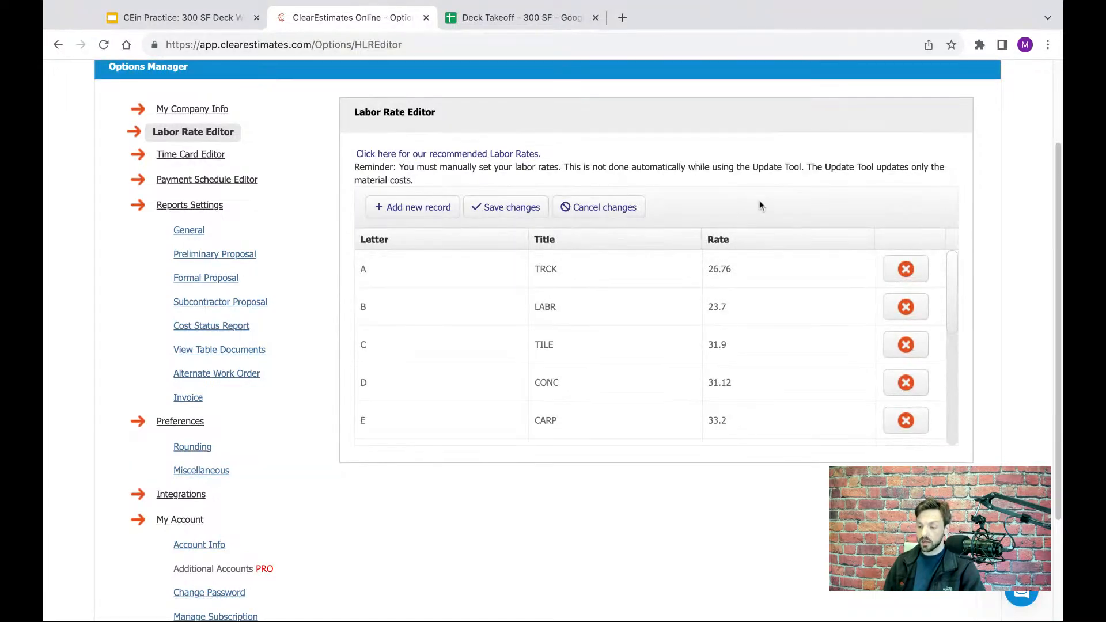
{"action": "scroll", "coordinate": [759, 203], "scroll_direction": "up", "scroll_amount": 1}
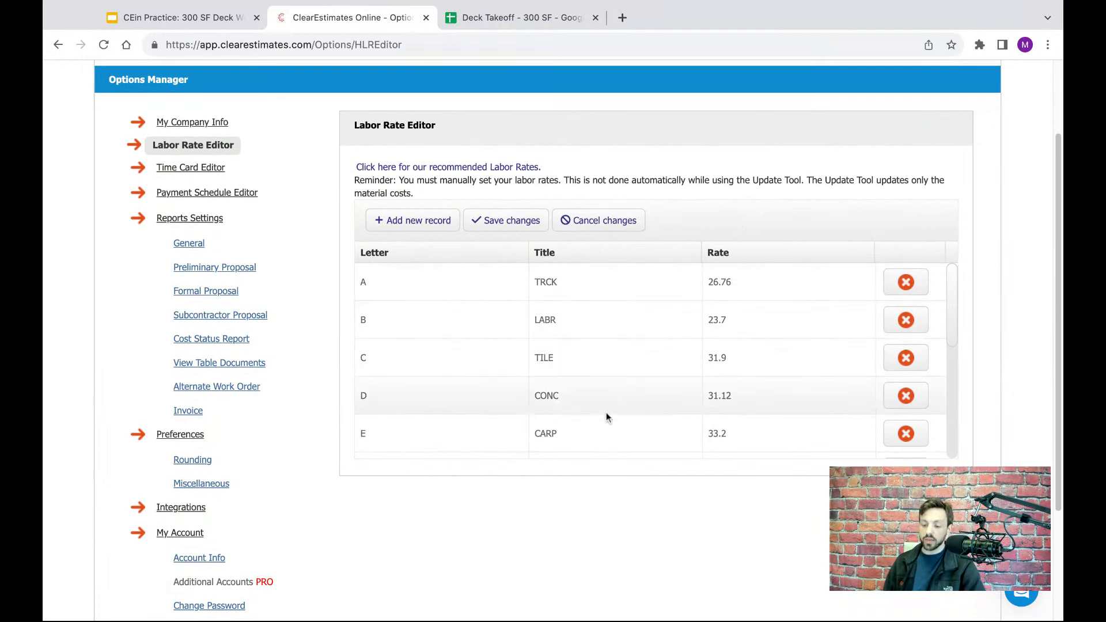
{"action": "scroll", "coordinate": [627, 398], "scroll_direction": "down", "scroll_amount": 1}
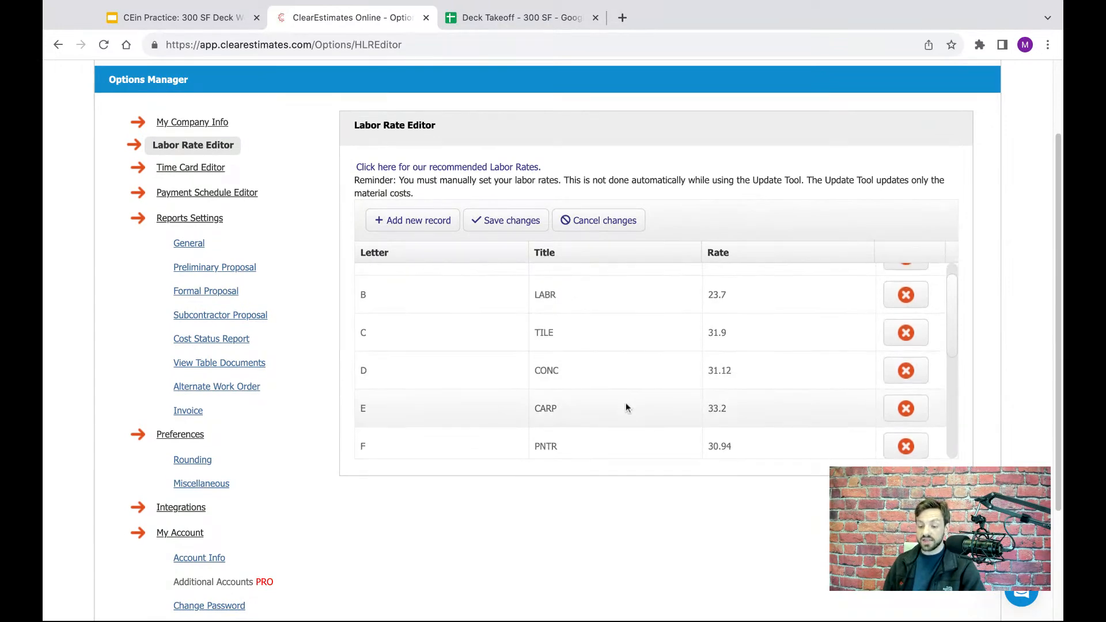
- Set the hourly rate for trade A, TRCK, to 25 in the Labor Rate Editor and save the changes
{"action": "scroll", "coordinate": [625, 403], "scroll_direction": "down", "scroll_amount": 2}
{"action": "scroll", "coordinate": [625, 403], "scroll_direction": "down", "scroll_amount": 1}
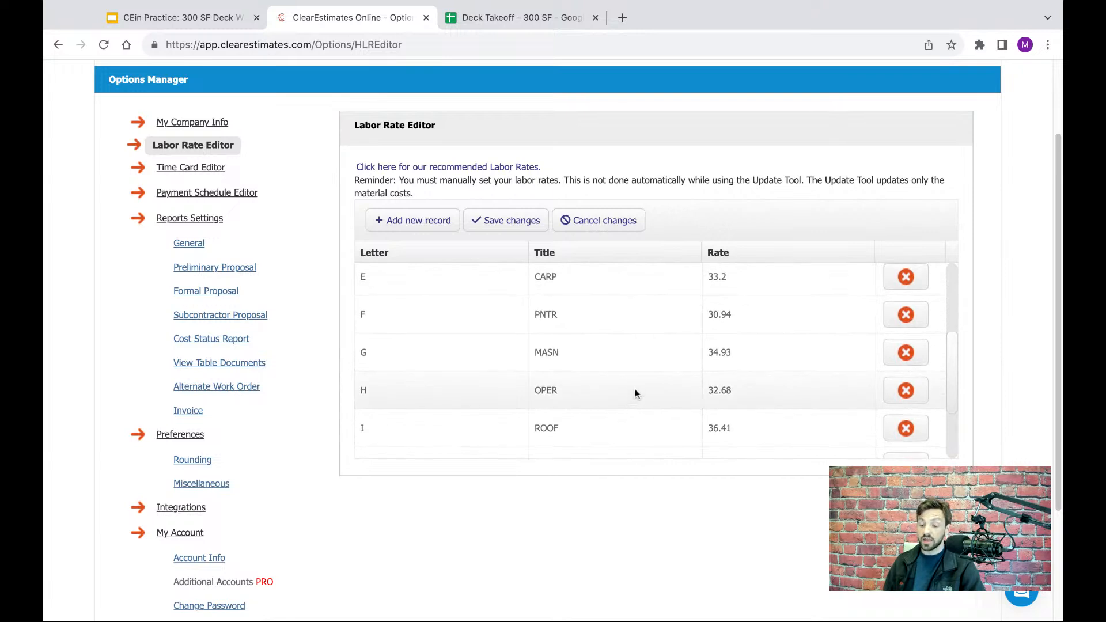
{"action": "scroll", "coordinate": [634, 392], "scroll_direction": "down", "scroll_amount": 2}
{"action": "scroll", "coordinate": [644, 391], "scroll_direction": "up", "scroll_amount": 5}
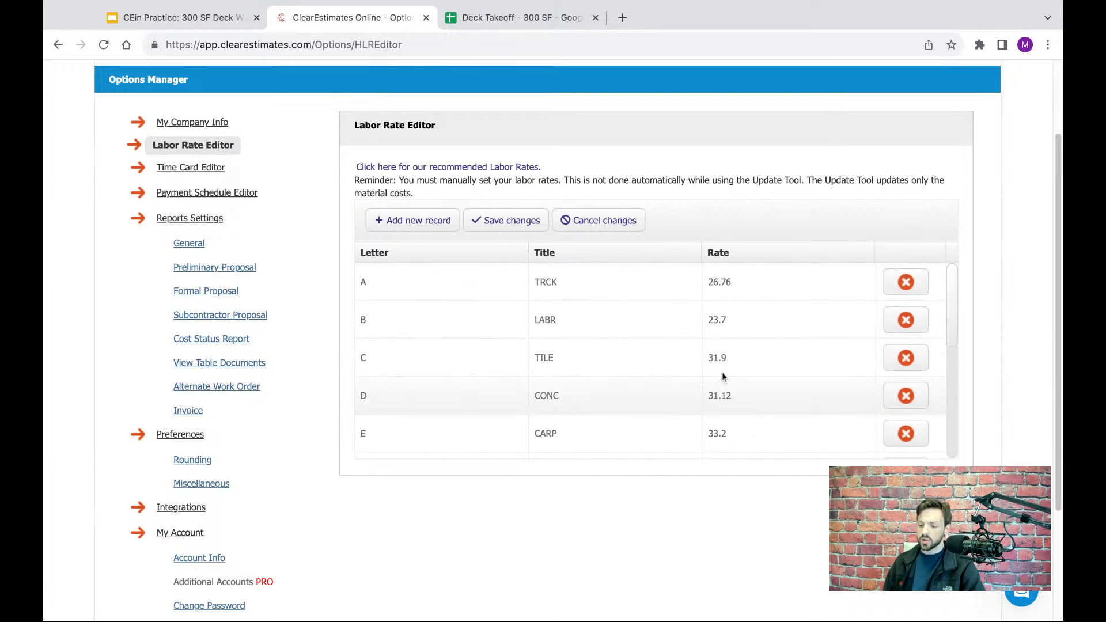
{"action": "left_click", "coordinate": [721, 283]}
{"action": "double_click", "coordinate": [721, 282]}
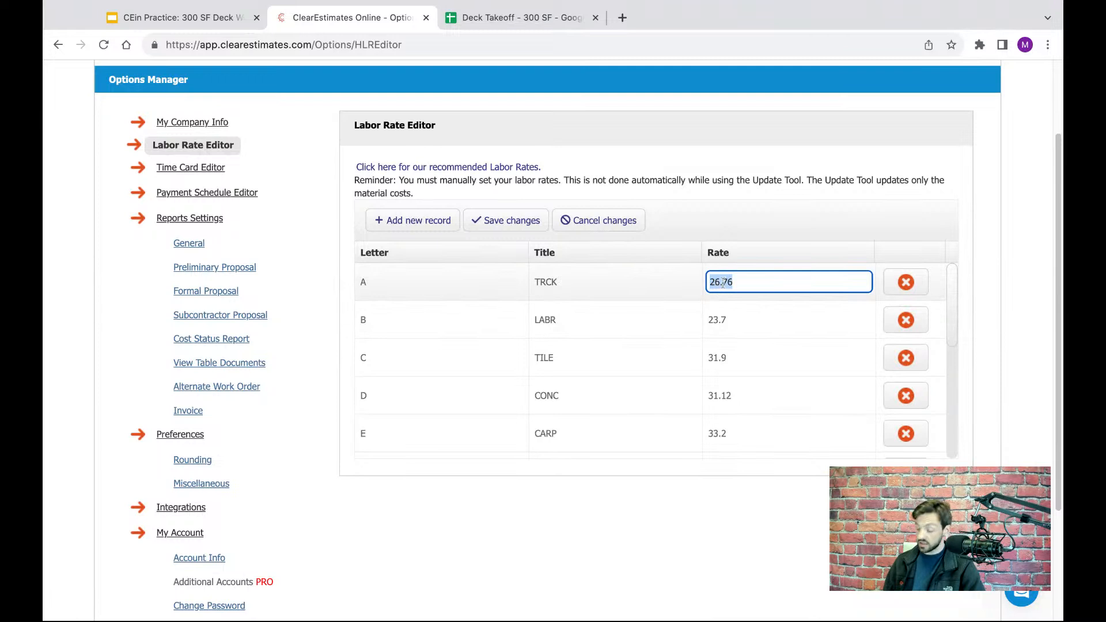
{"action": "type", "text": "25"}
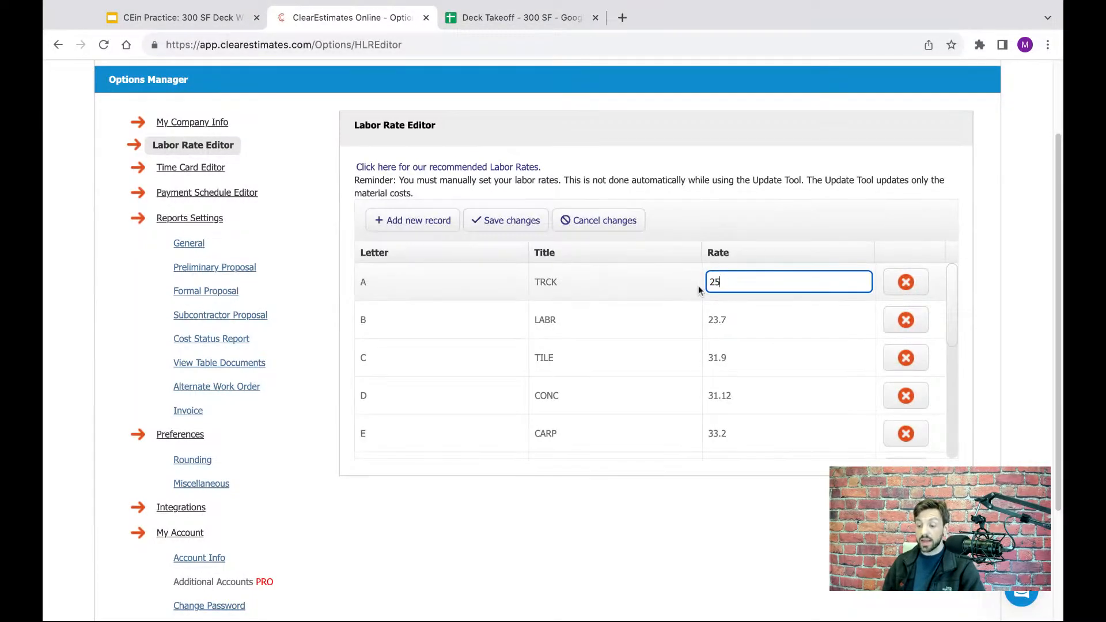
{"action": "left_click", "coordinate": [787, 237]}
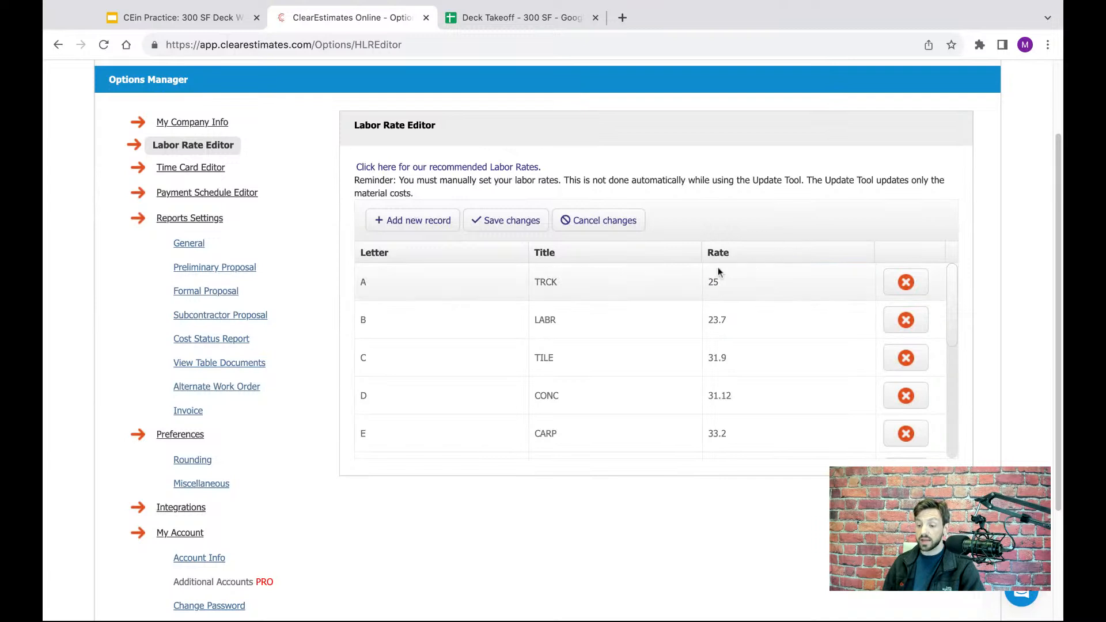
{"action": "left_click", "coordinate": [498, 222]}
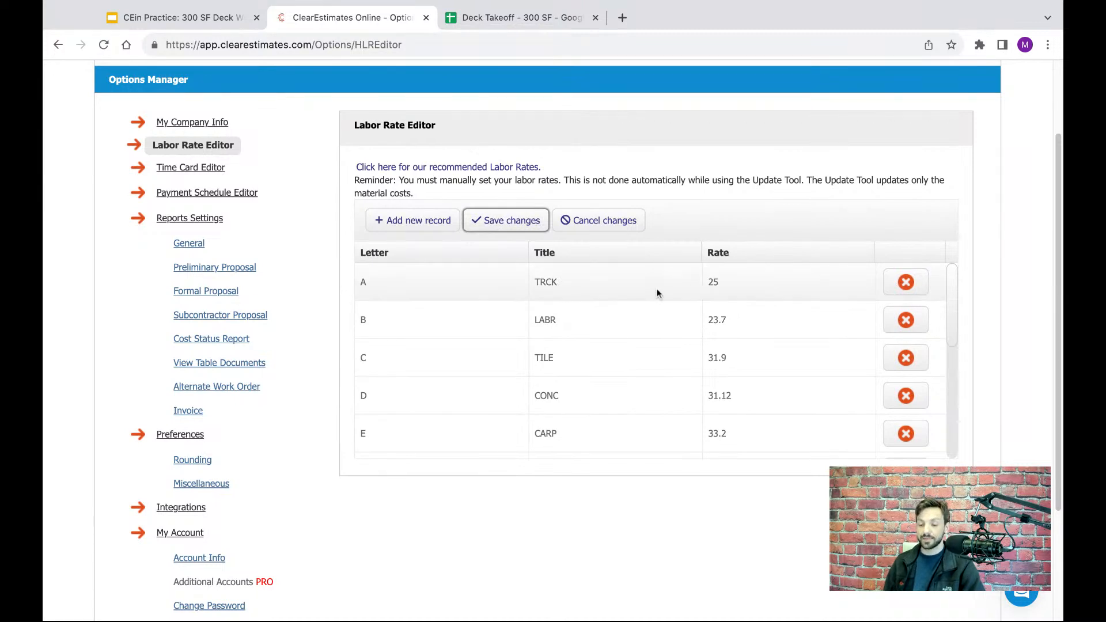
- Open the recommended labor rates PDF and examine its trade columns and city rows
{"action": "scroll", "coordinate": [644, 198], "scroll_direction": "up", "scroll_amount": 2}
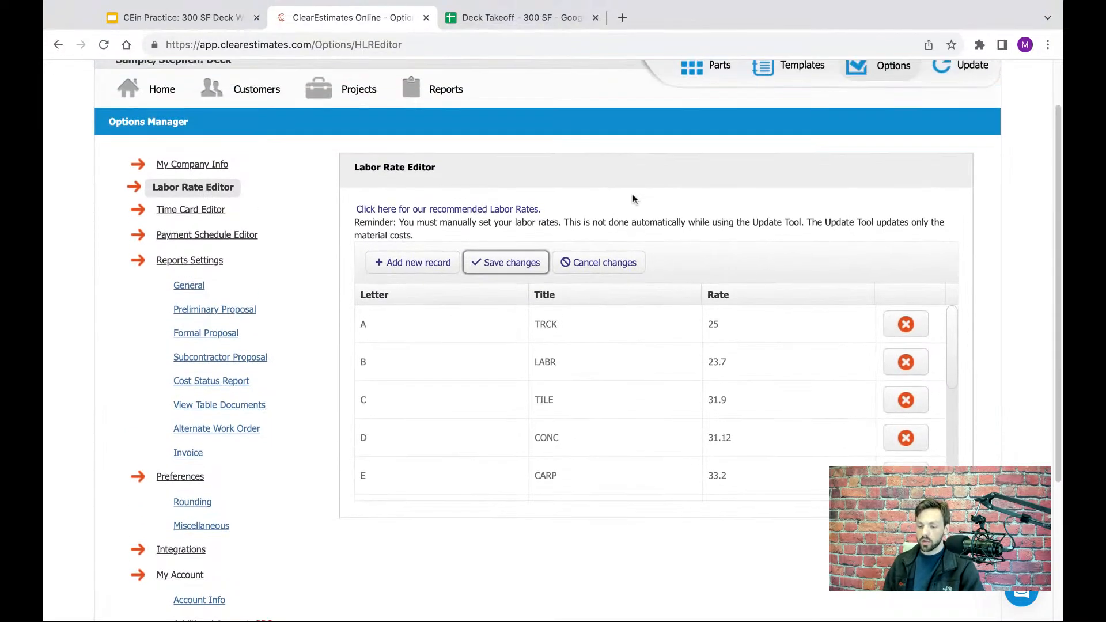
{"action": "left_click_drag", "start_coordinate": [572, 206], "coordinate": [360, 210]}
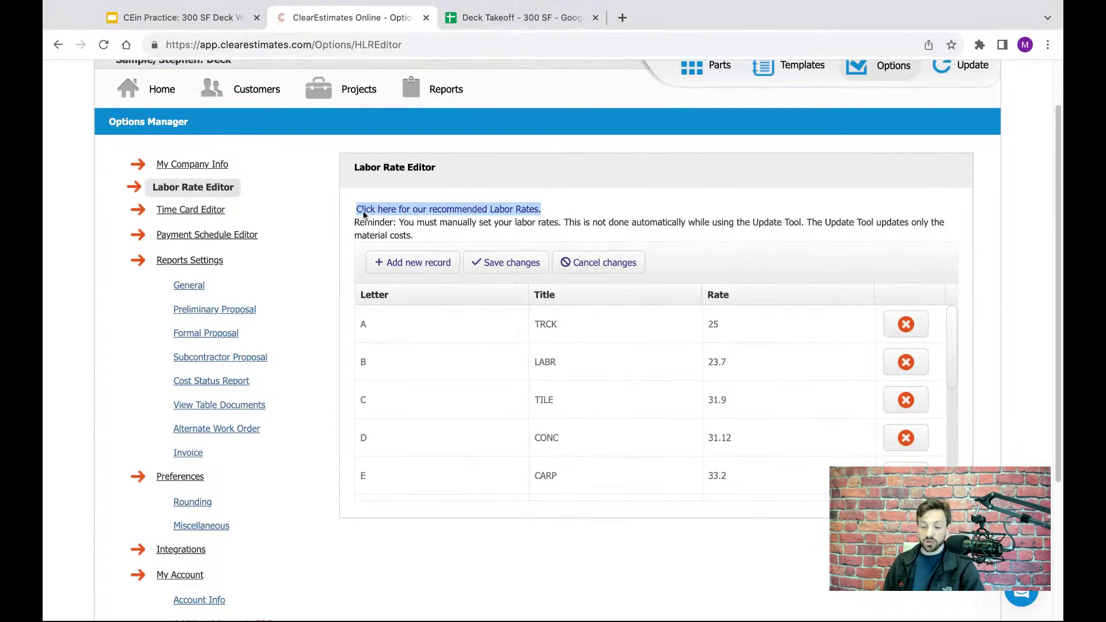
{"action": "left_click", "coordinate": [427, 210]}
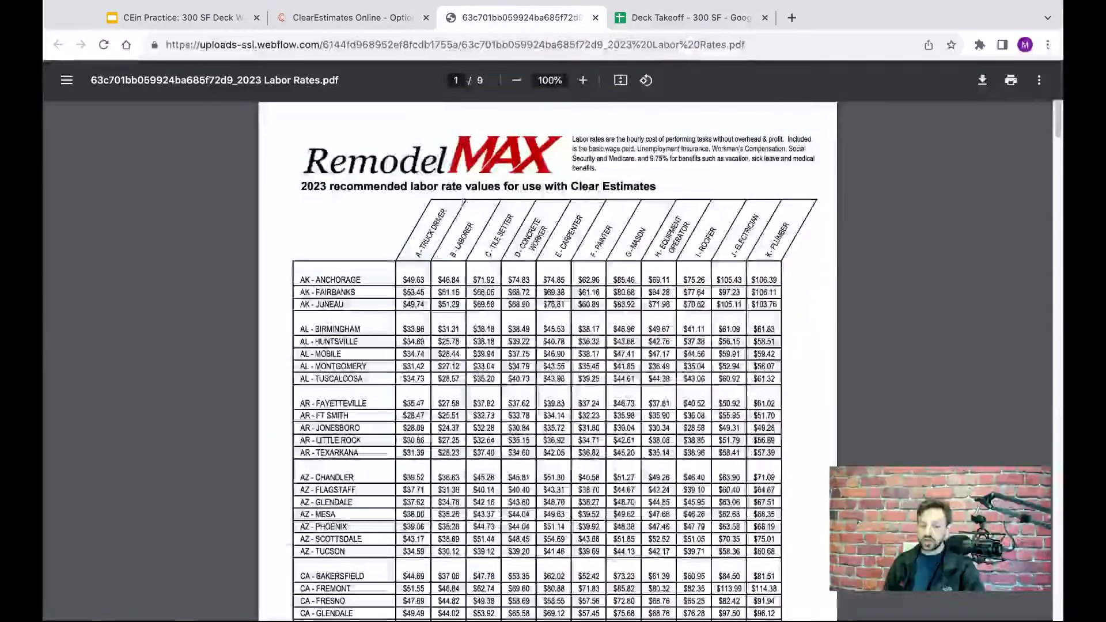
{"action": "scroll", "coordinate": [478, 270], "scroll_direction": "down", "scroll_amount": 3}
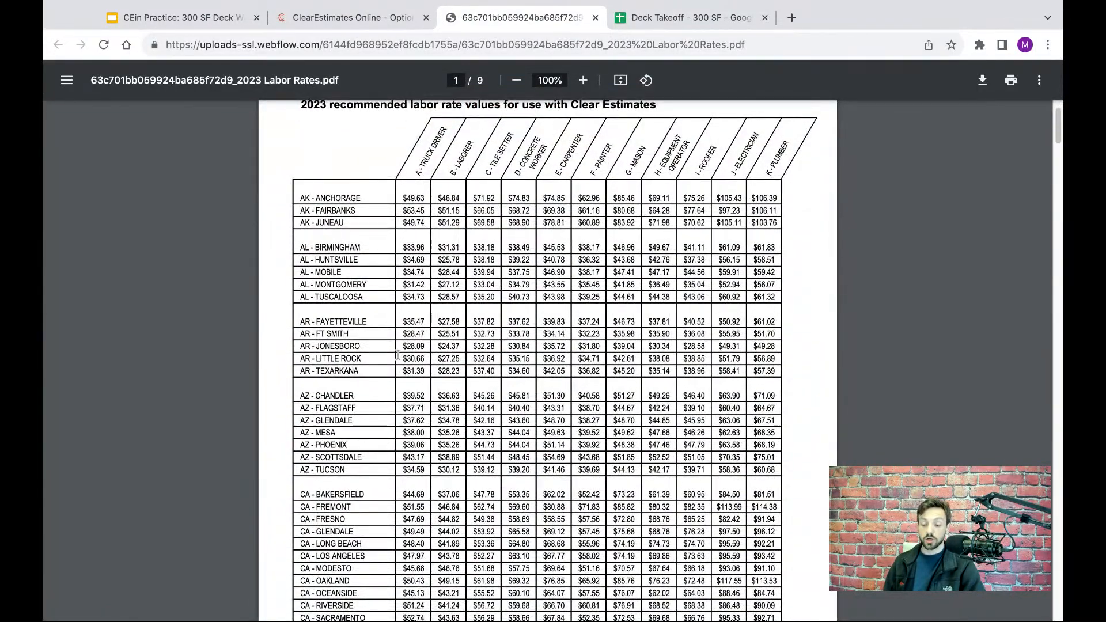
{"action": "scroll", "coordinate": [380, 311], "scroll_direction": "up", "scroll_amount": 3}
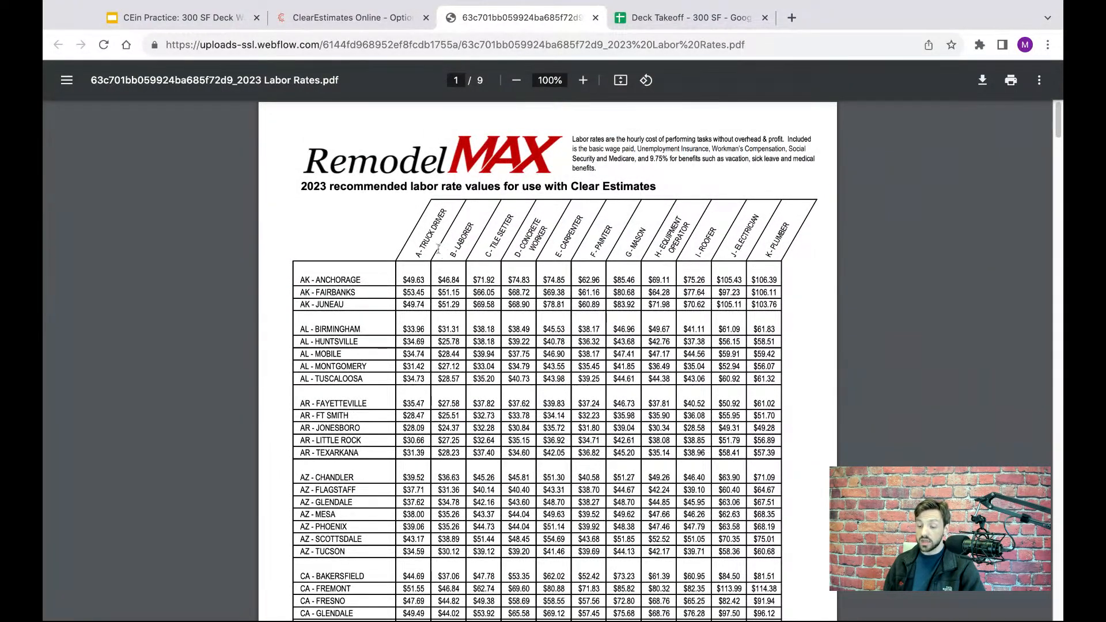
{"action": "left_click_drag", "start_coordinate": [425, 240], "coordinate": [778, 238]}
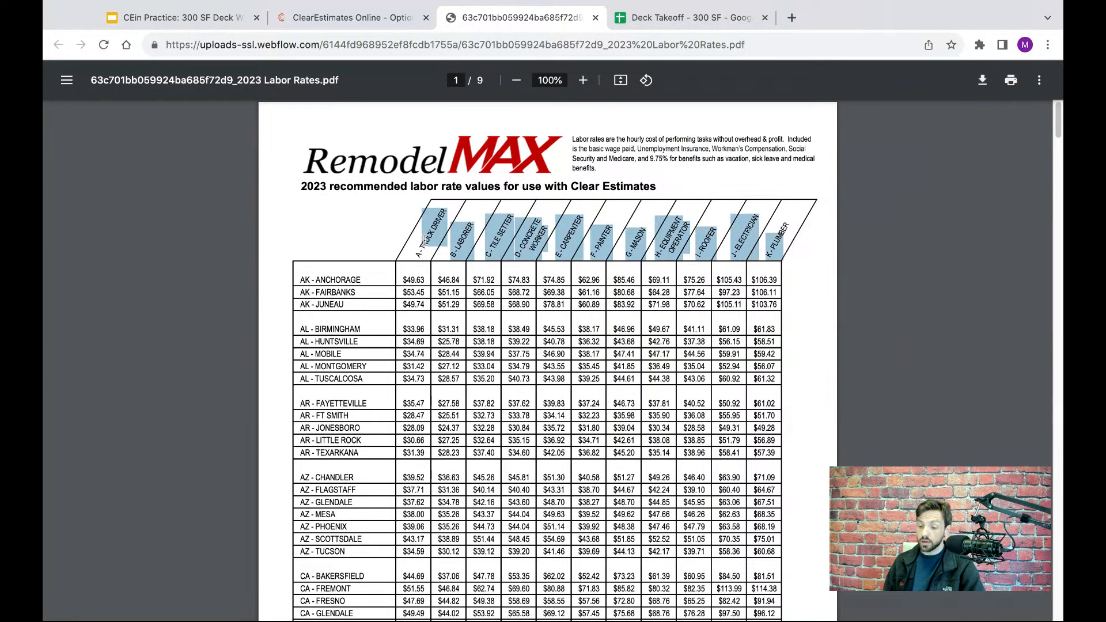
{"action": "left_click", "coordinate": [732, 250]}
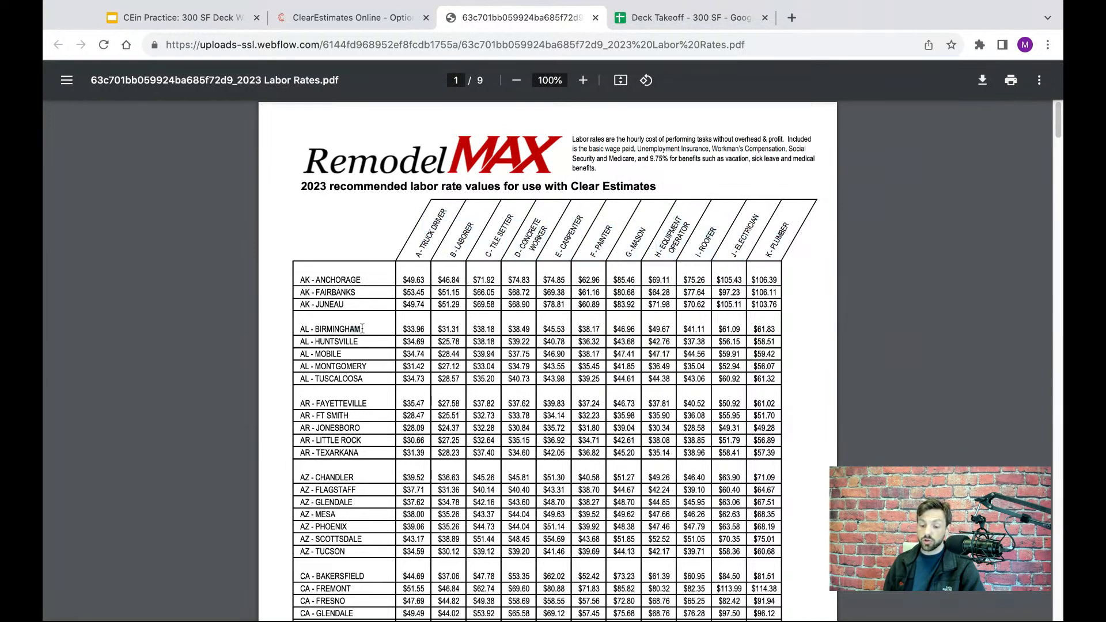
- Copy the Birmingham, AL laborer rate of 31.31 from the PDF into the LABR rate in the Labor Rate Editor
{"action": "left_click_drag", "start_coordinate": [362, 329], "coordinate": [306, 329]}
{"action": "double_click", "coordinate": [460, 330]}
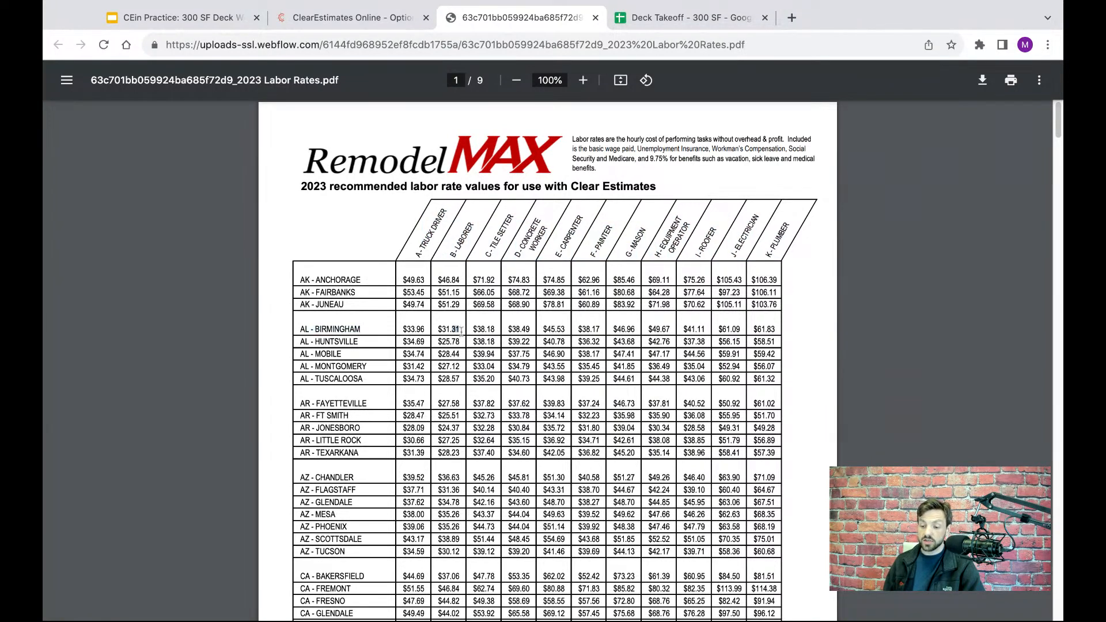
{"action": "left_click_drag", "start_coordinate": [461, 331], "coordinate": [449, 328]}
{"action": "key", "text": "ctrl+c"}
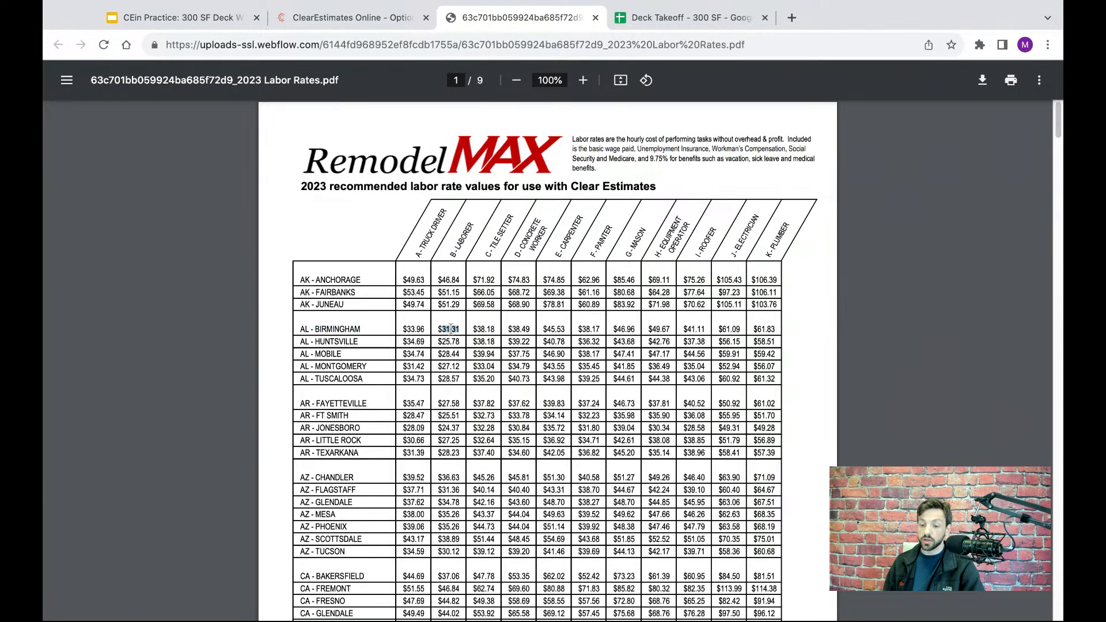
{"action": "left_click", "coordinate": [399, 18]}
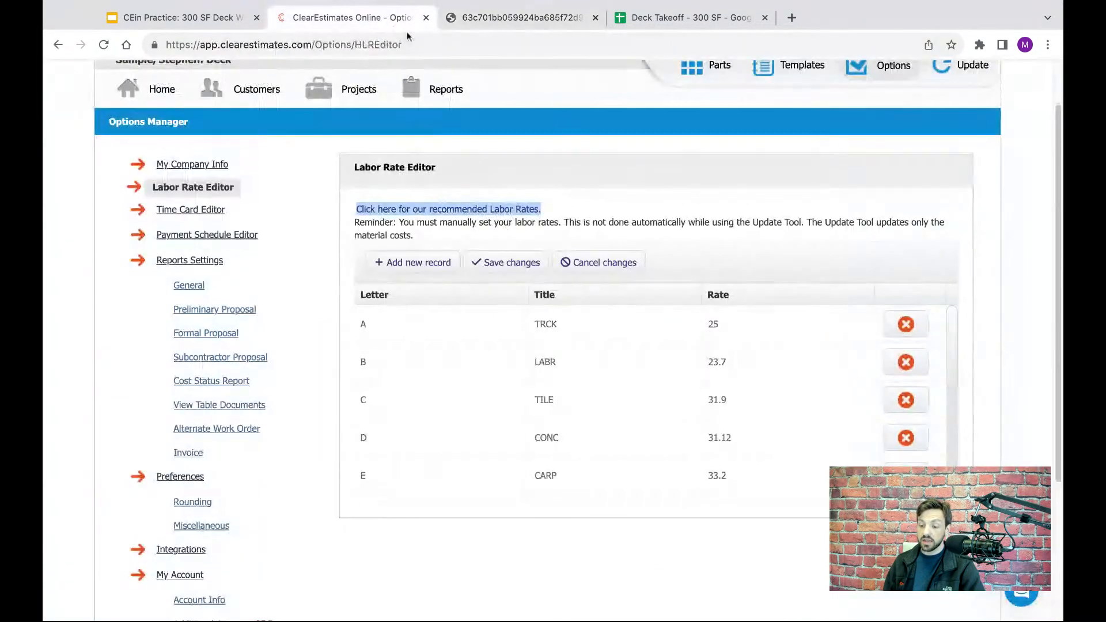
{"action": "left_click", "coordinate": [721, 362]}
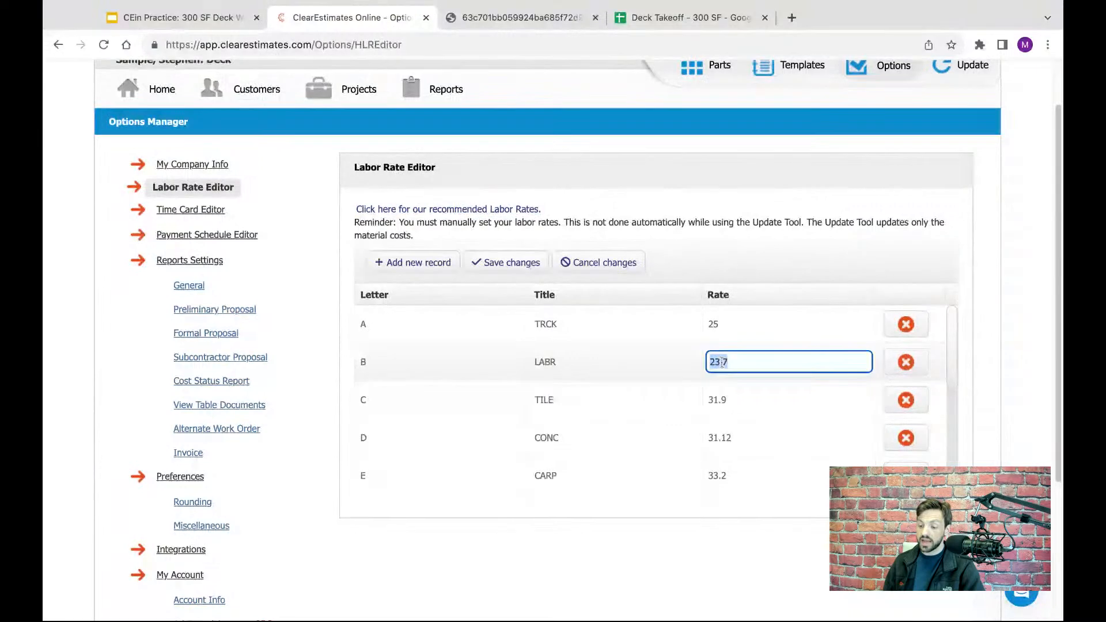
{"action": "key", "text": "ctrl+v"}
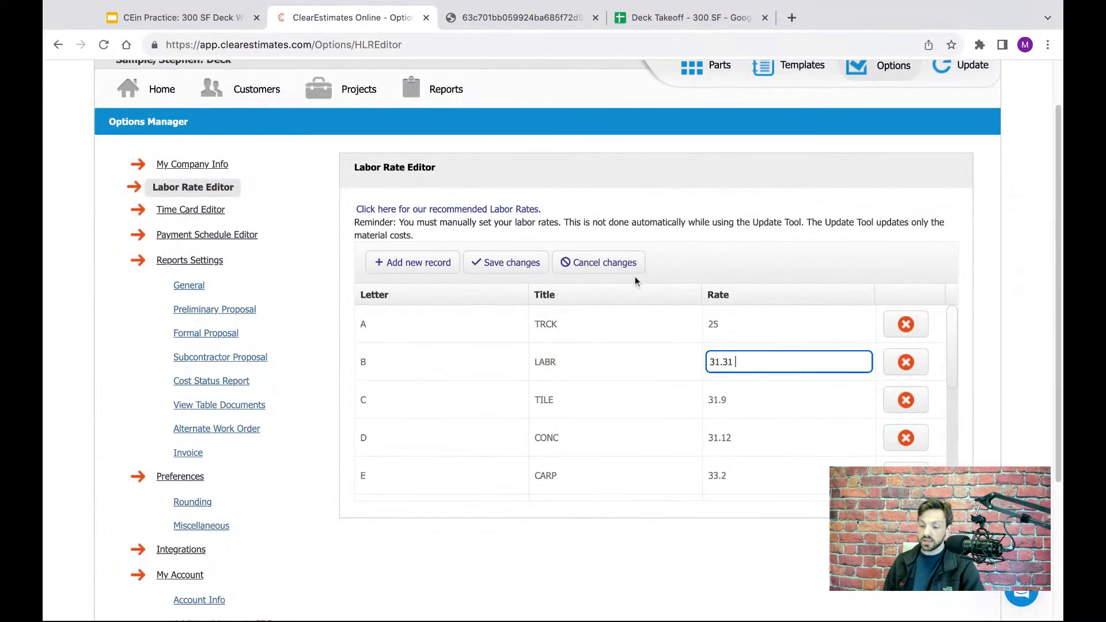
- Look over the remaining trade rates down to L, HAND, and return to the home page
{"action": "scroll", "coordinate": [662, 234], "scroll_direction": "up", "scroll_amount": 2}
{"action": "scroll", "coordinate": [703, 373], "scroll_direction": "down", "scroll_amount": 5}
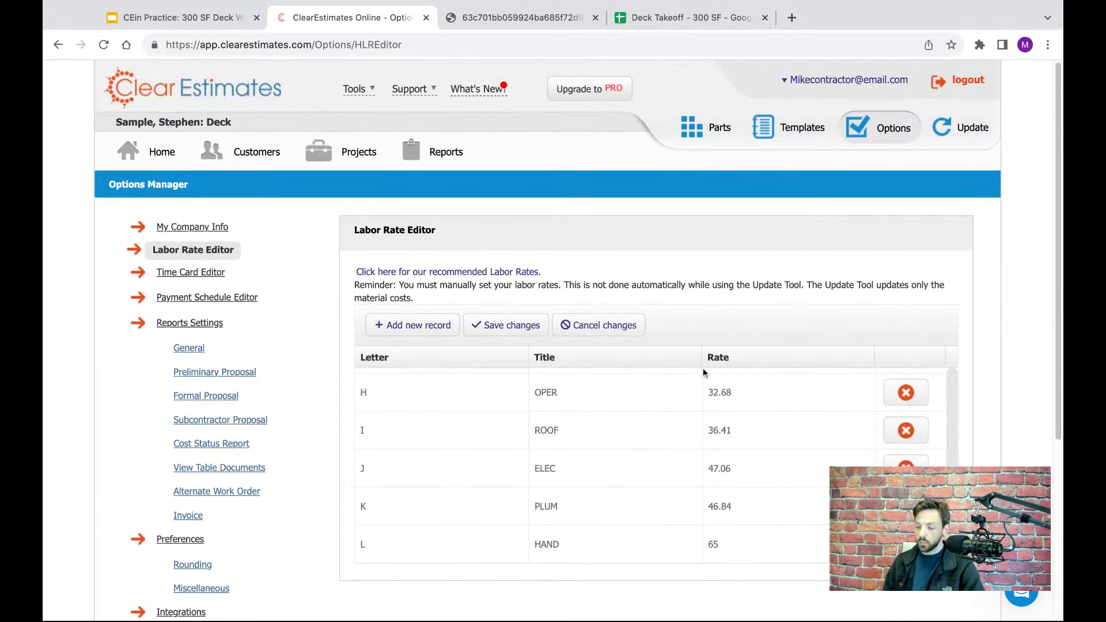
{"action": "scroll", "coordinate": [692, 437], "scroll_direction": "down", "scroll_amount": 1}
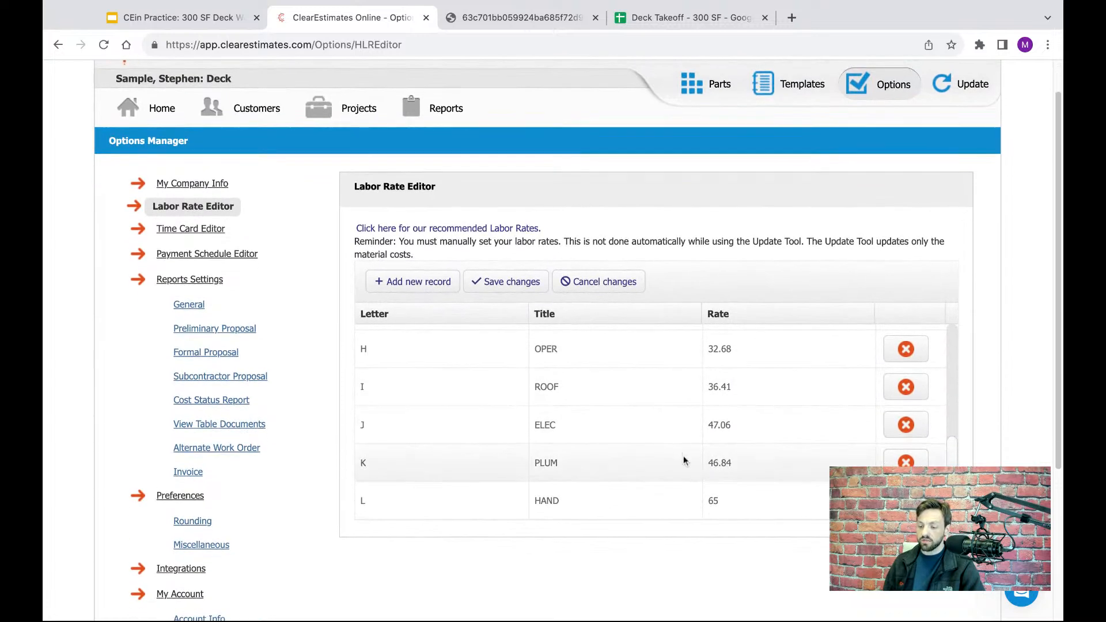
{"action": "scroll", "coordinate": [740, 482], "scroll_direction": "up", "scroll_amount": 5}
{"action": "scroll", "coordinate": [741, 487], "scroll_direction": "down", "scroll_amount": 5}
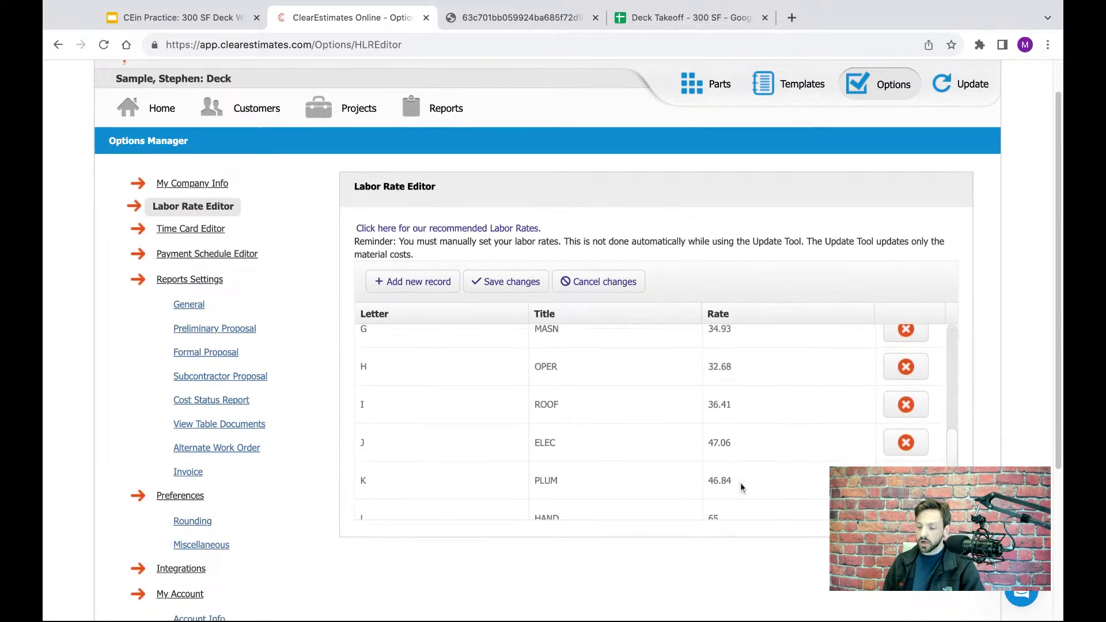
{"action": "scroll", "coordinate": [694, 228], "scroll_direction": "up", "scroll_amount": 1}
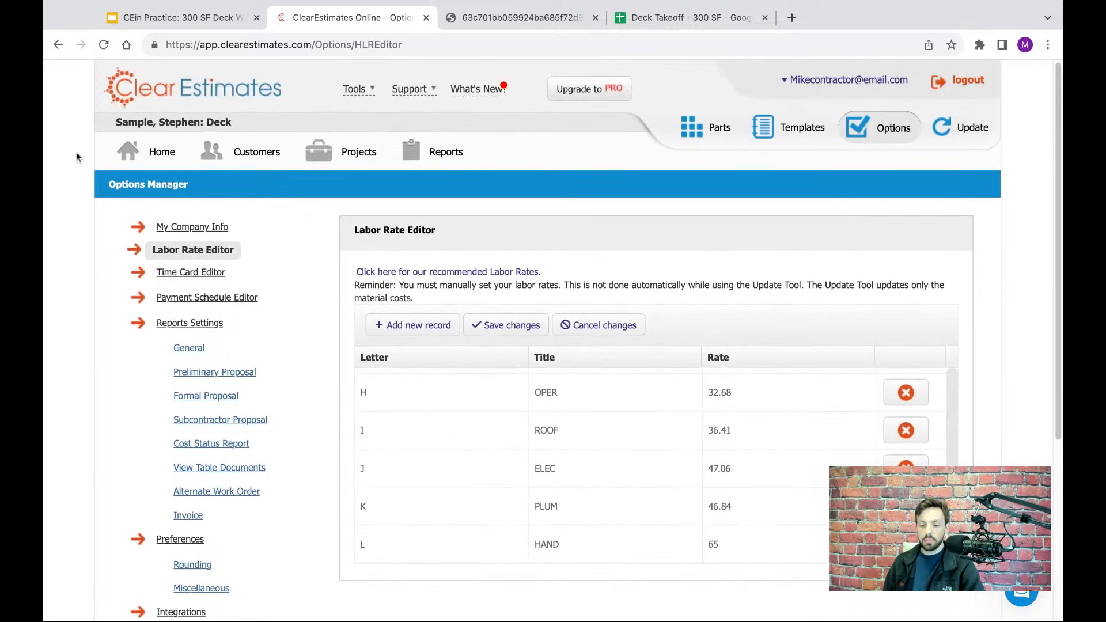
{"action": "left_click", "coordinate": [180, 160]}
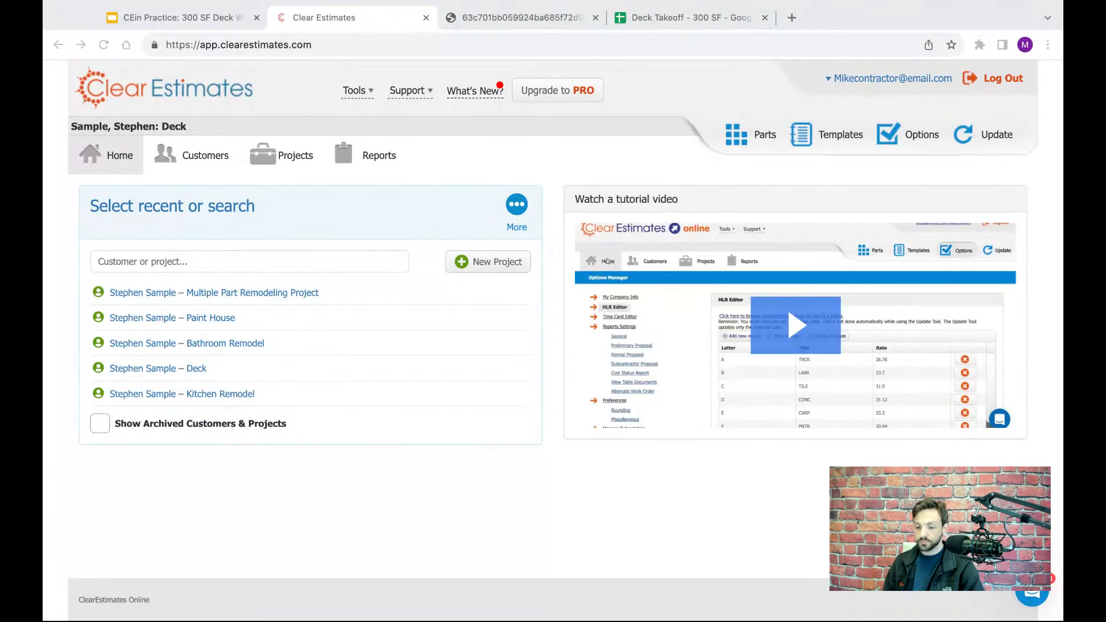
- Start a new project and enter the customer's first name, last name and primary email address
{"action": "left_click", "coordinate": [523, 514]}
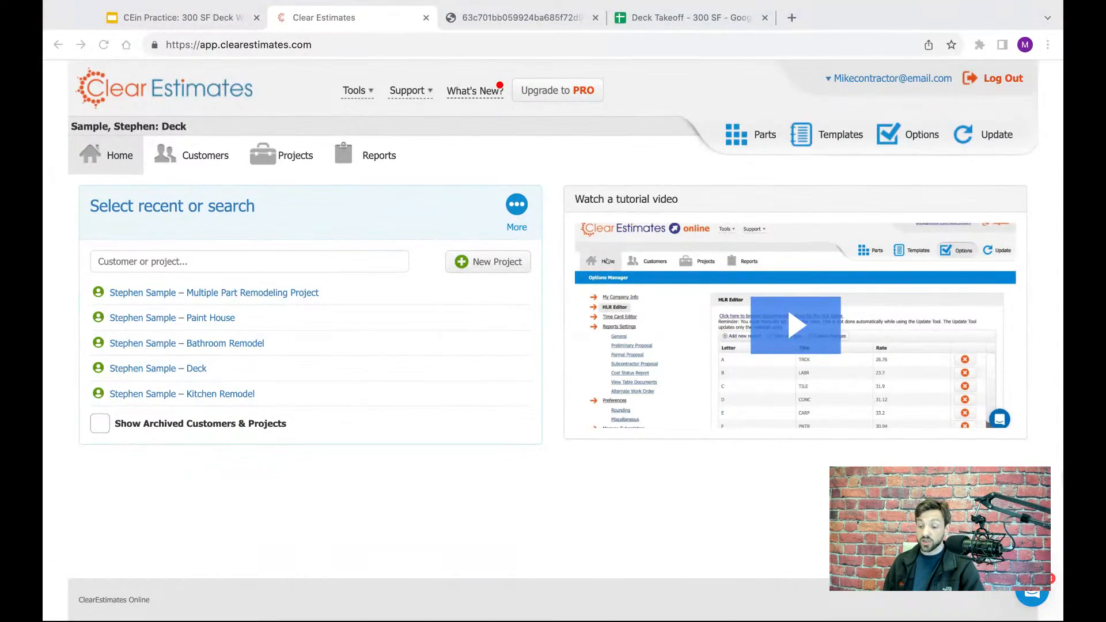
{"action": "left_click", "coordinate": [454, 534]}
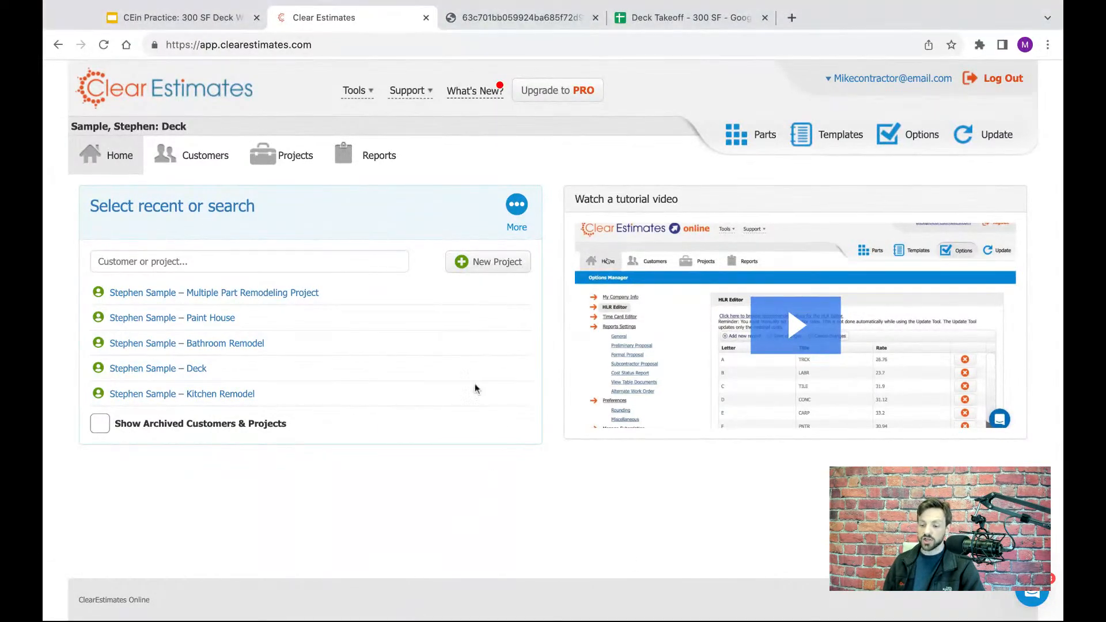
{"action": "left_click", "coordinate": [488, 267]}
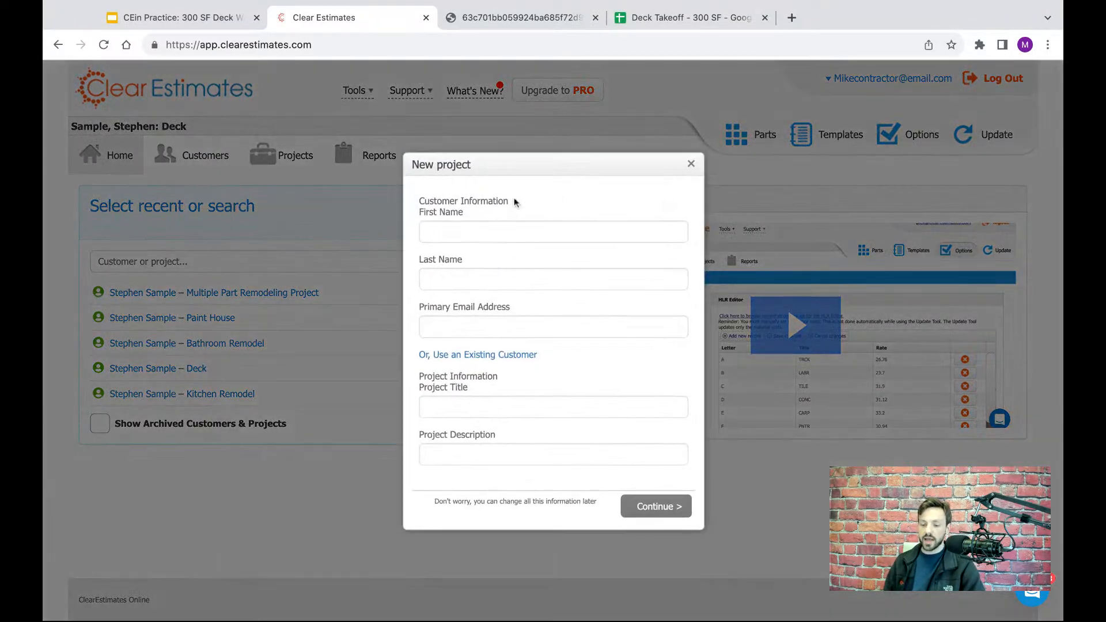
{"action": "left_click", "coordinate": [503, 229]}
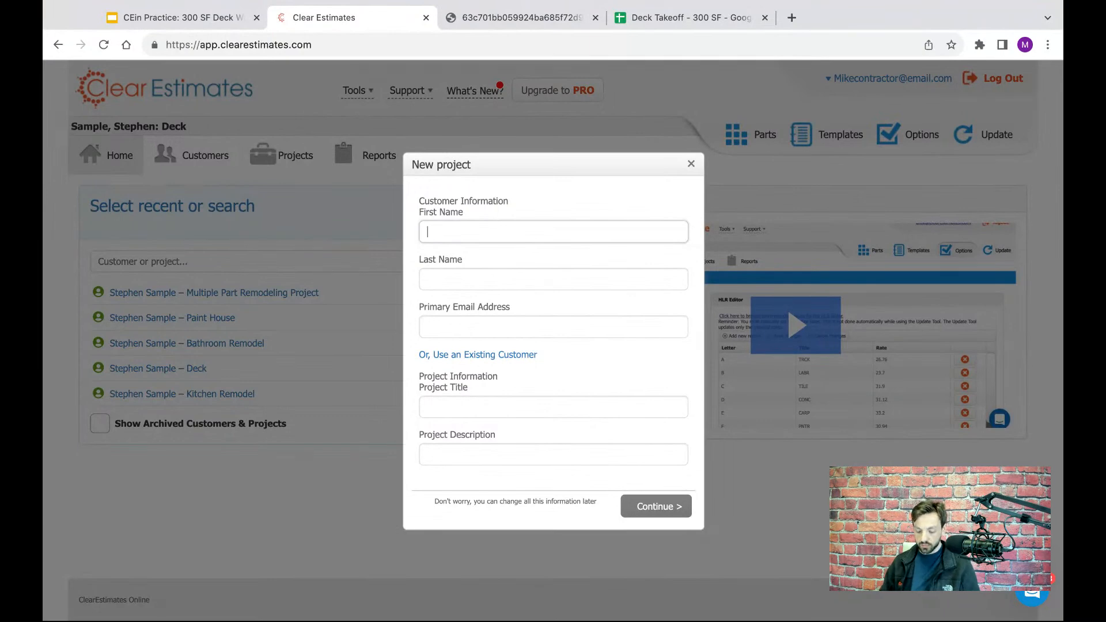
{"action": "type", "text": "John"}
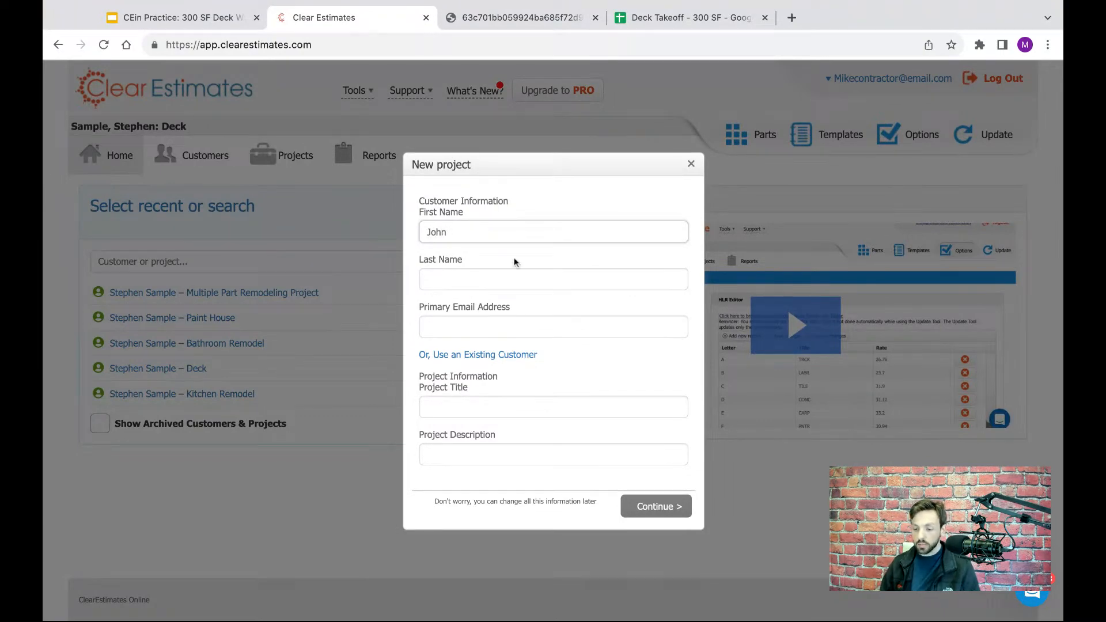
{"action": "left_click", "coordinate": [517, 276]}
{"action": "type", "text": "Ho"}
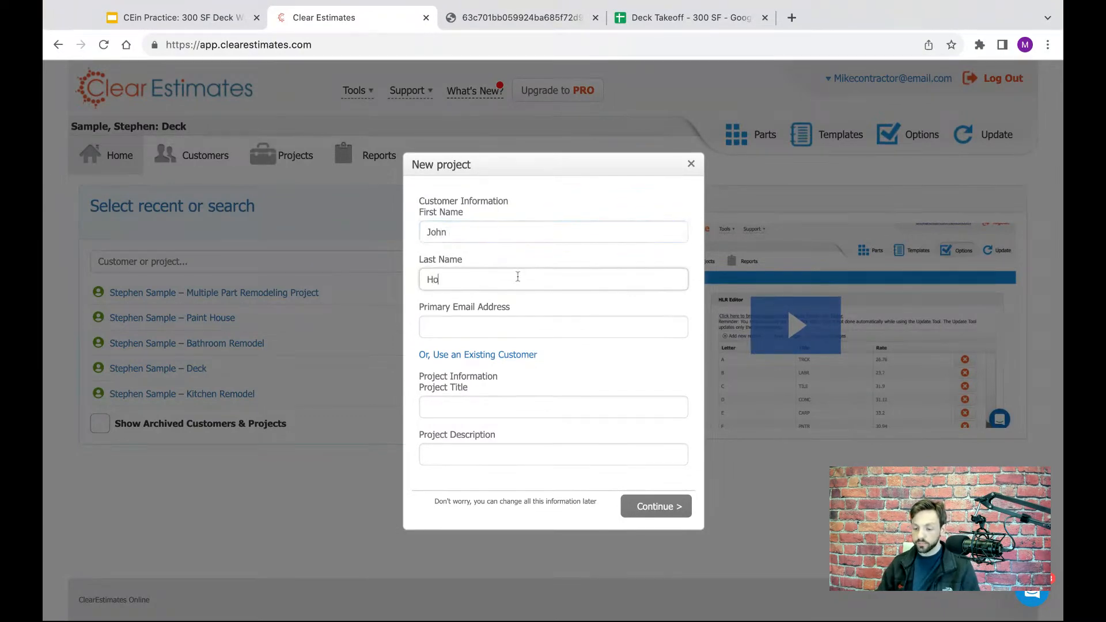
{"action": "type", "text": "mew"}
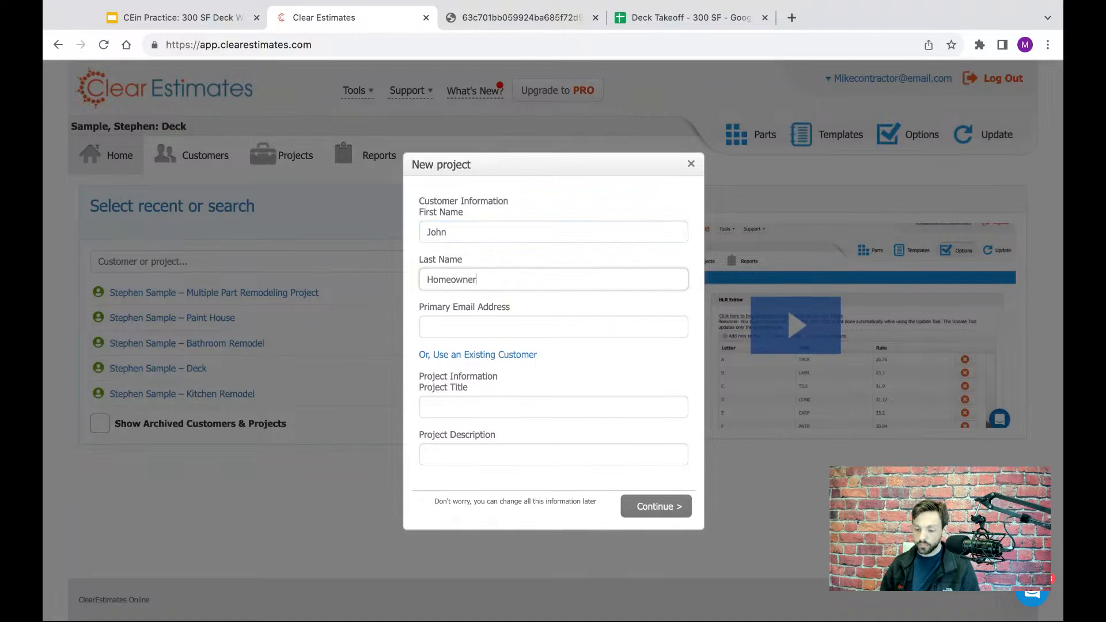
{"action": "left_click", "coordinate": [524, 329]}
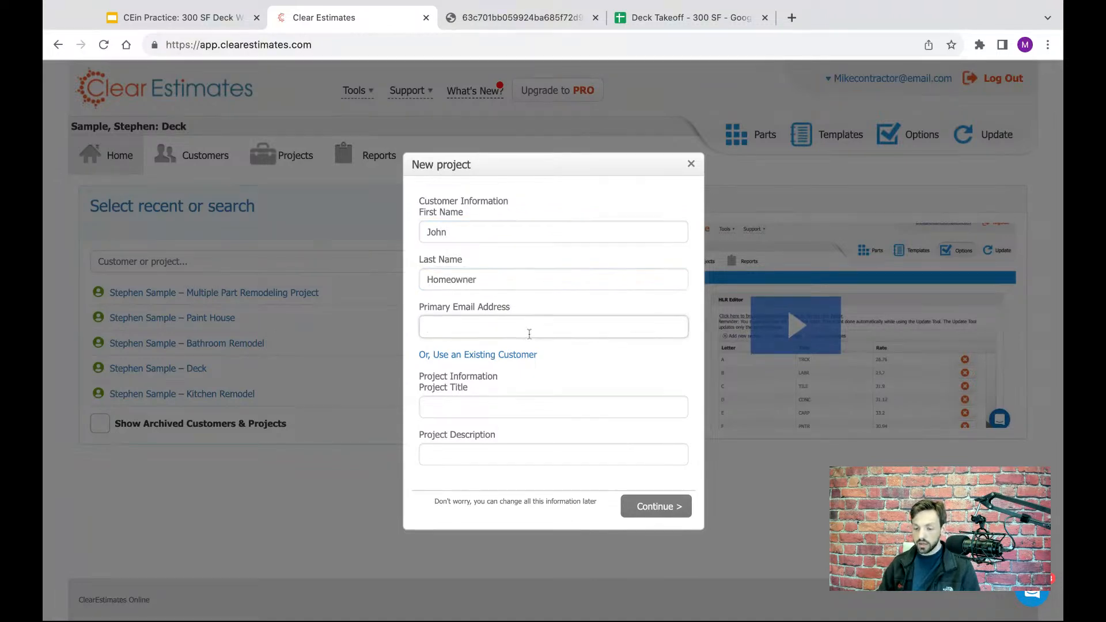
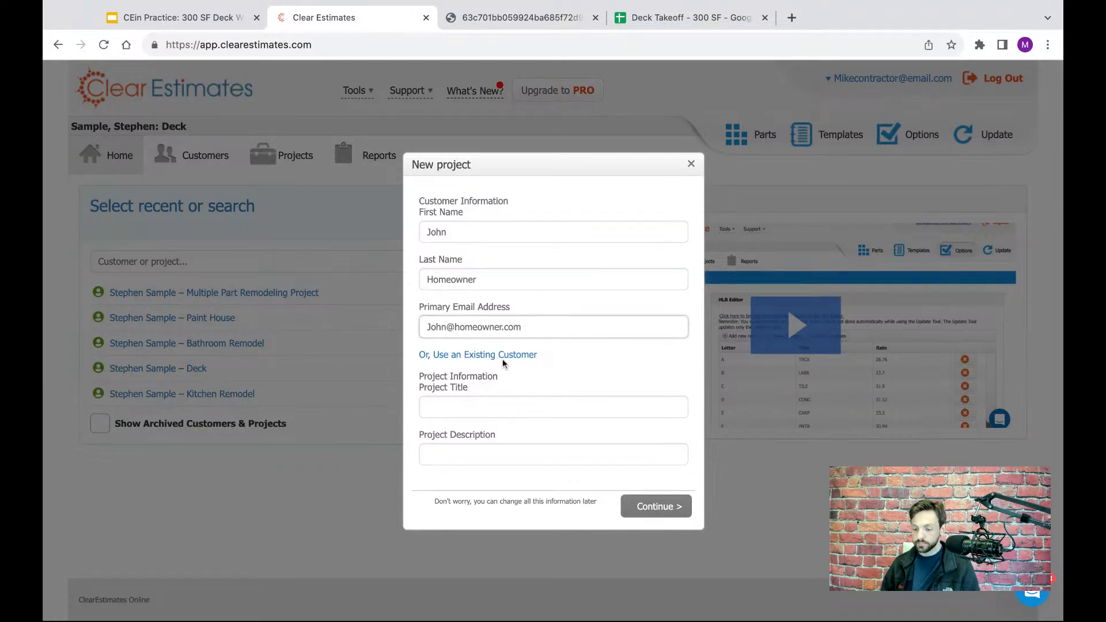
{"action": "left_click", "coordinate": [501, 405]}
{"action": "left_click_drag", "start_coordinate": [561, 326], "coordinate": [434, 328]}
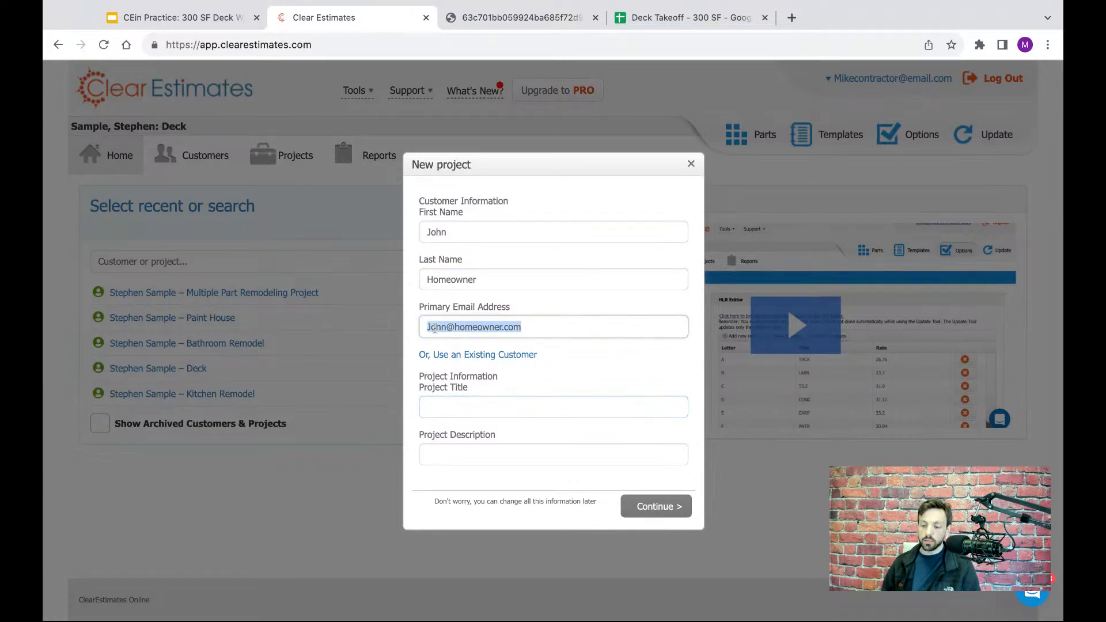
{"action": "left_click", "coordinate": [513, 406]}
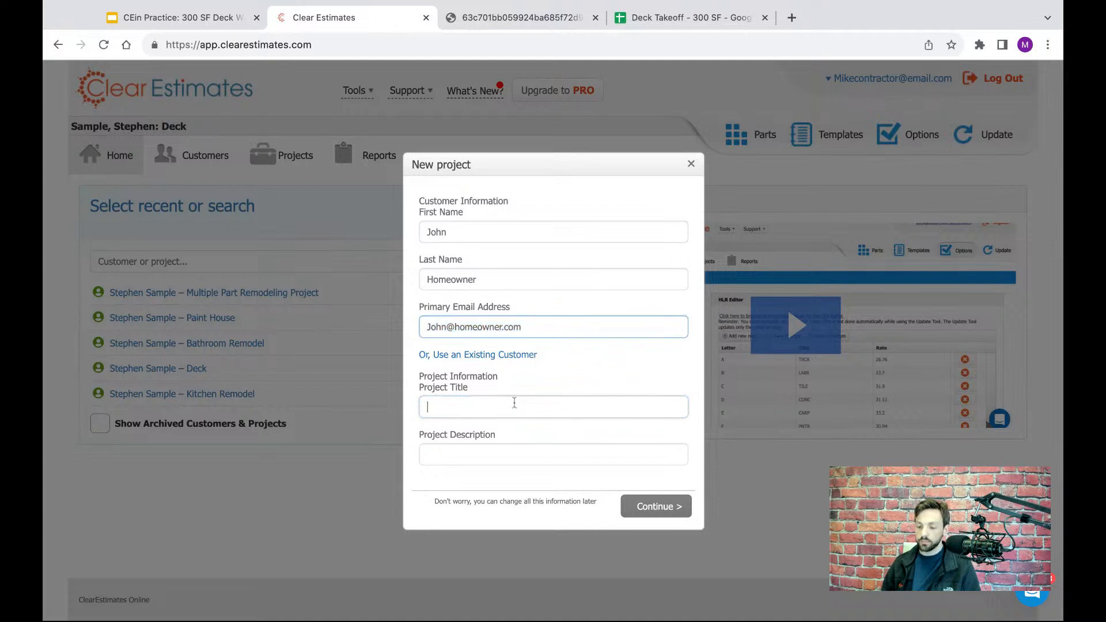
{"action": "left_click", "coordinate": [538, 331]}
{"action": "left_click_drag", "start_coordinate": [537, 333], "coordinate": [431, 328]}
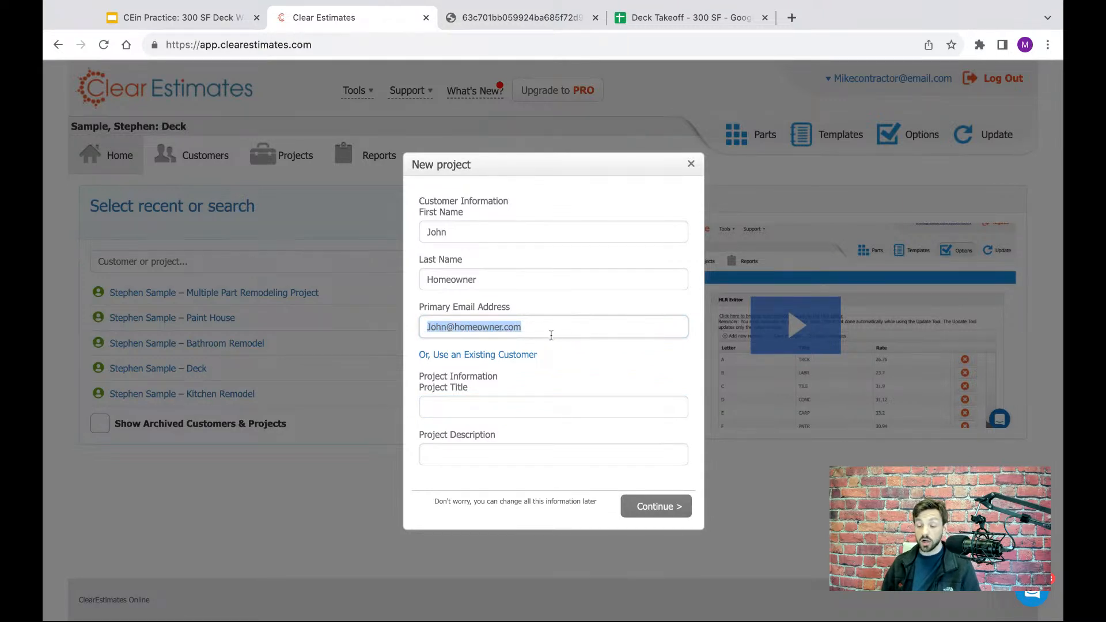
- Title the new project Deck Estimate, describe it as Deck Build - 300 SF Cedar, and continue to the project components question
{"action": "left_click", "coordinate": [534, 405]}
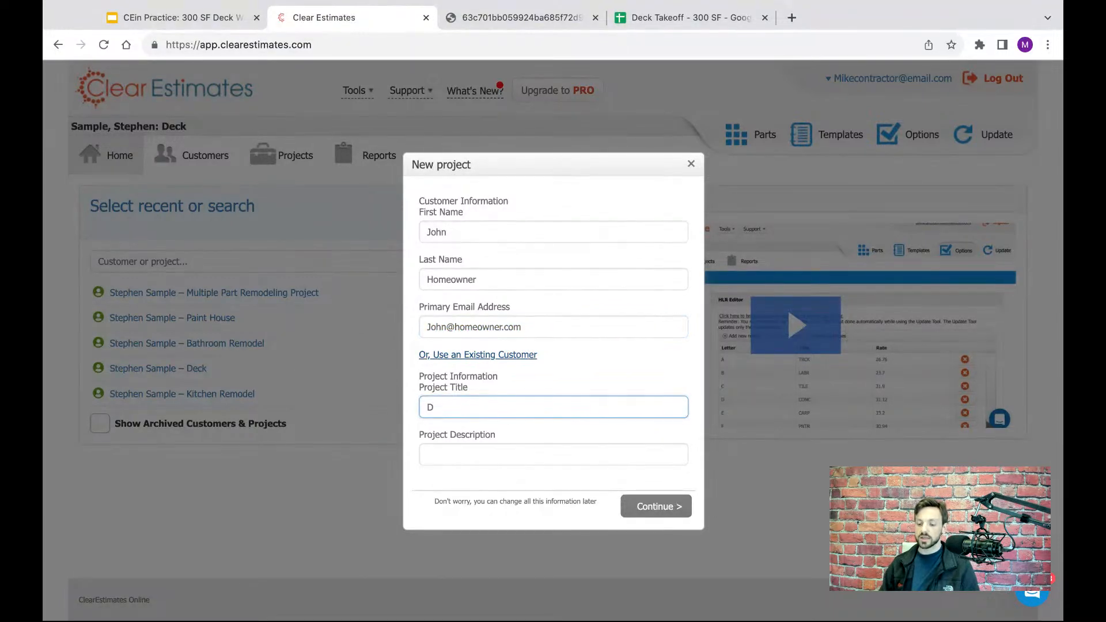
{"action": "type", "text": "Deck Estimate"}
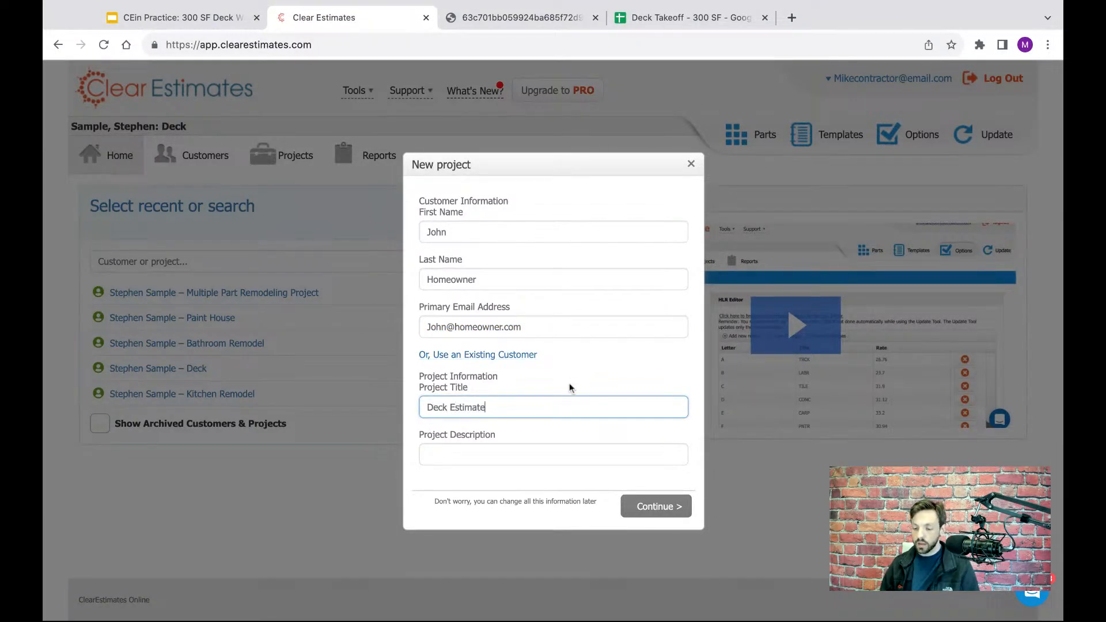
{"action": "left_click", "coordinate": [572, 450]}
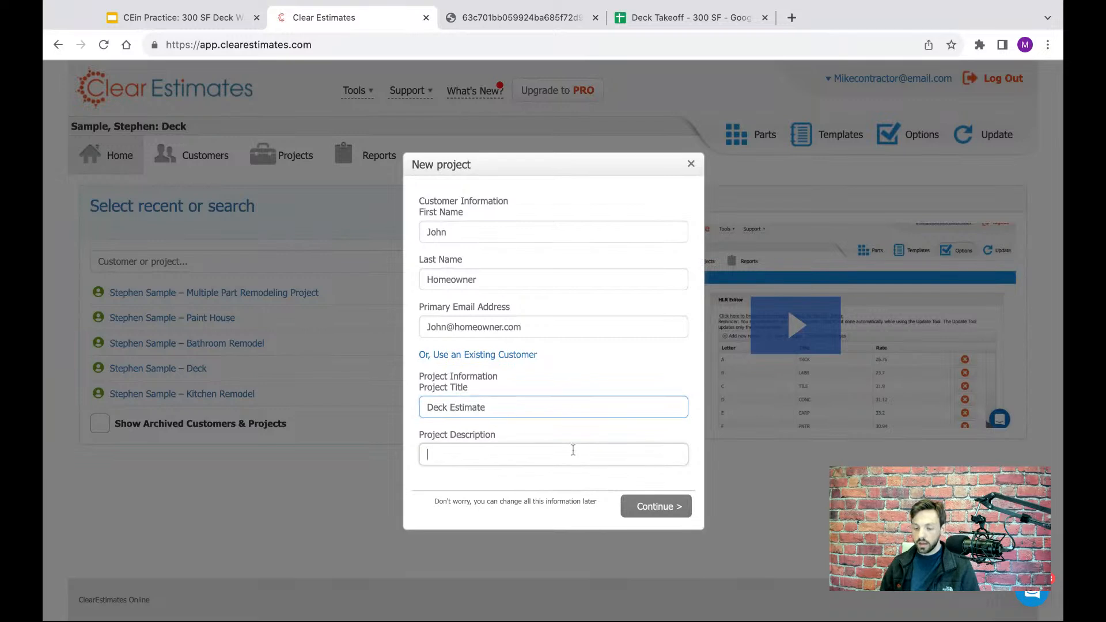
{"action": "left_click_drag", "start_coordinate": [511, 434], "coordinate": [428, 435]}
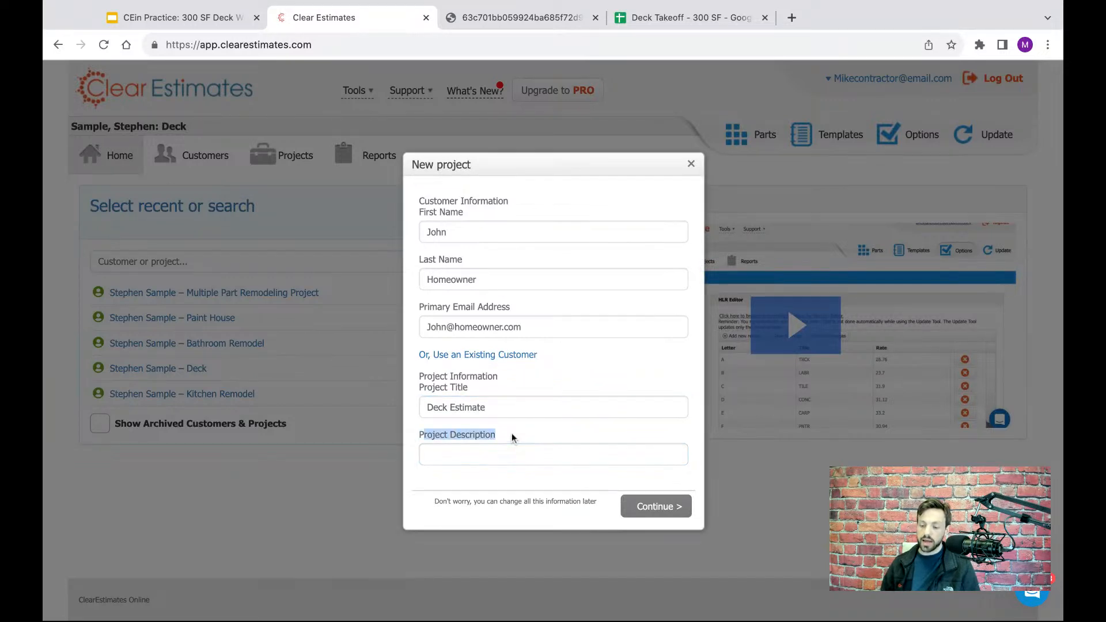
{"action": "left_click_drag", "start_coordinate": [512, 434], "coordinate": [424, 436]}
{"action": "left_click", "coordinate": [443, 453]}
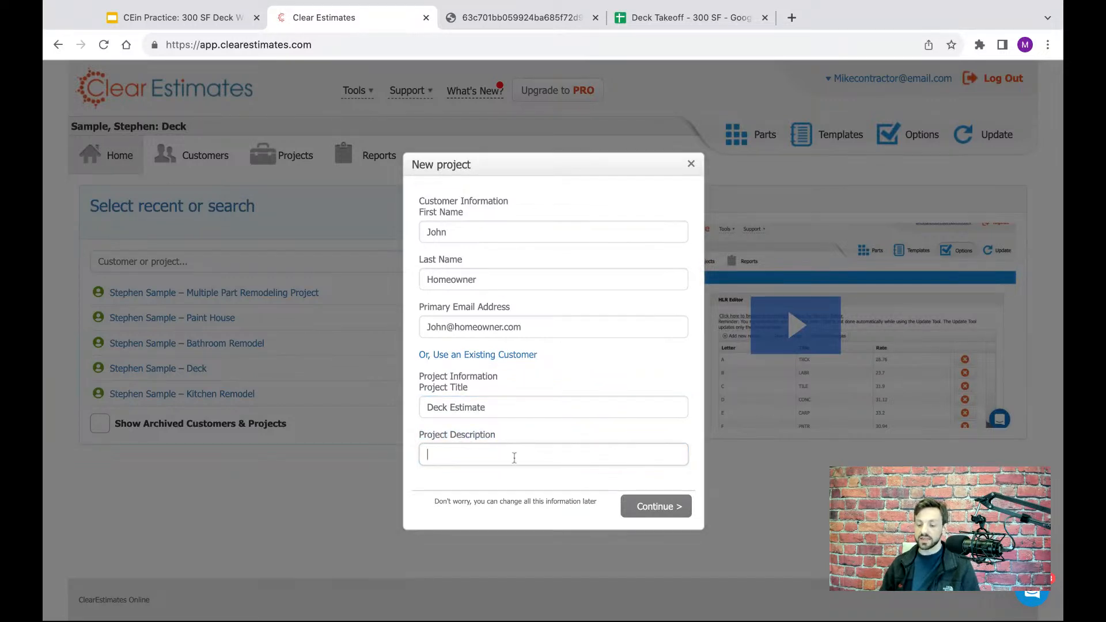
{"action": "type", "text": "Deck Build - 300 SF Cedar"}
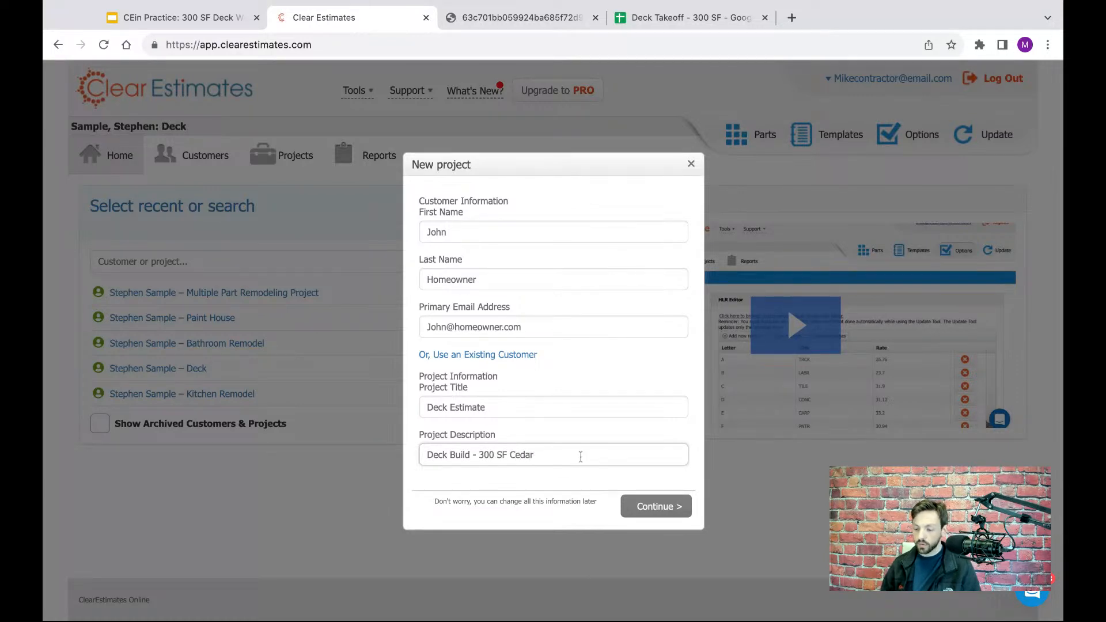
{"action": "left_click", "coordinate": [664, 509]}
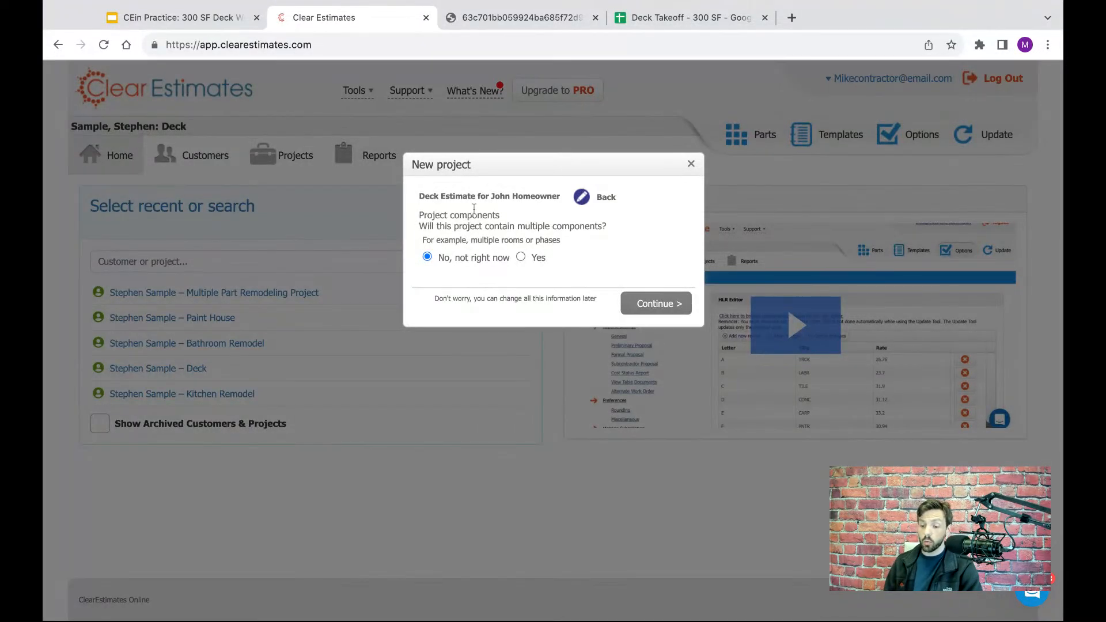
- Keep the project without multiple components (No, not right now) and create it
{"action": "left_click_drag", "start_coordinate": [409, 236], "coordinate": [410, 229]}
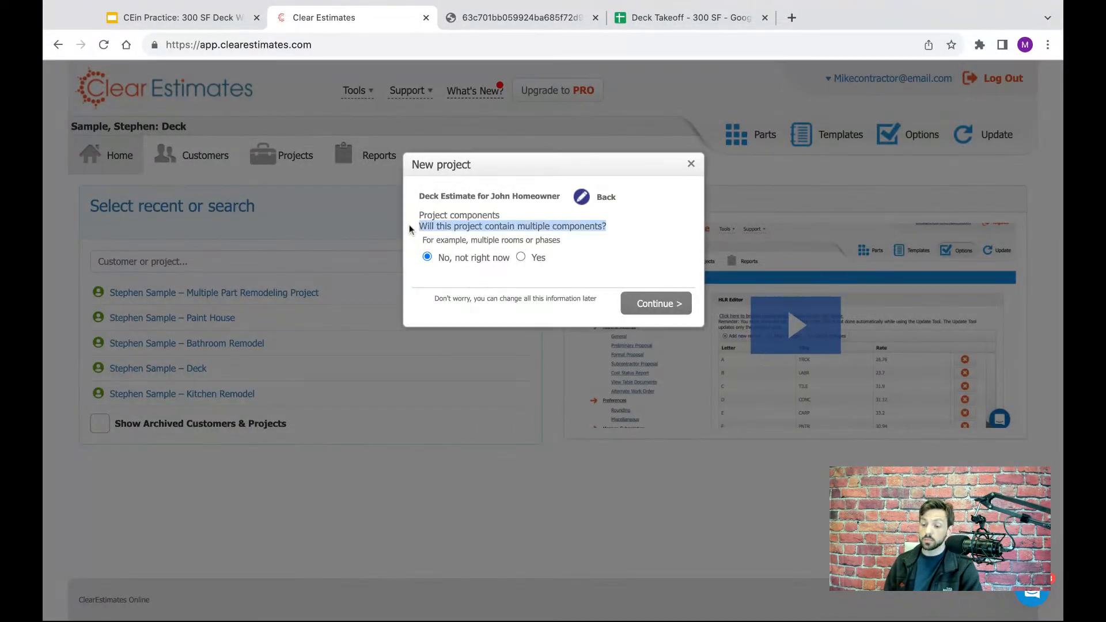
{"action": "left_click", "coordinate": [607, 227]}
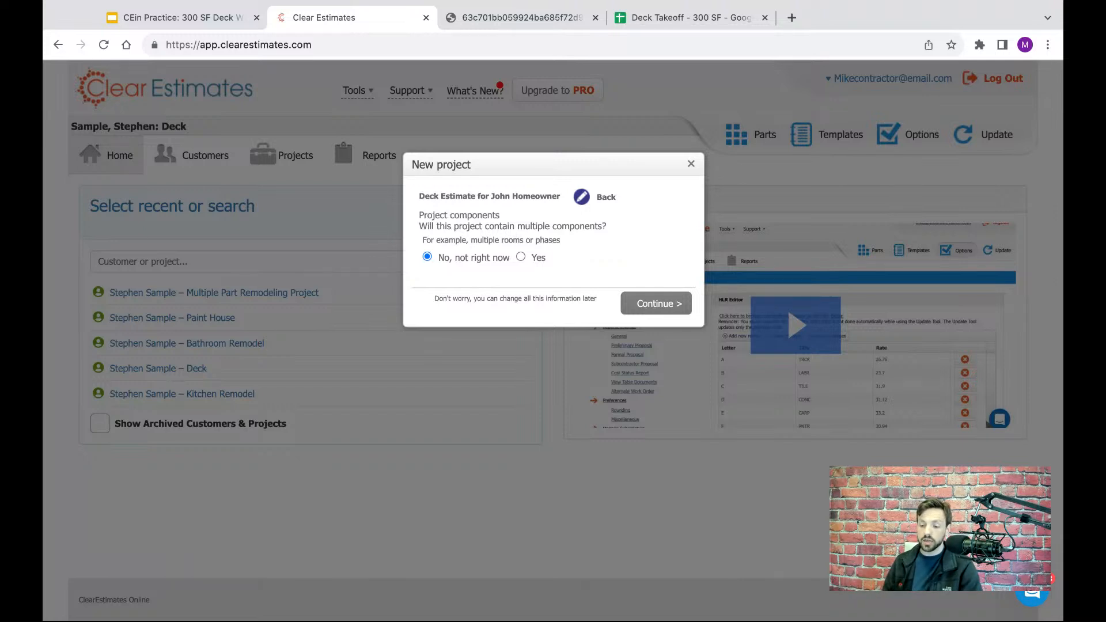
{"action": "left_click_drag", "start_coordinate": [606, 225], "coordinate": [419, 225]}
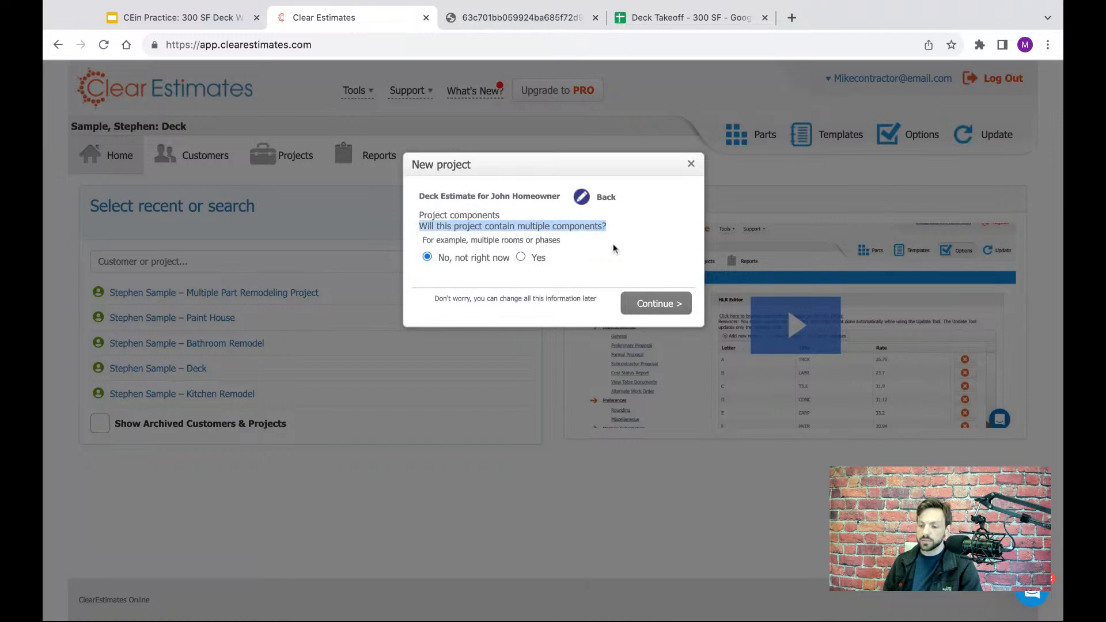
{"action": "left_click", "coordinate": [622, 244]}
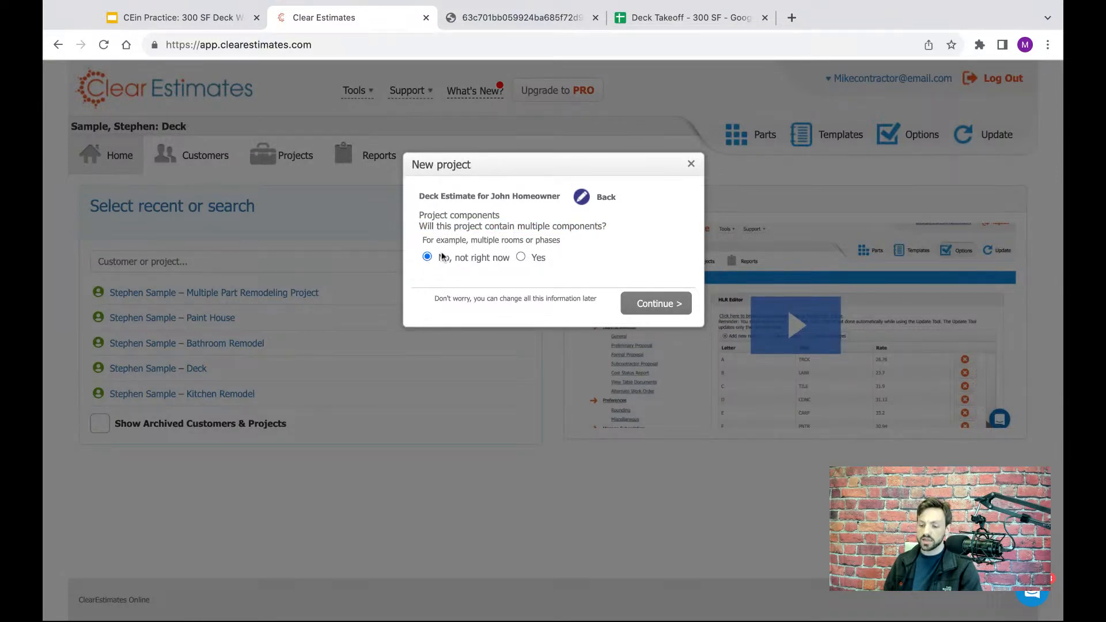
{"action": "left_click", "coordinate": [639, 302]}
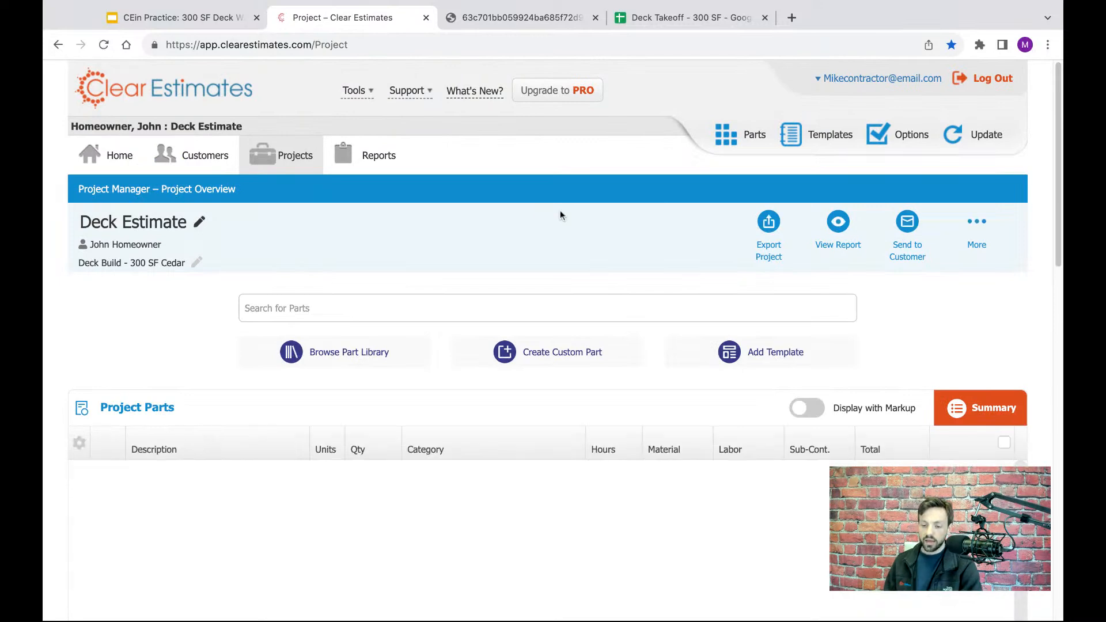
- Look over the new project's overview page, from the project header to the parts table
{"action": "scroll", "coordinate": [560, 213], "scroll_direction": "down", "scroll_amount": 2}
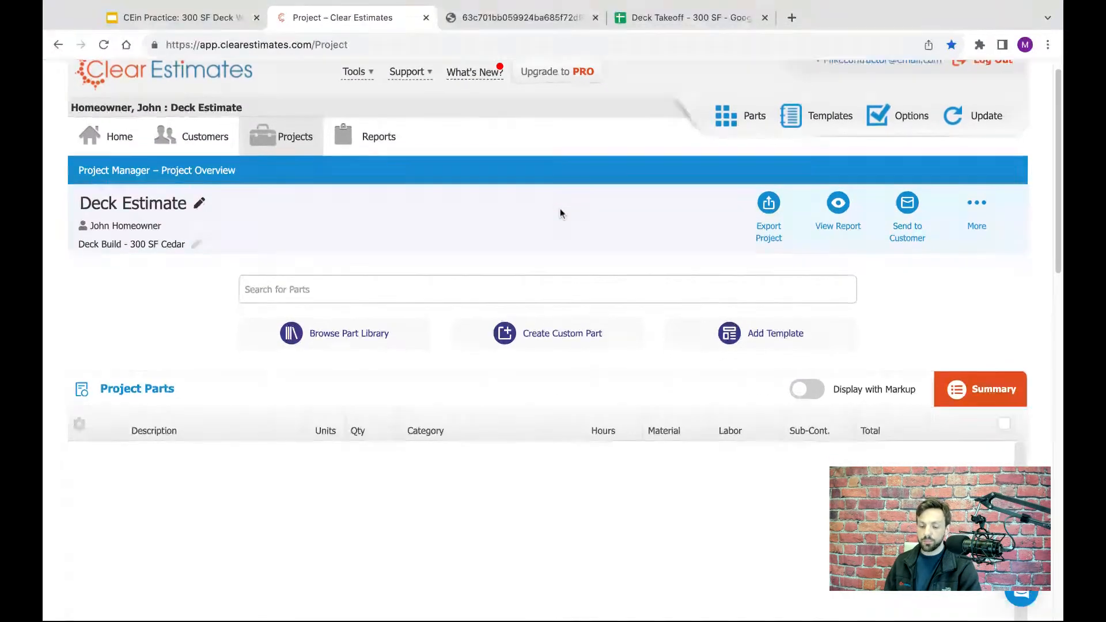
{"action": "scroll", "coordinate": [357, 155], "scroll_direction": "down", "scroll_amount": 3}
{"action": "scroll", "coordinate": [308, 132], "scroll_direction": "up", "scroll_amount": 4}
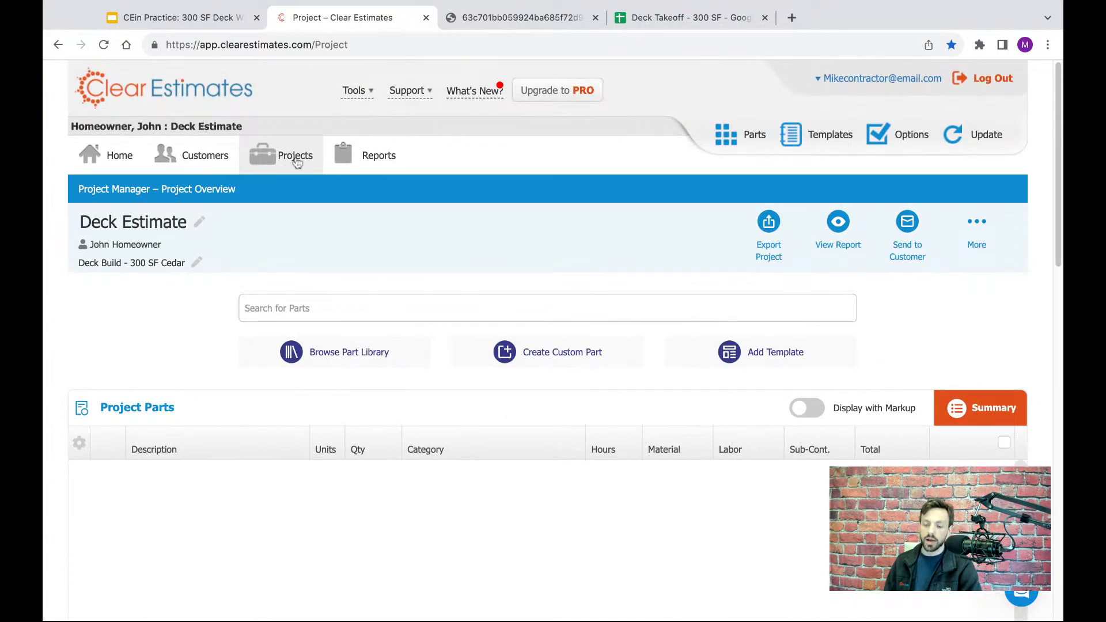
{"action": "scroll", "coordinate": [338, 200], "scroll_direction": "down", "scroll_amount": 1}
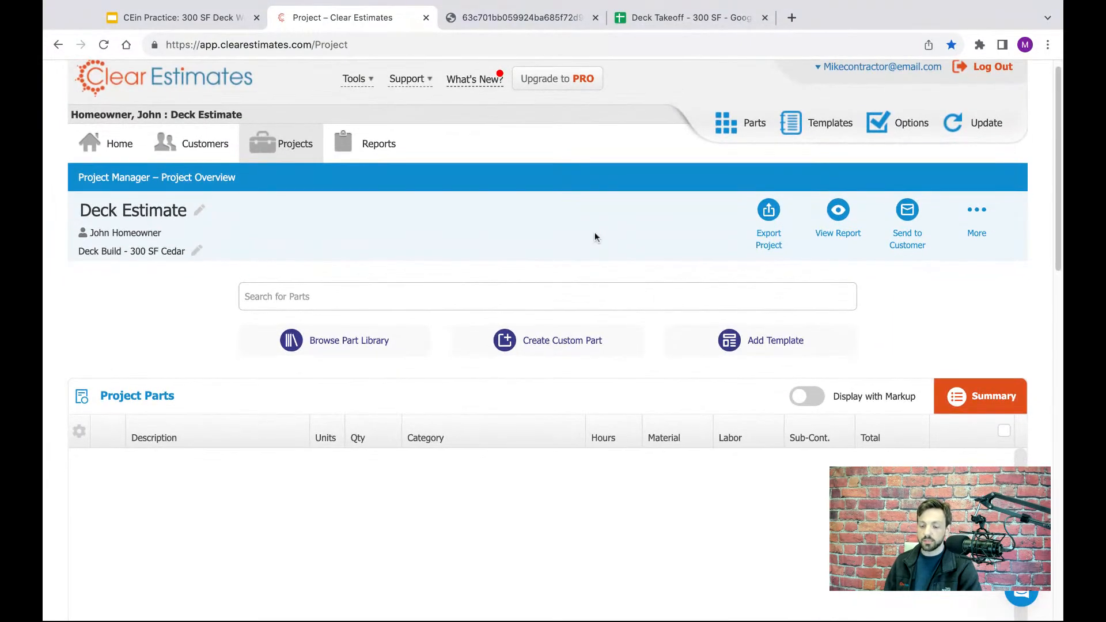
{"action": "scroll", "coordinate": [593, 233], "scroll_direction": "down", "scroll_amount": 1}
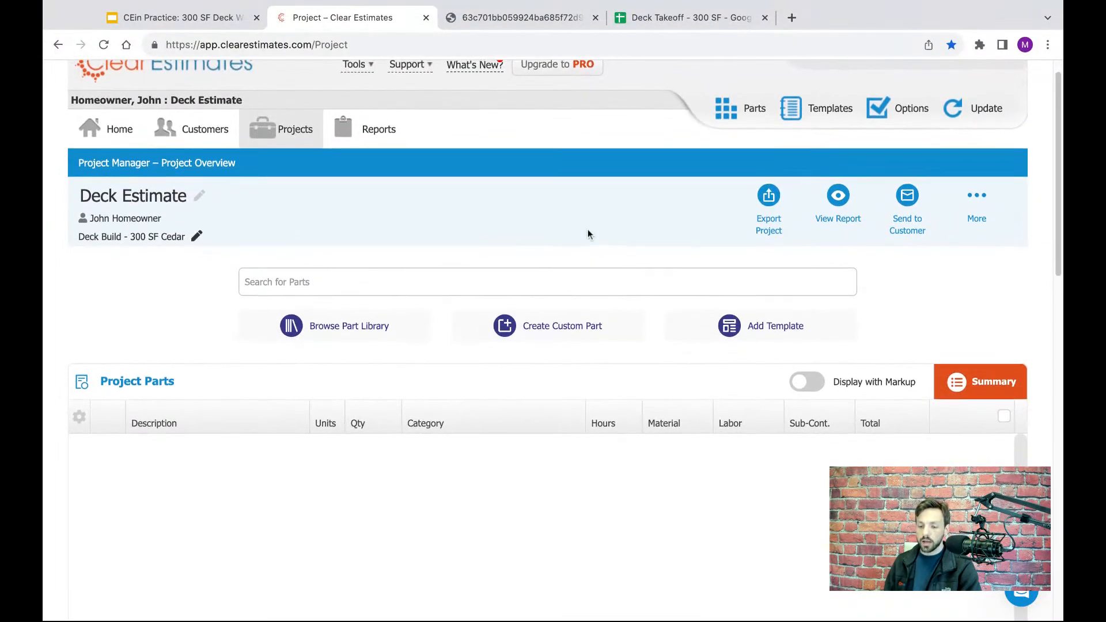
{"action": "scroll", "coordinate": [588, 234], "scroll_direction": "up", "scroll_amount": 1}
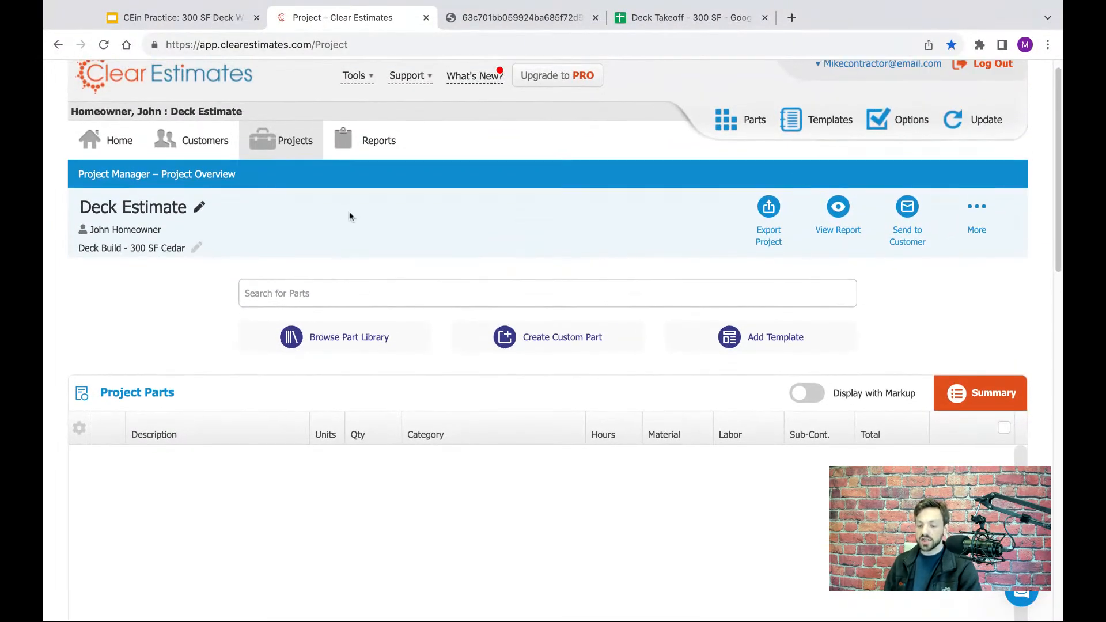
{"action": "scroll", "coordinate": [349, 211], "scroll_direction": "up", "scroll_amount": 1}
- Examine the project header's customer name and its editable title and description, leaving their text as entered
{"action": "left_click_drag", "start_coordinate": [225, 123], "coordinate": [69, 123]}
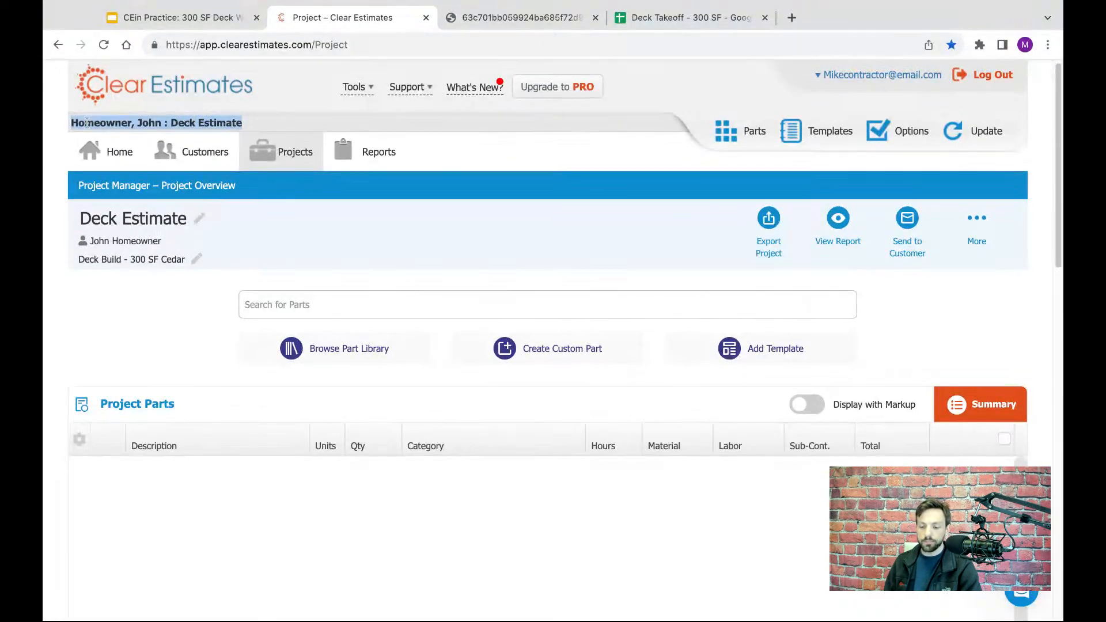
{"action": "left_click", "coordinate": [158, 221]}
{"action": "left_click_drag", "start_coordinate": [194, 219], "coordinate": [79, 218]}
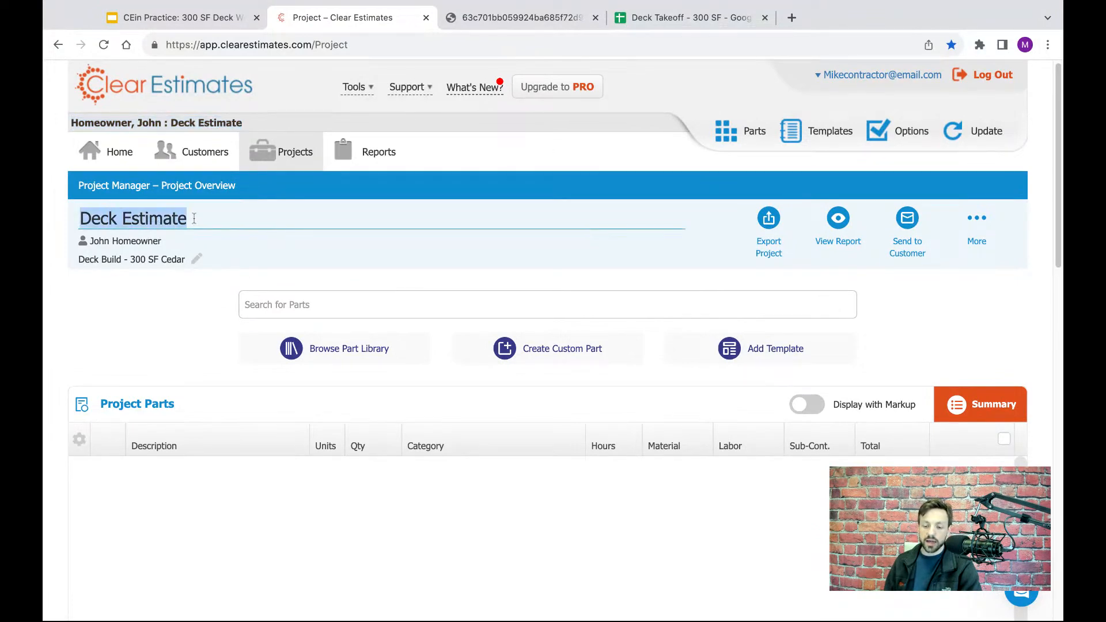
{"action": "left_click", "coordinate": [163, 258]}
{"action": "left_click", "coordinate": [164, 222]}
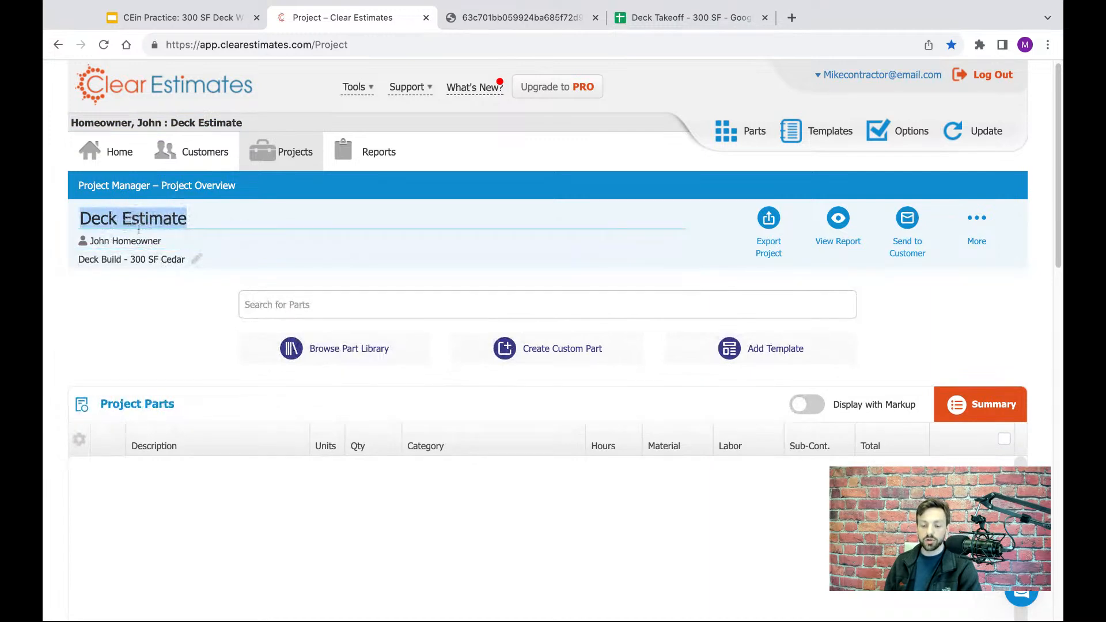
{"action": "left_click", "coordinate": [197, 209]}
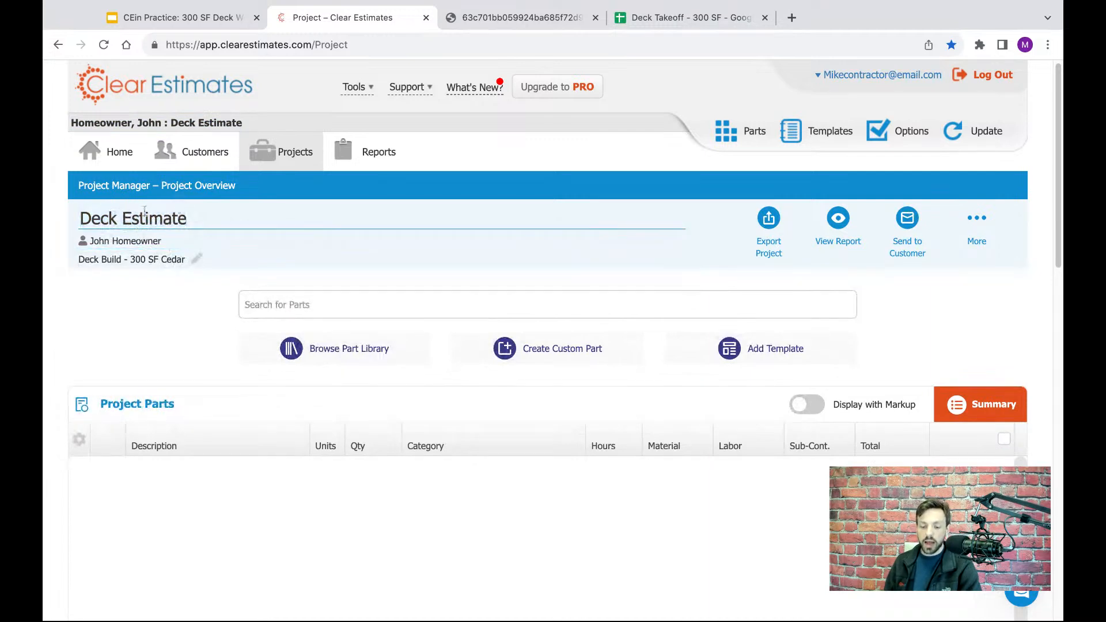
{"action": "left_click", "coordinate": [195, 258]}
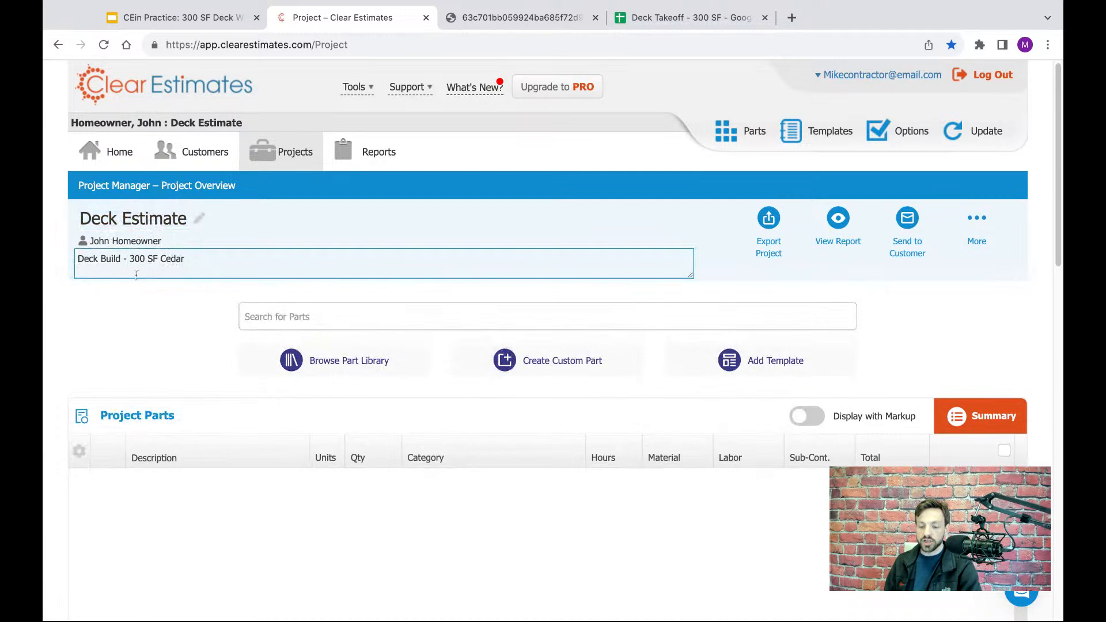
{"action": "left_click", "coordinate": [167, 311]}
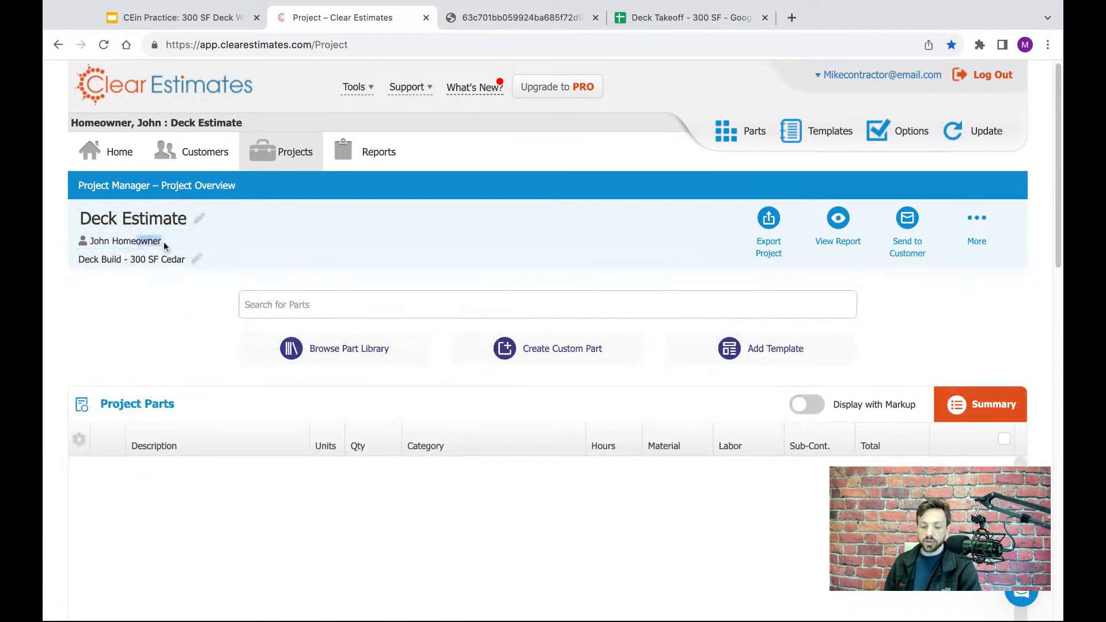
{"action": "left_click_drag", "start_coordinate": [163, 241], "coordinate": [87, 242]}
{"action": "left_click", "coordinate": [196, 306]}
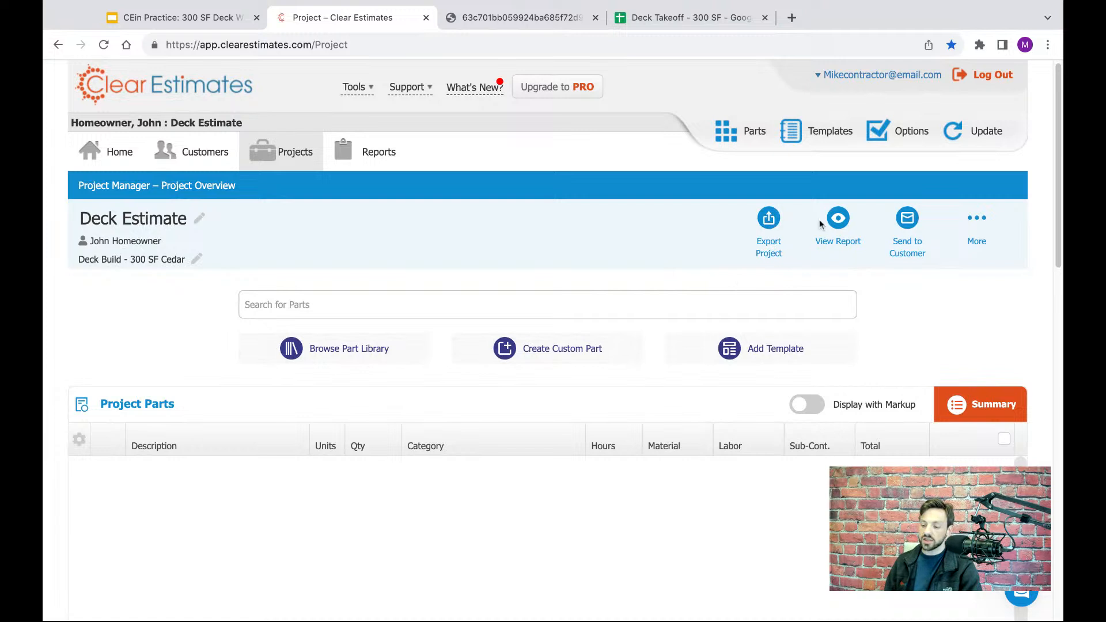
- Review the project's additional actions and the options for sending, viewing and exporting the project report
{"action": "left_click", "coordinate": [975, 222]}
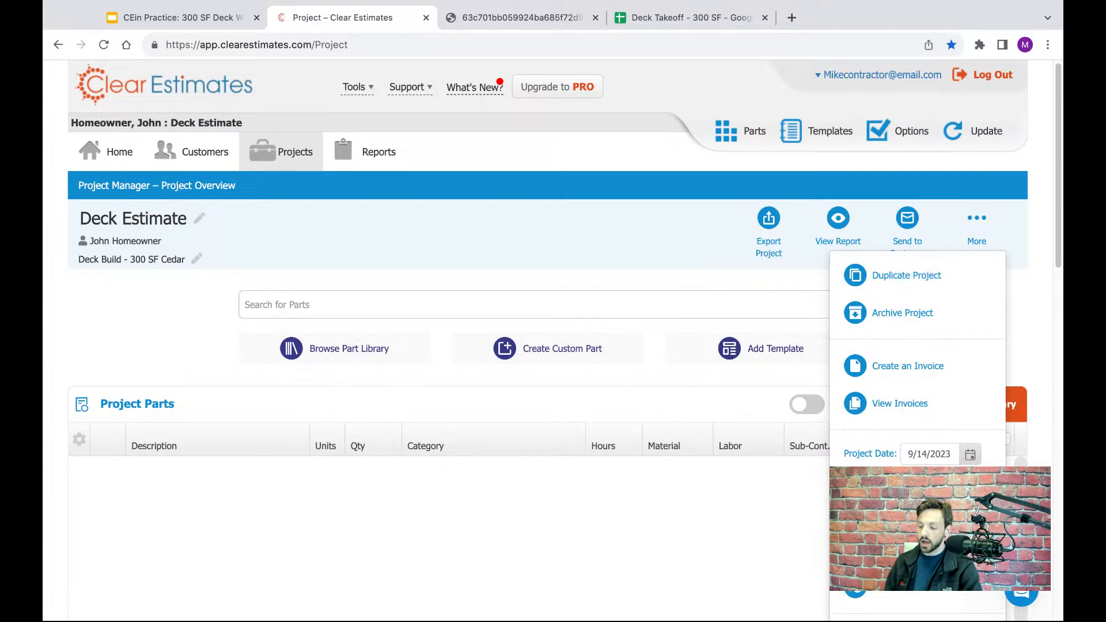
{"action": "left_click", "coordinate": [973, 230]}
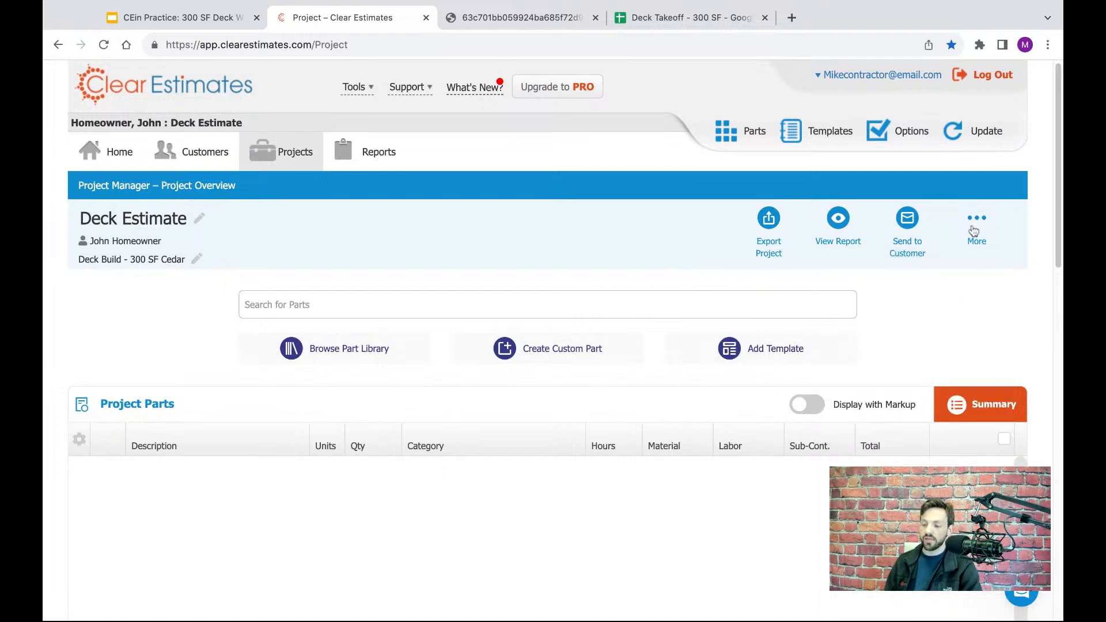
{"action": "left_click", "coordinate": [908, 225]}
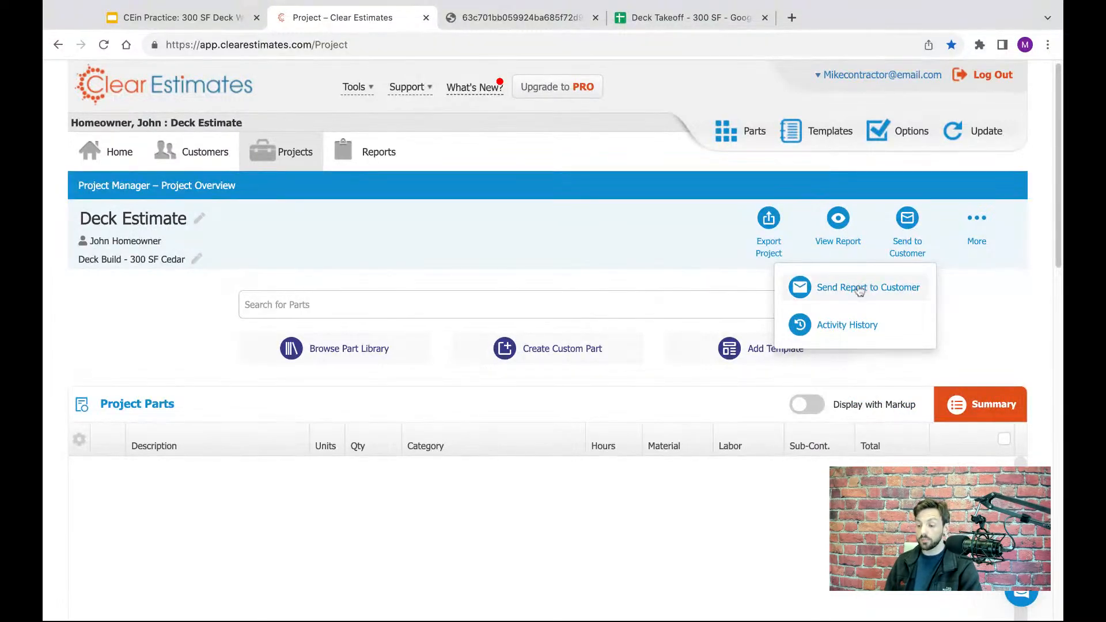
{"action": "left_click", "coordinate": [971, 311]}
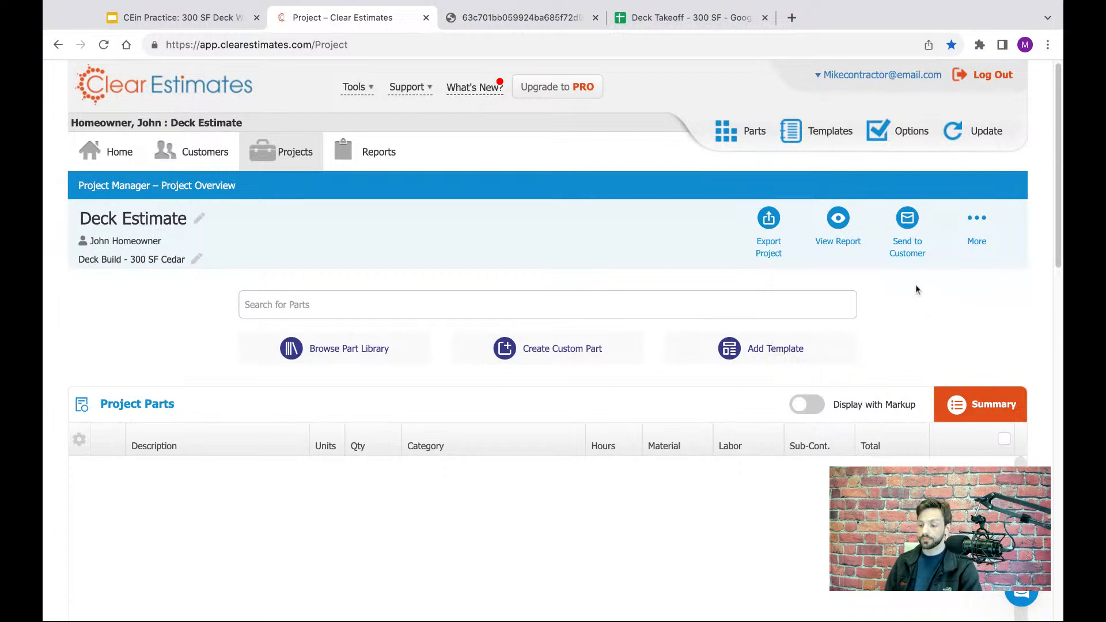
{"action": "left_click", "coordinate": [840, 223]}
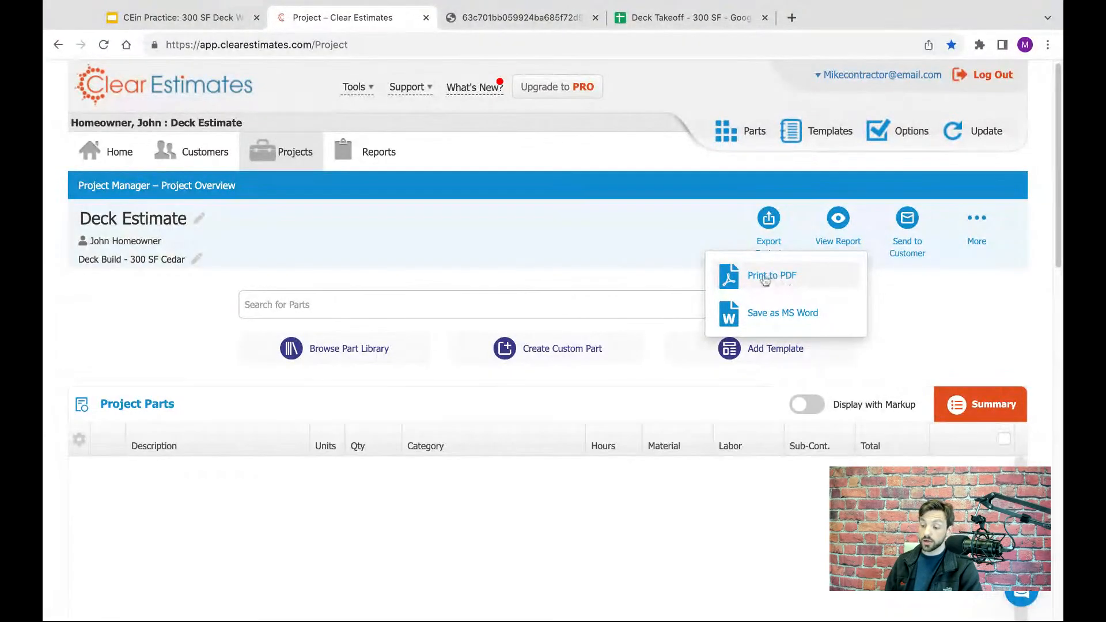
{"action": "left_click", "coordinate": [840, 222]}
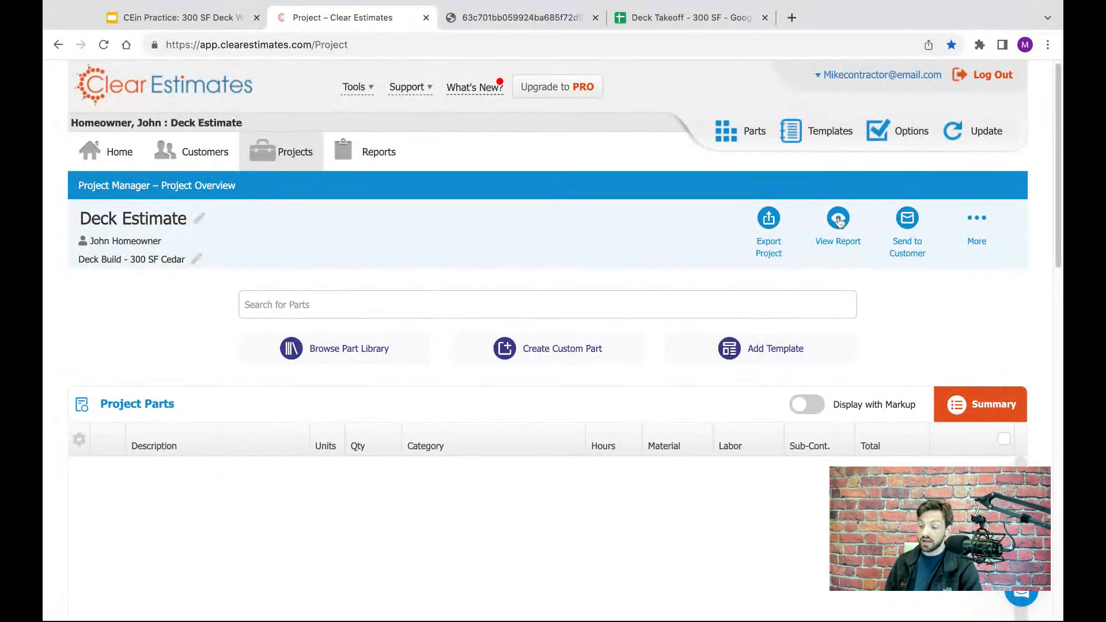
{"action": "left_click", "coordinate": [839, 224]}
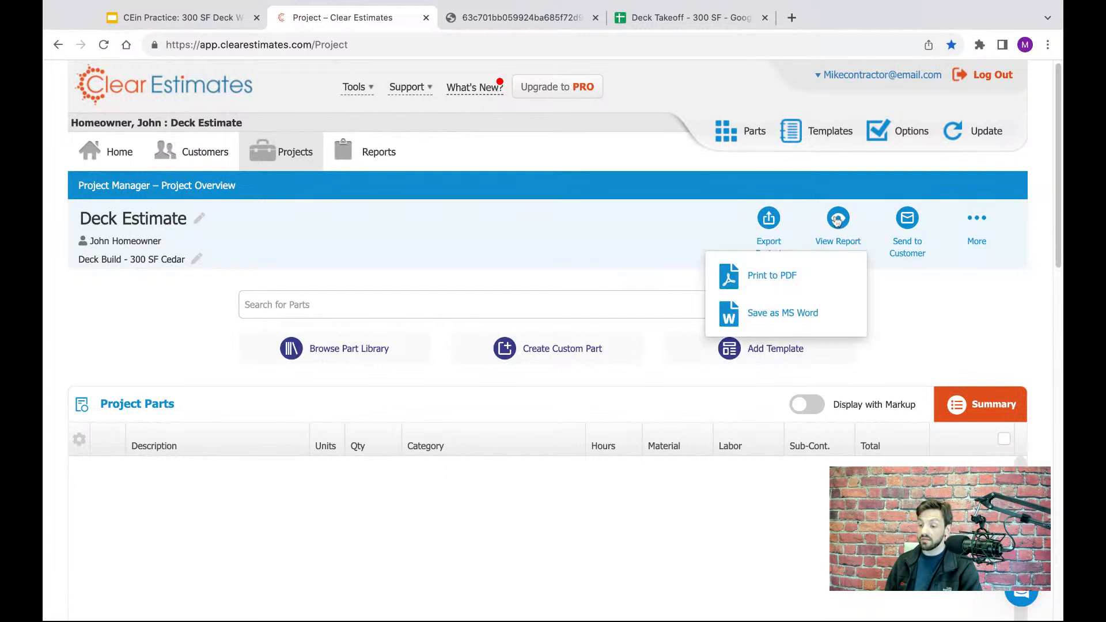
{"action": "left_click", "coordinate": [769, 225]}
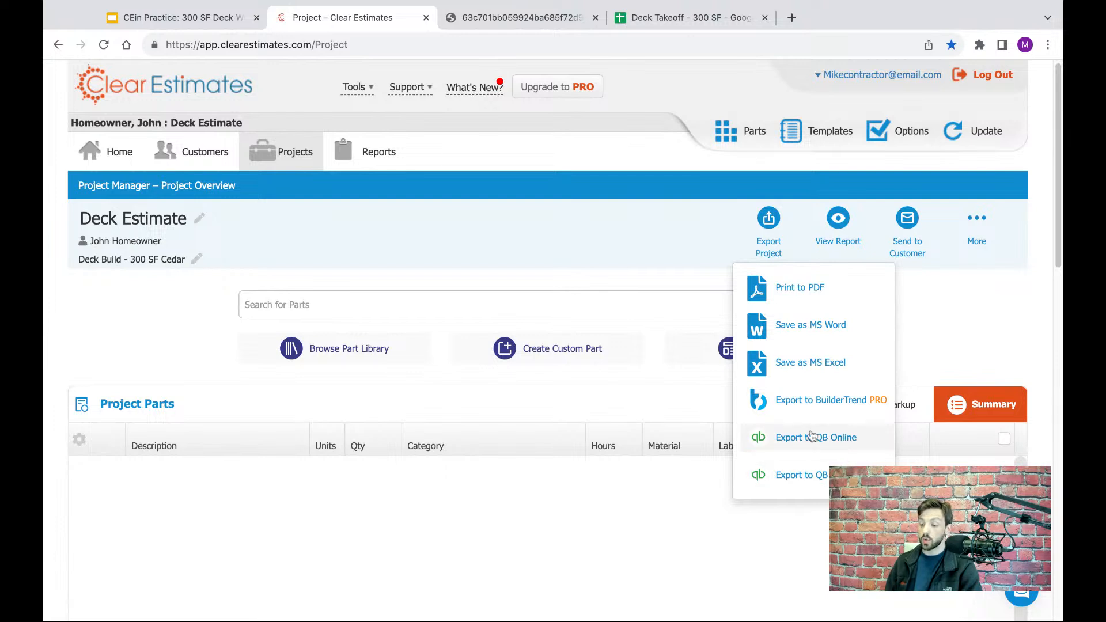
{"action": "left_click", "coordinate": [773, 218]}
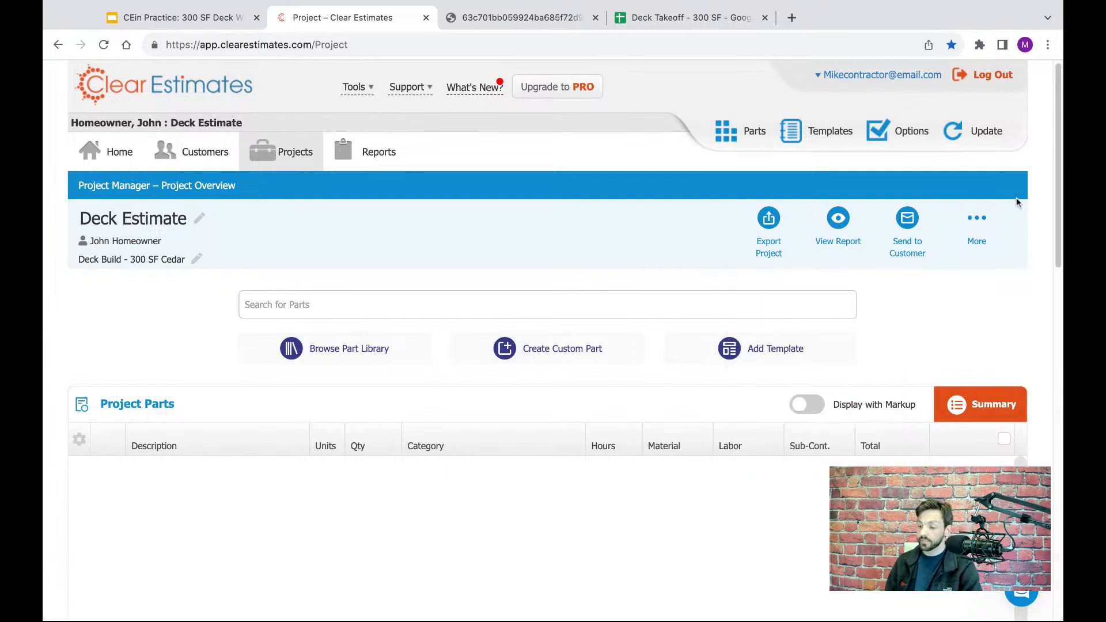
- Examine the project parts table with its total, markup and base bid rows
{"action": "scroll", "coordinate": [1058, 187], "scroll_direction": "down", "scroll_amount": 2}
{"action": "scroll", "coordinate": [1059, 187], "scroll_direction": "down", "scroll_amount": 2}
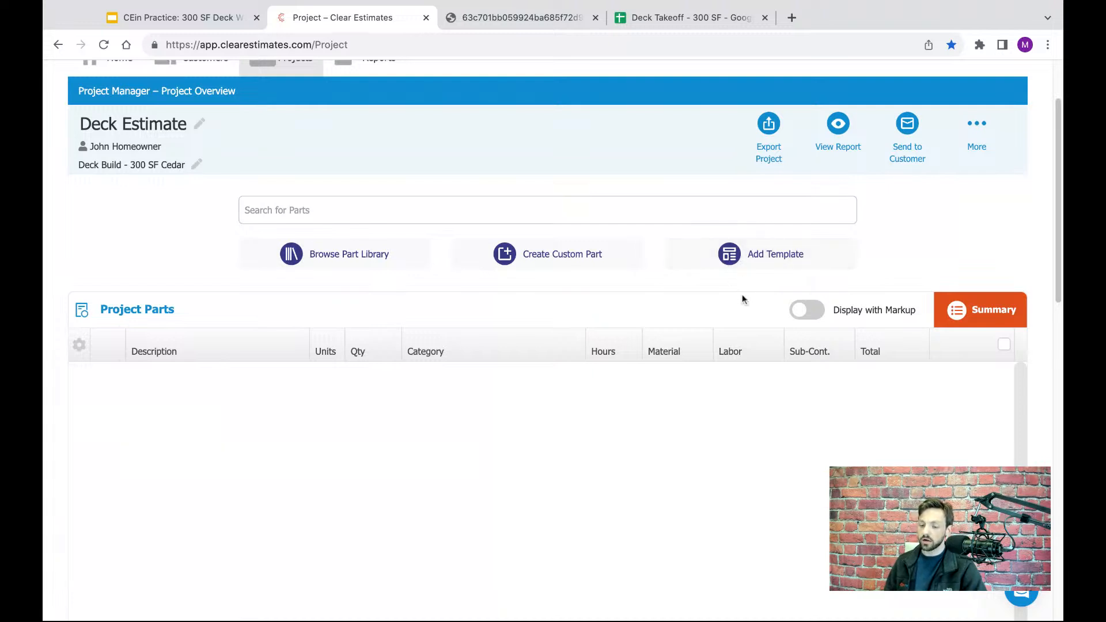
{"action": "scroll", "coordinate": [973, 184], "scroll_direction": "down", "scroll_amount": 3}
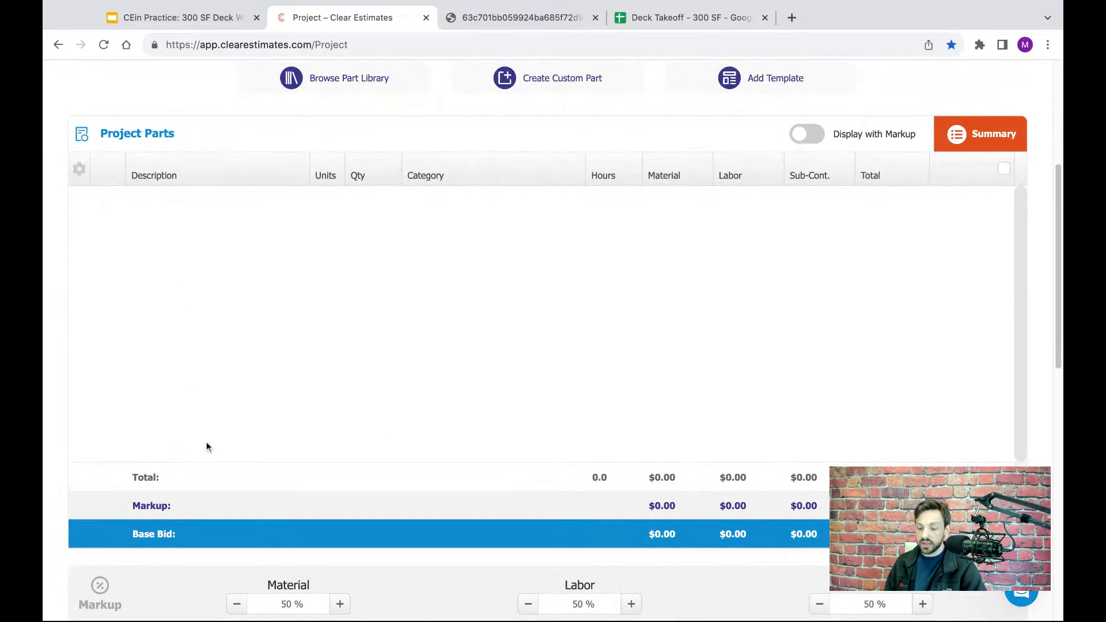
- Examine the project's material, labor and subcontractor markup percentages, leaving their values as set
{"action": "scroll", "coordinate": [935, 248], "scroll_direction": "down", "scroll_amount": 5}
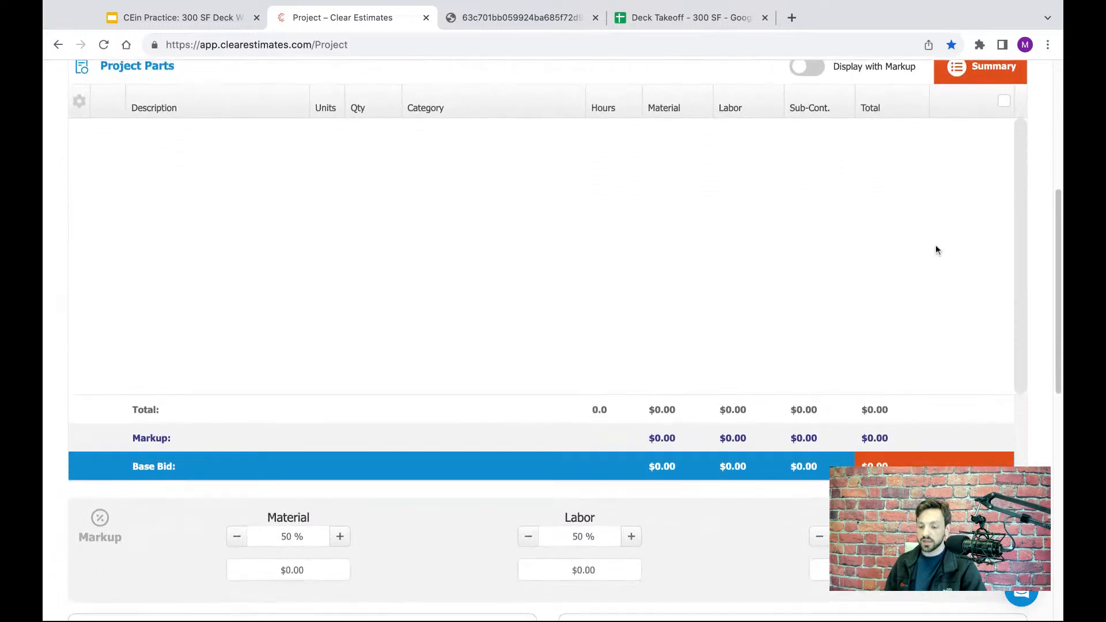
{"action": "scroll", "coordinate": [928, 176], "scroll_direction": "down", "scroll_amount": 5}
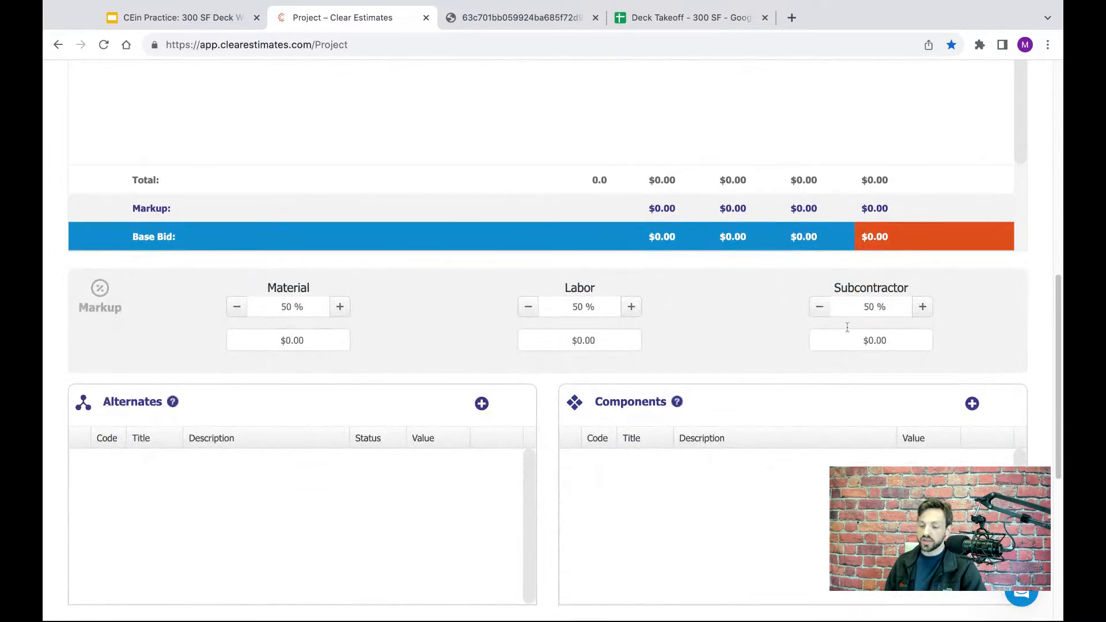
{"action": "left_click", "coordinate": [296, 307]}
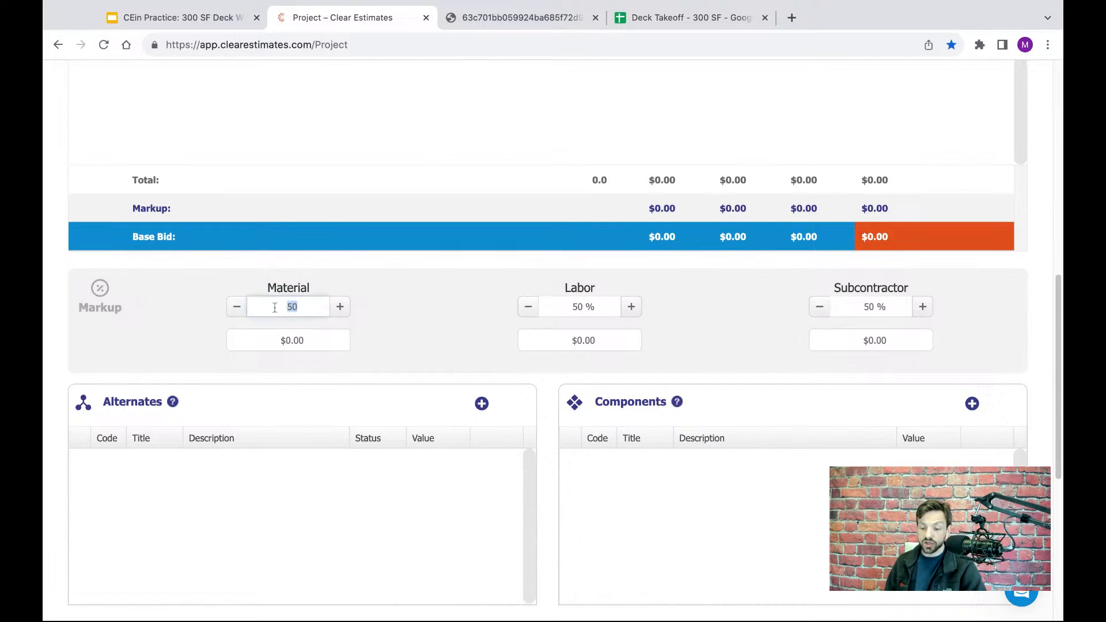
{"action": "left_click", "coordinate": [593, 305]}
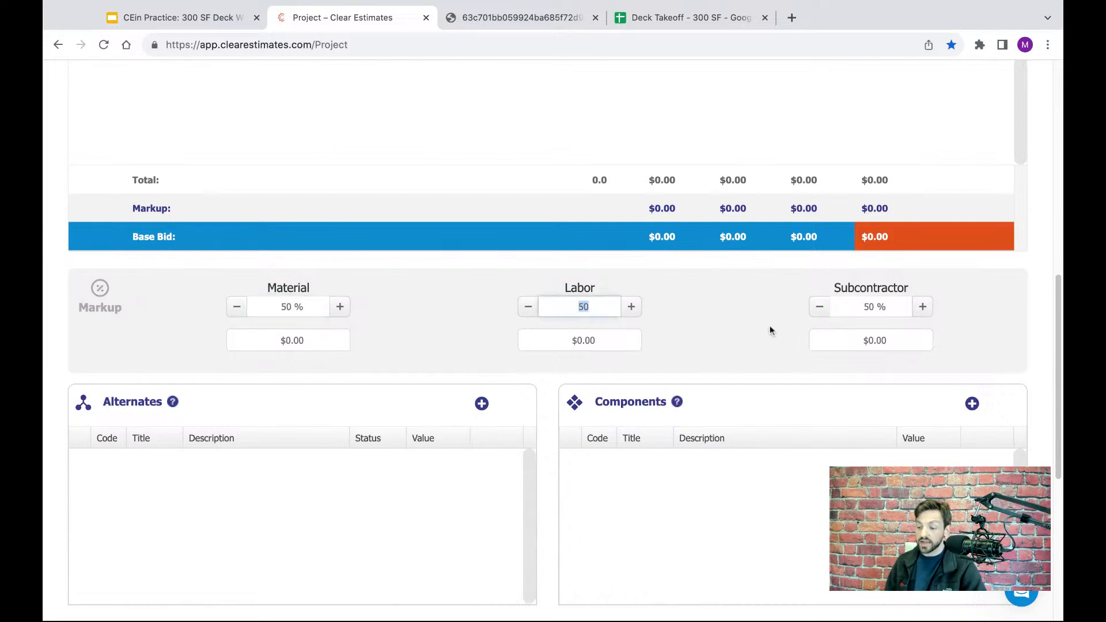
{"action": "left_click", "coordinate": [879, 309]}
{"action": "left_click", "coordinate": [703, 330]}
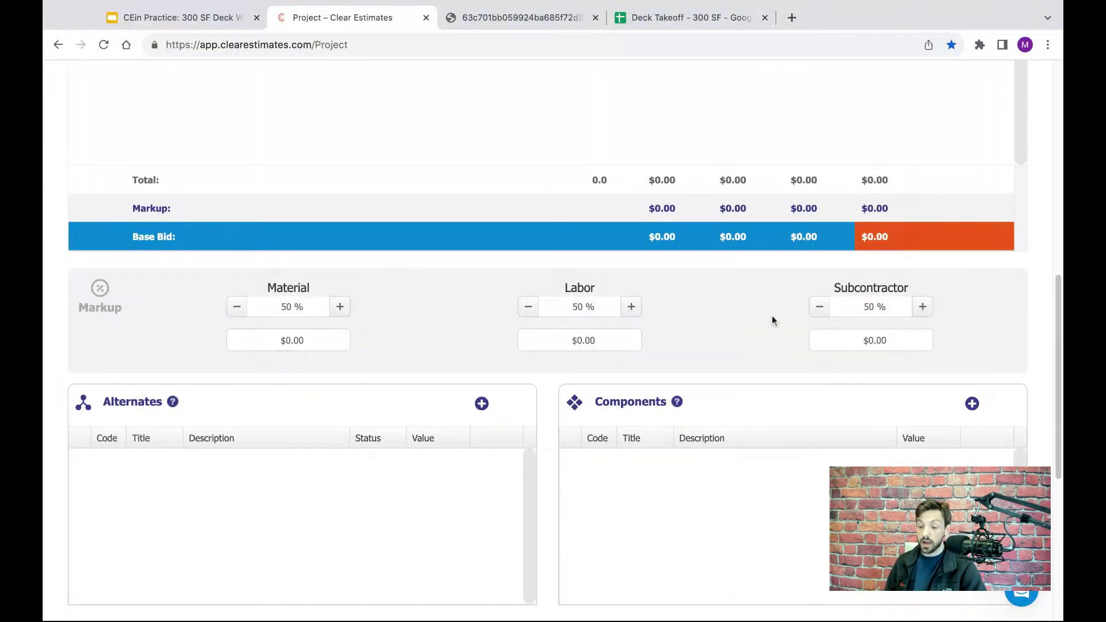
- Look over the project's Alternates, Components and Misc. Items sections, including the final bid rows
{"action": "scroll", "coordinate": [688, 311], "scroll_direction": "down", "scroll_amount": 7}
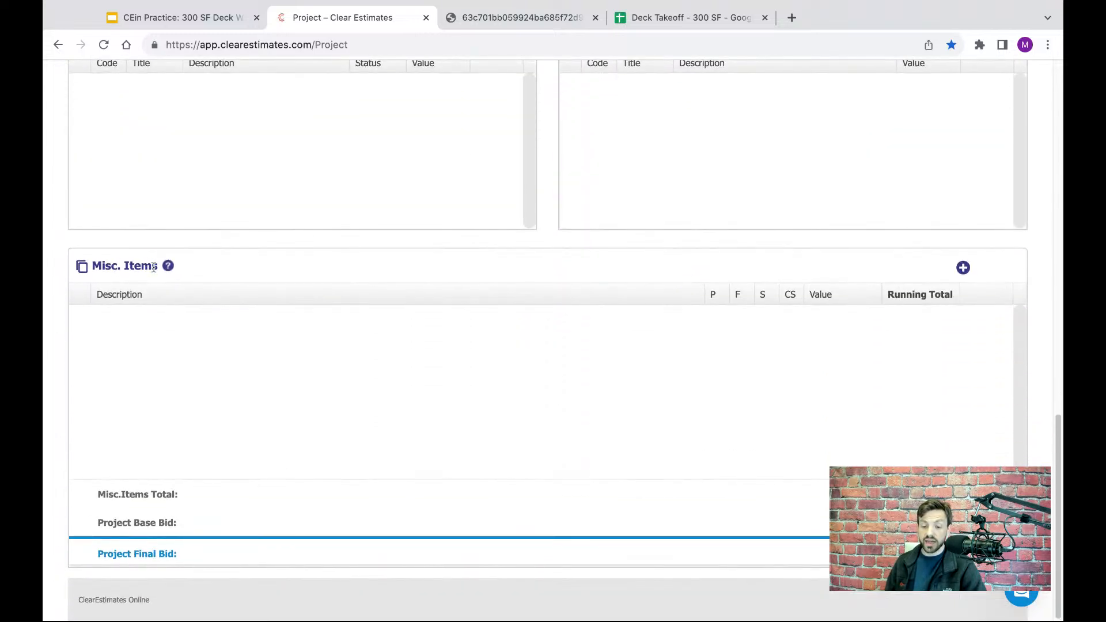
{"action": "left_click_drag", "start_coordinate": [155, 266], "coordinate": [87, 266]}
{"action": "left_click", "coordinate": [256, 272]}
{"action": "scroll", "coordinate": [375, 324], "scroll_direction": "up", "scroll_amount": 7}
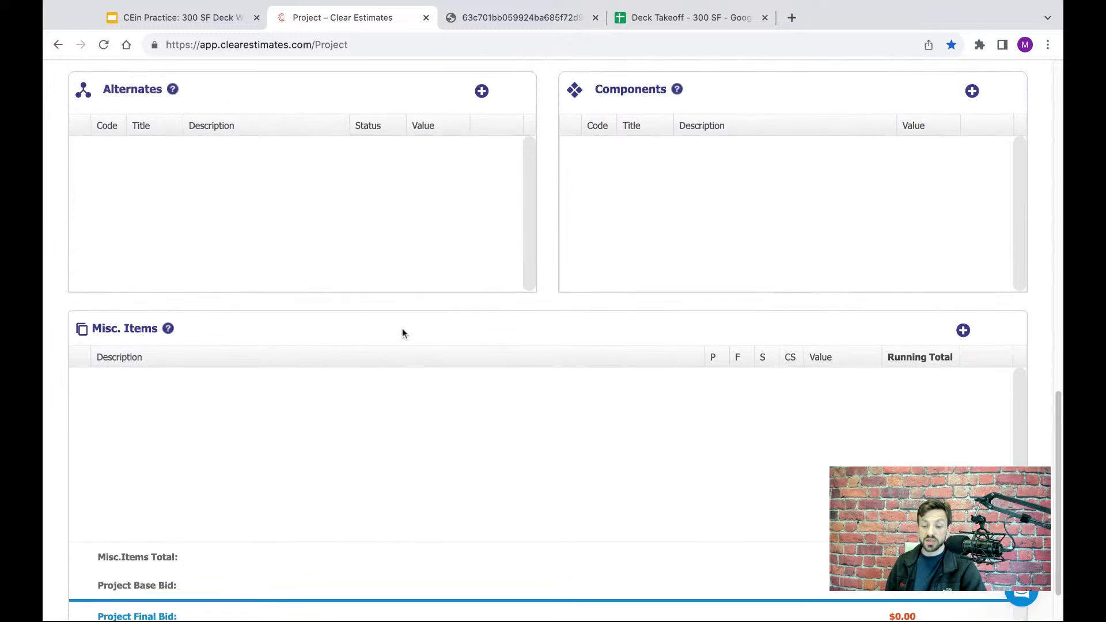
{"action": "scroll", "coordinate": [593, 464], "scroll_direction": "down", "scroll_amount": 4}
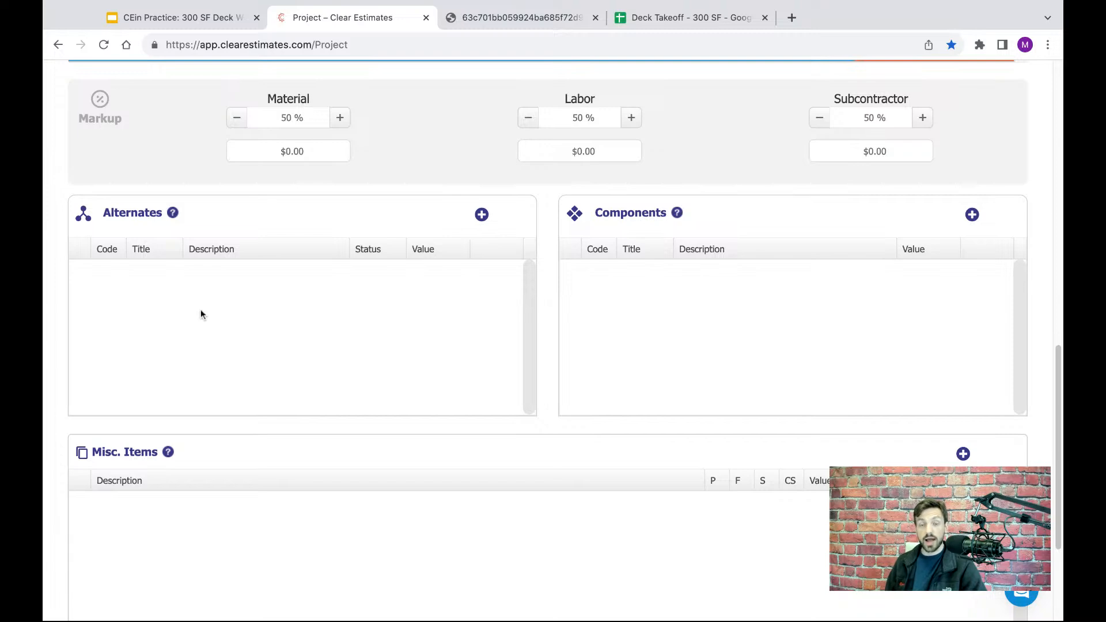
{"action": "scroll", "coordinate": [445, 313], "scroll_direction": "up", "scroll_amount": 4}
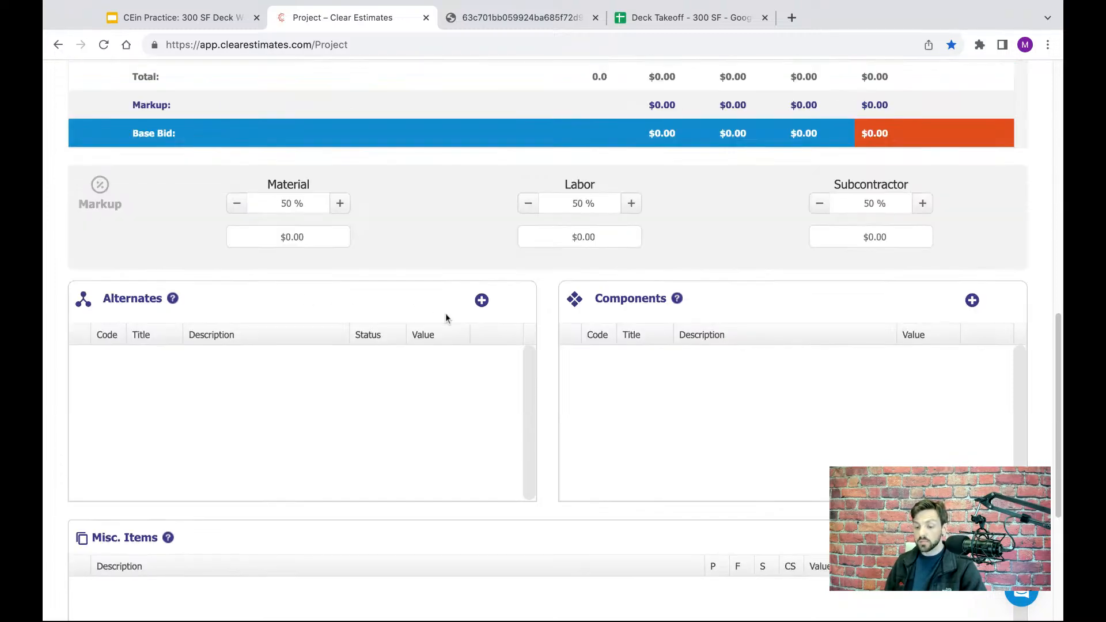
{"action": "scroll", "coordinate": [445, 313], "scroll_direction": "up", "scroll_amount": 8}
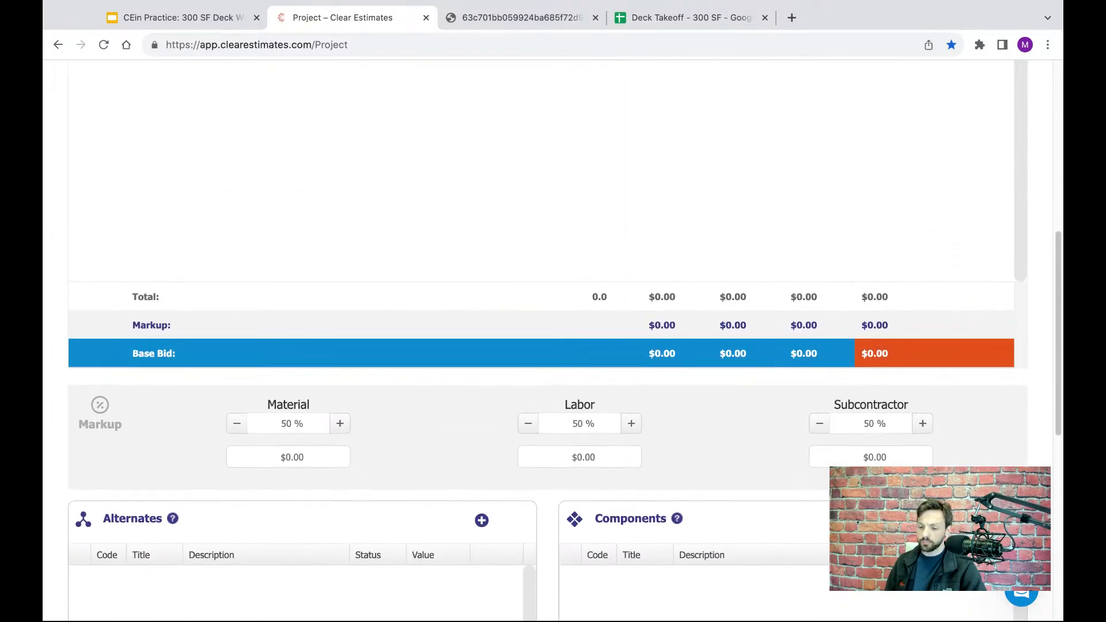
{"action": "scroll", "coordinate": [460, 252], "scroll_direction": "down", "scroll_amount": 1}
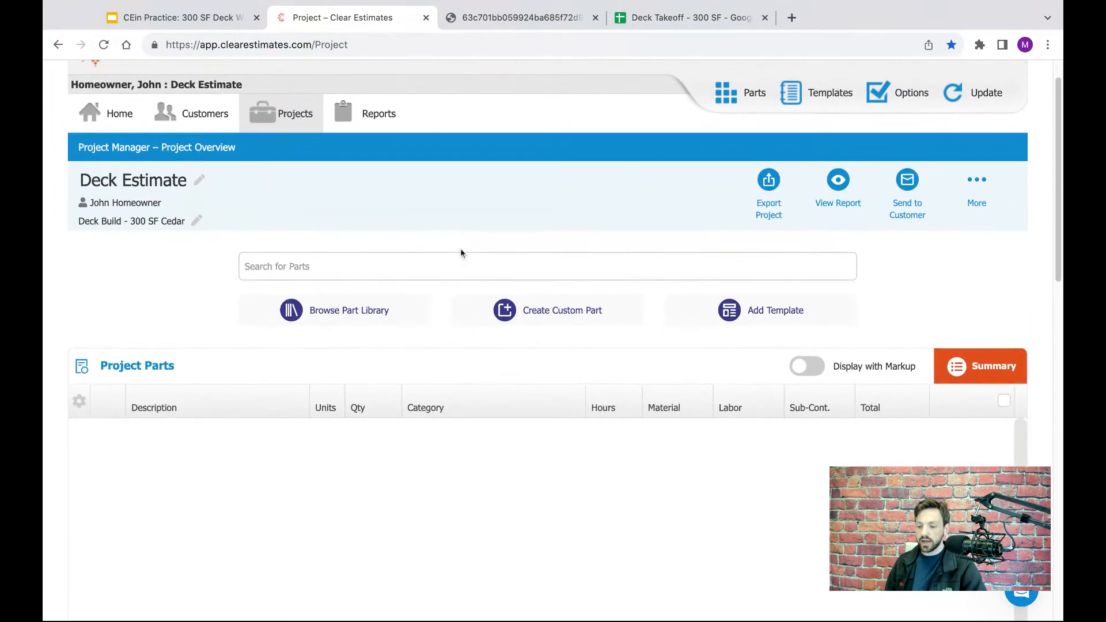
- Close the unneeded page between the project and the takeoff, and open the Deck Takeoff - 300 SF spreadsheet to examine its column headings and job description
{"action": "left_click", "coordinate": [595, 17]}
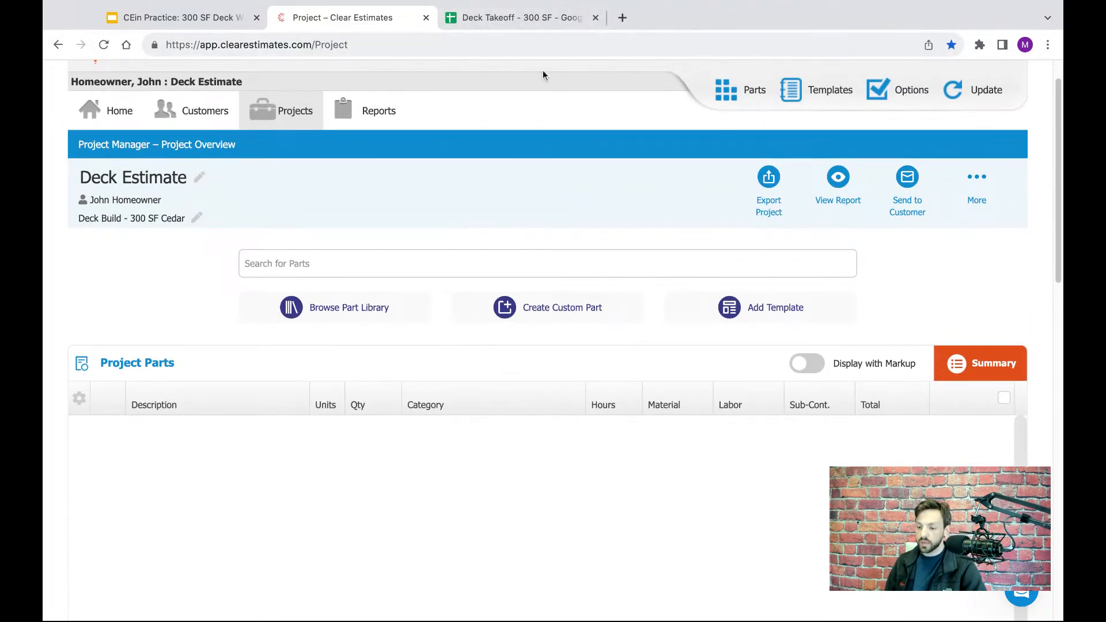
{"action": "left_click", "coordinate": [534, 23]}
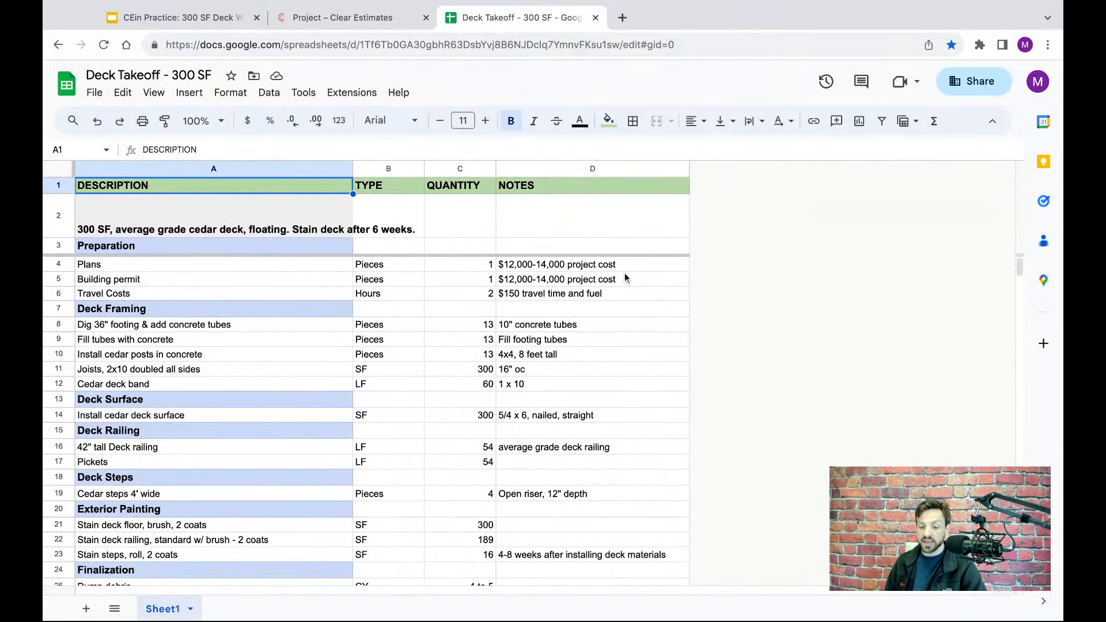
{"action": "left_click", "coordinate": [562, 306]}
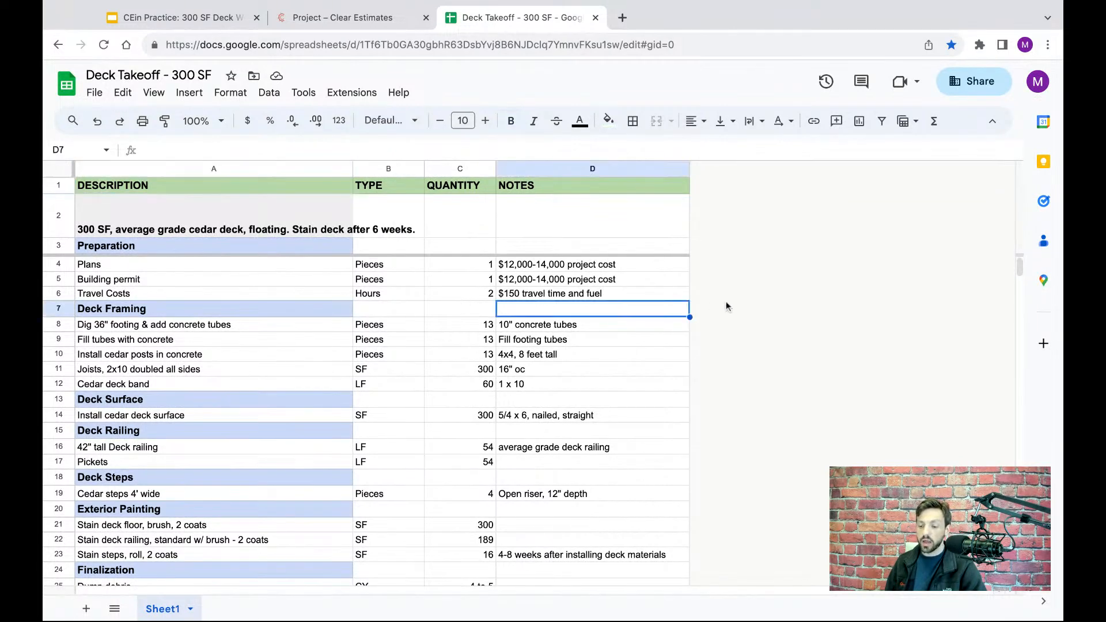
{"action": "scroll", "coordinate": [732, 299], "scroll_direction": "down", "scroll_amount": 1}
{"action": "scroll", "coordinate": [737, 301], "scroll_direction": "up", "scroll_amount": 1}
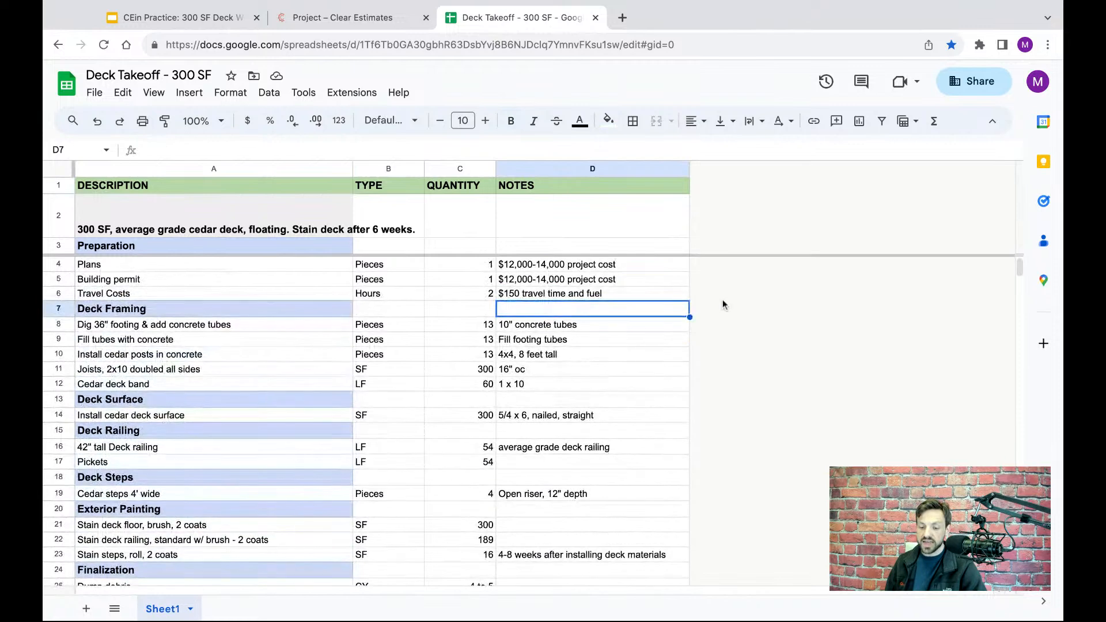
{"action": "left_click", "coordinate": [478, 208]}
{"action": "left_click", "coordinate": [306, 214]}
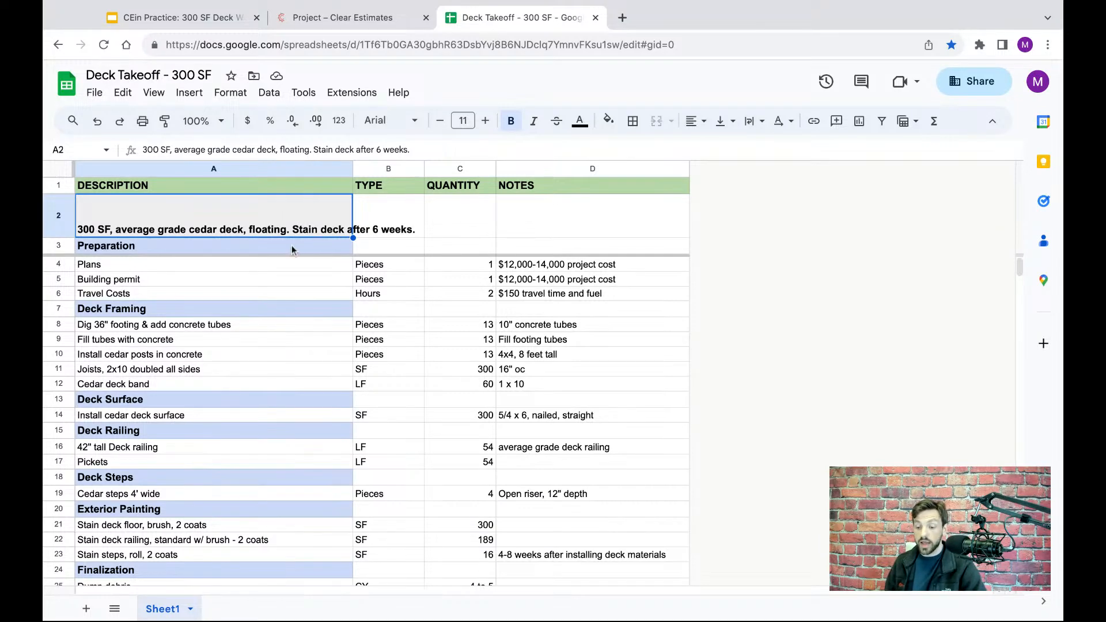
- Review the takeoff's sections in order, from Preparation and Deck Framing through Exterior Painting and Finalization
{"action": "left_click", "coordinate": [148, 245]}
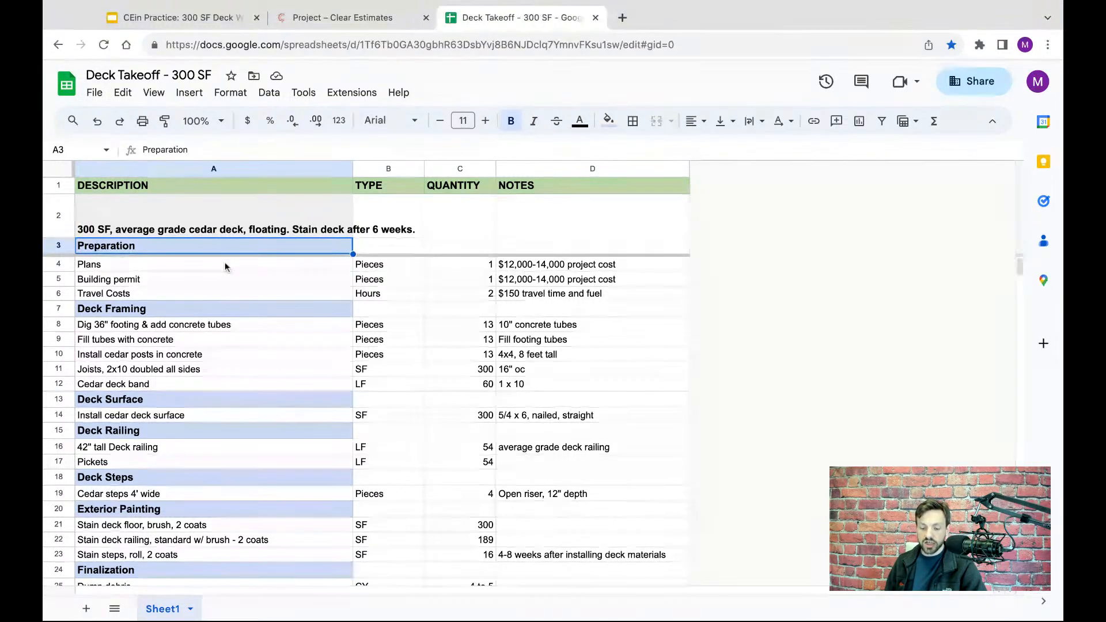
{"action": "left_click", "coordinate": [224, 310]}
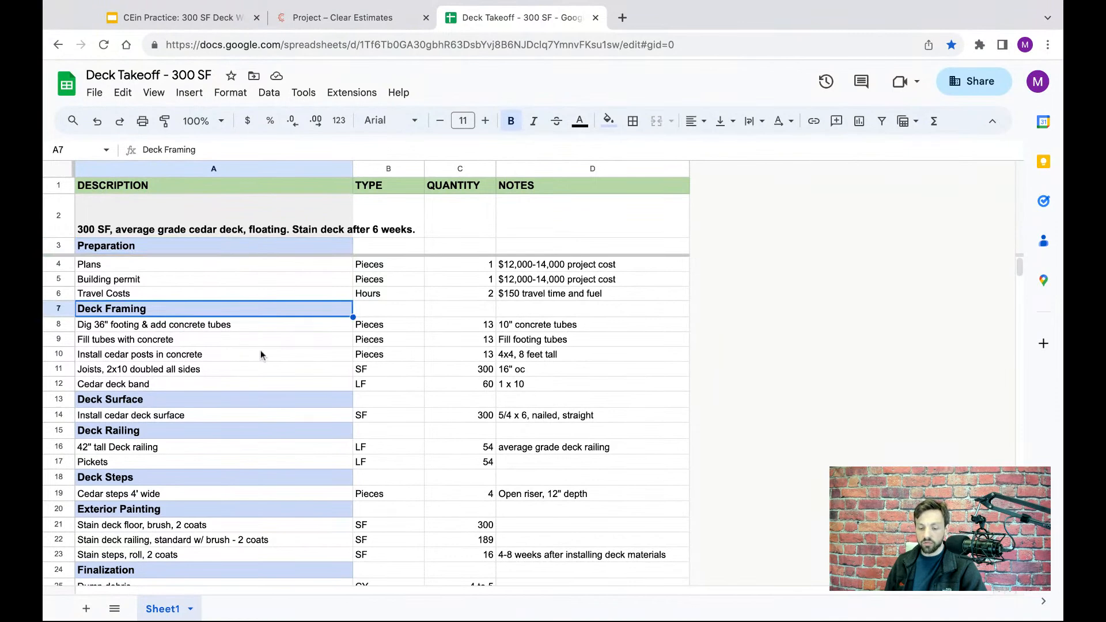
{"action": "scroll", "coordinate": [262, 355], "scroll_direction": "down", "scroll_amount": 1}
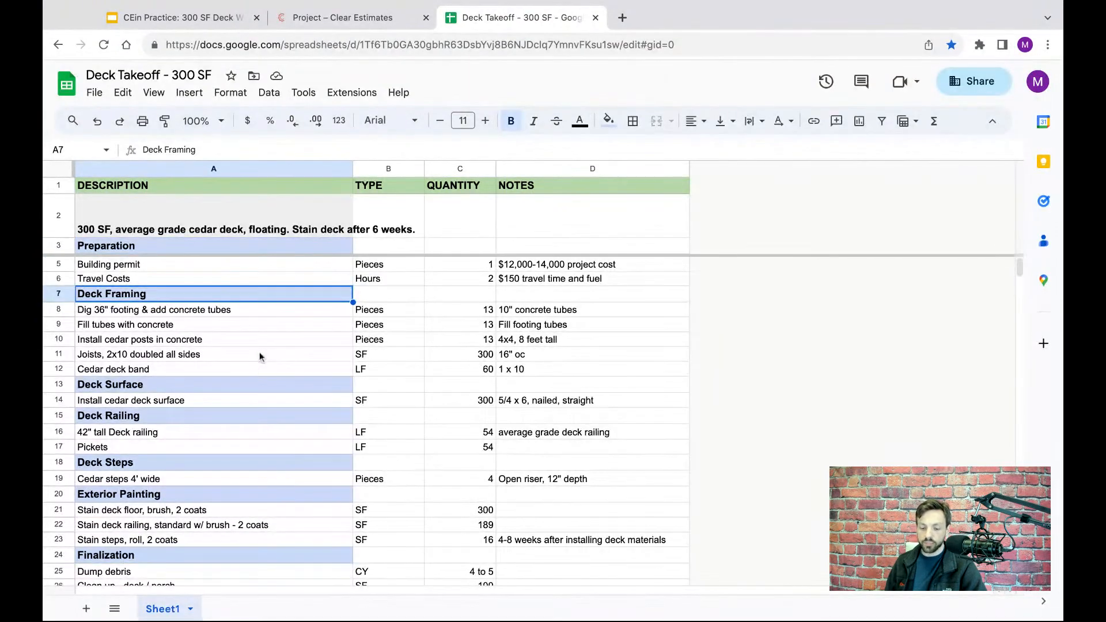
{"action": "left_click", "coordinate": [215, 385]}
{"action": "scroll", "coordinate": [263, 355], "scroll_direction": "down", "scroll_amount": 3}
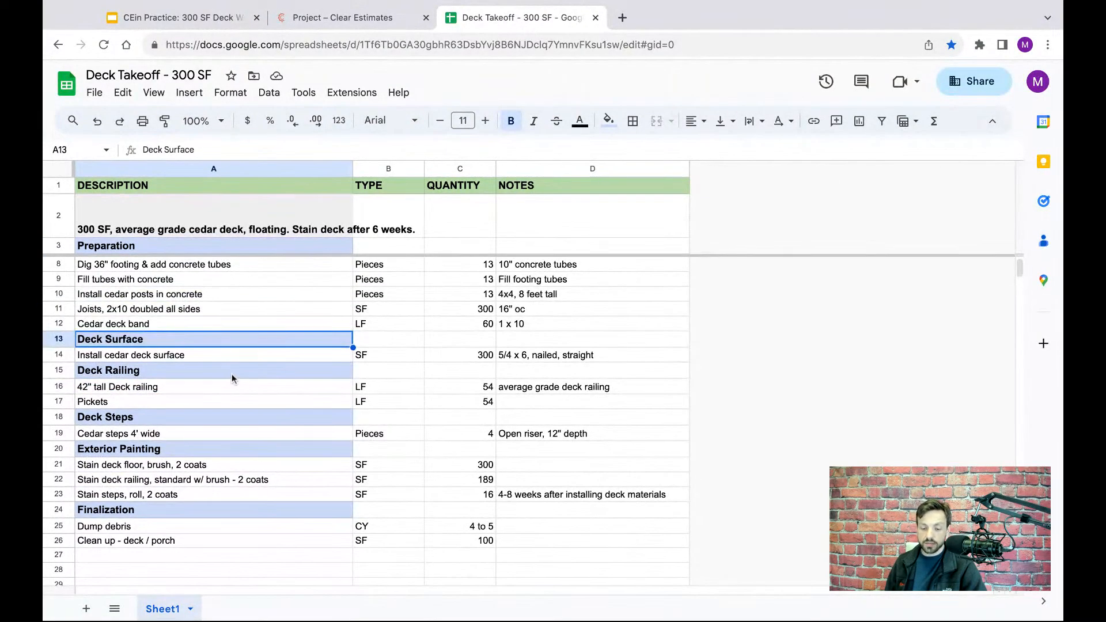
{"action": "left_click", "coordinate": [231, 374]}
{"action": "left_click", "coordinate": [227, 417]}
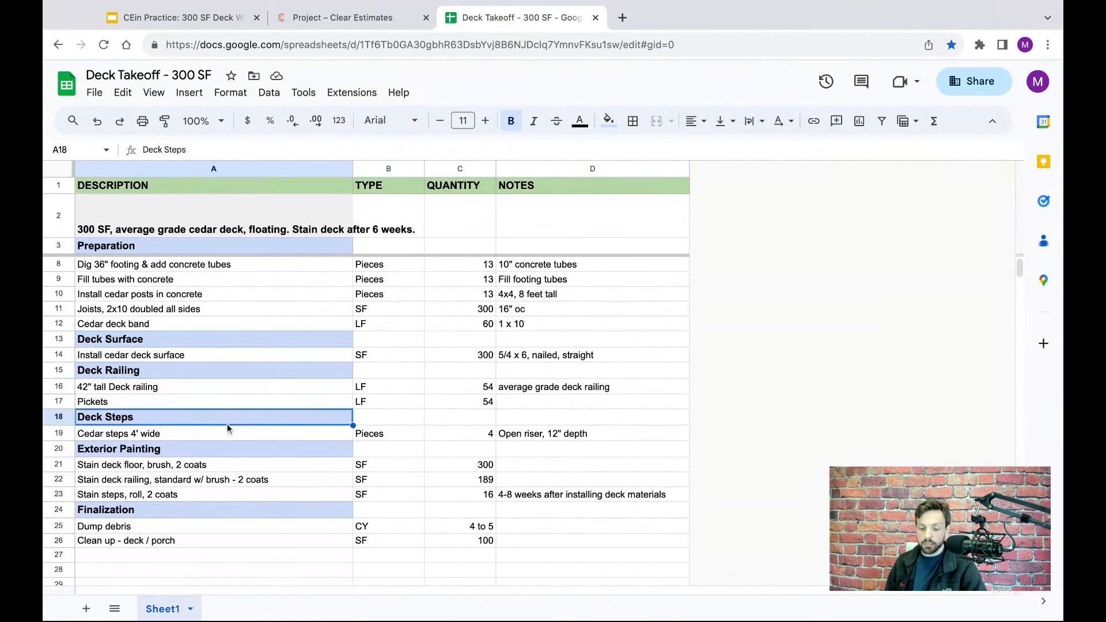
{"action": "left_click", "coordinate": [217, 449]}
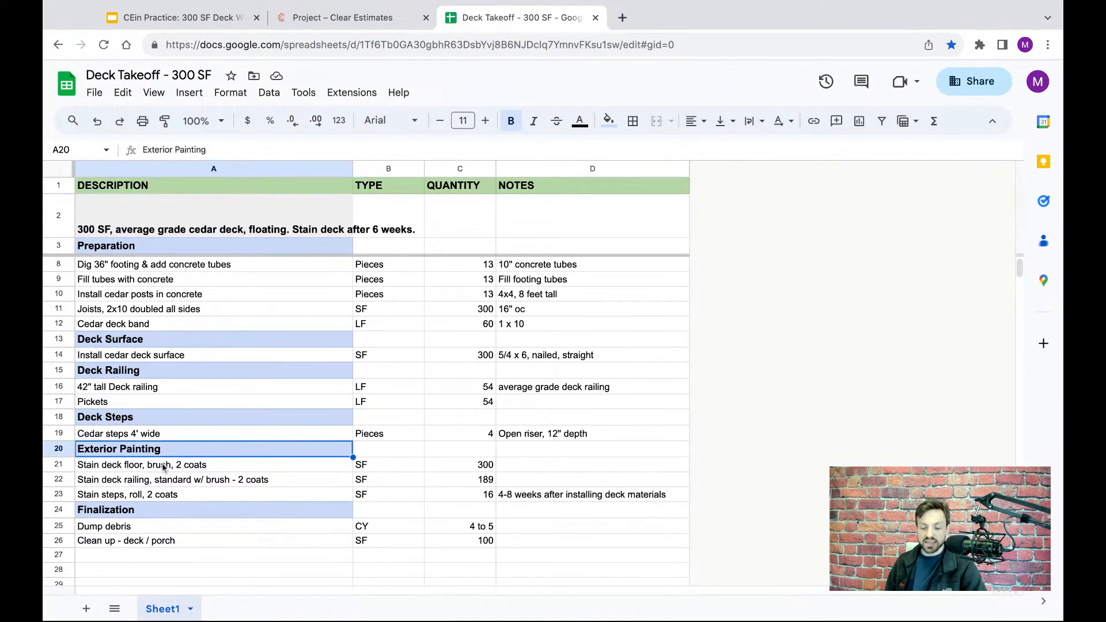
{"action": "left_click", "coordinate": [168, 513]}
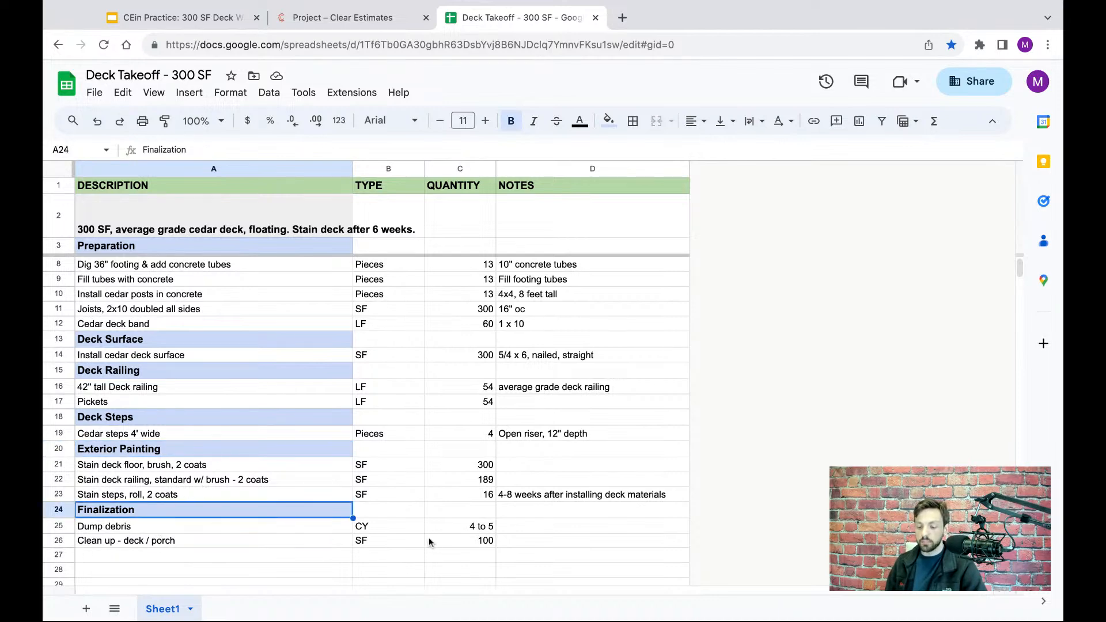
- Check the Preparation section's Plans row in the takeoff for its unit type, quantity and project cost note
{"action": "scroll", "coordinate": [439, 518], "scroll_direction": "up", "scroll_amount": 2}
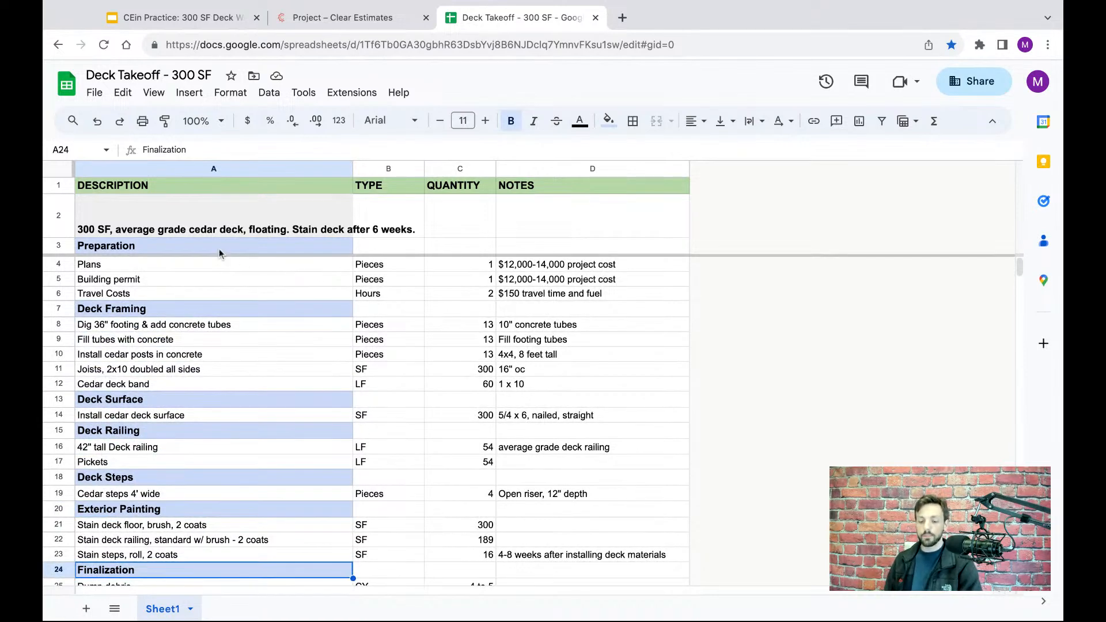
{"action": "left_click", "coordinate": [64, 246]}
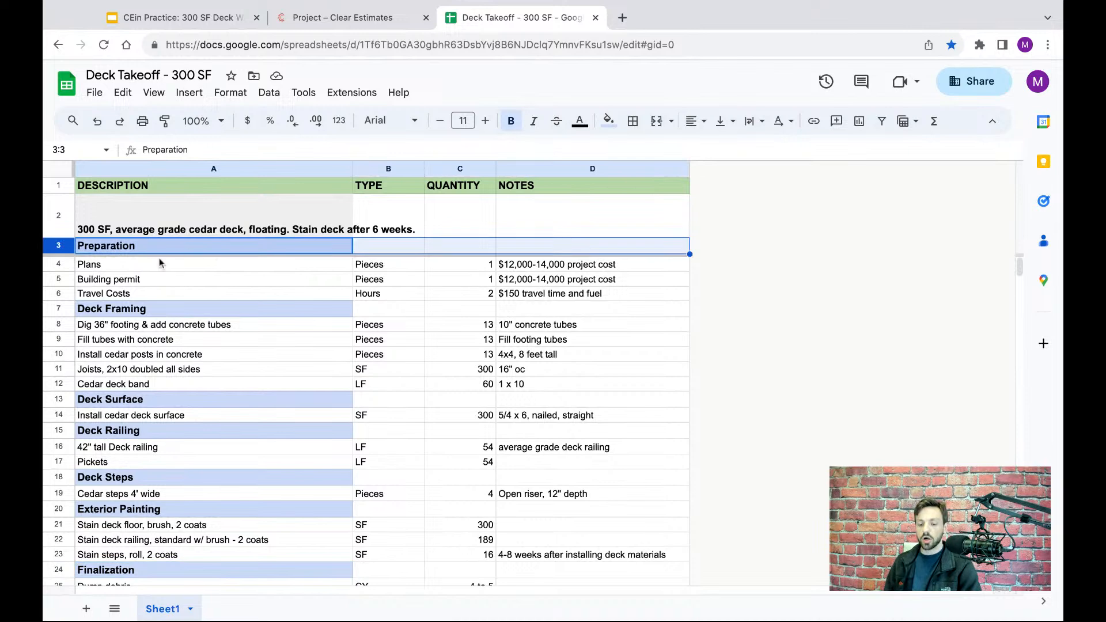
{"action": "left_click", "coordinate": [58, 266]}
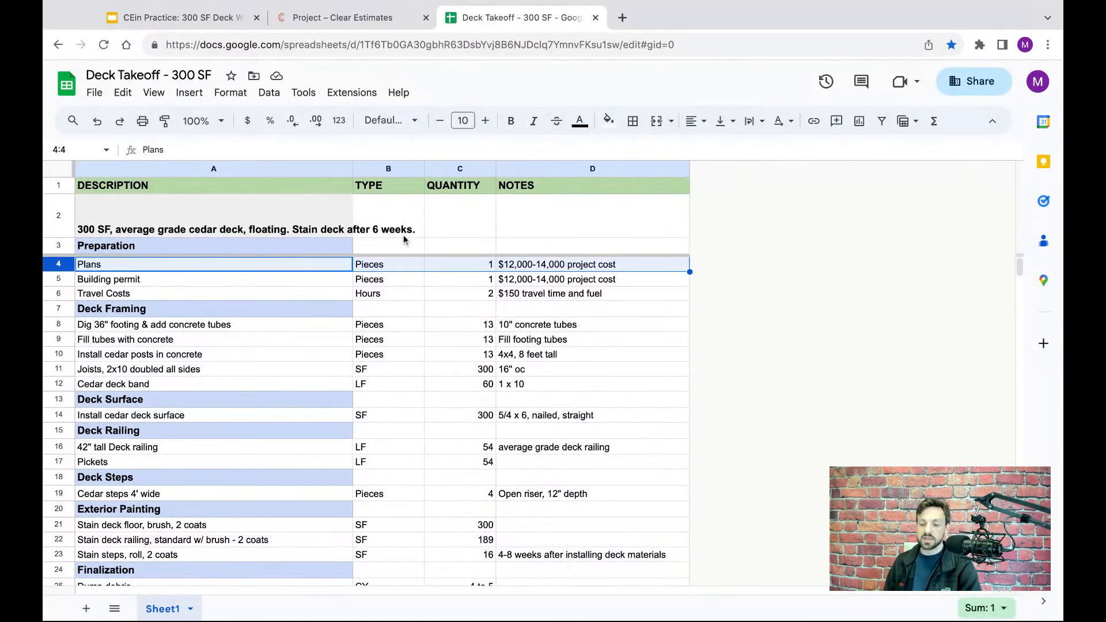
- Switch to the Clear Estimates project and search for parts matching "plans"
{"action": "left_click", "coordinate": [328, 19]}
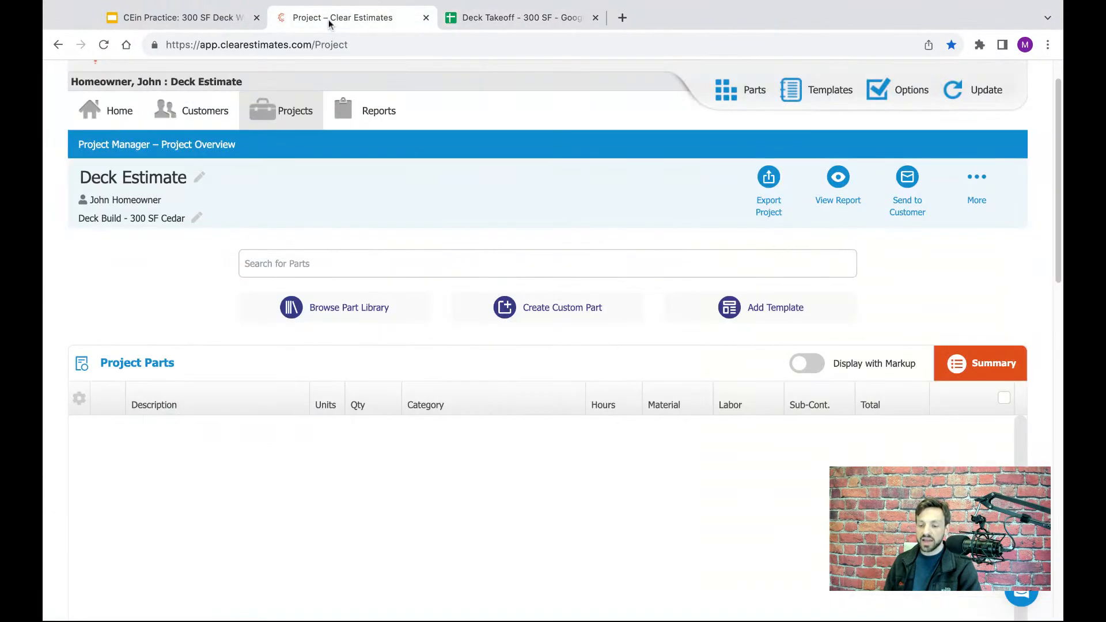
{"action": "left_click", "coordinate": [297, 265]}
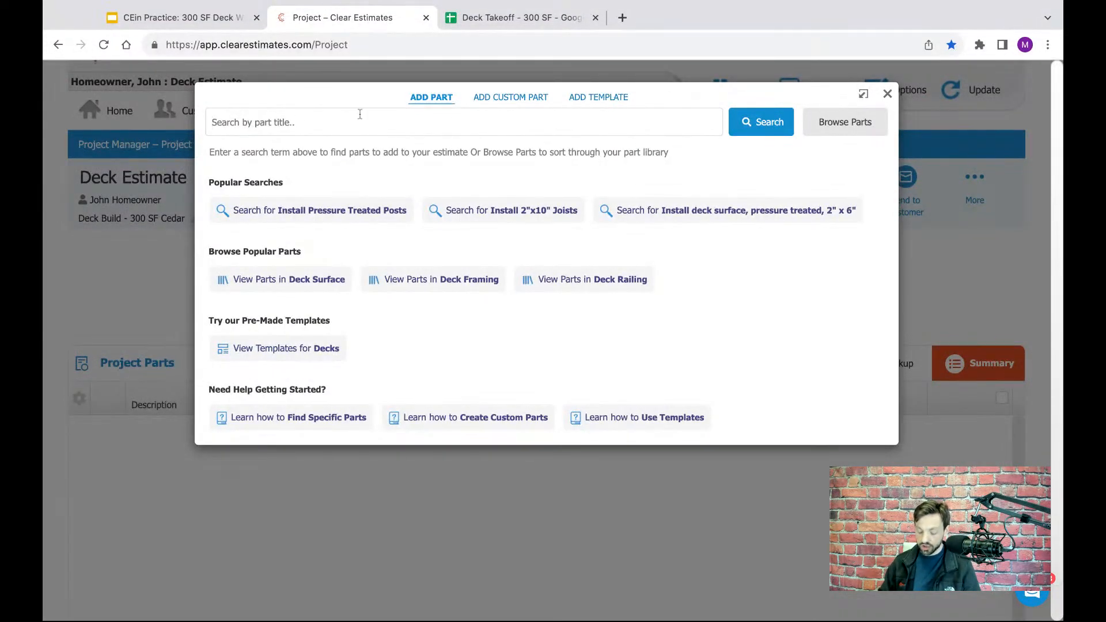
{"action": "type", "text": "plan"}
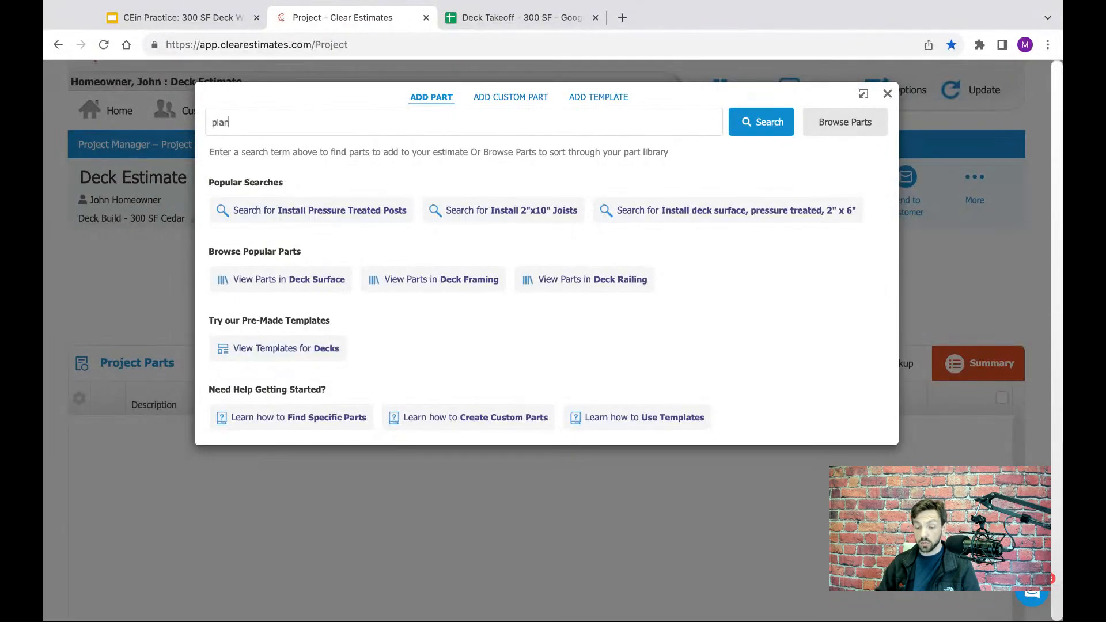
{"action": "type", "text": "s"}
{"action": "key", "text": "Return"}
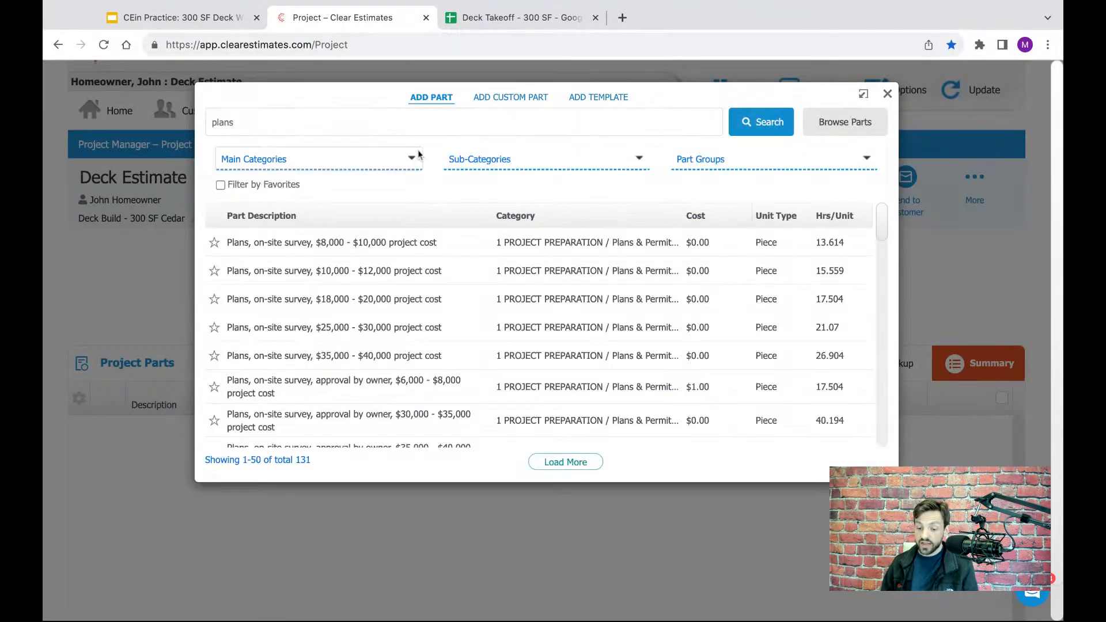
- Look through the "plans" search results for a matching on-site survey part, rechecking the project cost note in the takeoff spreadsheet
{"action": "scroll", "coordinate": [420, 272], "scroll_direction": "down", "scroll_amount": 1}
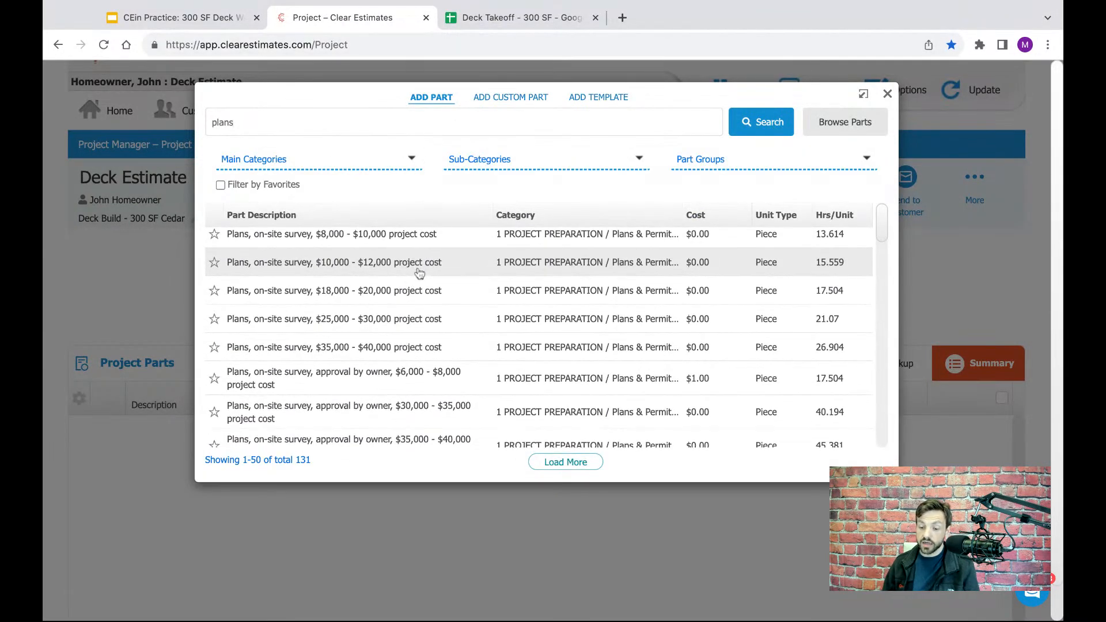
{"action": "scroll", "coordinate": [518, 282], "scroll_direction": "down", "scroll_amount": 2}
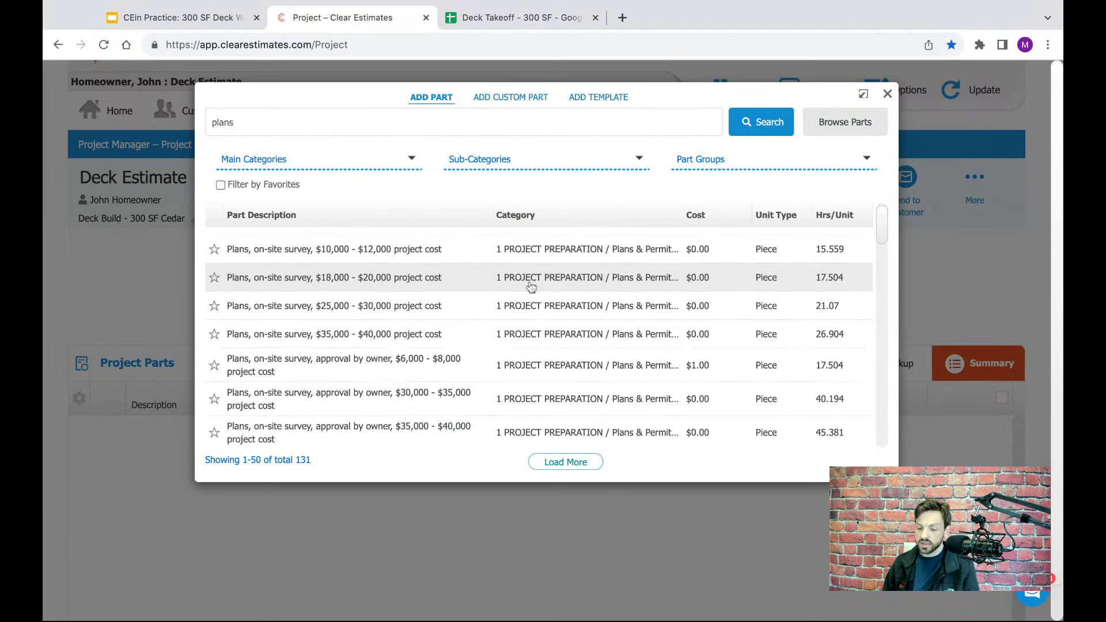
{"action": "scroll", "coordinate": [436, 292], "scroll_direction": "down", "scroll_amount": 5}
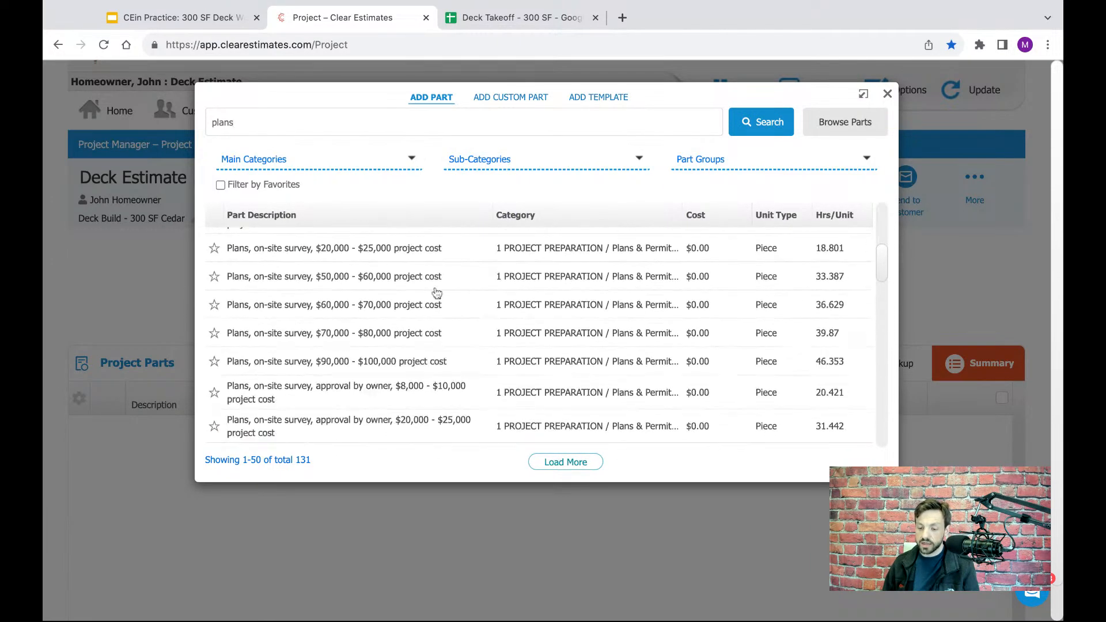
{"action": "scroll", "coordinate": [436, 292], "scroll_direction": "down", "scroll_amount": 10}
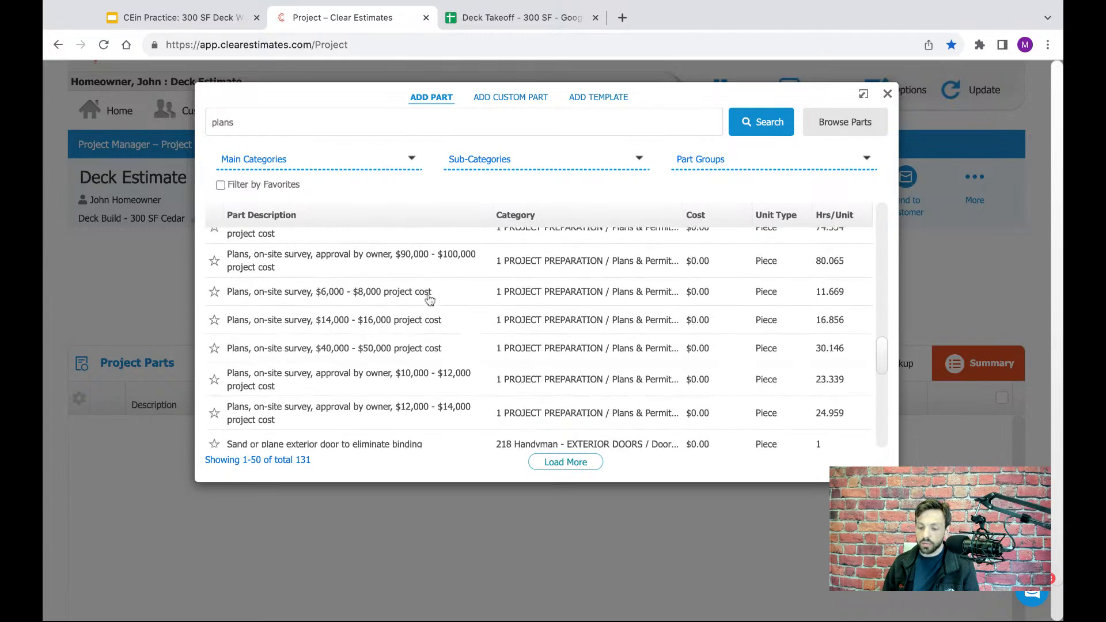
{"action": "scroll", "coordinate": [429, 298], "scroll_direction": "down", "scroll_amount": 5}
{"action": "scroll", "coordinate": [430, 290], "scroll_direction": "up", "scroll_amount": 20}
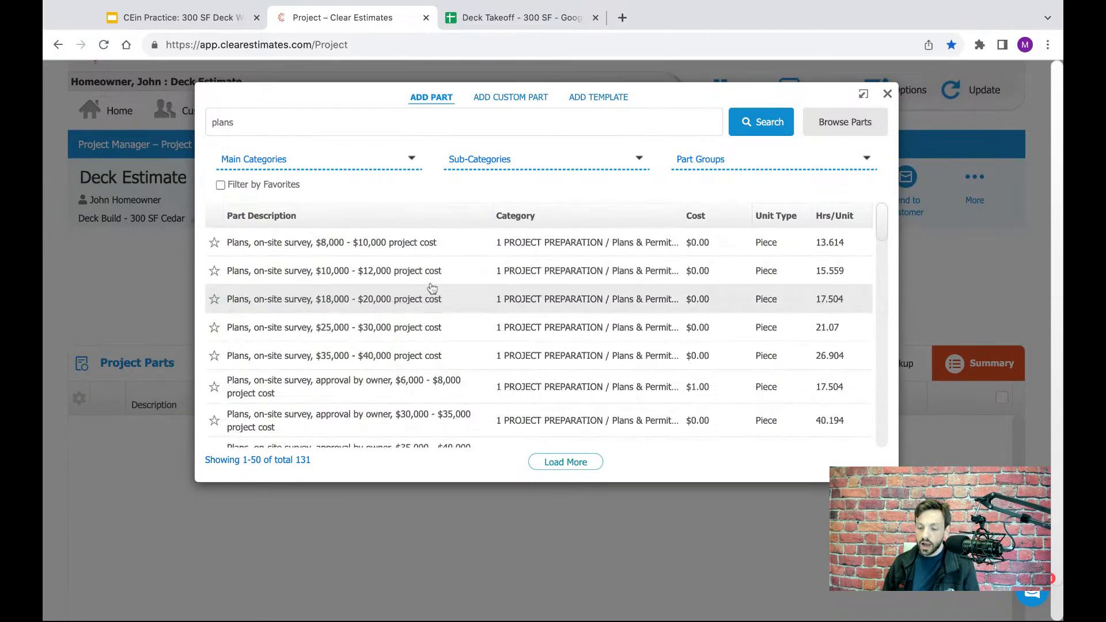
{"action": "scroll", "coordinate": [431, 286], "scroll_direction": "down", "scroll_amount": 1}
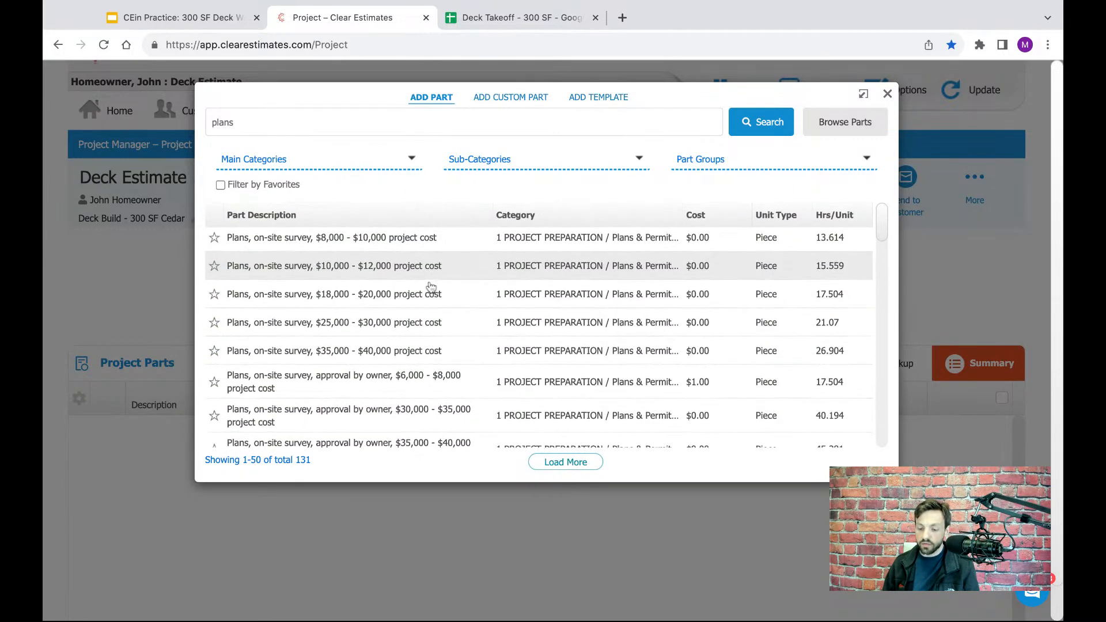
{"action": "left_click", "coordinate": [520, 18]}
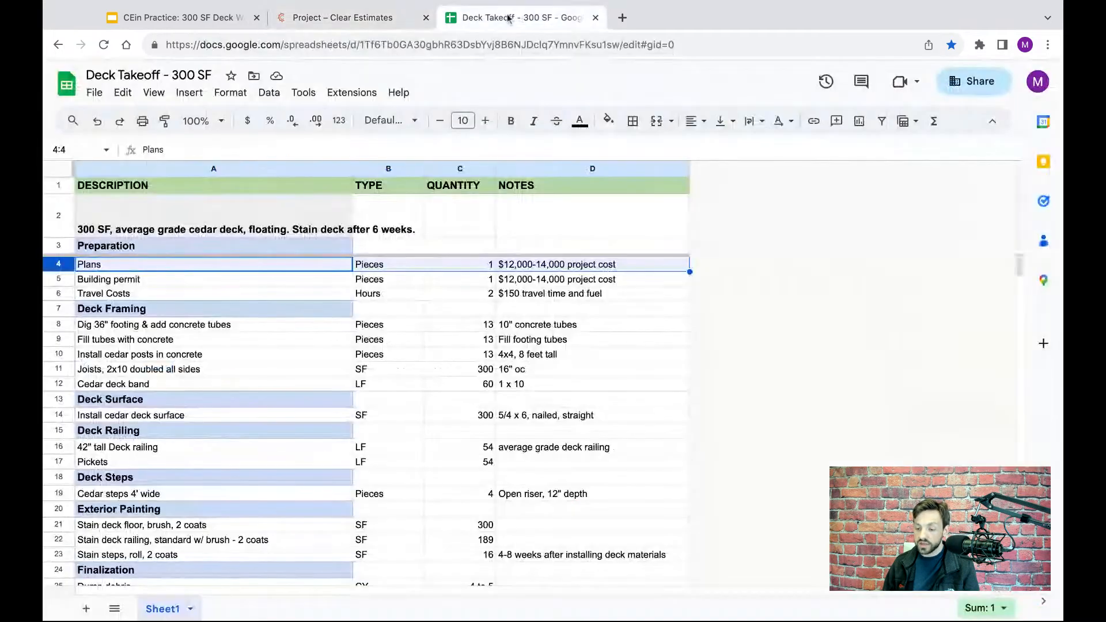
{"action": "left_click", "coordinate": [379, 20]}
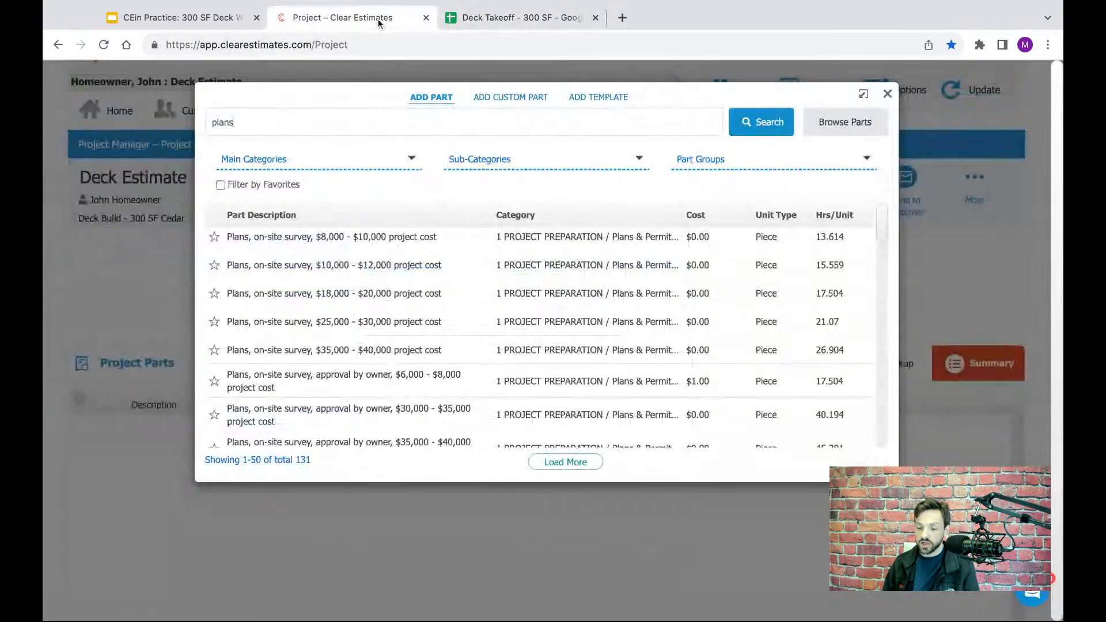
- Filter the "plans" search results to the main category 1 PROJECT PREPARATION and look through the remaining parts
{"action": "left_click", "coordinate": [296, 159]}
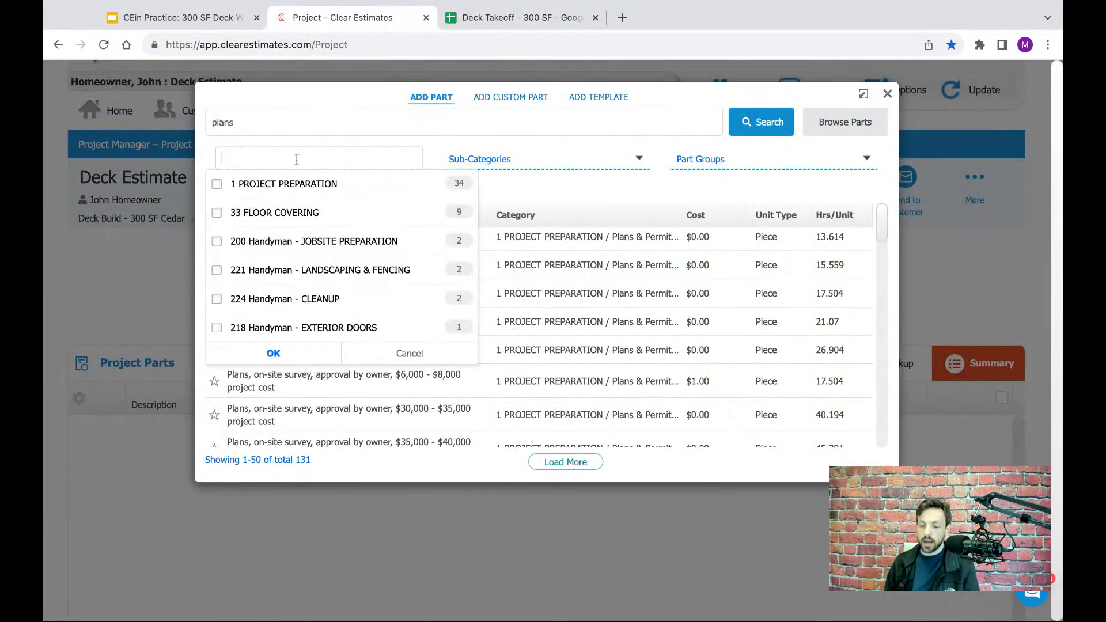
{"action": "left_click", "coordinate": [217, 185]}
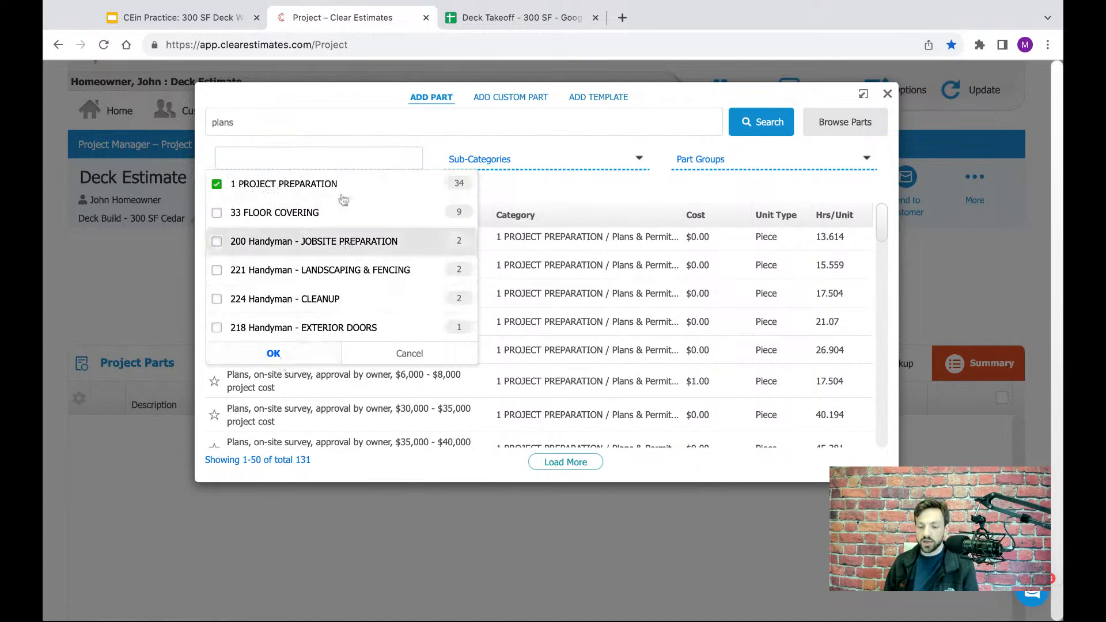
{"action": "left_click", "coordinate": [274, 353]}
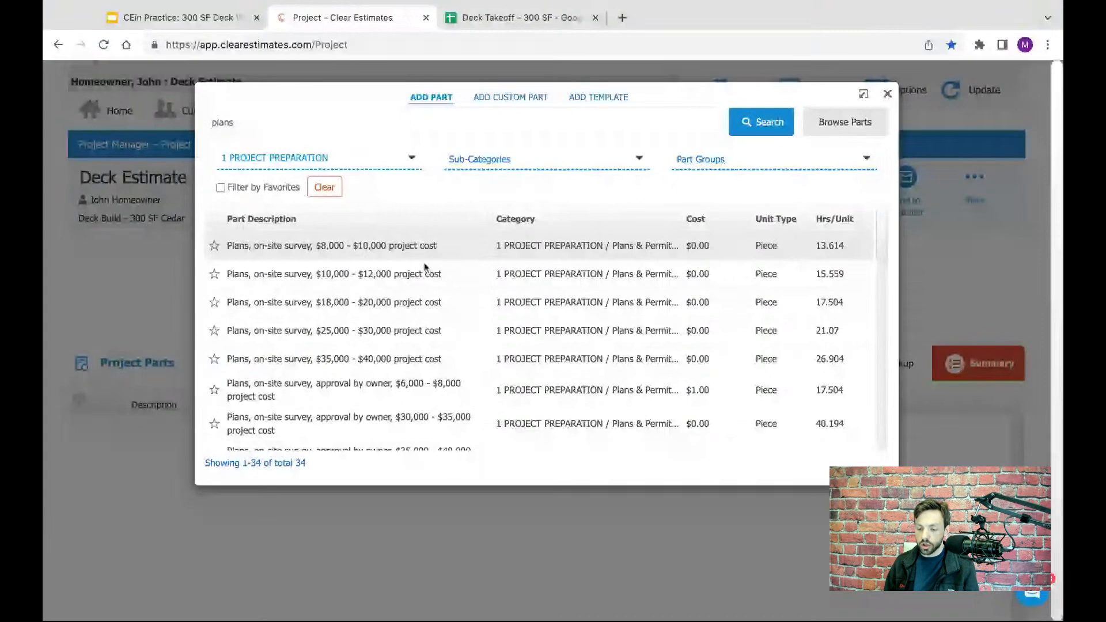
{"action": "scroll", "coordinate": [438, 271], "scroll_direction": "down", "scroll_amount": 5}
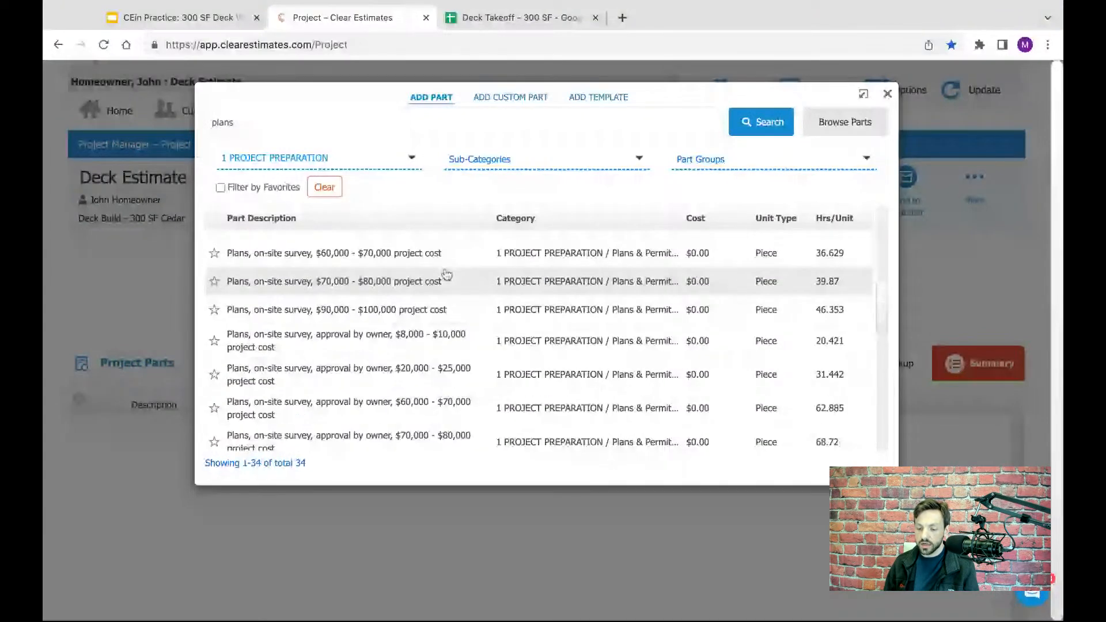
{"action": "scroll", "coordinate": [444, 279], "scroll_direction": "down", "scroll_amount": 5}
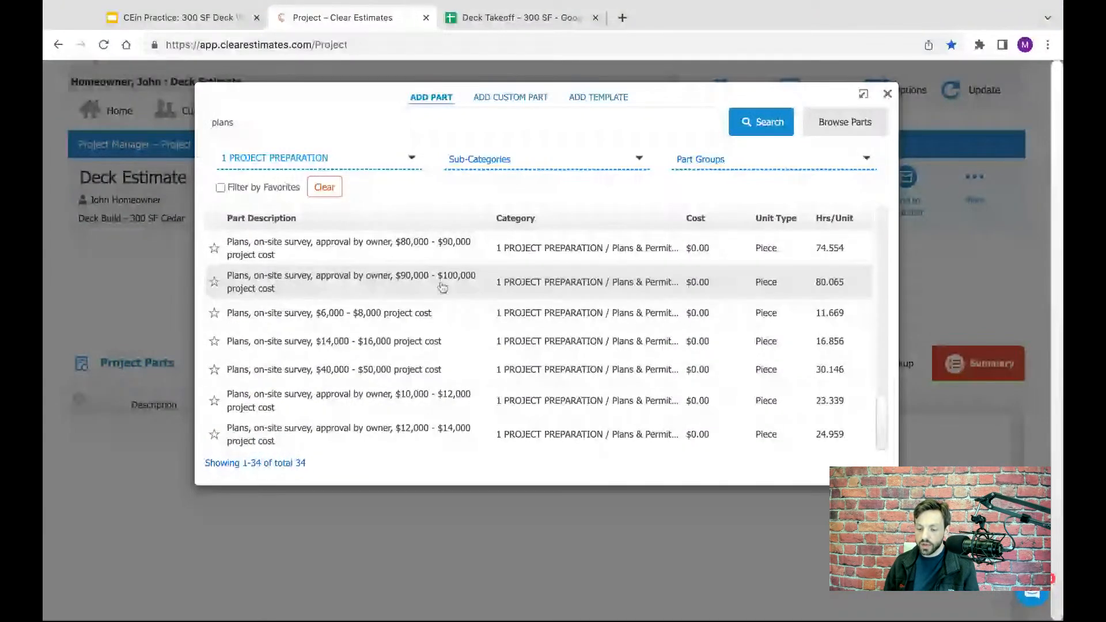
{"action": "scroll", "coordinate": [440, 294], "scroll_direction": "up", "scroll_amount": 10}
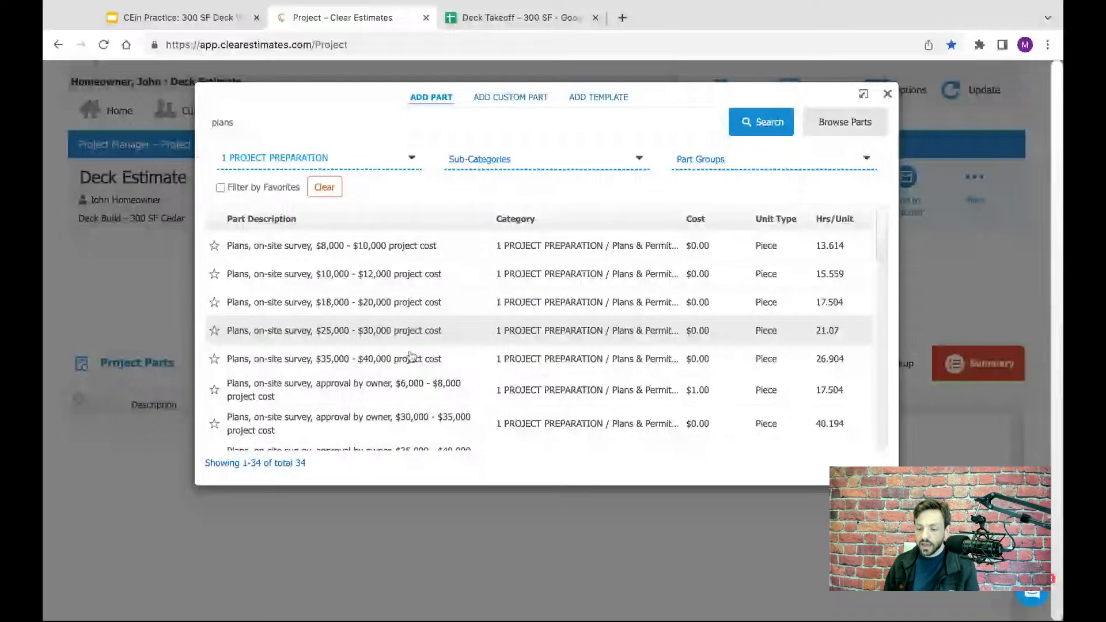
- Browse the part library instead, narrowing it to category 1 PROJECT PREPARATION and sub-category Plans & Permits
{"action": "left_click", "coordinate": [834, 124]}
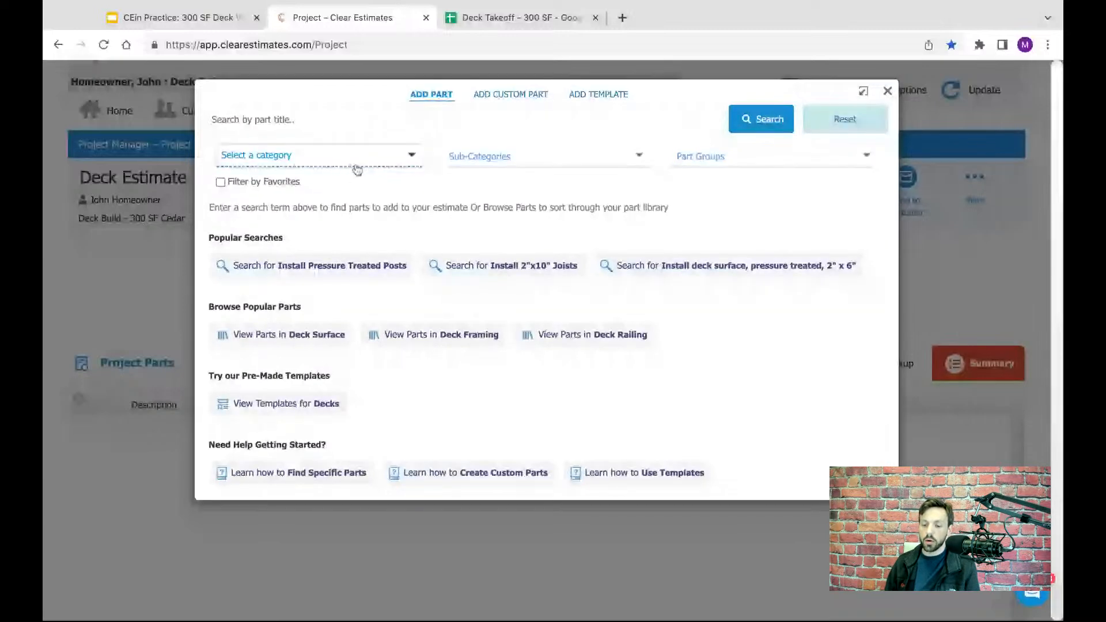
{"action": "left_click", "coordinate": [398, 159]}
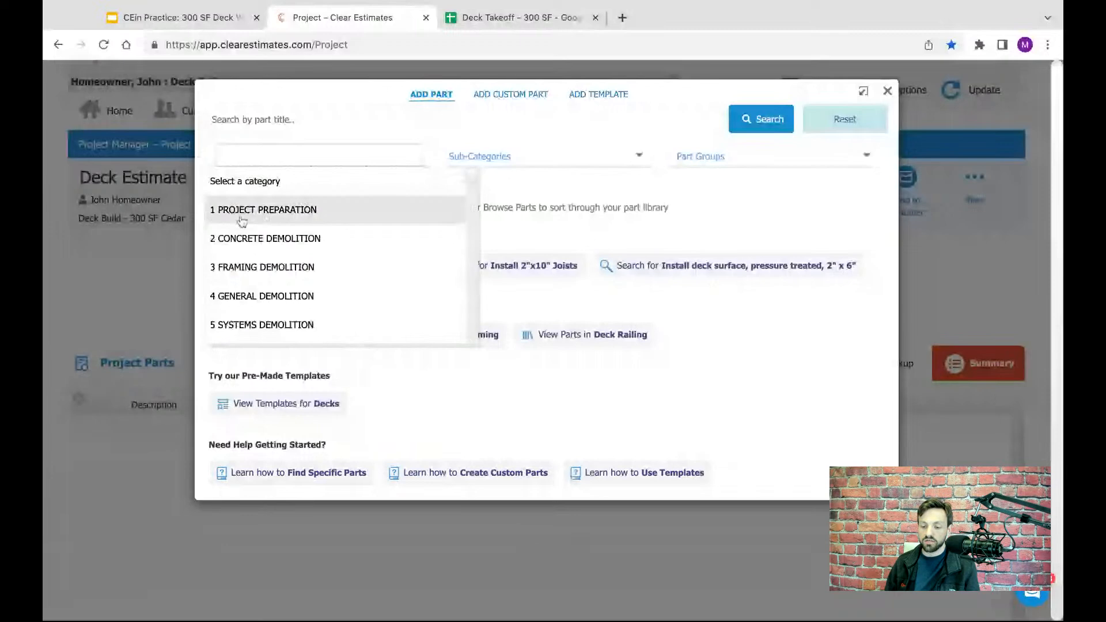
{"action": "left_click", "coordinate": [259, 211]}
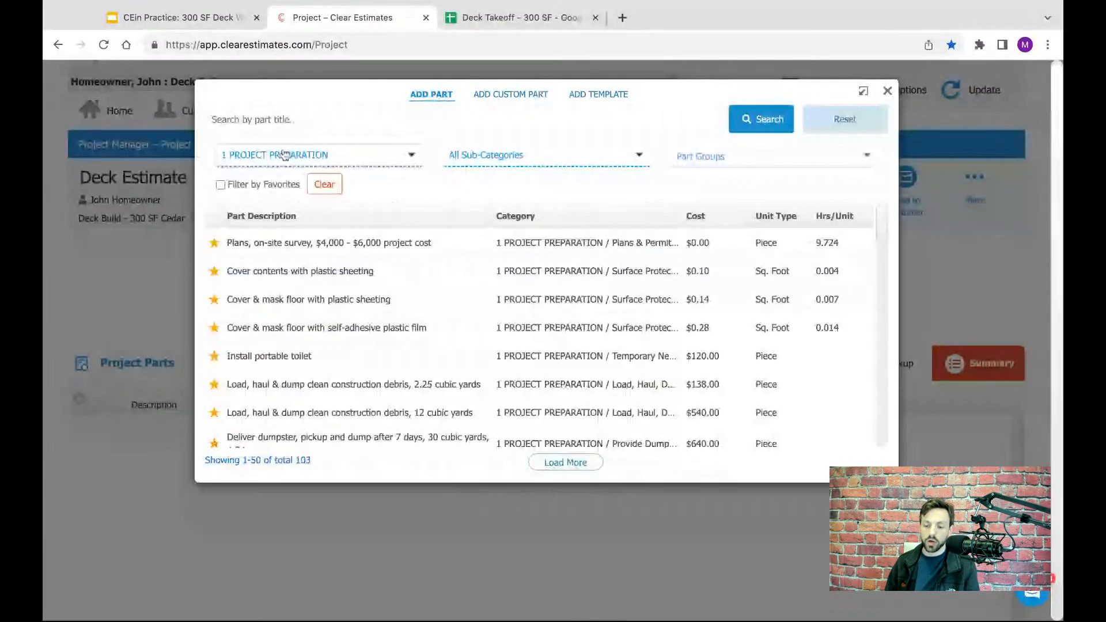
{"action": "left_click", "coordinate": [502, 154]}
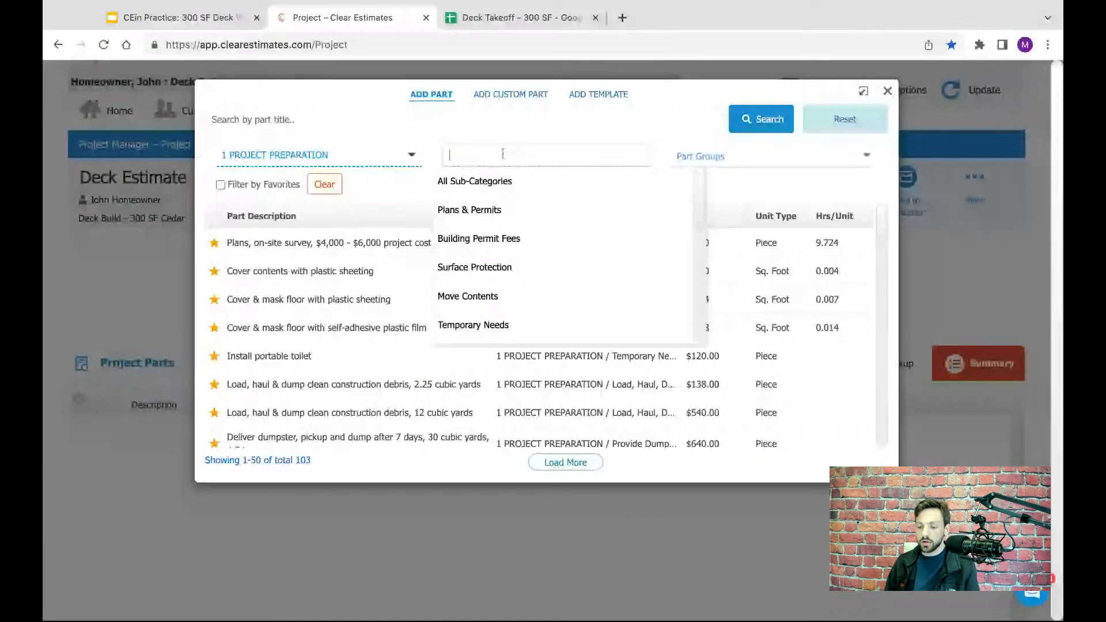
{"action": "left_click", "coordinate": [467, 210]}
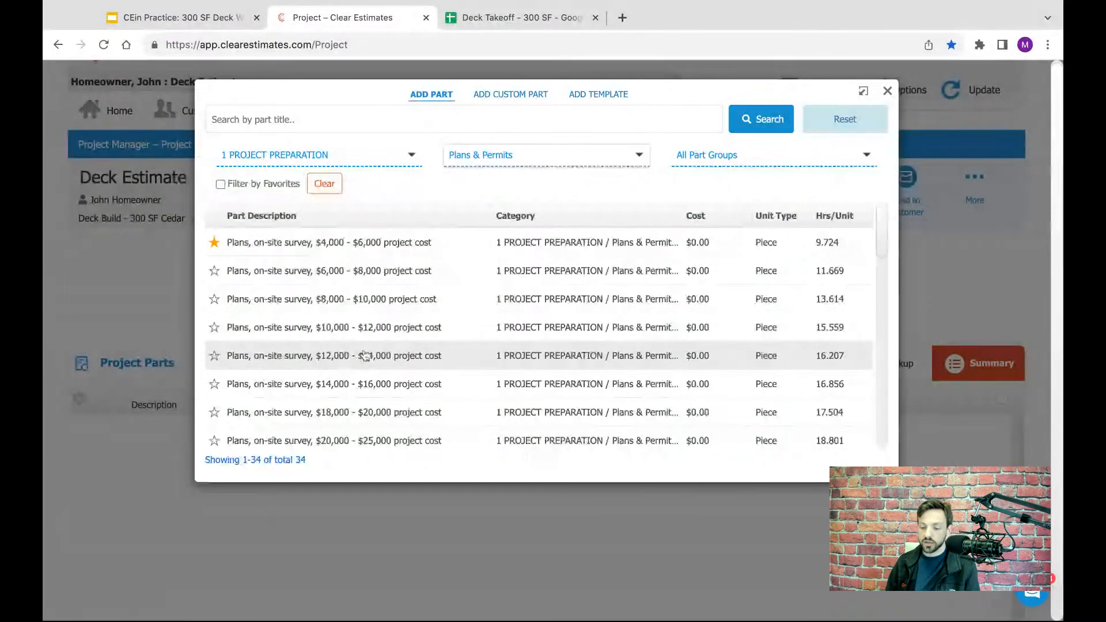
- Add the part "Plans, on-site survey, $12,000 - $14,000 project cost" to the project with quantity 1 piece and return to the project parts
{"action": "left_click", "coordinate": [338, 357]}
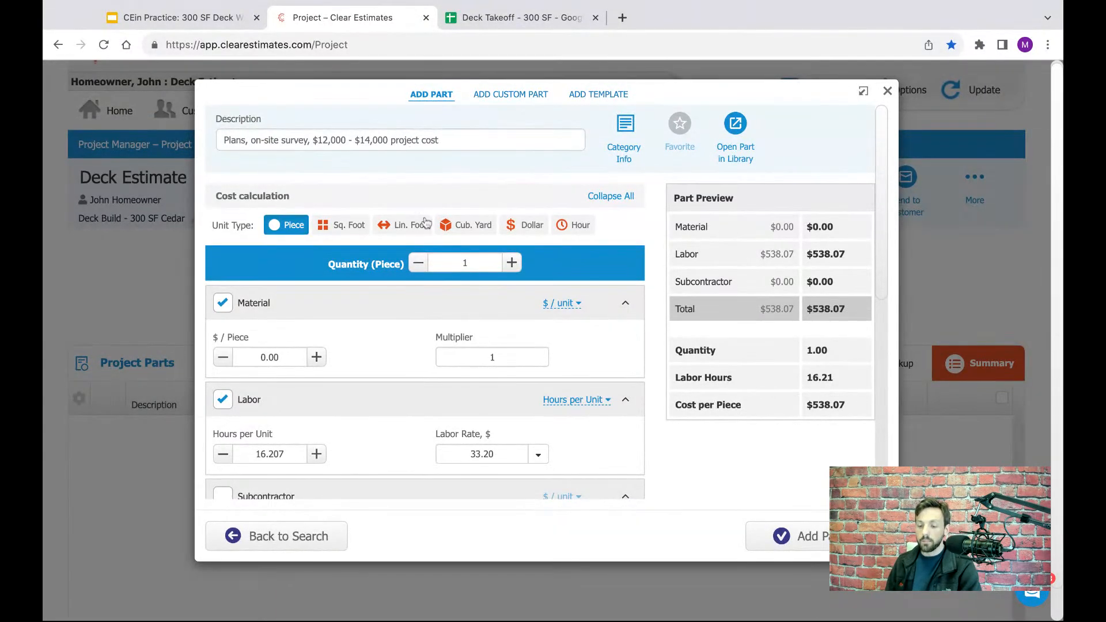
{"action": "left_click", "coordinate": [485, 264]}
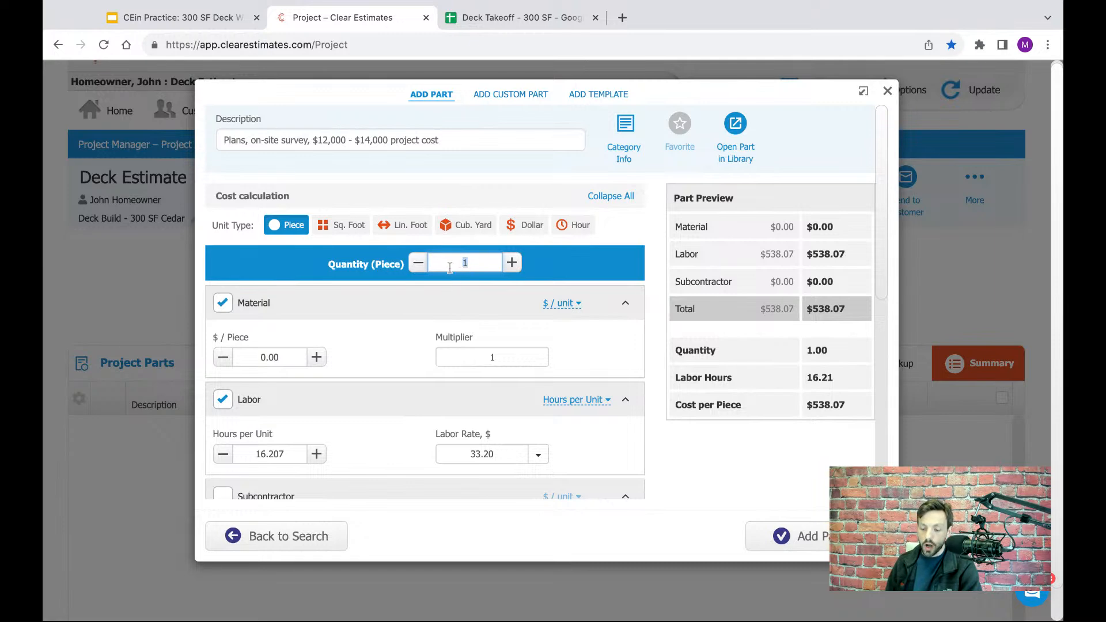
{"action": "left_click", "coordinate": [592, 280]}
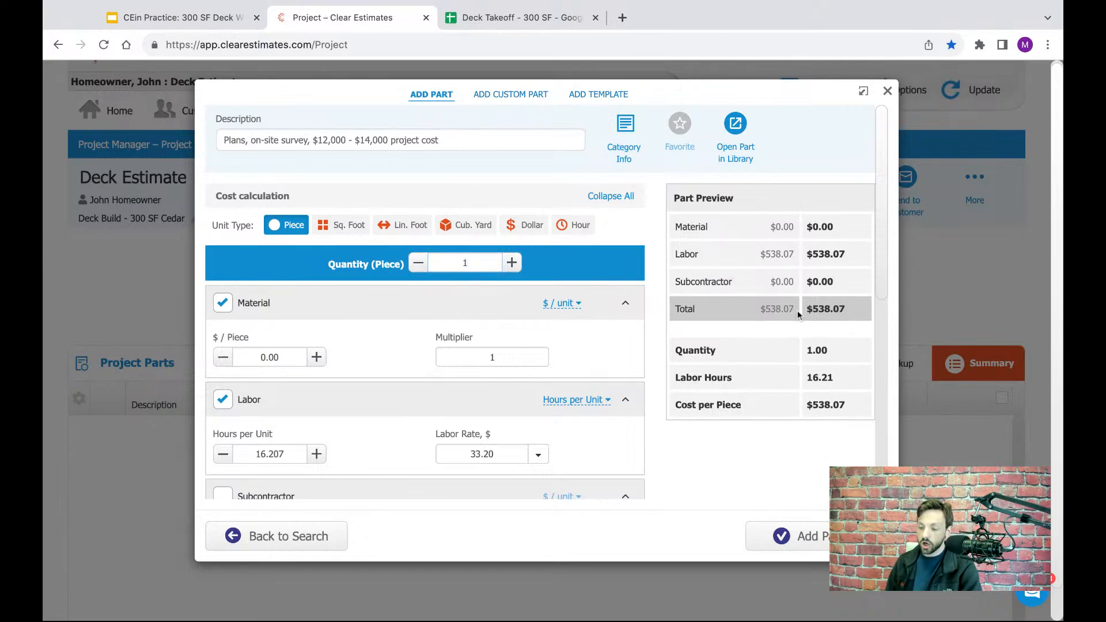
{"action": "left_click", "coordinate": [806, 537]}
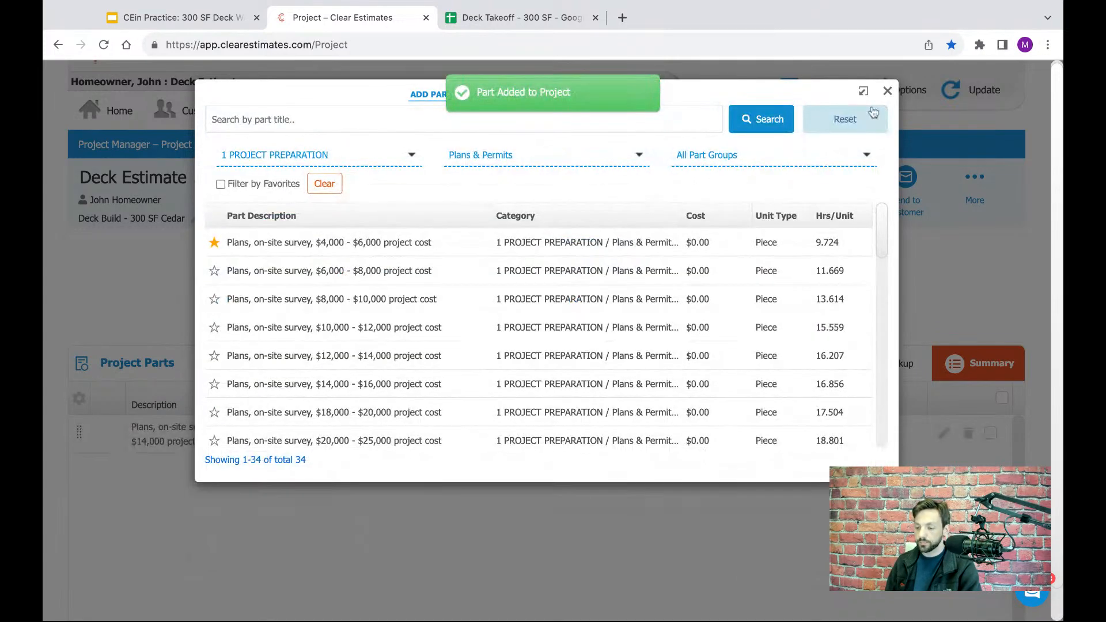
{"action": "left_click", "coordinate": [887, 91]}
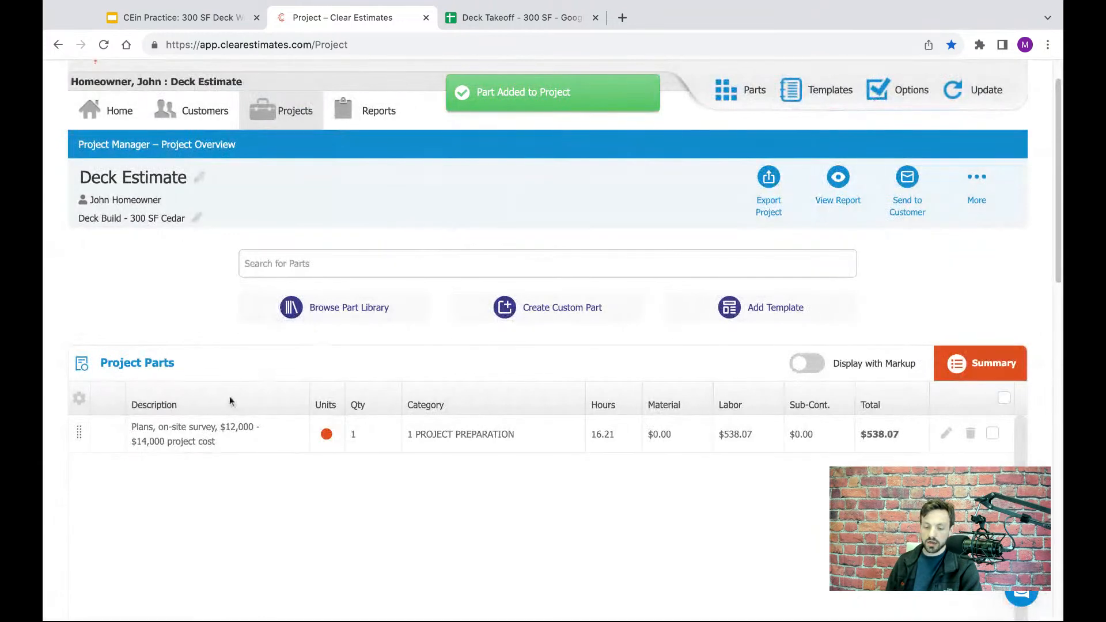
{"action": "left_click", "coordinate": [219, 443]}
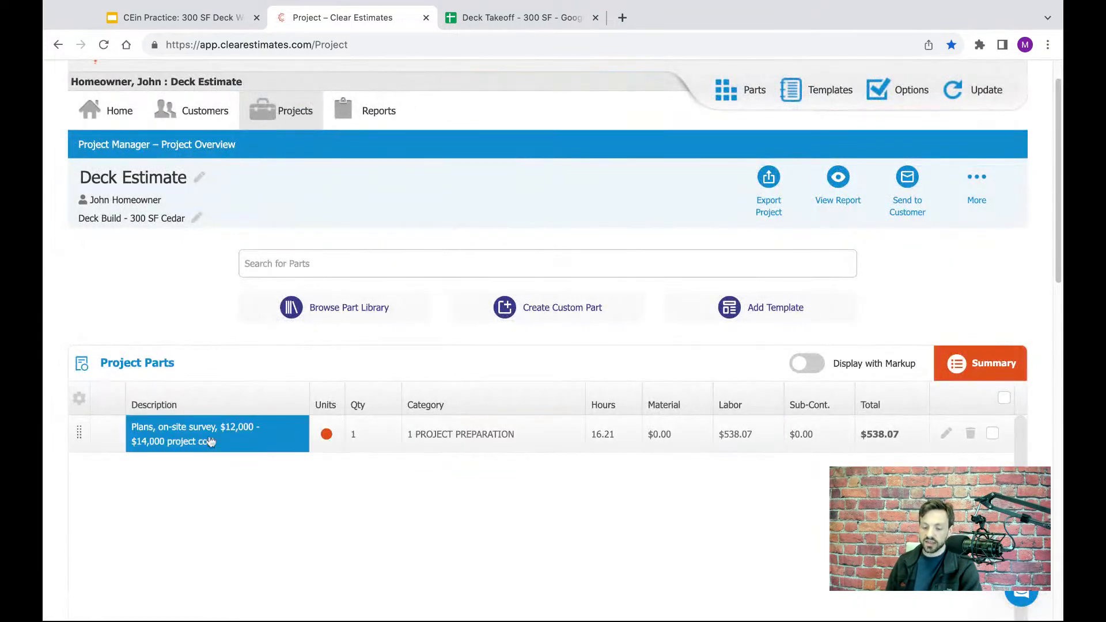
- Check the Building permit row in the Deck Takeoff spreadsheet, then return to the Clear Estimates project
{"action": "left_click", "coordinate": [510, 17]}
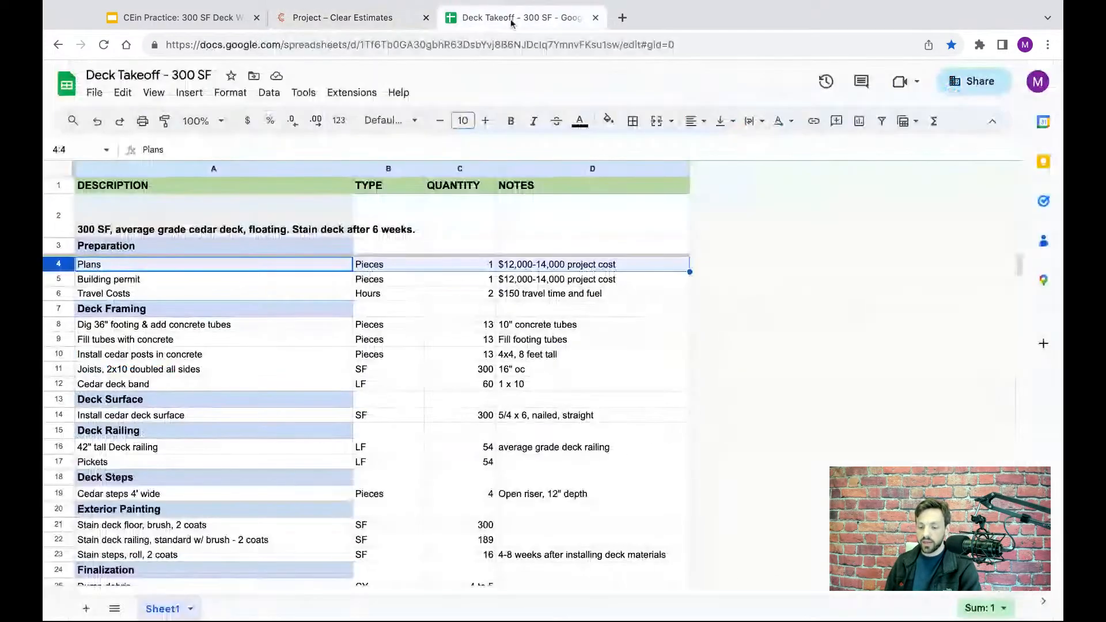
{"action": "left_click", "coordinate": [60, 280]}
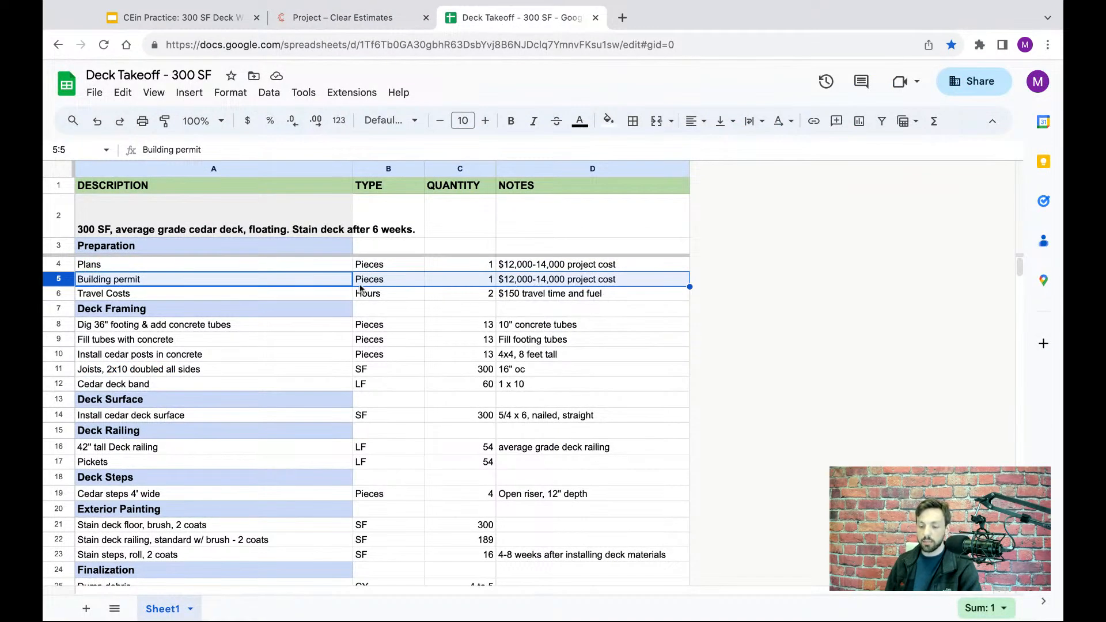
{"action": "left_click", "coordinate": [326, 30]}
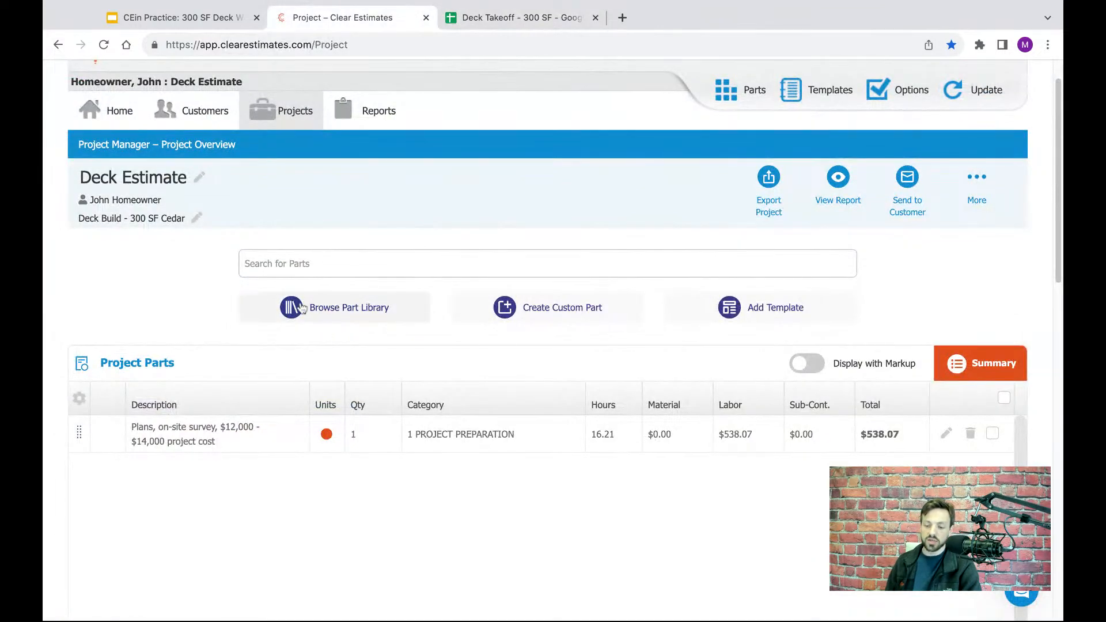
- Browse the part library, look through its main categories, and list the parts in 1 PROJECT PREPARATION
{"action": "left_click", "coordinate": [348, 314]}
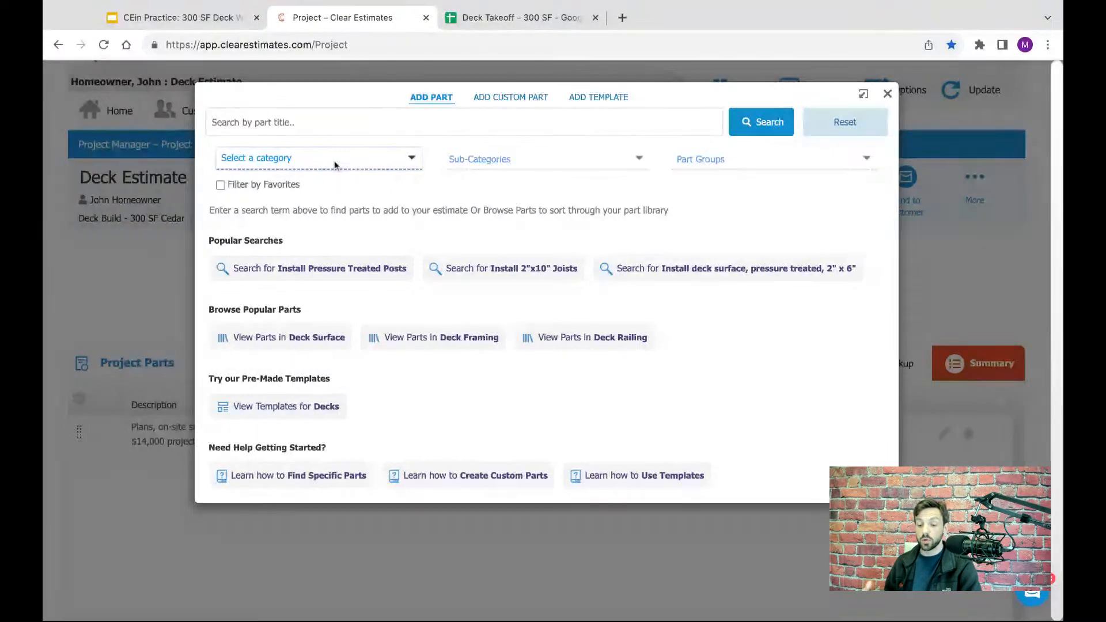
{"action": "left_click", "coordinate": [411, 160]}
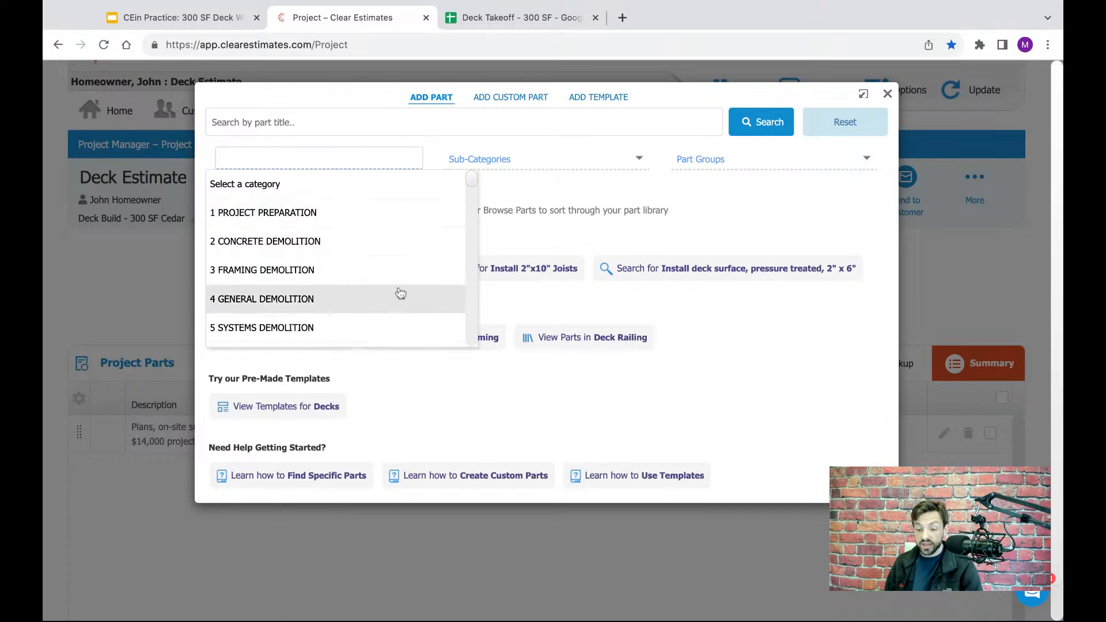
{"action": "left_click_drag", "start_coordinate": [475, 184], "coordinate": [475, 184]}
{"action": "scroll", "coordinate": [475, 184], "scroll_direction": "down", "scroll_amount": 5}
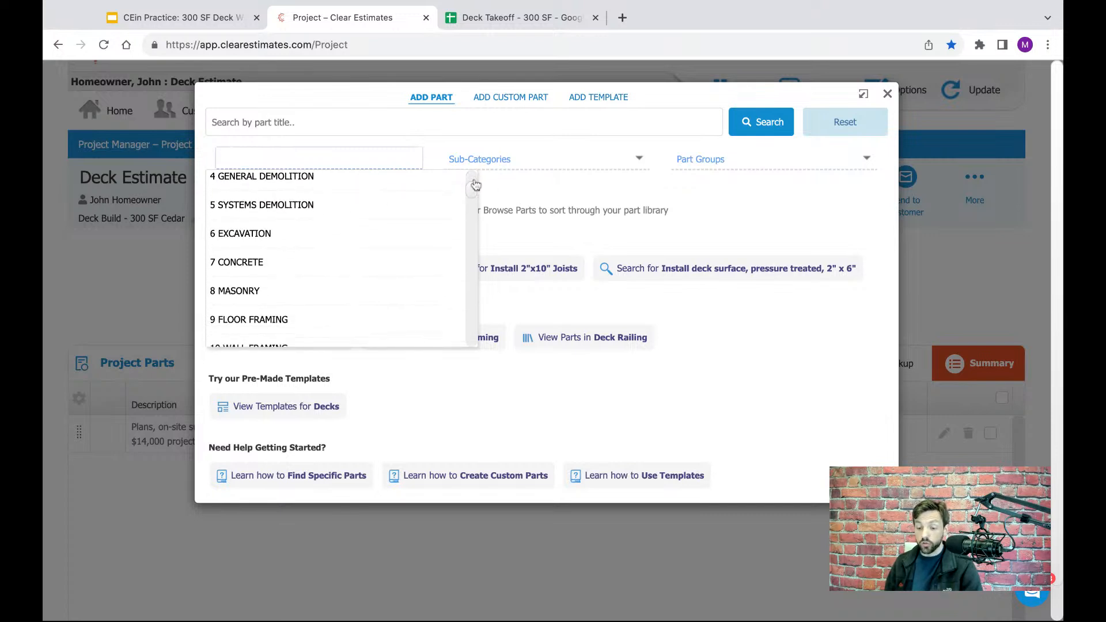
{"action": "scroll", "coordinate": [343, 260], "scroll_direction": "down", "scroll_amount": 2}
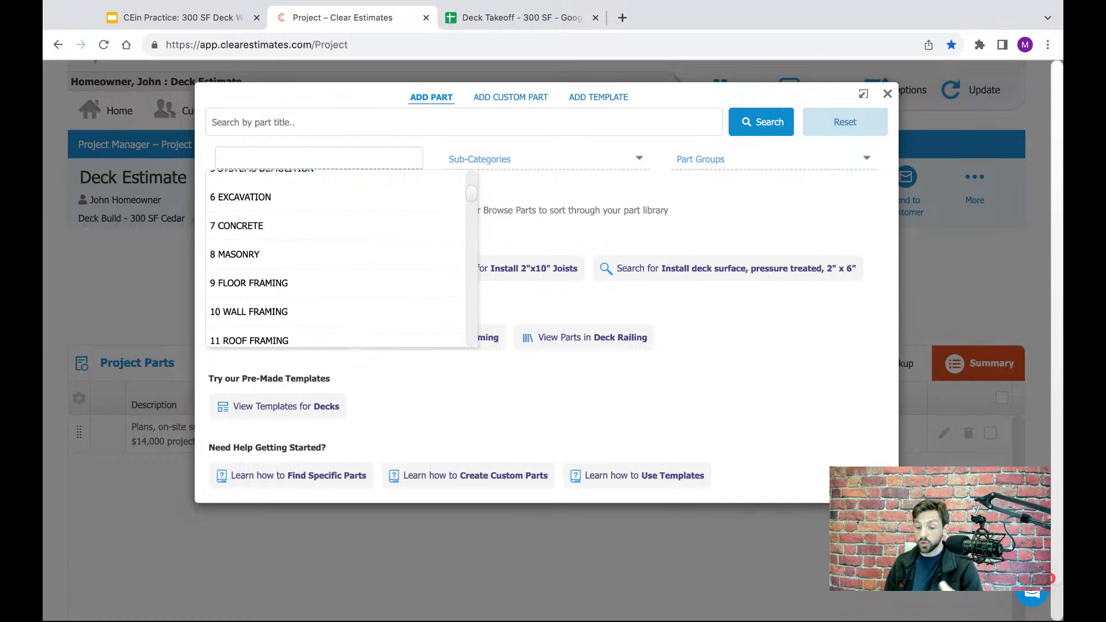
{"action": "scroll", "coordinate": [337, 259], "scroll_direction": "down", "scroll_amount": 3}
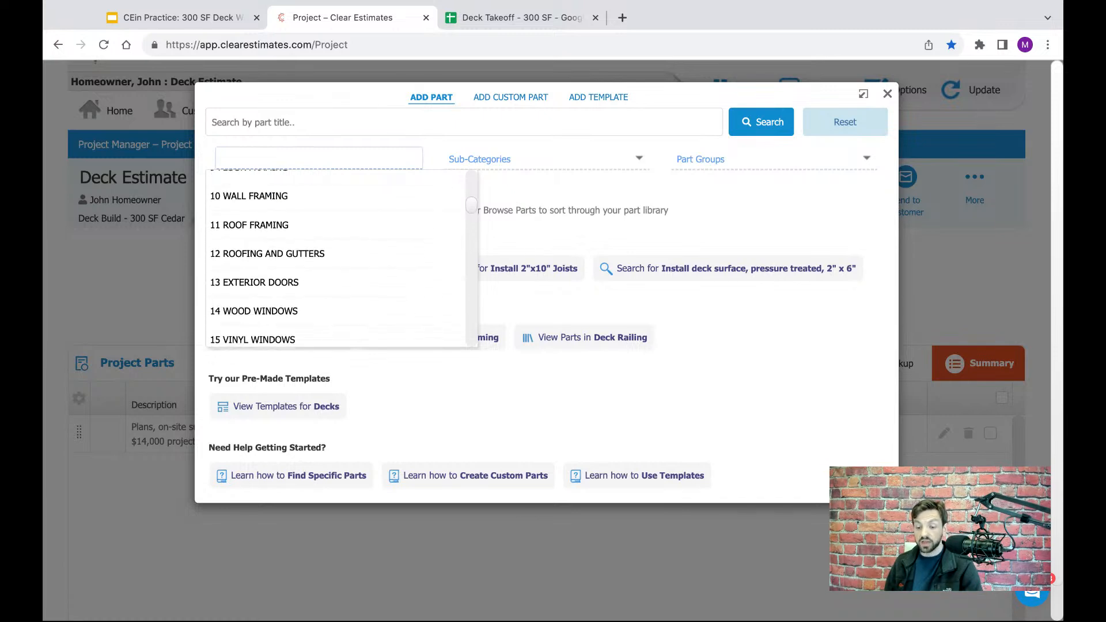
{"action": "scroll", "coordinate": [257, 216], "scroll_direction": "up", "scroll_amount": 10}
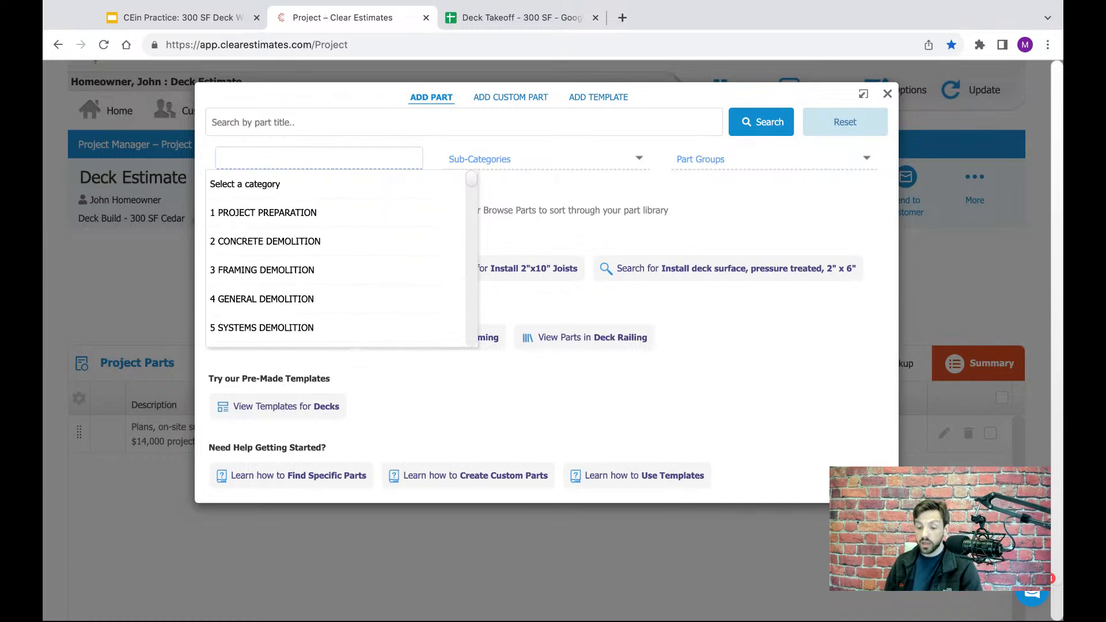
{"action": "left_click", "coordinate": [259, 214]}
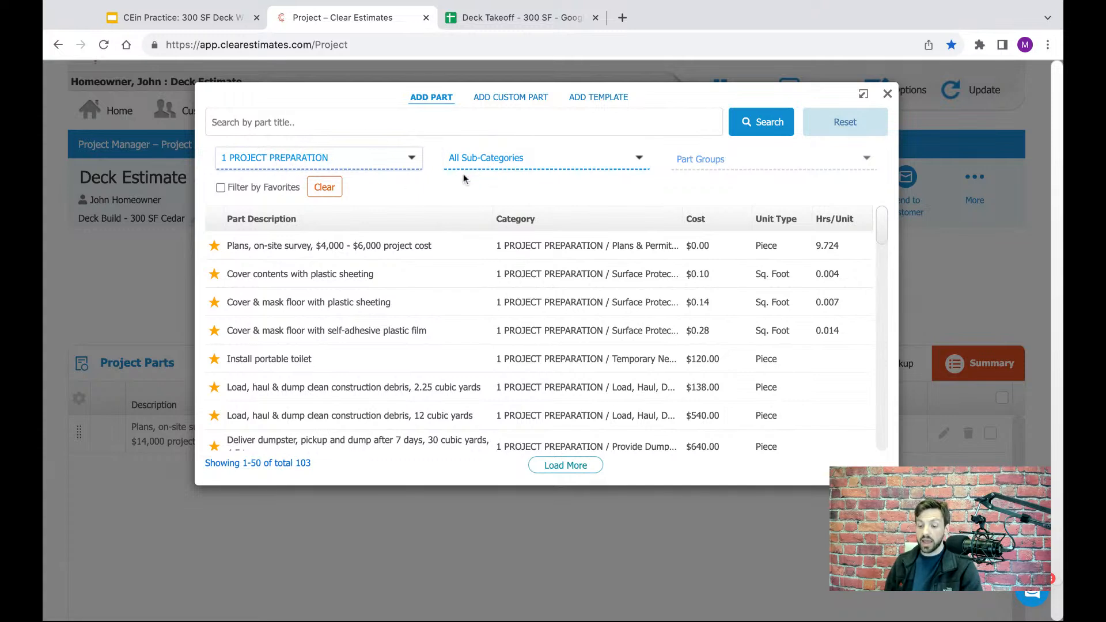
- Narrow the 1 PROJECT PREPARATION parts to the sub-category Building Permit Fees
{"action": "scroll", "coordinate": [879, 230], "scroll_direction": "down", "scroll_amount": 5}
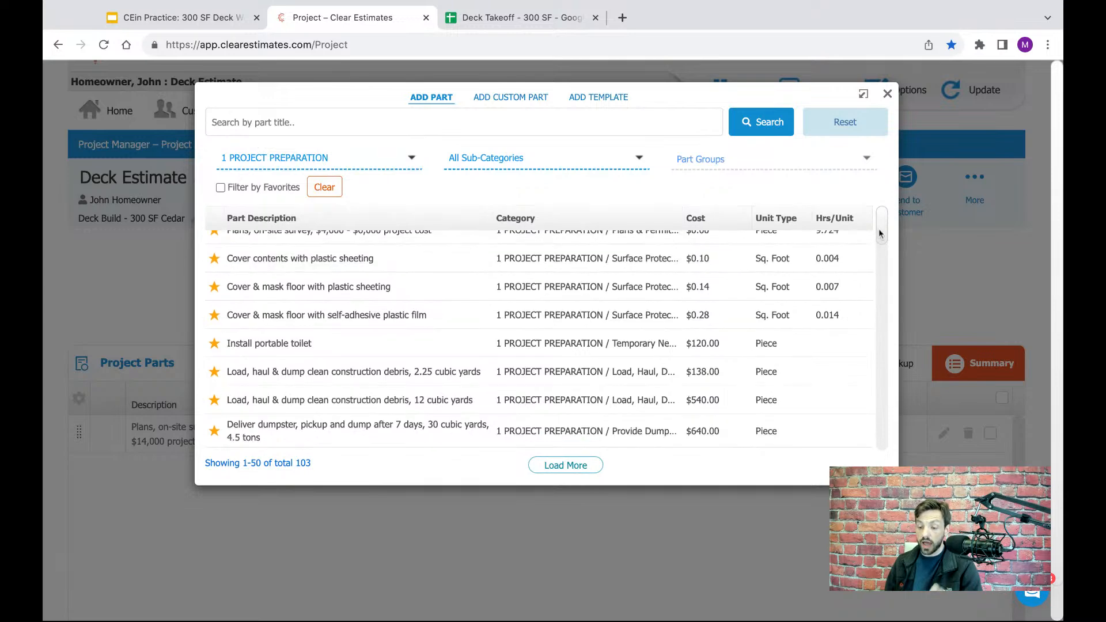
{"action": "scroll", "coordinate": [878, 232], "scroll_direction": "up", "scroll_amount": 10}
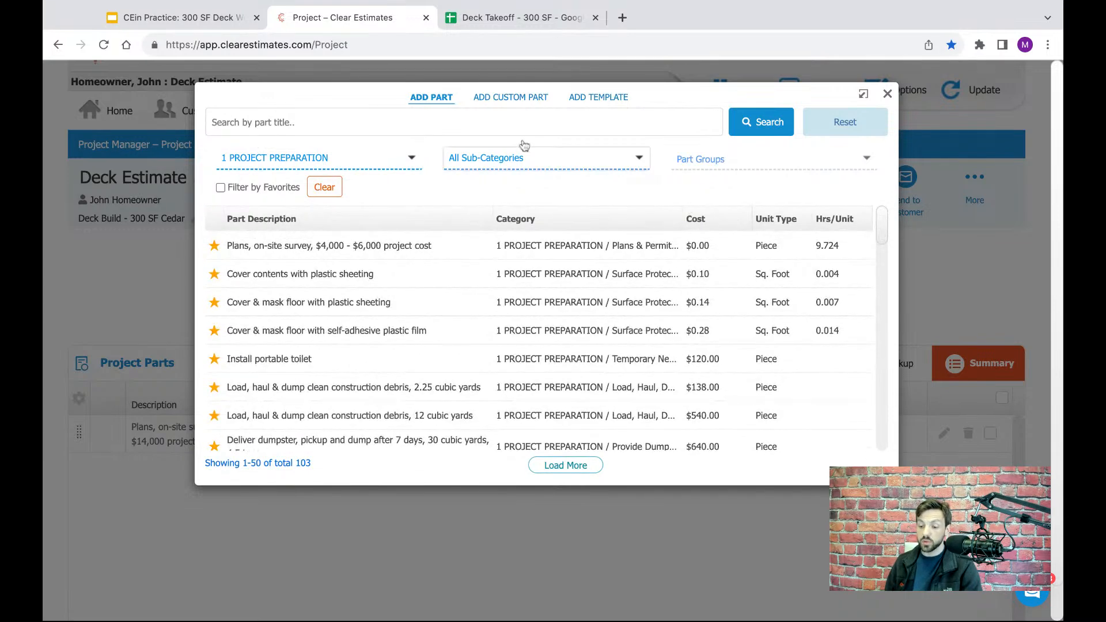
{"action": "left_click", "coordinate": [488, 158]}
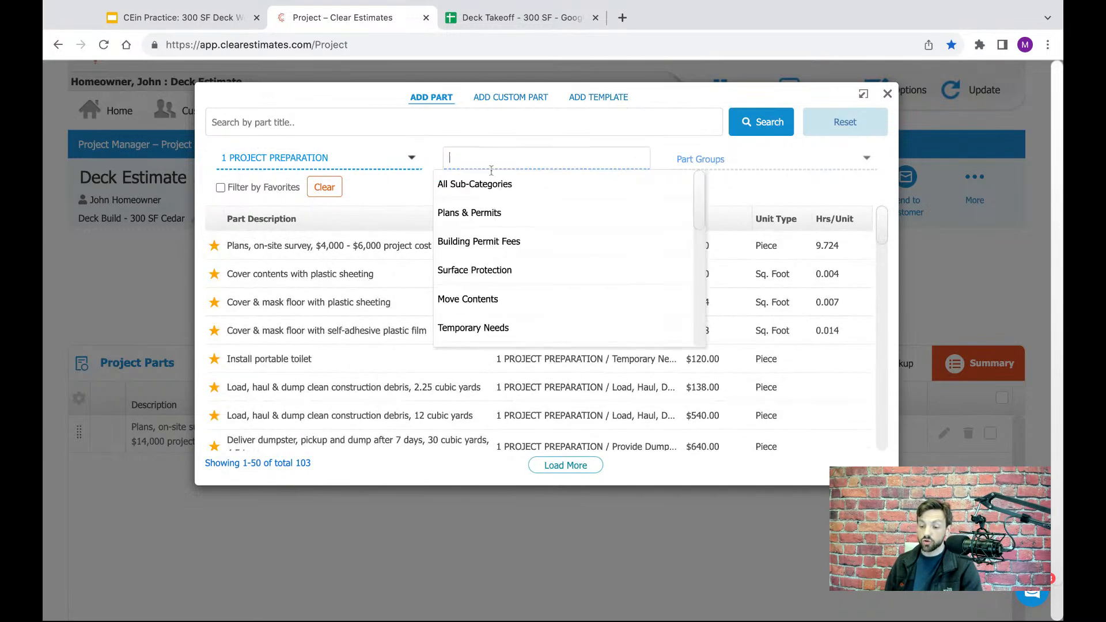
{"action": "left_click", "coordinate": [482, 245]}
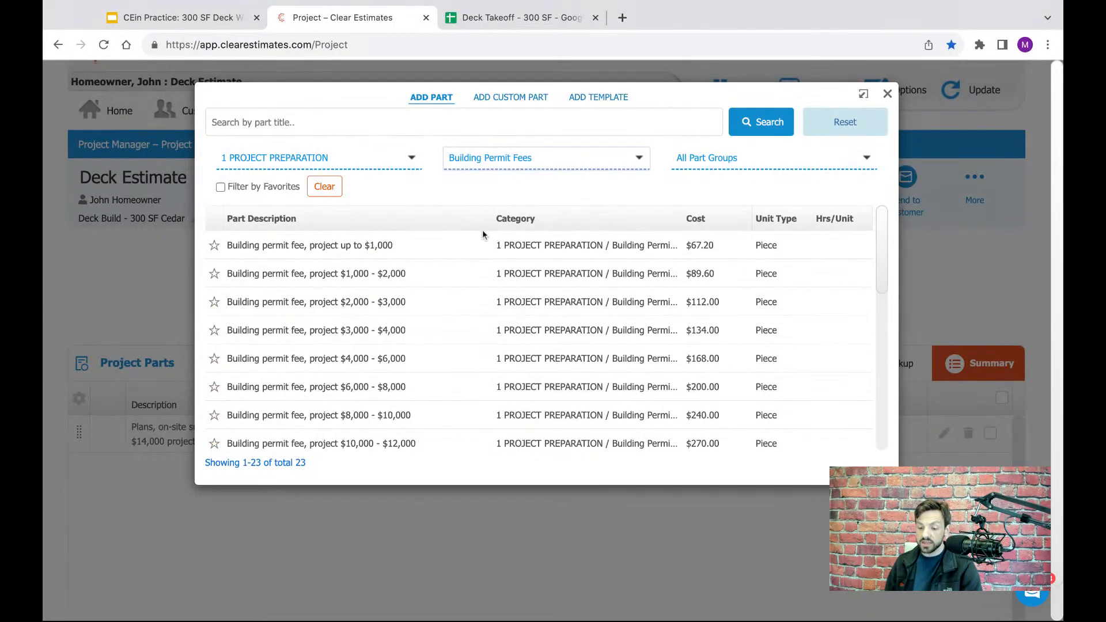
- Add the part "Building permit fee, project $12,000 - $14,000" to the project with quantity 1 piece
{"action": "scroll", "coordinate": [883, 257], "scroll_direction": "down", "scroll_amount": 3}
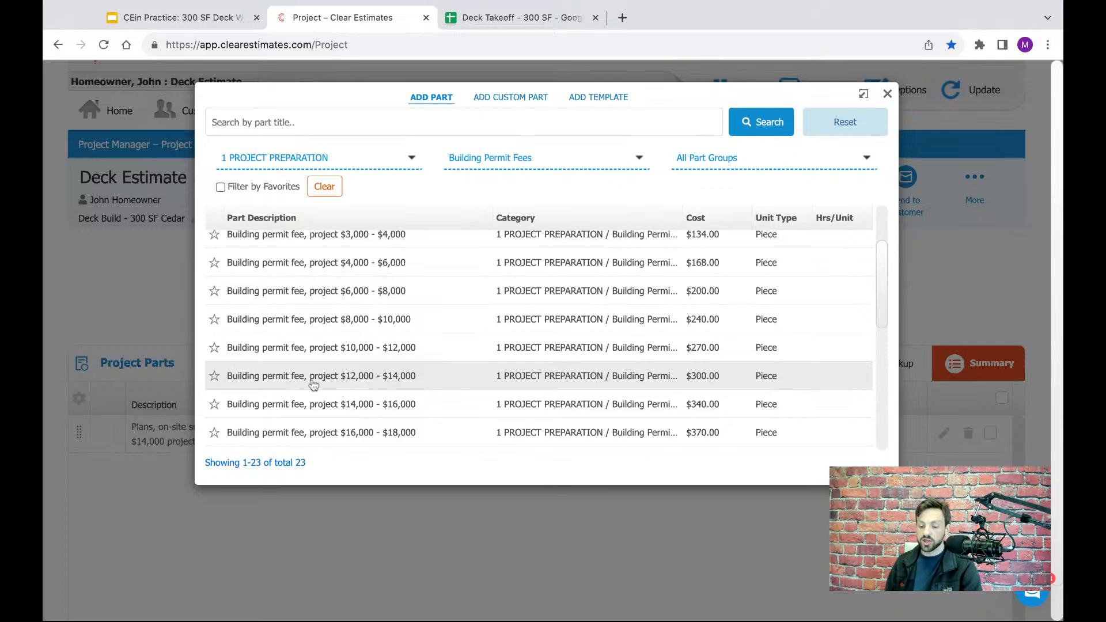
{"action": "left_click", "coordinate": [312, 383]}
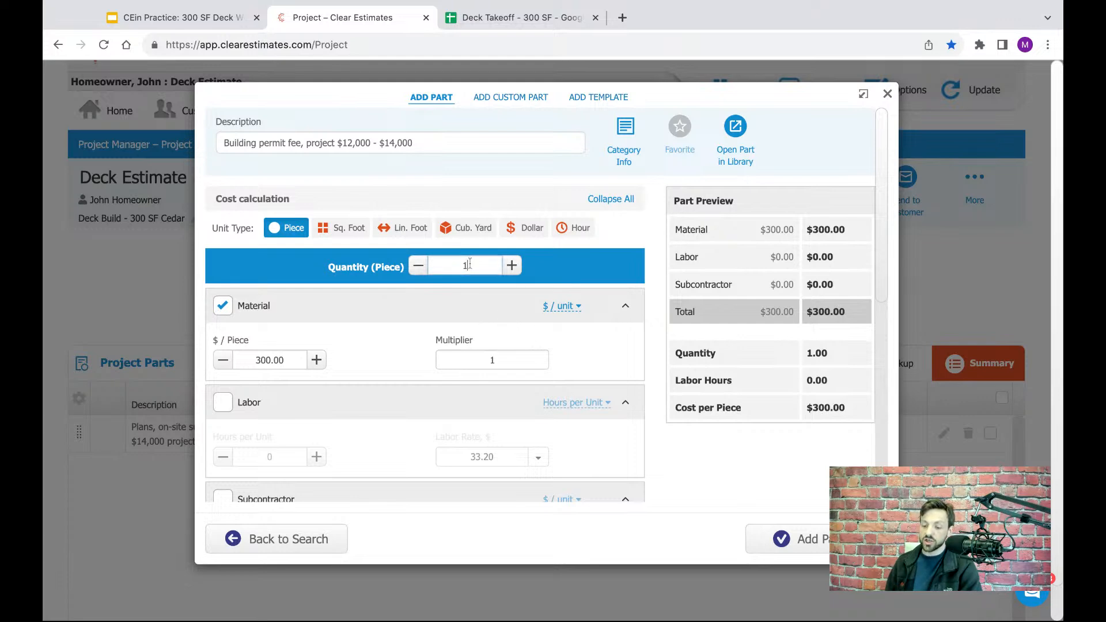
{"action": "left_click", "coordinate": [561, 267]}
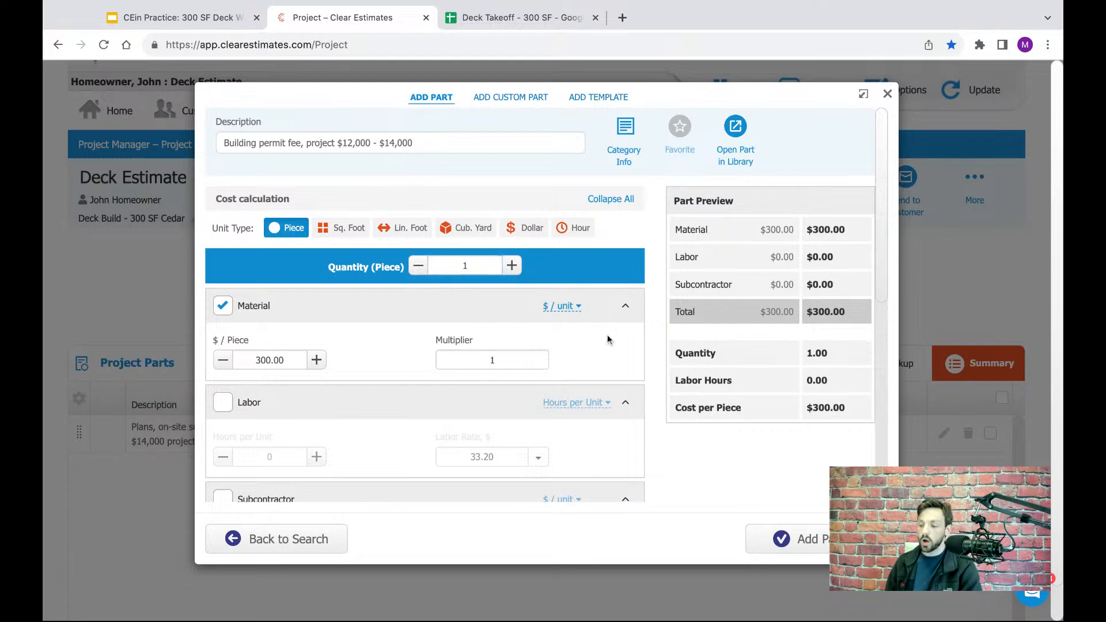
{"action": "left_click", "coordinate": [801, 538]}
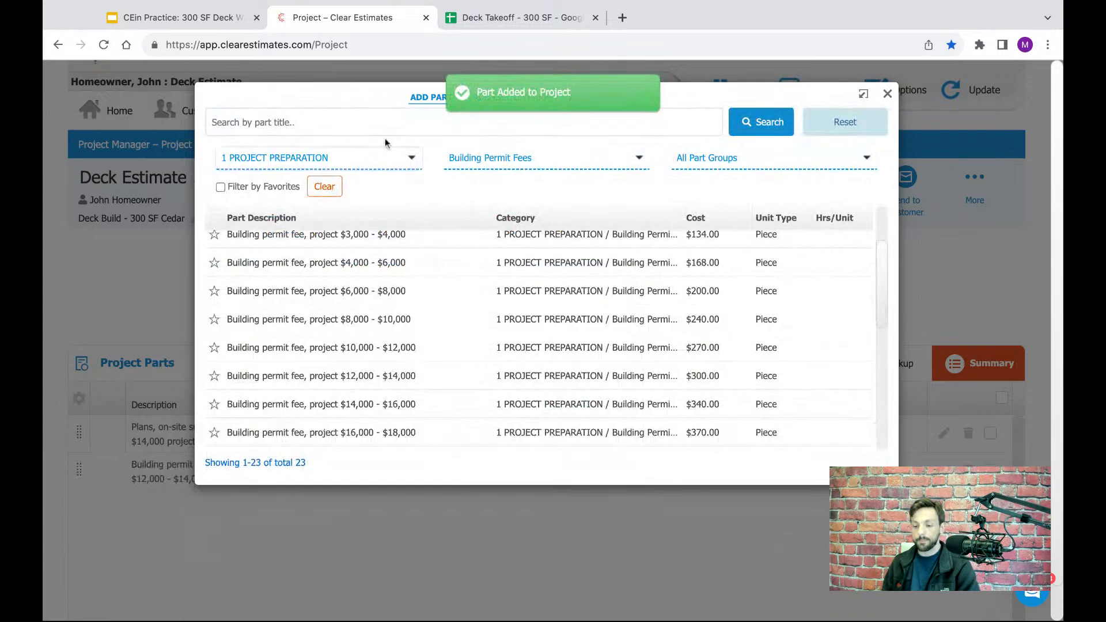
- Check the Travel Costs row in the Deck Takeoff spreadsheet, then return to the Clear Estimates project and leave the part library
{"action": "left_click", "coordinate": [492, 19]}
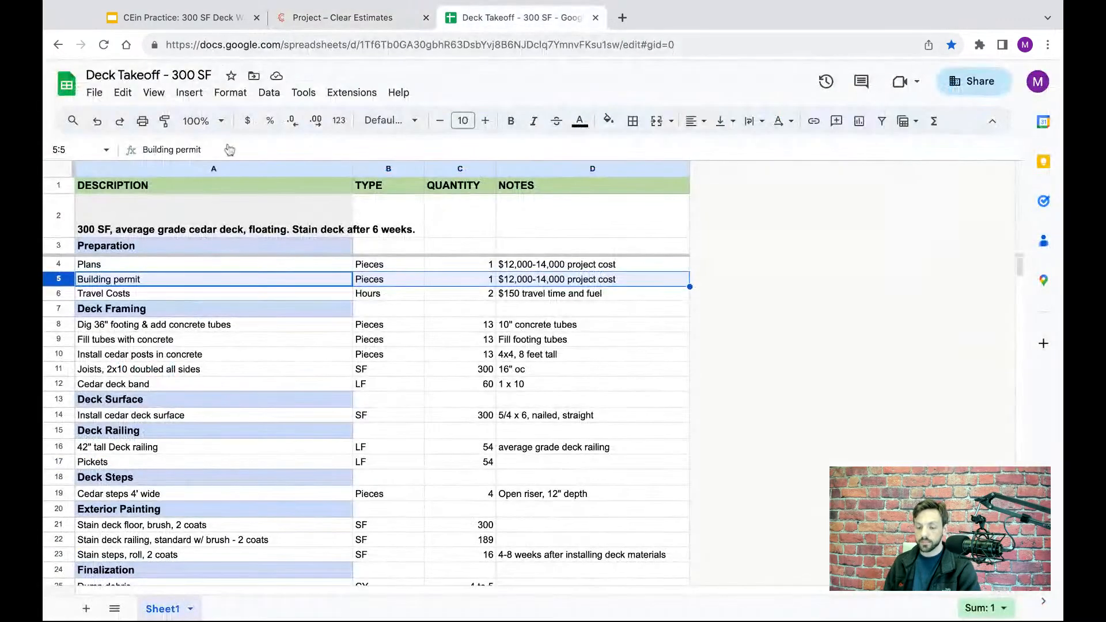
{"action": "left_click", "coordinate": [57, 294]}
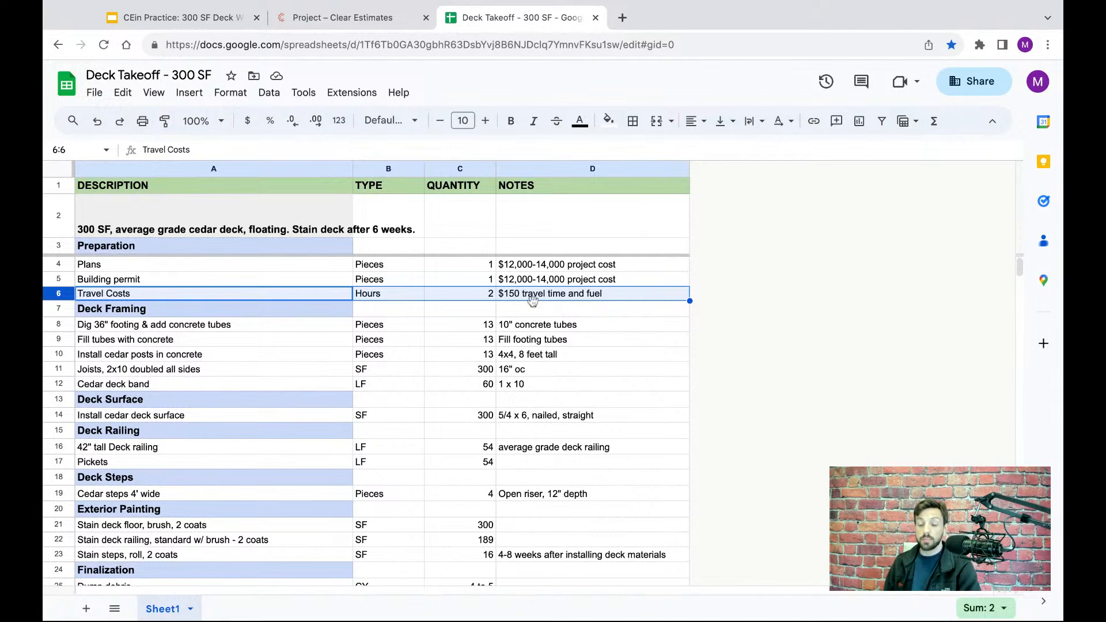
{"action": "left_click", "coordinate": [332, 23]}
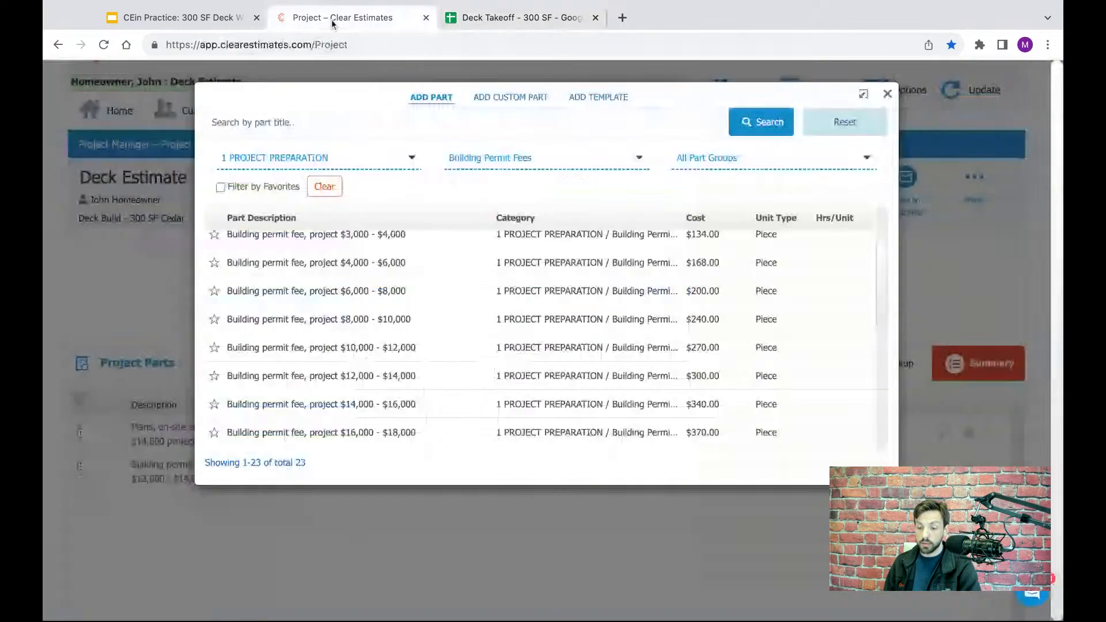
{"action": "left_click", "coordinate": [887, 95]}
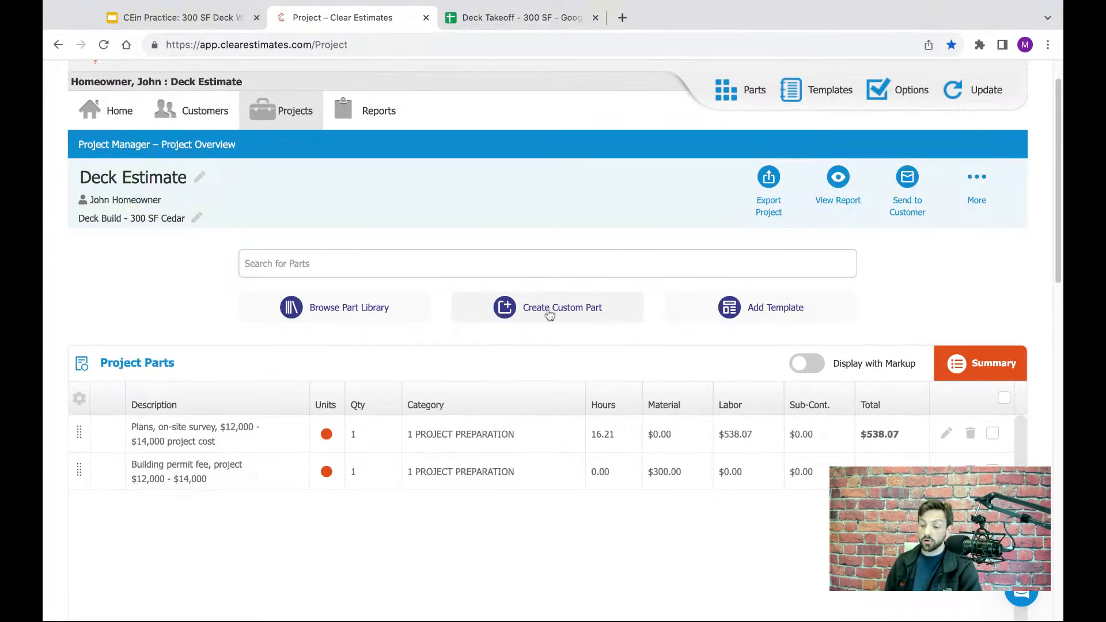
- Start a custom part in category 1 PROJECT PREPARATION with the description "Travel Costs"
{"action": "left_click", "coordinate": [549, 315]}
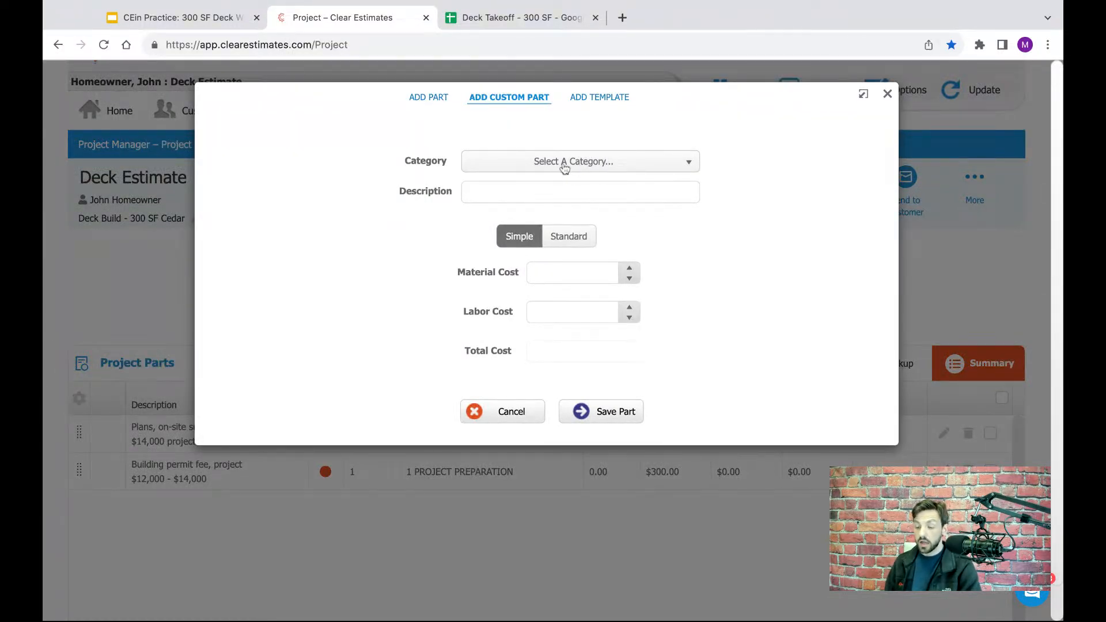
{"action": "left_click", "coordinate": [593, 165]}
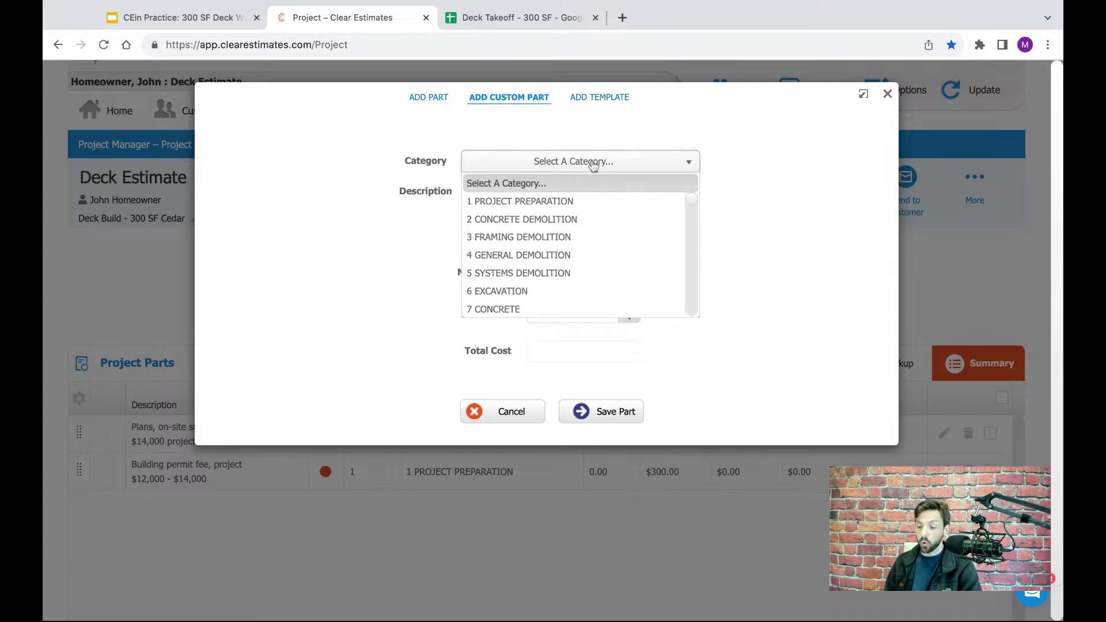
{"action": "left_click", "coordinate": [509, 203]}
{"action": "left_click", "coordinate": [535, 194]}
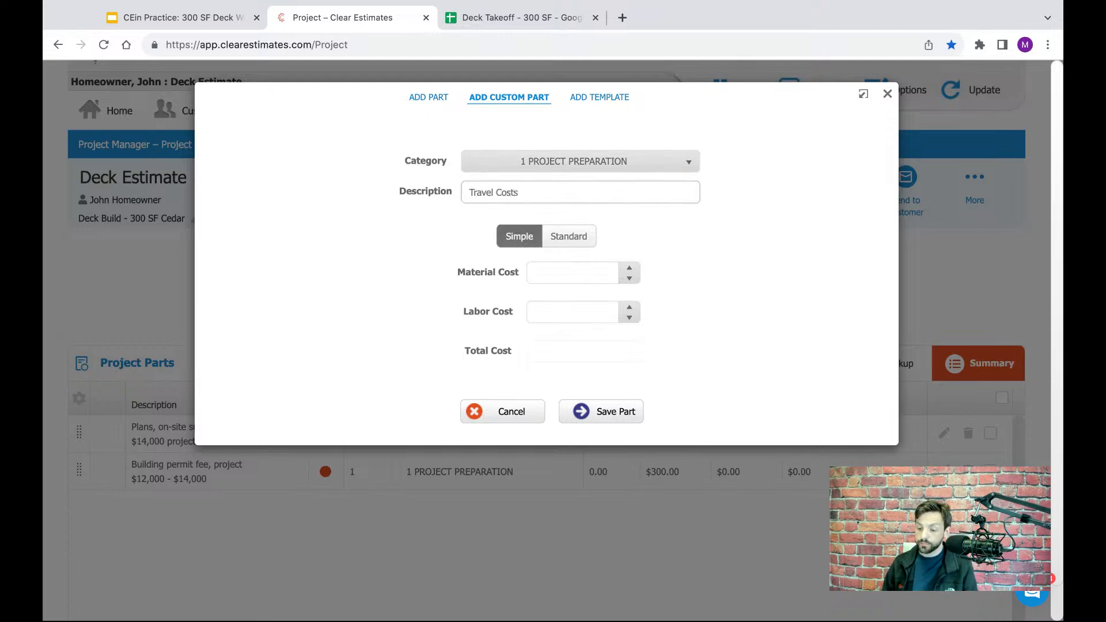
- Set the custom part's material cost to 150, save it to the project and return to the project parts
{"action": "left_click", "coordinate": [562, 275]}
{"action": "left_click", "coordinate": [535, 303]}
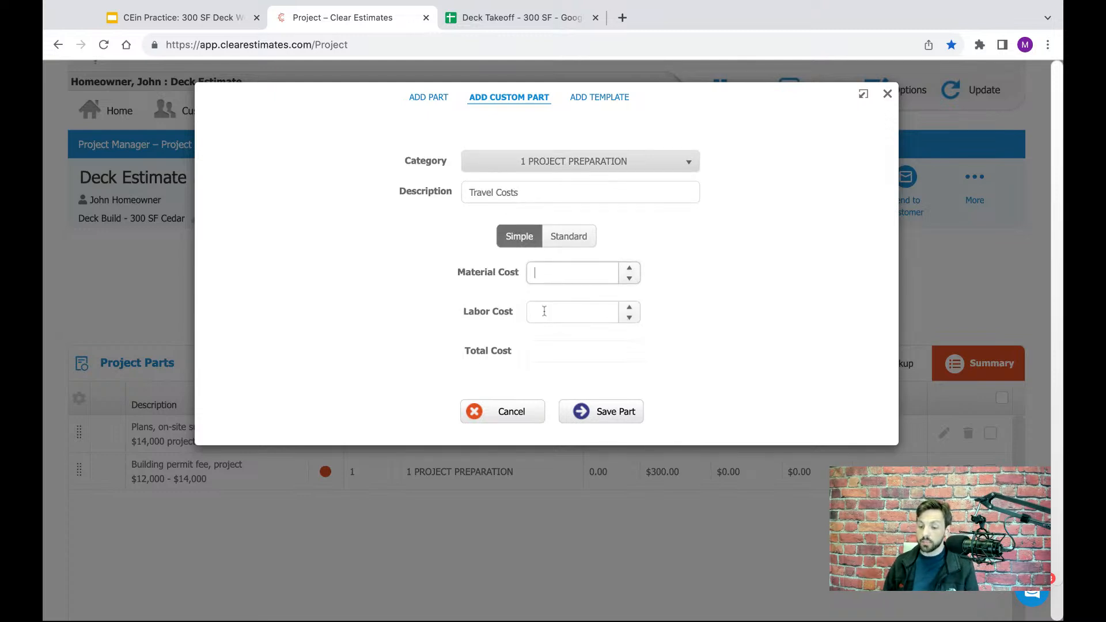
{"action": "left_click", "coordinate": [564, 274]}
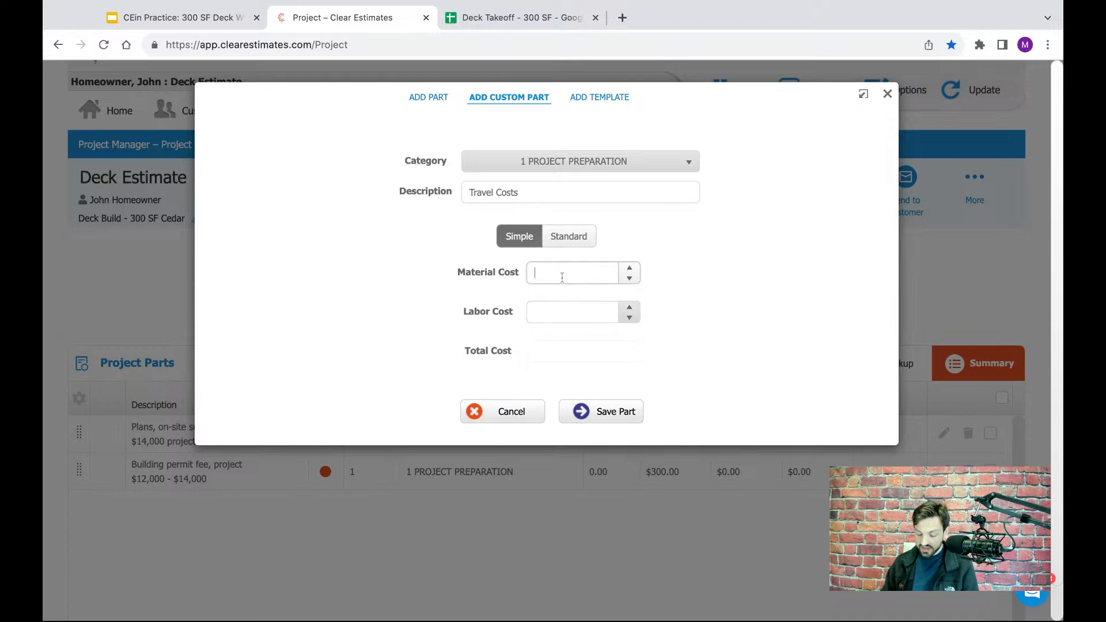
{"action": "type", "text": "150"}
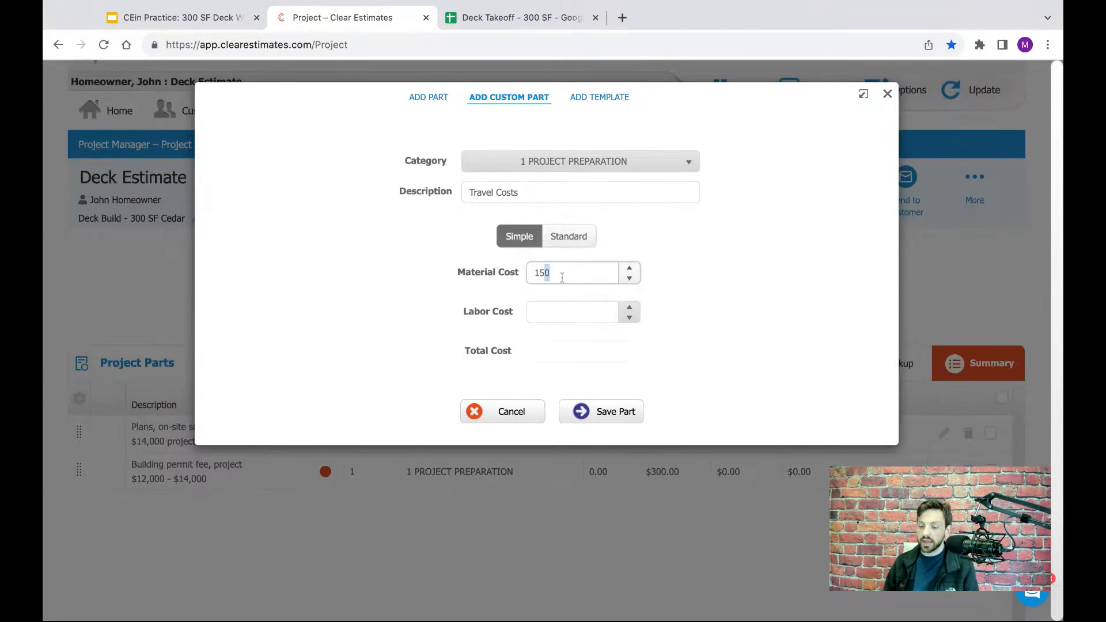
{"action": "left_click", "coordinate": [701, 245]}
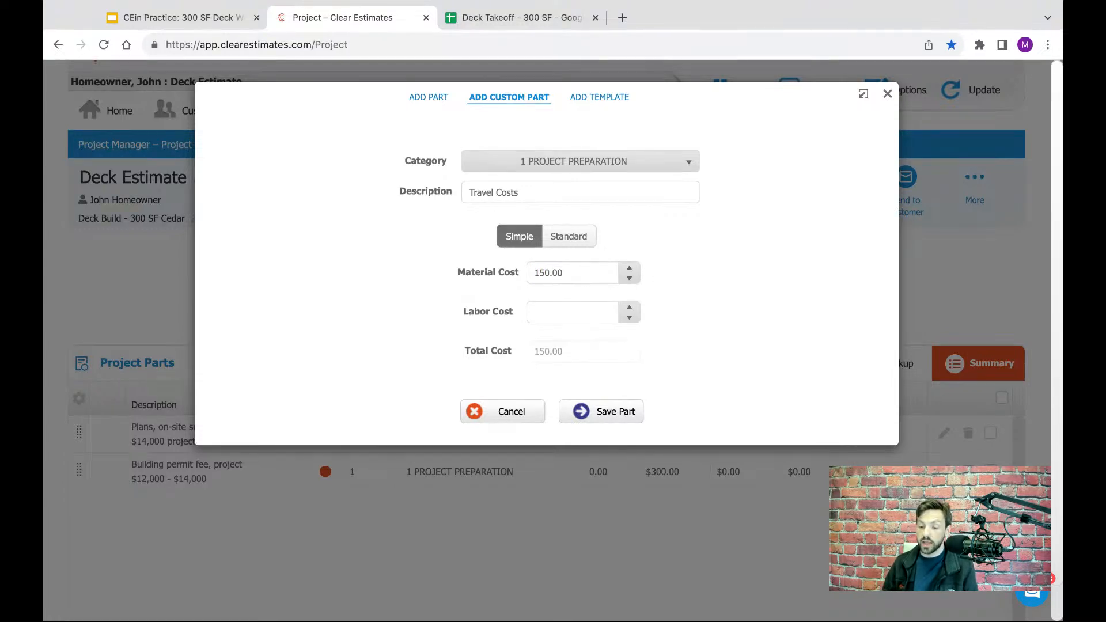
{"action": "double_click", "coordinate": [583, 278]}
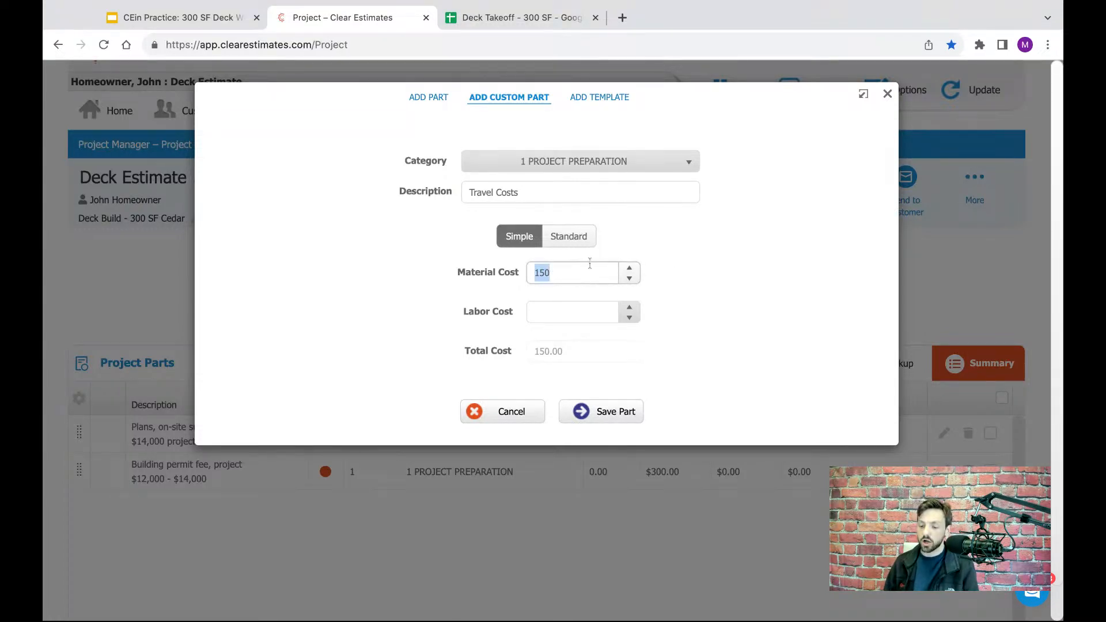
{"action": "left_click", "coordinate": [704, 249]}
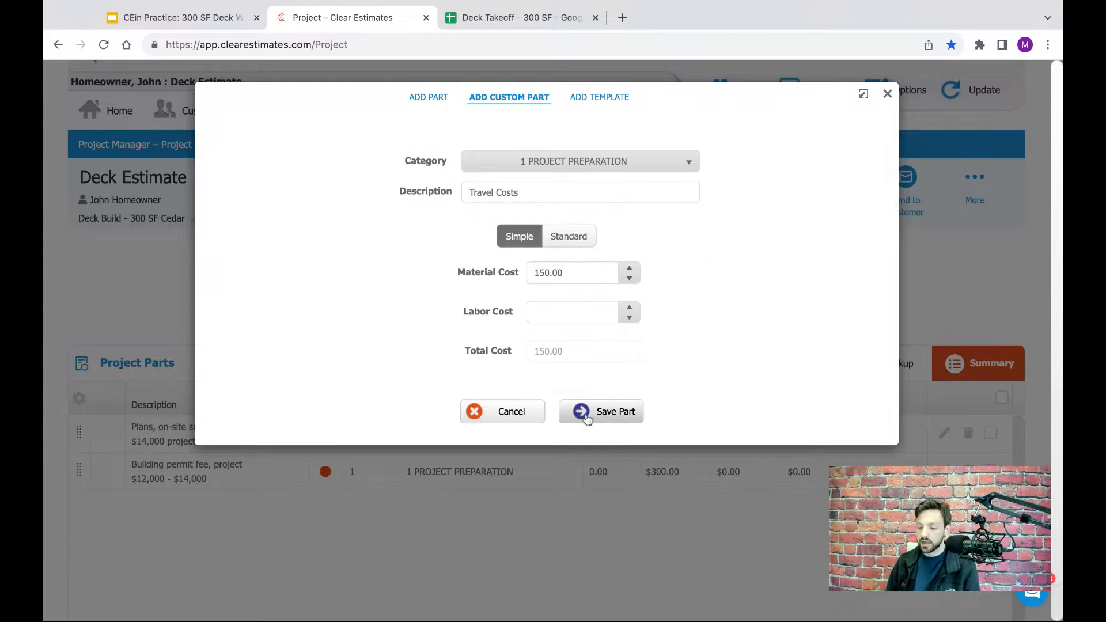
{"action": "left_click", "coordinate": [610, 411]}
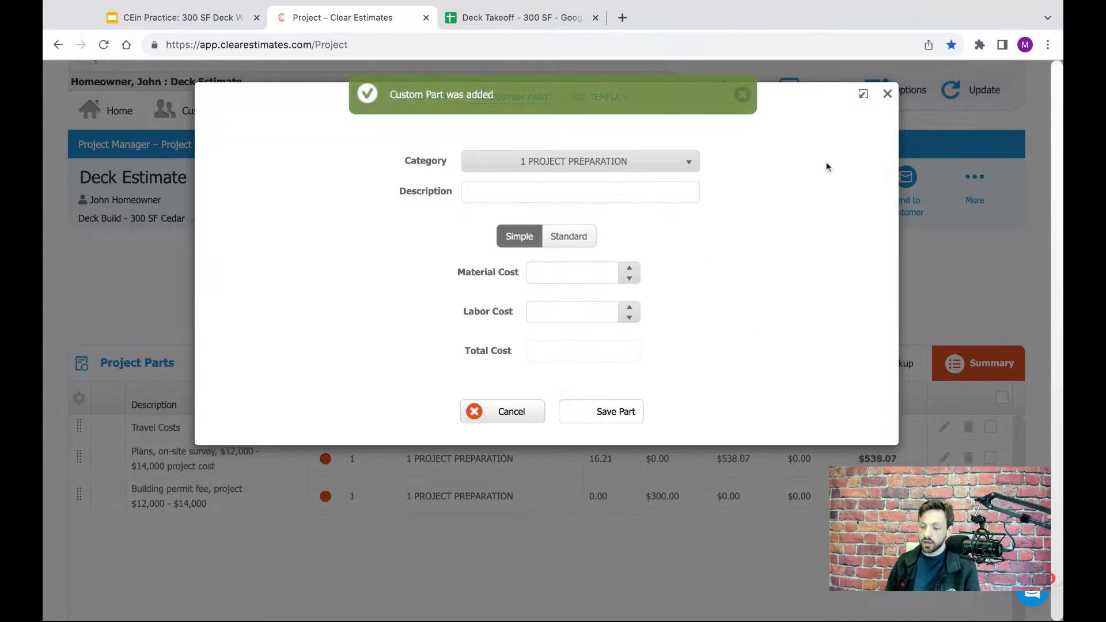
{"action": "left_click", "coordinate": [886, 93]}
{"action": "scroll", "coordinate": [713, 305], "scroll_direction": "down", "scroll_amount": 1}
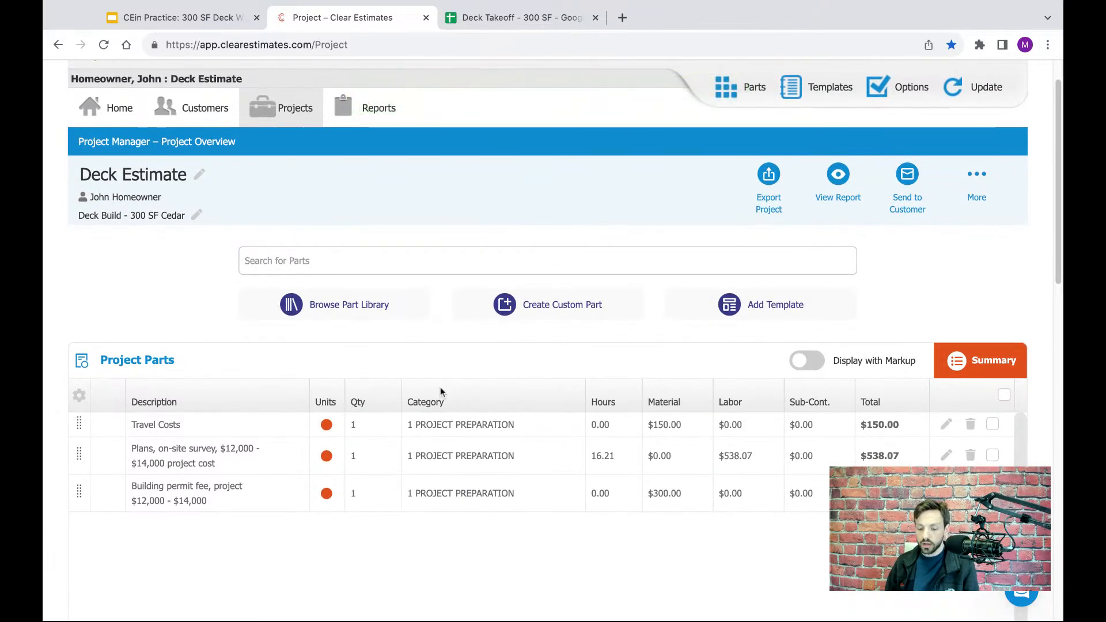
- Mark the Deck Framing heading row in the Deck Takeoff spreadsheet, then return to the Clear Estimates project
{"action": "left_click", "coordinate": [510, 28]}
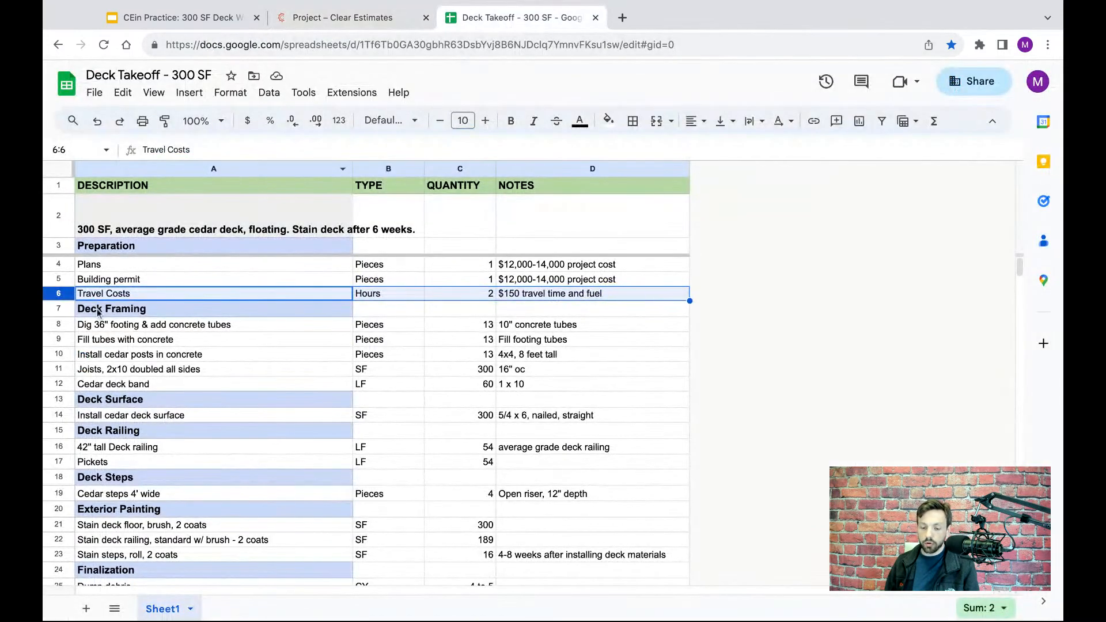
{"action": "left_click", "coordinate": [68, 310]}
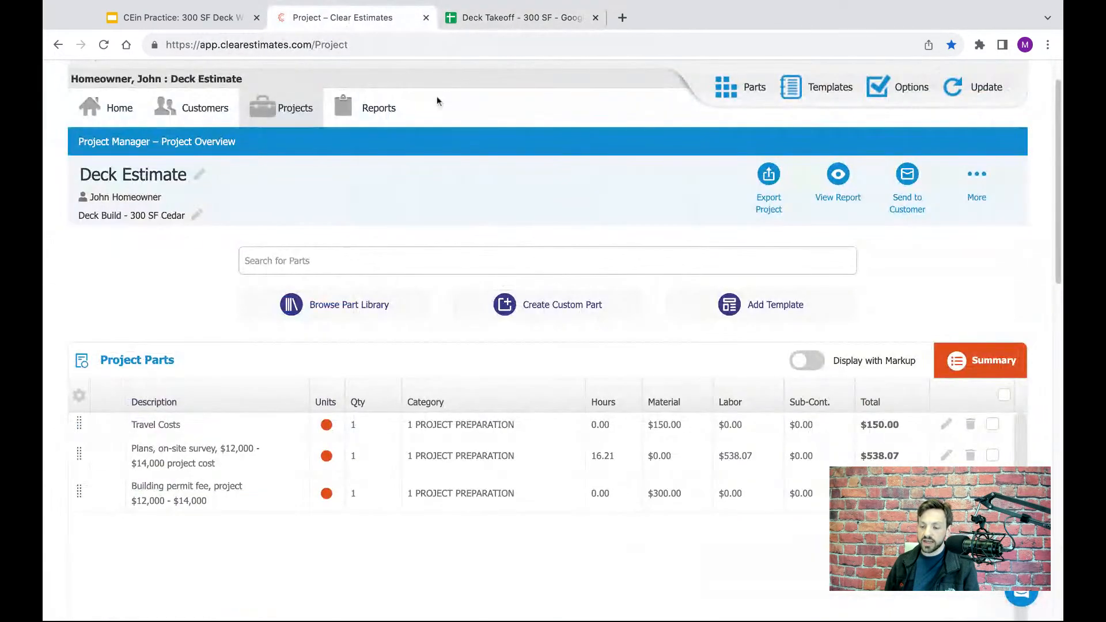
{"action": "left_click", "coordinate": [346, 18]}
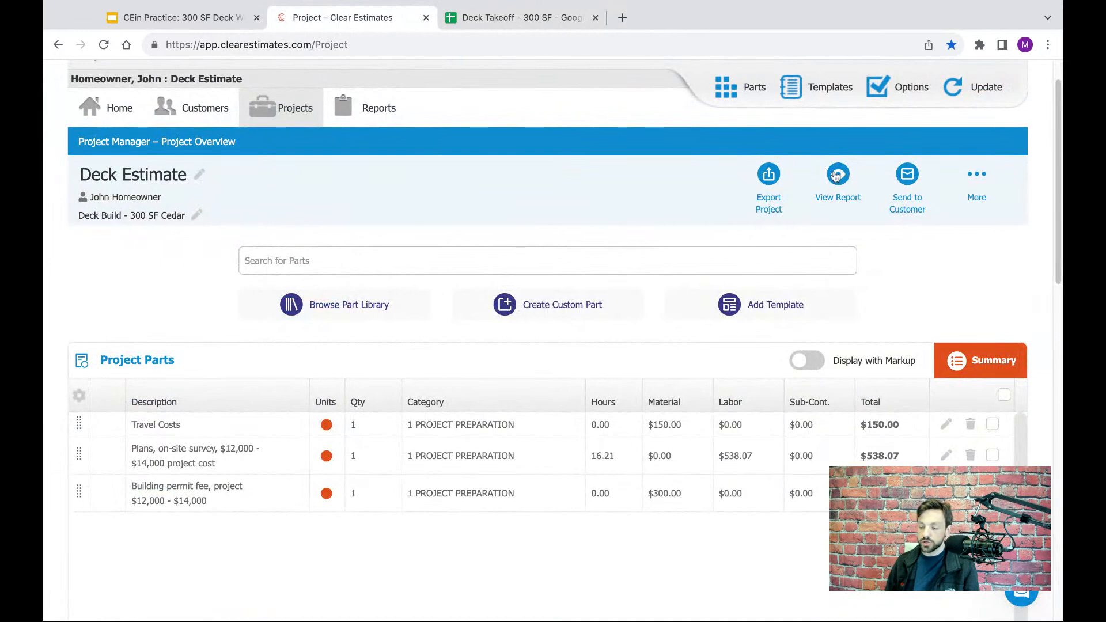
- Open the project's report as a PDF and examine the proposal's header and boilerplate text
{"action": "left_click", "coordinate": [838, 175]}
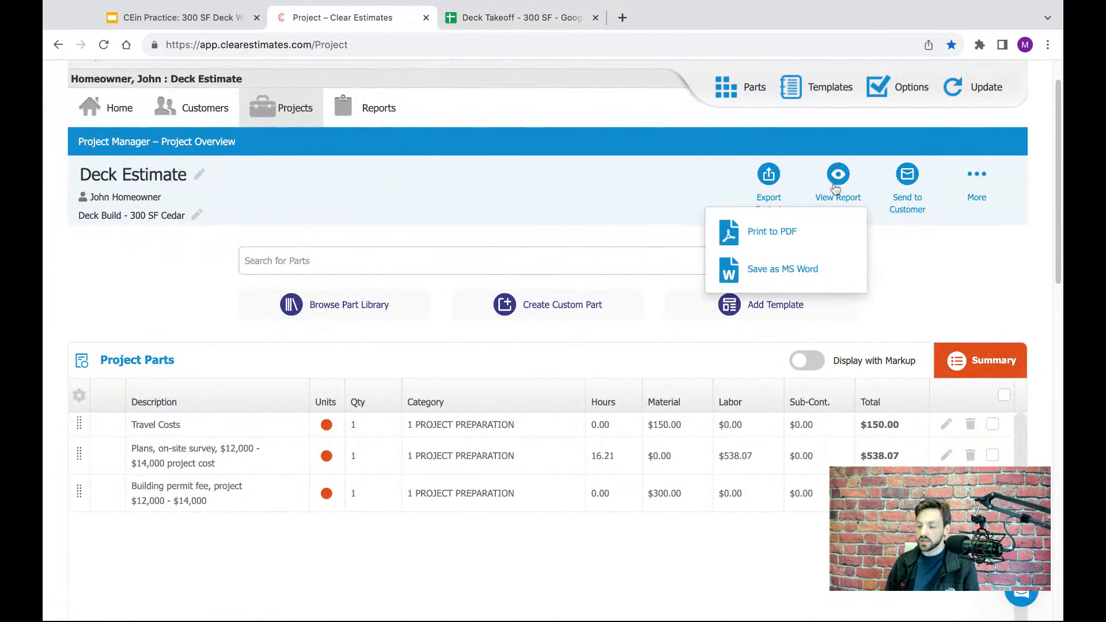
{"action": "left_click", "coordinate": [787, 235]}
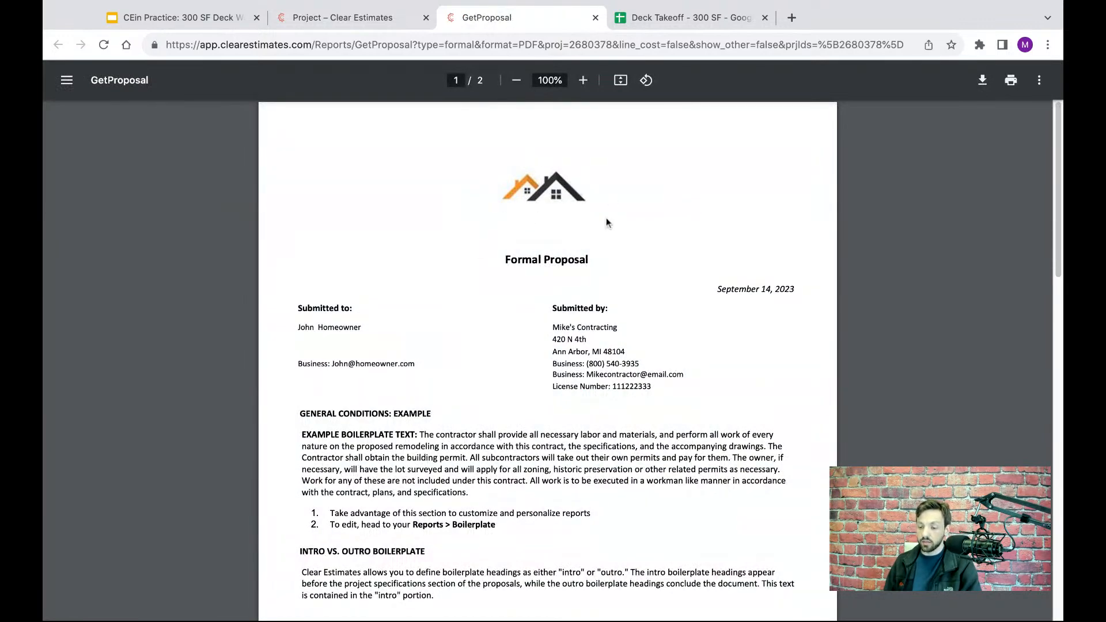
{"action": "scroll", "coordinate": [411, 301], "scroll_direction": "down", "scroll_amount": 1}
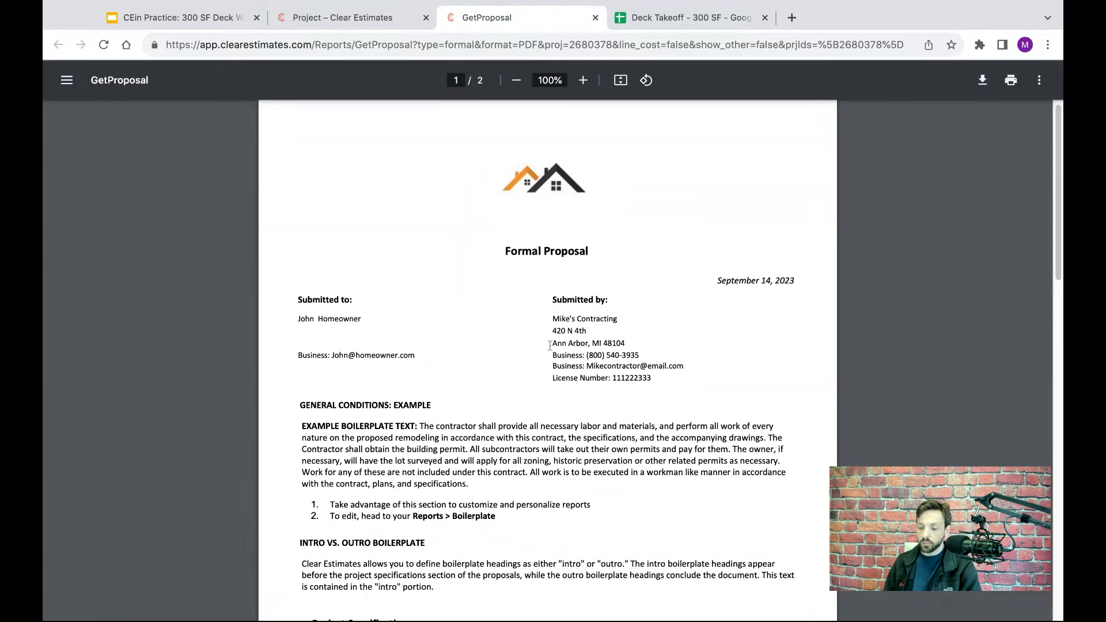
{"action": "scroll", "coordinate": [557, 330], "scroll_direction": "down", "scroll_amount": 4}
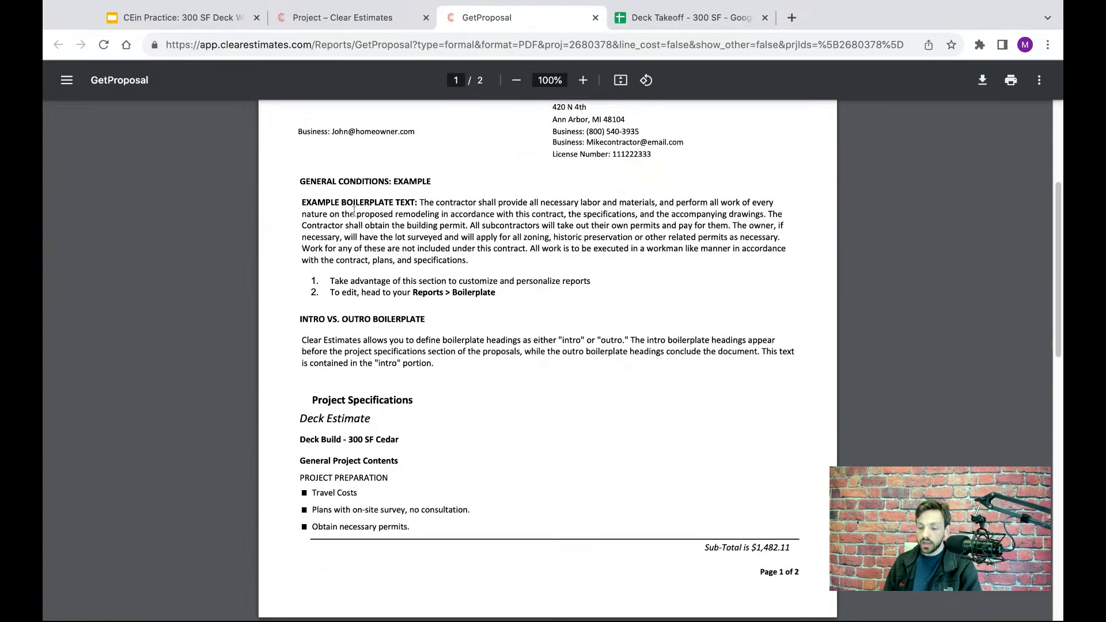
{"action": "left_click_drag", "start_coordinate": [303, 181], "coordinate": [481, 339]}
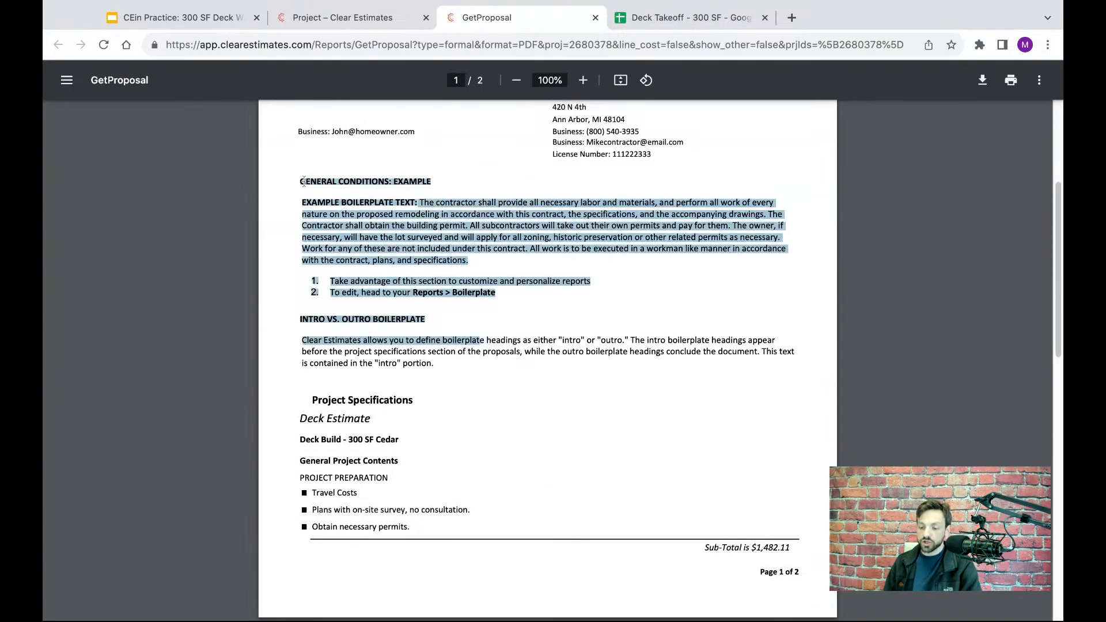
{"action": "left_click", "coordinate": [521, 372]}
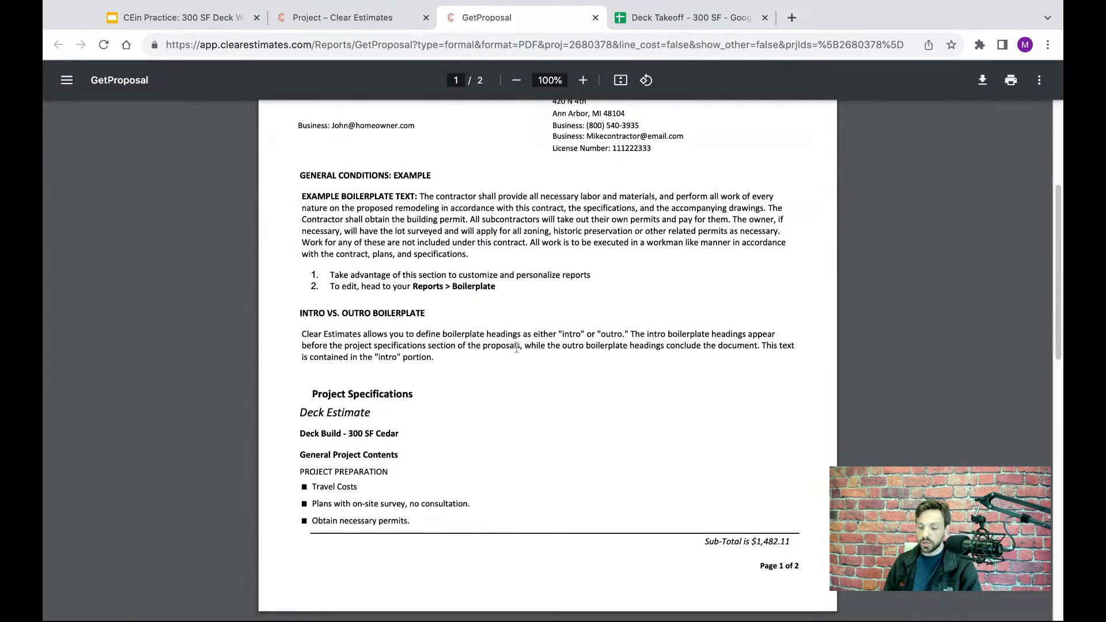
- Examine the Project Specifications section of the proposal, highlighting the PROJECT PREPARATION heading
{"action": "scroll", "coordinate": [506, 352], "scroll_direction": "down", "scroll_amount": 1}
{"action": "scroll", "coordinate": [501, 352], "scroll_direction": "down", "scroll_amount": 1}
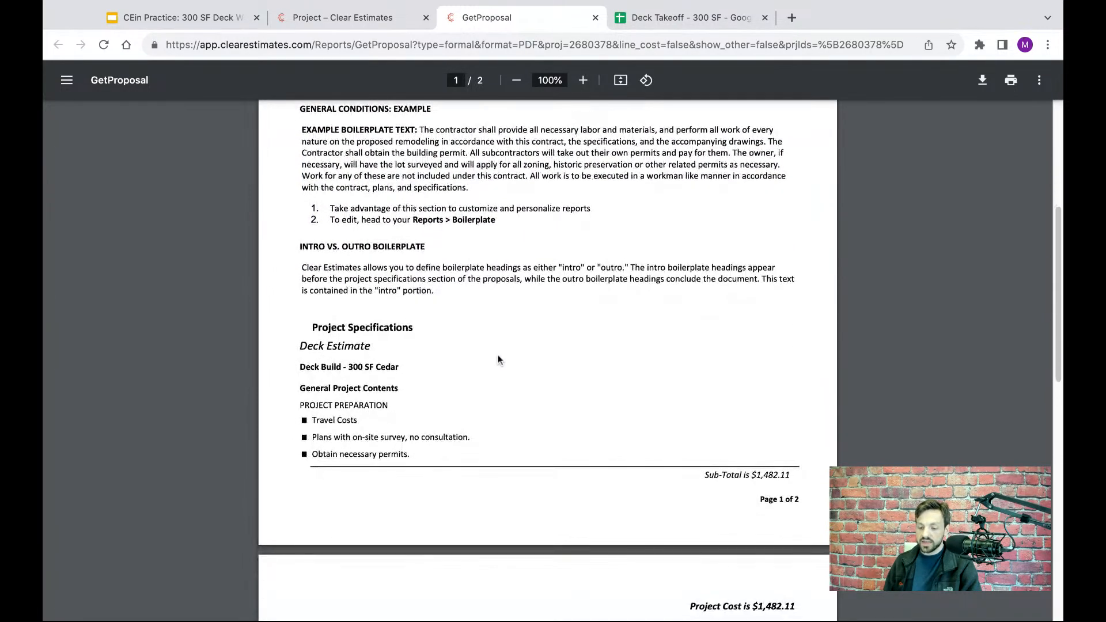
{"action": "scroll", "coordinate": [407, 433], "scroll_direction": "down", "scroll_amount": 2}
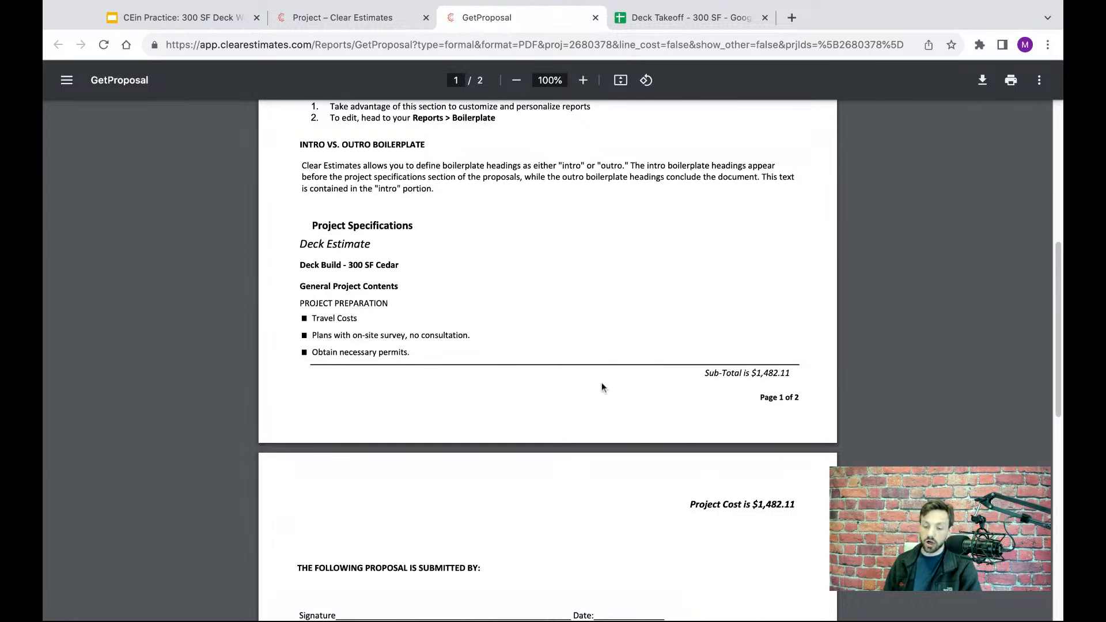
{"action": "left_click_drag", "start_coordinate": [394, 303], "coordinate": [300, 303]}
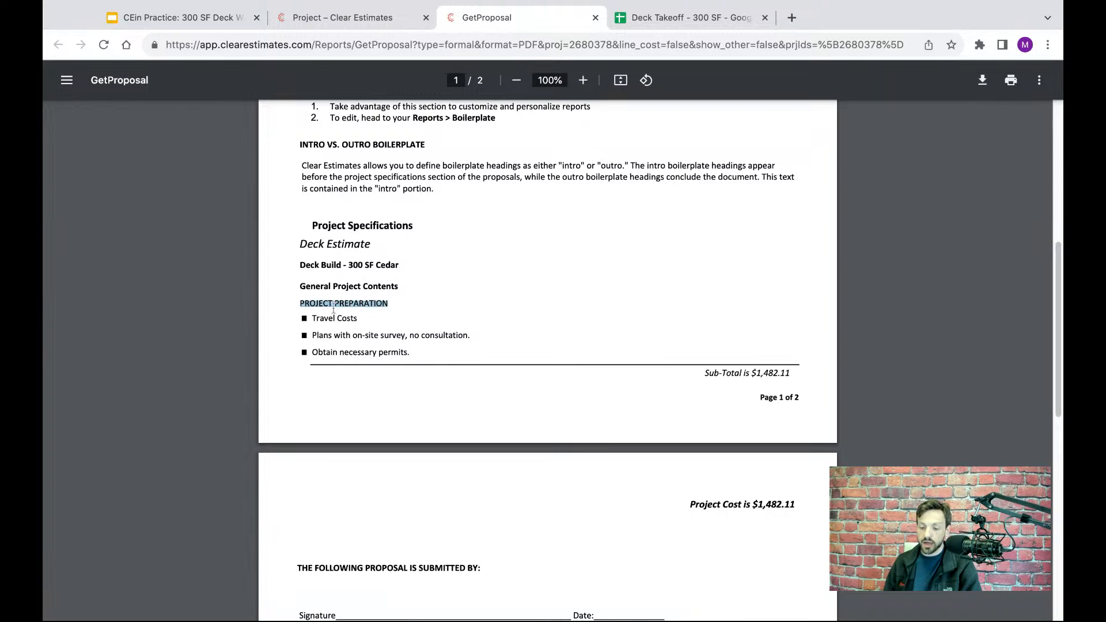
- Examine the proposal's preparation items, subtotal, project cost and signature sections, and close the report
{"action": "left_click", "coordinate": [451, 325]}
{"action": "scroll", "coordinate": [429, 315], "scroll_direction": "down", "scroll_amount": 1}
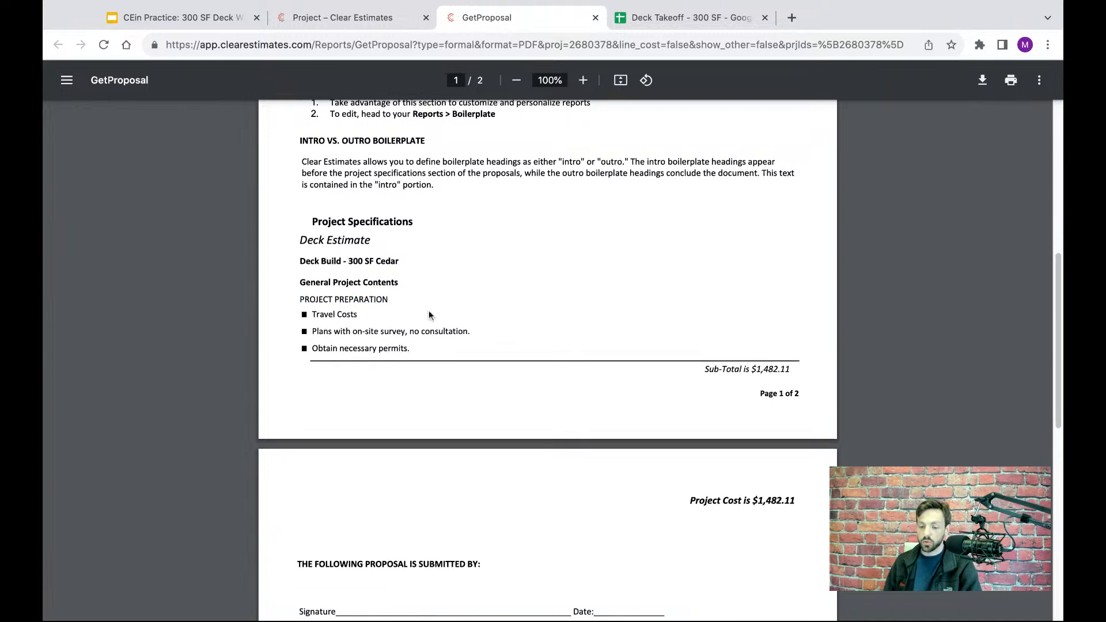
{"action": "mouse_move", "coordinate": [393, 272]}
{"action": "left_mouse_down"}
{"action": "mouse_move", "coordinate": [305, 272]}
{"action": "mouse_move", "coordinate": [346, 303]}
{"action": "mouse_move", "coordinate": [429, 336]}
{"action": "left_mouse_up"}
{"action": "left_click", "coordinate": [486, 319]}
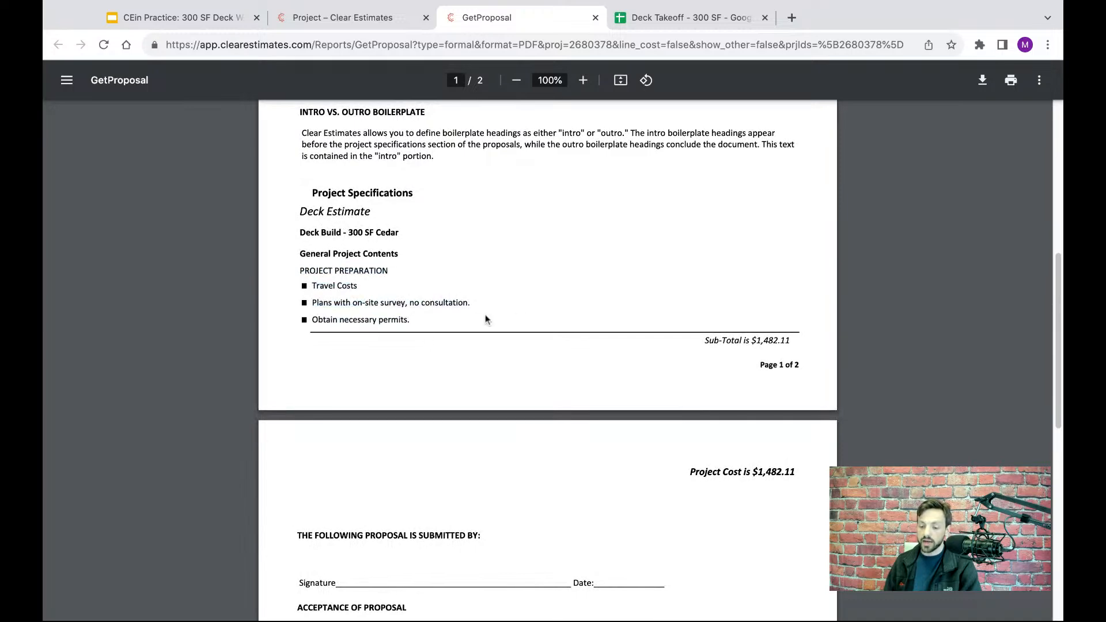
{"action": "scroll", "coordinate": [599, 291], "scroll_direction": "down", "scroll_amount": 4}
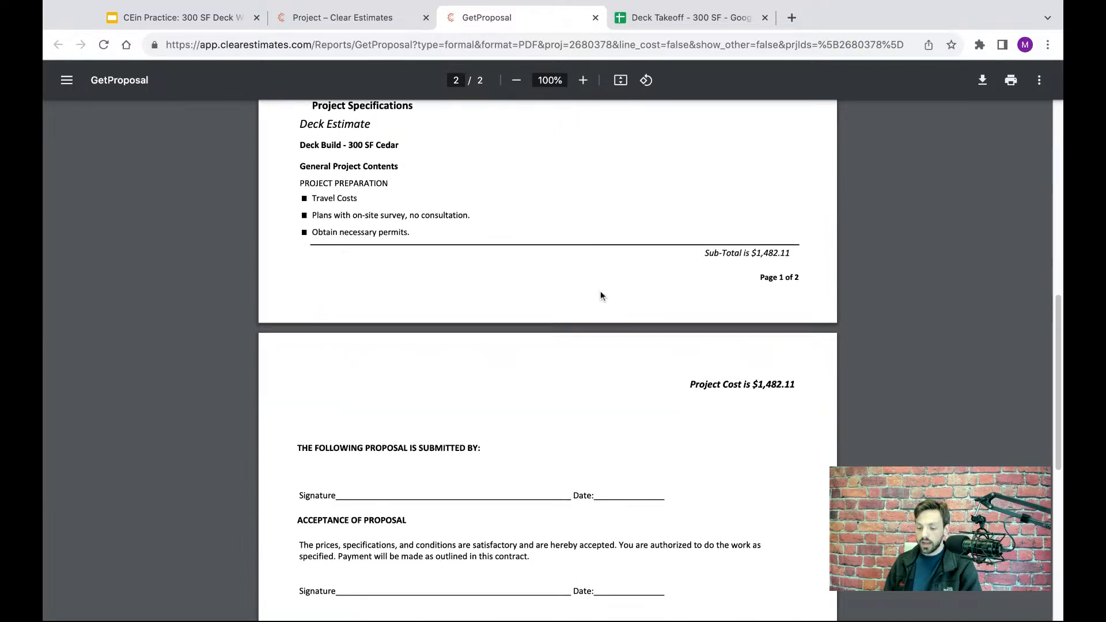
{"action": "scroll", "coordinate": [406, 507], "scroll_direction": "up", "scroll_amount": 1}
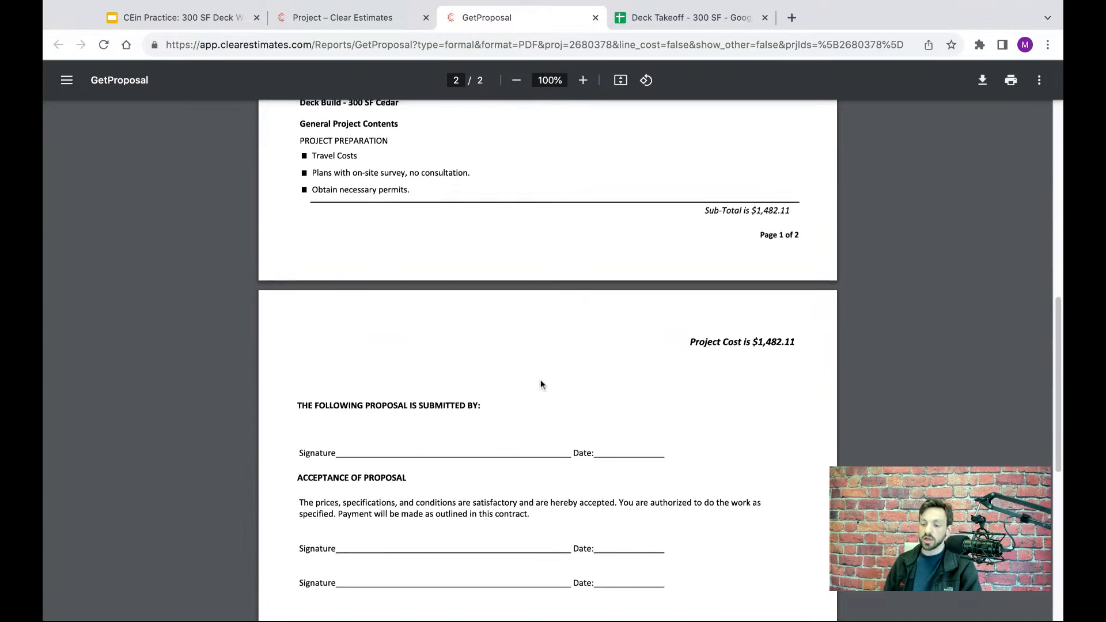
{"action": "scroll", "coordinate": [541, 382], "scroll_direction": "up", "scroll_amount": 5}
{"action": "scroll", "coordinate": [540, 385], "scroll_direction": "up", "scroll_amount": 5}
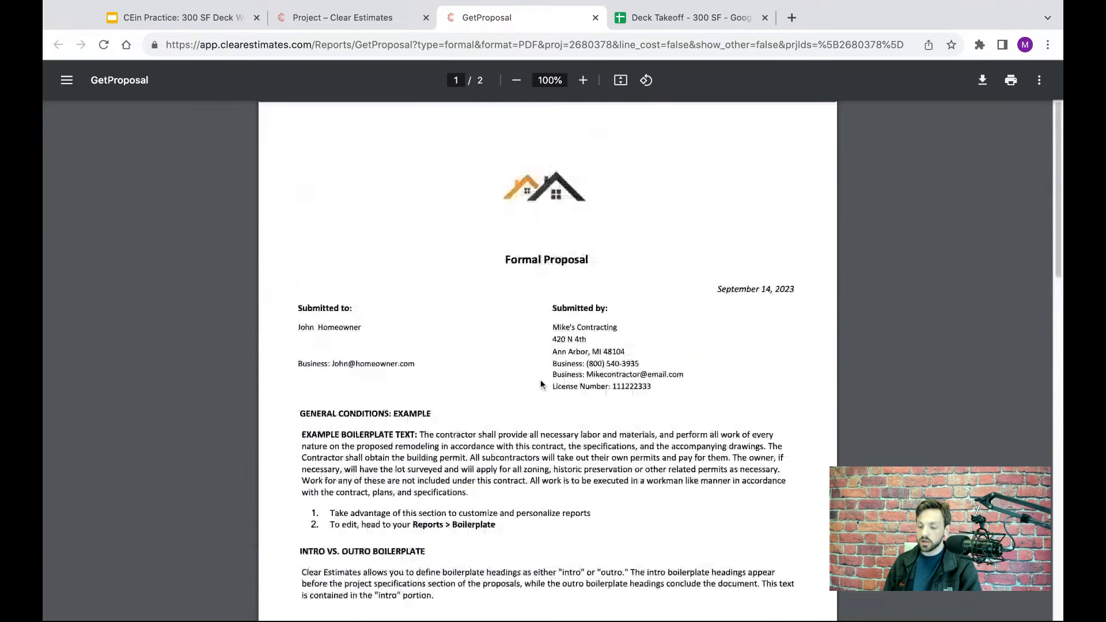
{"action": "left_click", "coordinate": [595, 19]}
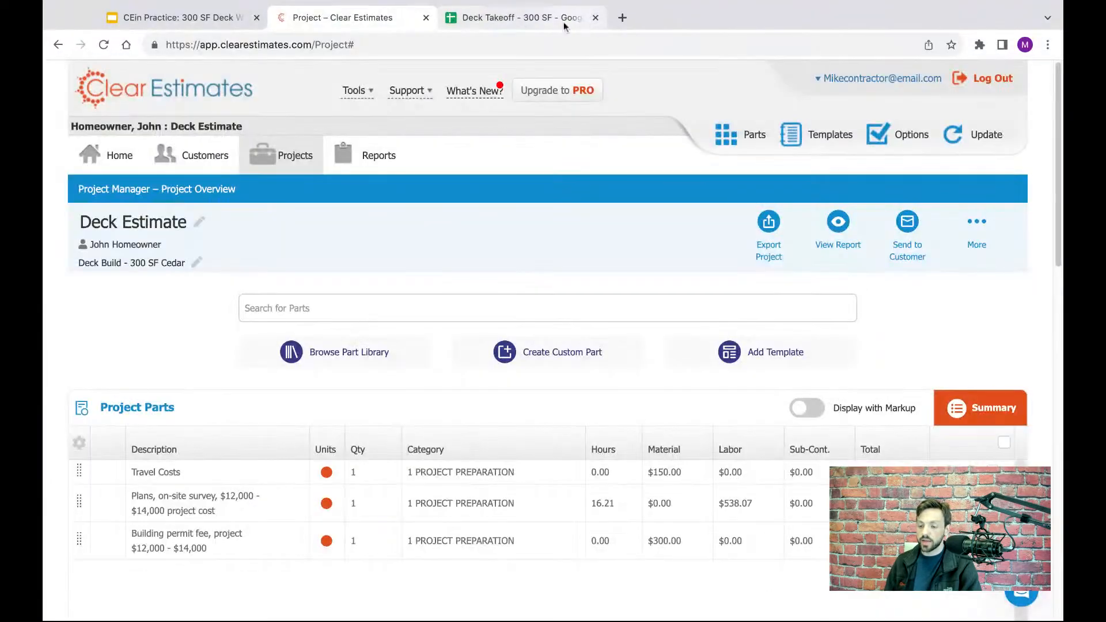
- Review the 36" footing and tube-filling rows under Deck Framing in the Deck Takeoff spreadsheet
{"action": "scroll", "coordinate": [553, 228], "scroll_direction": "down", "scroll_amount": 1}
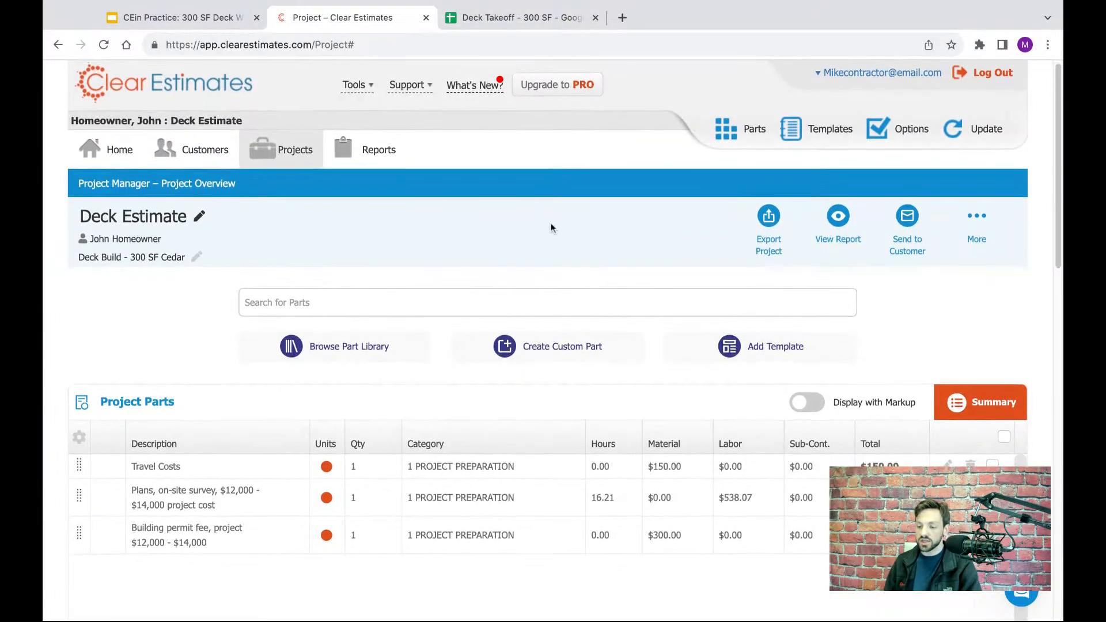
{"action": "left_click", "coordinate": [513, 26]}
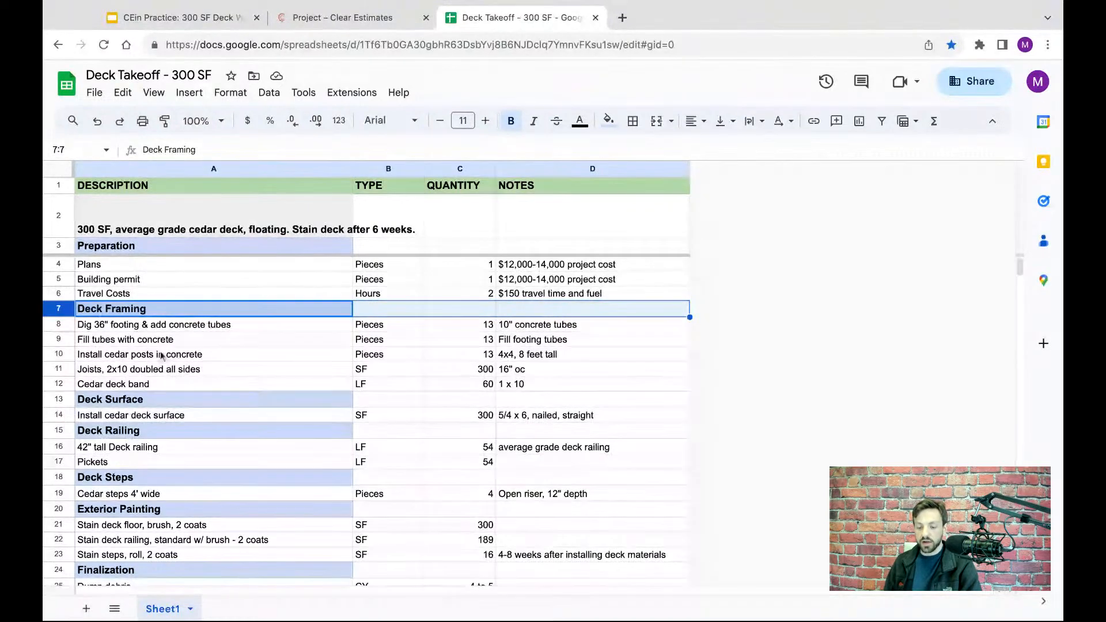
{"action": "left_click", "coordinate": [58, 325]}
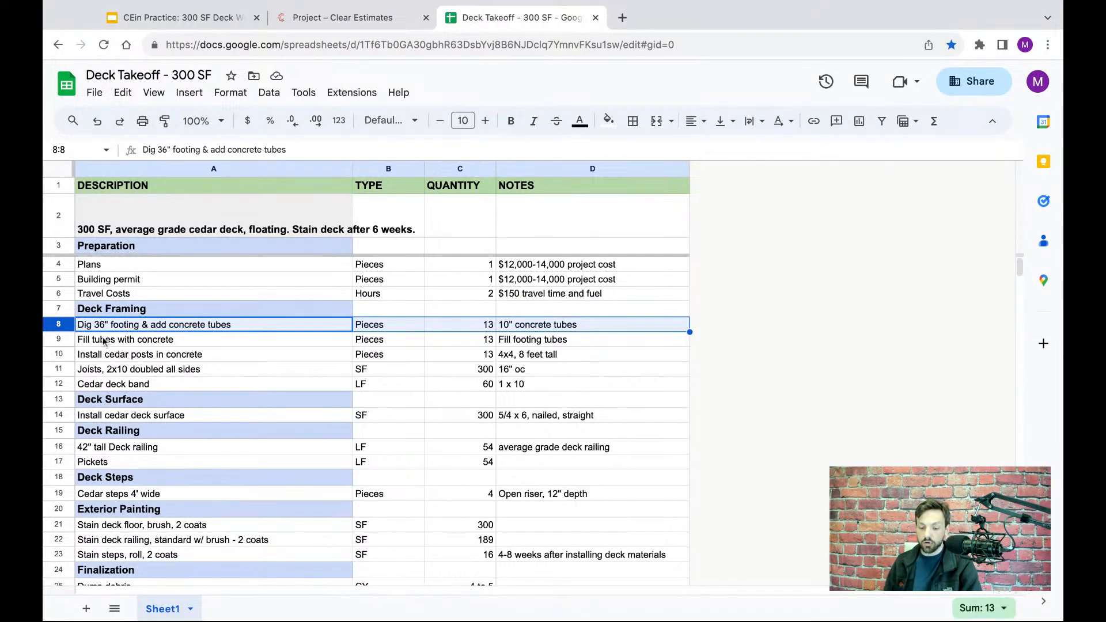
{"action": "left_click", "coordinate": [49, 338]}
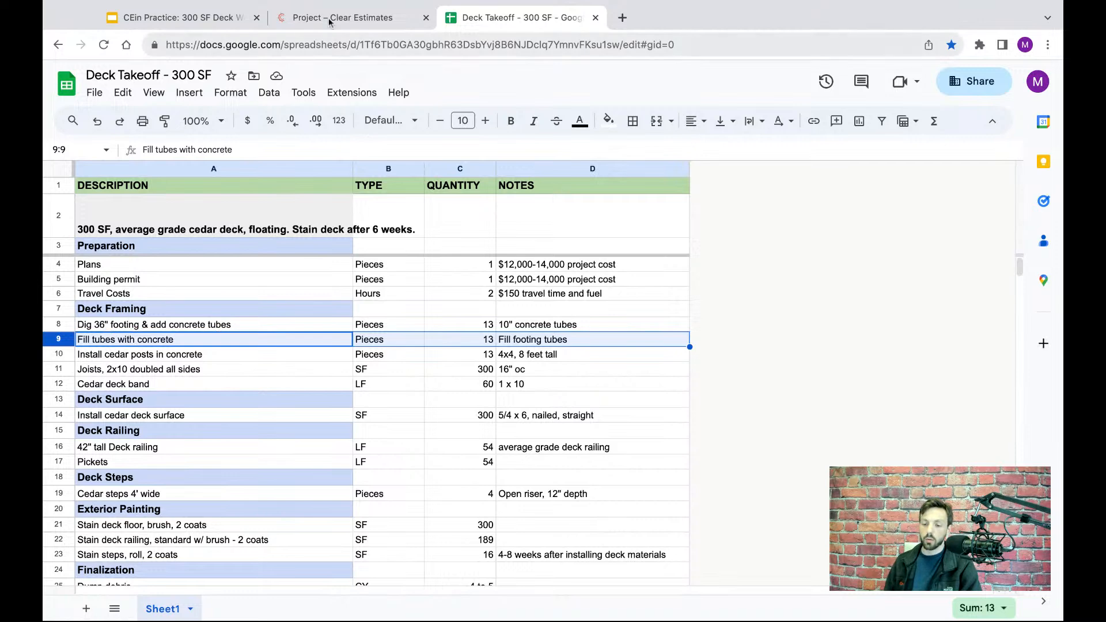
- Return to the Clear Estimates project and filter the part library to the category 18 DECKS AND PORCHES
{"action": "left_click", "coordinate": [306, 21]}
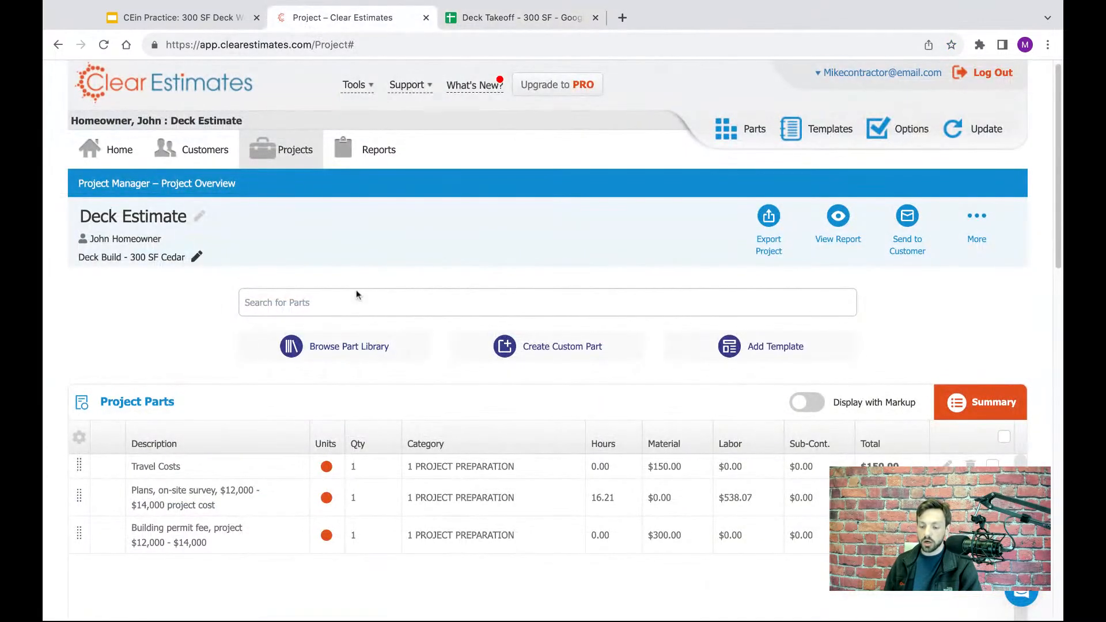
{"action": "left_click", "coordinate": [339, 351]}
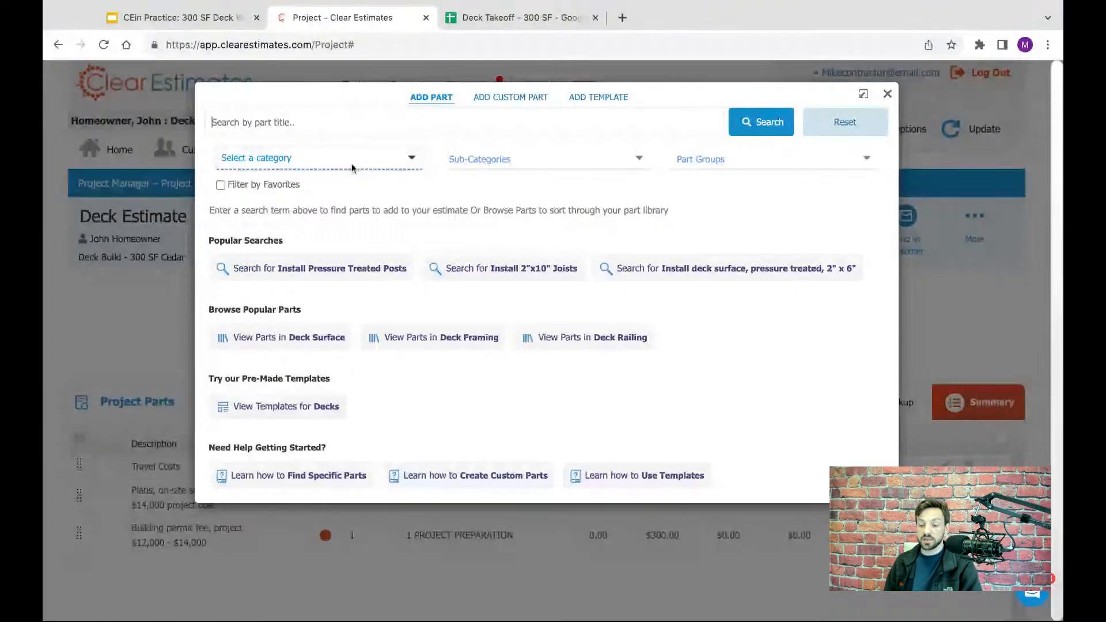
{"action": "left_click", "coordinate": [341, 163]}
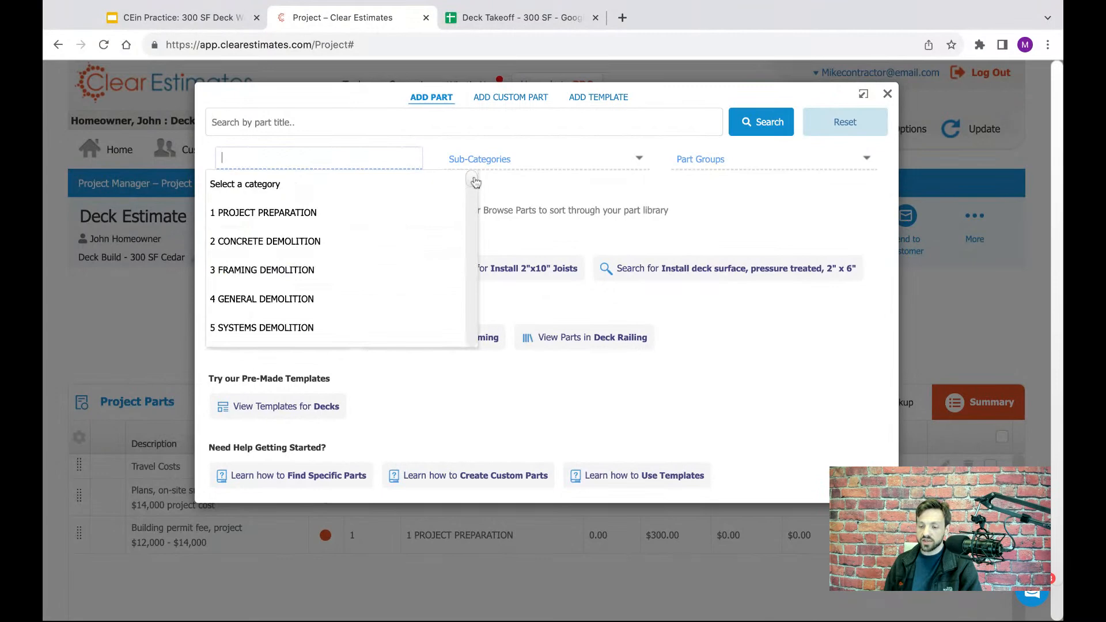
{"action": "scroll", "coordinate": [475, 183], "scroll_direction": "down", "scroll_amount": 5}
{"action": "scroll", "coordinate": [475, 182], "scroll_direction": "up", "scroll_amount": 5}
{"action": "type", "text": "deck"}
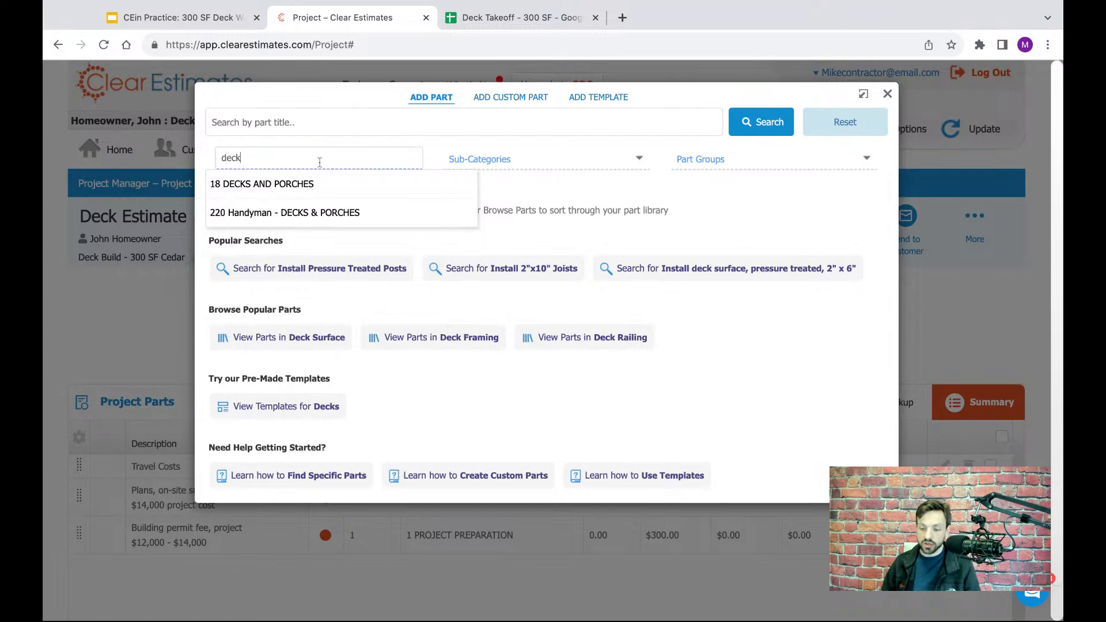
{"action": "left_click_drag", "start_coordinate": [319, 162], "coordinate": [226, 161]}
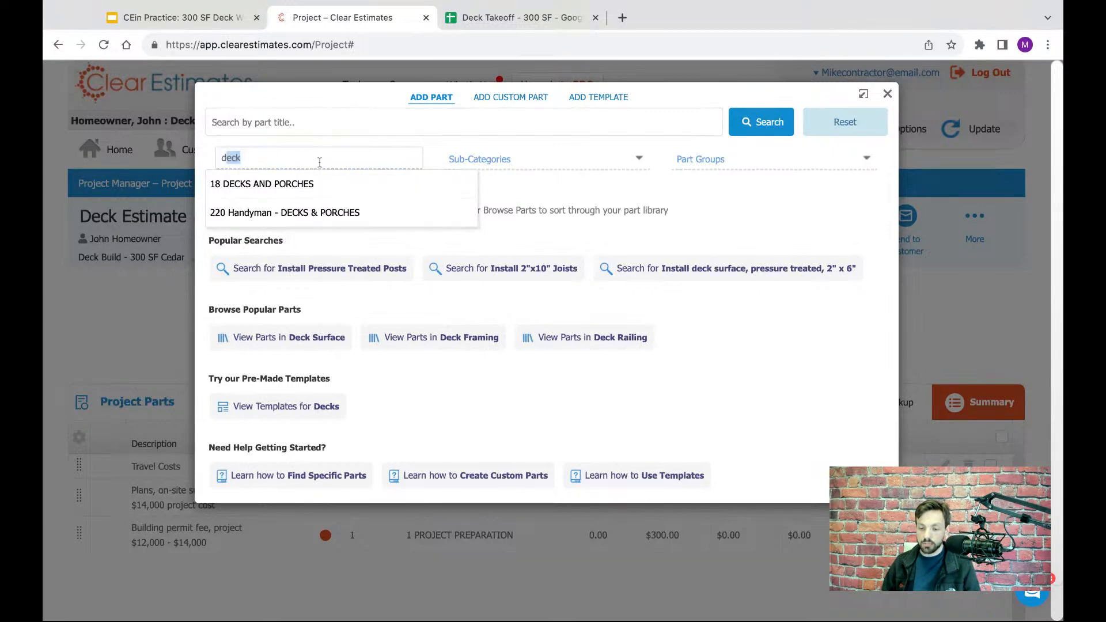
{"action": "left_click", "coordinate": [245, 190]}
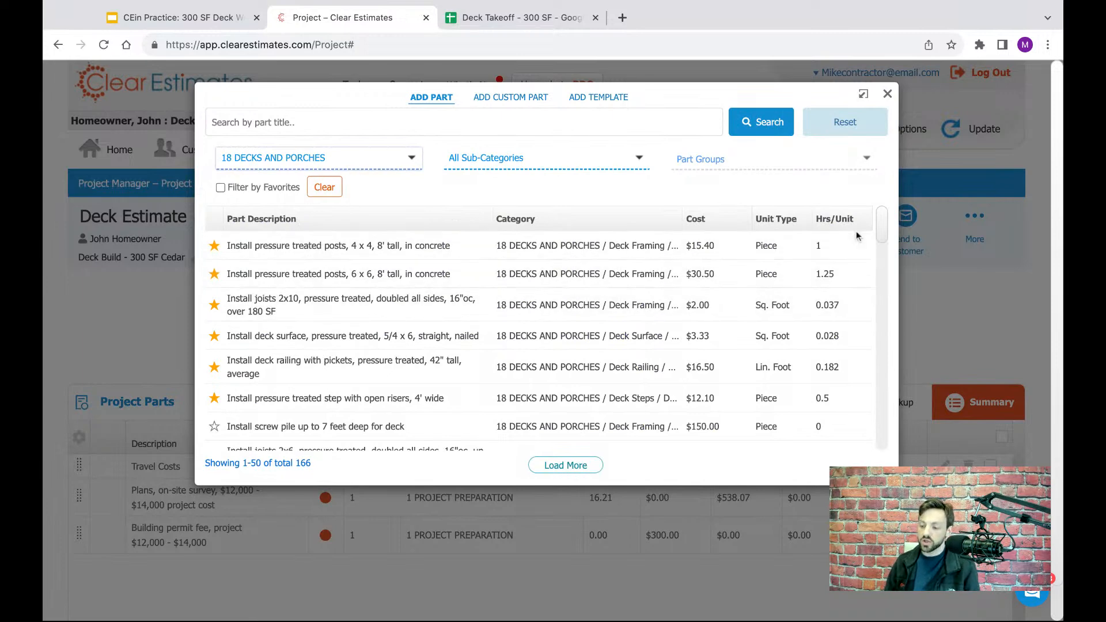
- Narrow the deck parts to the Deck Framing sub-category and the Deck Posts part group
{"action": "scroll", "coordinate": [879, 226], "scroll_direction": "down", "scroll_amount": 5}
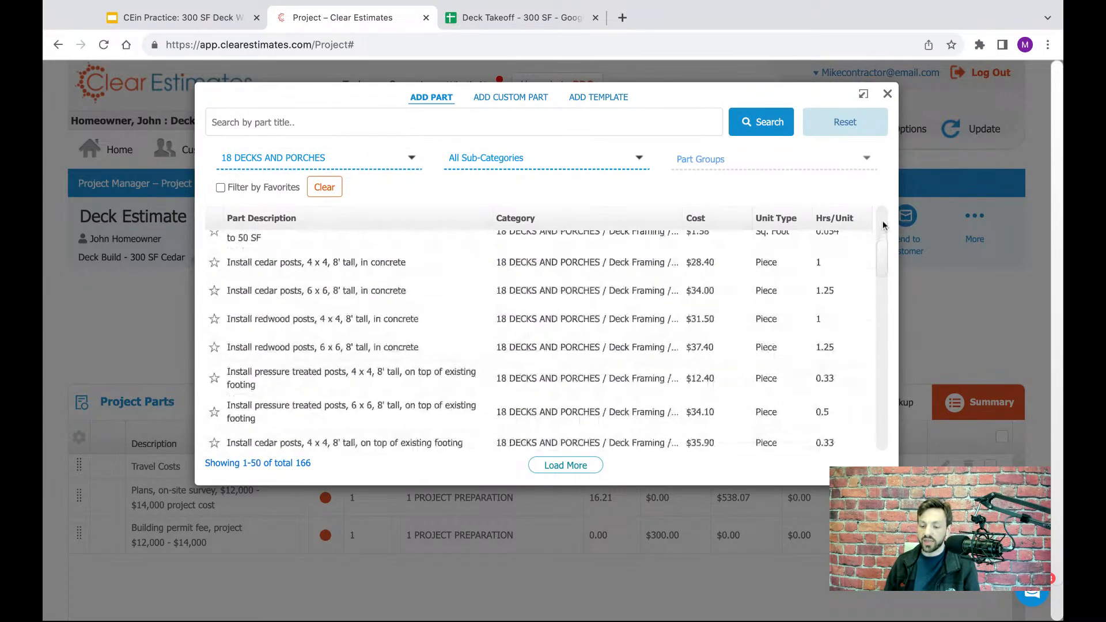
{"action": "scroll", "coordinate": [884, 225], "scroll_direction": "down", "scroll_amount": 2}
{"action": "scroll", "coordinate": [884, 224], "scroll_direction": "up", "scroll_amount": 7}
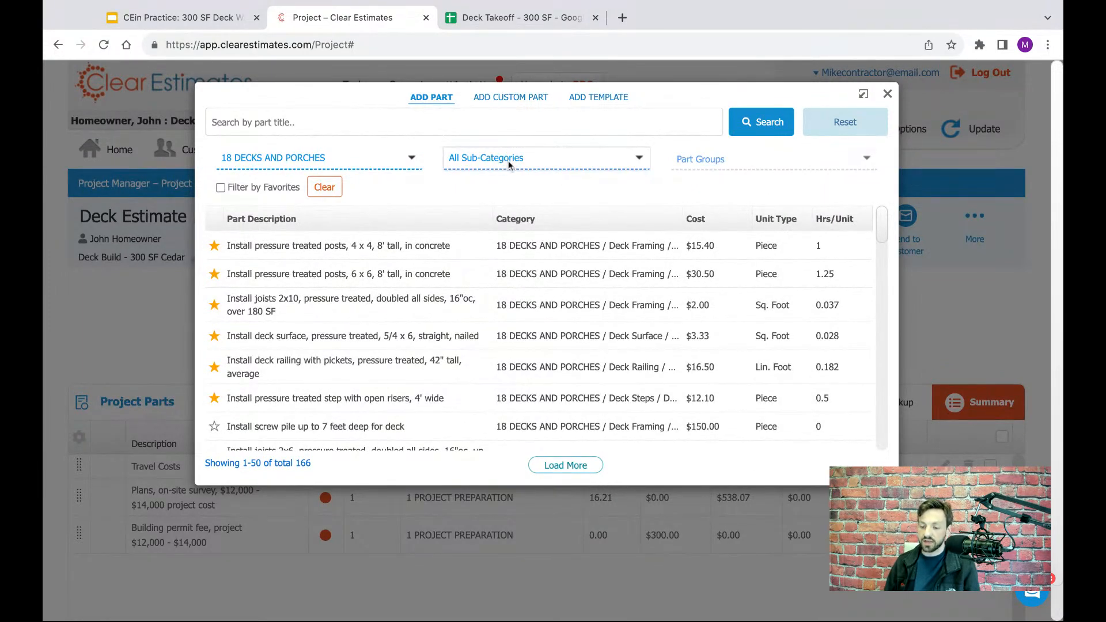
{"action": "left_click", "coordinate": [508, 160]}
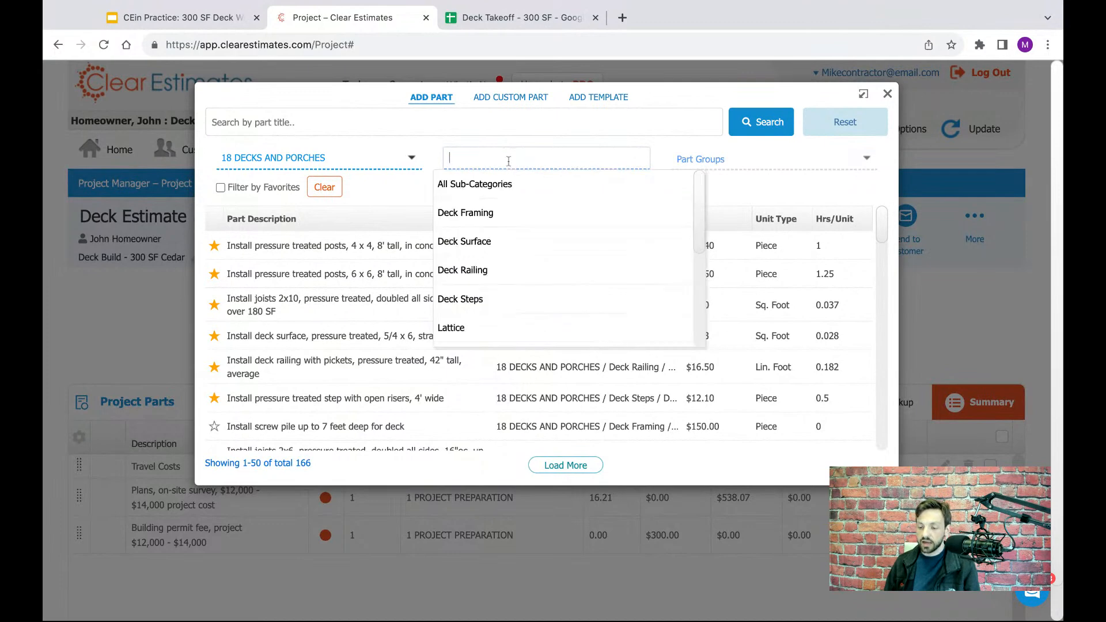
{"action": "left_click", "coordinate": [490, 214]}
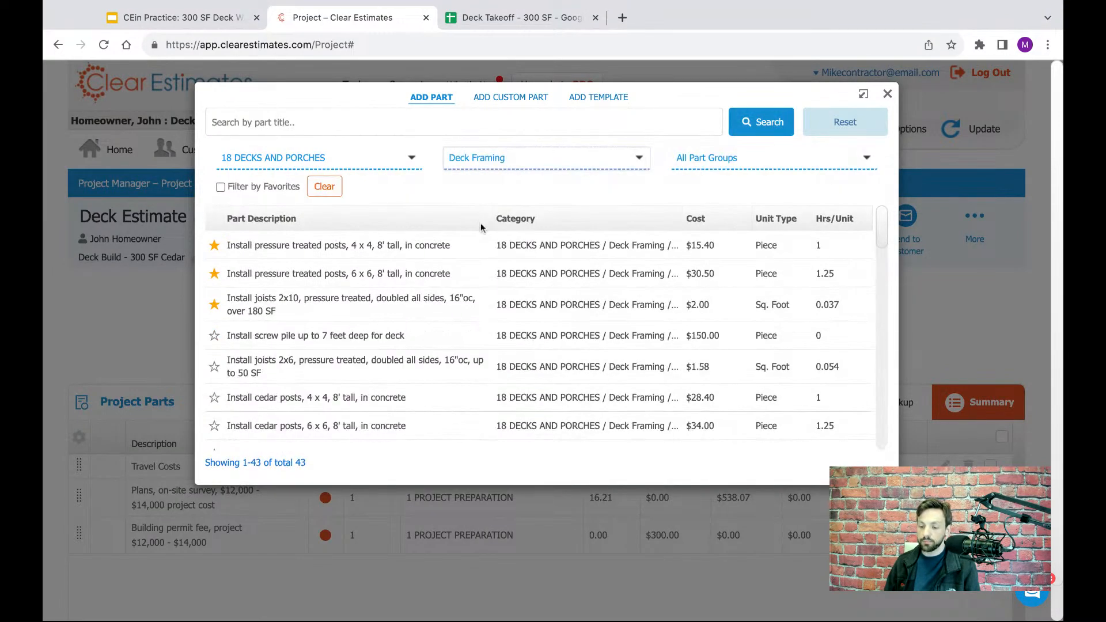
{"action": "left_click", "coordinate": [703, 164]}
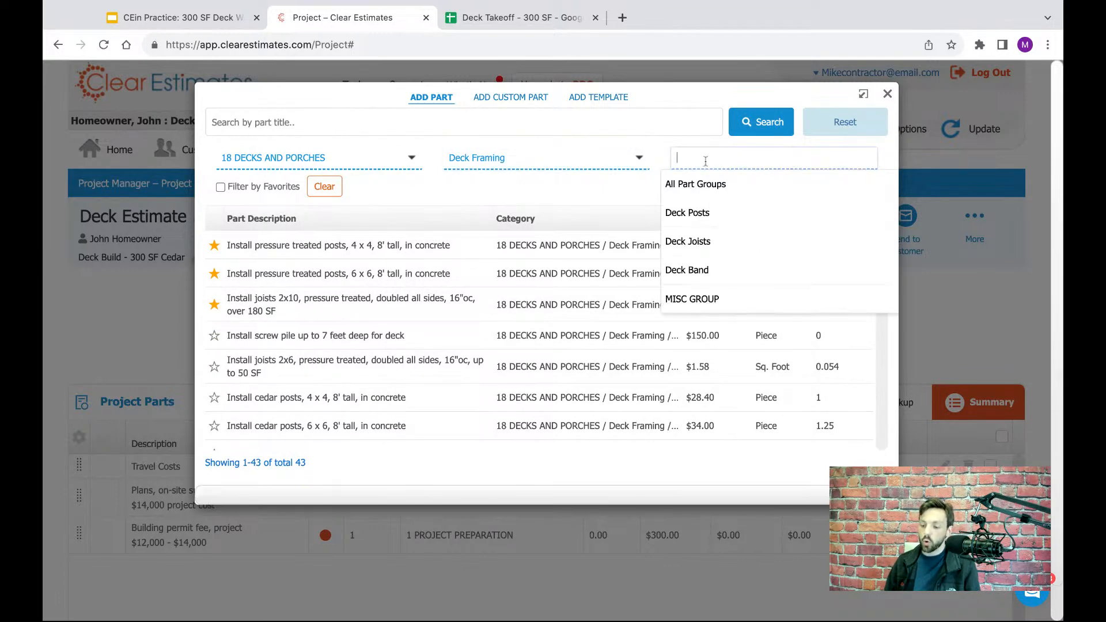
{"action": "left_click", "coordinate": [683, 221]}
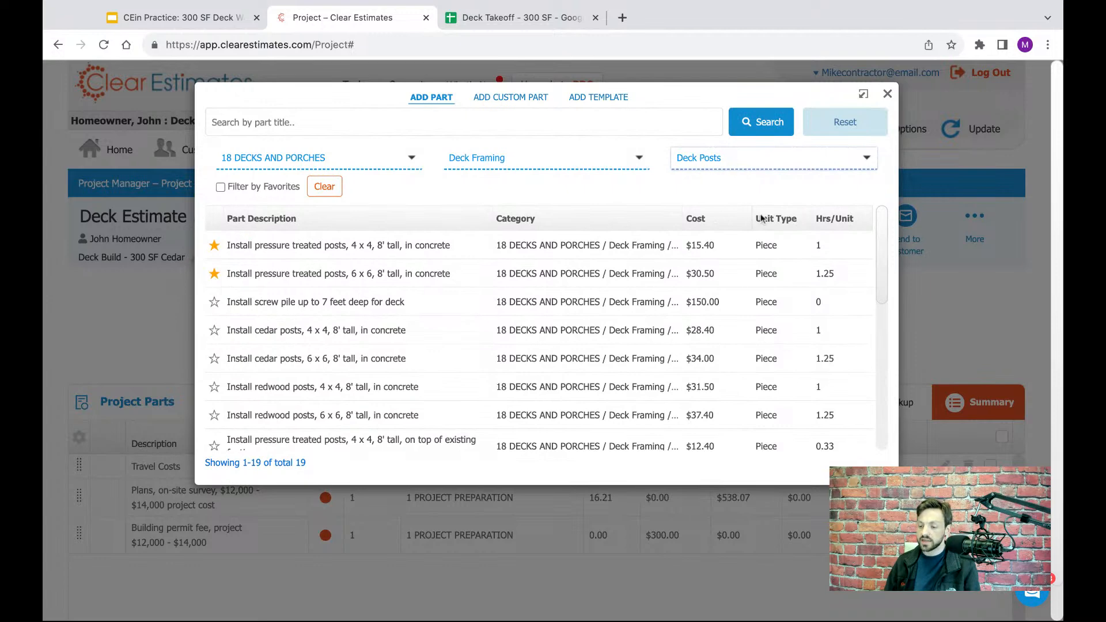
- Find the footing parts among the deck posts and compare the 36", 10" tube part with the Deck Takeoff's footing and tube-filling rows
{"action": "scroll", "coordinate": [881, 237], "scroll_direction": "down", "scroll_amount": 2}
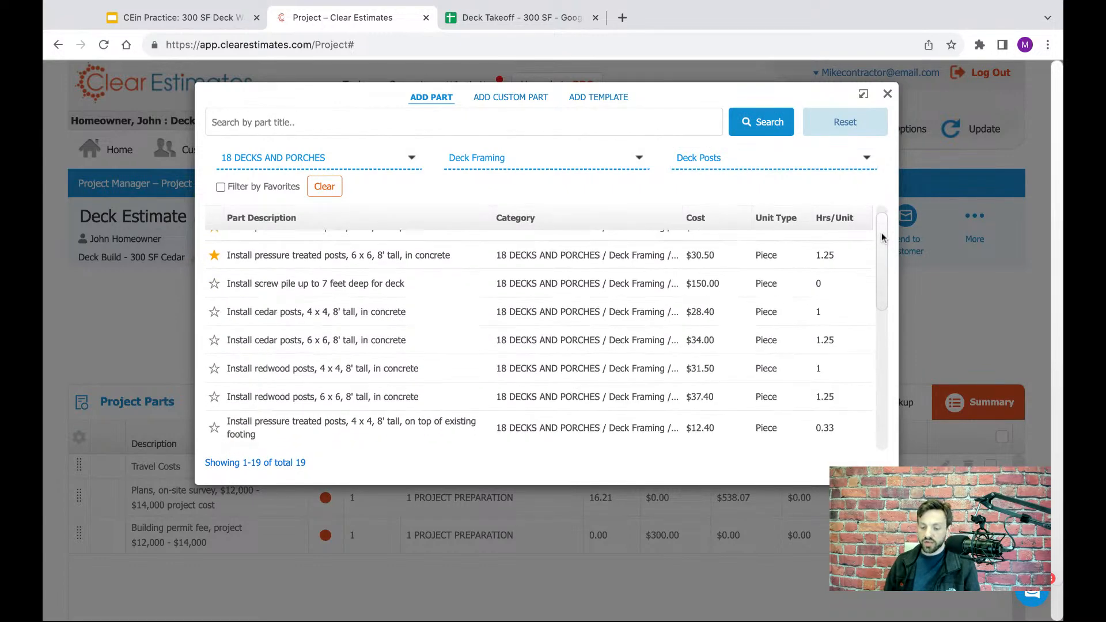
{"action": "scroll", "coordinate": [881, 238], "scroll_direction": "down", "scroll_amount": 3}
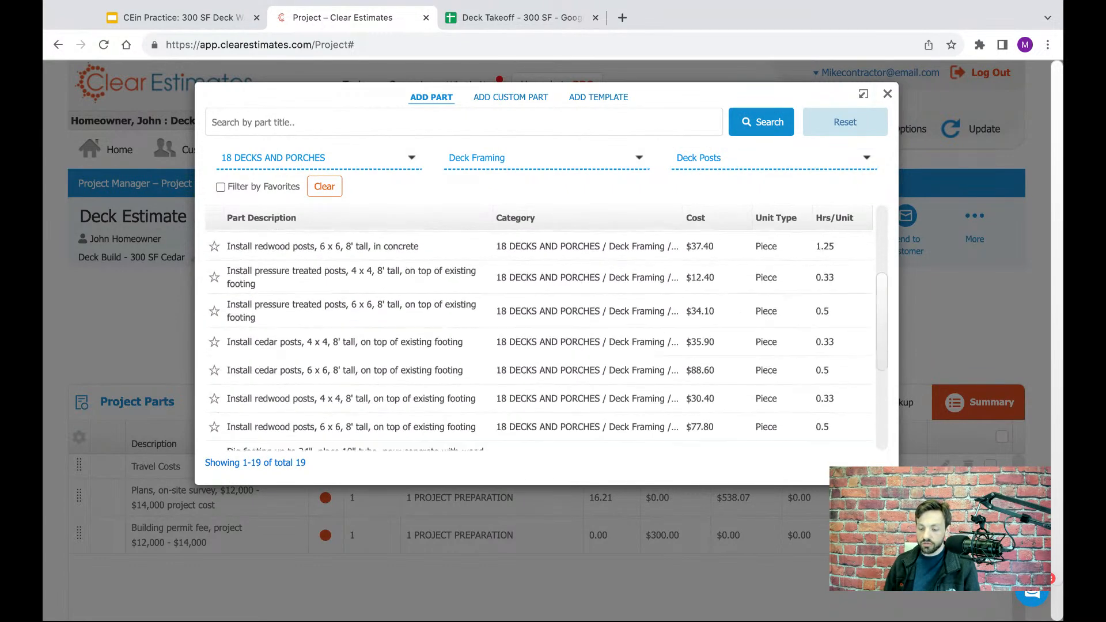
{"action": "scroll", "coordinate": [539, 340], "scroll_direction": "down", "scroll_amount": 3}
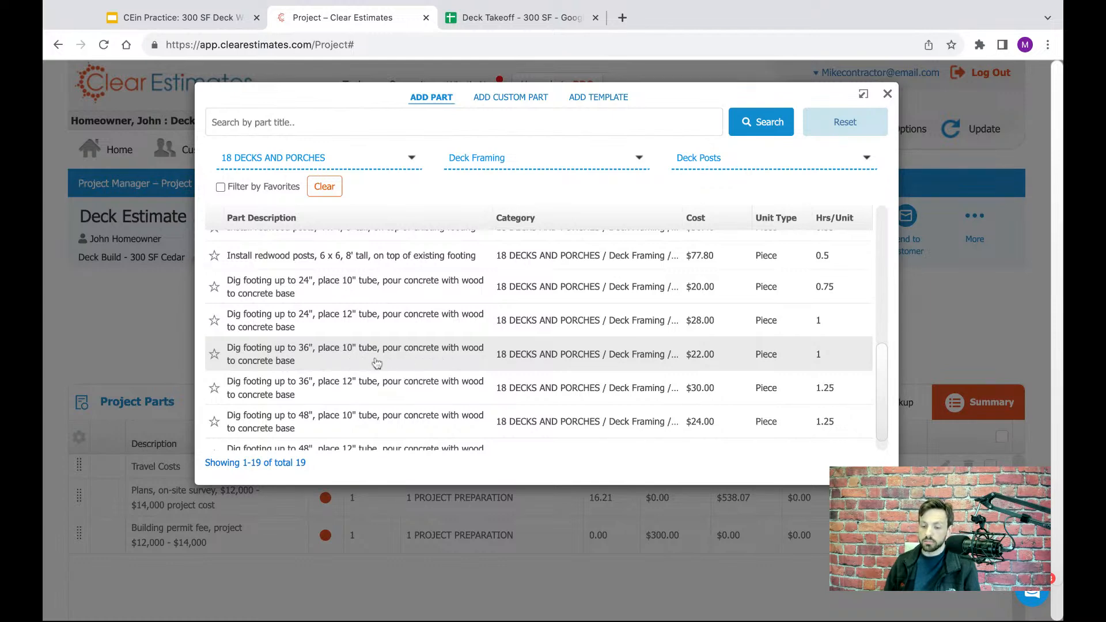
{"action": "left_click", "coordinate": [499, 20]}
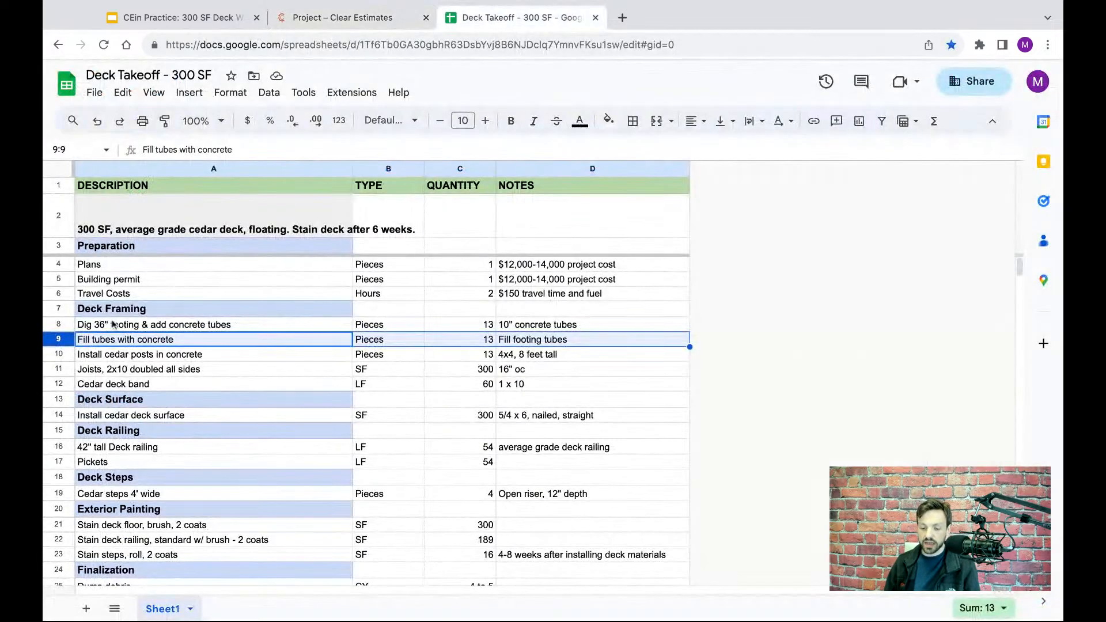
{"action": "left_click", "coordinate": [59, 326]}
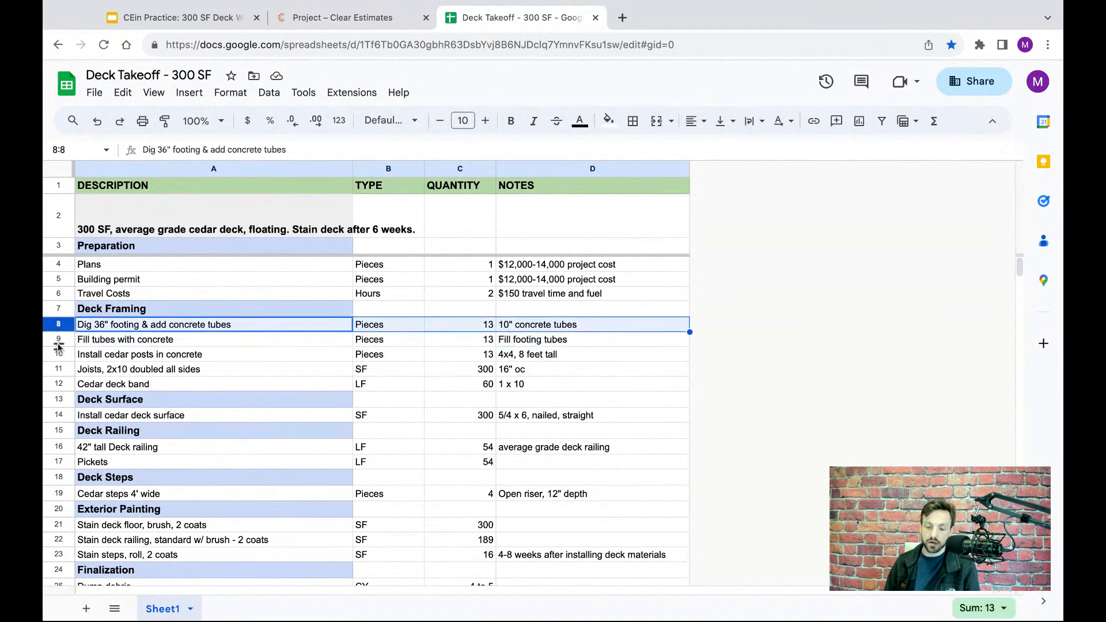
{"action": "left_click", "coordinate": [58, 341]}
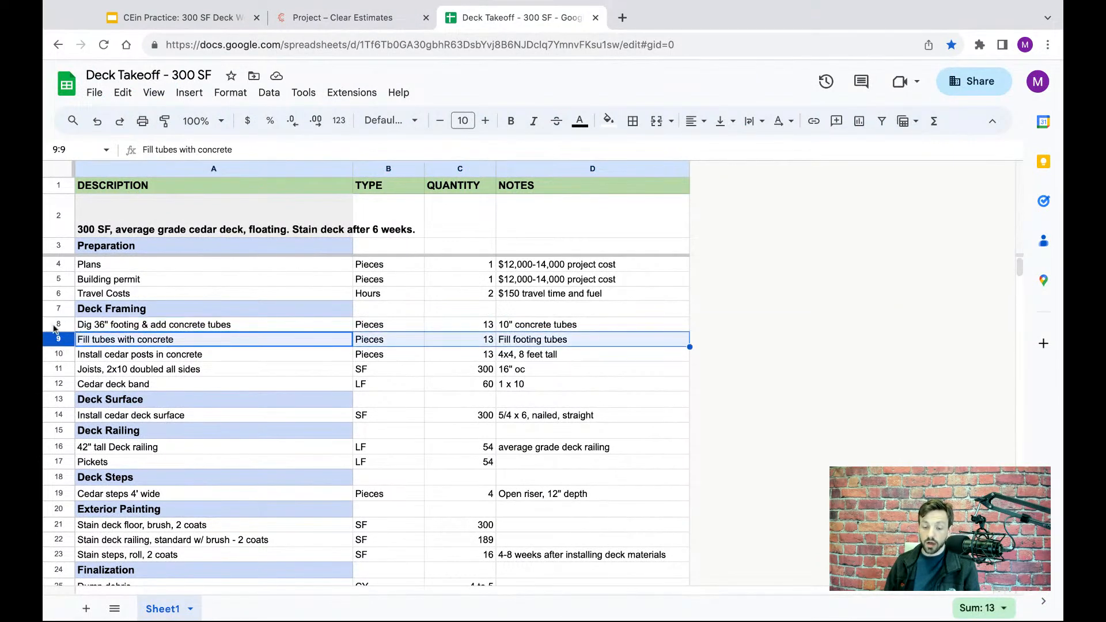
{"action": "left_click", "coordinate": [57, 325]}
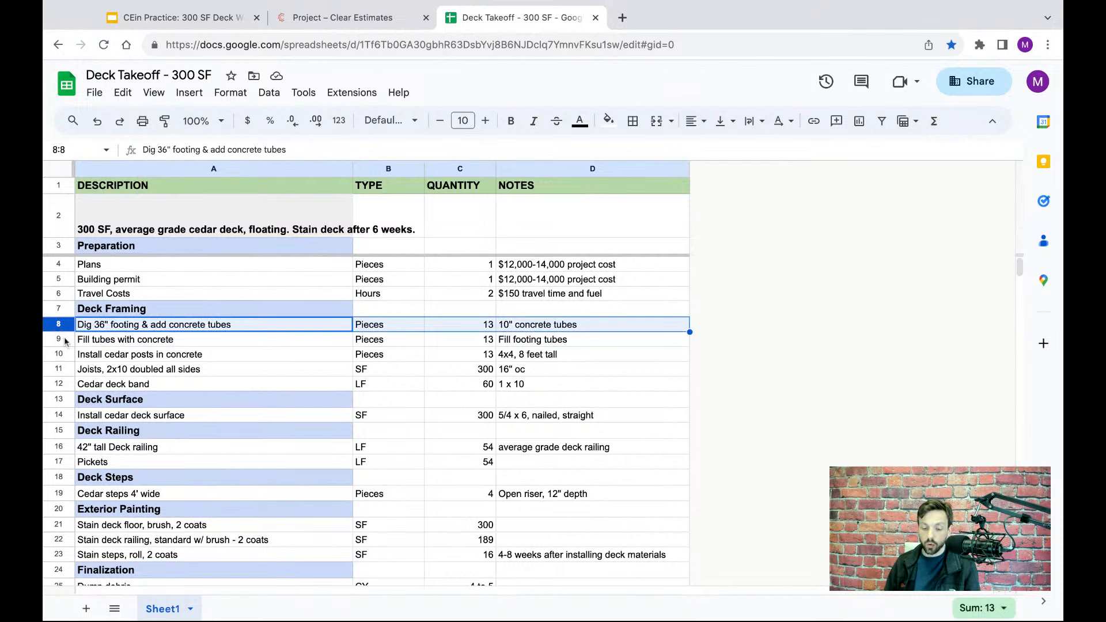
{"action": "left_click", "coordinate": [59, 342]}
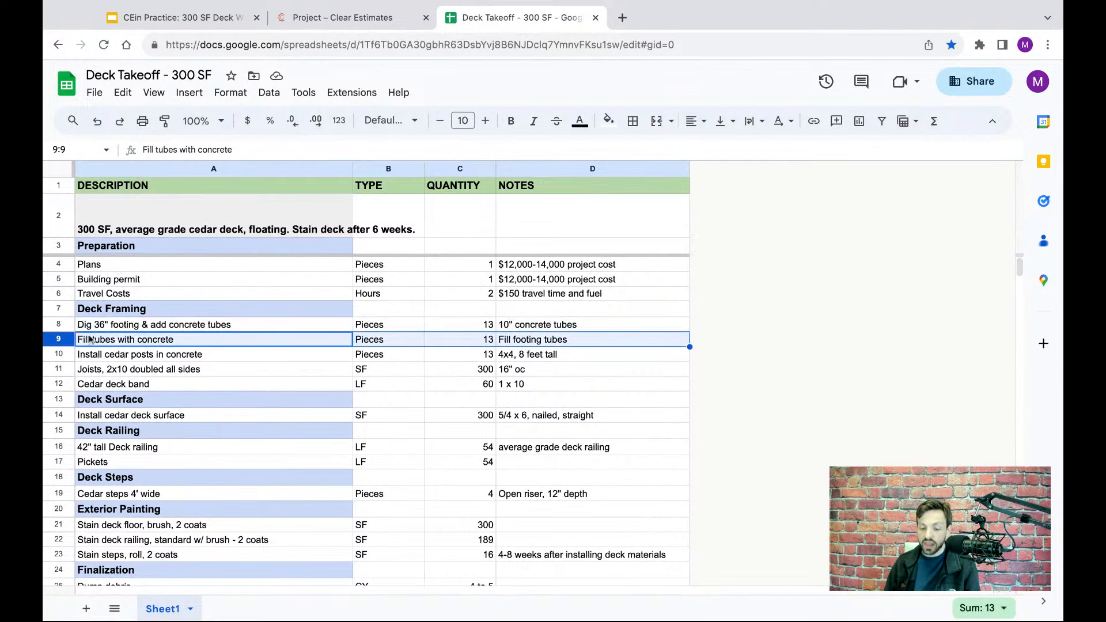
- Open the part for digging footings up to 36" with a 10" tube and check its quantity in the Deck Takeoff spreadsheet
{"action": "left_click", "coordinate": [357, 26]}
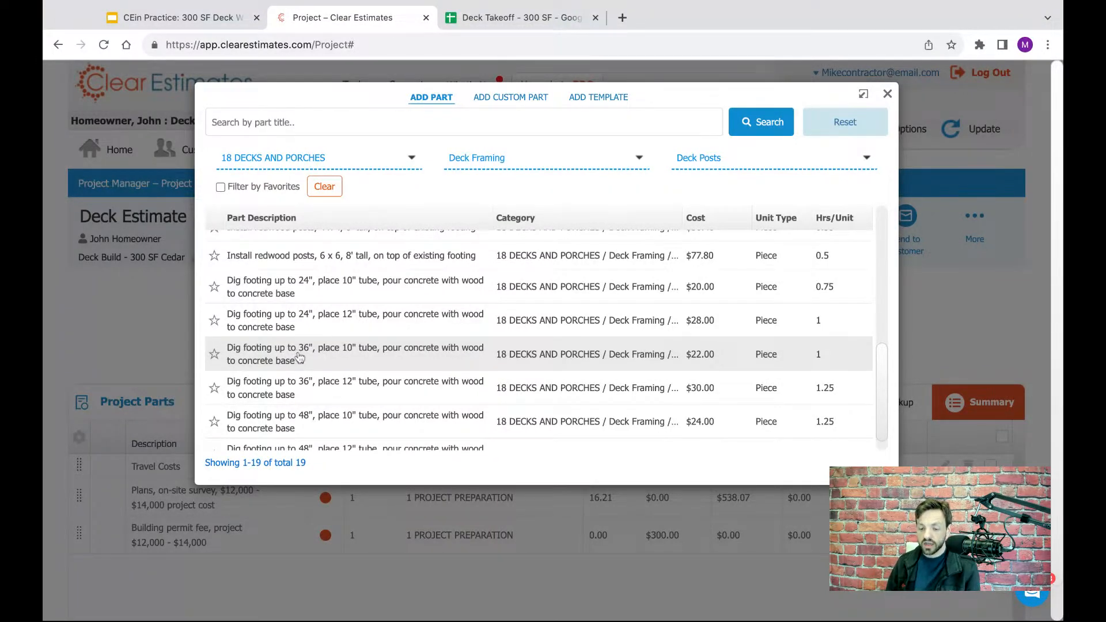
{"action": "left_click", "coordinate": [299, 358]}
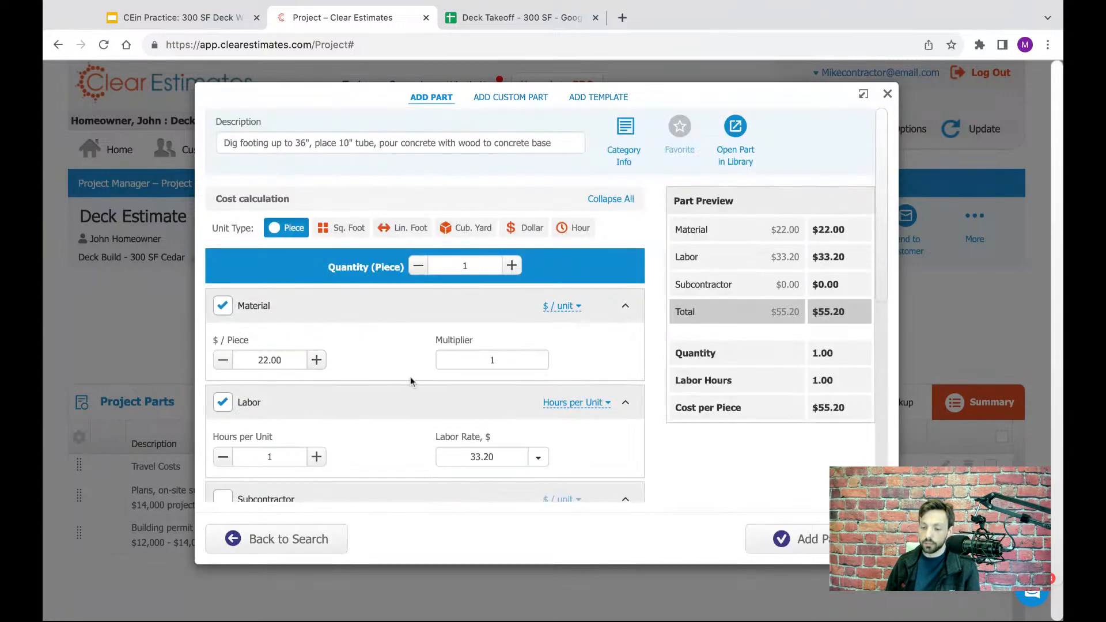
{"action": "left_click", "coordinate": [482, 17]}
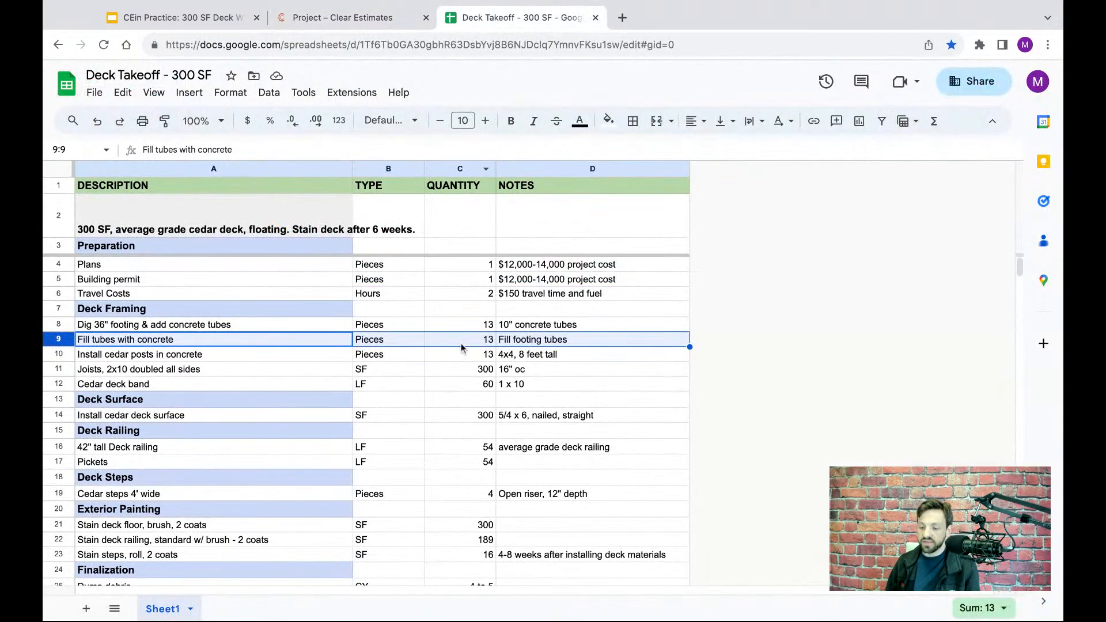
{"action": "left_click", "coordinate": [488, 326]}
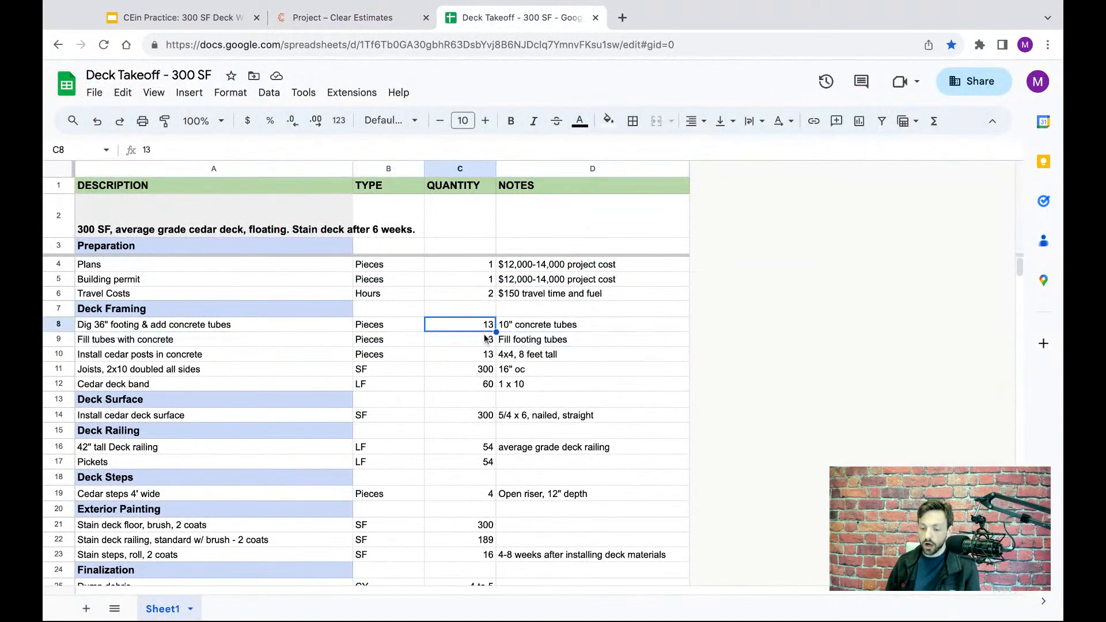
{"action": "left_click", "coordinate": [487, 341]}
{"action": "left_click", "coordinate": [490, 327]}
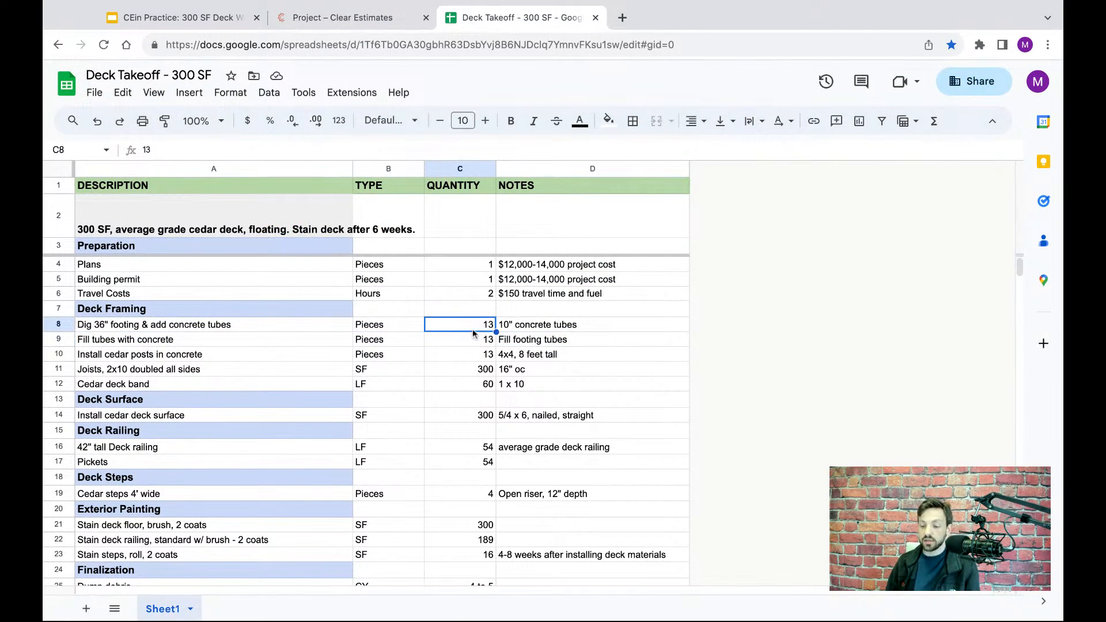
- Set the 36", 10" tube footing part's quantity to 13 pieces in Clear Estimates and add it to the project
{"action": "left_click", "coordinate": [336, 18]}
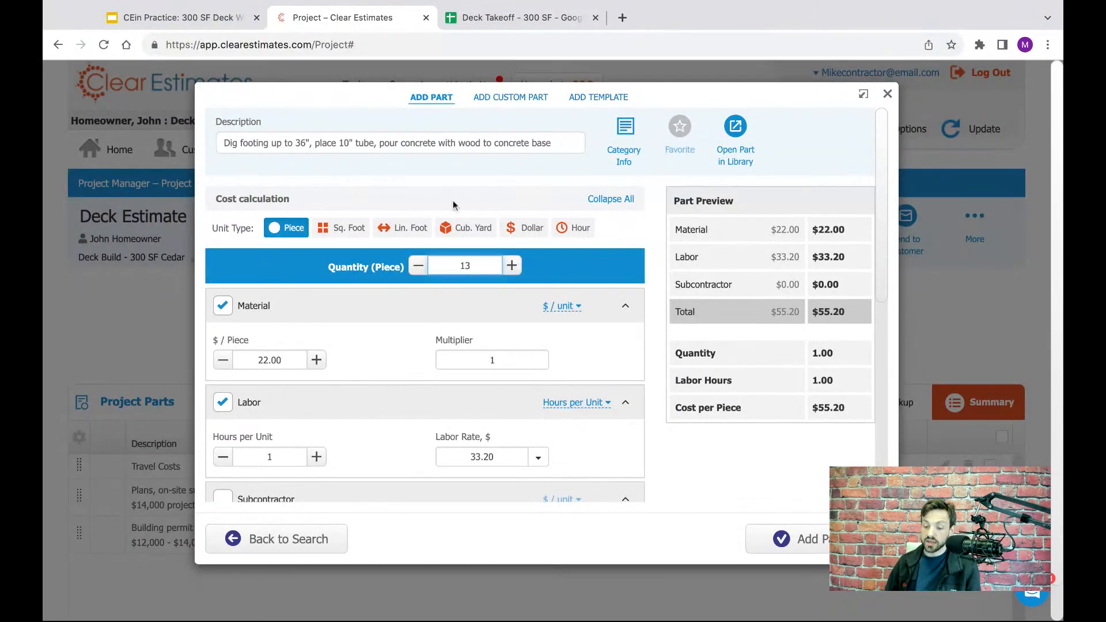
{"action": "left_click", "coordinate": [600, 269]}
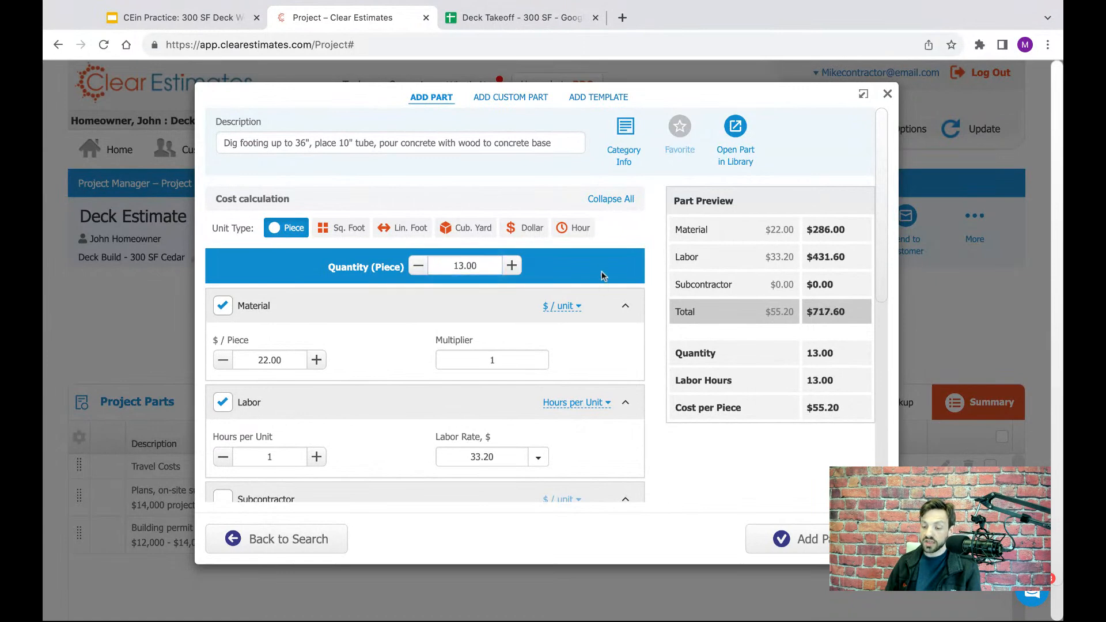
{"action": "double_click", "coordinate": [478, 264]}
{"action": "left_click", "coordinate": [627, 307]}
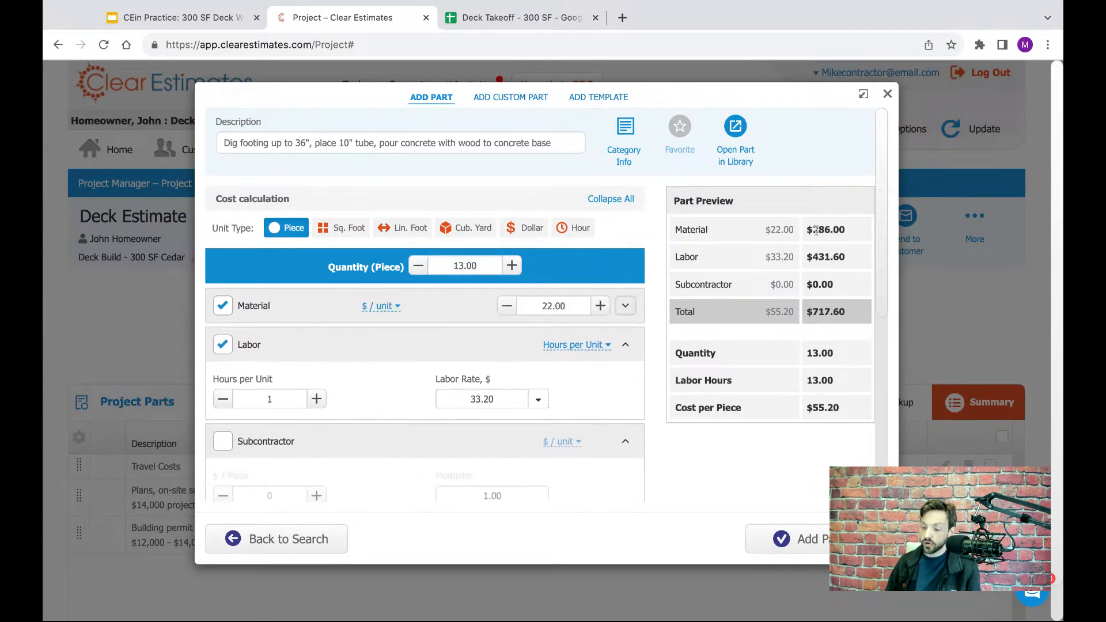
{"action": "left_click", "coordinate": [620, 307]}
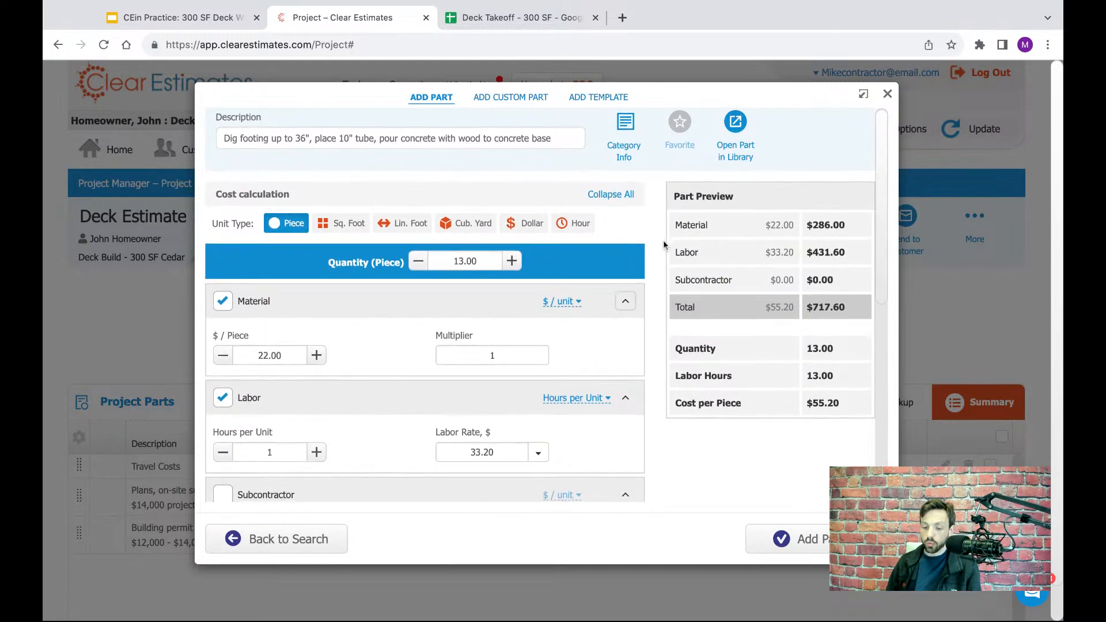
{"action": "scroll", "coordinate": [663, 245], "scroll_direction": "down", "scroll_amount": 1}
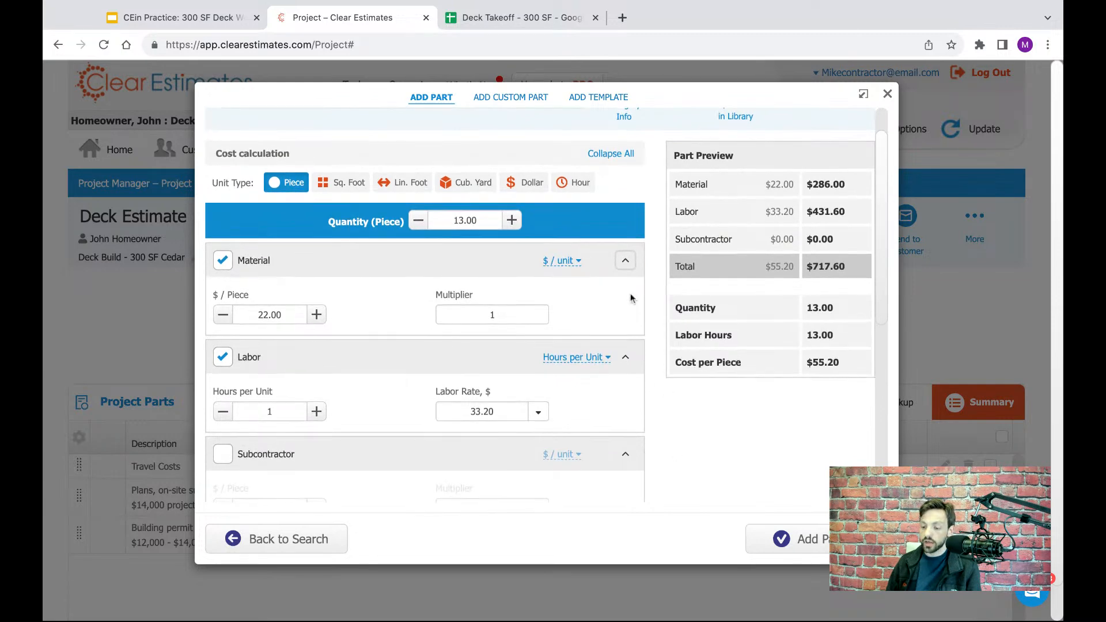
{"action": "scroll", "coordinate": [631, 298], "scroll_direction": "up", "scroll_amount": 1}
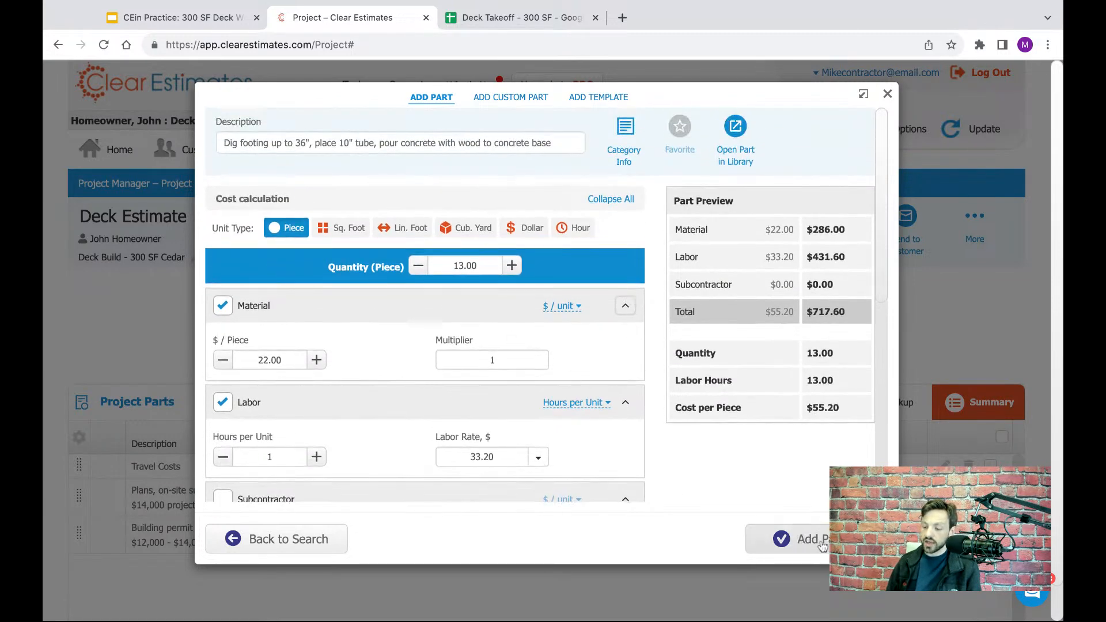
{"action": "left_click", "coordinate": [804, 544]}
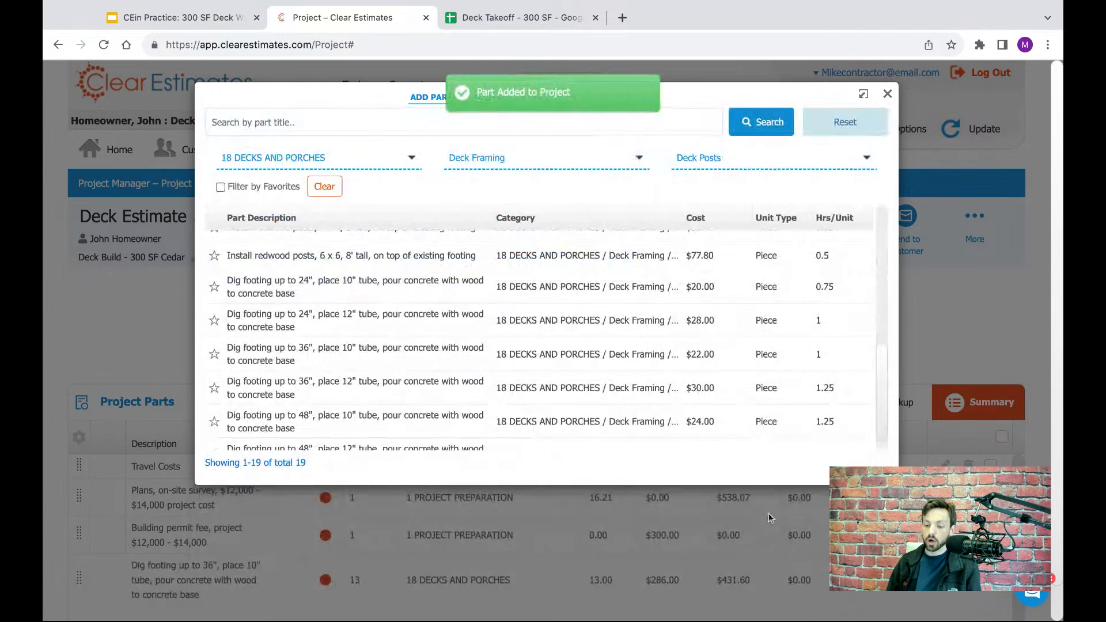
- Check the cedar posts row in the Deck Takeoff spreadsheet and return to the Clear Estimates part list
{"action": "left_click", "coordinate": [495, 23]}
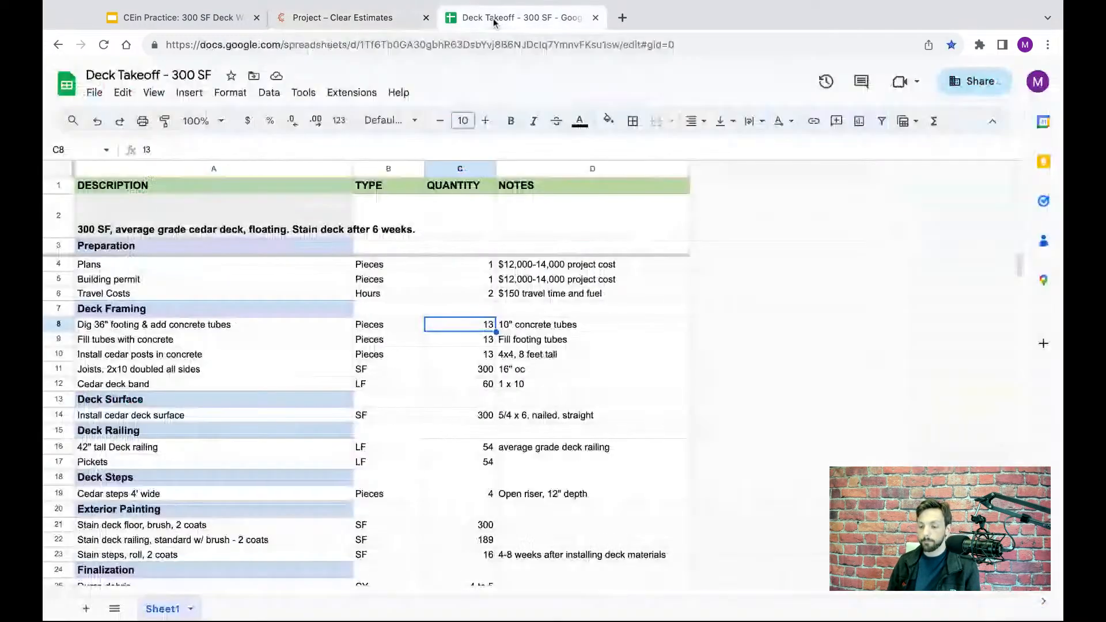
{"action": "left_click", "coordinate": [58, 357]}
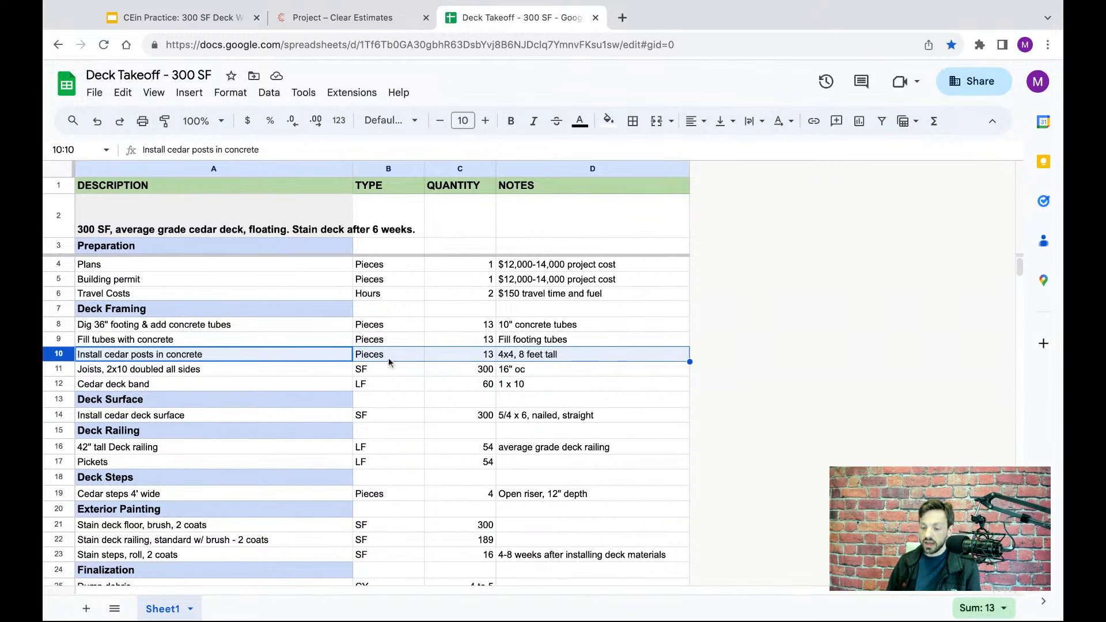
{"action": "left_click", "coordinate": [369, 16]}
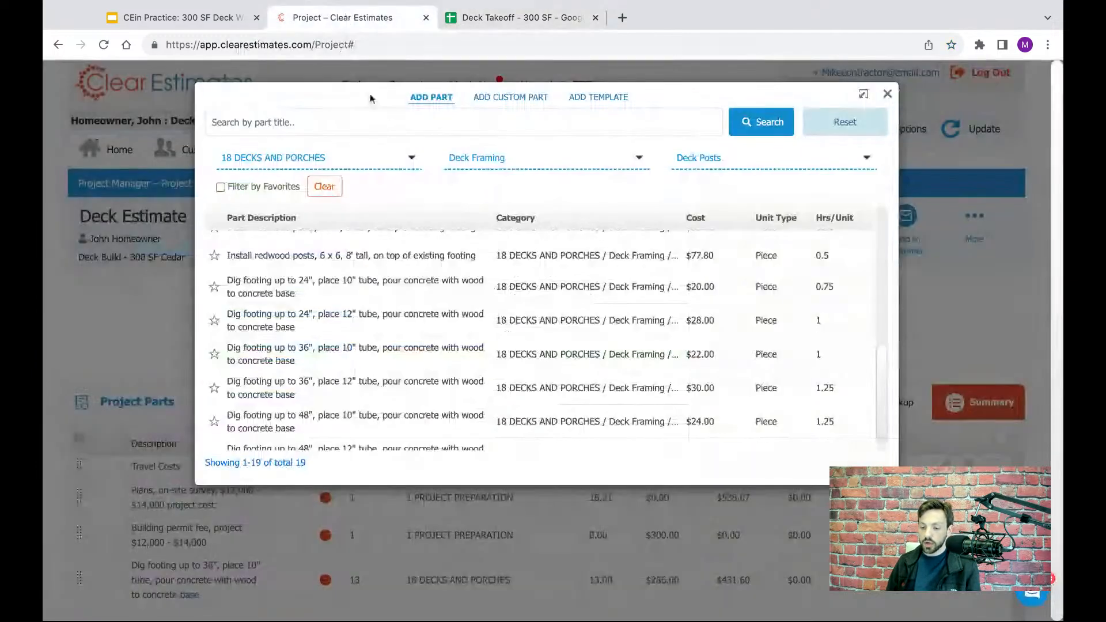
- Add 13 pieces of the part "Install cedar posts, 4 x 4, 8' tall, on top of existing footing" to the project
{"action": "scroll", "coordinate": [466, 311], "scroll_direction": "up", "scroll_amount": 2}
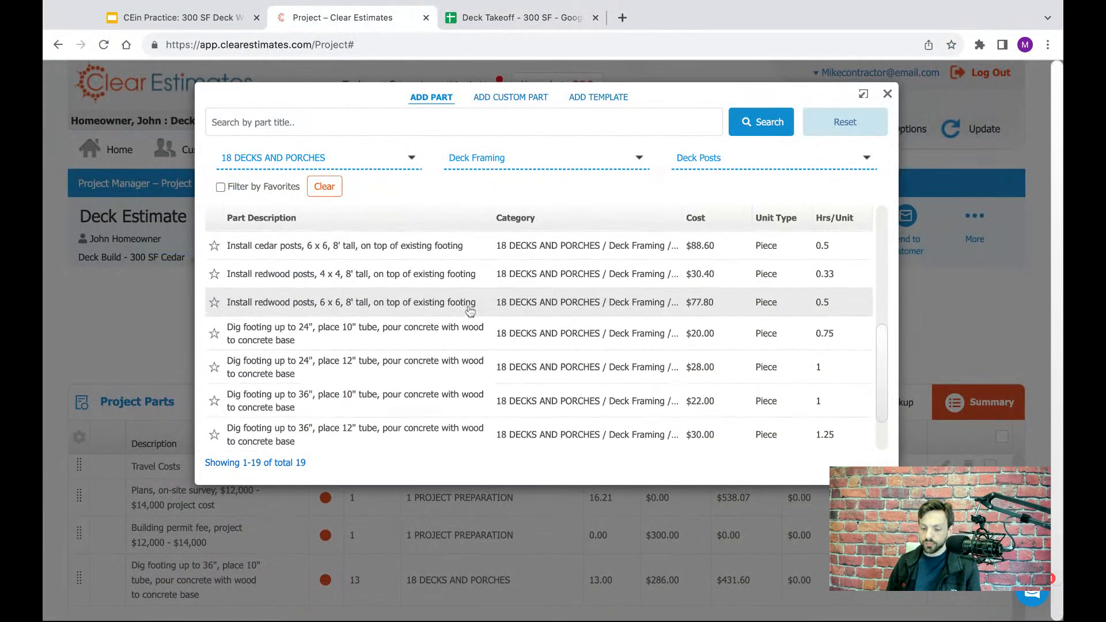
{"action": "scroll", "coordinate": [414, 331], "scroll_direction": "up", "scroll_amount": 2}
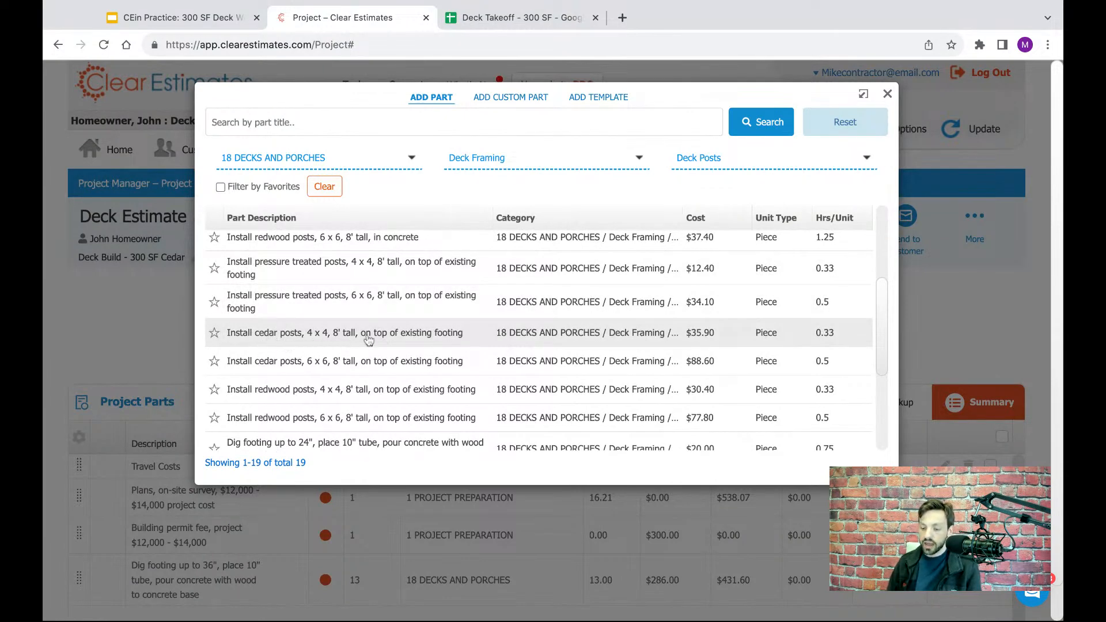
{"action": "left_click", "coordinate": [370, 340]}
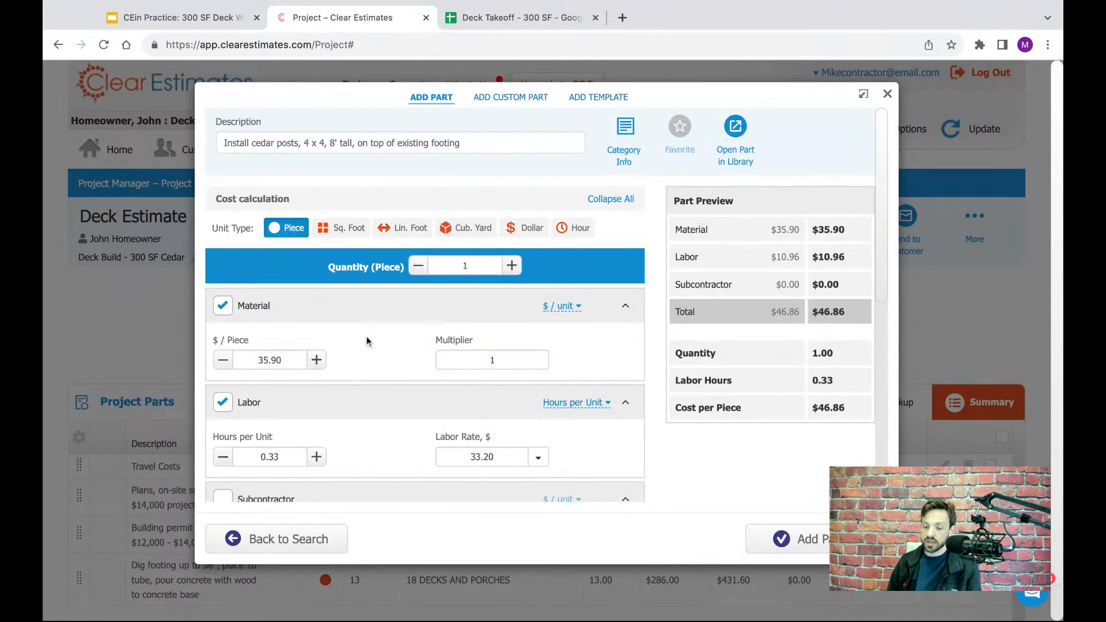
{"action": "left_click", "coordinate": [479, 264]}
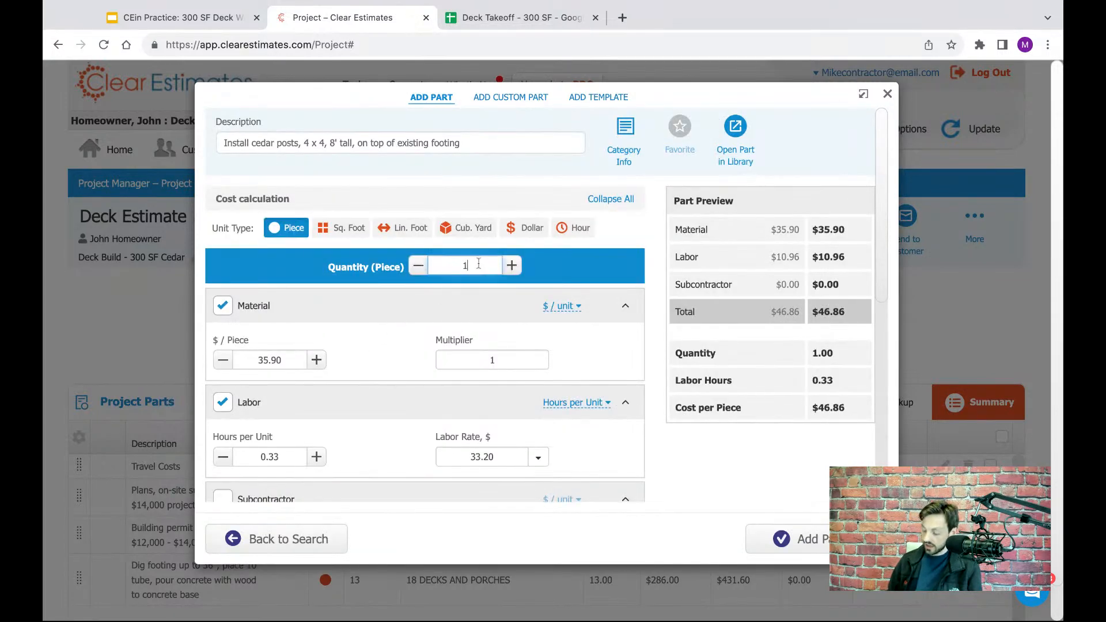
{"action": "type", "text": "3"}
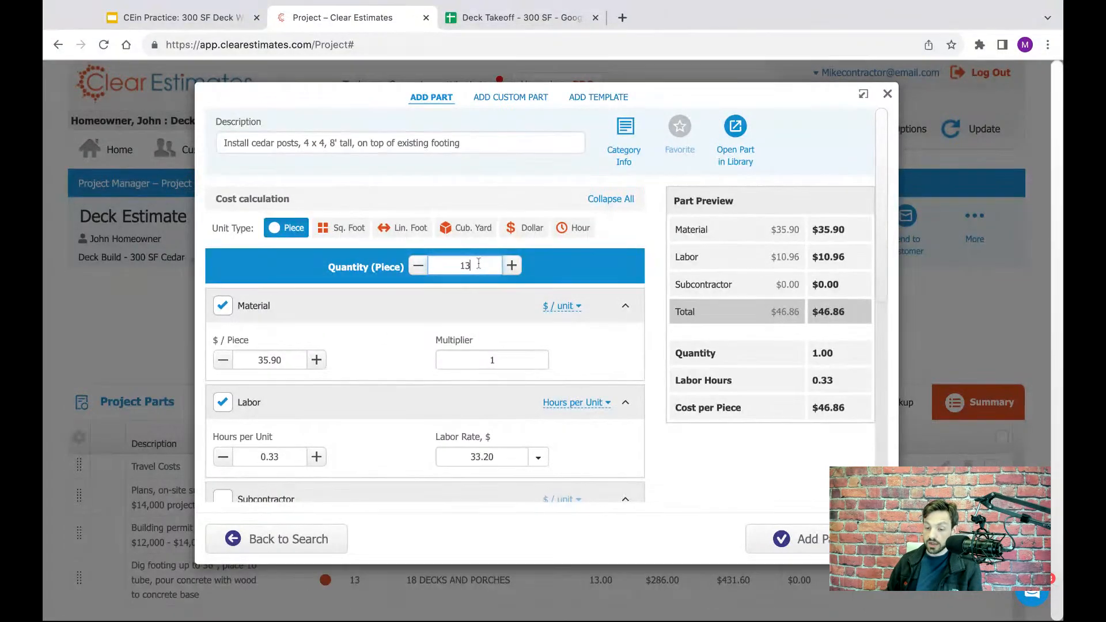
{"action": "left_click", "coordinate": [603, 263]}
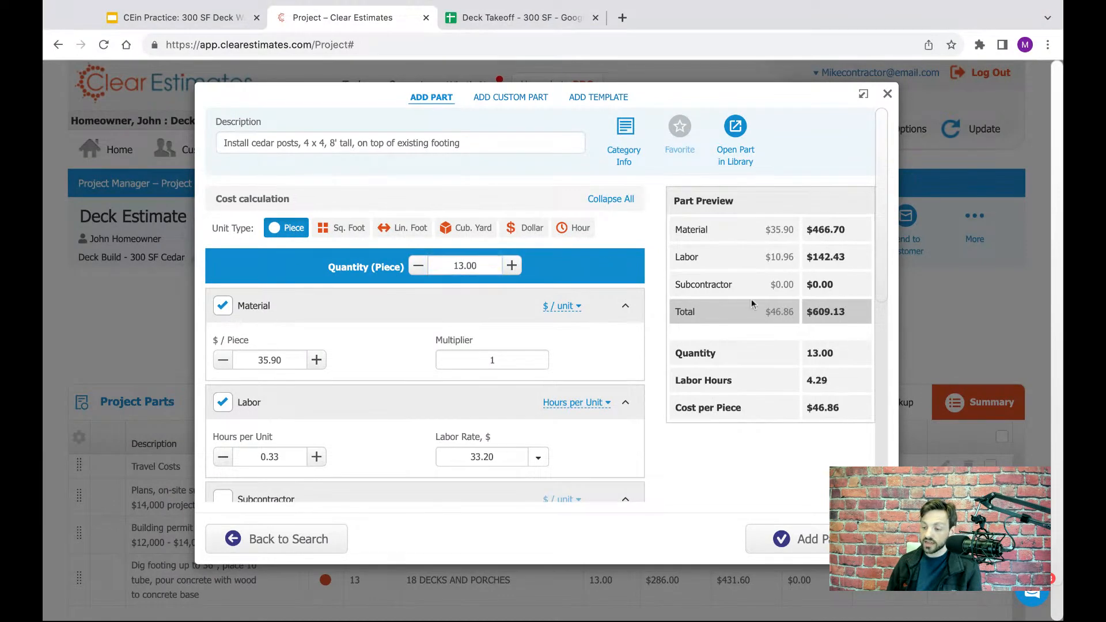
{"action": "left_click", "coordinate": [824, 534]}
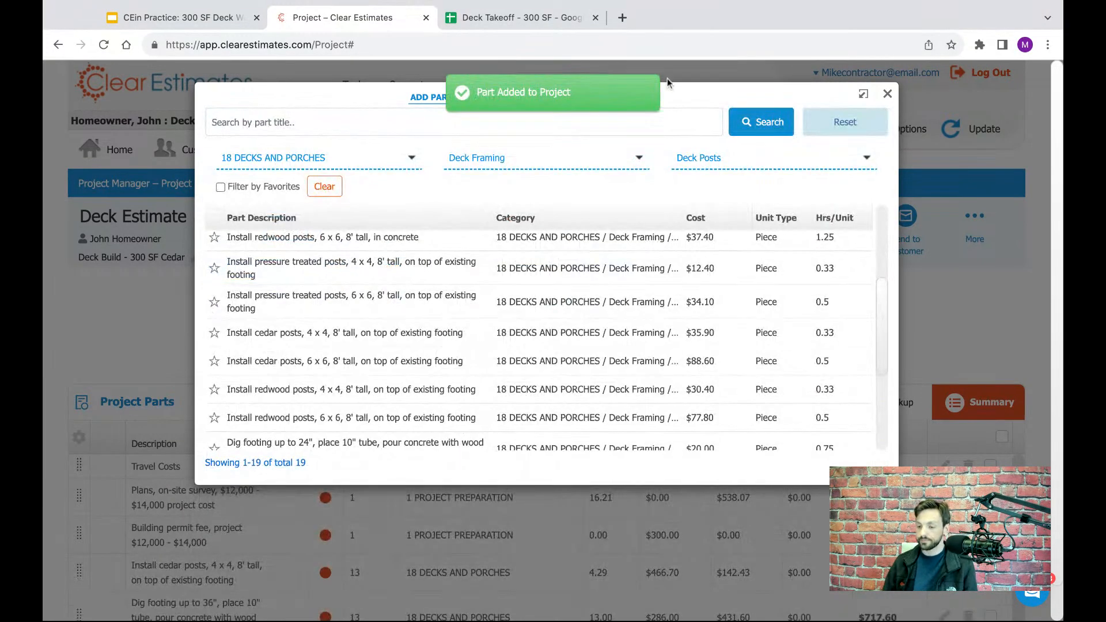
- Check the doubled 2x10 joists row in the Deck Takeoff spreadsheet and return to the Clear Estimates part list
{"action": "left_click", "coordinate": [491, 18]}
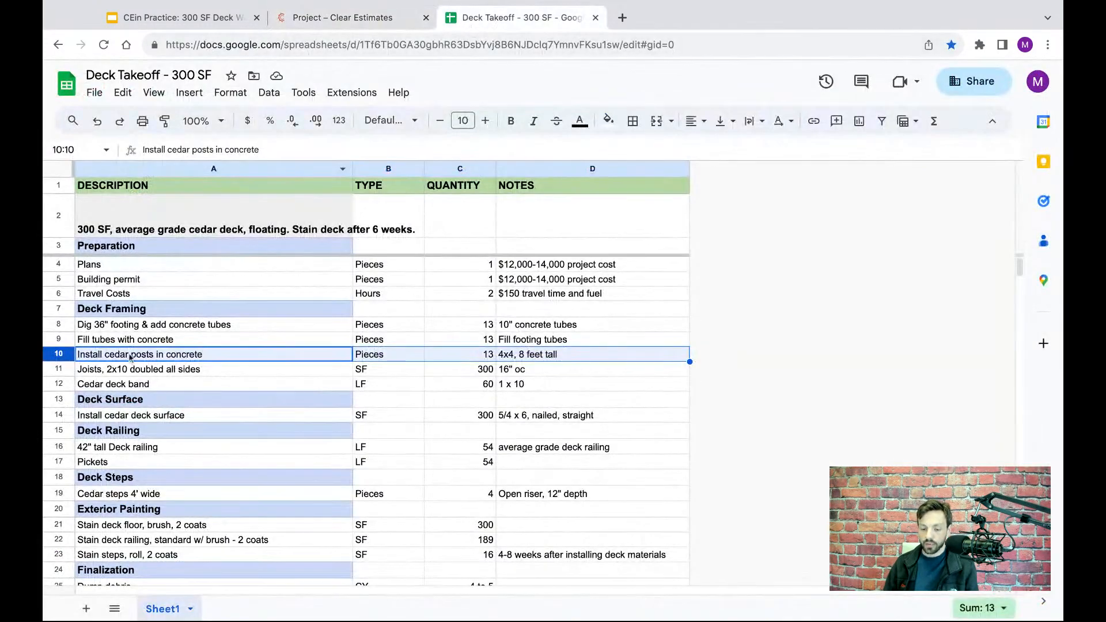
{"action": "left_click", "coordinate": [58, 369]}
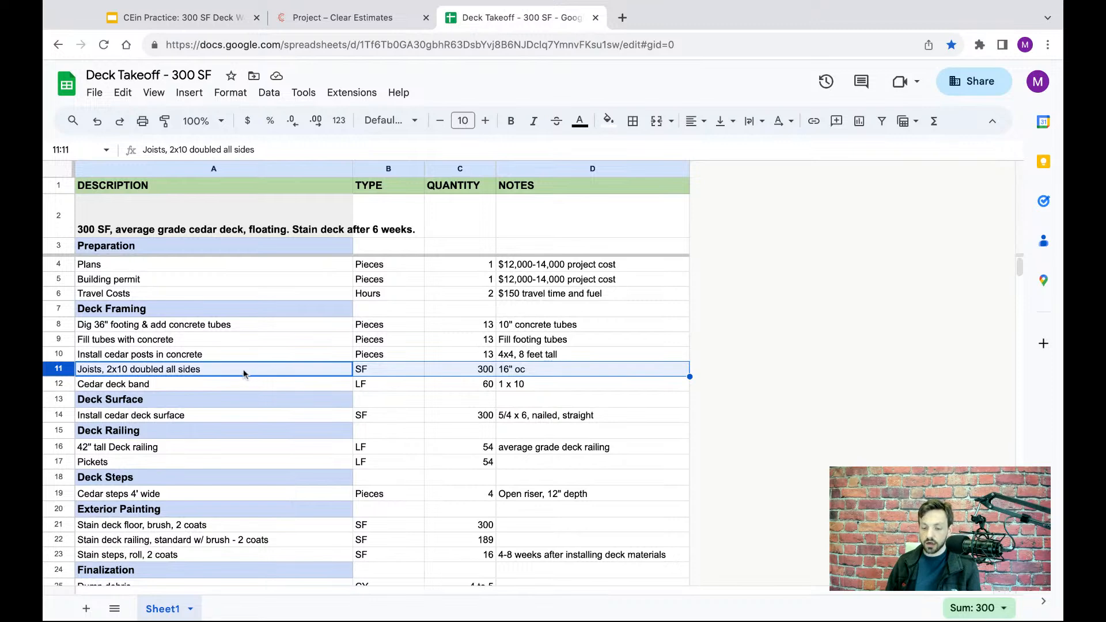
{"action": "left_click", "coordinate": [386, 22]}
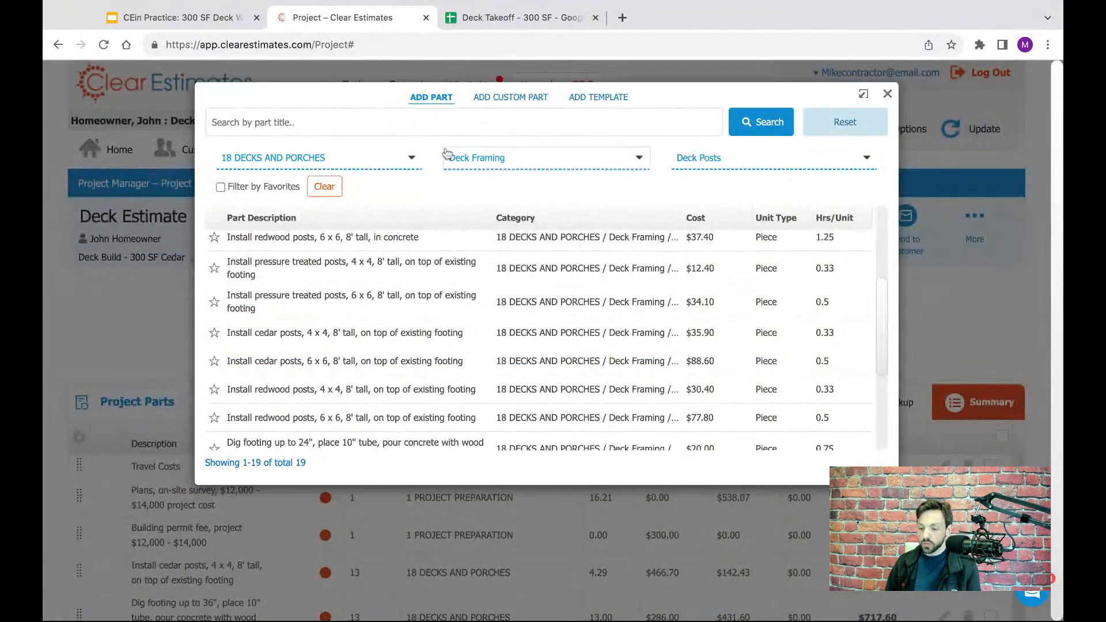
- Keep the Deck Framing sub-category, switch the part group to Deck Joists, and look through the joist parts
{"action": "left_click", "coordinate": [490, 161]}
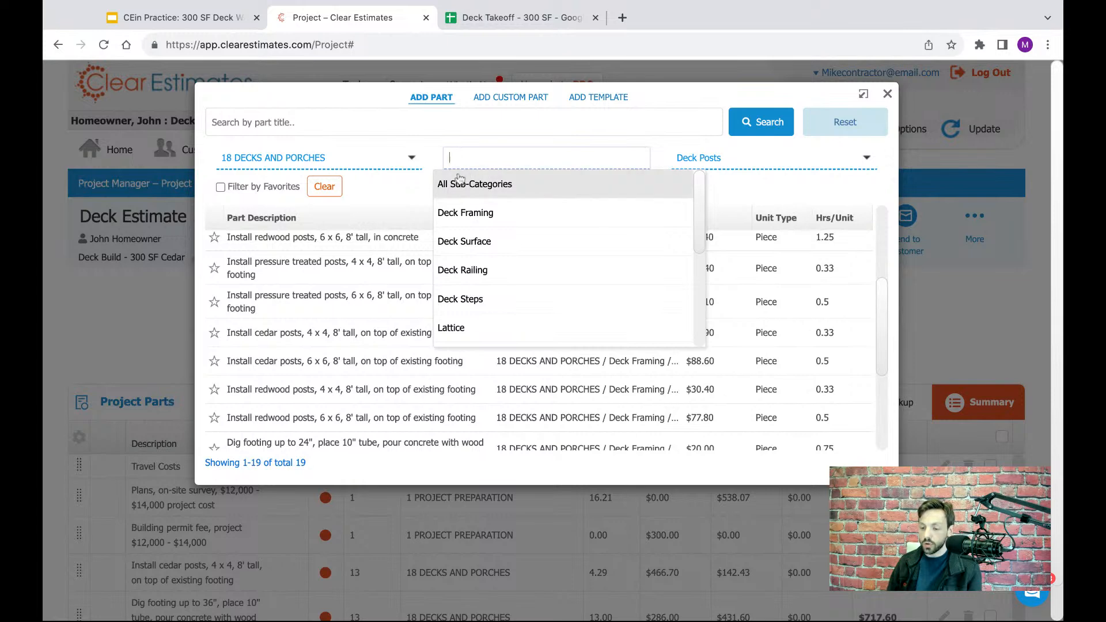
{"action": "left_click", "coordinate": [590, 136]}
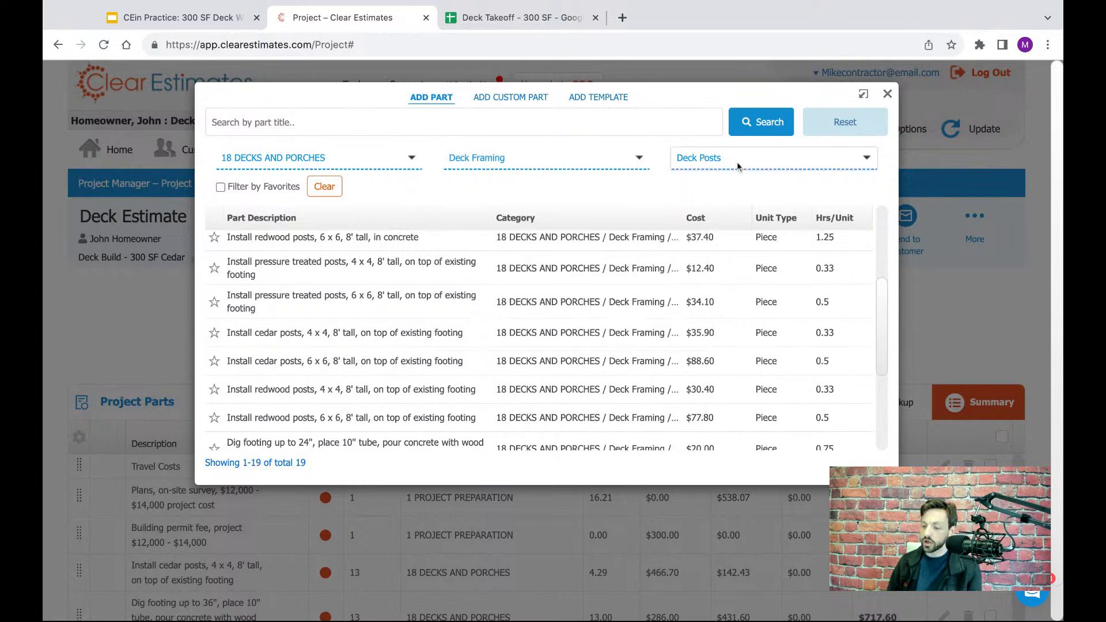
{"action": "left_click", "coordinate": [718, 162]}
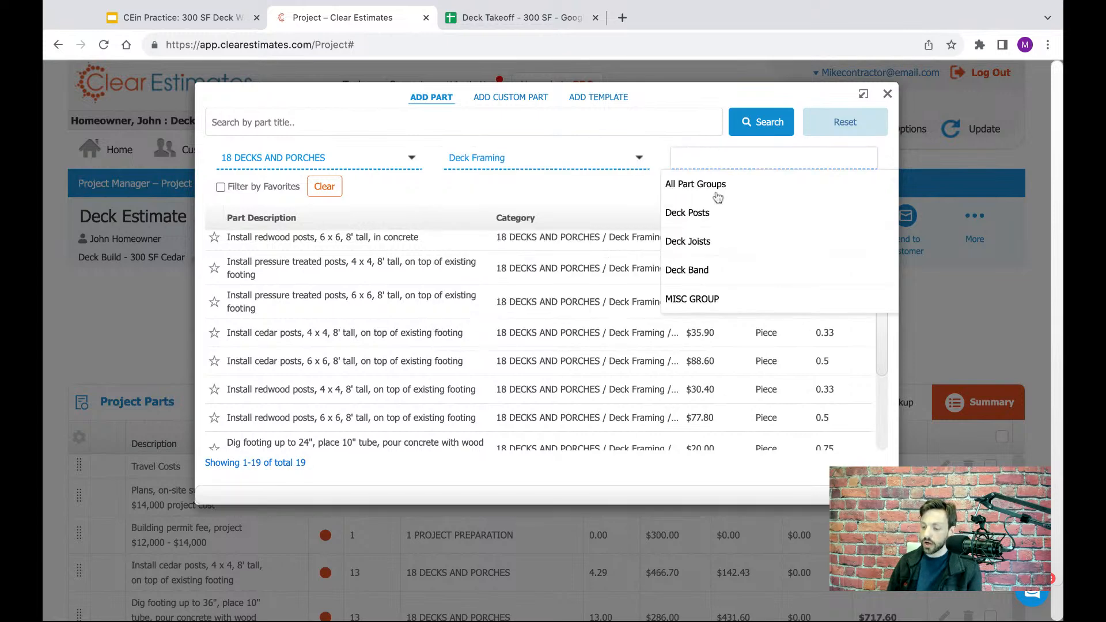
{"action": "left_click", "coordinate": [691, 245]}
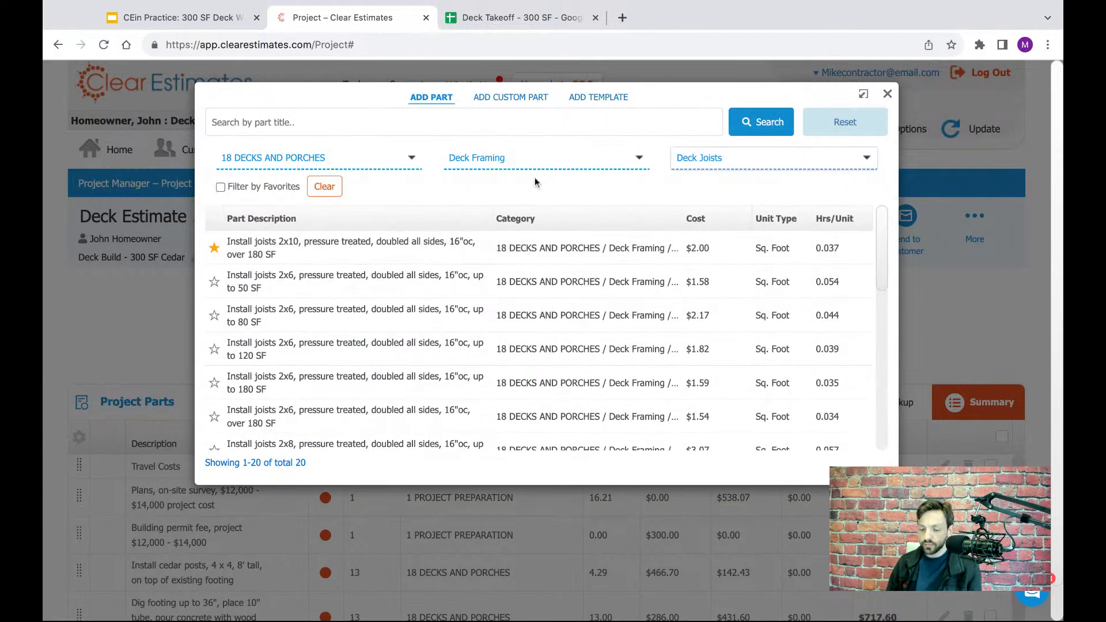
{"action": "scroll", "coordinate": [521, 259], "scroll_direction": "down", "scroll_amount": 1}
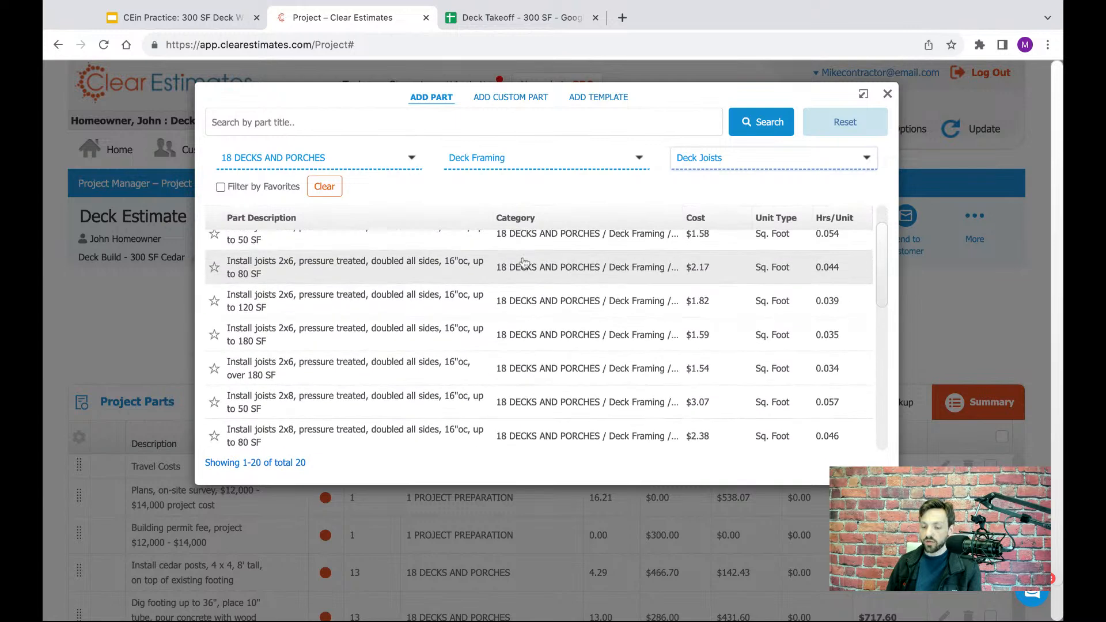
{"action": "scroll", "coordinate": [484, 322], "scroll_direction": "up", "scroll_amount": 1}
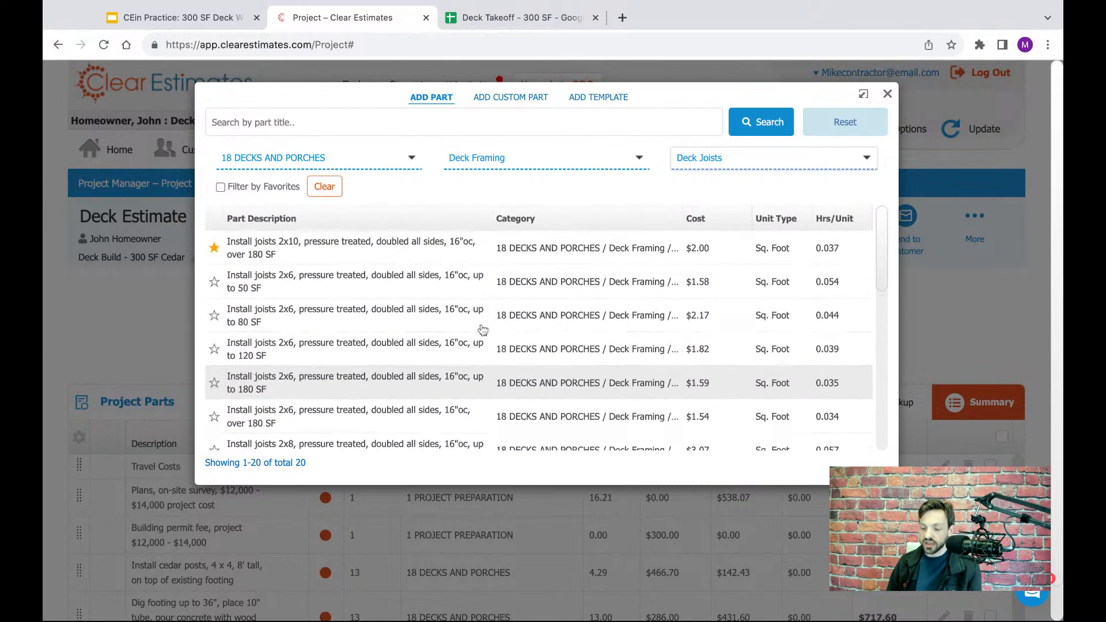
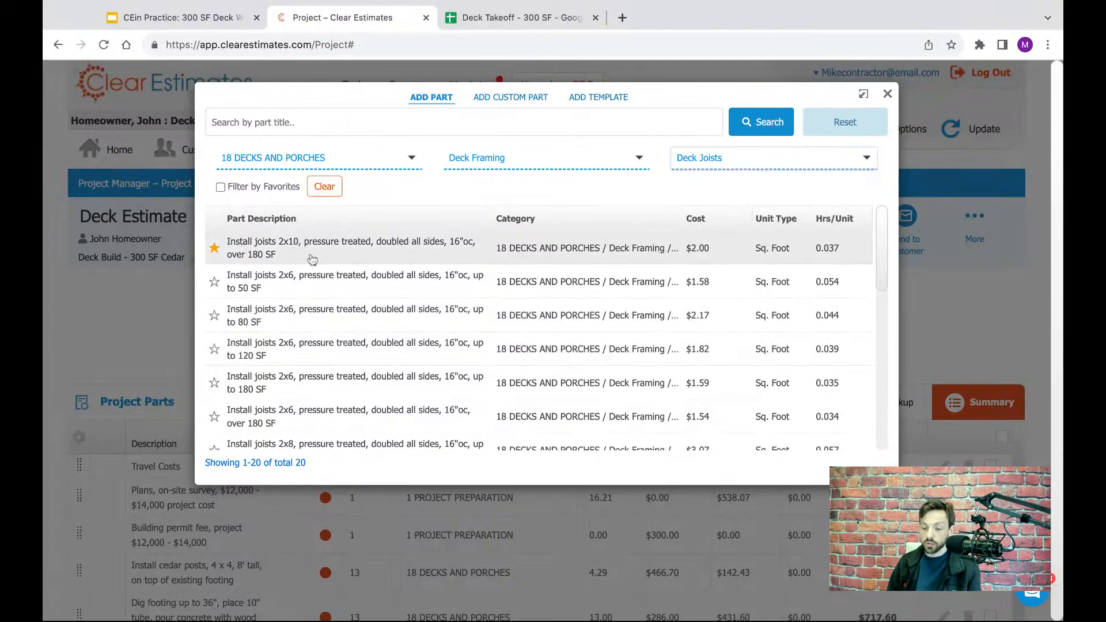
- Add 300 sq. feet of the part "Install joists 2x10, pressure treated, doubled all sides, 16"oc, over 180 SF" to the project
{"action": "mouse_move", "coordinate": [254, 256]}
{"action": "left_mouse_down"}
{"action": "mouse_move", "coordinate": [284, 259]}
{"action": "mouse_move", "coordinate": [231, 256]}
{"action": "left_mouse_up"}
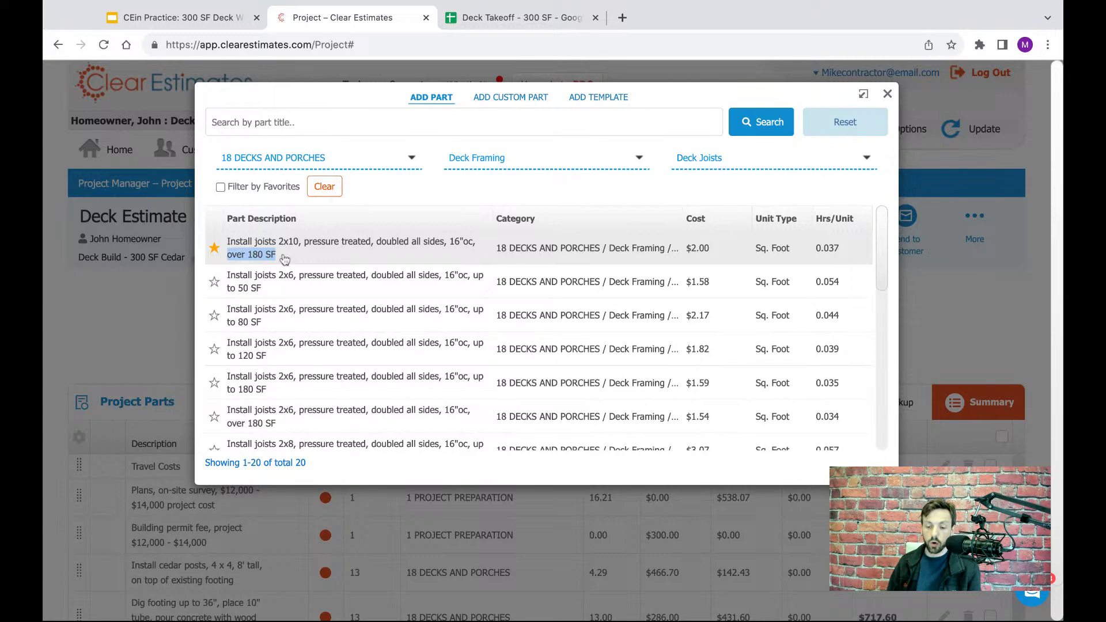
{"action": "left_click", "coordinate": [254, 256]}
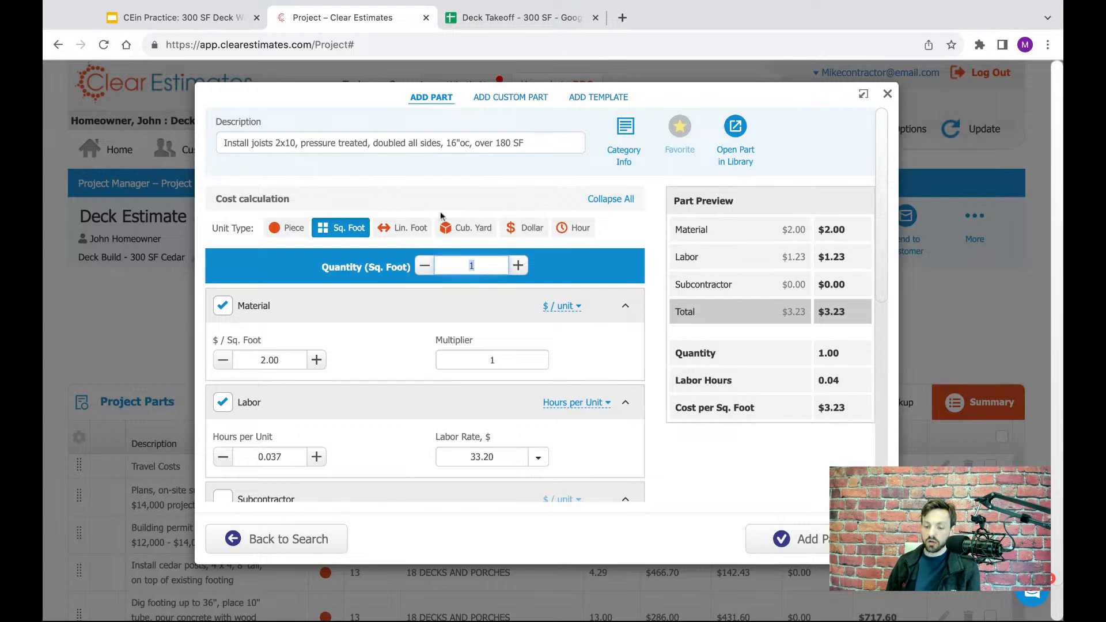
{"action": "type", "text": "300"}
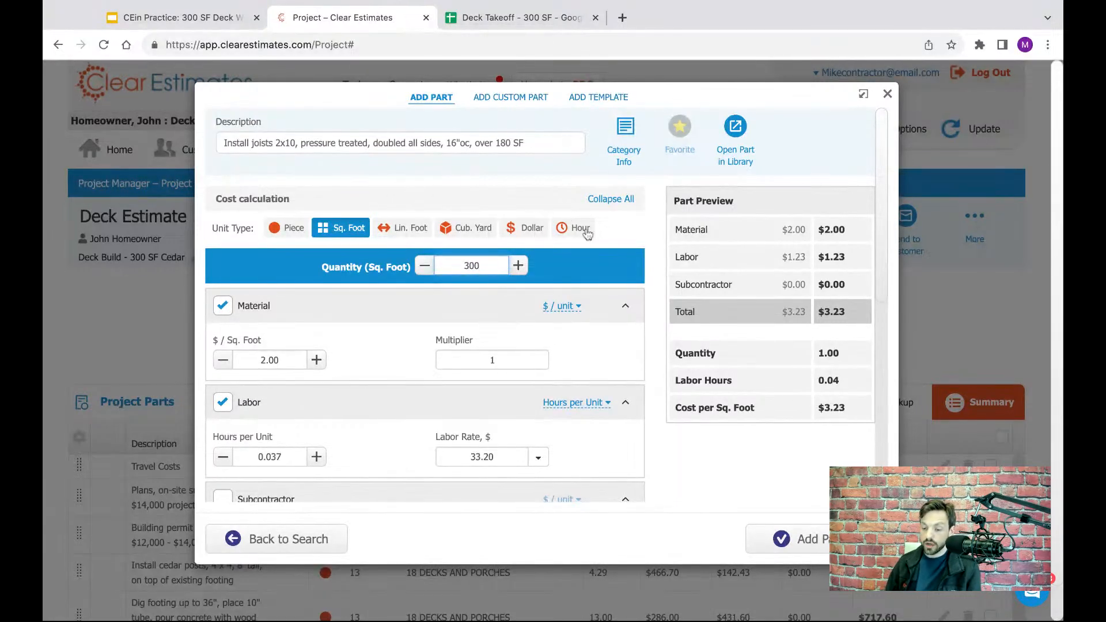
{"action": "left_click", "coordinate": [602, 279]}
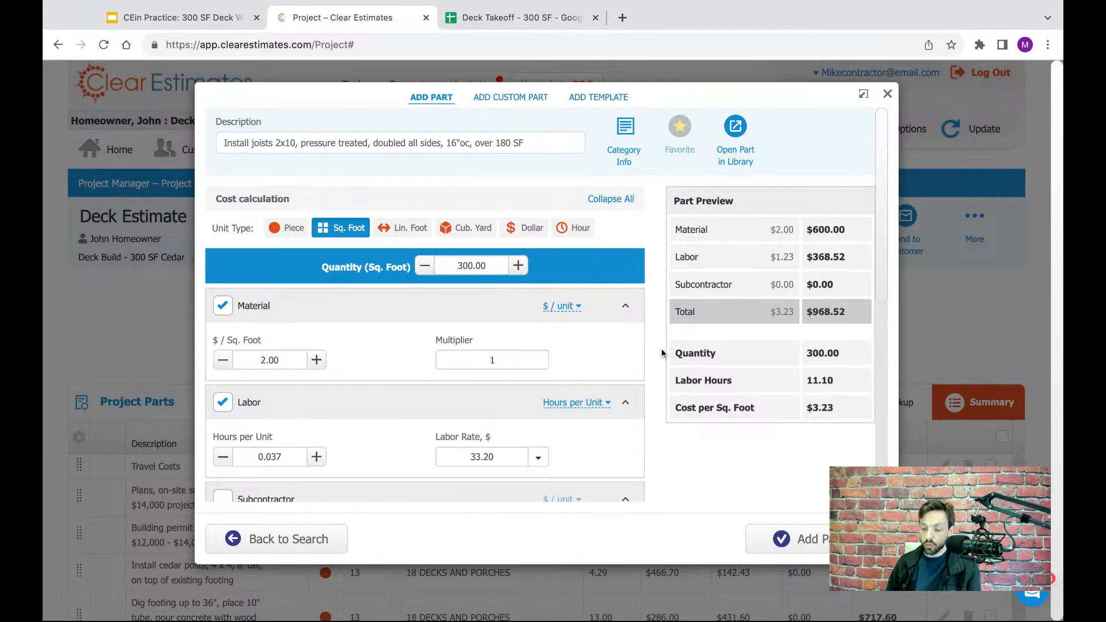
{"action": "left_click", "coordinate": [765, 529]}
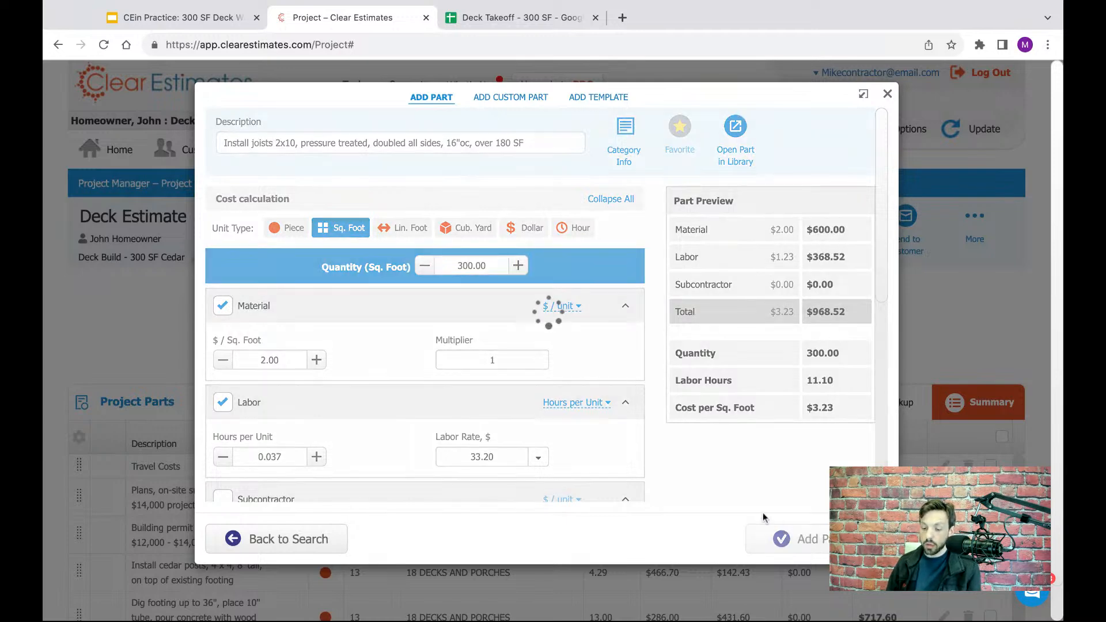
- Check the cedar deck band row in the Deck Takeoff spreadsheet and return to the Clear Estimates part list
{"action": "left_click", "coordinate": [483, 17]}
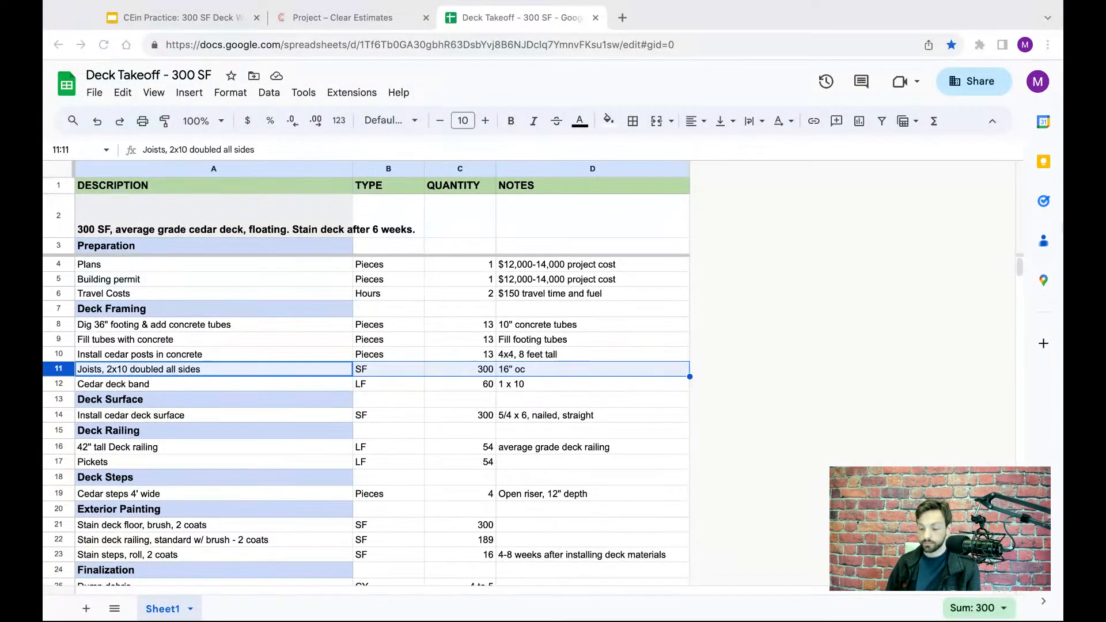
{"action": "left_click", "coordinate": [63, 384]}
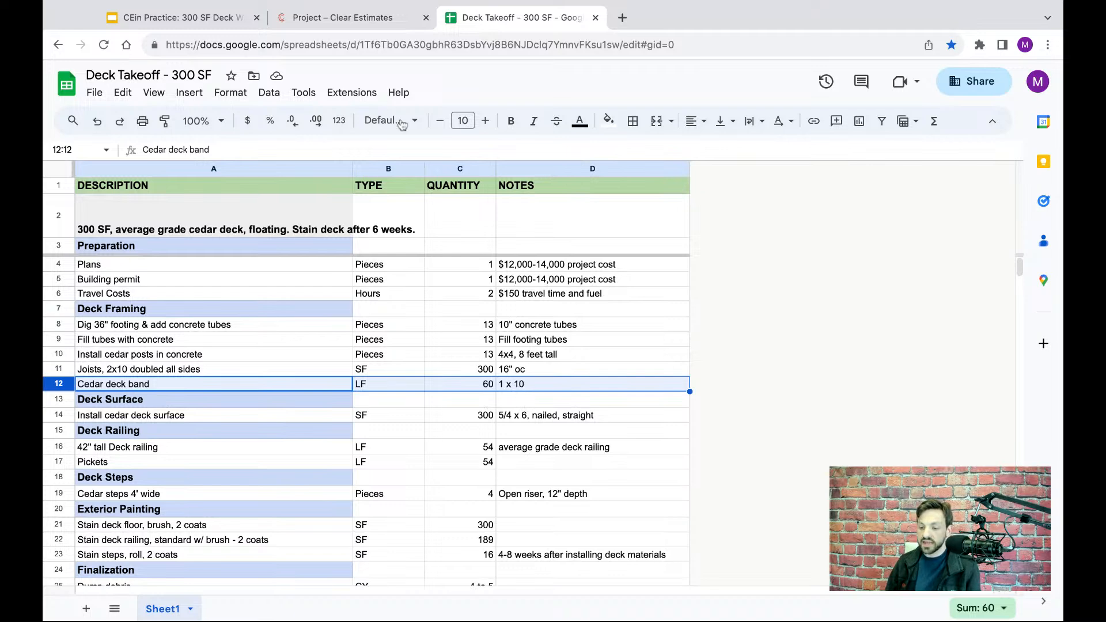
{"action": "left_click", "coordinate": [348, 20]}
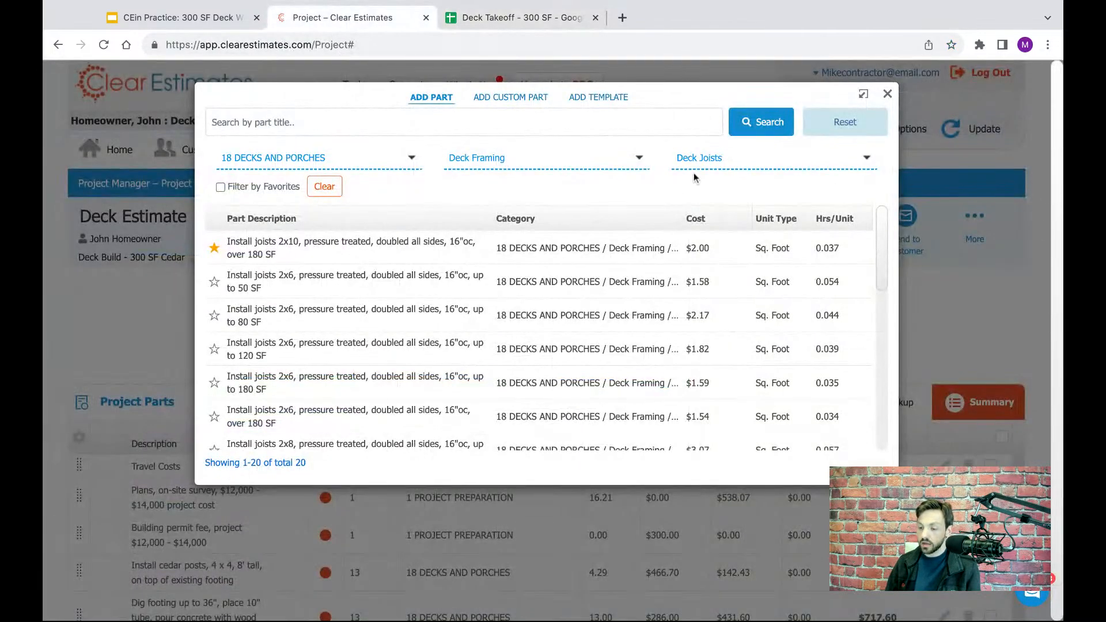
- Switch the part group to Deck Band and open the part "Install deck band, cedar, 1 x 10"
{"action": "left_click", "coordinate": [712, 163]}
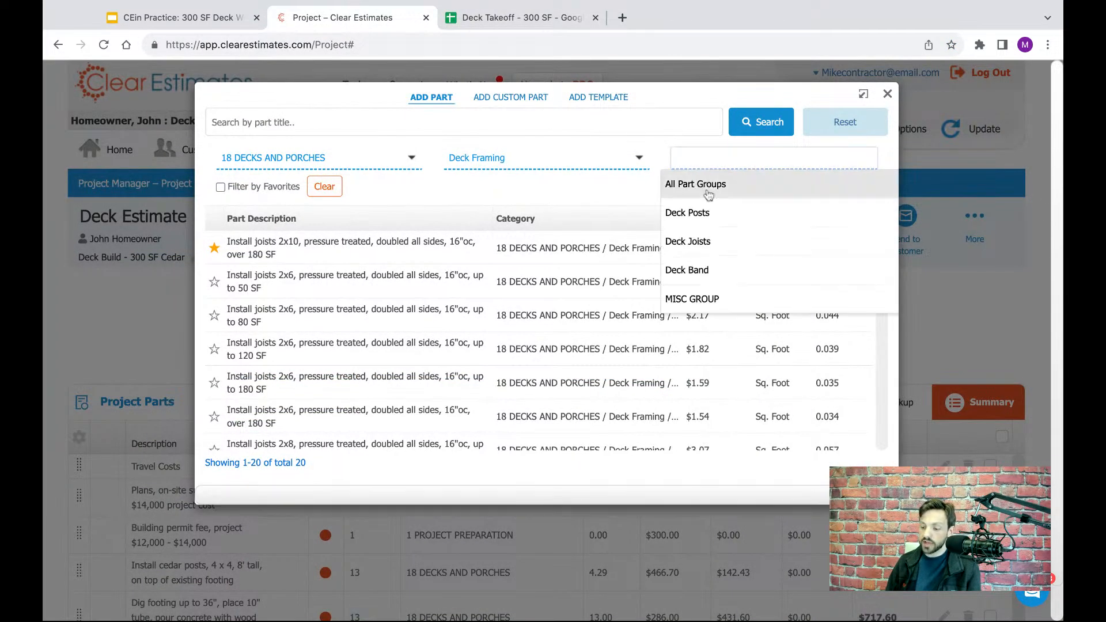
{"action": "left_click", "coordinate": [688, 271]}
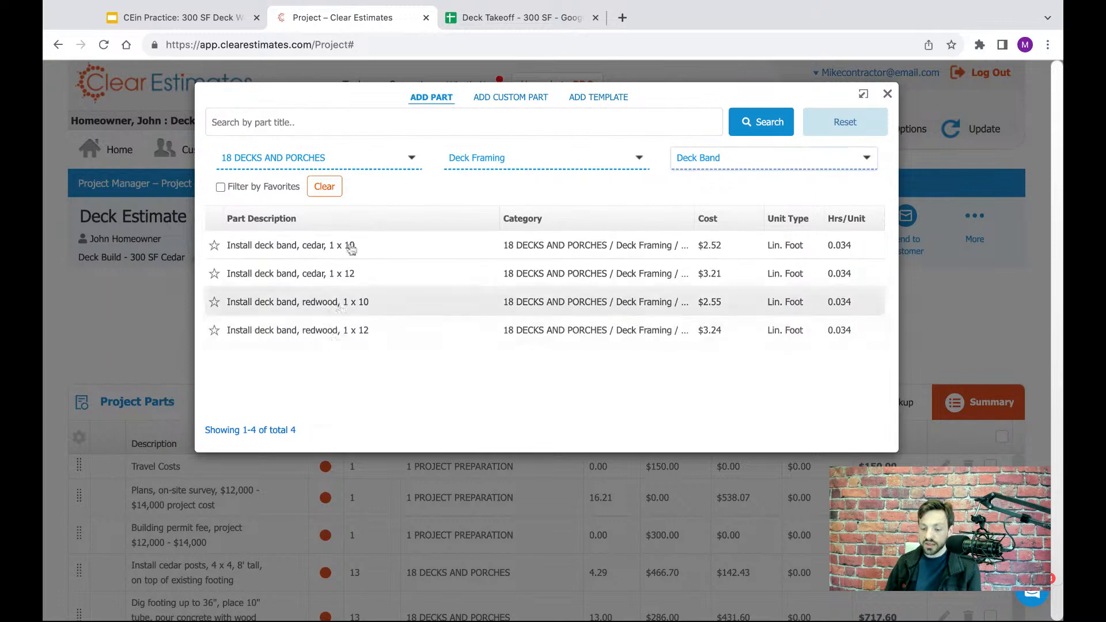
{"action": "left_click", "coordinate": [305, 252]}
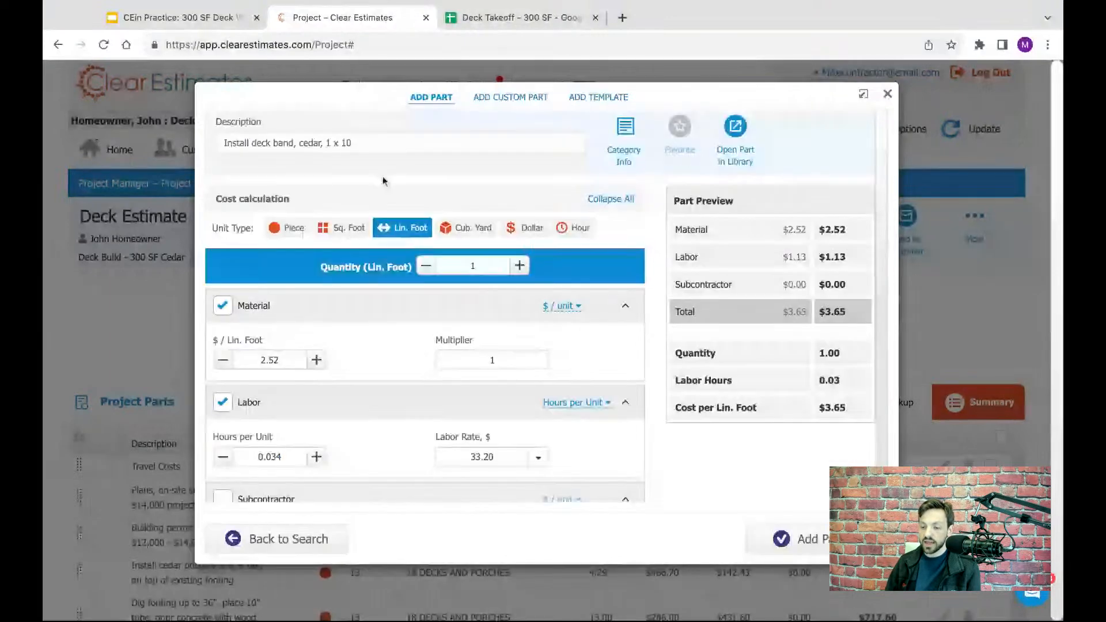
- Check the cedar deck band's quantity and unit type in the Deck Takeoff spreadsheet and return to the open part in Clear Estimates
{"action": "left_click", "coordinate": [478, 19]}
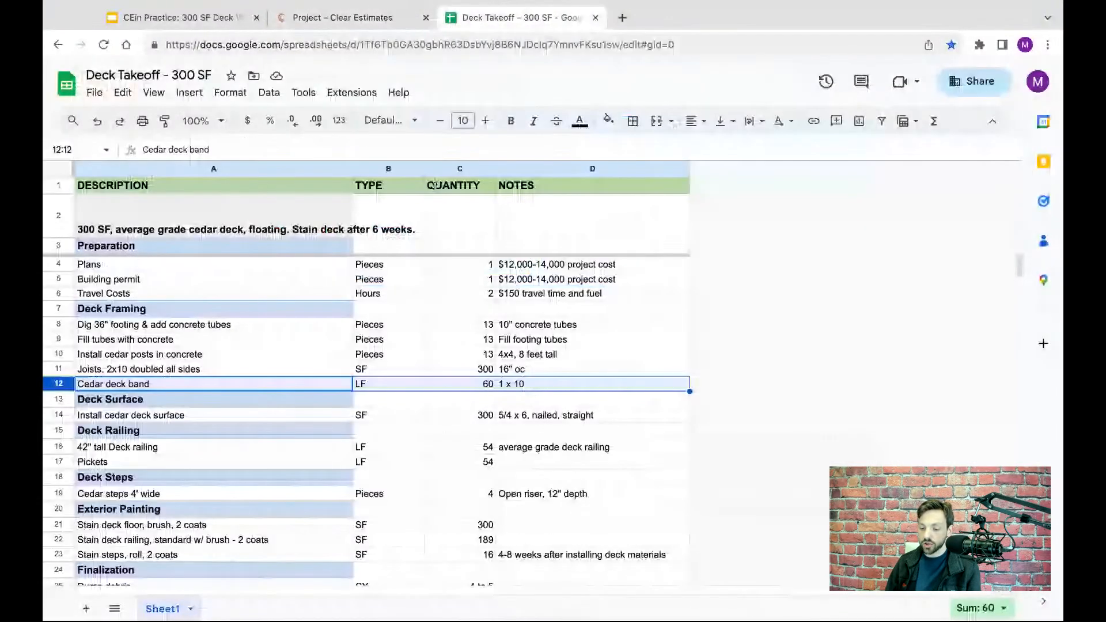
{"action": "left_click", "coordinate": [490, 391]}
{"action": "left_click", "coordinate": [407, 392]}
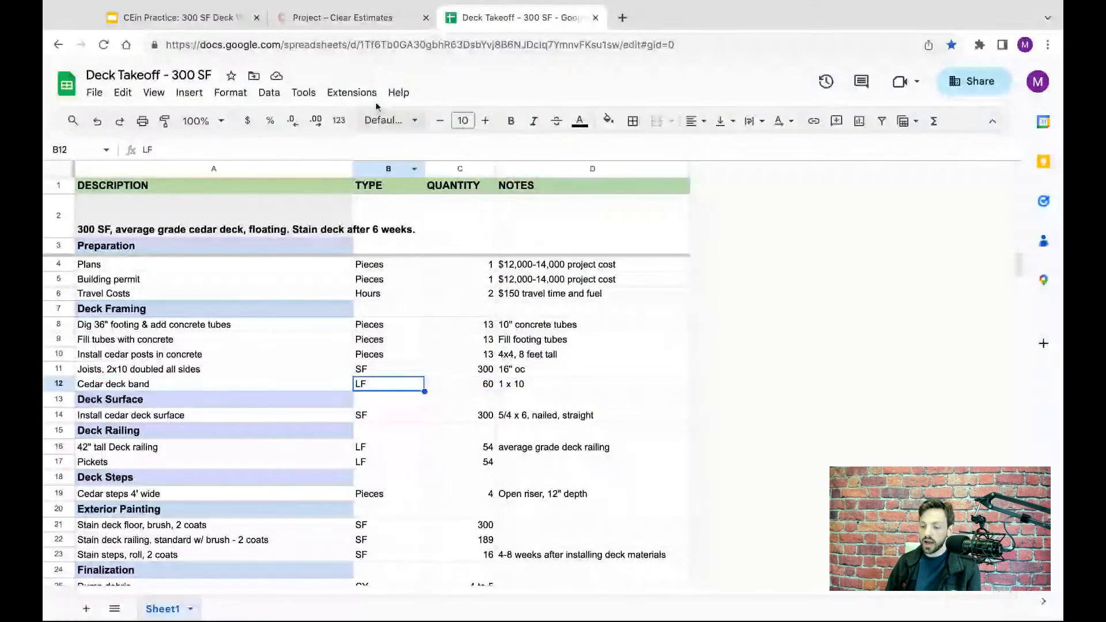
{"action": "left_click", "coordinate": [342, 18]}
- Set the cedar 1 x 10 deck band's quantity to 60 linear feet and add the part to the project
{"action": "left_click", "coordinate": [477, 268]}
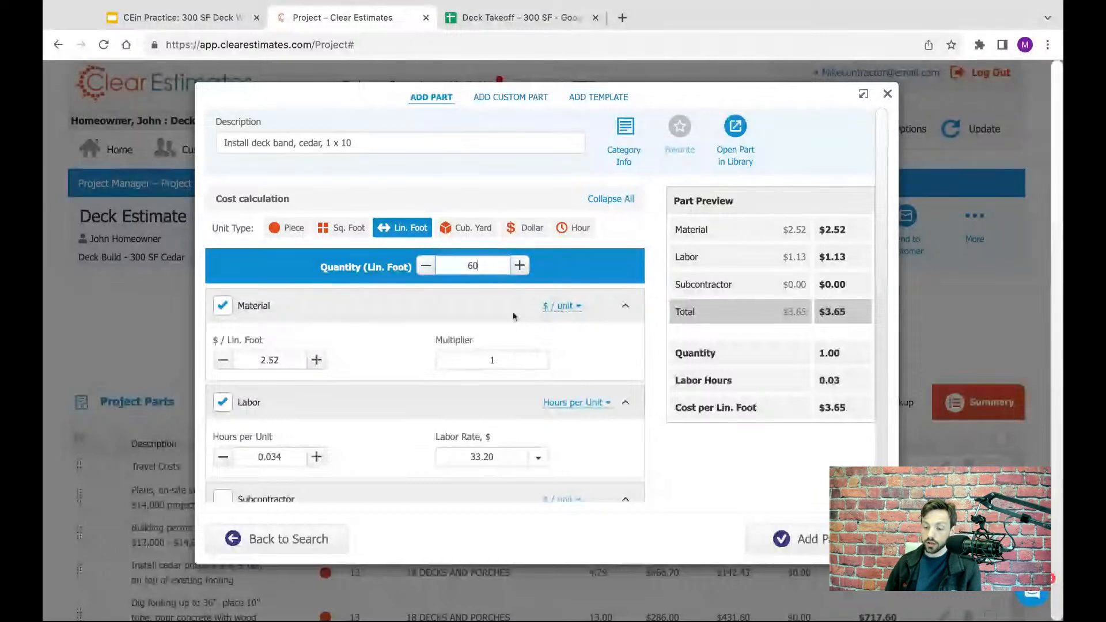
{"action": "key", "text": "Tab"}
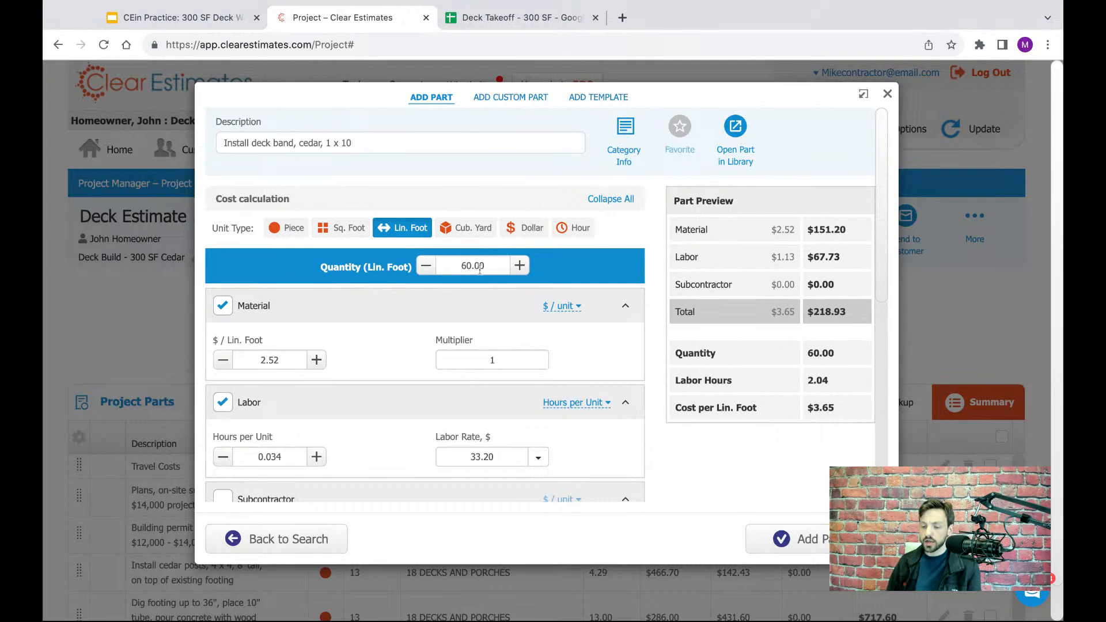
{"action": "key", "text": "shift+Left"}
{"action": "key", "text": "shift+Left"}
{"action": "key", "text": "shift+Left"}
{"action": "key", "text": "shift+Left"}
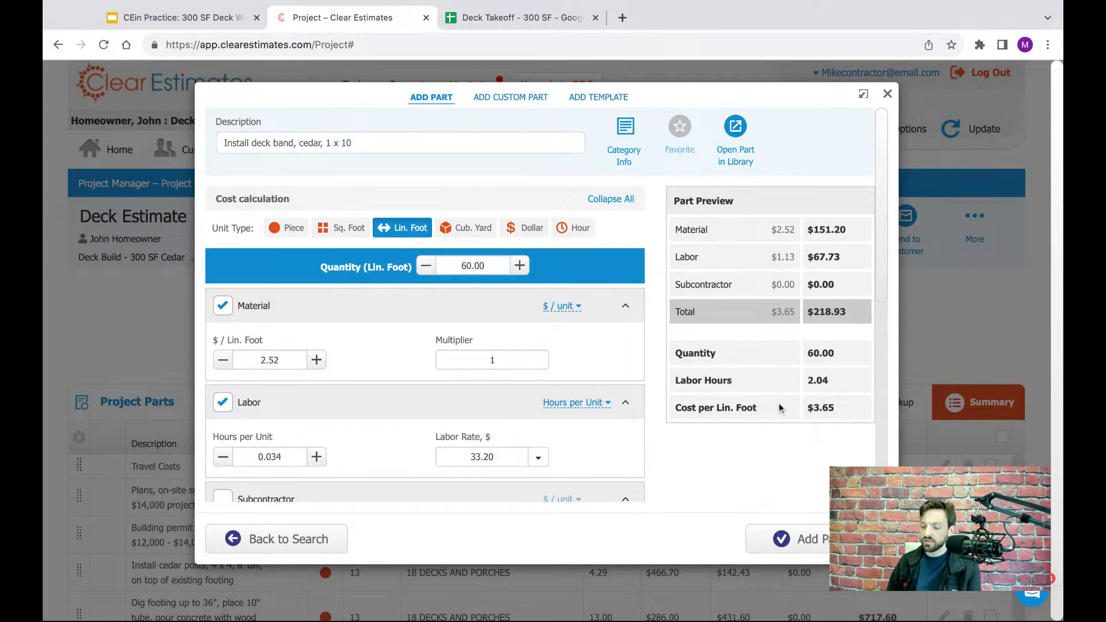
{"action": "left_click", "coordinate": [795, 539]}
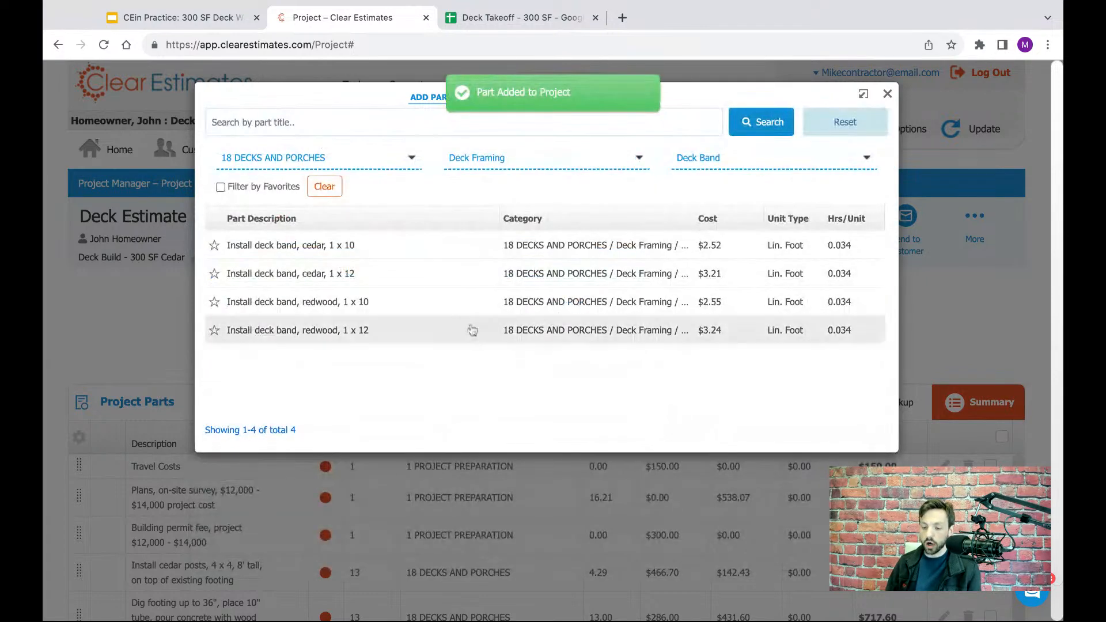
- Examine the Deck Surface section and its cedar deck surface row in the Deck Takeoff spreadsheet, and return to the Clear Estimates part list
{"action": "left_click", "coordinate": [500, 26]}
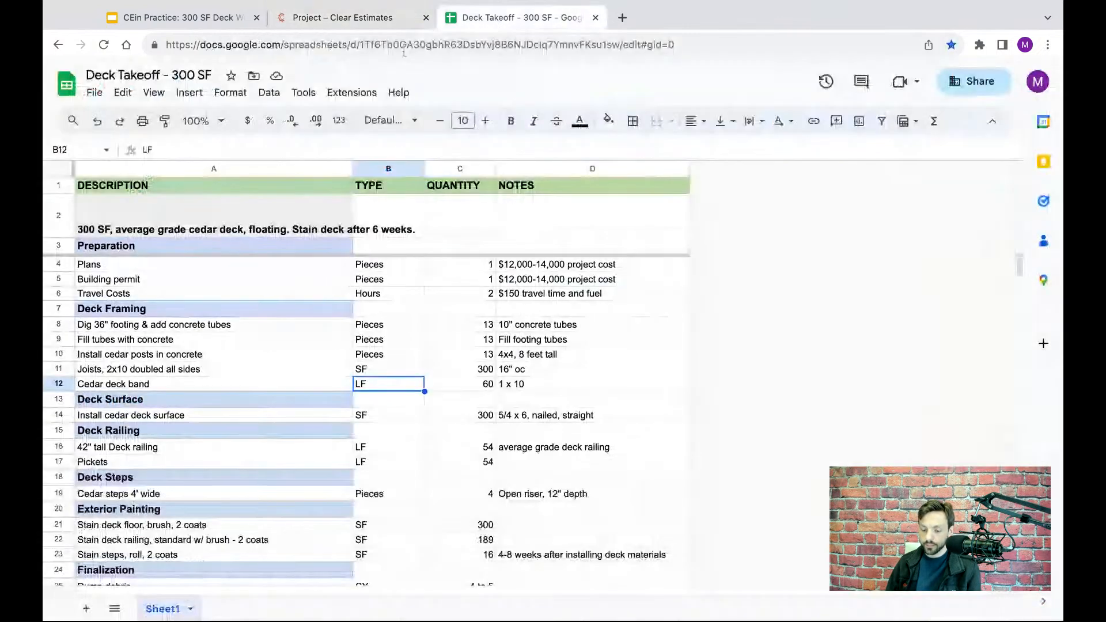
{"action": "left_click", "coordinate": [60, 399]}
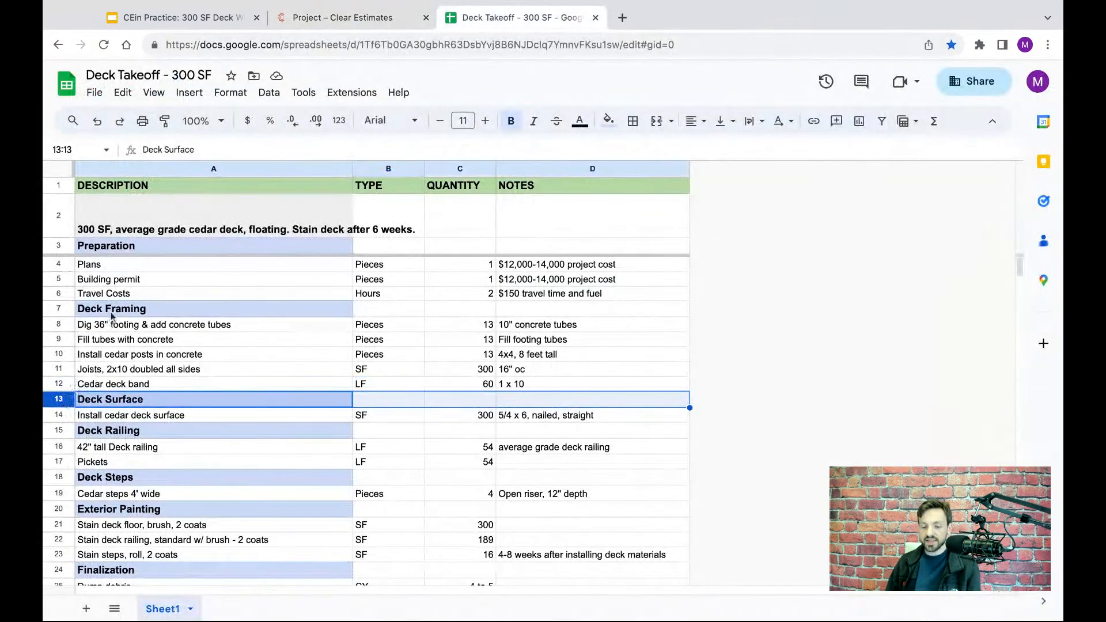
{"action": "scroll", "coordinate": [141, 358], "scroll_direction": "down", "scroll_amount": 1}
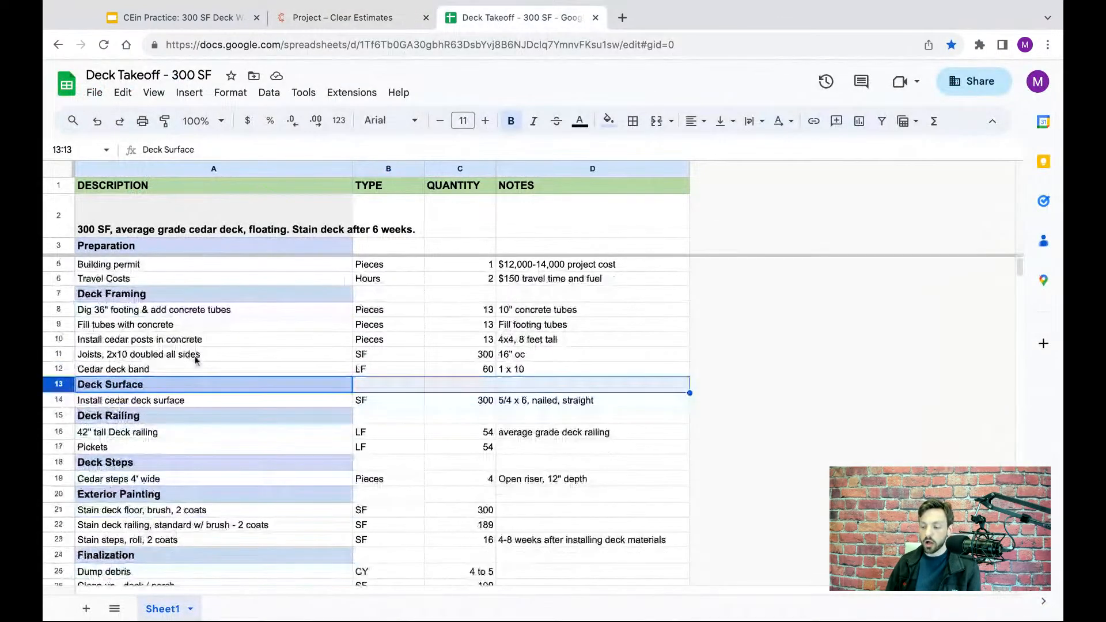
{"action": "scroll", "coordinate": [242, 362], "scroll_direction": "down", "scroll_amount": 3}
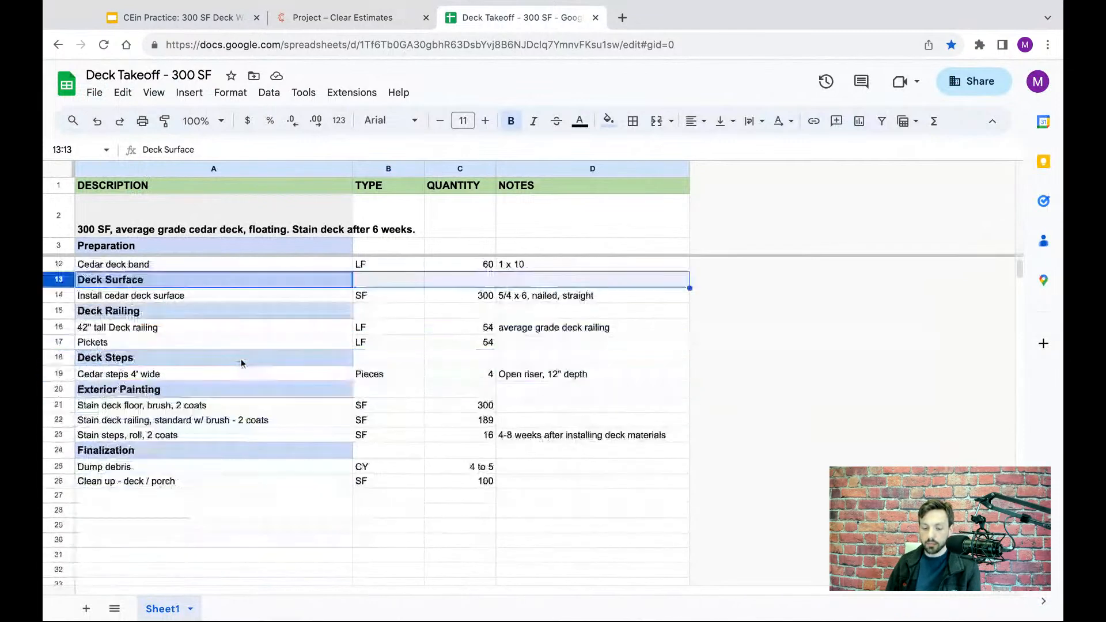
{"action": "left_click", "coordinate": [103, 299]}
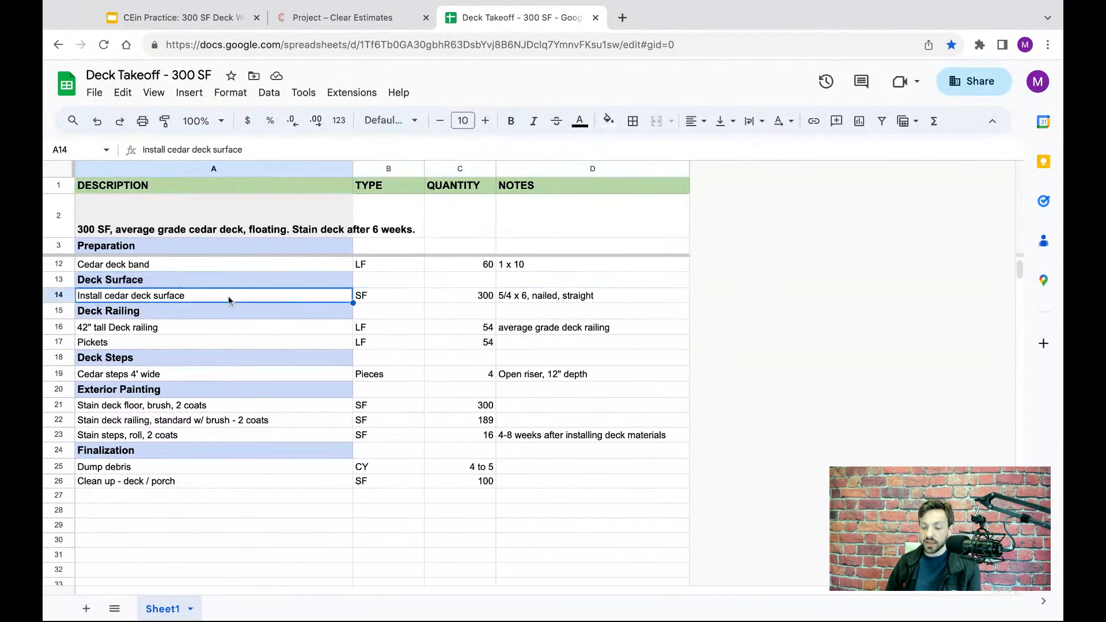
{"action": "left_click", "coordinate": [461, 296]}
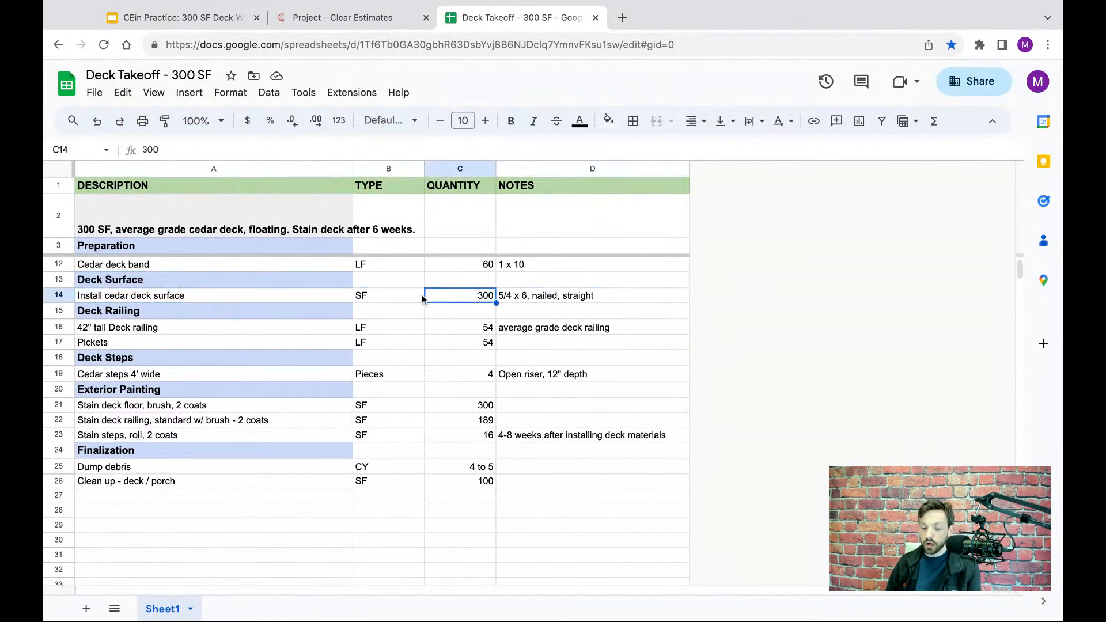
{"action": "left_click", "coordinate": [242, 299]}
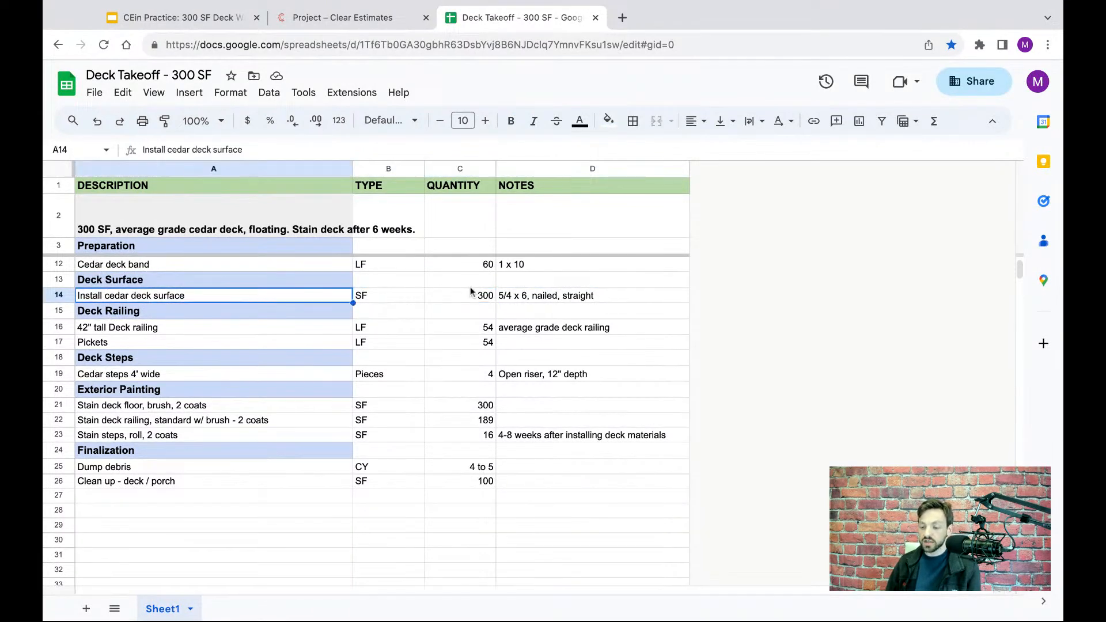
{"action": "left_click", "coordinate": [533, 300]}
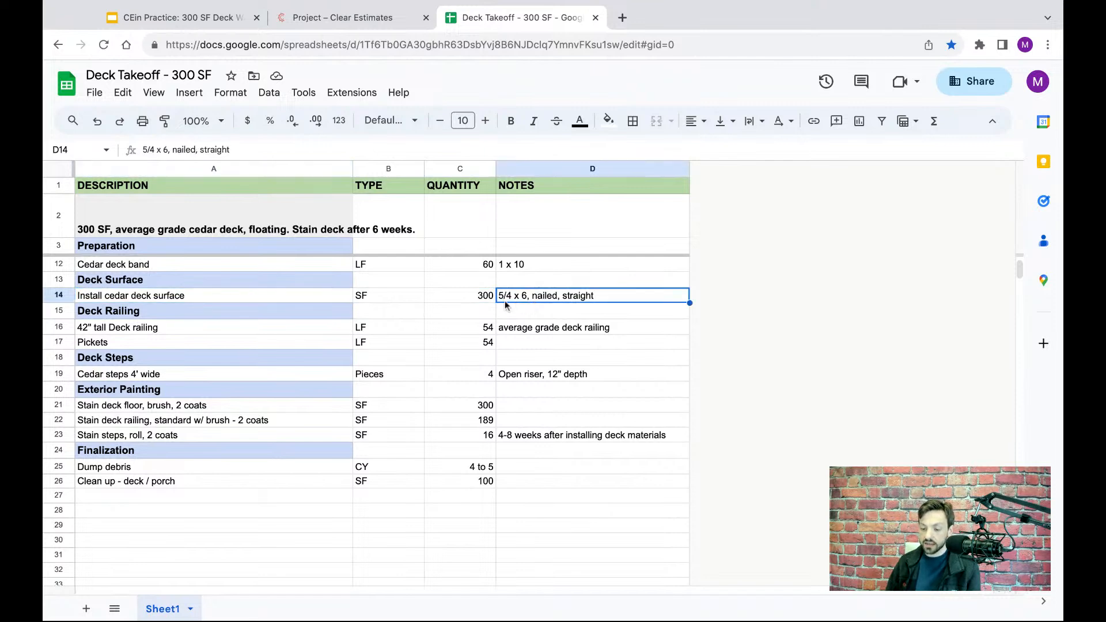
{"action": "left_click", "coordinate": [72, 296]}
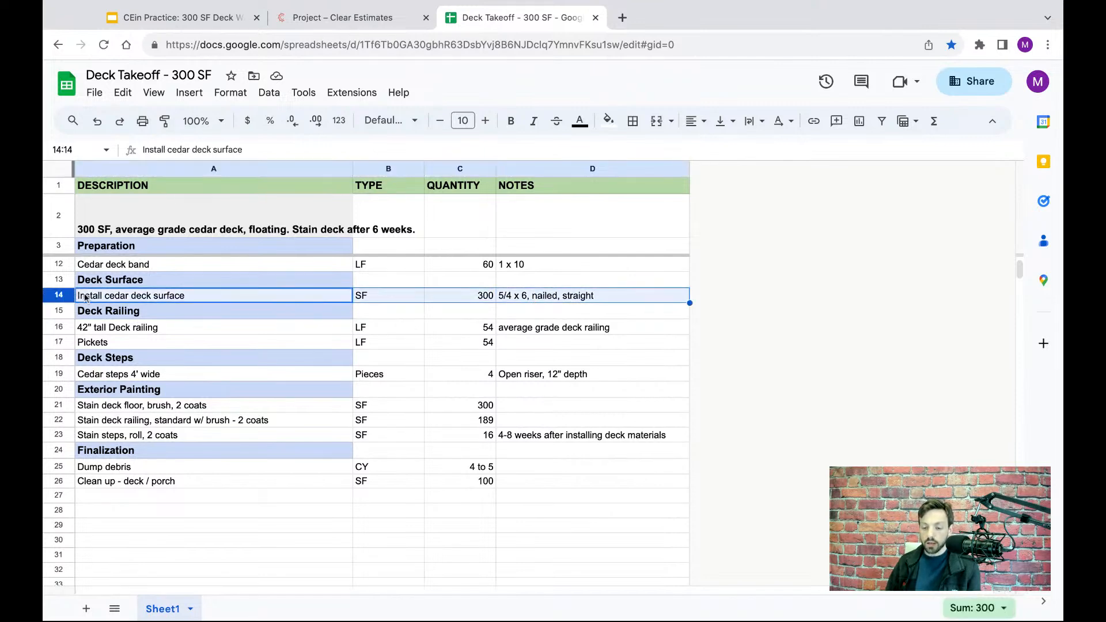
{"action": "left_click", "coordinate": [339, 20]}
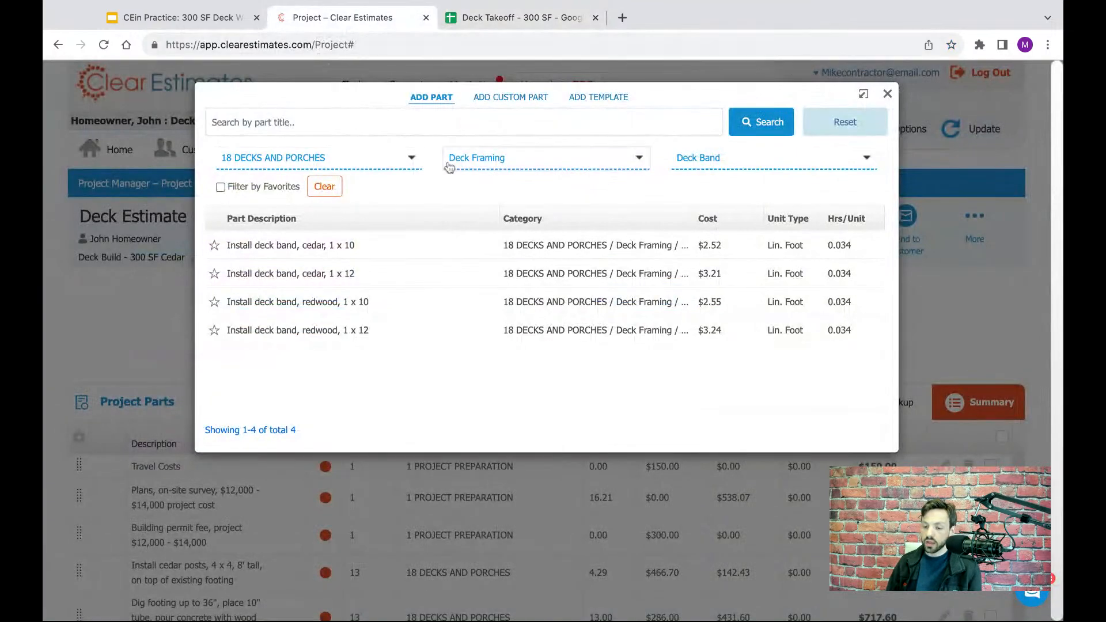
- Filter the parts to the Deck Surface sub-category and the part group "Deck Surface, Nailed, Cedar"
{"action": "left_click", "coordinate": [486, 157]}
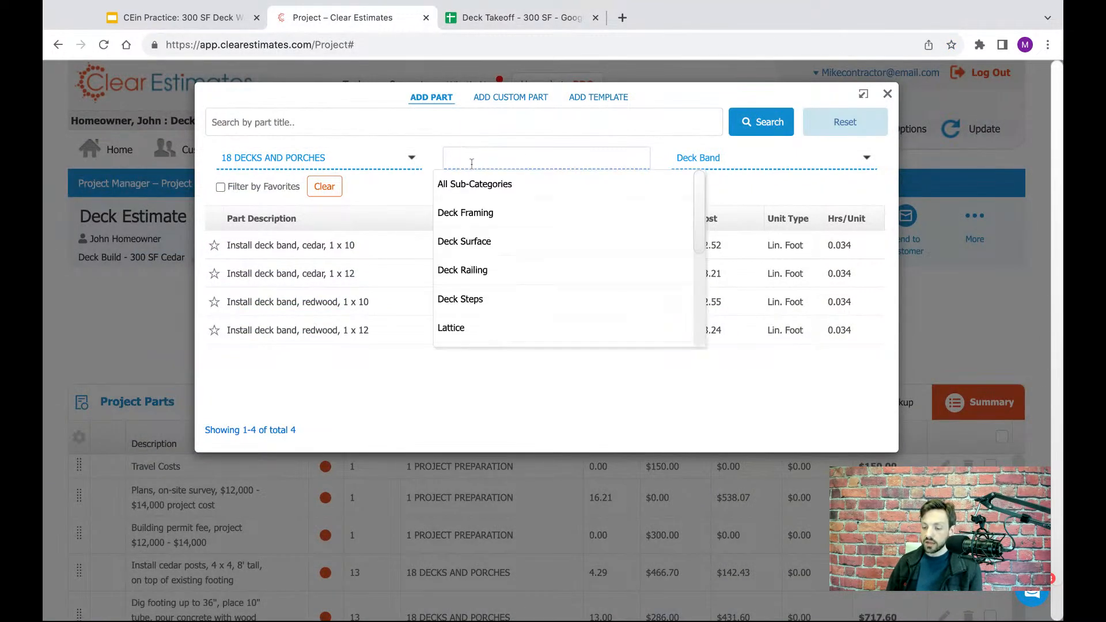
{"action": "left_click", "coordinate": [473, 248]}
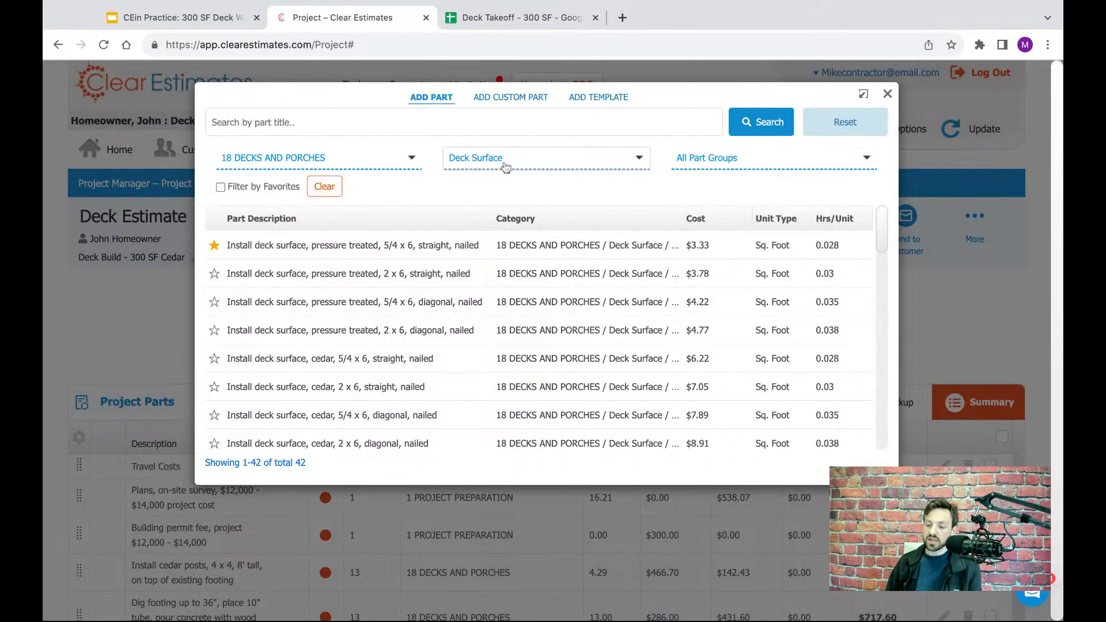
{"action": "left_click", "coordinate": [720, 157]}
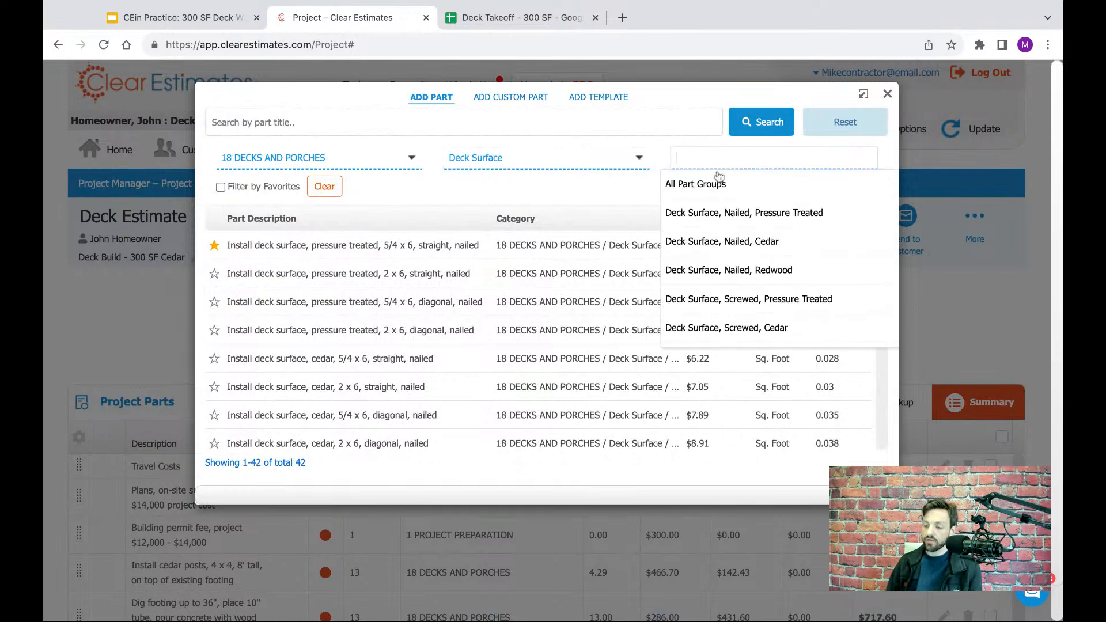
{"action": "left_click", "coordinate": [726, 245]}
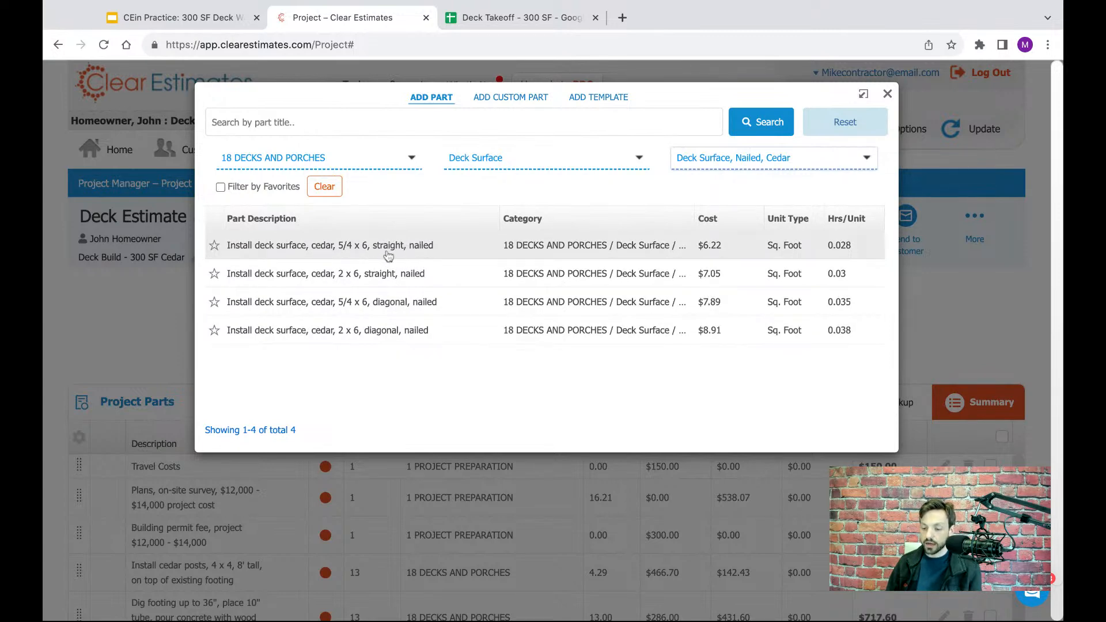
- Check the deck surface row in the Deck Takeoff spreadsheet and add 300 square feet of the cedar 5/4 x 6, straight, nailed part in Clear Estimates
{"action": "left_click", "coordinate": [540, 21]}
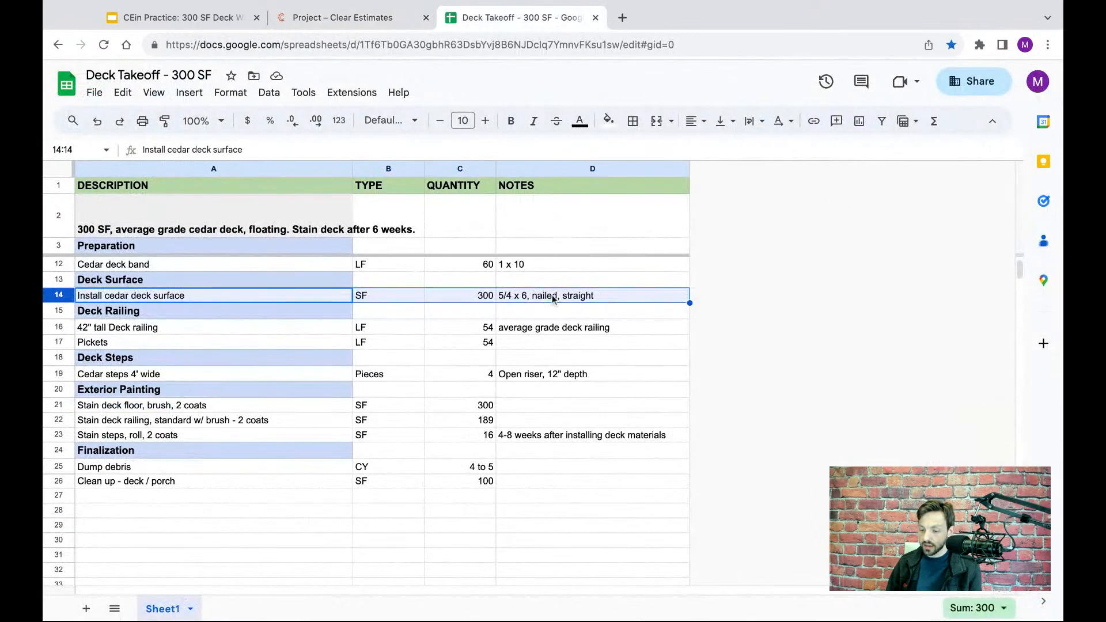
{"action": "left_click", "coordinate": [352, 25]}
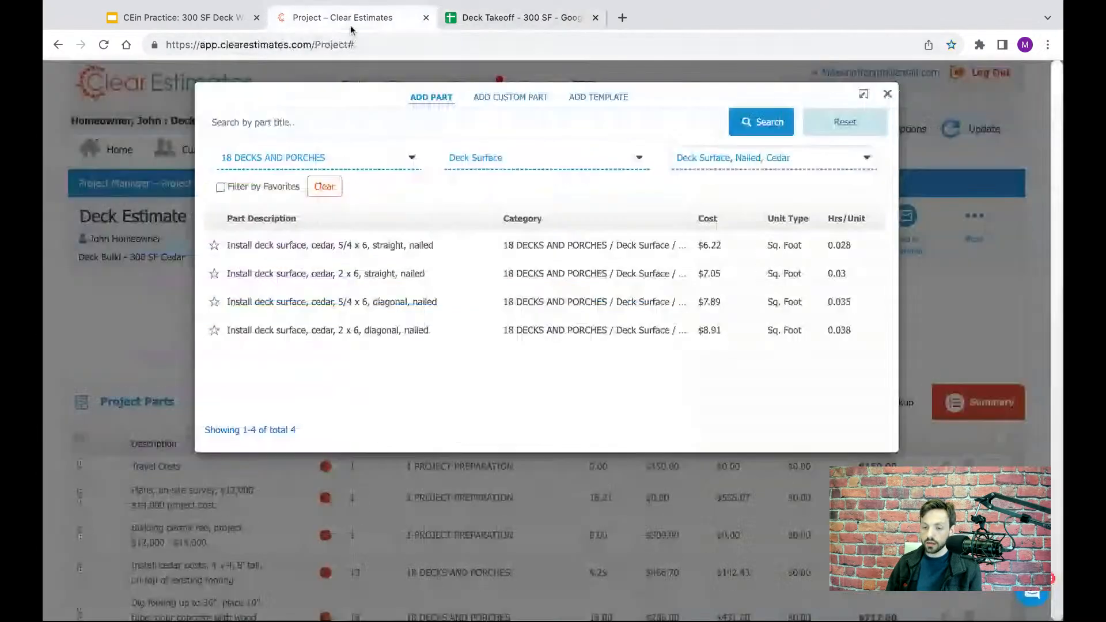
{"action": "left_click", "coordinate": [318, 254]}
{"action": "double_click", "coordinate": [476, 264]}
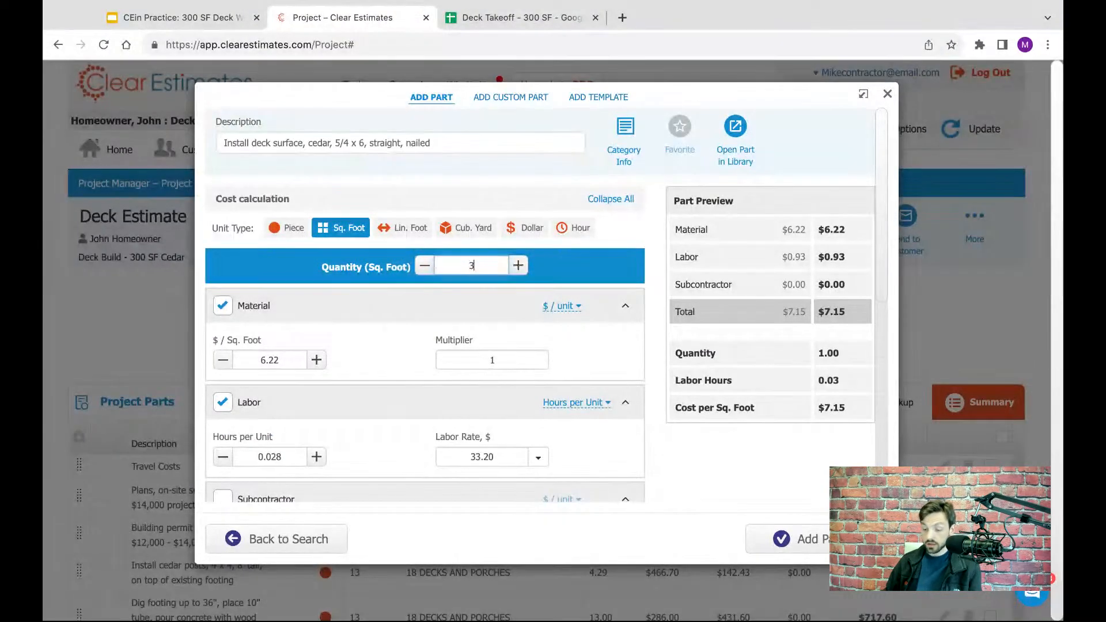
{"action": "type", "text": "300"}
{"action": "left_click", "coordinate": [611, 272]}
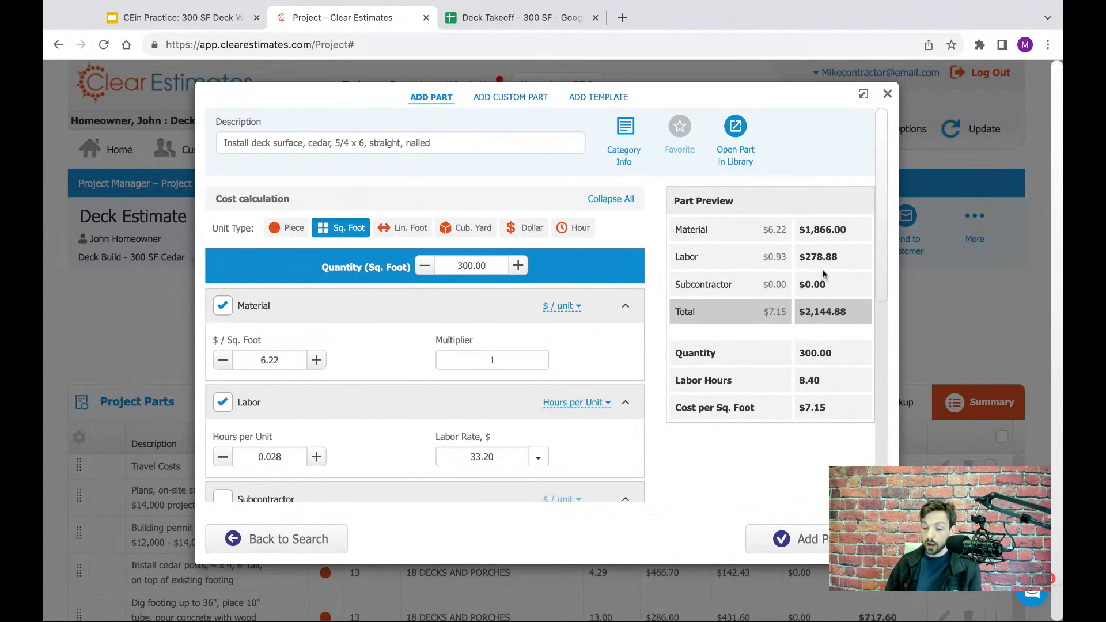
{"action": "left_click", "coordinate": [803, 541]}
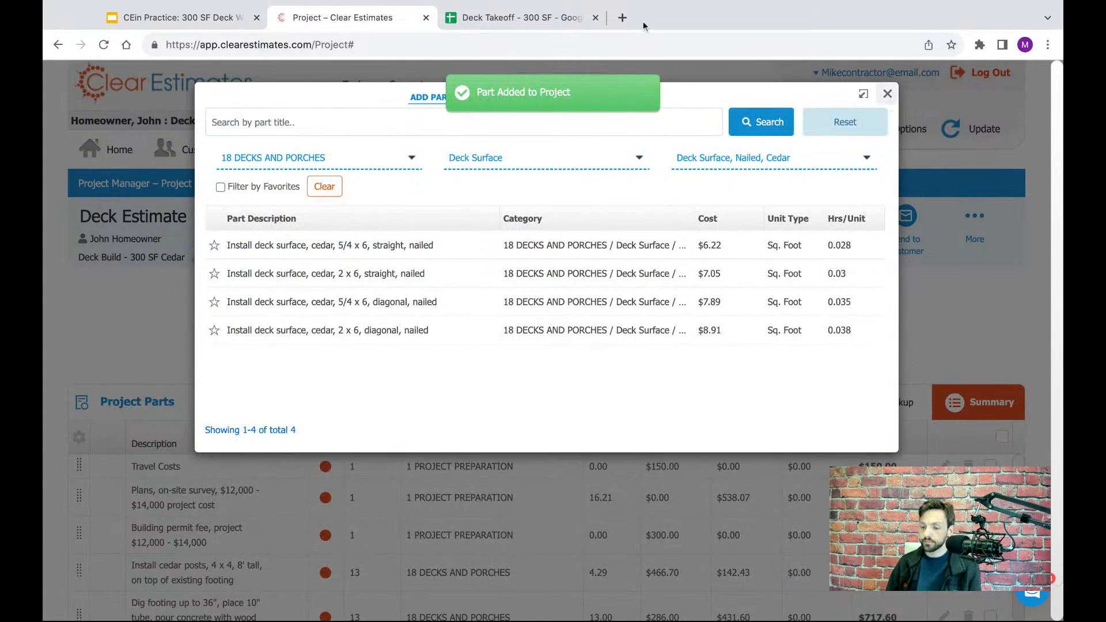
{"action": "left_click", "coordinate": [887, 94]}
- Review the Project Parts list, examine the 42" tall deck railing row in the Deck Takeoff spreadsheet, and return to Clear Estimates
{"action": "scroll", "coordinate": [745, 281], "scroll_direction": "down", "scroll_amount": 2}
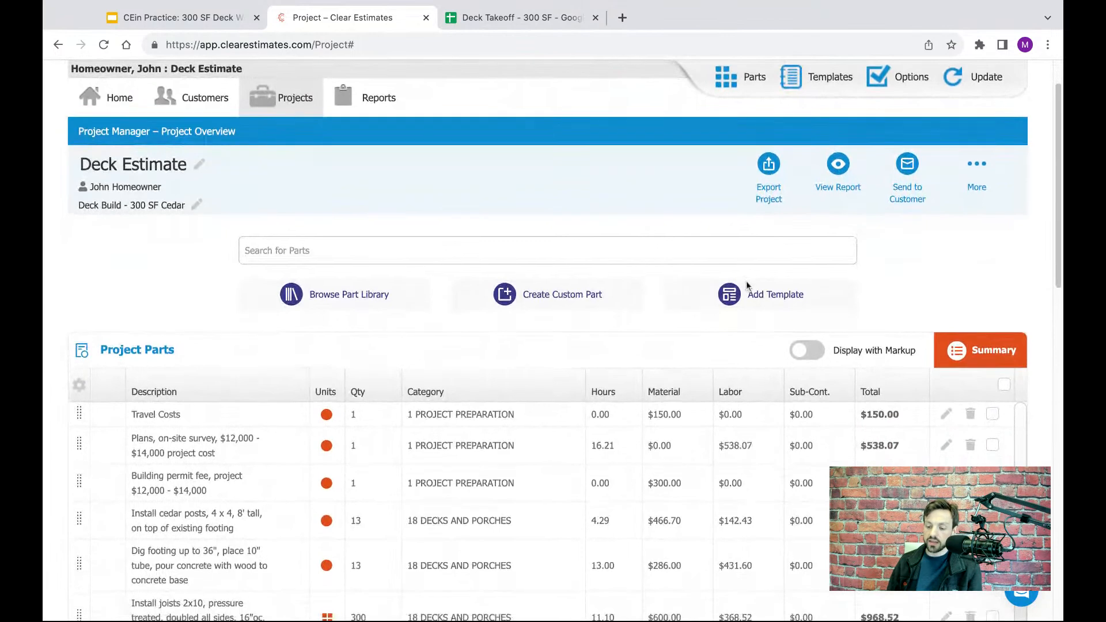
{"action": "scroll", "coordinate": [747, 287], "scroll_direction": "down", "scroll_amount": 2}
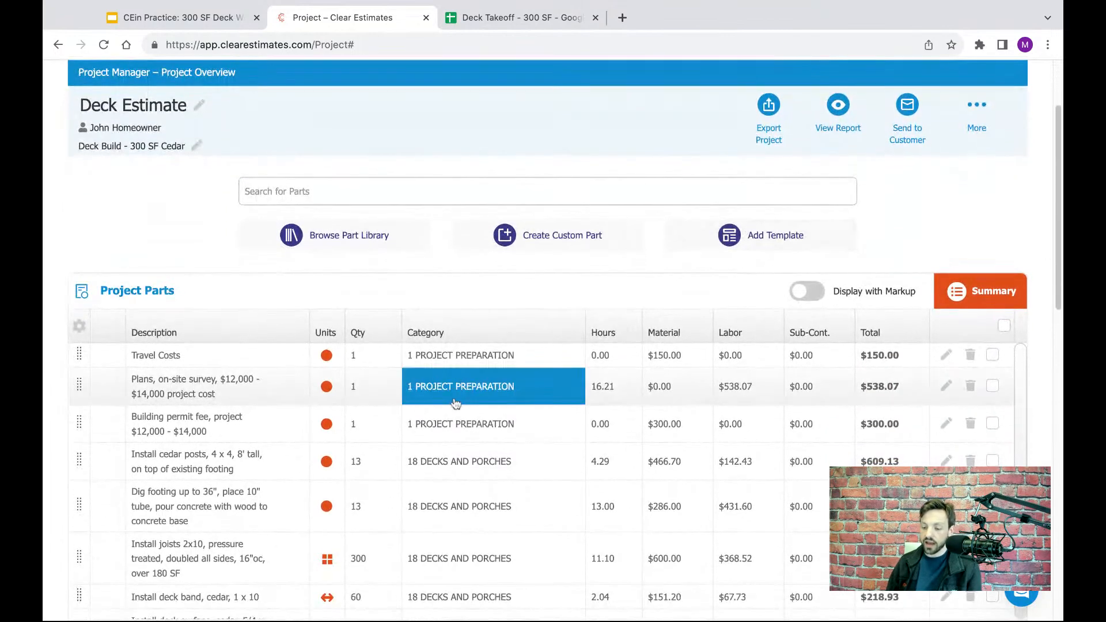
{"action": "scroll", "coordinate": [467, 426], "scroll_direction": "down", "scroll_amount": 1}
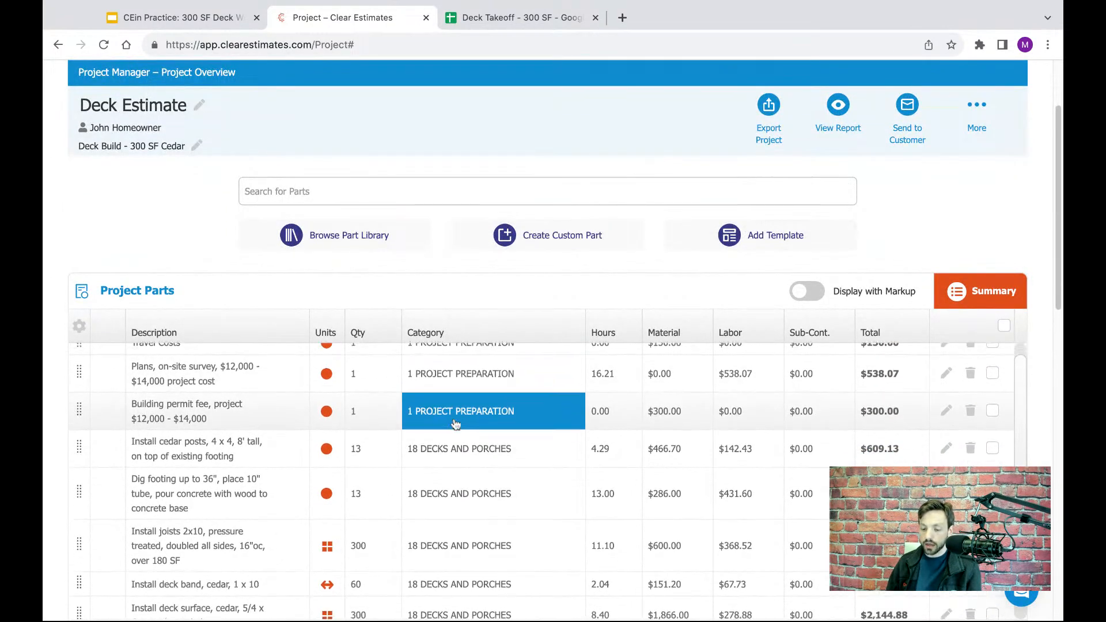
{"action": "scroll", "coordinate": [463, 444], "scroll_direction": "down", "scroll_amount": 5}
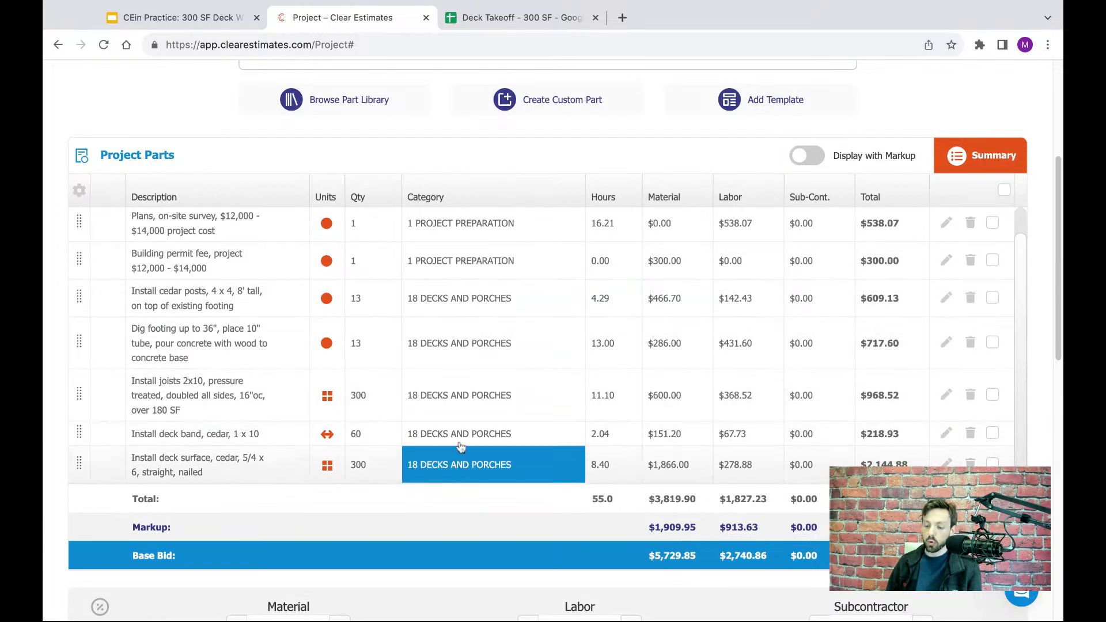
{"action": "scroll", "coordinate": [462, 305], "scroll_direction": "up", "scroll_amount": 1}
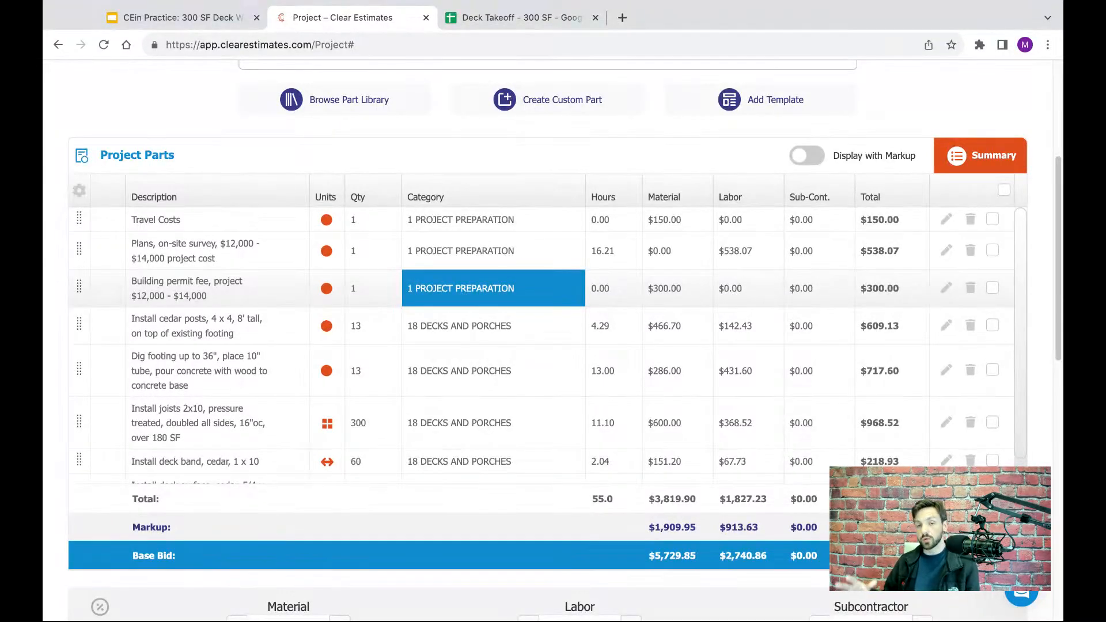
{"action": "left_click", "coordinate": [500, 22]}
{"action": "left_click", "coordinate": [59, 313]}
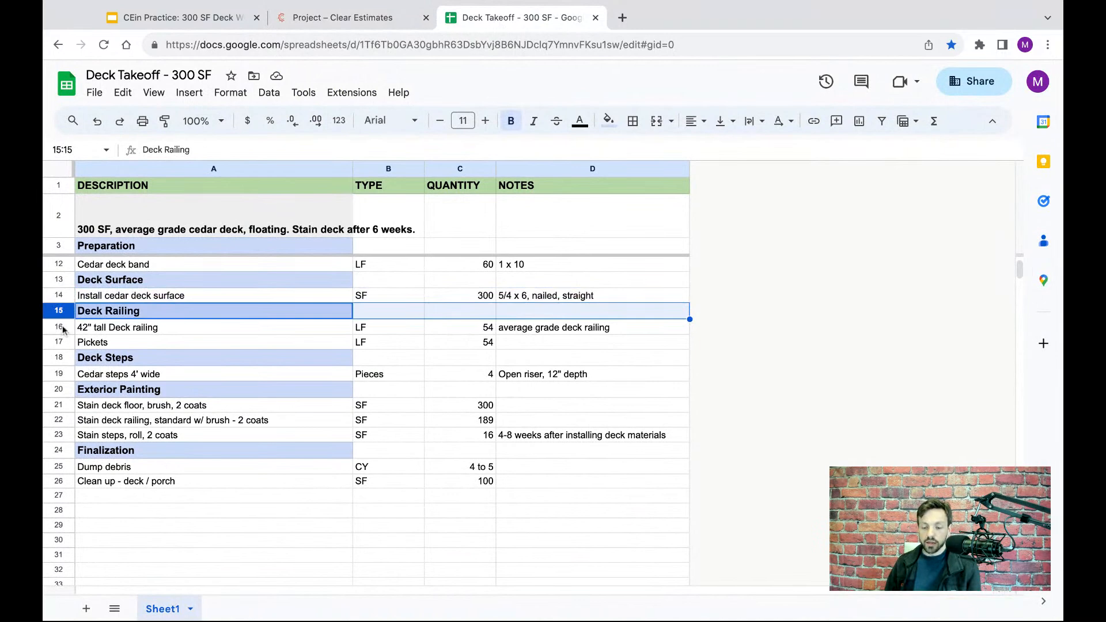
{"action": "left_click", "coordinate": [59, 327]}
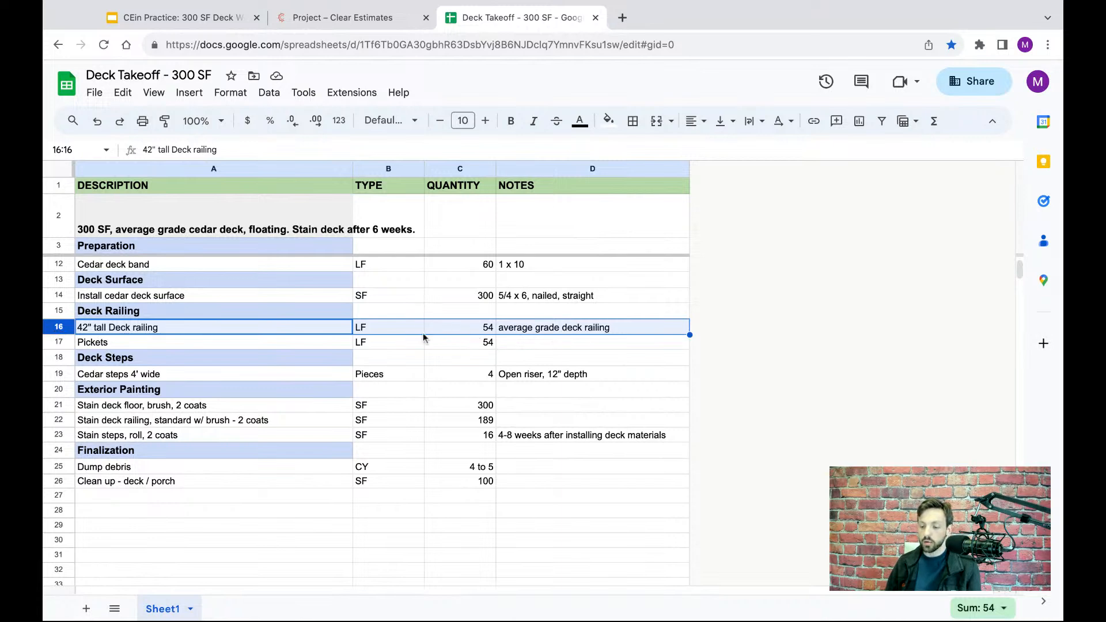
{"action": "left_click", "coordinate": [329, 17]}
- Browse the part library and filter it to category "18 DECKS AND PORCHES" and sub-category "Deck Railing"
{"action": "scroll", "coordinate": [420, 188], "scroll_direction": "up", "scroll_amount": 1}
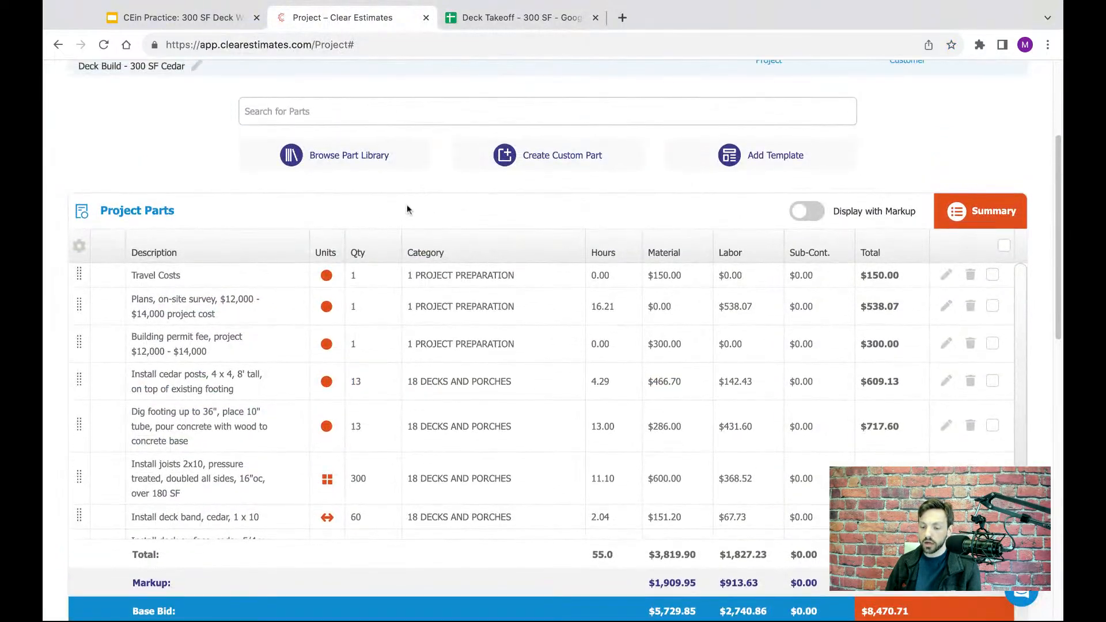
{"action": "scroll", "coordinate": [406, 210], "scroll_direction": "up", "scroll_amount": 3}
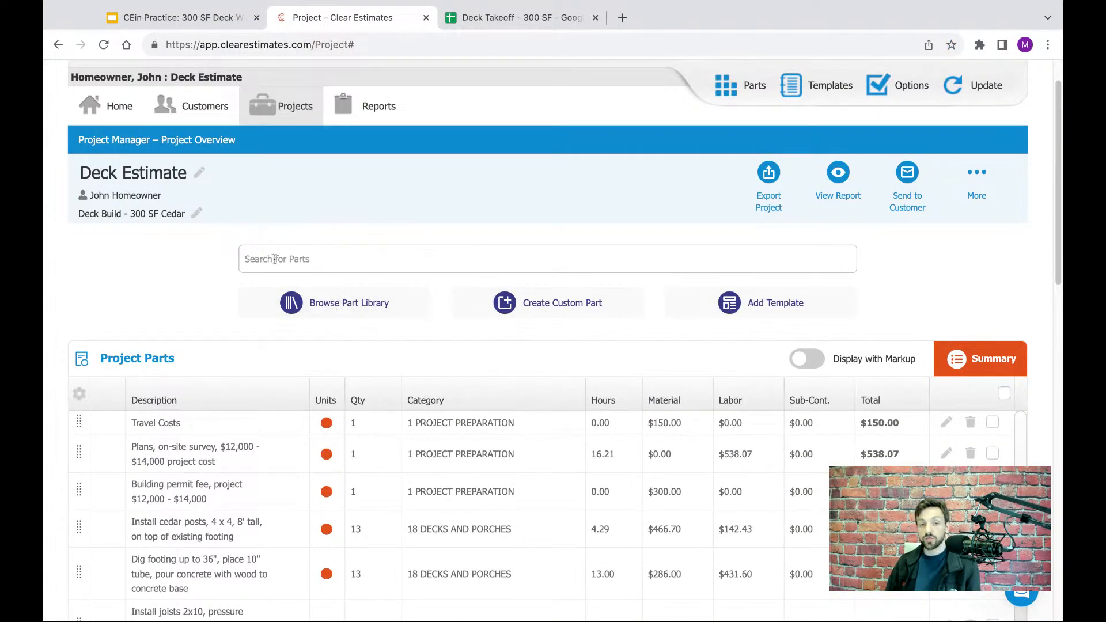
{"action": "left_click", "coordinate": [353, 312]}
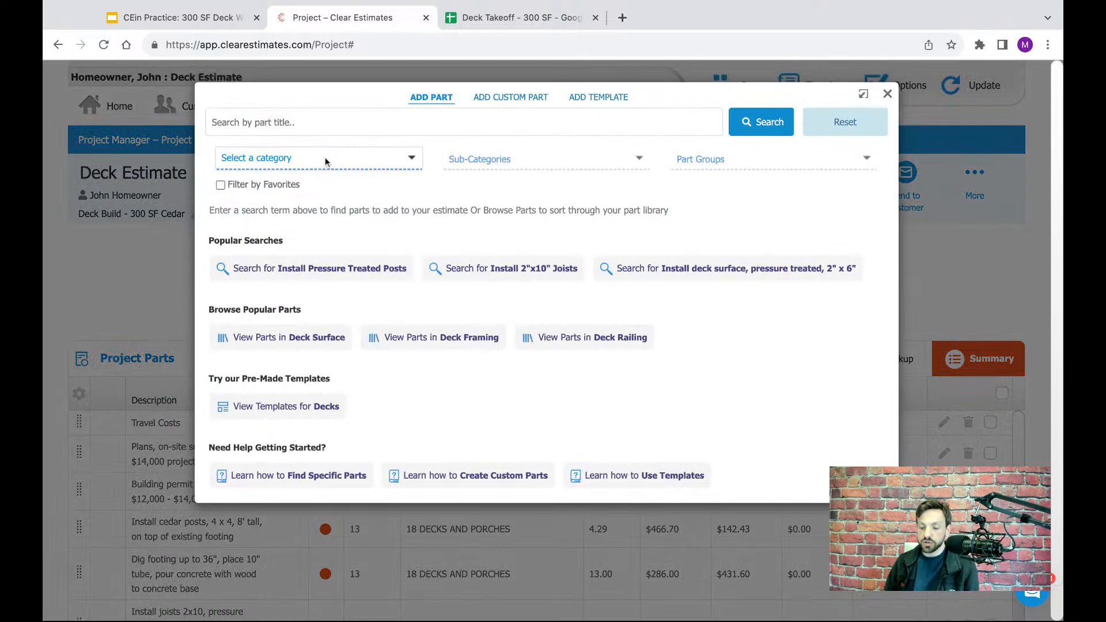
{"action": "left_click", "coordinate": [325, 157]}
{"action": "type", "text": "deck"}
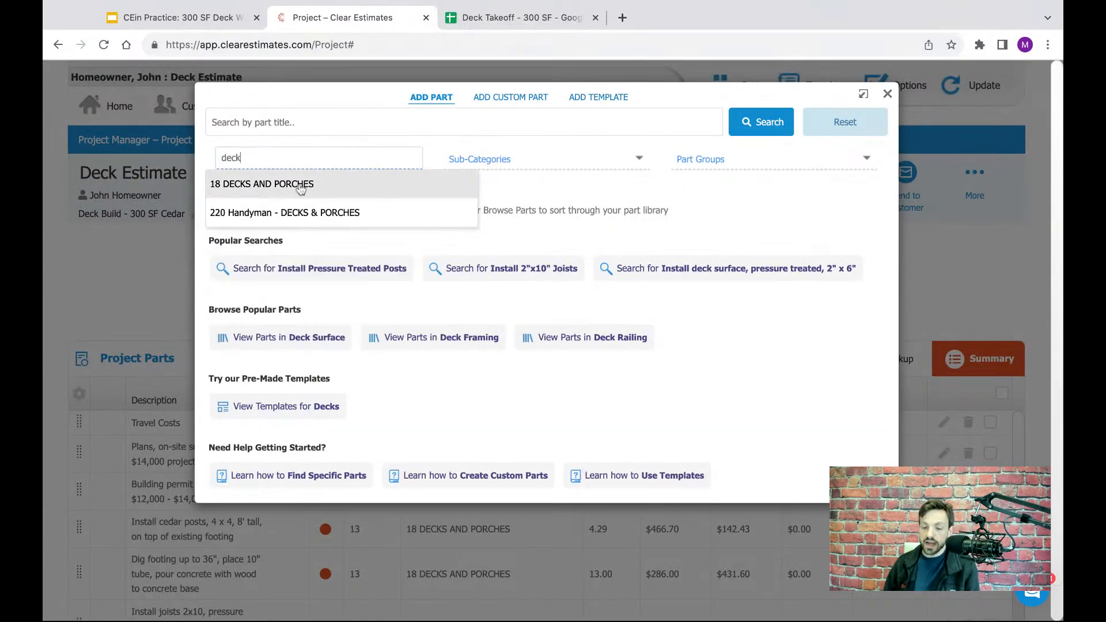
{"action": "left_click", "coordinate": [266, 185]}
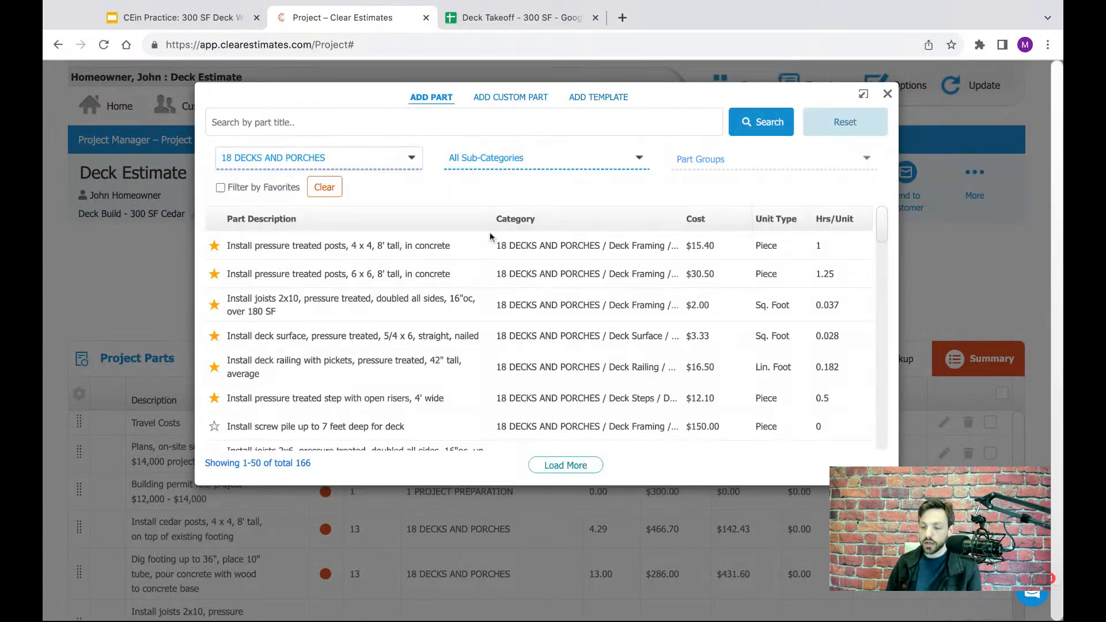
{"action": "left_click", "coordinate": [510, 164]}
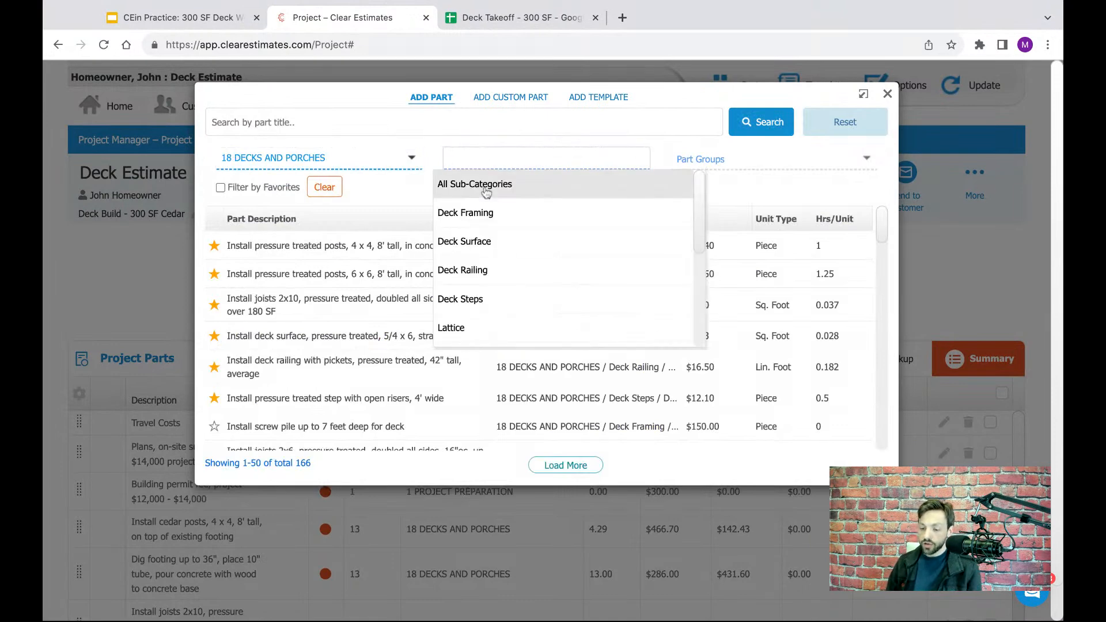
{"action": "left_click", "coordinate": [470, 270]}
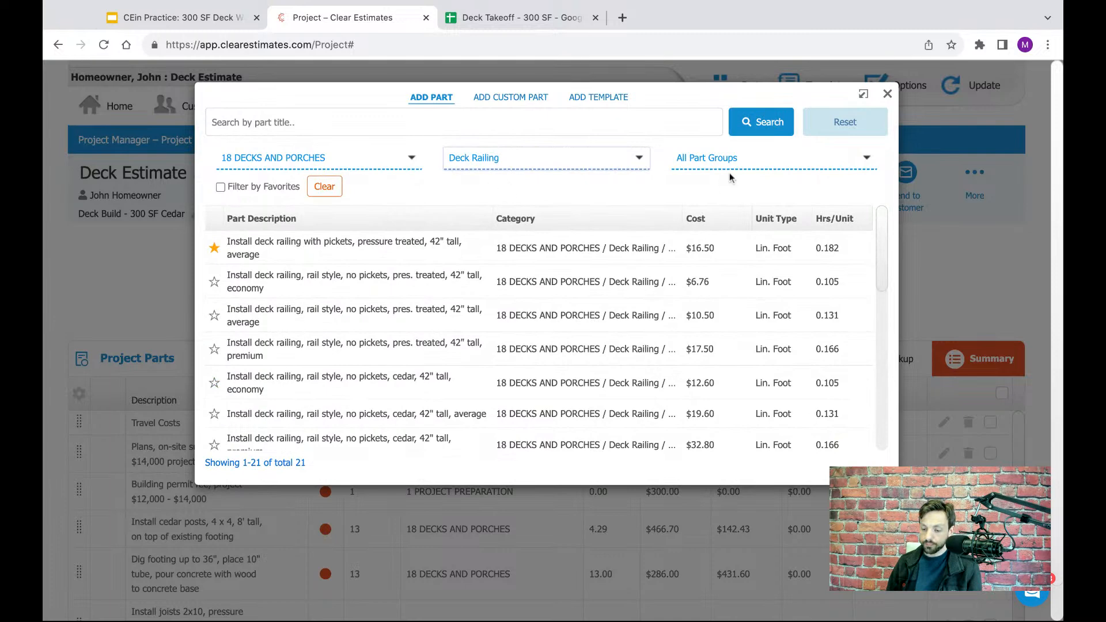
- Compare the railing and pickets rows in the Deck Takeoff spreadsheet and filter the Clear Estimates parts to the group "Deck Railing With Pickets, Cedar"
{"action": "left_click", "coordinate": [770, 158]}
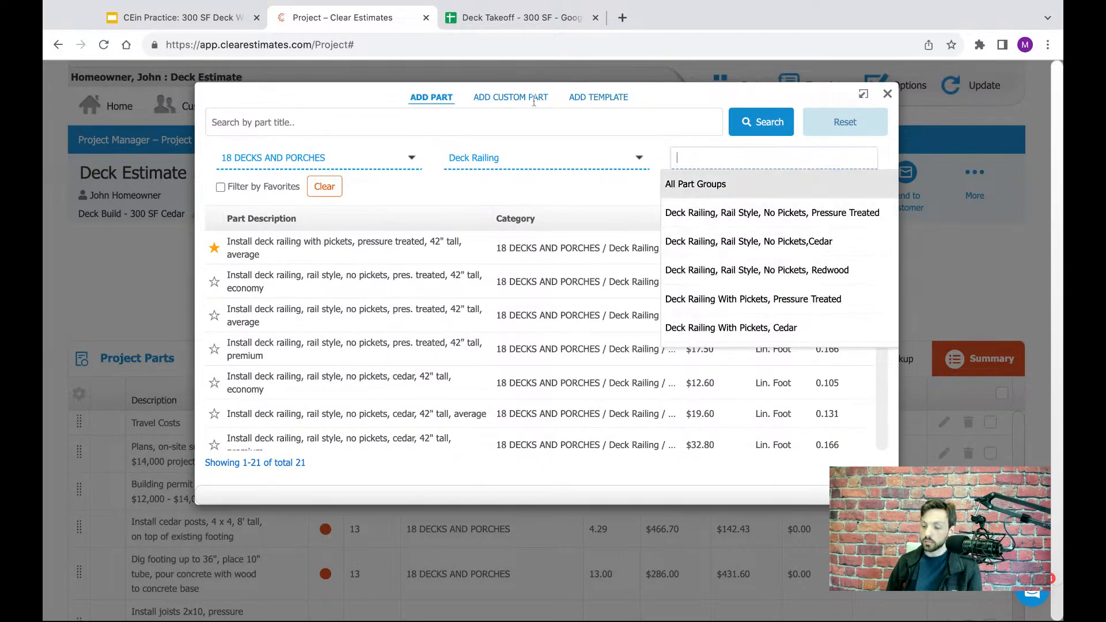
{"action": "left_click", "coordinate": [494, 23]}
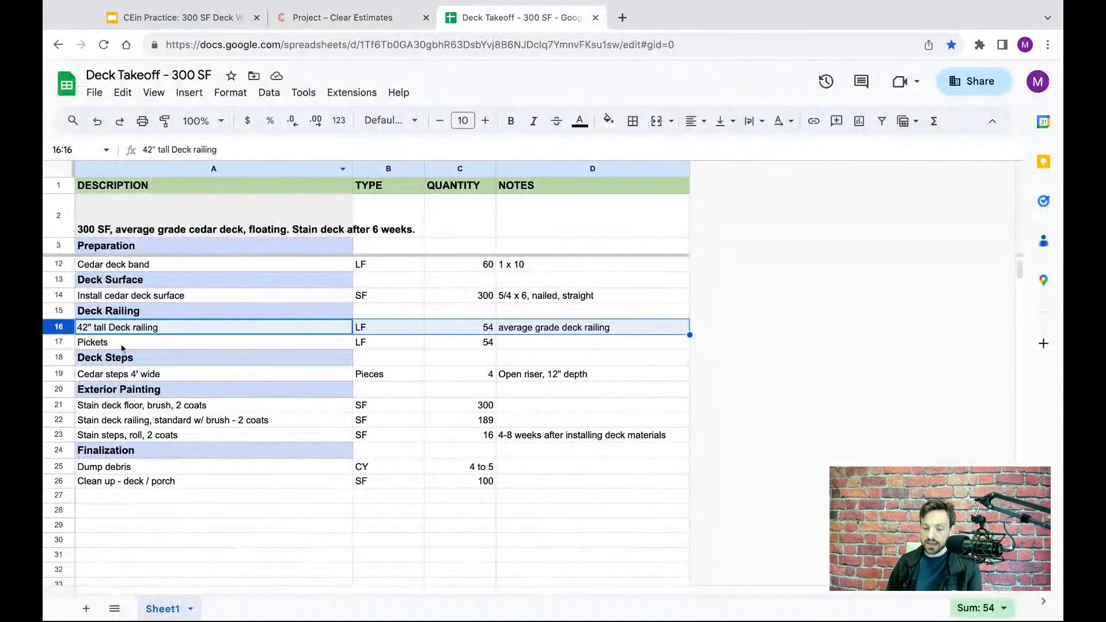
{"action": "left_click", "coordinate": [58, 343]}
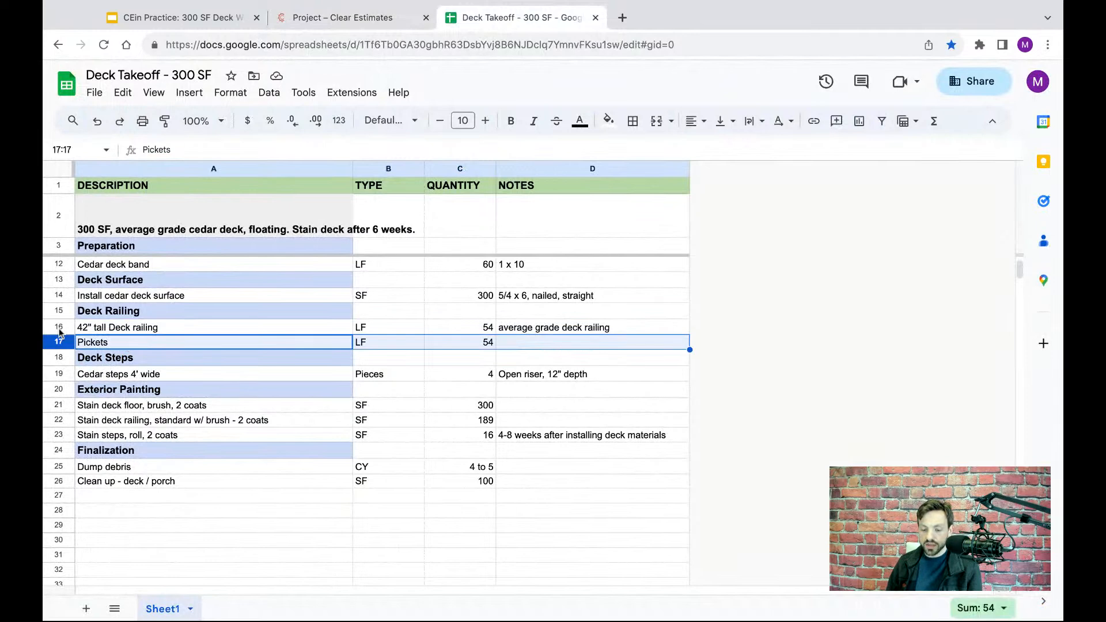
{"action": "left_click", "coordinate": [59, 328]}
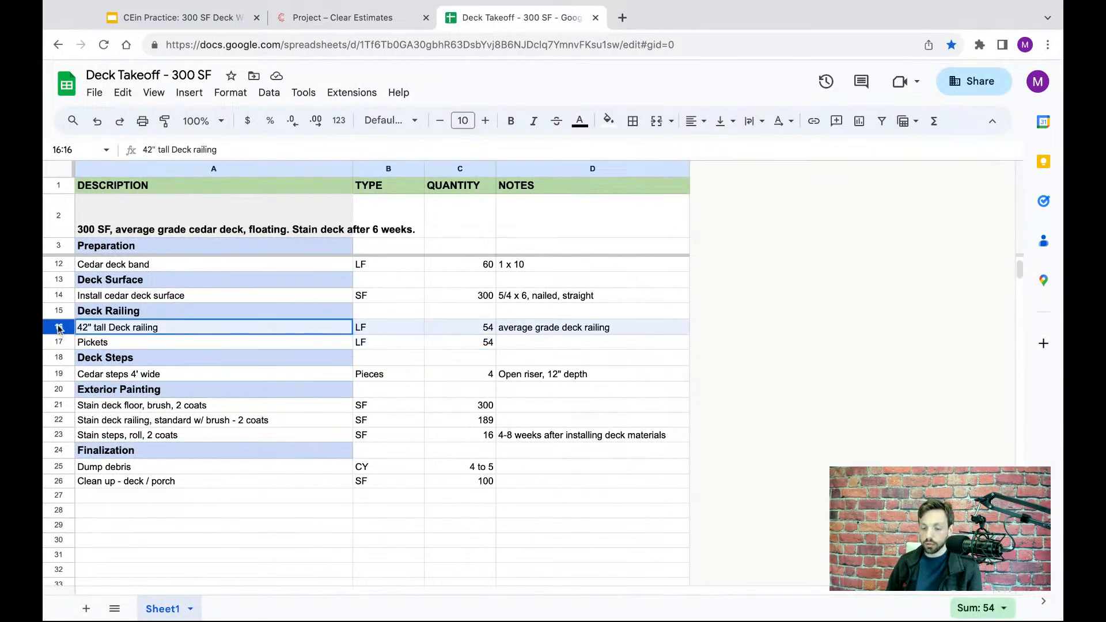
{"action": "left_click", "coordinate": [64, 344]}
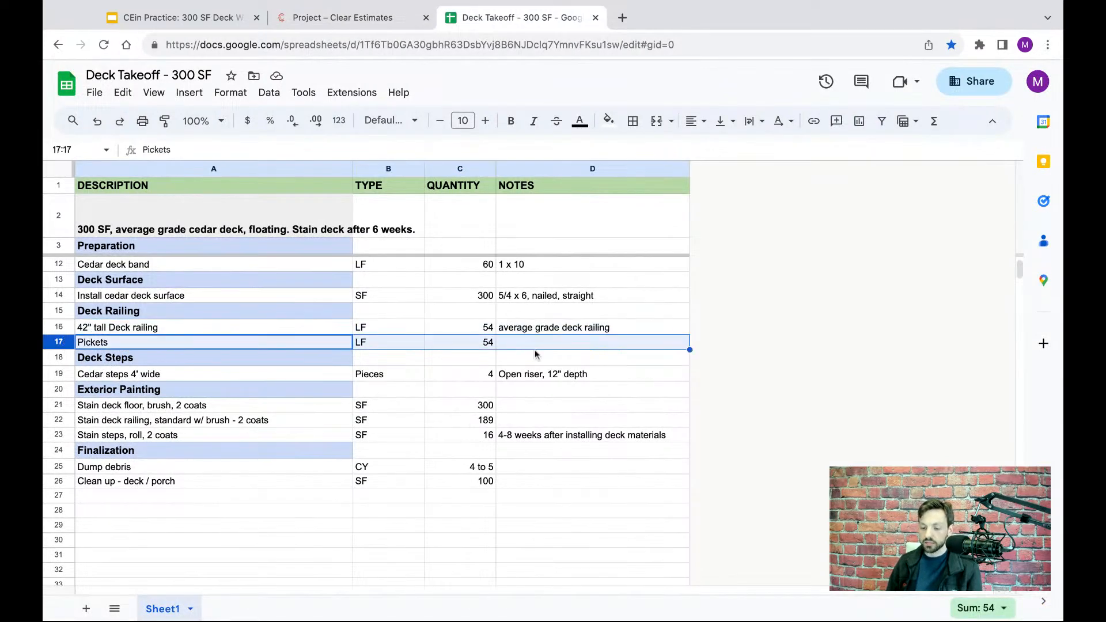
{"action": "left_click", "coordinate": [333, 19]}
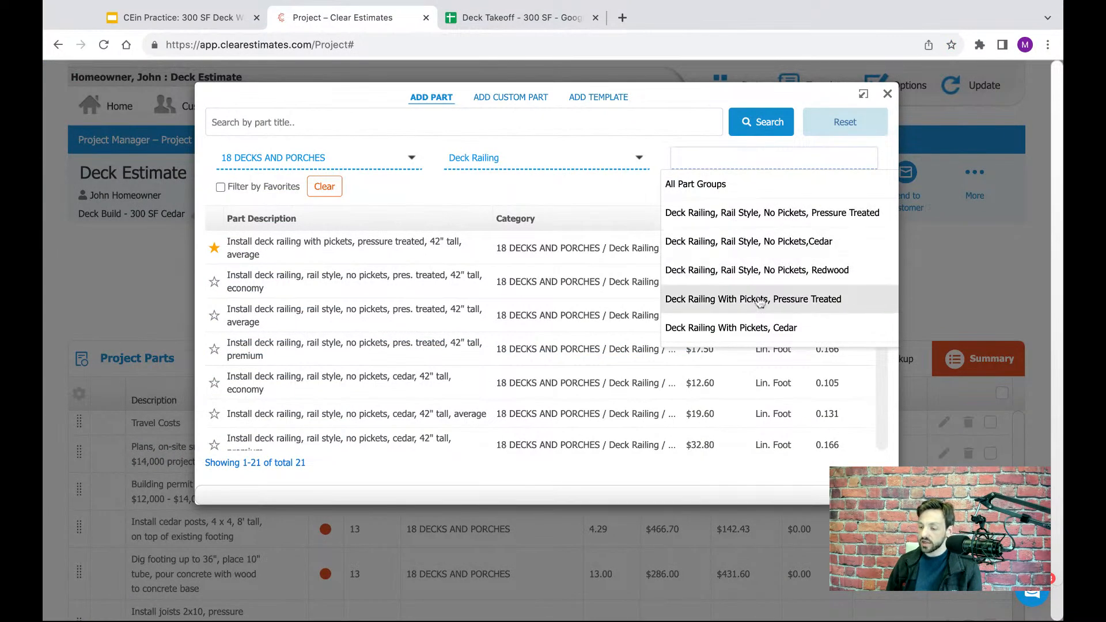
{"action": "scroll", "coordinate": [761, 300], "scroll_direction": "down", "scroll_amount": 1}
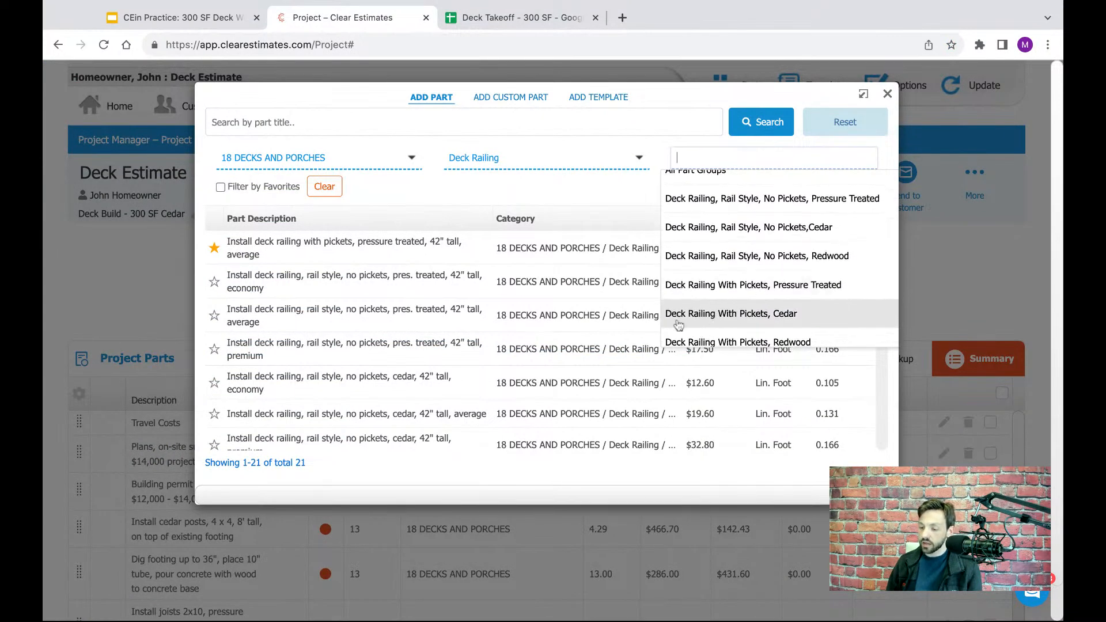
{"action": "left_click", "coordinate": [714, 321]}
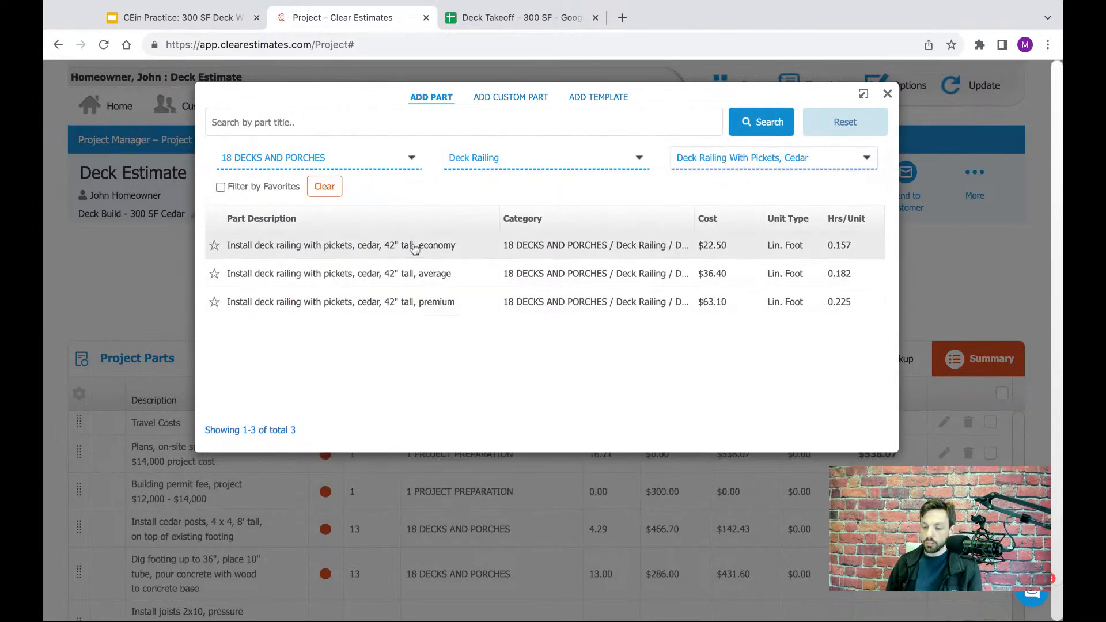
- Check the railing grade in the Deck Takeoff spreadsheet and open the average-grade 42" tall cedar railing with pickets in Clear Estimates
{"action": "left_click", "coordinate": [499, 19]}
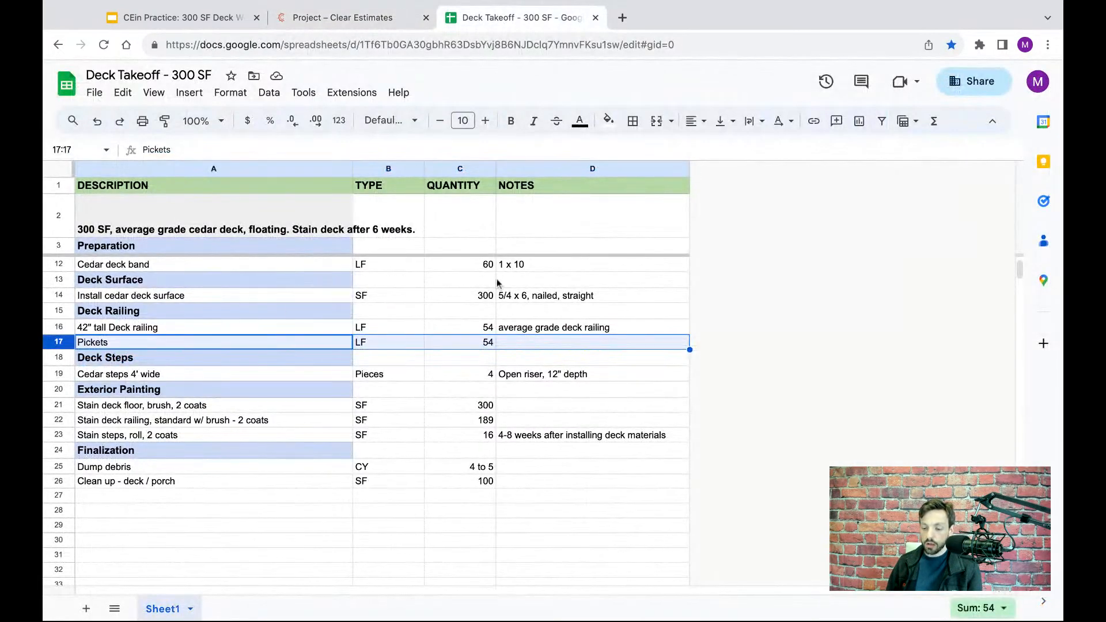
{"action": "left_click", "coordinate": [364, 18]}
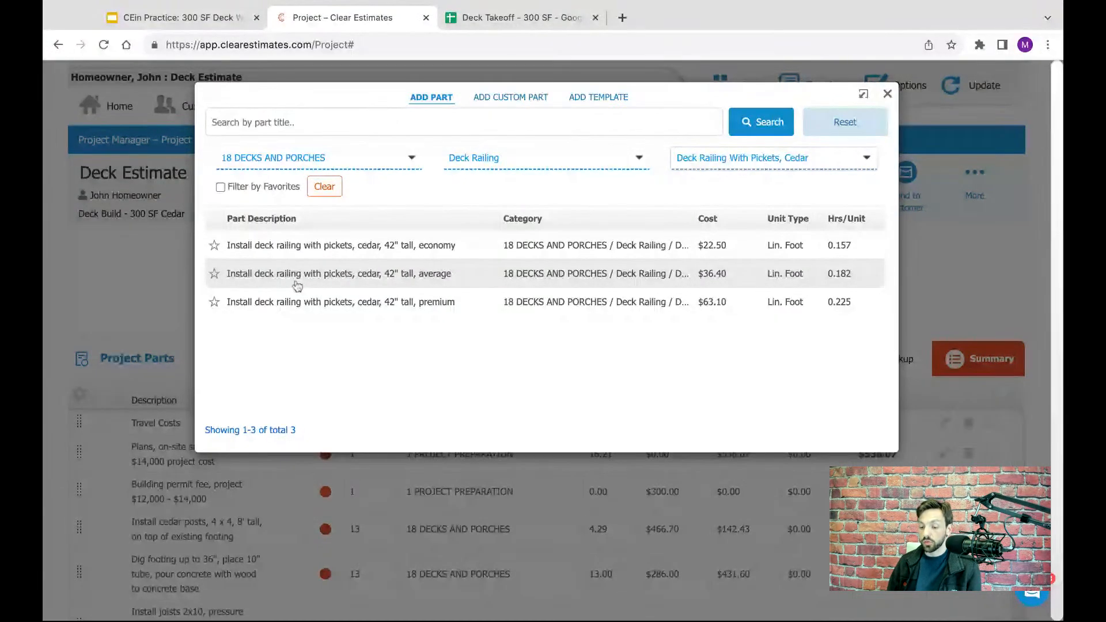
{"action": "left_click", "coordinate": [348, 274]}
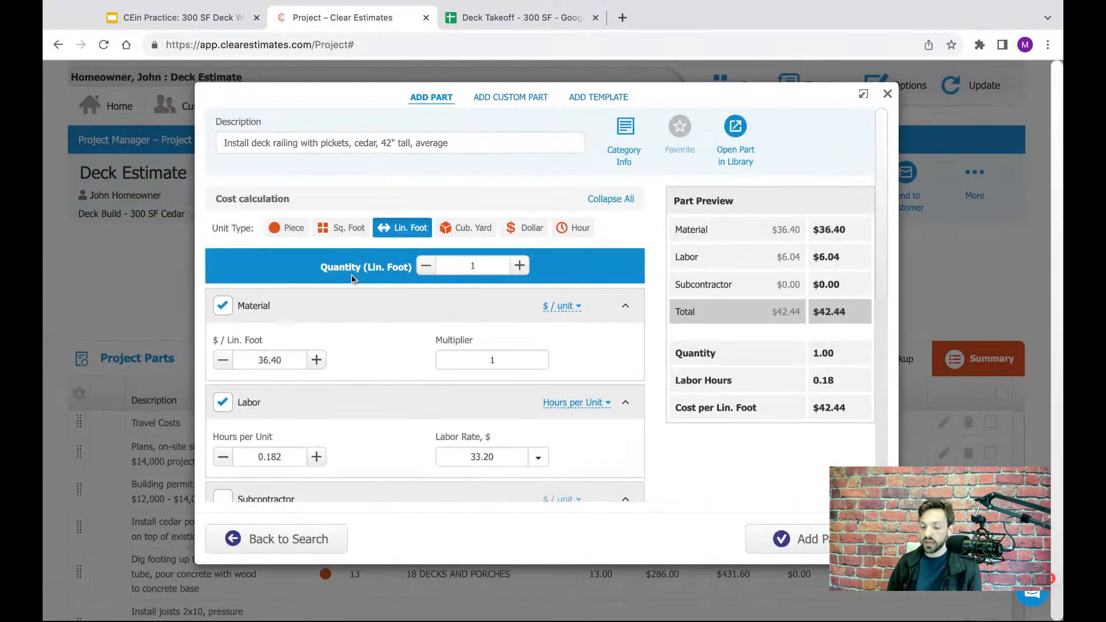
- Check the railing length in the Deck Takeoff spreadsheet, set the Clear Estimates railing part's quantity to 54 linear feet, and add it to the project
{"action": "left_click", "coordinate": [494, 18]}
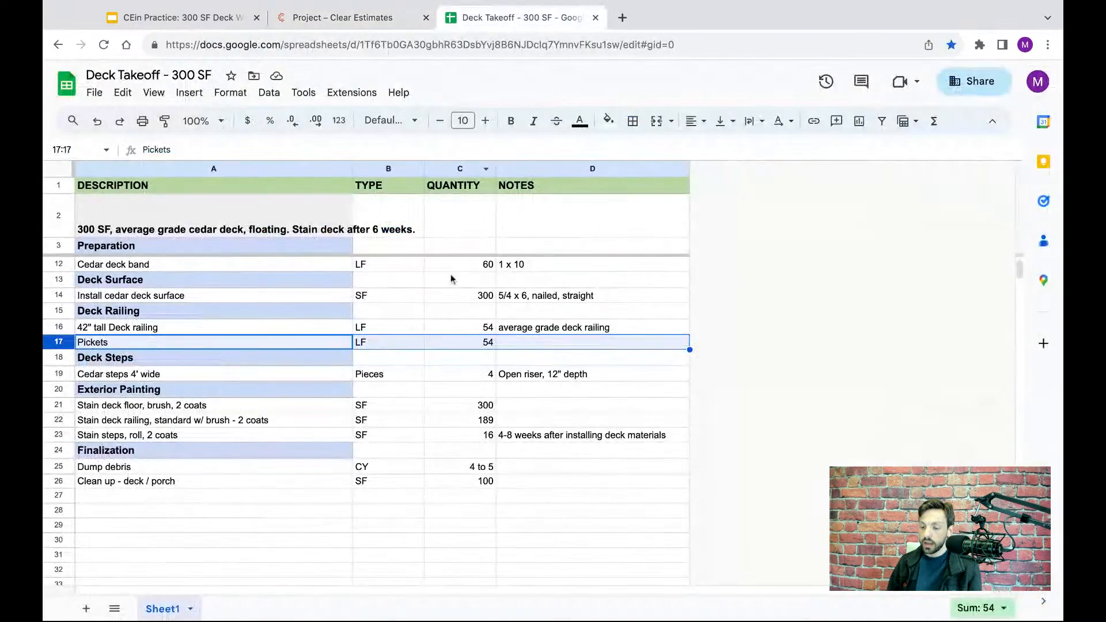
{"action": "left_click", "coordinate": [396, 20]}
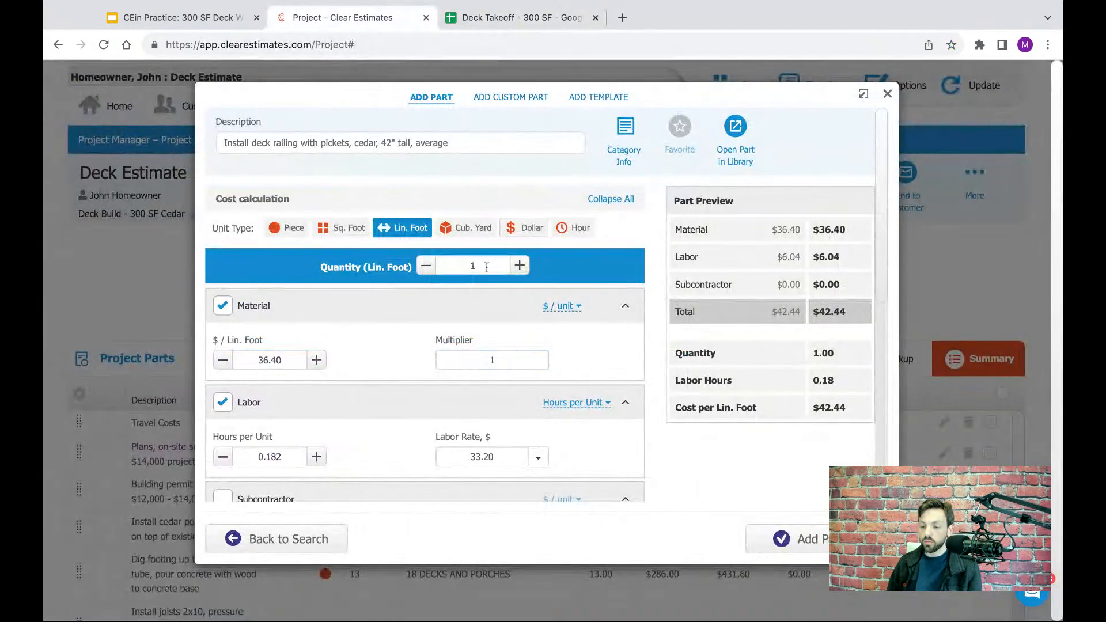
{"action": "type", "text": "4"}
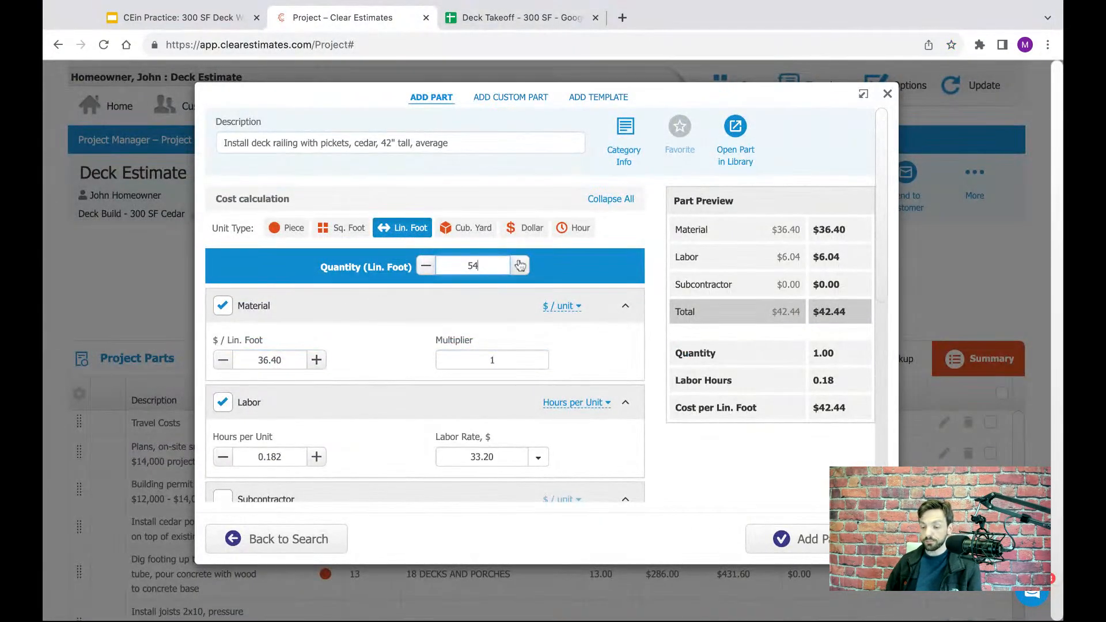
{"action": "left_click", "coordinate": [645, 338]}
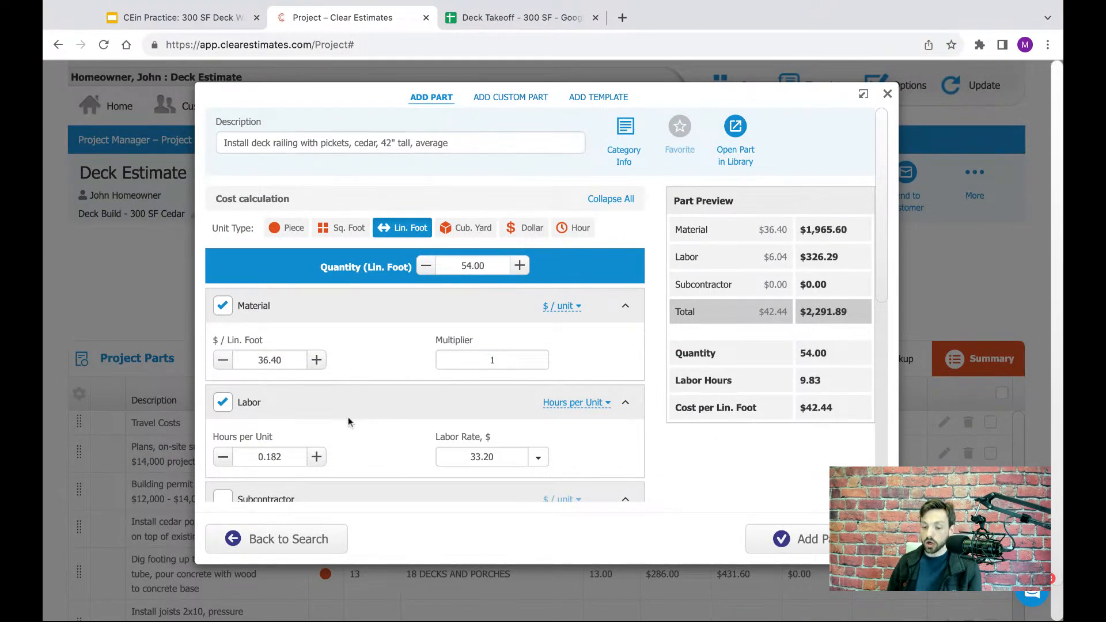
{"action": "left_click", "coordinate": [807, 544]}
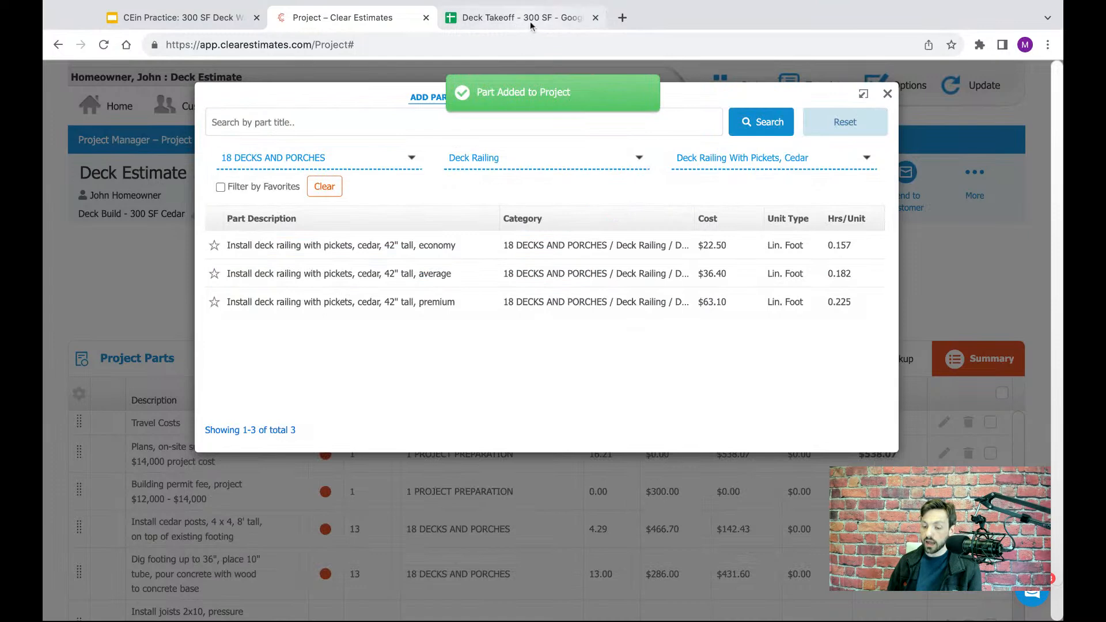
- Check the material, quantity and riser notes of the Deck Steps row in the Deck Takeoff spreadsheet
{"action": "left_click", "coordinate": [530, 21]}
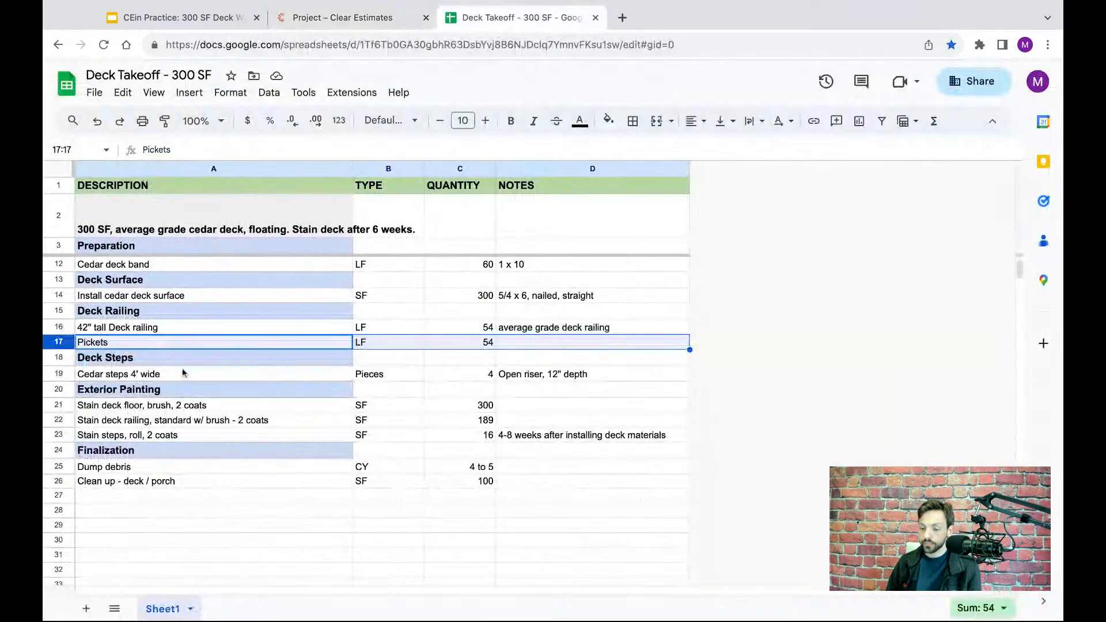
{"action": "left_click", "coordinate": [57, 358]}
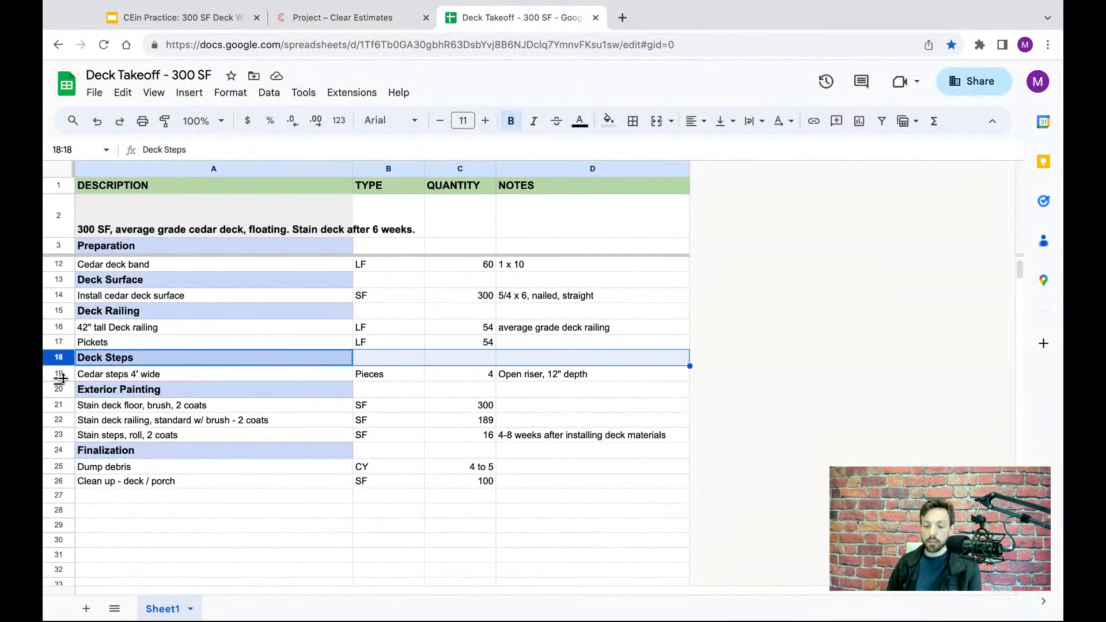
{"action": "left_click", "coordinate": [63, 374]}
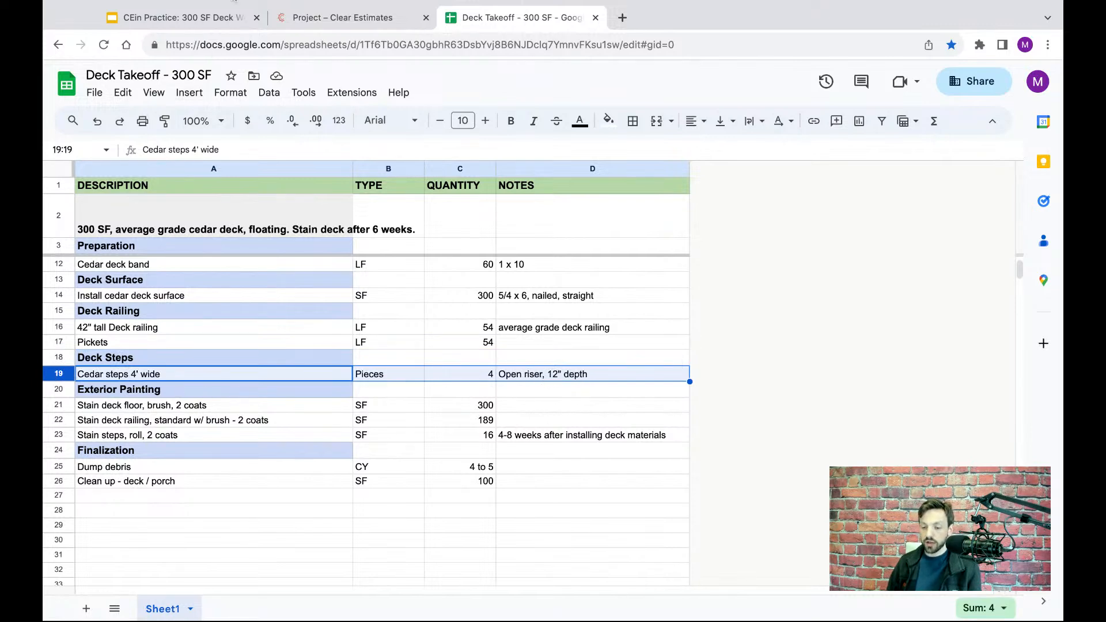
- Switch to Clear Estimates and filter the part library to sub-category "Deck Steps" and part group "Deck Steps, Cedar"
{"action": "left_click", "coordinate": [369, 17]}
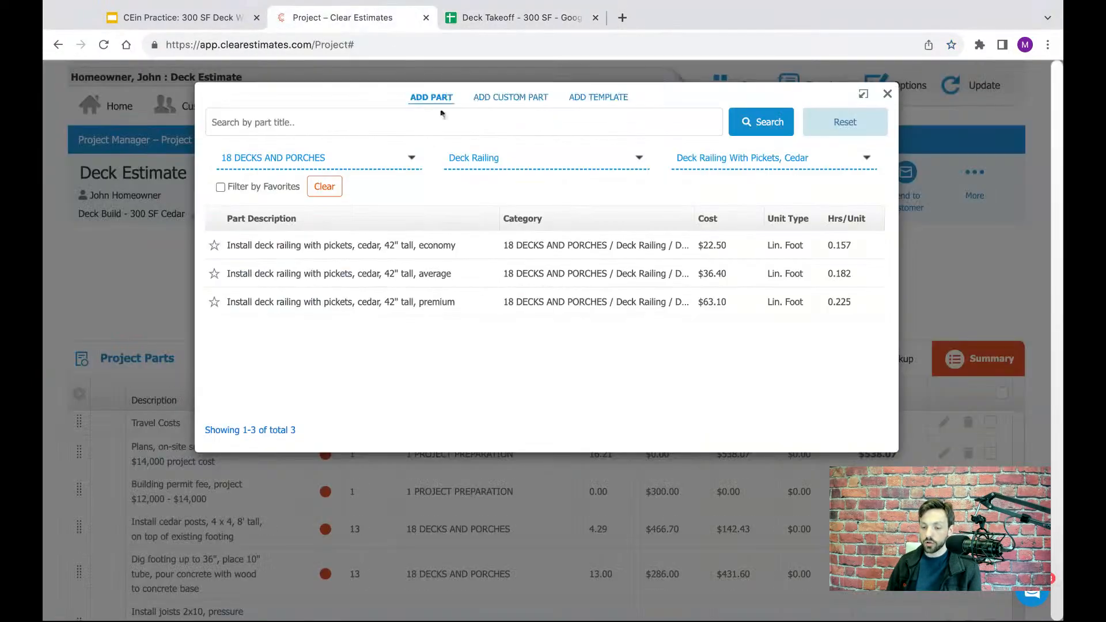
{"action": "left_click", "coordinate": [535, 154]}
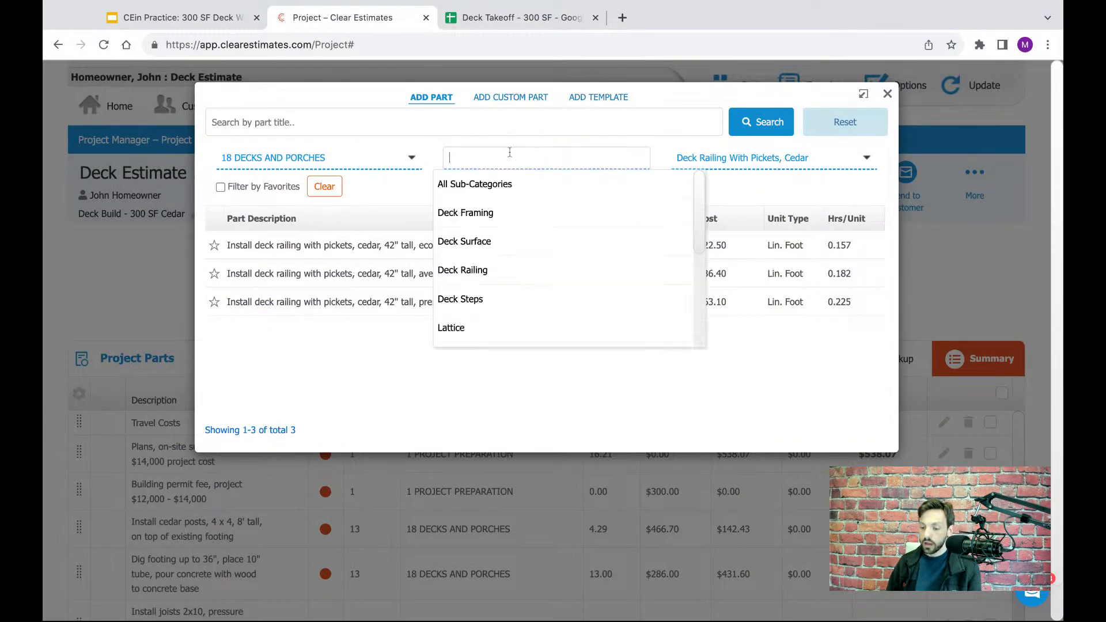
{"action": "left_click", "coordinate": [478, 300]}
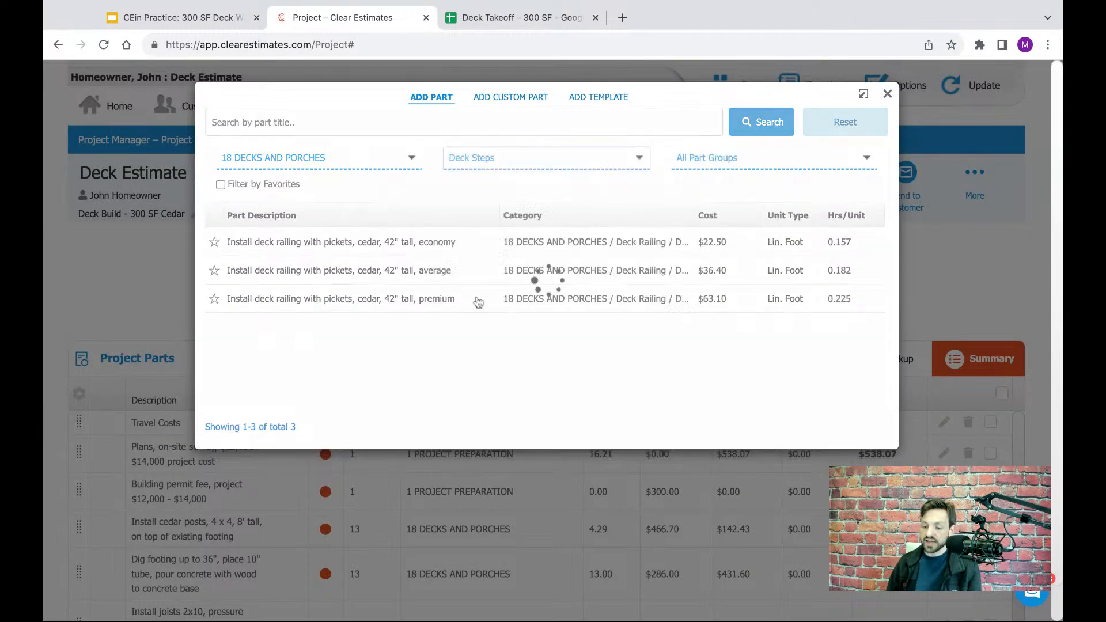
{"action": "left_click", "coordinate": [703, 164]}
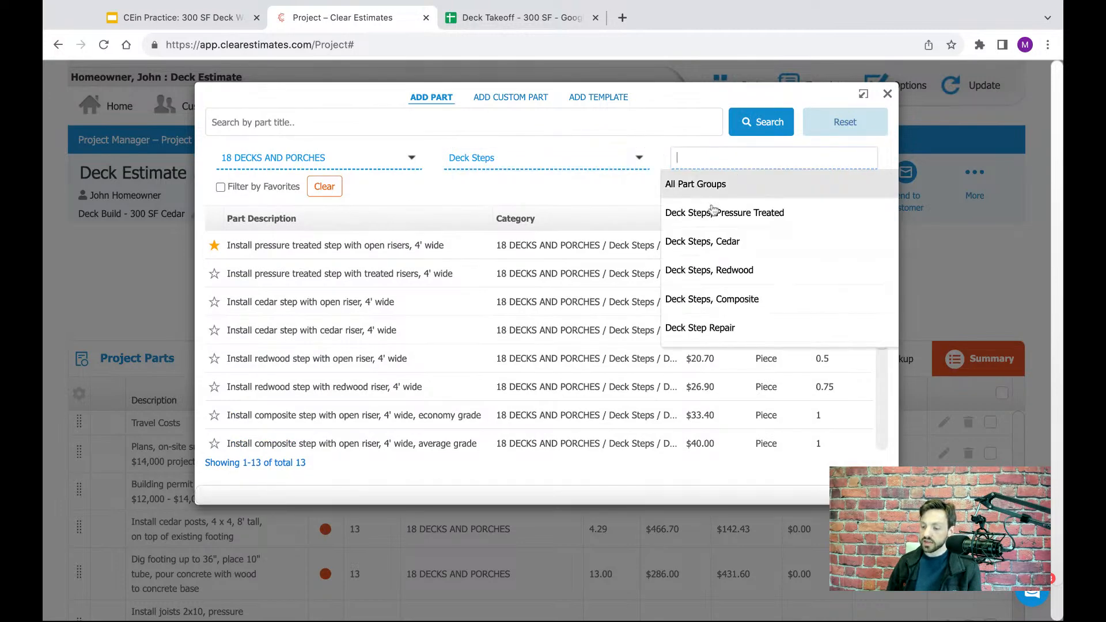
{"action": "left_click", "coordinate": [697, 245]}
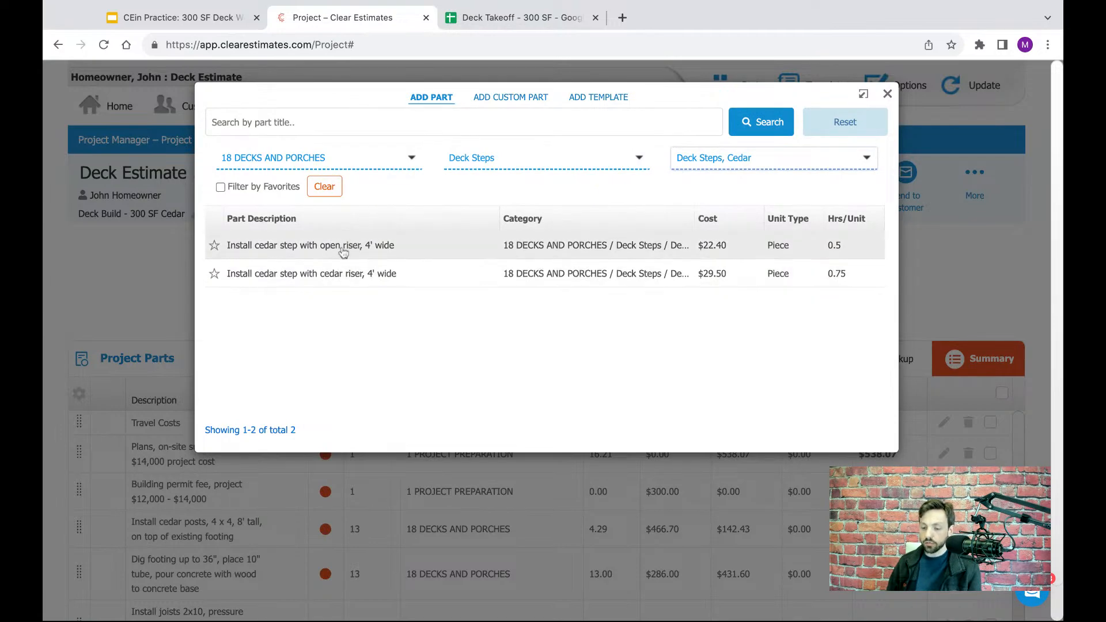
- Open the 4' wide cedar step part with open riser and set its quantity to 4 pieces
{"action": "left_click", "coordinate": [343, 247]}
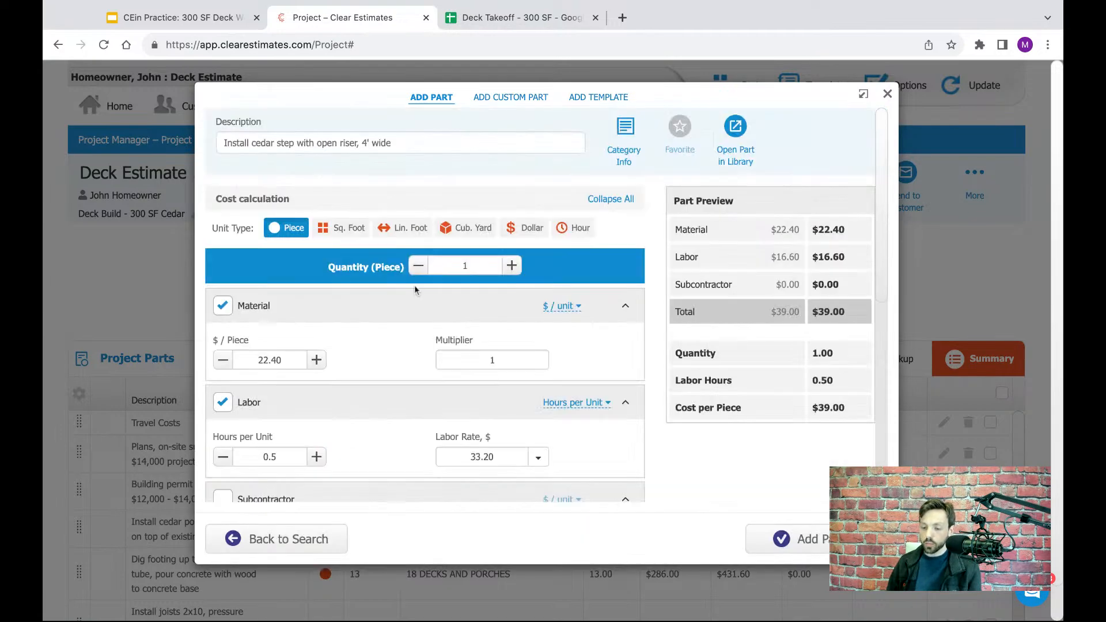
{"action": "double_click", "coordinate": [471, 266]}
{"action": "type", "text": "4"}
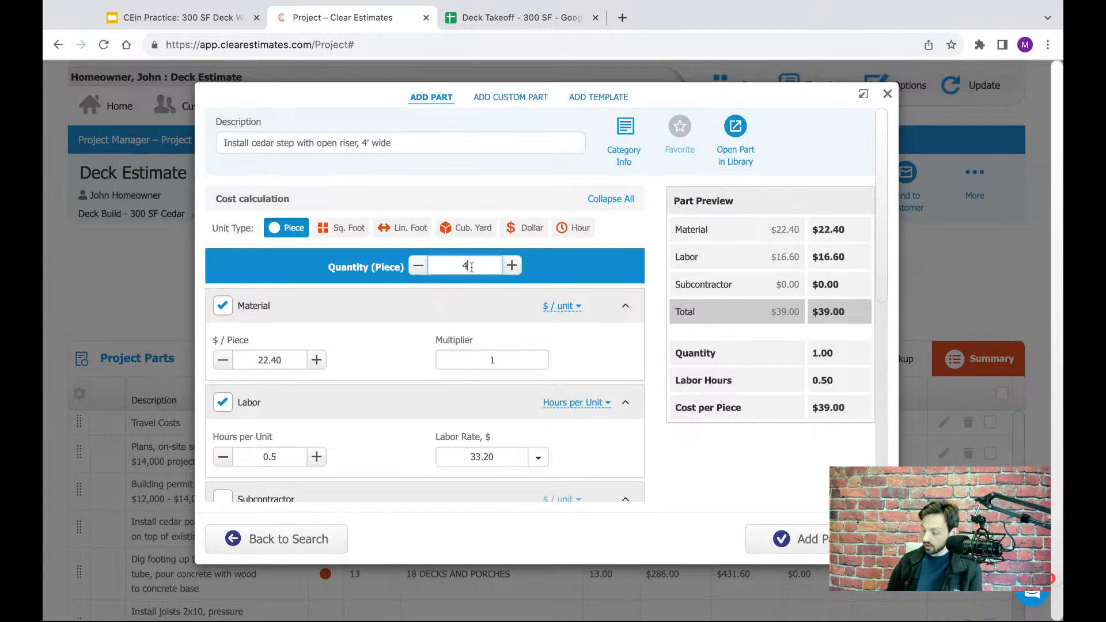
{"action": "left_click", "coordinate": [636, 234]}
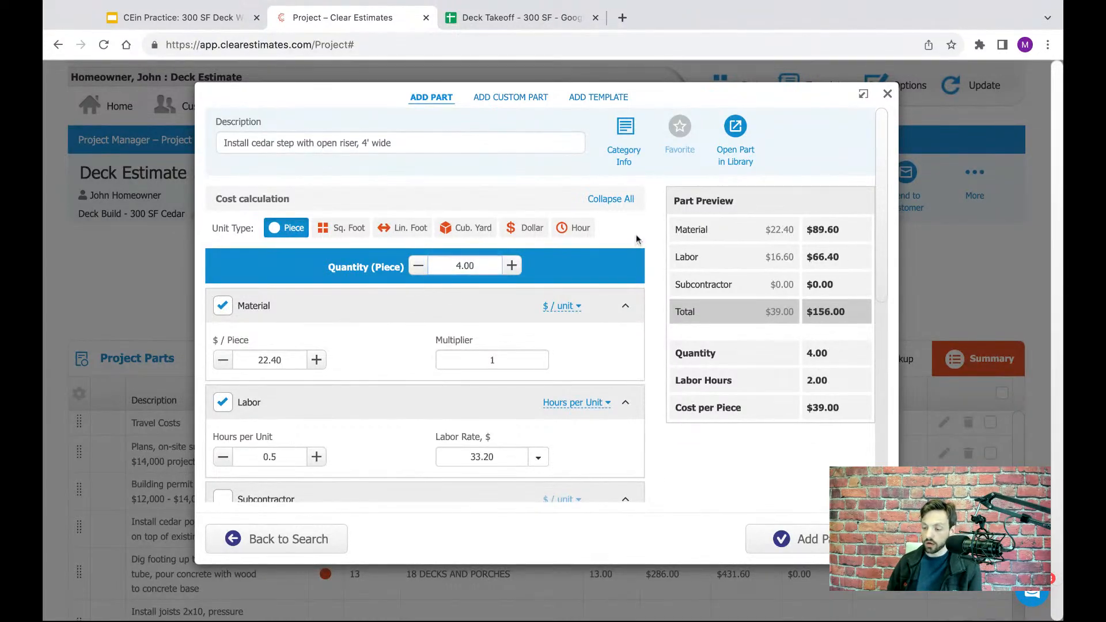
- Review the description of the cedar step part
{"action": "scroll", "coordinate": [601, 236], "scroll_direction": "down", "scroll_amount": 1}
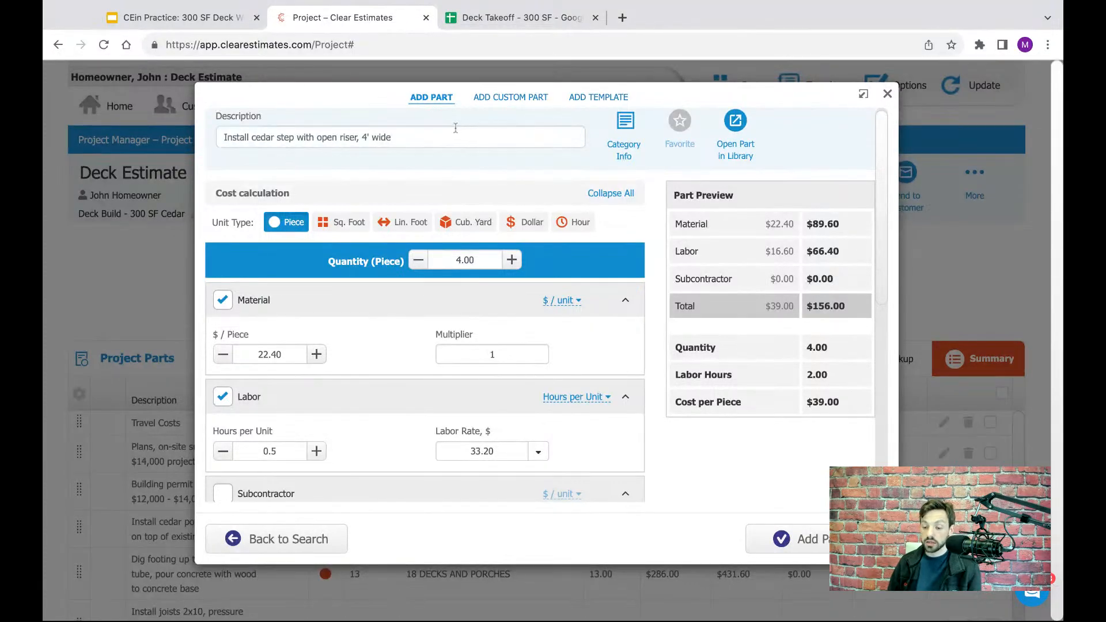
{"action": "left_click_drag", "start_coordinate": [442, 140], "coordinate": [222, 140]}
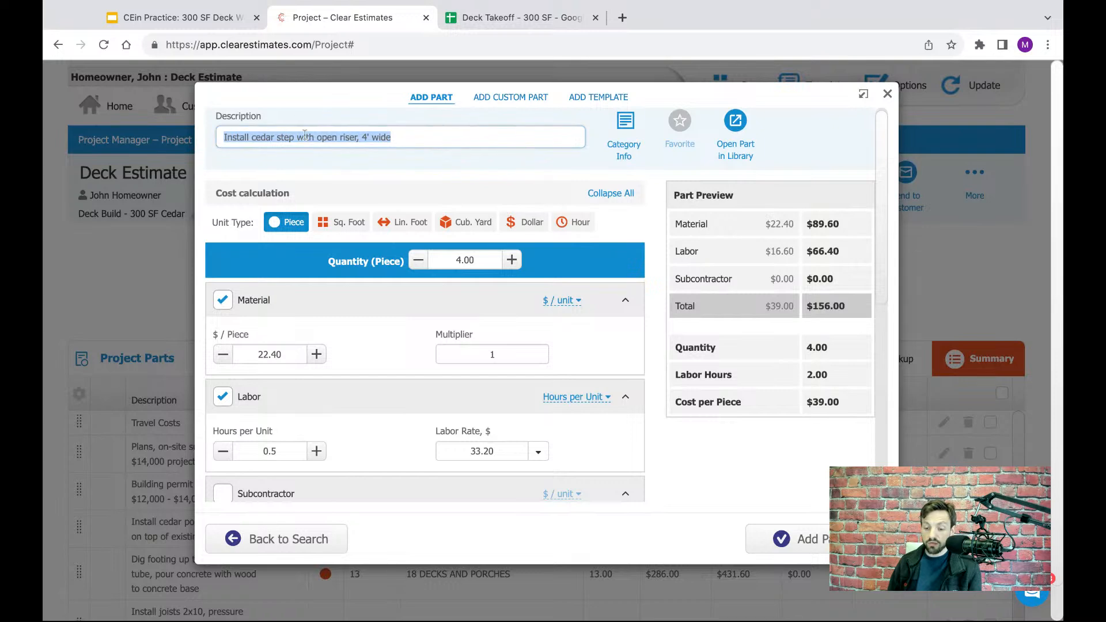
{"action": "left_click", "coordinate": [456, 171]}
- Examine the cedar step part's report text, focusing on the Formal wording and its [qty] placeholder
{"action": "scroll", "coordinate": [464, 171], "scroll_direction": "down", "scroll_amount": 1}
{"action": "scroll", "coordinate": [464, 172], "scroll_direction": "down", "scroll_amount": 3}
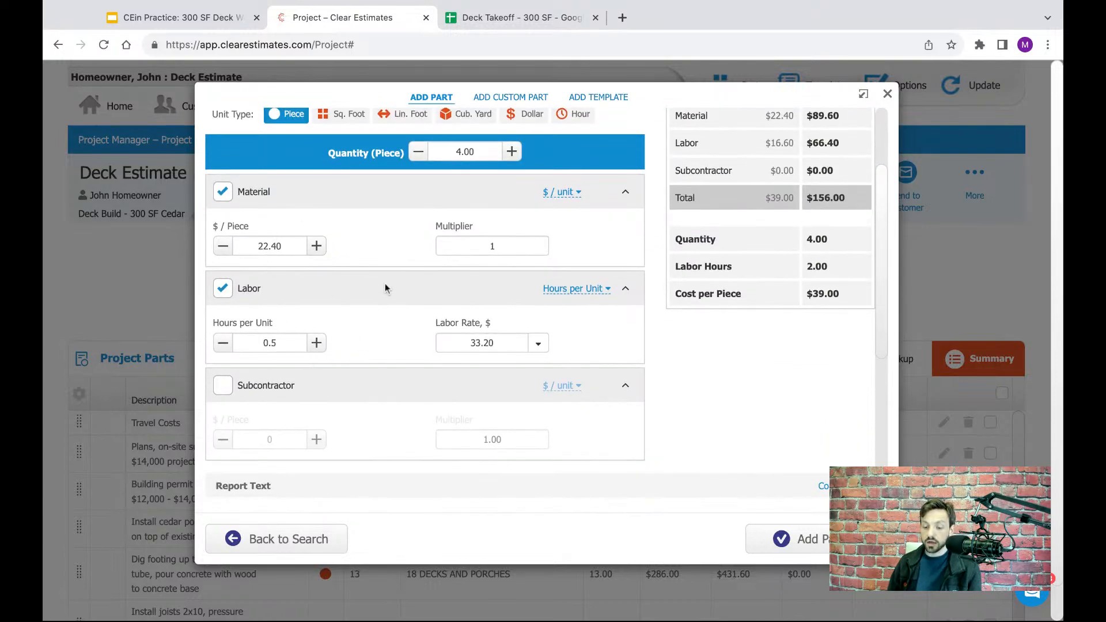
{"action": "scroll", "coordinate": [393, 238], "scroll_direction": "down", "scroll_amount": 8}
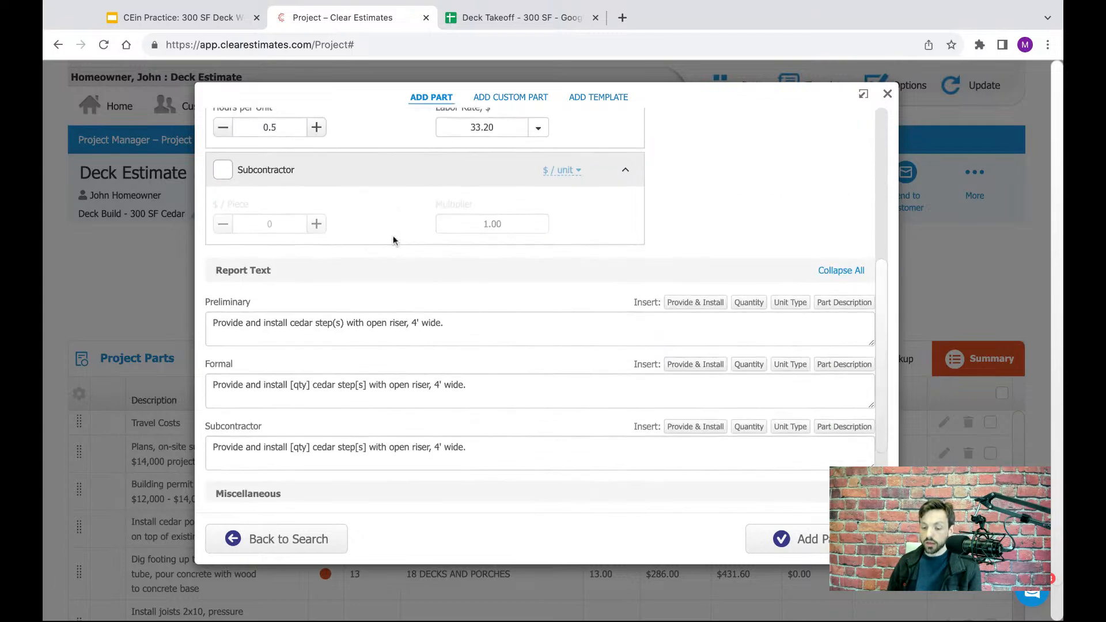
{"action": "left_click", "coordinate": [472, 393]}
{"action": "key", "text": "alt+shift+Left"}
{"action": "key", "text": "alt+shift+Left"}
{"action": "key", "text": "alt+shift+Left"}
{"action": "key", "text": "alt+shift+Left"}
{"action": "key", "text": "alt+shift+Left"}
{"action": "key", "text": "alt+shift+Left"}
{"action": "key", "text": "alt+shift+Left"}
{"action": "key", "text": "alt+shift+Left"}
{"action": "key", "text": "alt+shift+Left"}
{"action": "key", "text": "alt+shift+Left"}
{"action": "key", "text": "alt+shift+Left"}
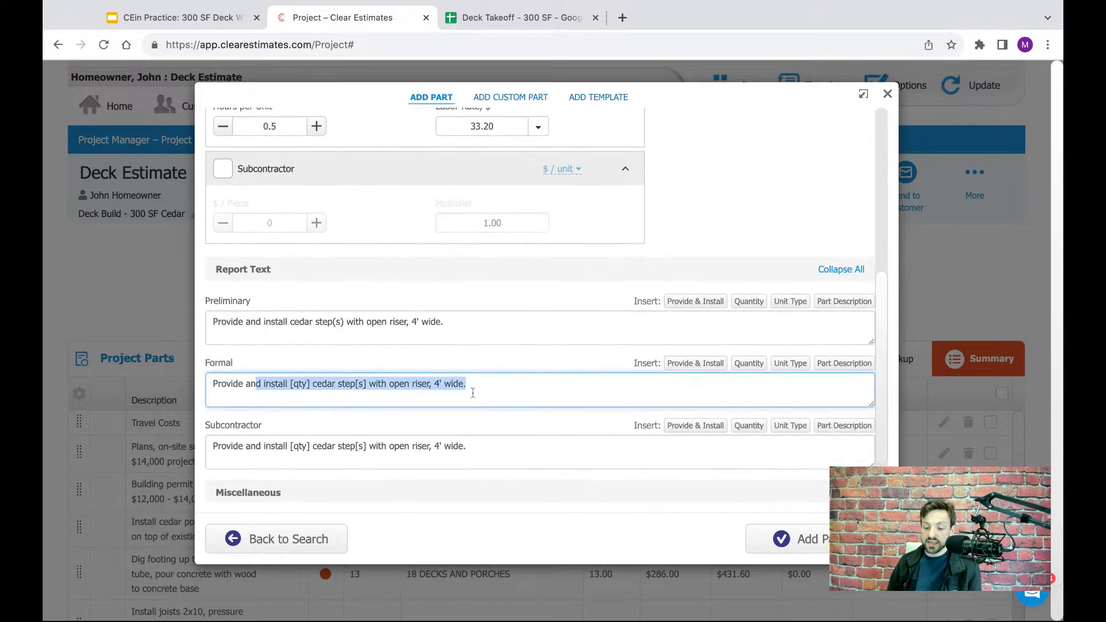
{"action": "left_click", "coordinate": [236, 361]}
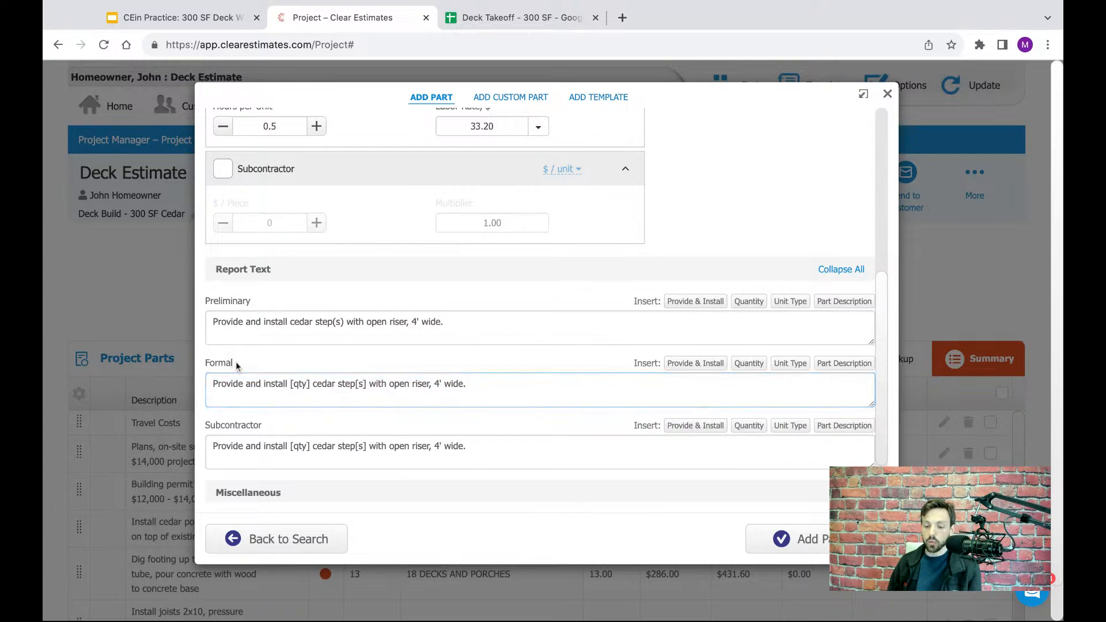
{"action": "left_click", "coordinate": [499, 391]}
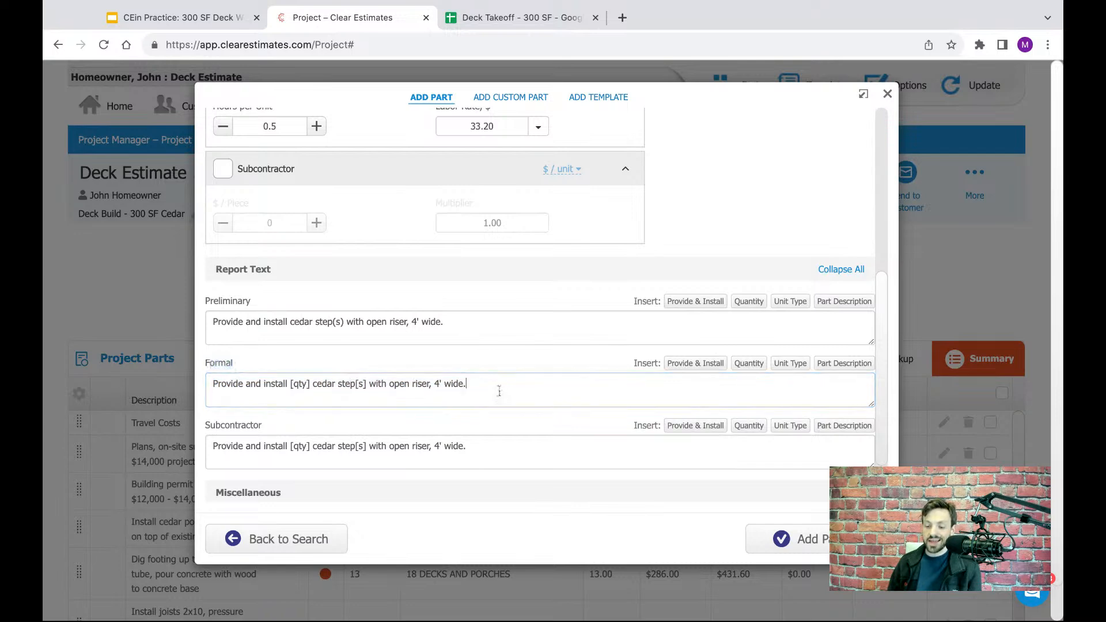
{"action": "key", "text": "alt+shift+Left"}
{"action": "key", "text": "alt+shift+Left"}
{"action": "key", "text": "alt+shift+Left"}
{"action": "key", "text": "alt+shift+Left"}
{"action": "key", "text": "alt+shift+Left"}
{"action": "key", "text": "alt+shift+Left"}
{"action": "key", "text": "alt+shift+Left"}
{"action": "key", "text": "alt+shift+Left"}
{"action": "key", "text": "alt+shift+Left"}
{"action": "key", "text": "alt+shift+Left"}
{"action": "key", "text": "alt+shift+Left"}
{"action": "key", "text": "alt+shift+Left"}
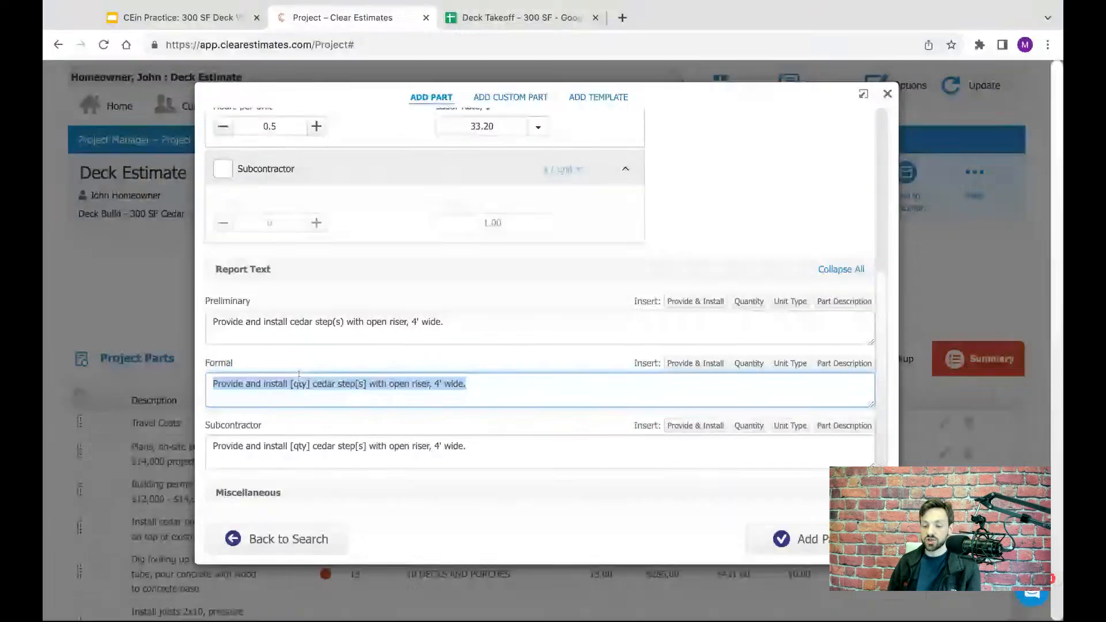
{"action": "key", "text": "Right"}
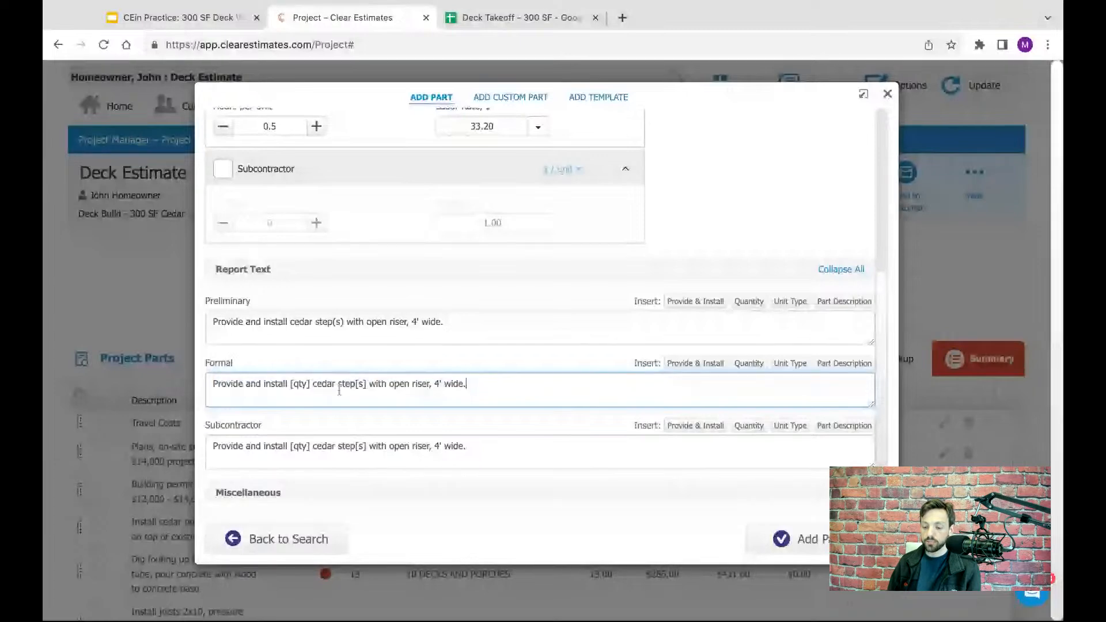
{"action": "double_click", "coordinate": [308, 384]}
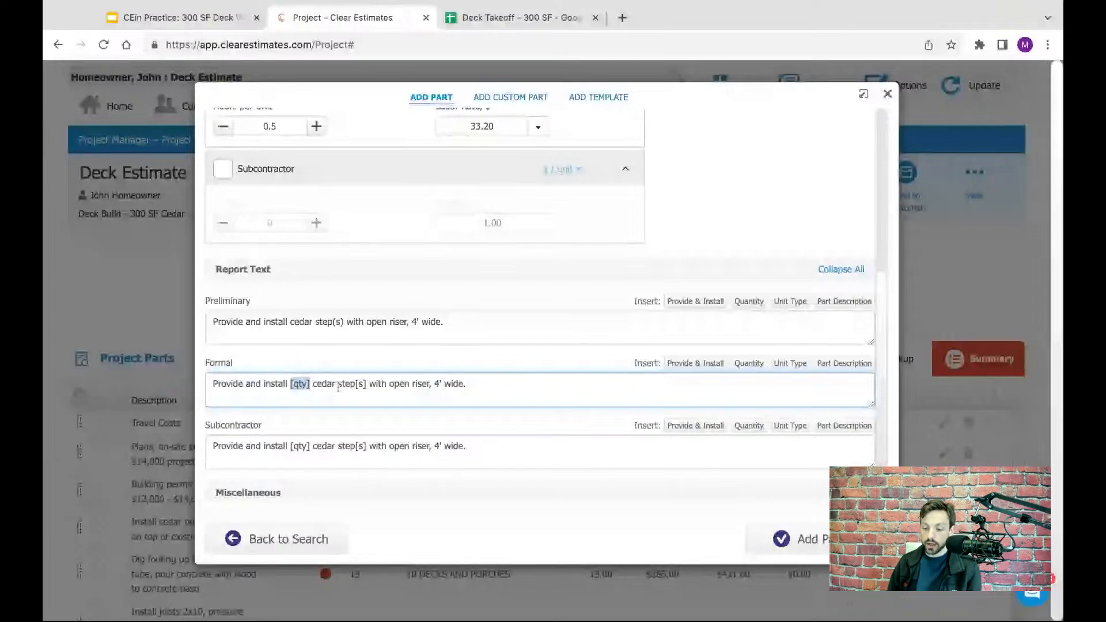
{"action": "left_click", "coordinate": [489, 389]}
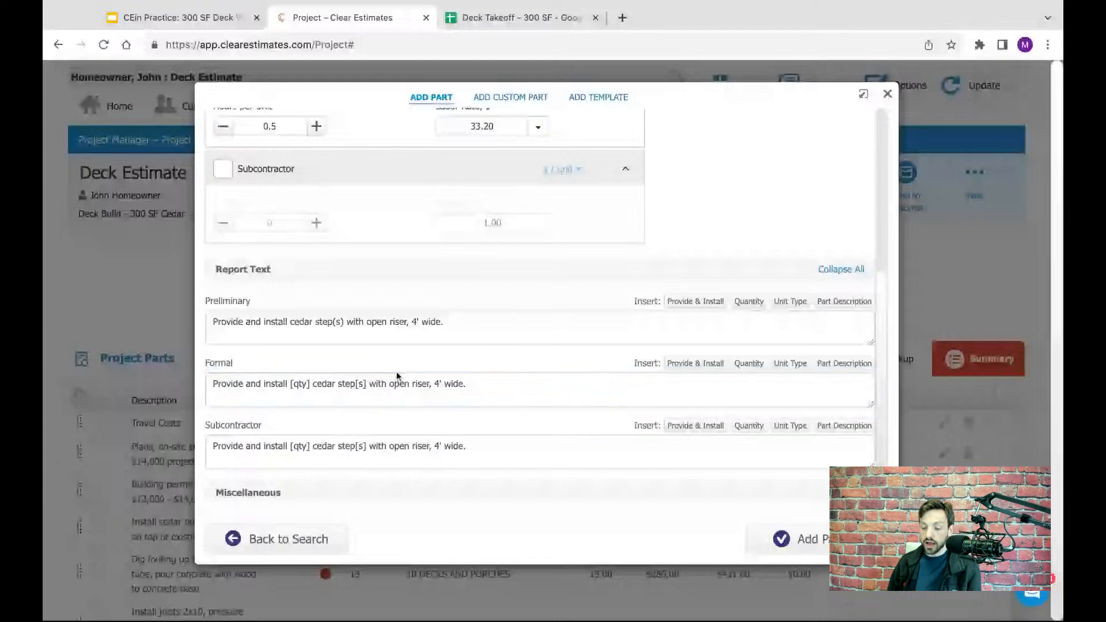
{"action": "key", "text": "ctrl+a"}
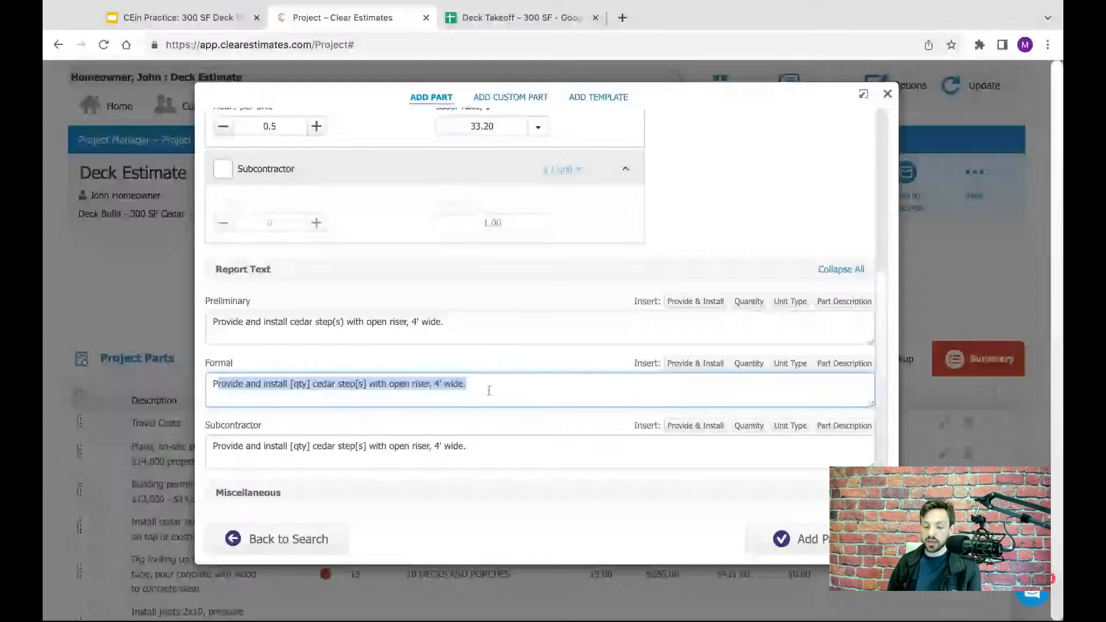
{"action": "left_click", "coordinate": [503, 356]}
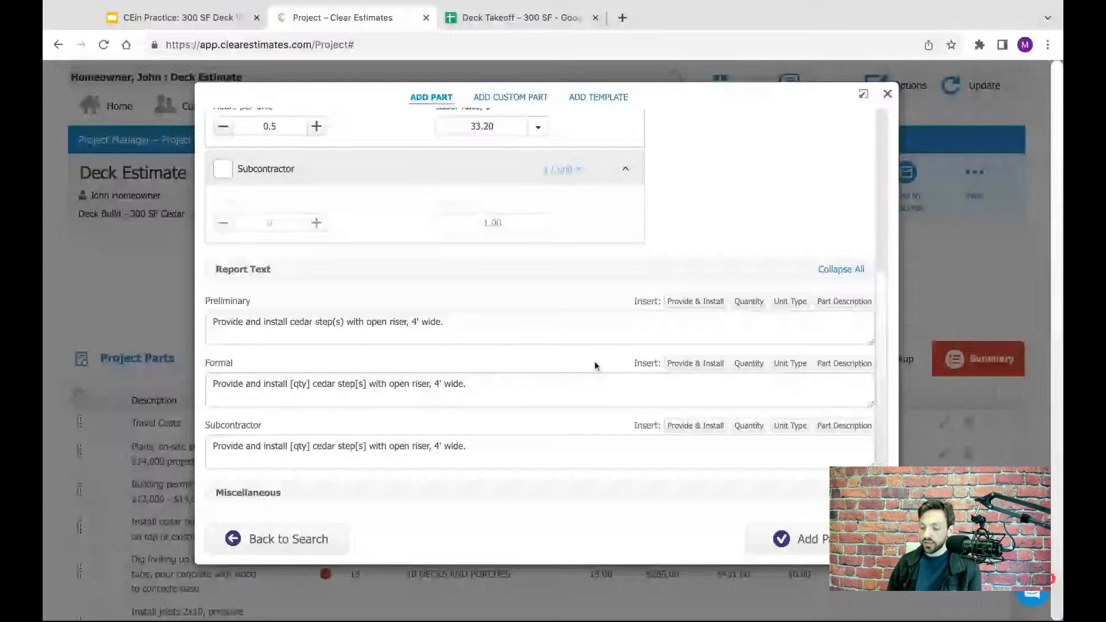
- Add the cedar step part to the project and close the part library
{"action": "scroll", "coordinate": [595, 366], "scroll_direction": "up", "scroll_amount": 6}
{"action": "left_click", "coordinate": [798, 542]}
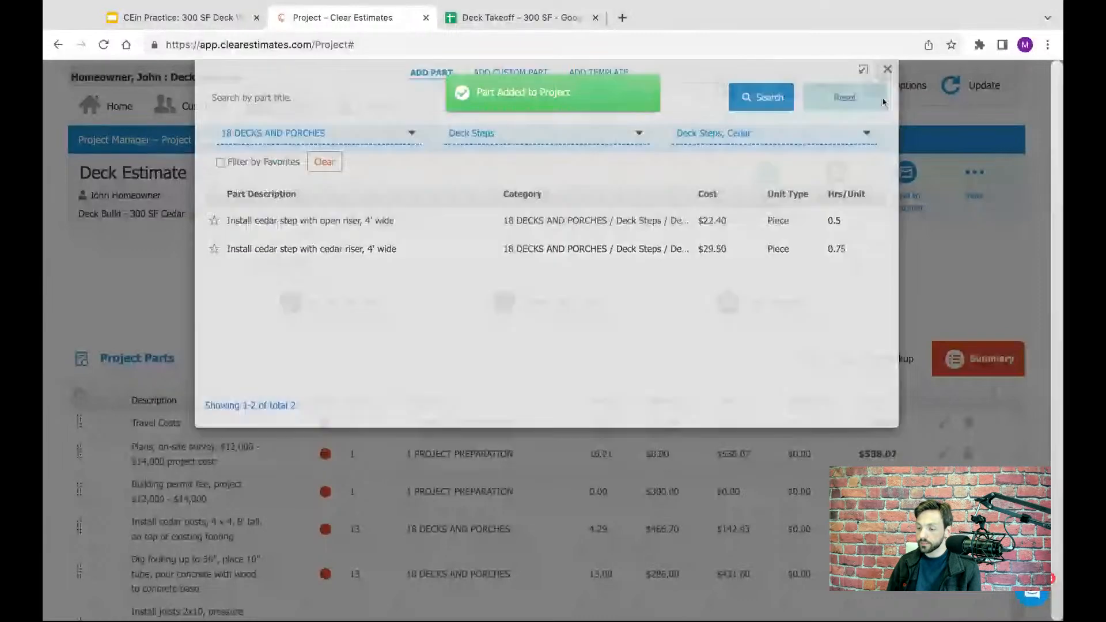
{"action": "scroll", "coordinate": [478, 276], "scroll_direction": "down", "scroll_amount": 4}
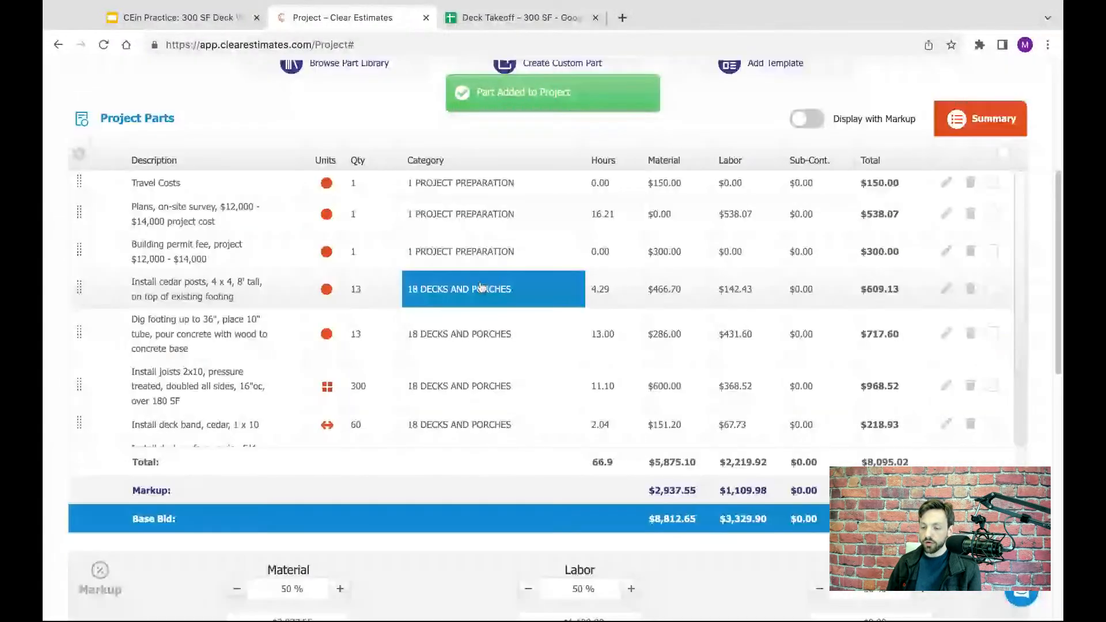
- Review the Exterior Painting rows in the Deck Takeoff spreadsheet for the deck floor, railing and steps, then select the deck floor staining row
{"action": "left_click", "coordinate": [526, 23]}
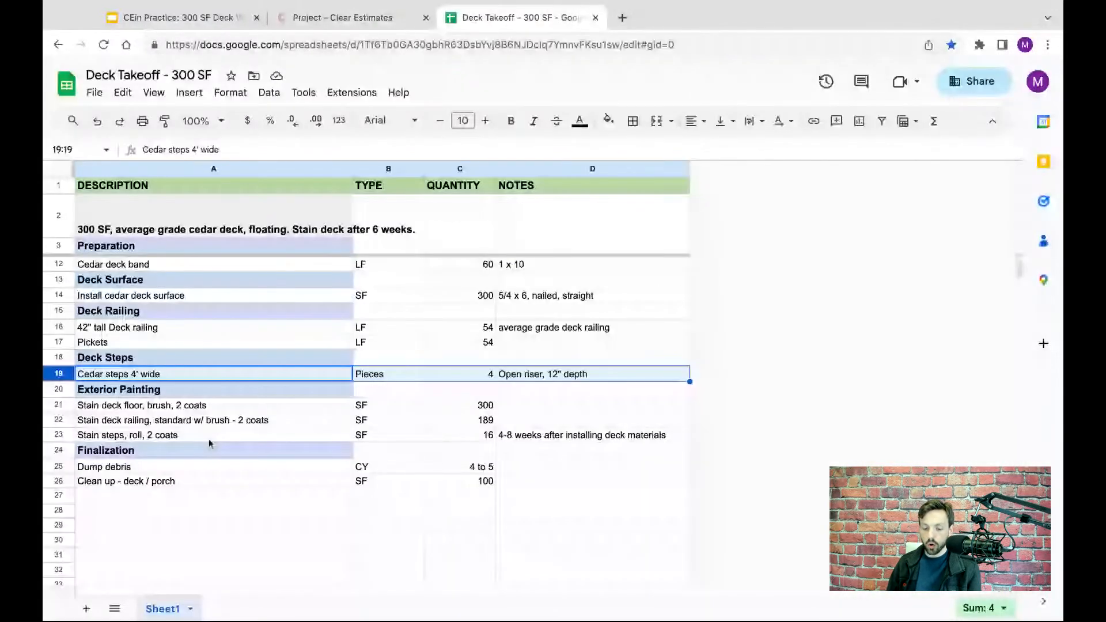
{"action": "left_click", "coordinate": [60, 390]}
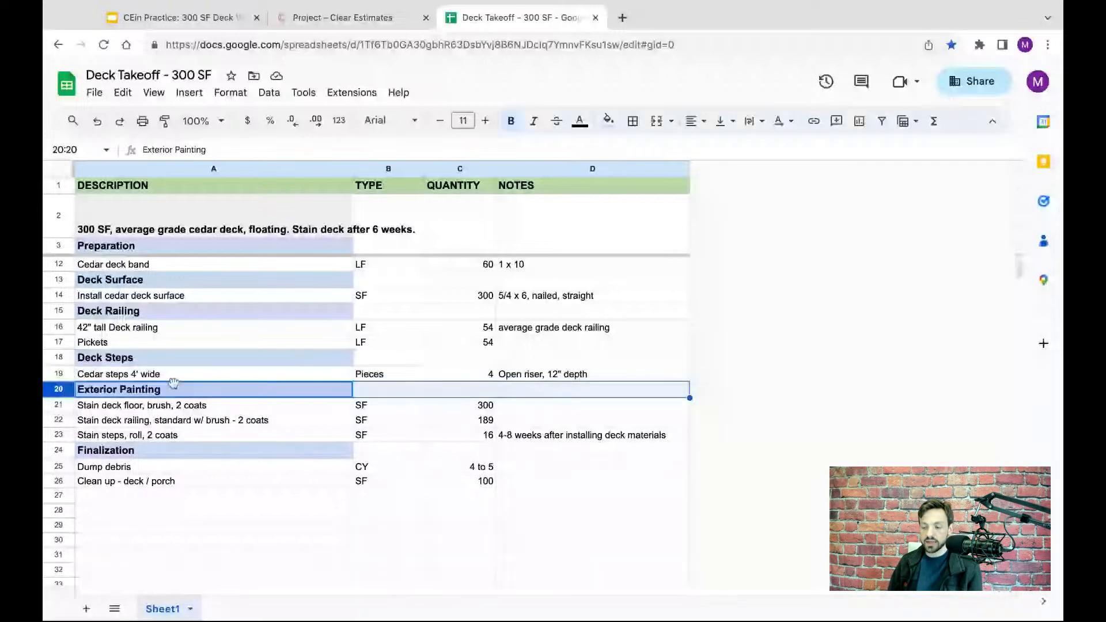
{"action": "left_click", "coordinate": [140, 406]}
{"action": "left_click", "coordinate": [144, 421]}
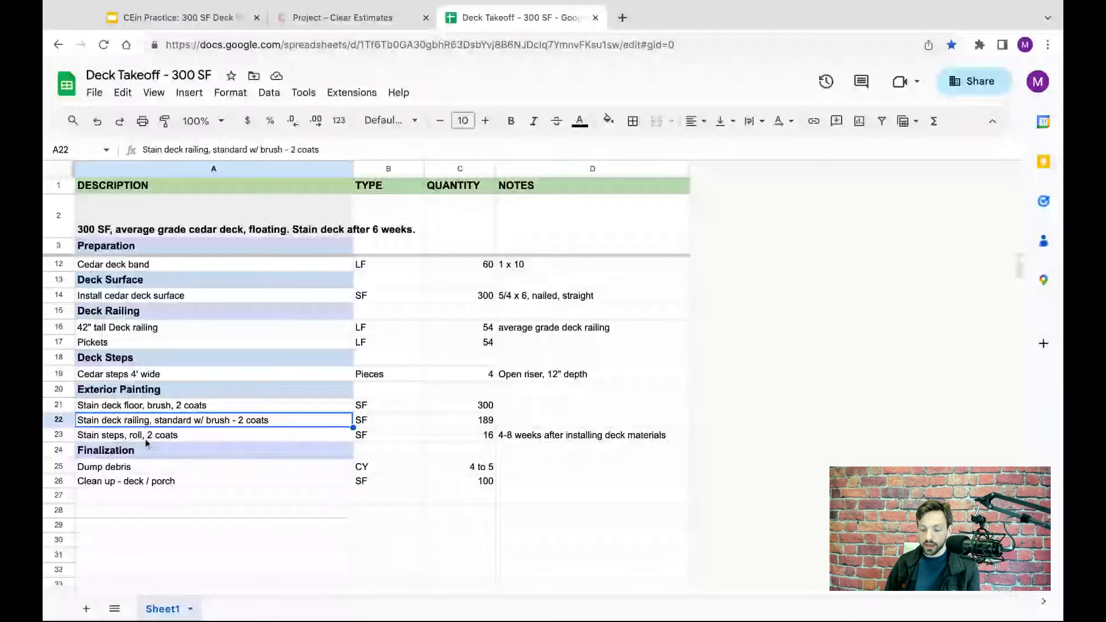
{"action": "left_click", "coordinate": [145, 440]}
{"action": "left_click", "coordinate": [60, 406]}
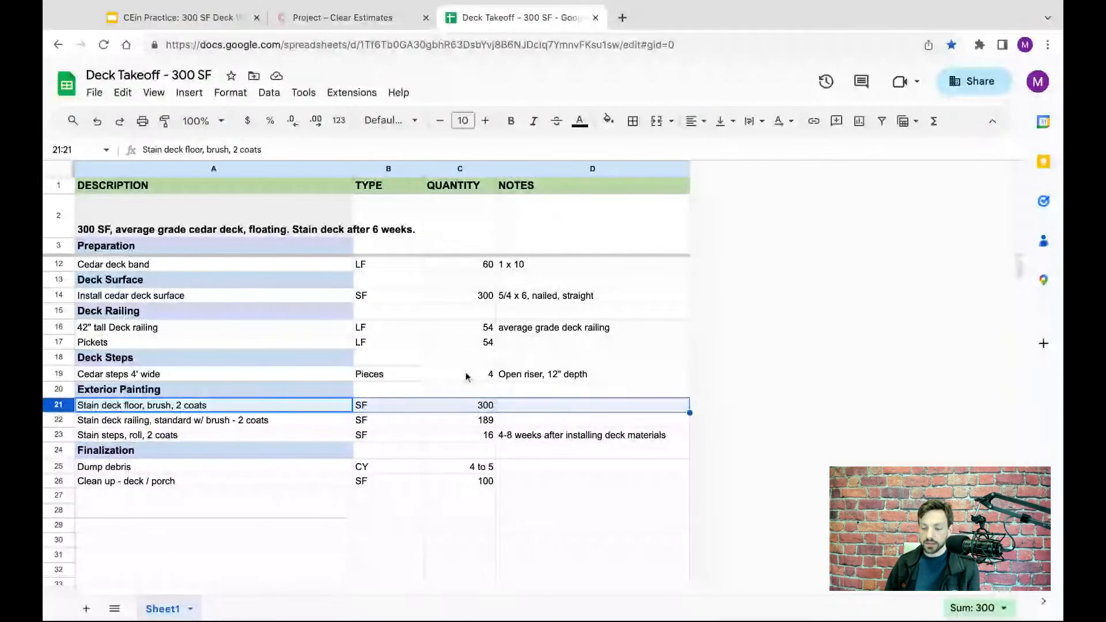
- Switch to the Deck Estimate project in Clear Estimates and open its part library
{"action": "left_click", "coordinate": [361, 19]}
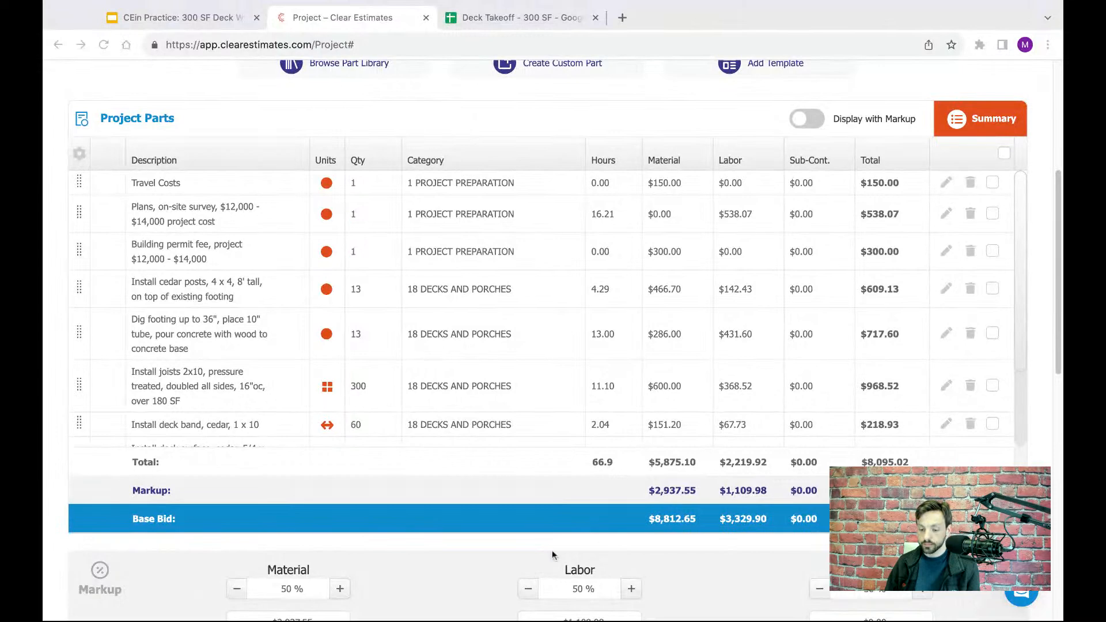
{"action": "left_click", "coordinate": [565, 517]}
{"action": "scroll", "coordinate": [574, 516], "scroll_direction": "up", "scroll_amount": 5}
{"action": "scroll", "coordinate": [426, 240], "scroll_direction": "down", "scroll_amount": 1}
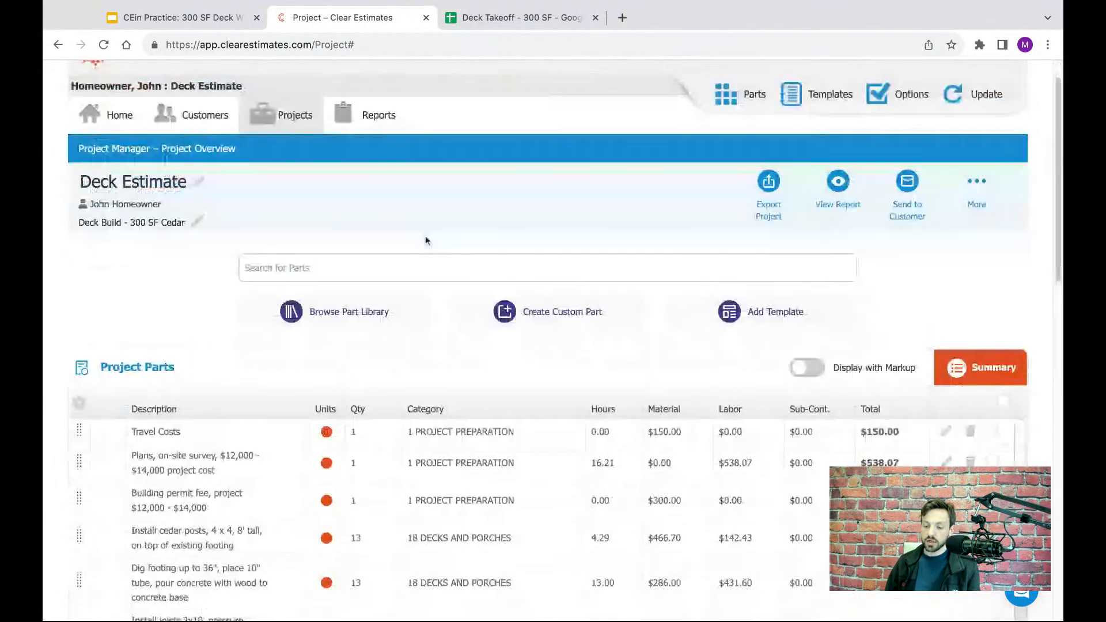
{"action": "scroll", "coordinate": [427, 241], "scroll_direction": "down", "scroll_amount": 2}
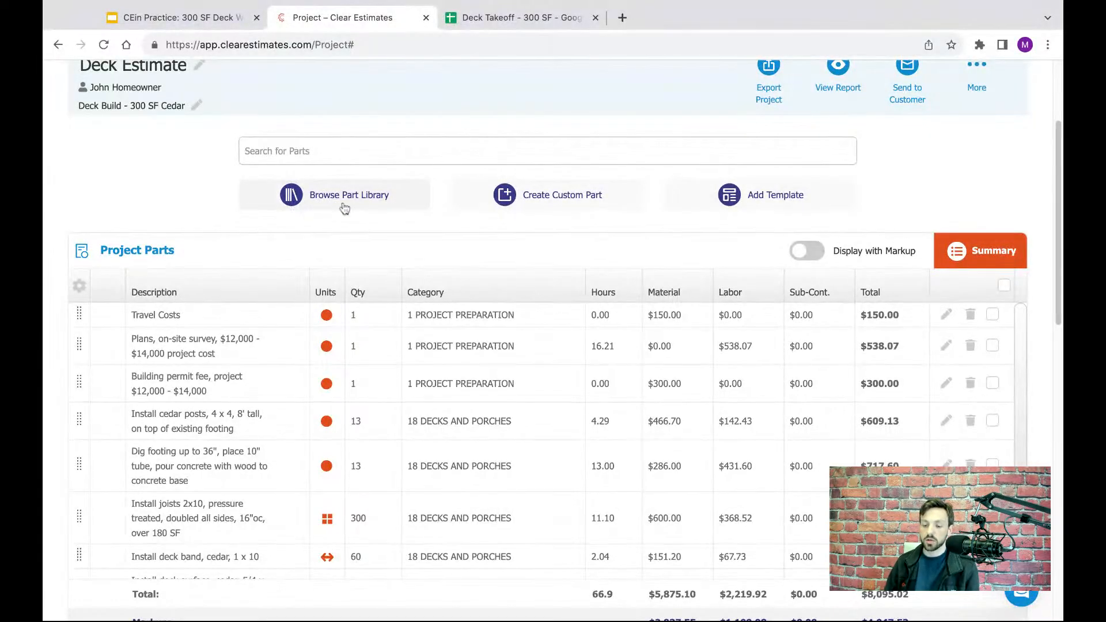
{"action": "left_click", "coordinate": [323, 194]}
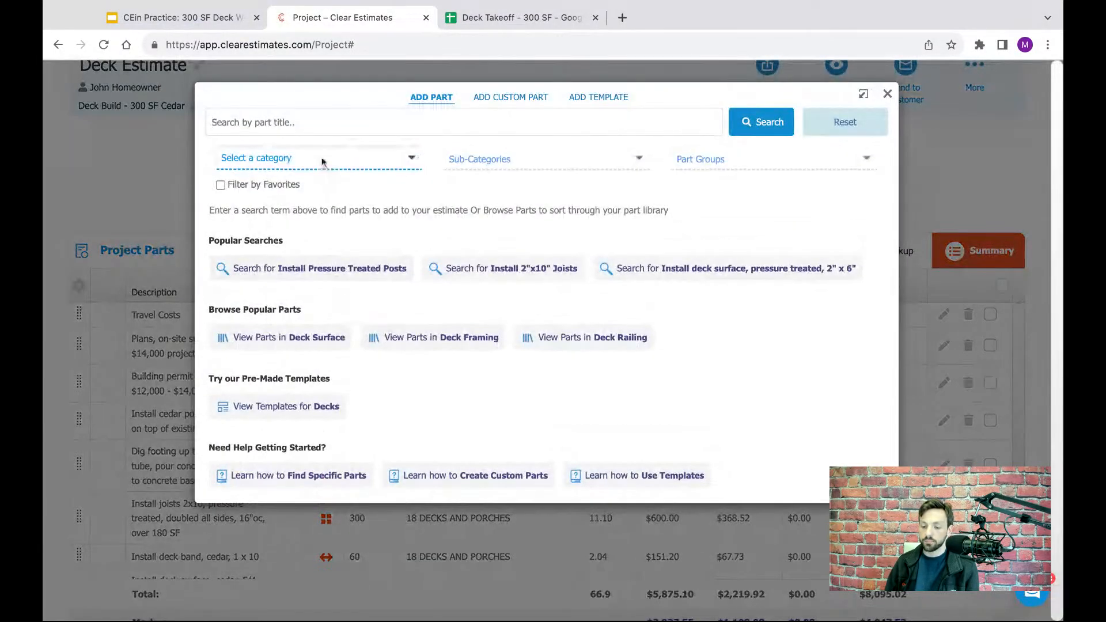
- Filter the part library to category 34 EXTERIOR PAINTING and sub-category Stain Deck/Porch Floor, consulting the Deck Takeoff spreadsheet
{"action": "left_click", "coordinate": [311, 159]}
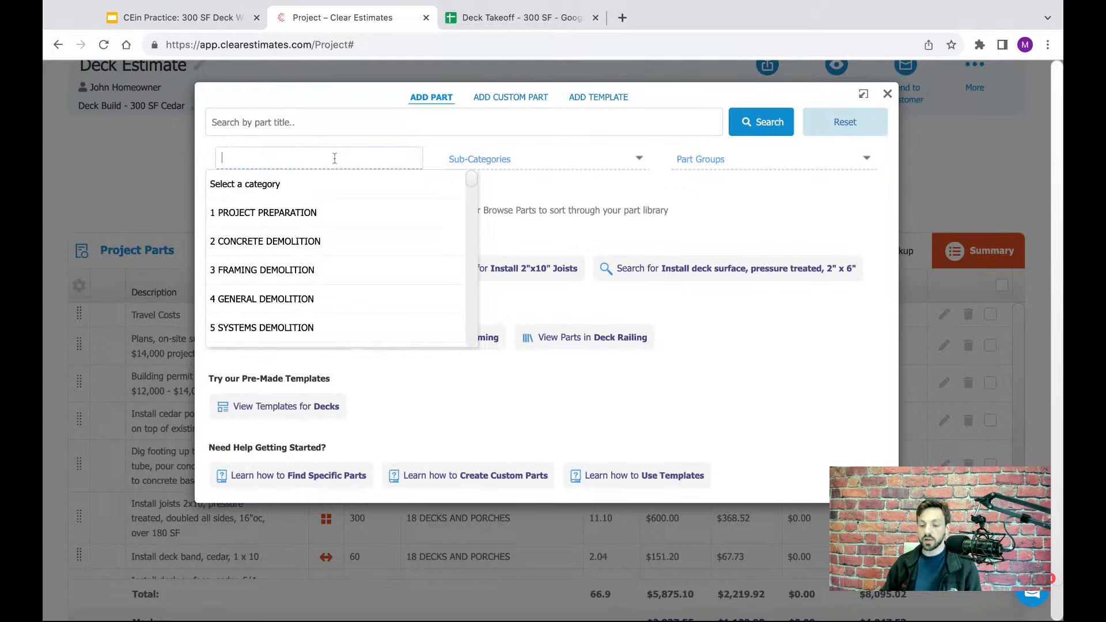
{"action": "type", "text": "Exterior pai"}
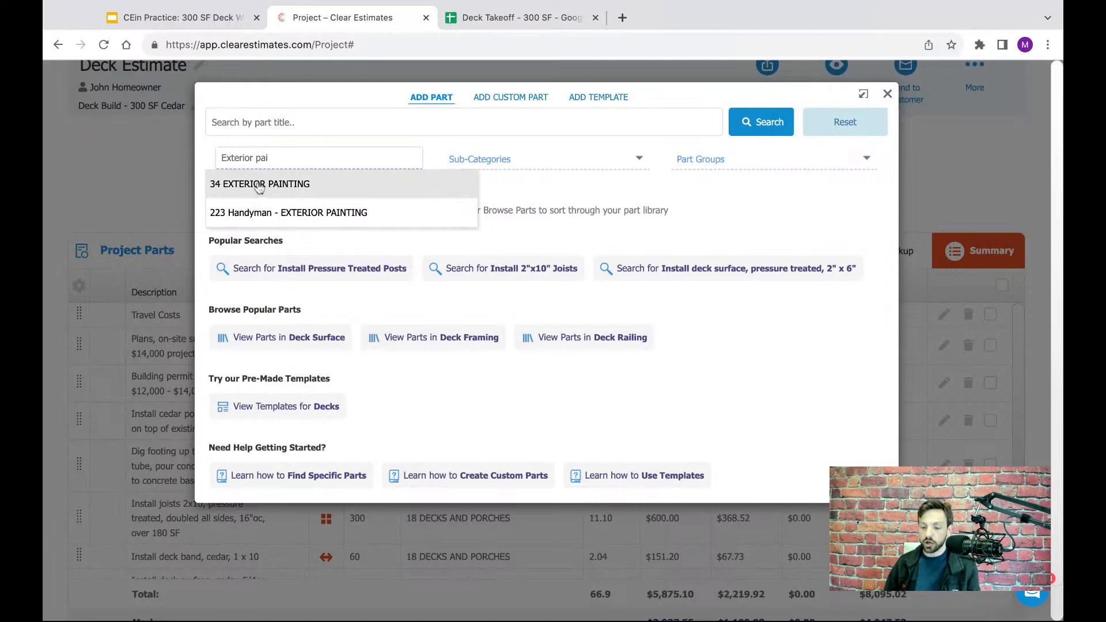
{"action": "left_click", "coordinate": [258, 185]}
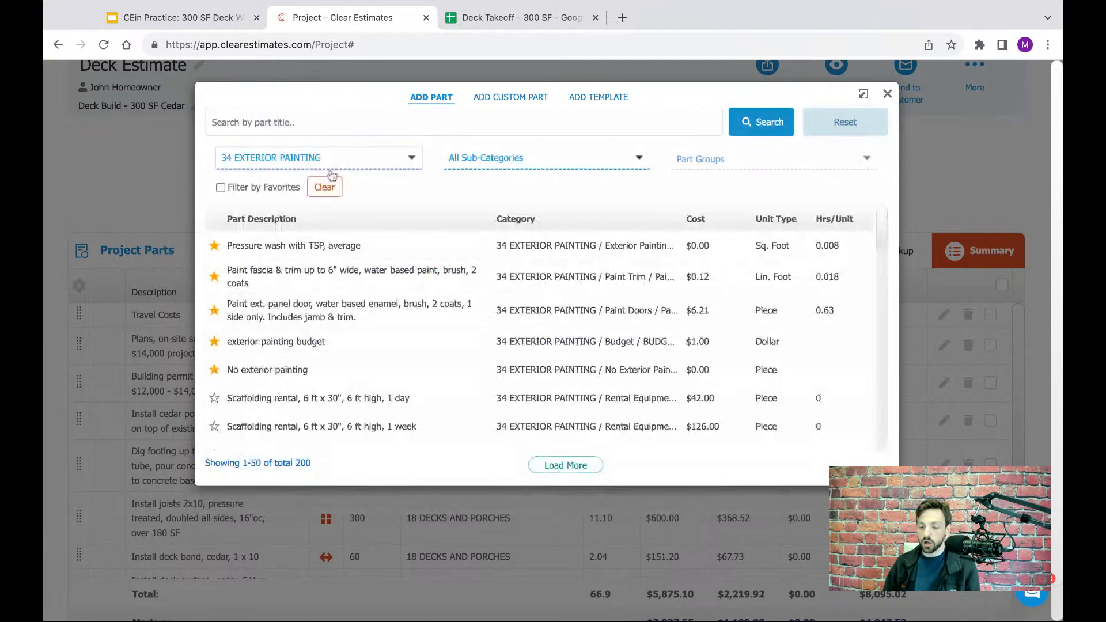
{"action": "left_click", "coordinate": [535, 157]}
{"action": "type", "text": "deck"}
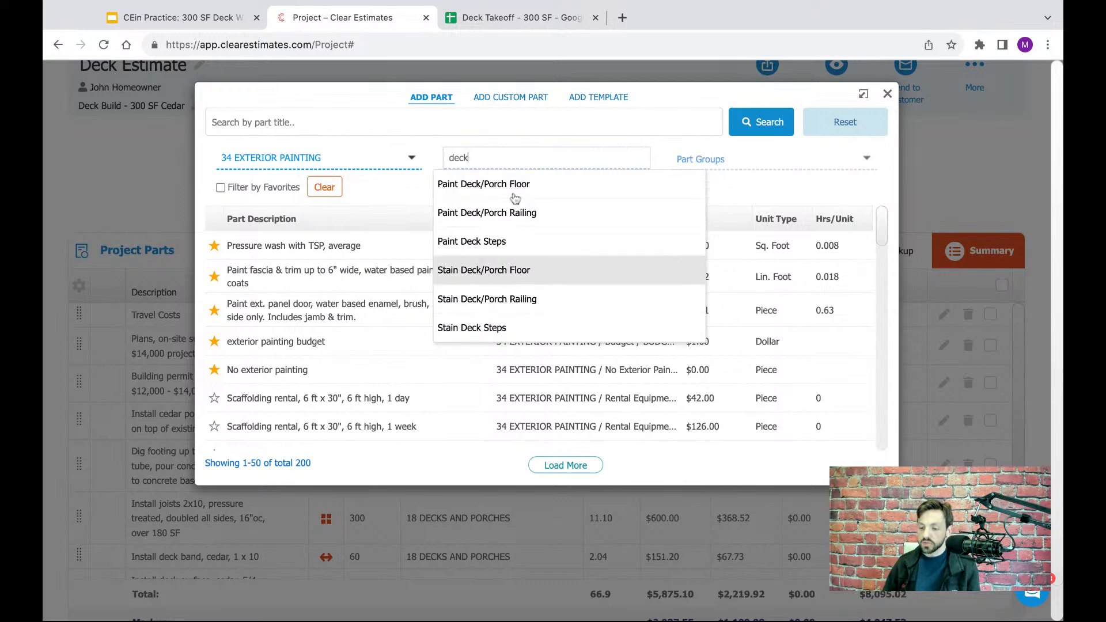
{"action": "left_click", "coordinate": [493, 19]}
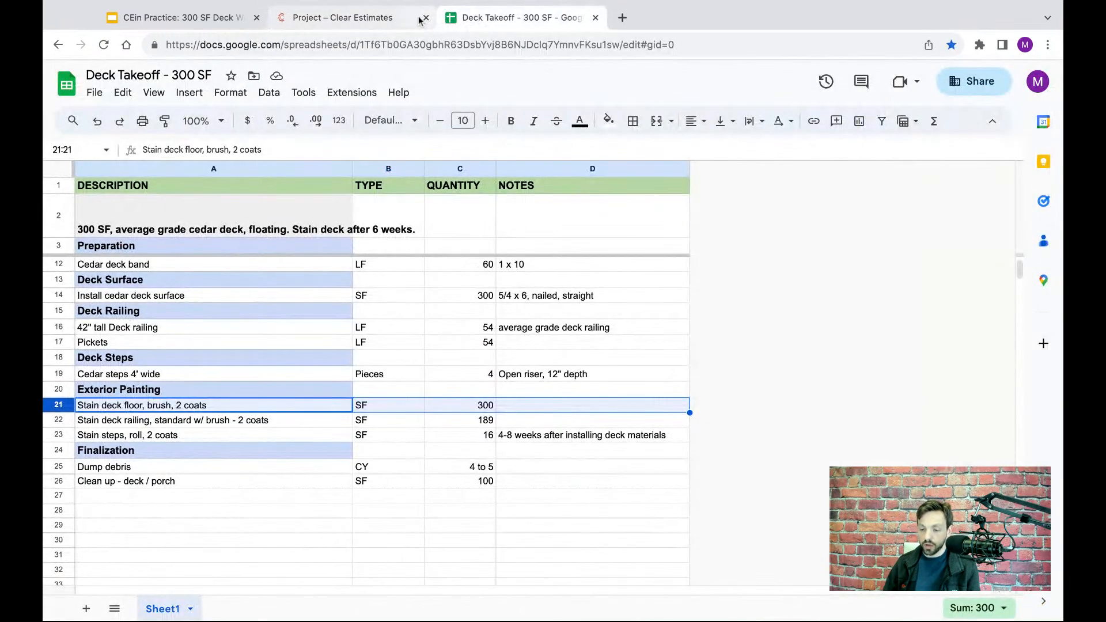
{"action": "left_click", "coordinate": [390, 19]}
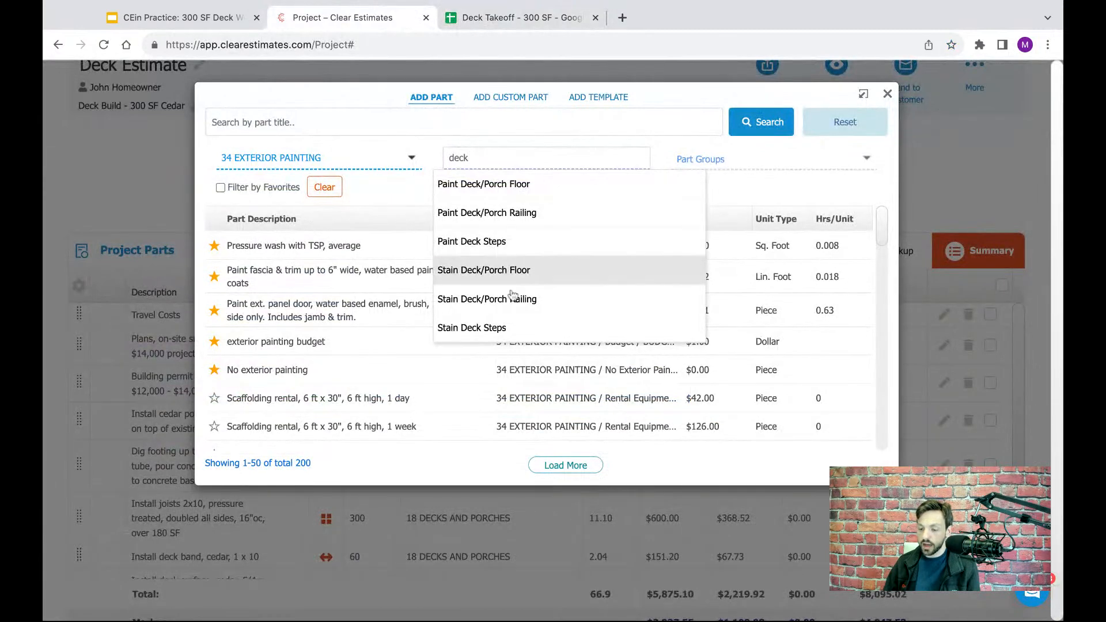
{"action": "left_click", "coordinate": [475, 274]}
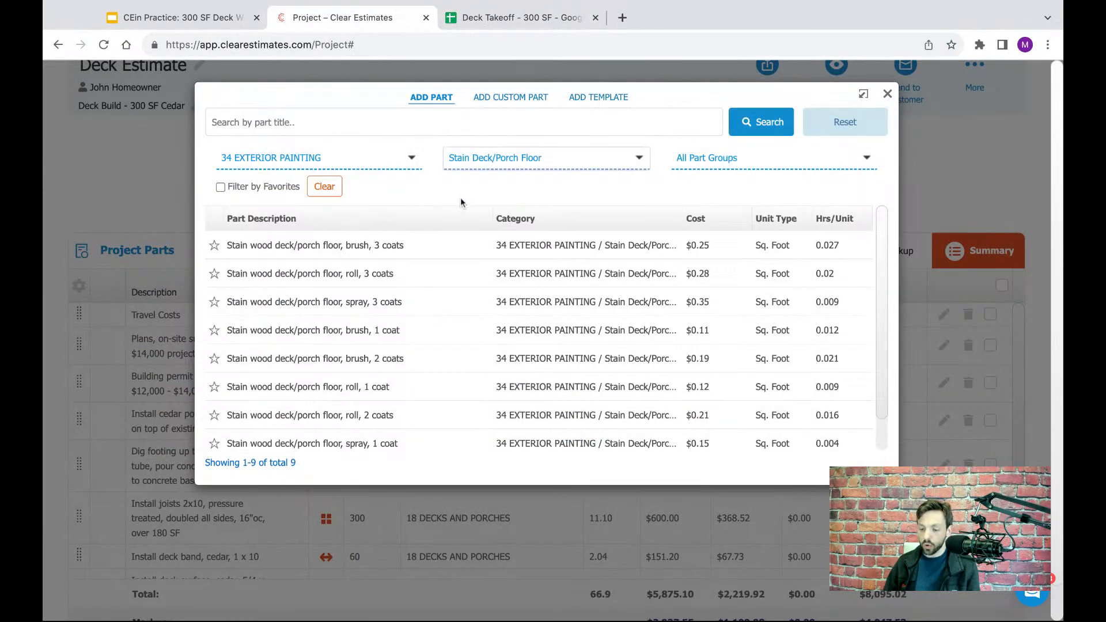
- Check the deck floor staining specification in the Deck Takeoff spreadsheet and open the part "Stain wood deck/porch floor, brush, 2 coats"
{"action": "left_click", "coordinate": [515, 22]}
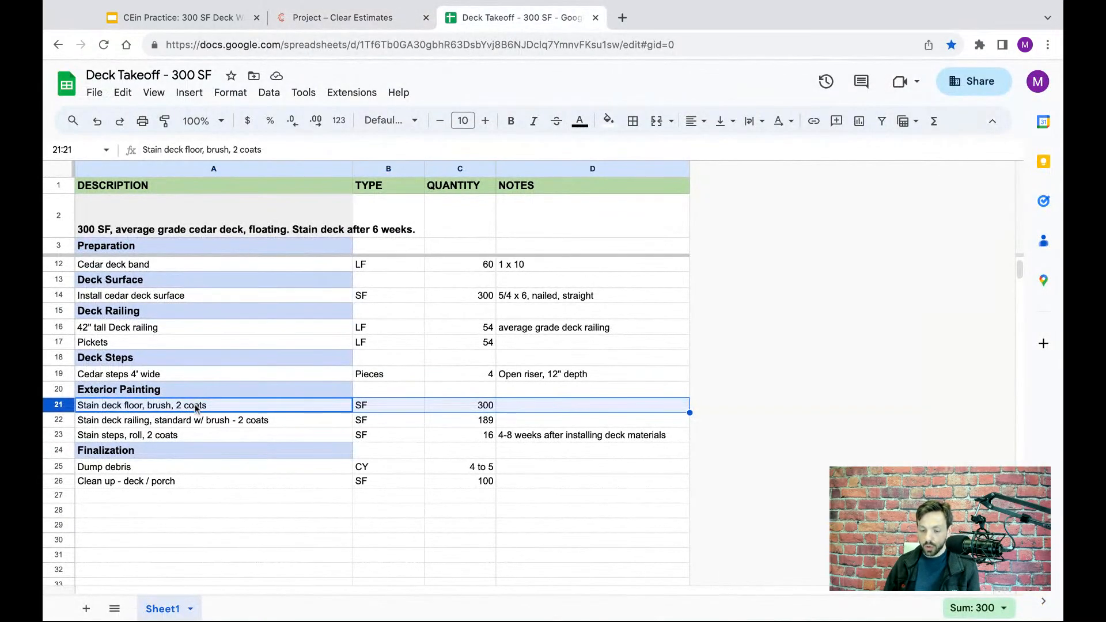
{"action": "left_click", "coordinate": [395, 23]}
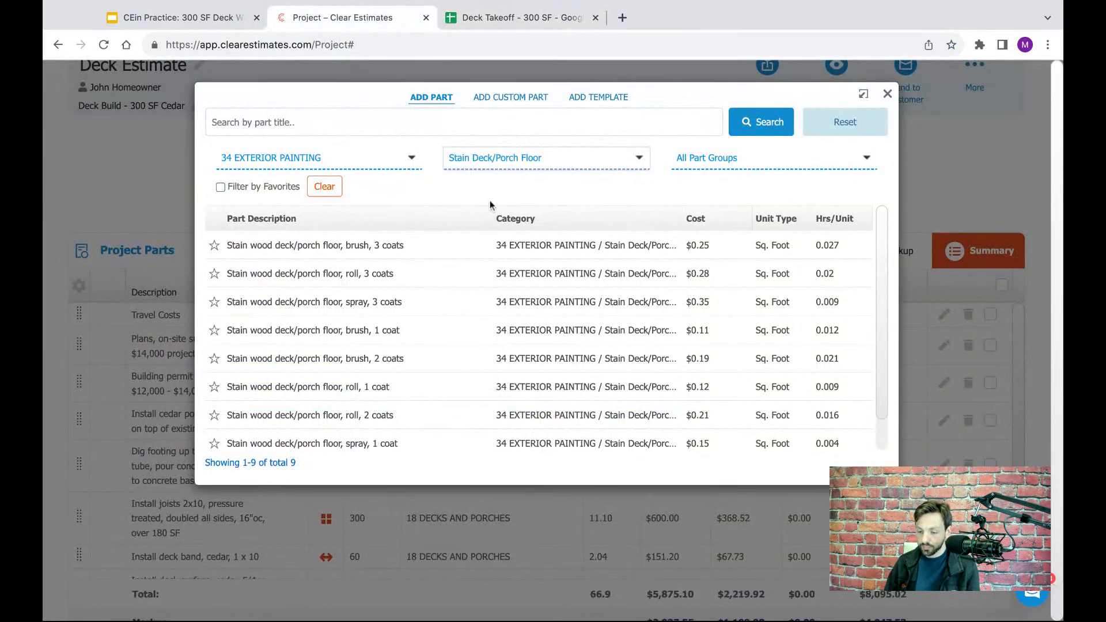
{"action": "scroll", "coordinate": [381, 352], "scroll_direction": "down", "scroll_amount": 1}
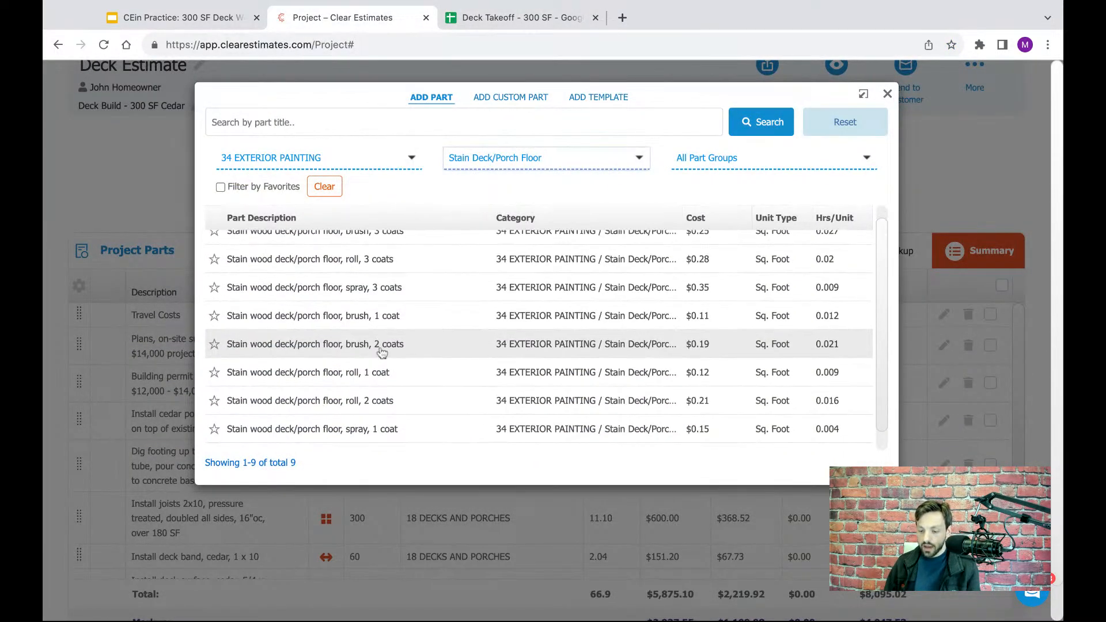
{"action": "scroll", "coordinate": [381, 353], "scroll_direction": "down", "scroll_amount": 1}
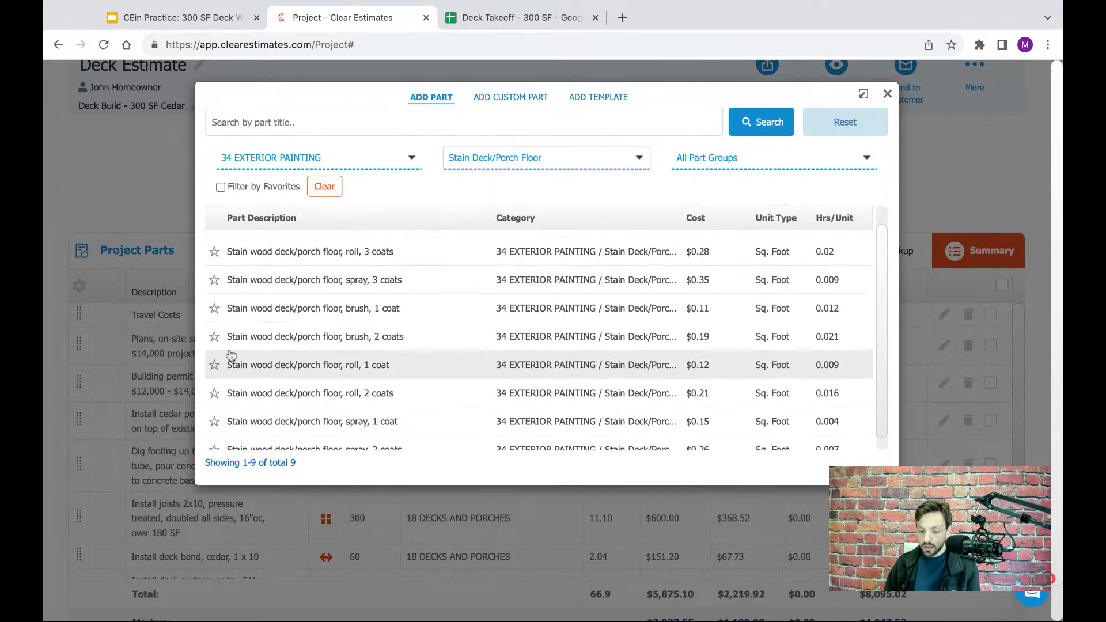
{"action": "left_click", "coordinate": [354, 344]}
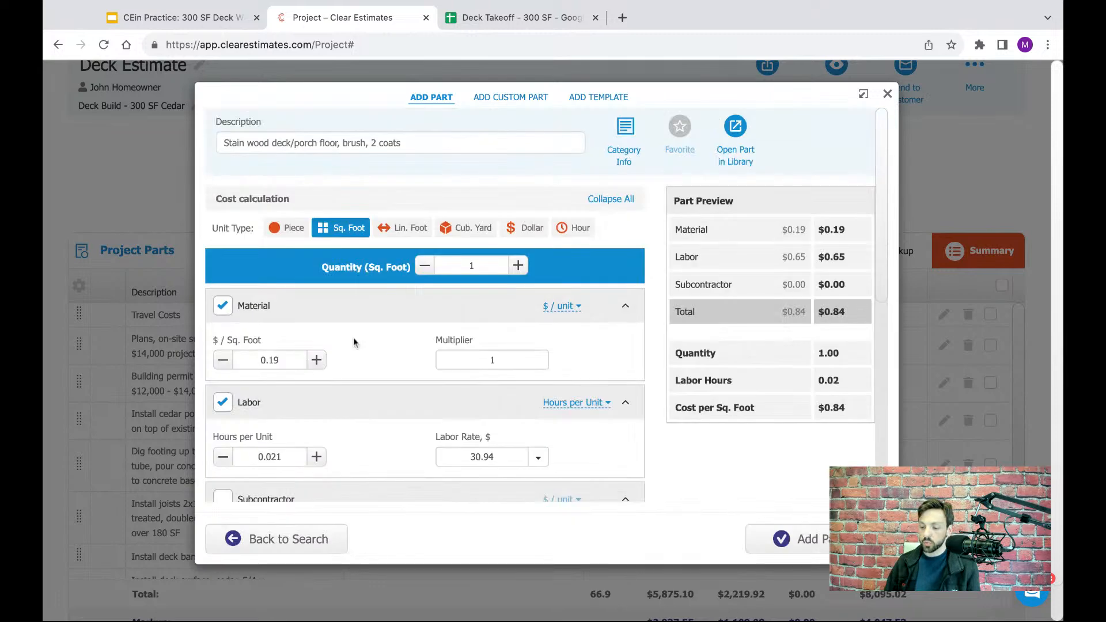
- Check the deck floor staining quantity in the takeoff, set the part's quantity to 300 sq. ft. and add it to the project
{"action": "left_click", "coordinate": [485, 23]}
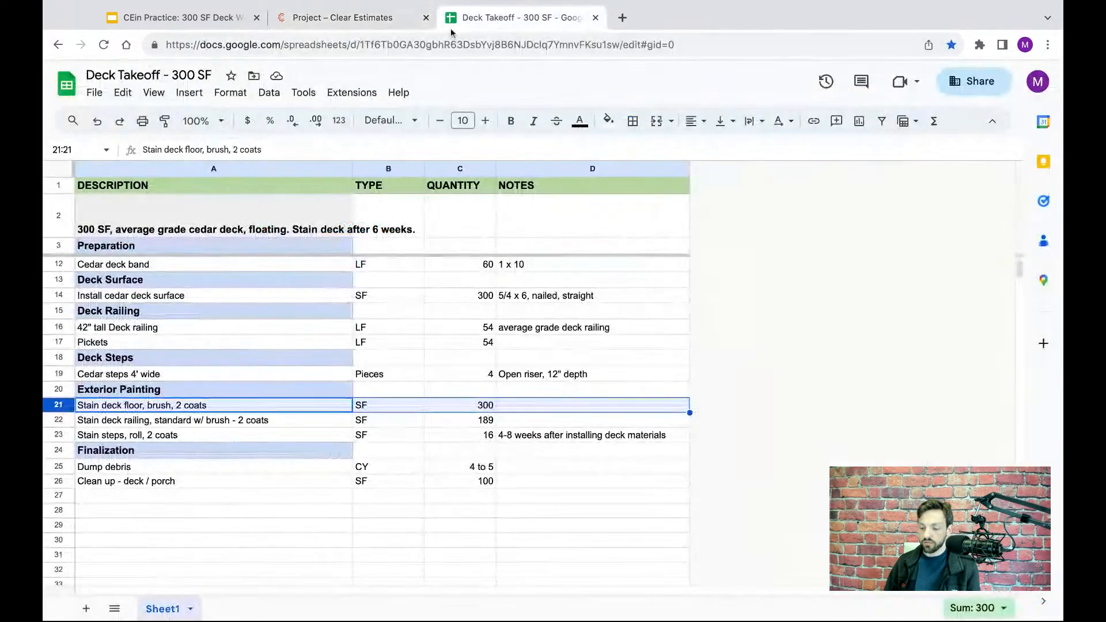
{"action": "left_click", "coordinate": [484, 406]}
{"action": "left_click", "coordinate": [377, 22]}
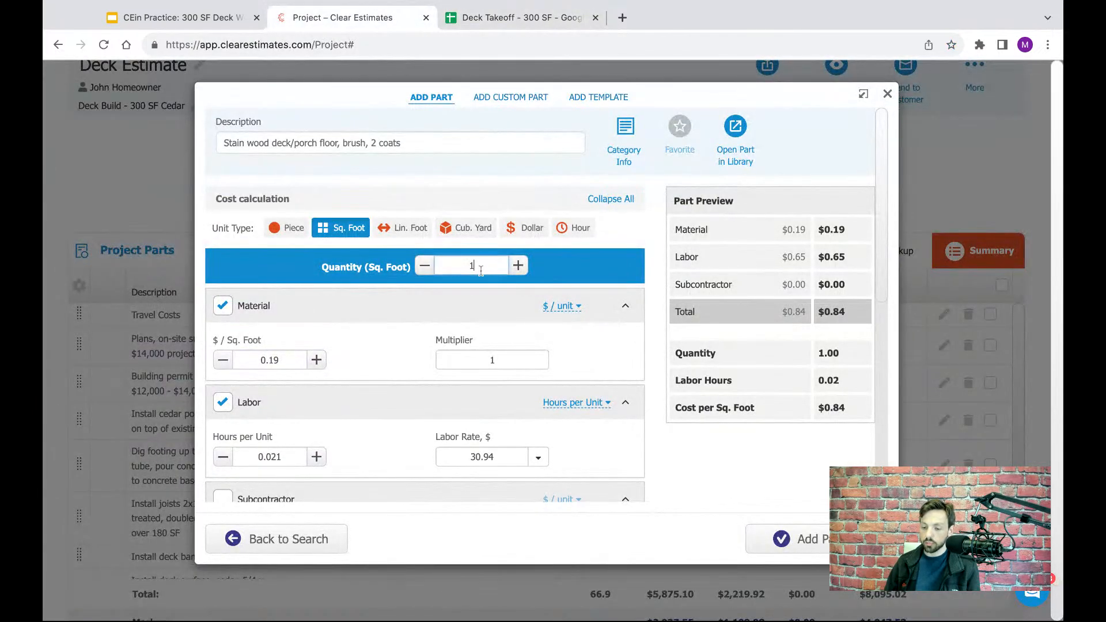
{"action": "double_click", "coordinate": [480, 270]}
{"action": "type", "text": "300"}
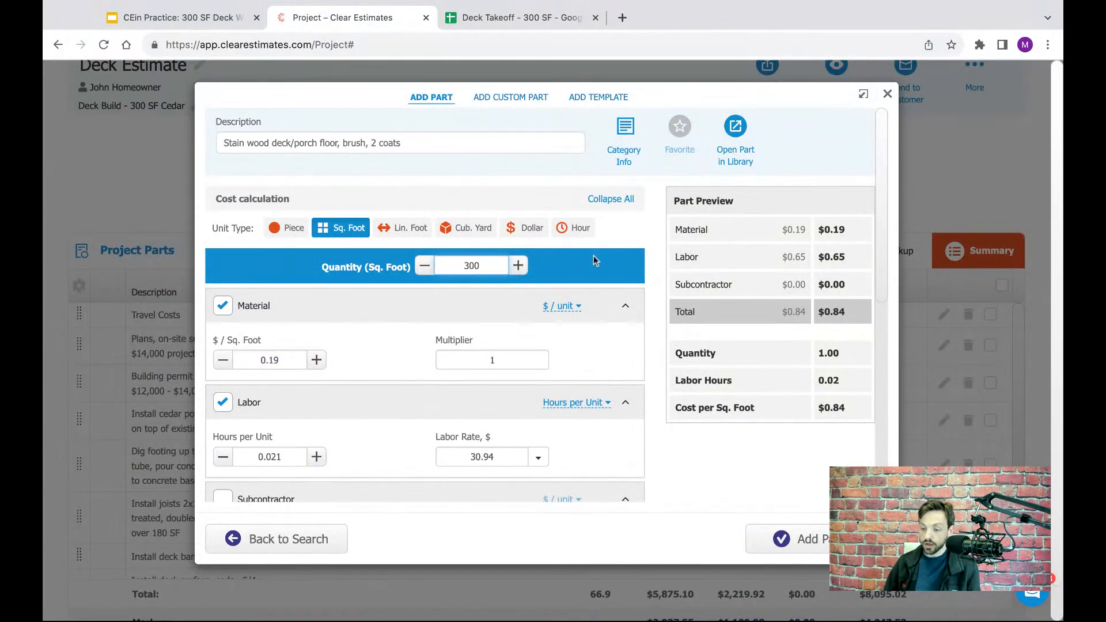
{"action": "left_click", "coordinate": [633, 275]}
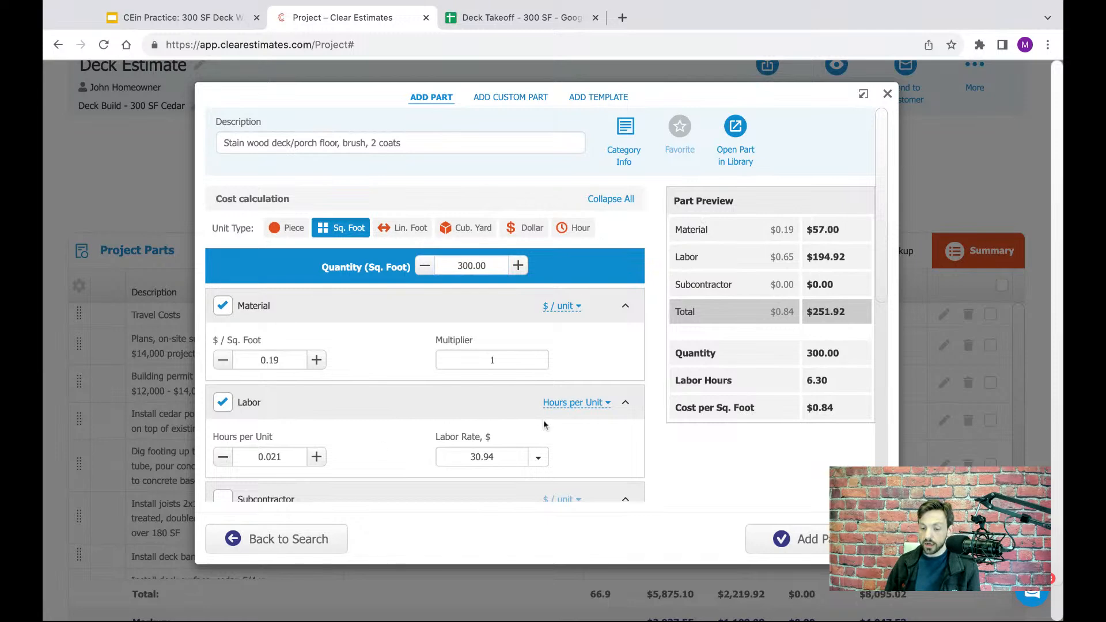
{"action": "left_click", "coordinate": [797, 539]}
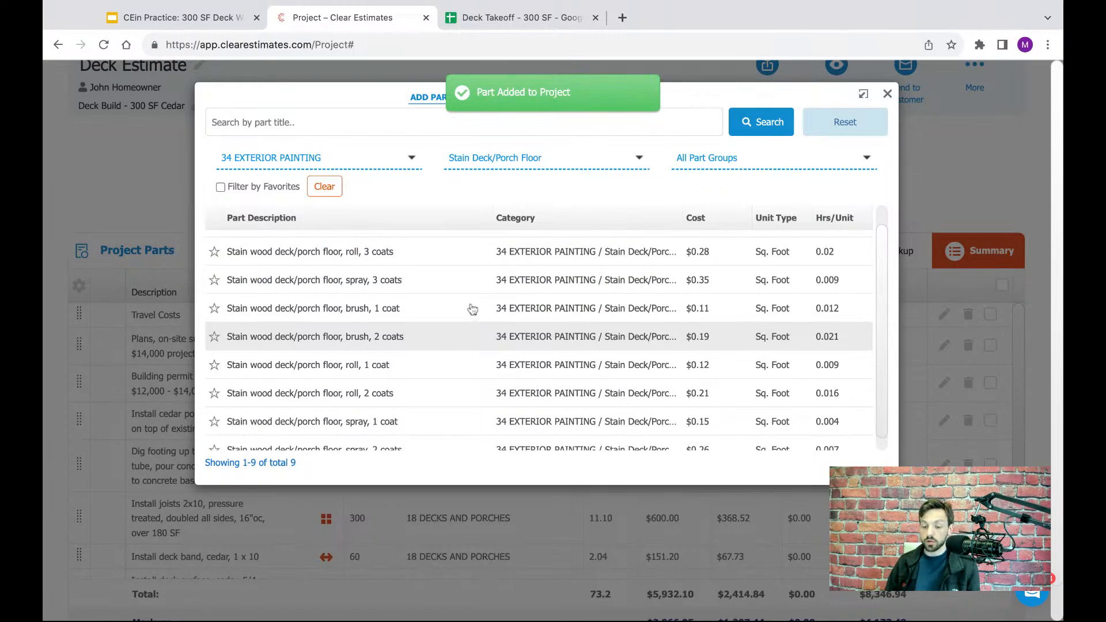
- Select the deck railing staining row in the Deck Takeoff spreadsheet and return to the Clear Estimates part library
{"action": "left_click", "coordinate": [499, 20]}
{"action": "left_click", "coordinate": [60, 421]}
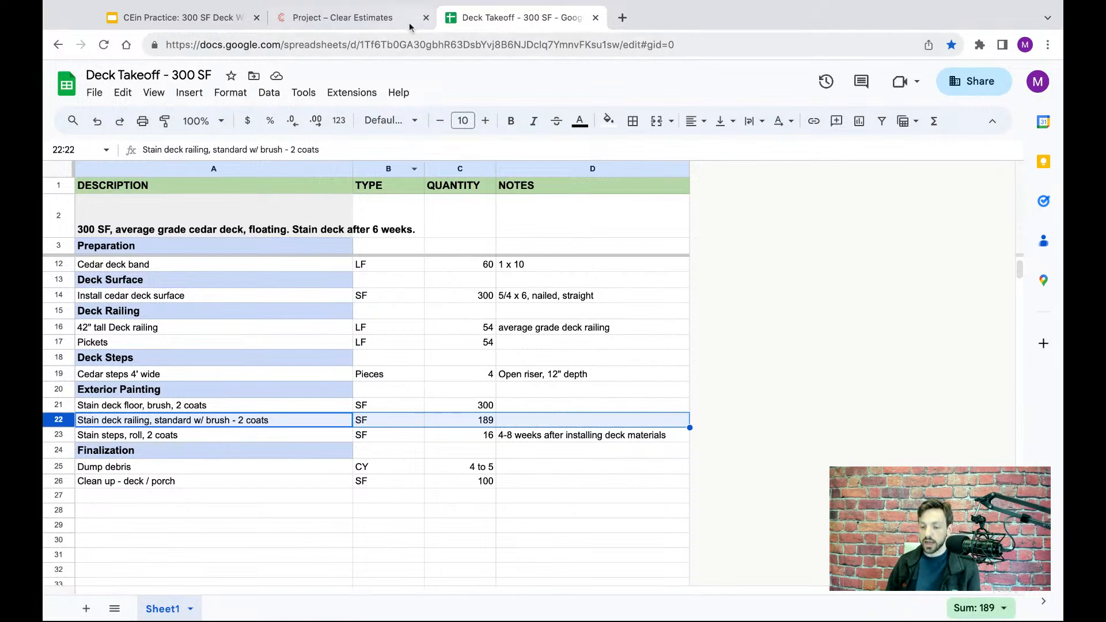
{"action": "left_click", "coordinate": [373, 23]}
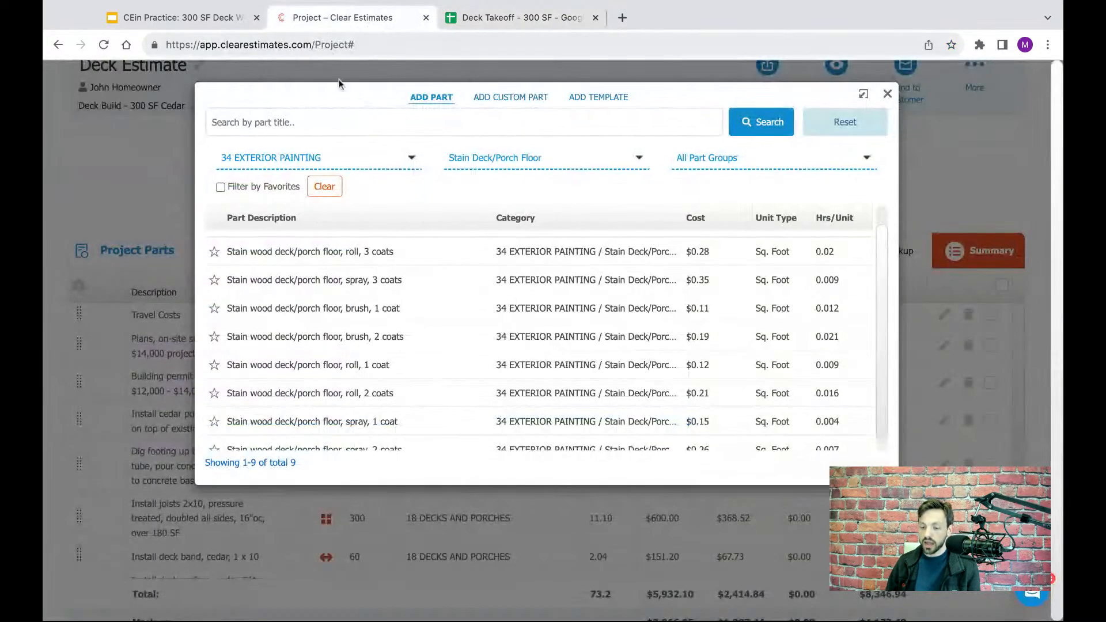
- Change the part library's sub-category filter to Stain Deck/Porch Railing
{"action": "left_click", "coordinate": [514, 157]}
{"action": "type", "text": "eck"}
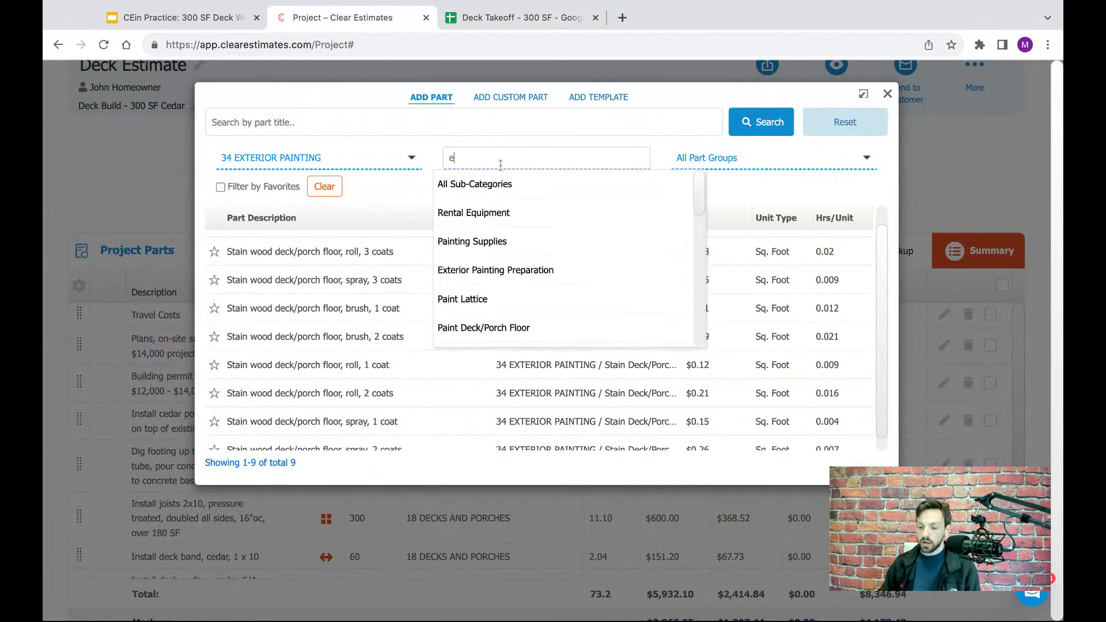
{"action": "key", "text": "BackSpace"}
{"action": "key", "text": "BackSpace"}
{"action": "key", "text": "BackSpace"}
{"action": "type", "text": "deck"}
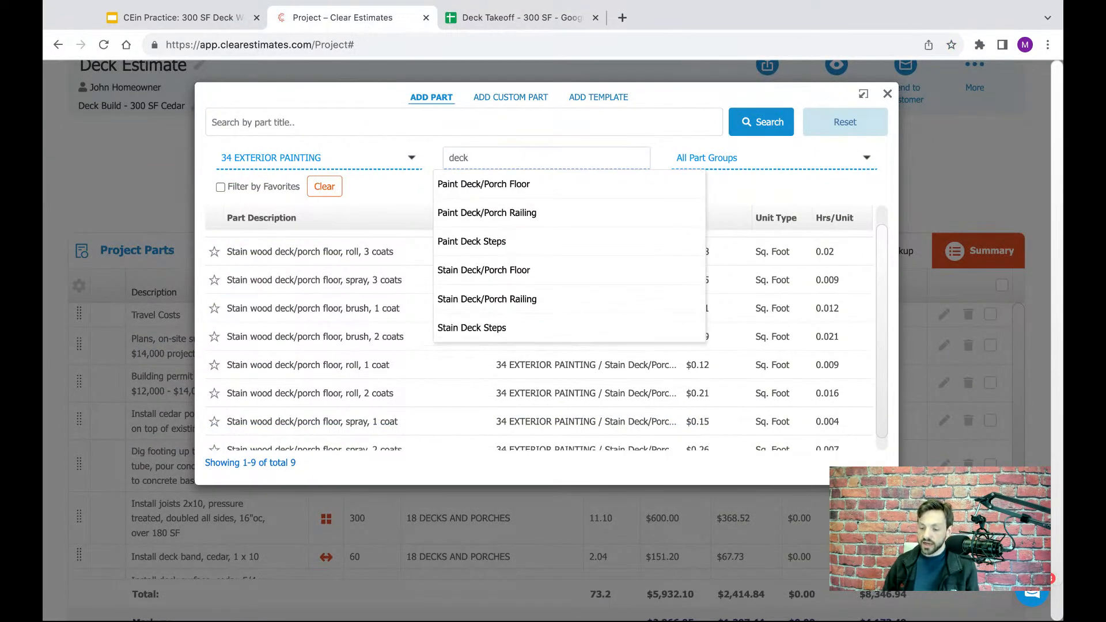
{"action": "left_click", "coordinate": [482, 306]}
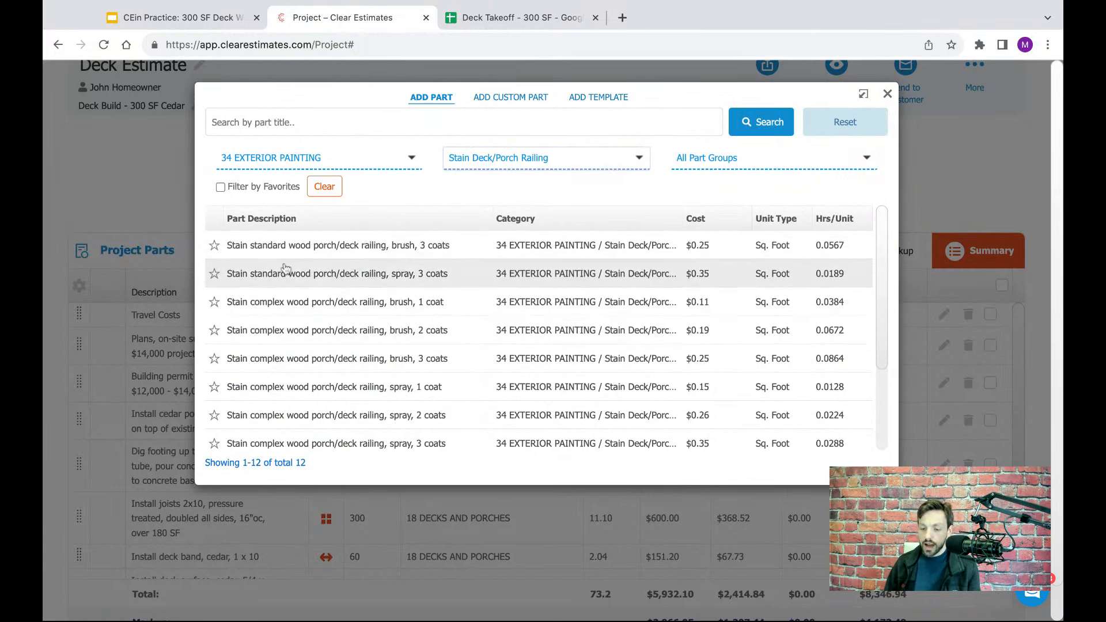
- Open the part "Stain standard wood porch/deck railing, brush, 2 coats" from the filtered list
{"action": "scroll", "coordinate": [284, 326], "scroll_direction": "down", "scroll_amount": 1}
{"action": "scroll", "coordinate": [284, 326], "scroll_direction": "down", "scroll_amount": 3}
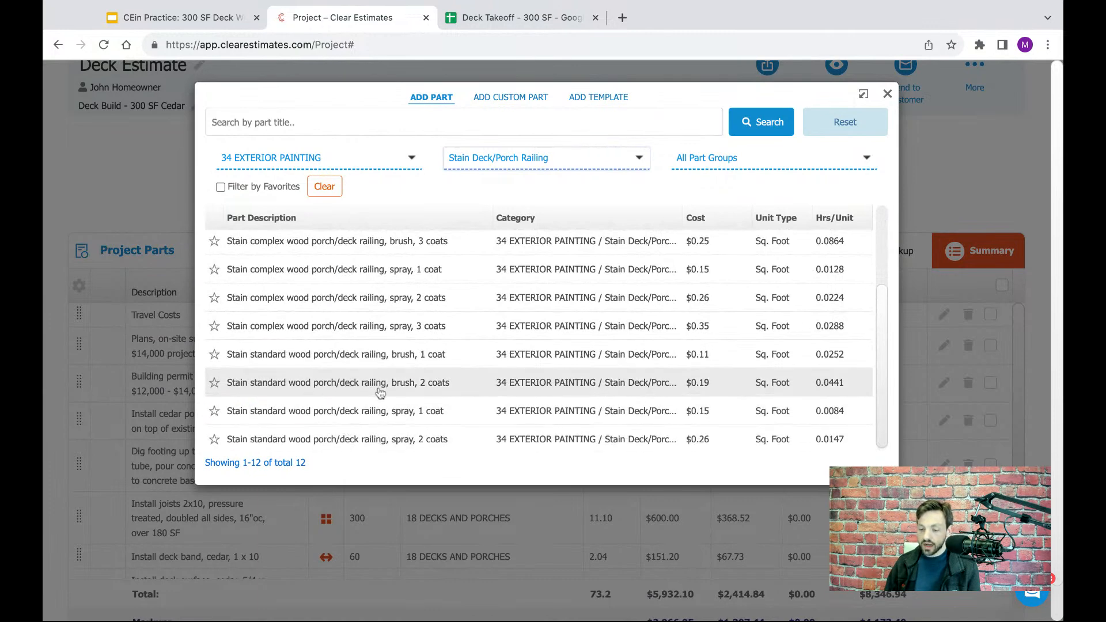
{"action": "left_click", "coordinate": [342, 390]}
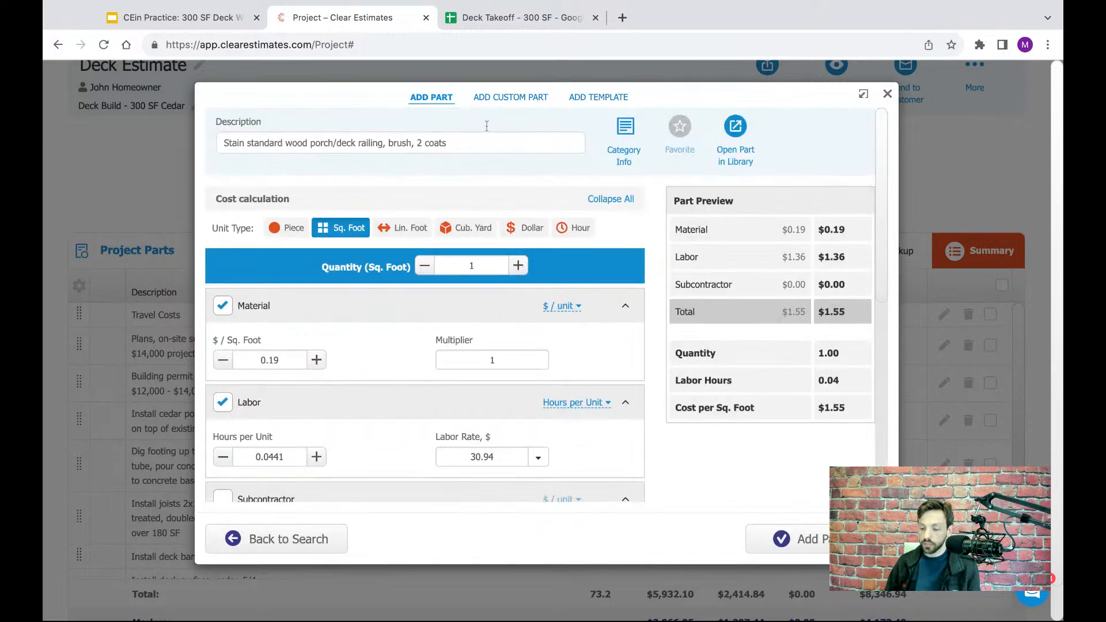
- Check the railing staining row's unit and quantity in the Deck Takeoff spreadsheet and set the railing part's quantity to 189 sq. ft
{"action": "left_click", "coordinate": [536, 18]}
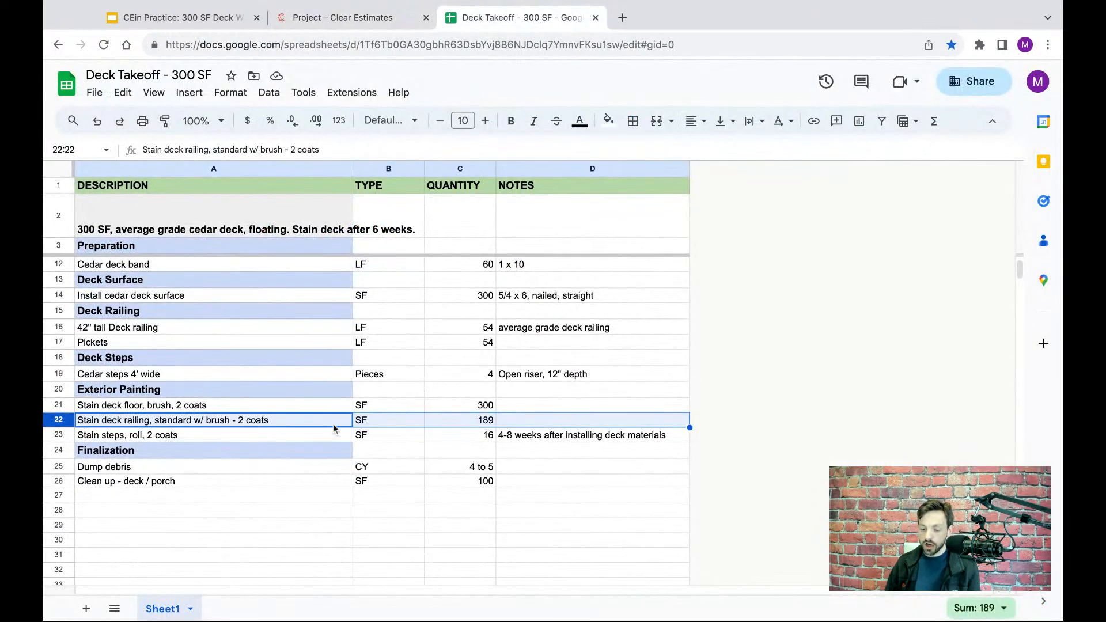
{"action": "left_click", "coordinate": [481, 425]}
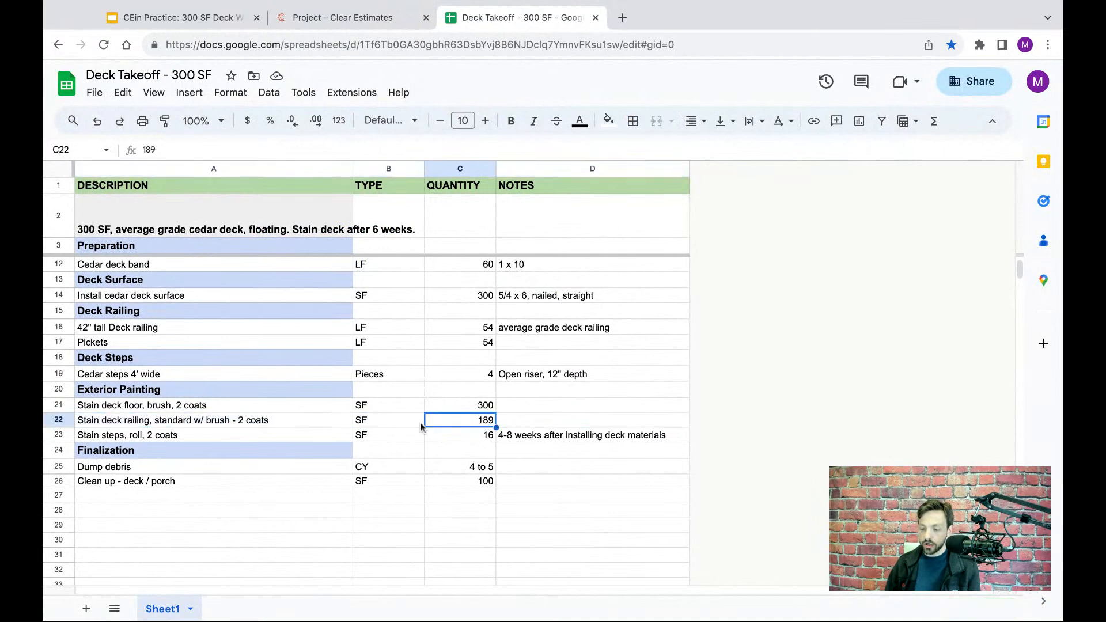
{"action": "left_click", "coordinate": [403, 426]}
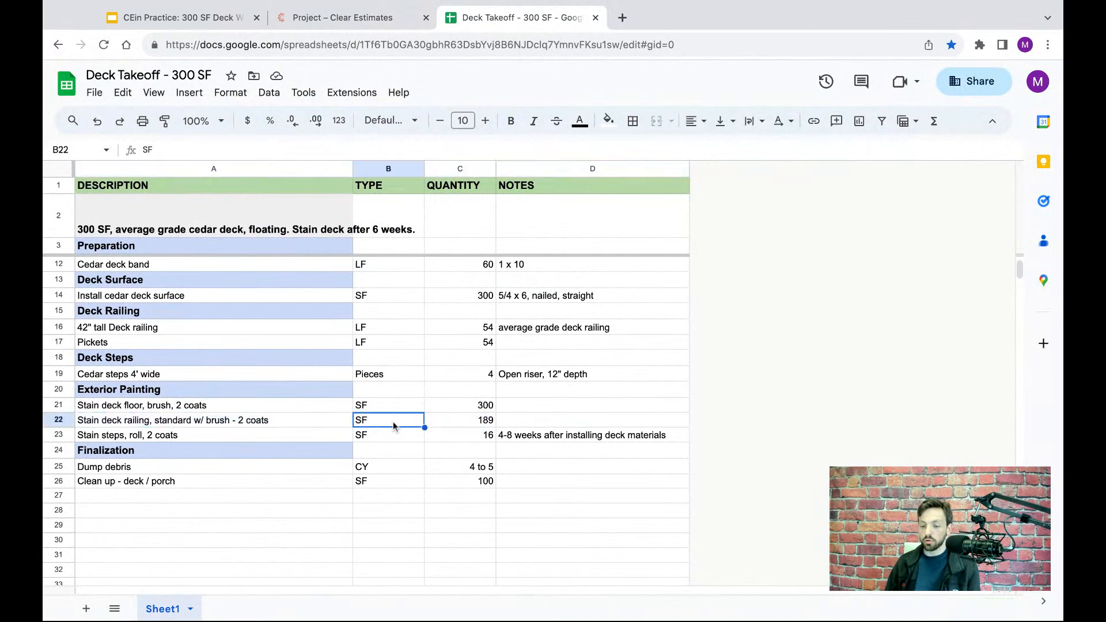
{"action": "left_click", "coordinate": [454, 420]}
{"action": "left_click", "coordinate": [403, 422]}
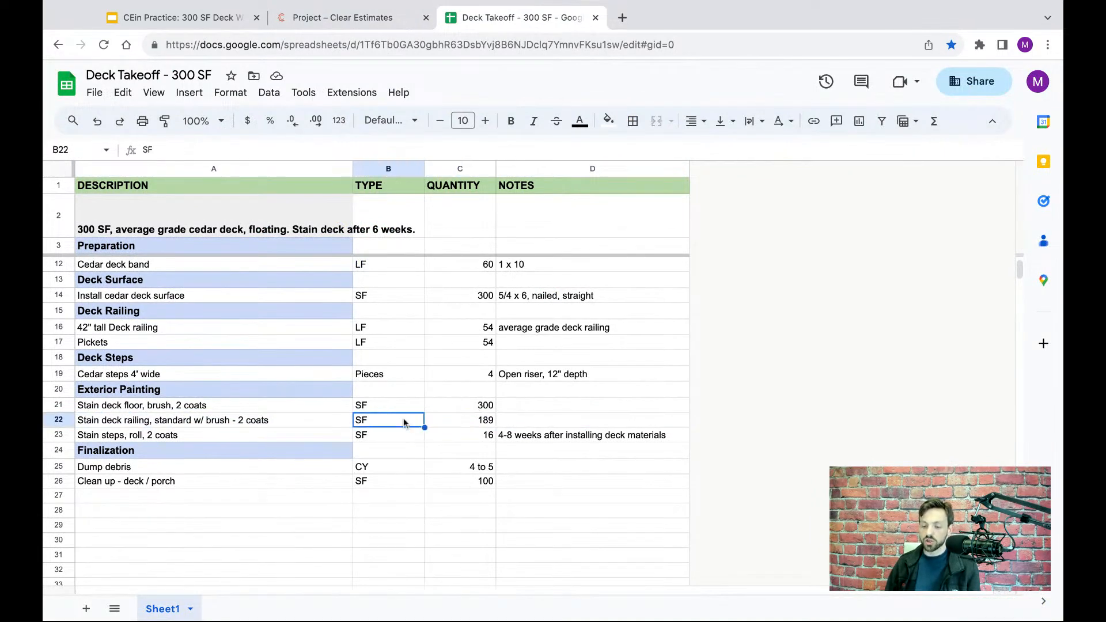
{"action": "left_click", "coordinate": [475, 427]}
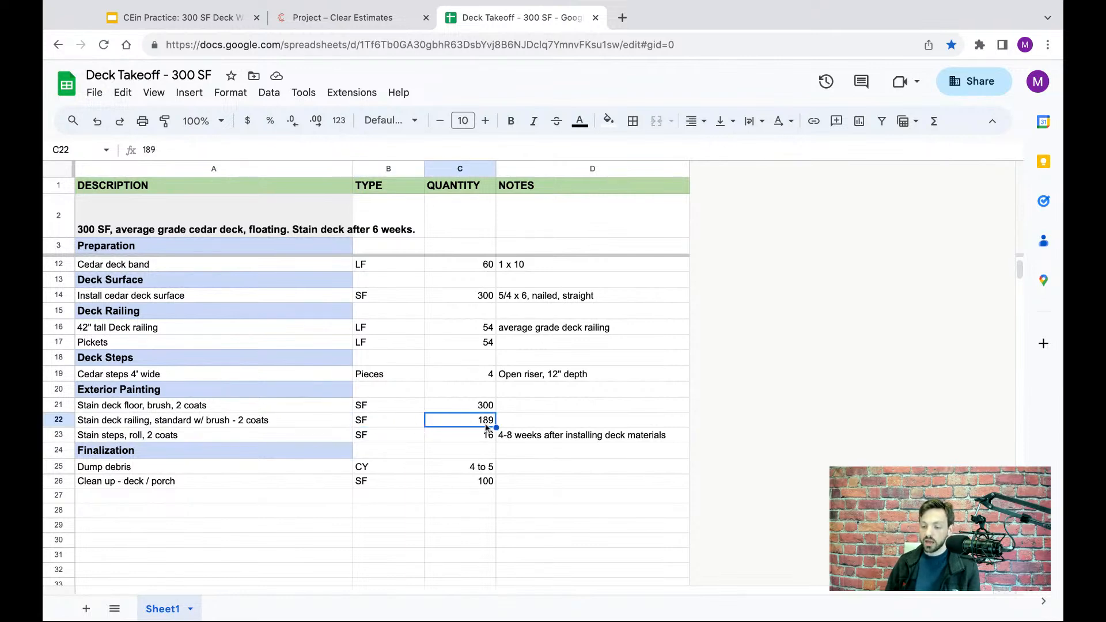
{"action": "left_click", "coordinate": [357, 21]}
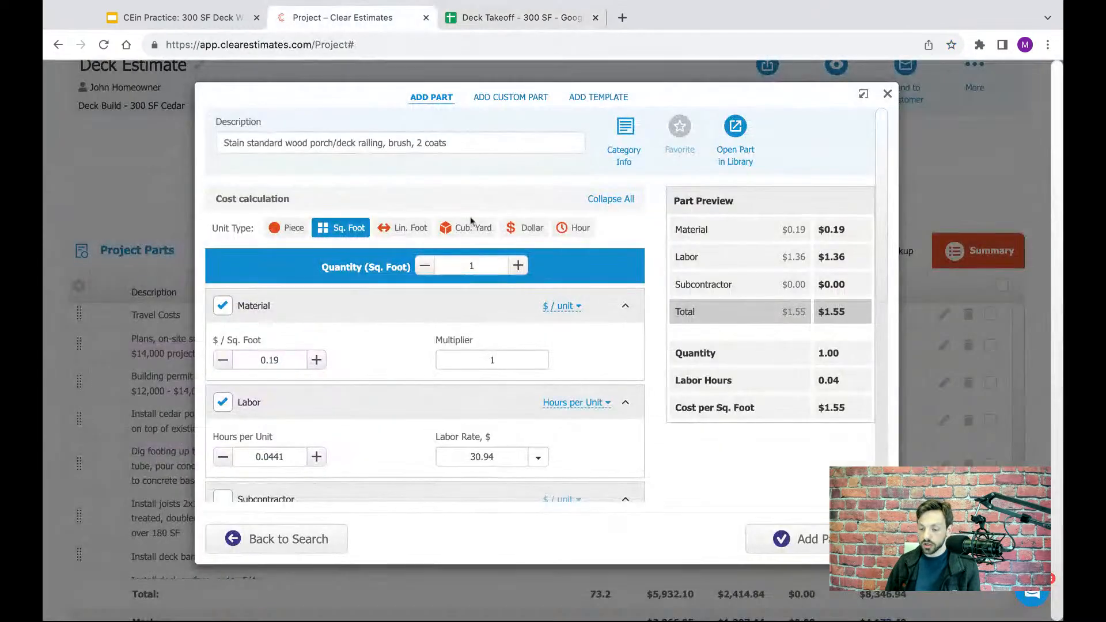
{"action": "left_click", "coordinate": [486, 267]}
{"action": "type", "text": "89"}
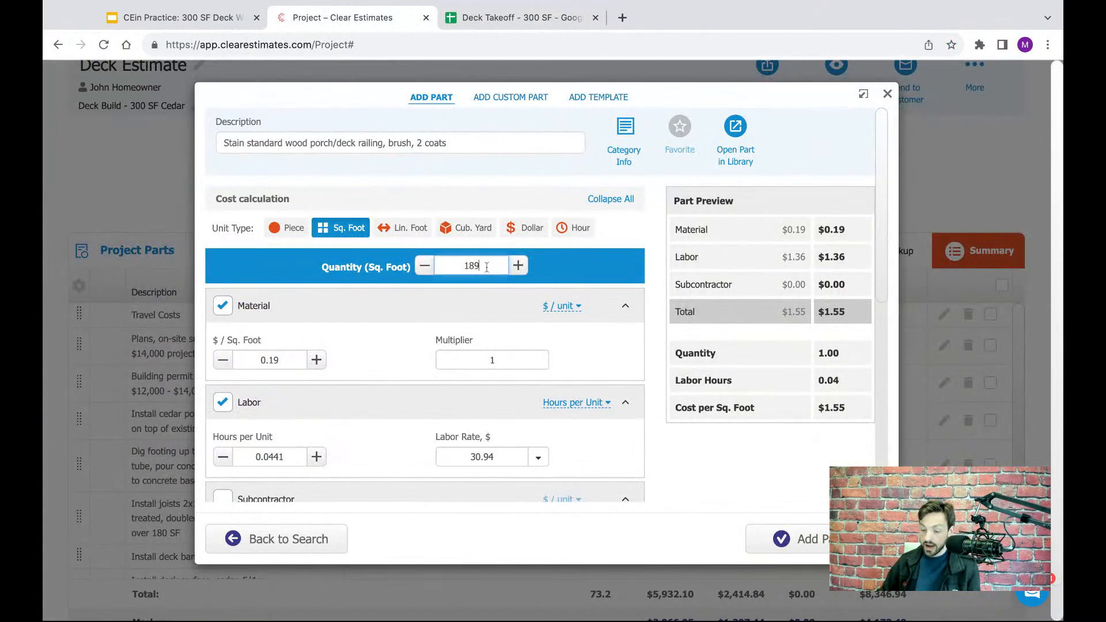
- Add the railing staining part to the project, and select the steps staining row in the Deck Takeoff spreadsheet
{"action": "left_click", "coordinate": [577, 283]}
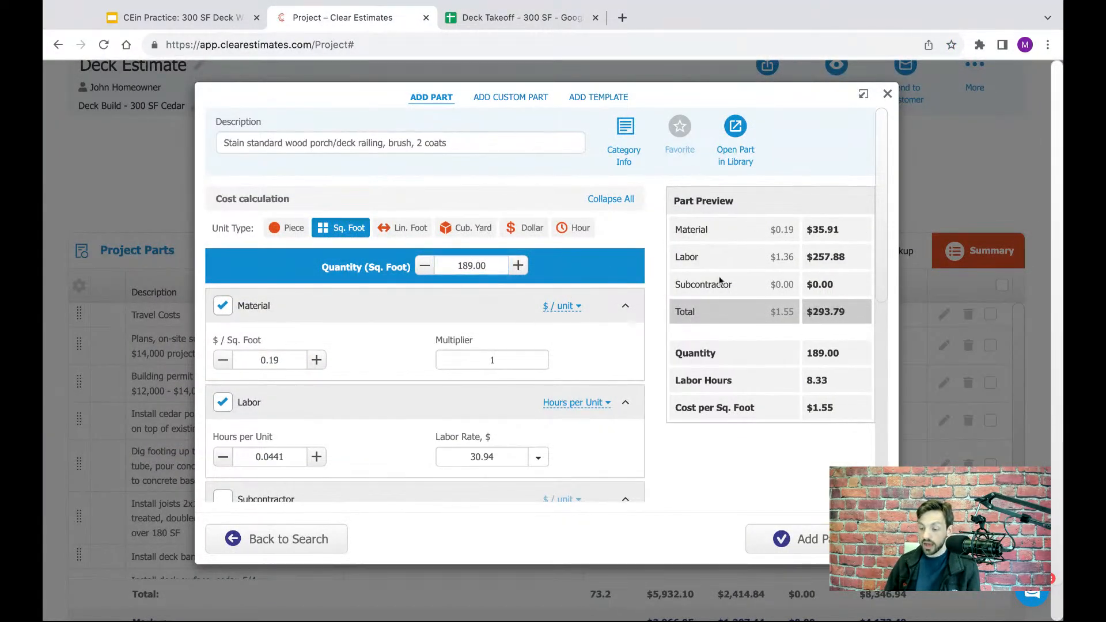
{"action": "left_click", "coordinate": [809, 538]}
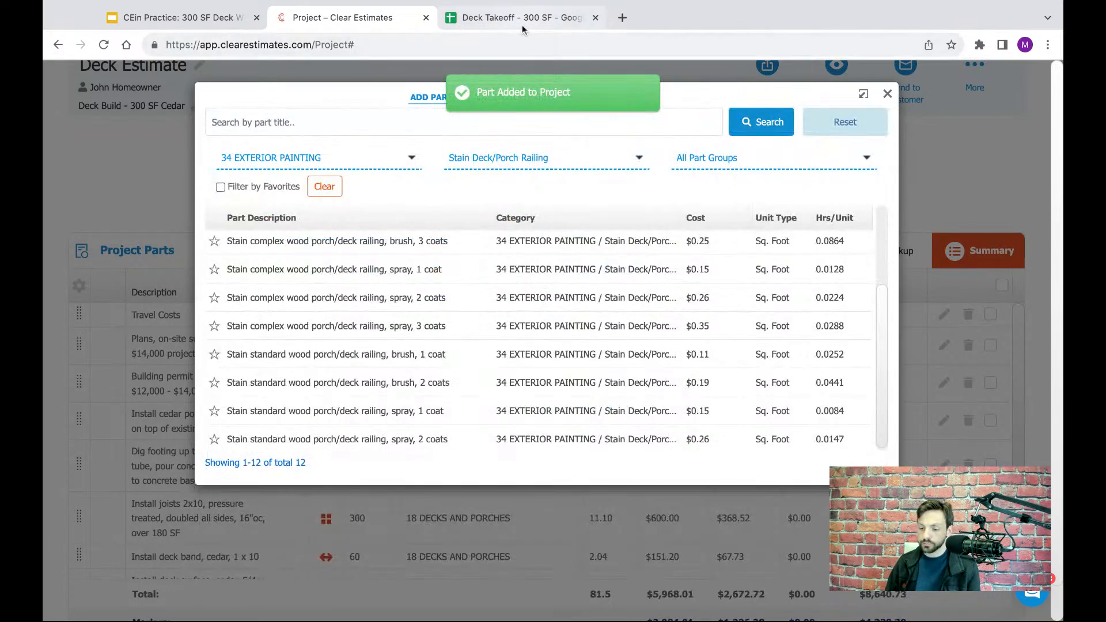
{"action": "left_click", "coordinate": [521, 24]}
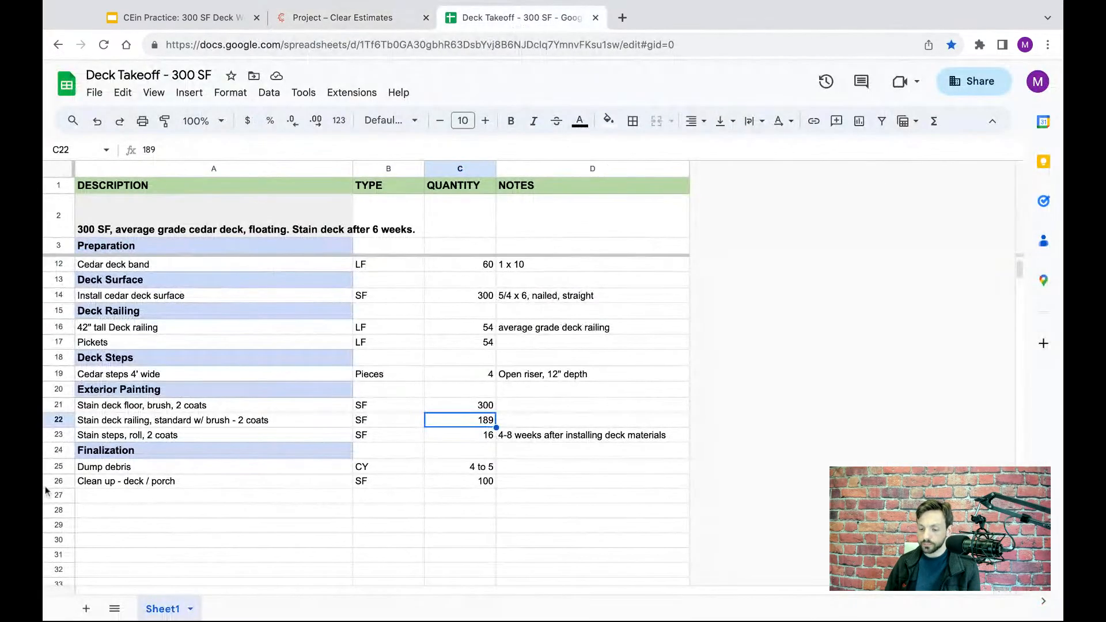
{"action": "left_click", "coordinate": [64, 436]}
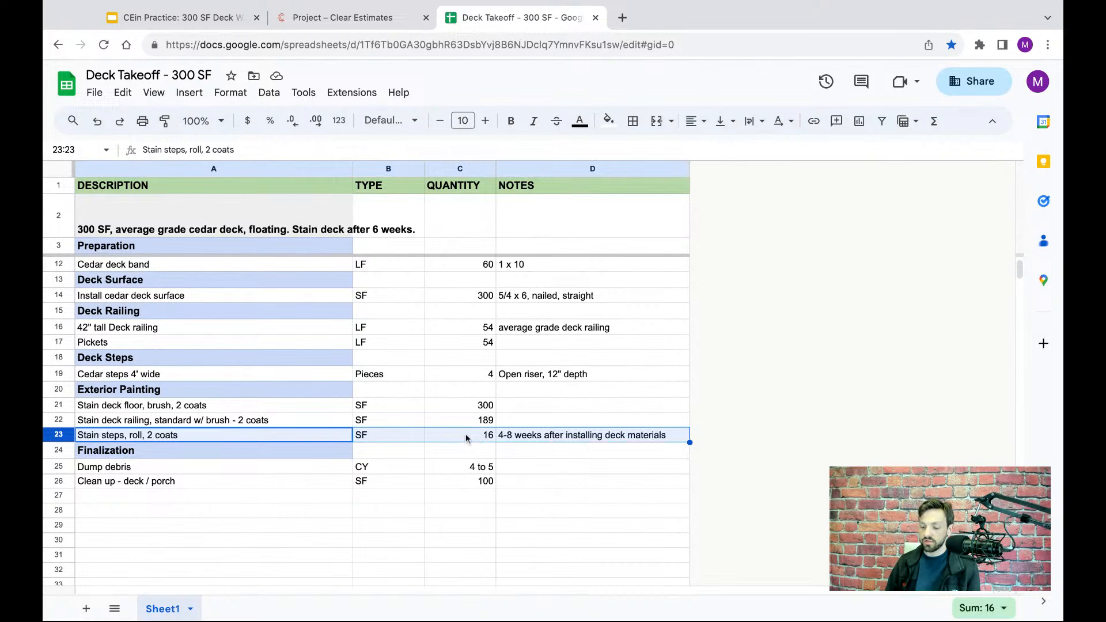
- Return to Clear Estimates and change the part library's sub-category filter to Stain Deck Steps
{"action": "left_click", "coordinate": [358, 20]}
{"action": "left_click", "coordinate": [516, 159]}
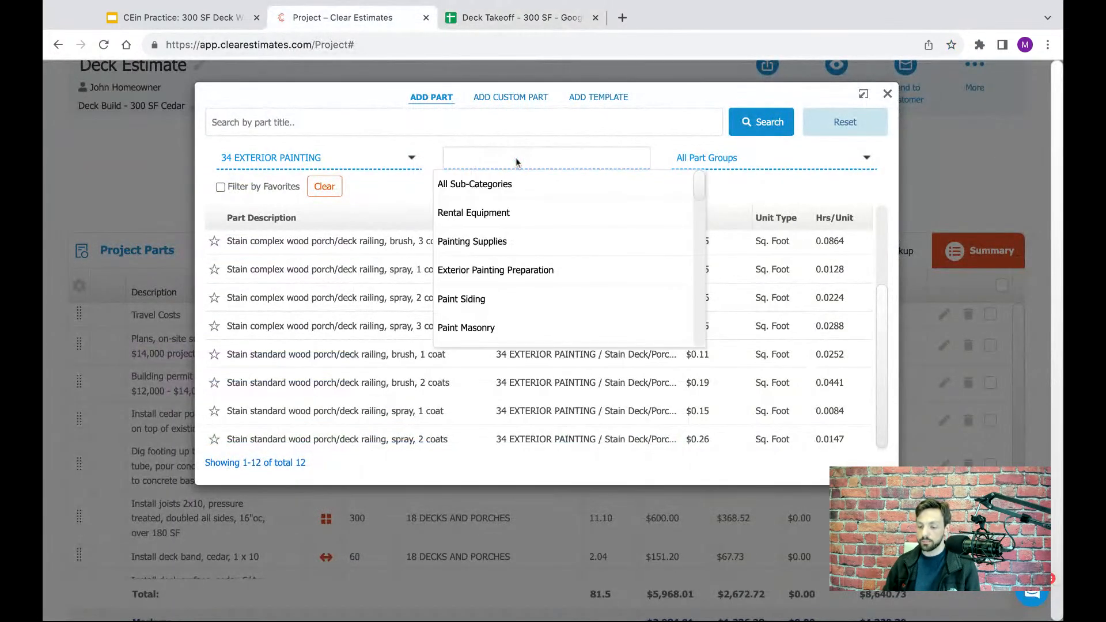
{"action": "type", "text": "deck"}
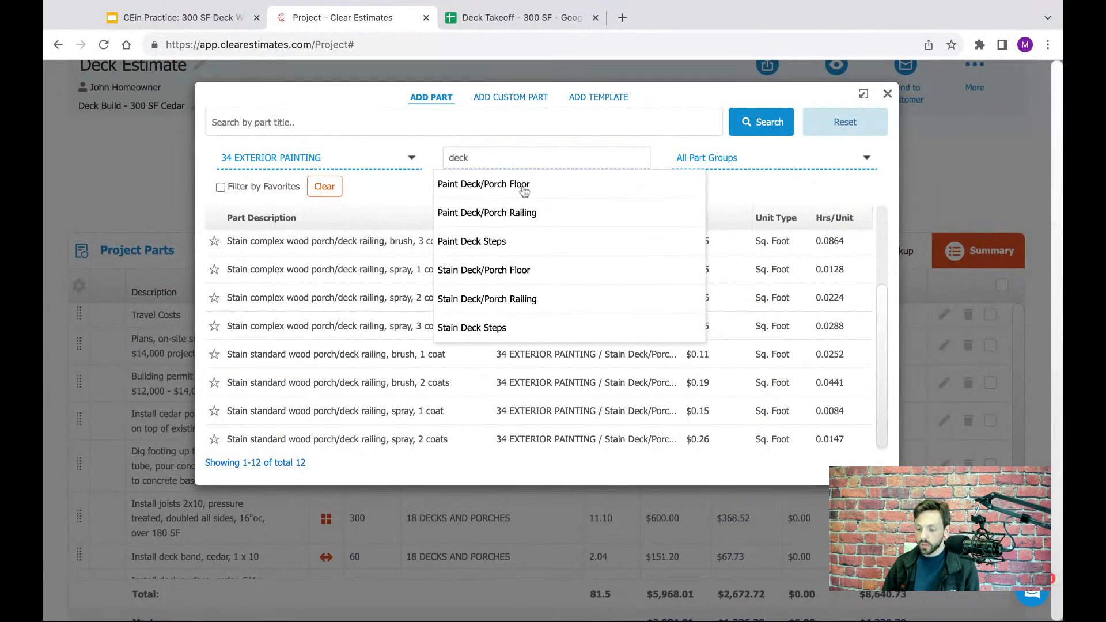
{"action": "left_click", "coordinate": [463, 333]}
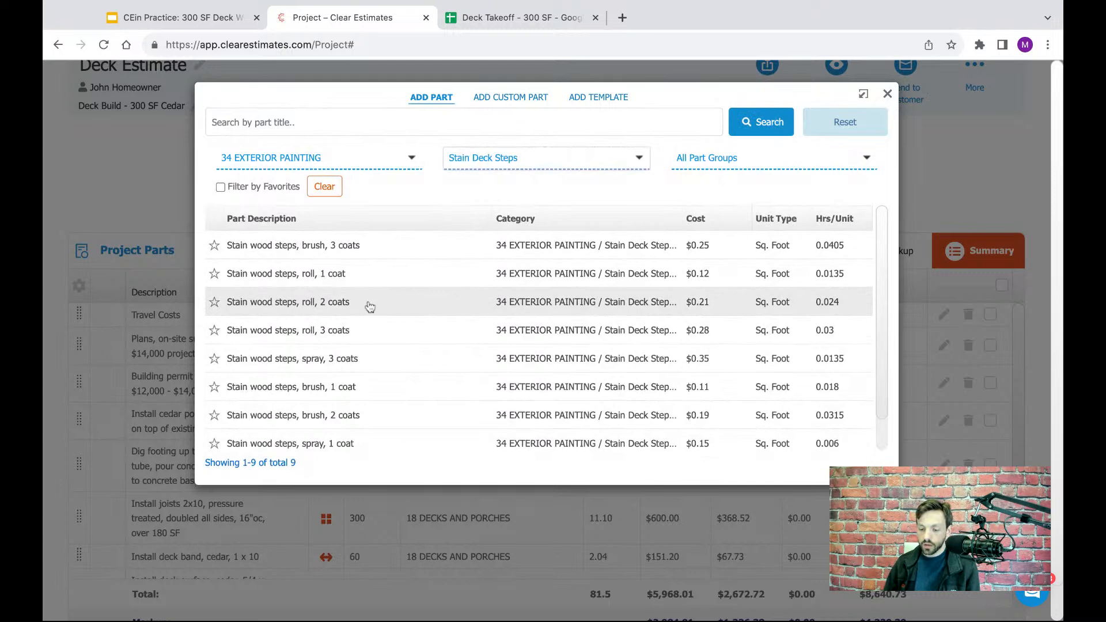
- Add the part "Stain wood steps, roll, 2 coats" with a quantity of 16 sq. ft. and close the part library
{"action": "left_click", "coordinate": [293, 313]}
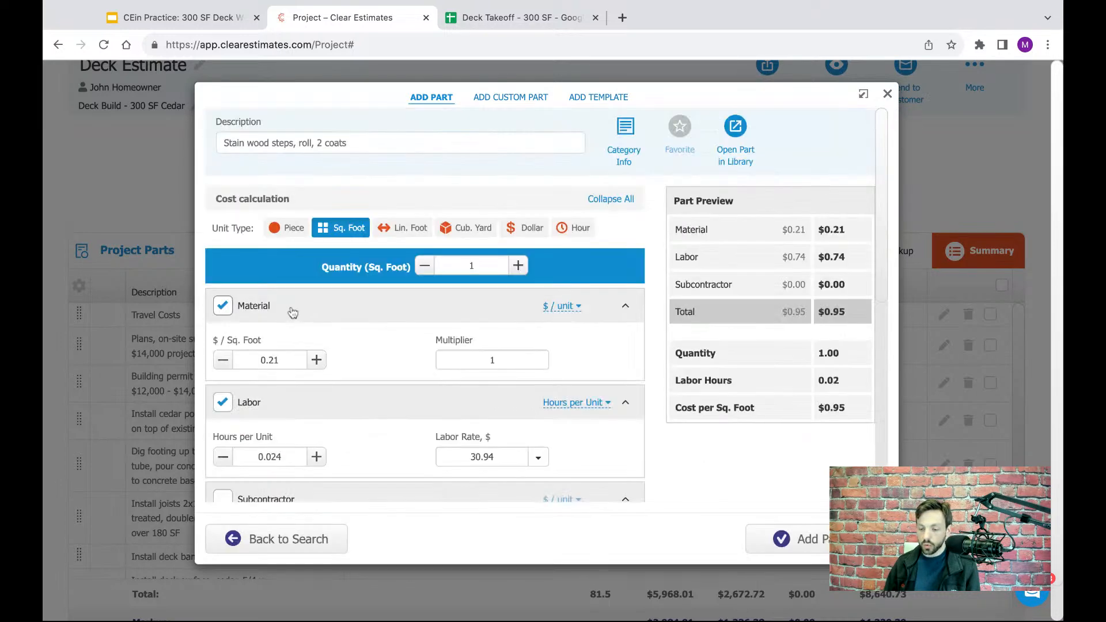
{"action": "double_click", "coordinate": [479, 268]}
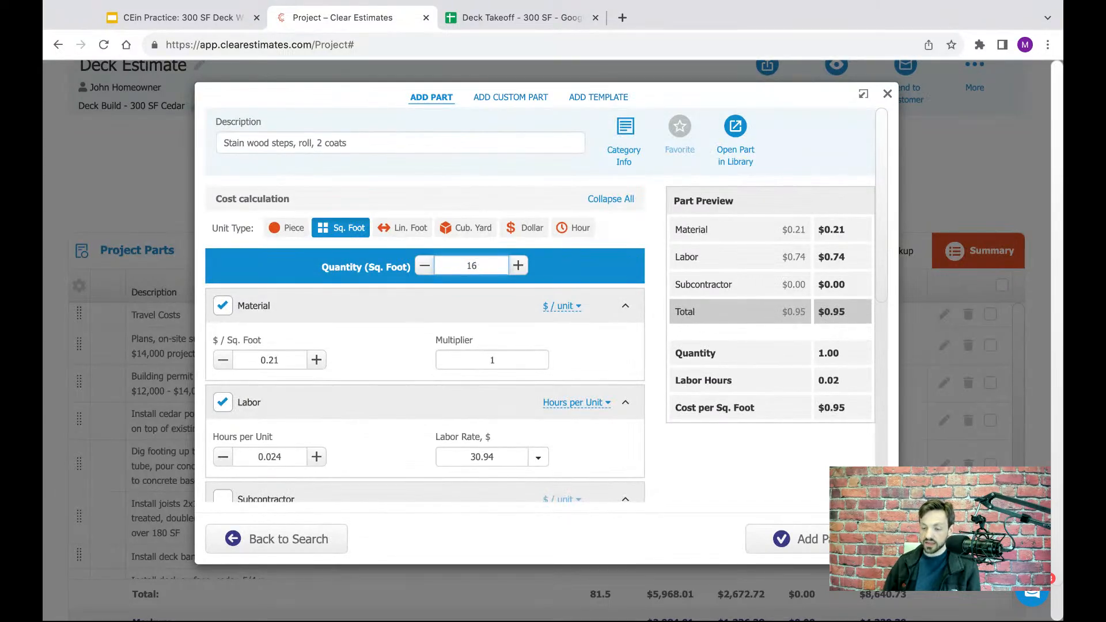
{"action": "type", "text": "16"}
{"action": "left_click", "coordinate": [614, 282]}
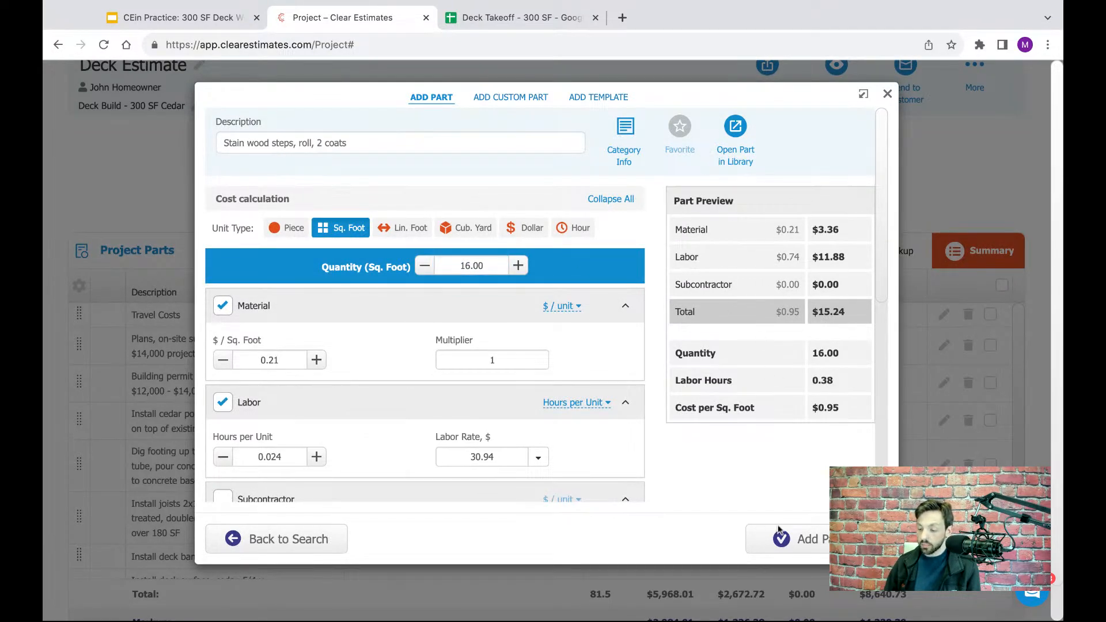
{"action": "left_click", "coordinate": [802, 544]}
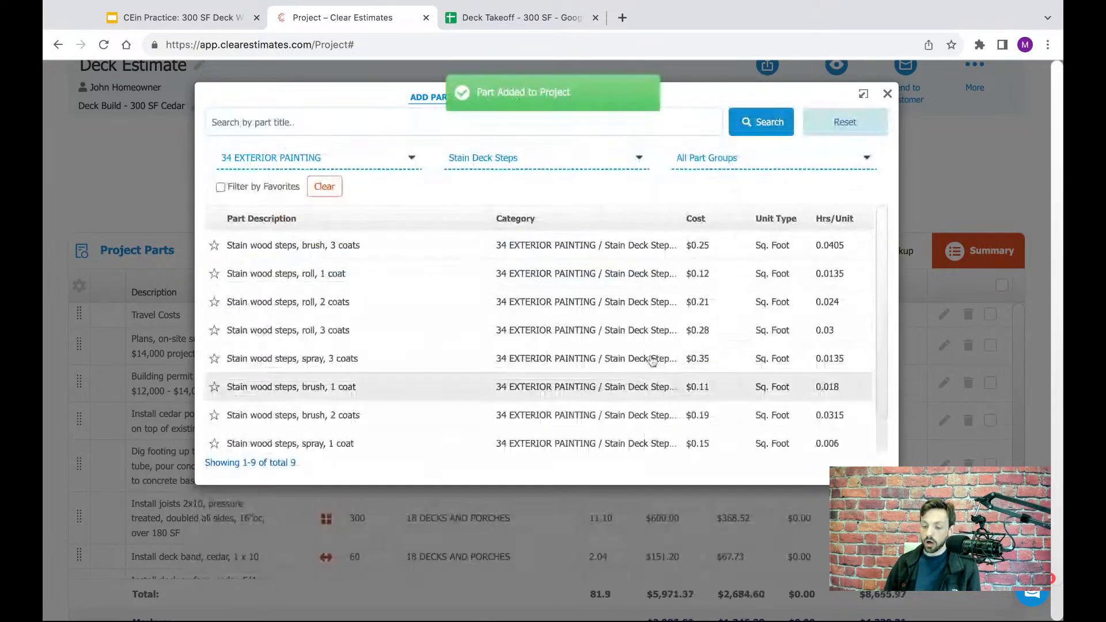
{"action": "left_click", "coordinate": [888, 94]}
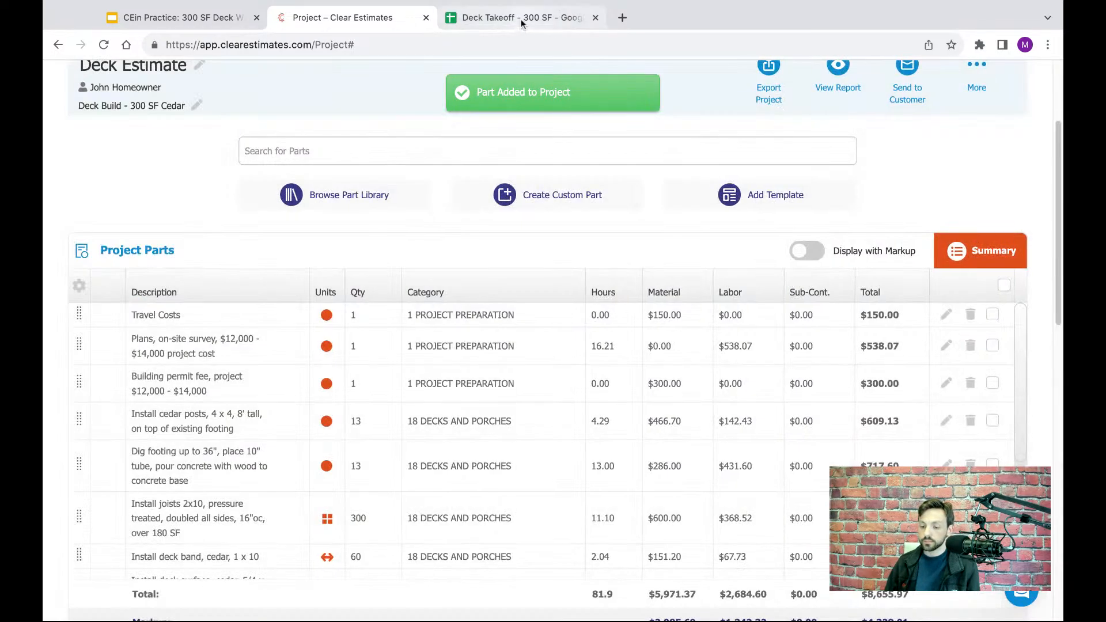
- Review the Finalization items, their units and quantities in the Deck Takeoff spreadsheet, and select the dump debris row
{"action": "left_click", "coordinate": [520, 18]}
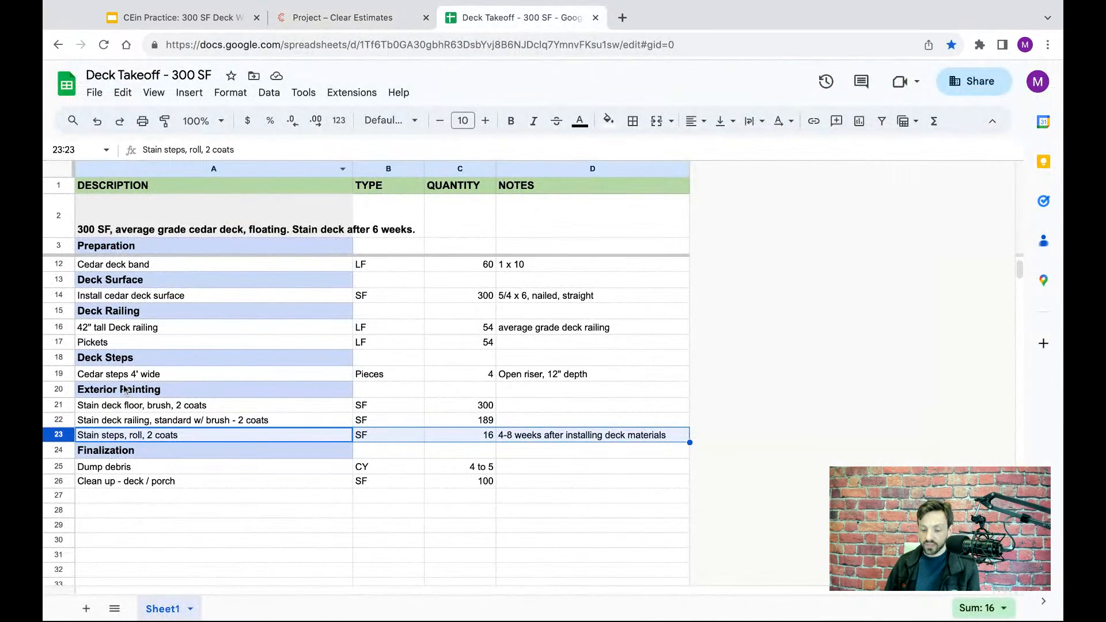
{"action": "left_click", "coordinate": [60, 449]}
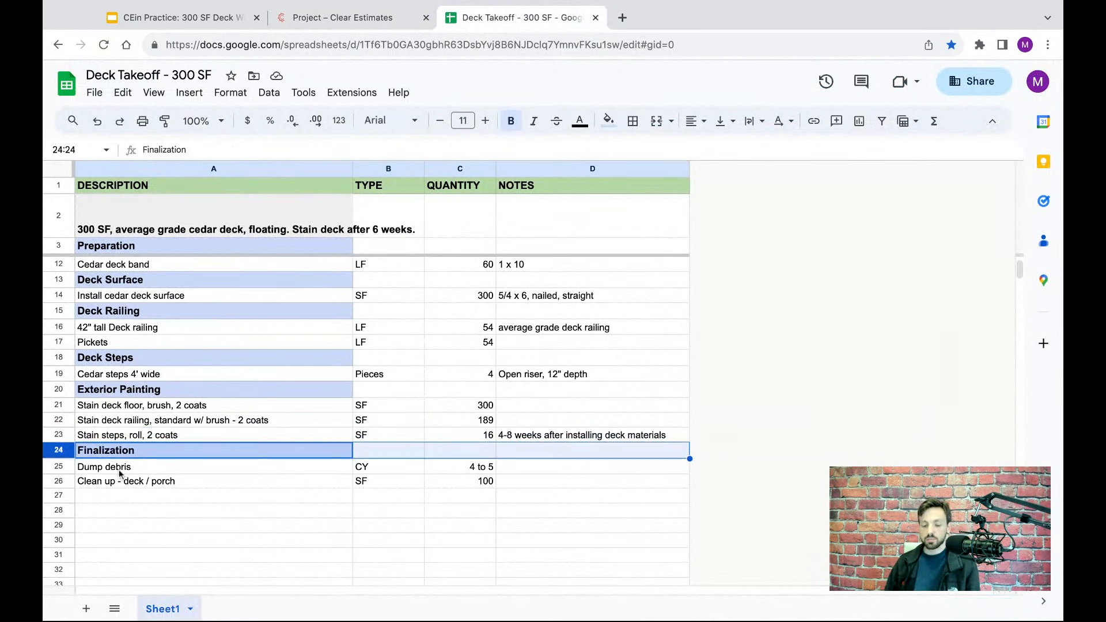
{"action": "left_click", "coordinate": [159, 472]}
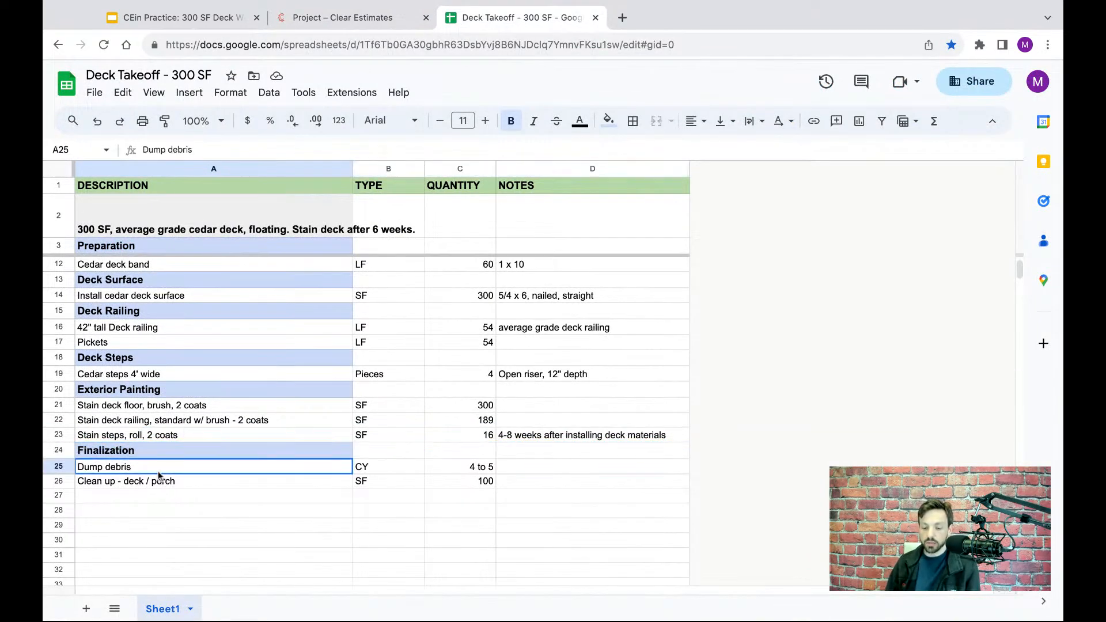
{"action": "left_click", "coordinate": [472, 471]}
{"action": "left_click", "coordinate": [360, 469]}
{"action": "left_click", "coordinate": [230, 466]}
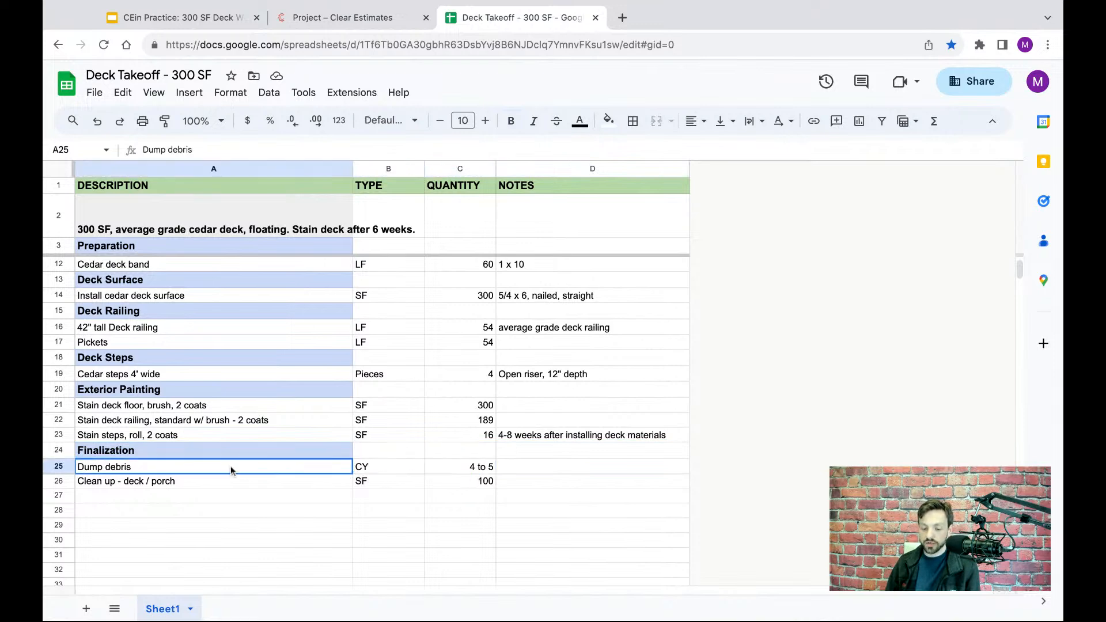
{"action": "left_click", "coordinate": [237, 484]}
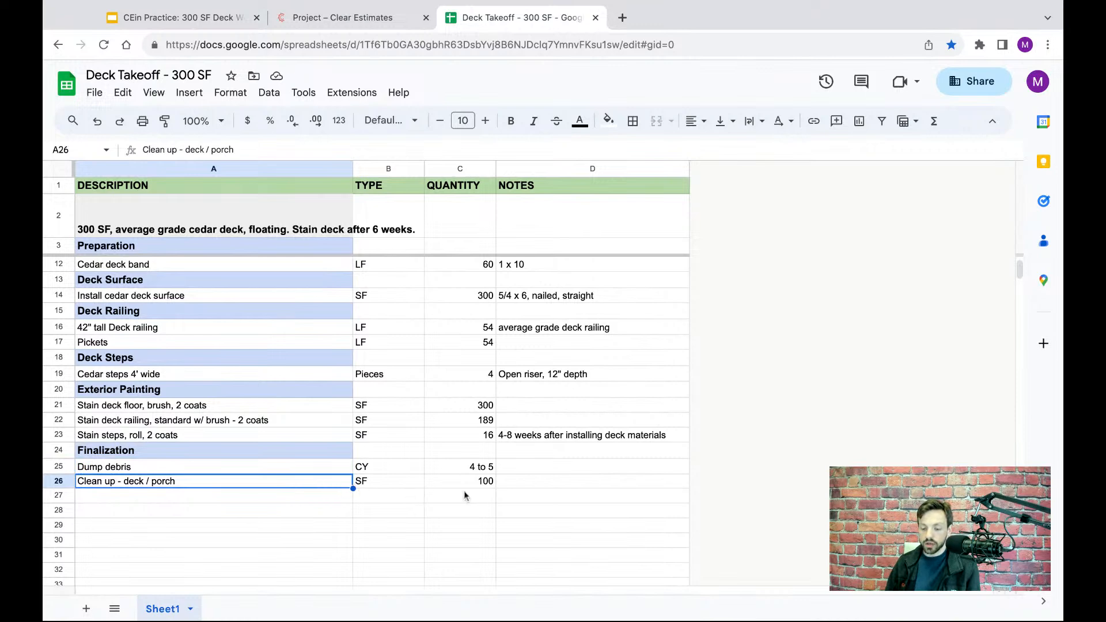
{"action": "left_click", "coordinate": [58, 467]}
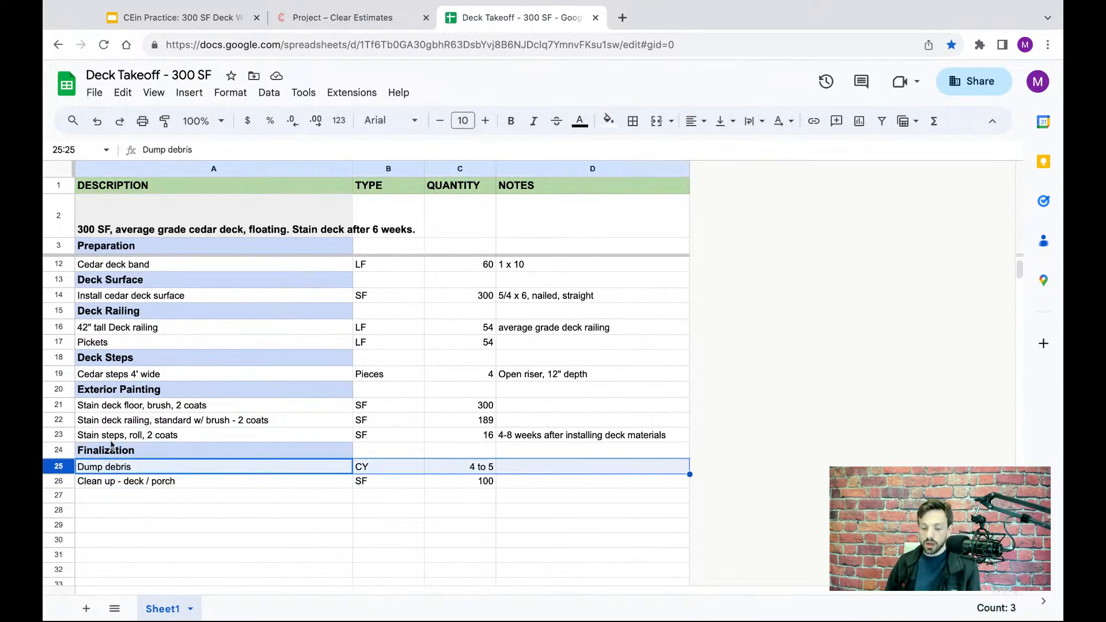
- Open the Clear Estimates part library and filter it to category 37 PROJECT FINALIZATION, sub-category Load, Haul & Dump Debris
{"action": "left_click", "coordinate": [363, 18]}
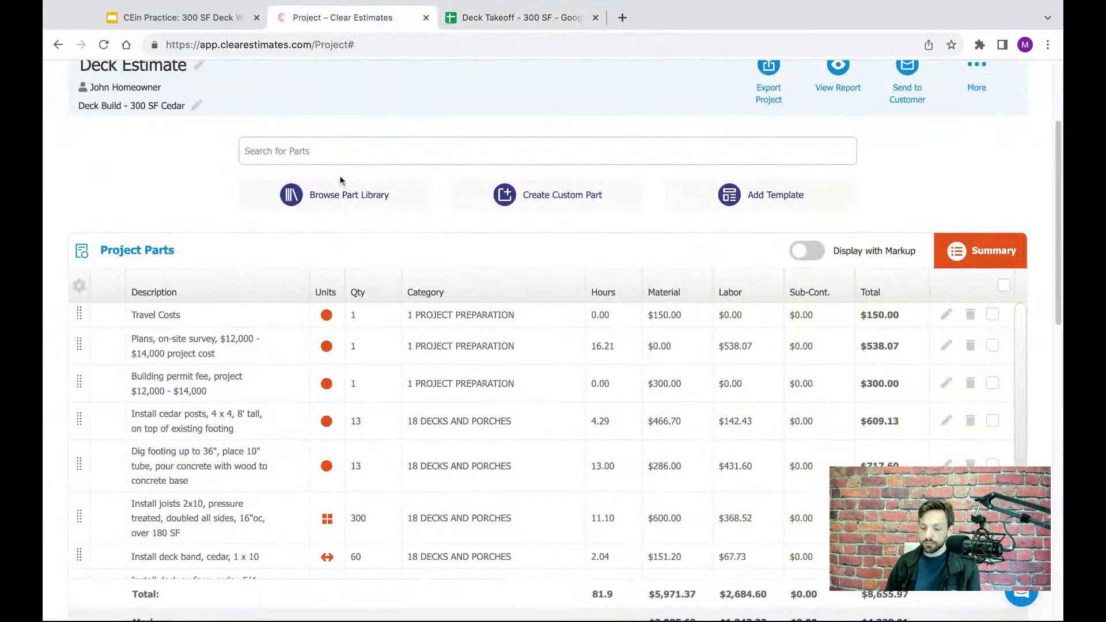
{"action": "left_click", "coordinate": [345, 205]}
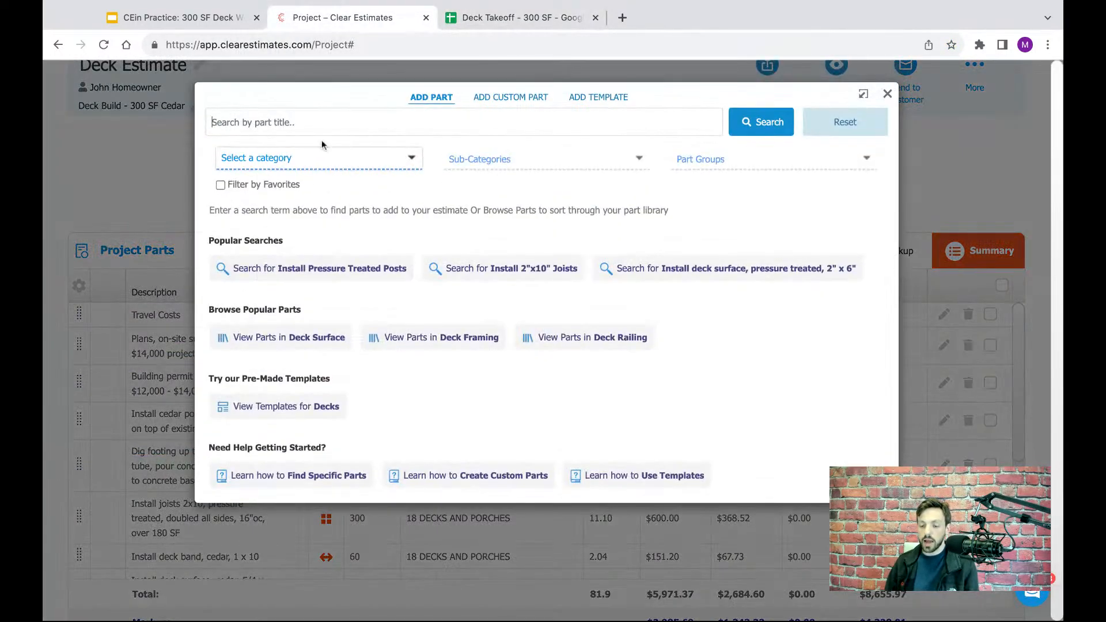
{"action": "left_click", "coordinate": [320, 162]}
{"action": "type", "text": "final"}
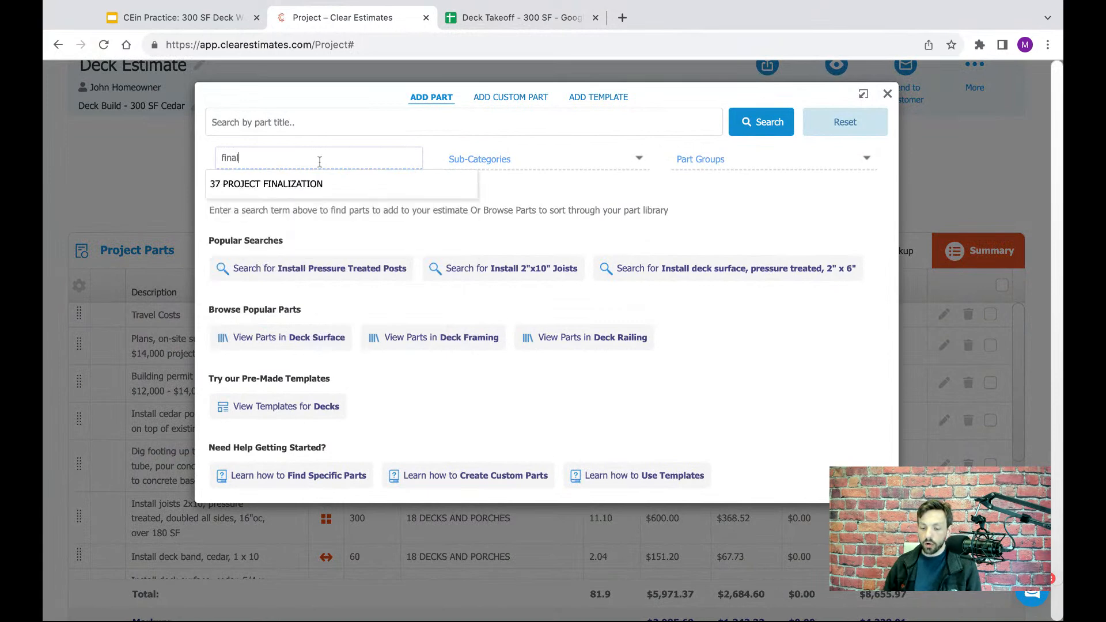
{"action": "left_click", "coordinate": [263, 187]}
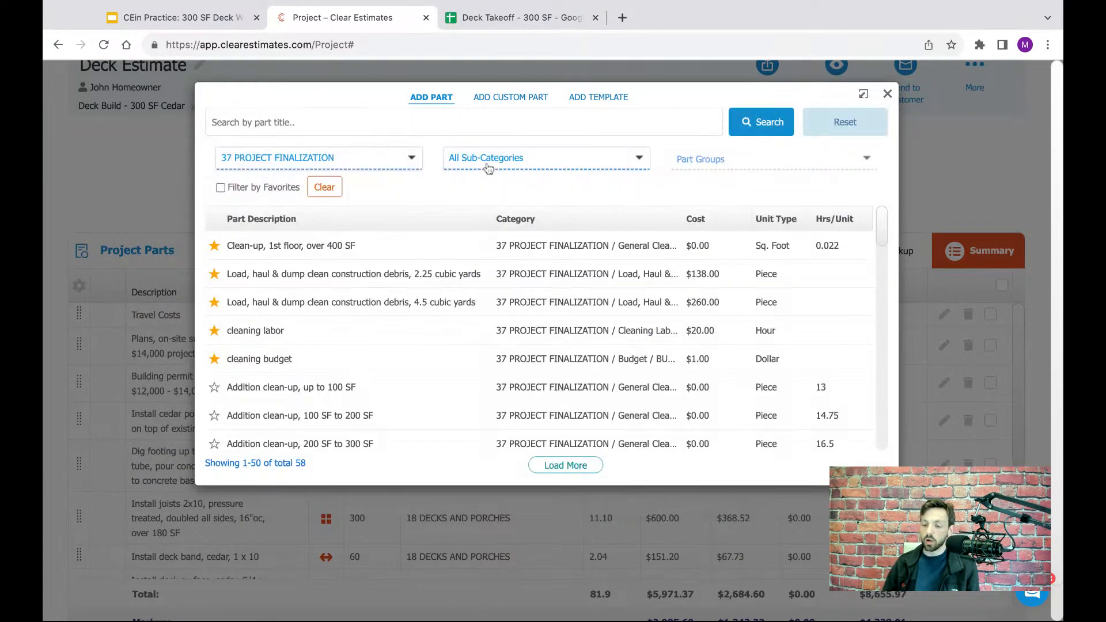
{"action": "left_click", "coordinate": [493, 162]}
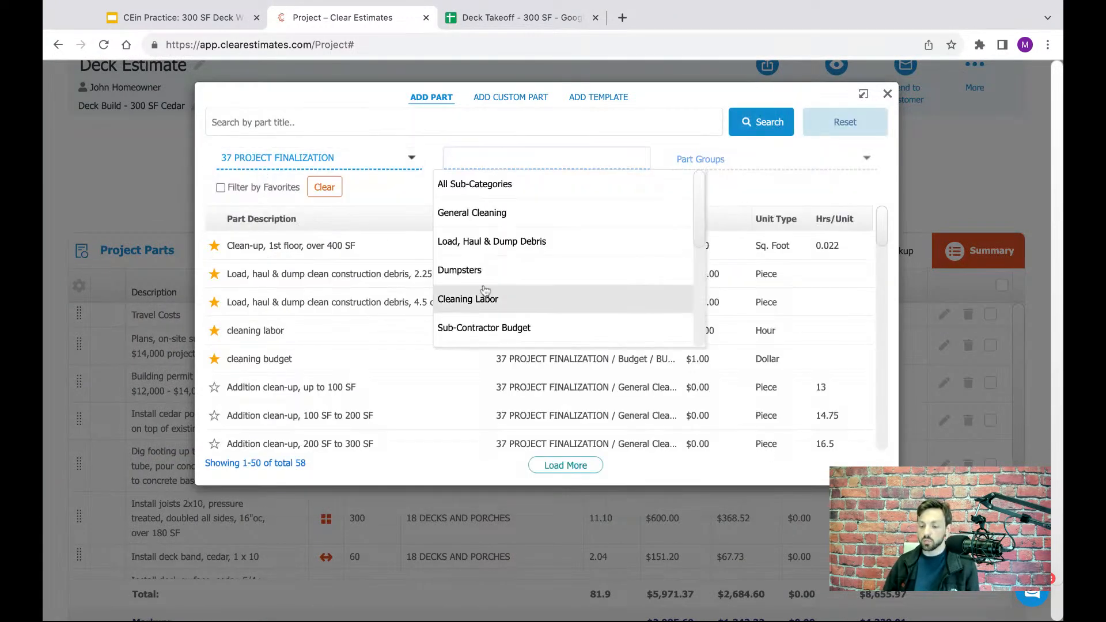
{"action": "left_click", "coordinate": [481, 244]}
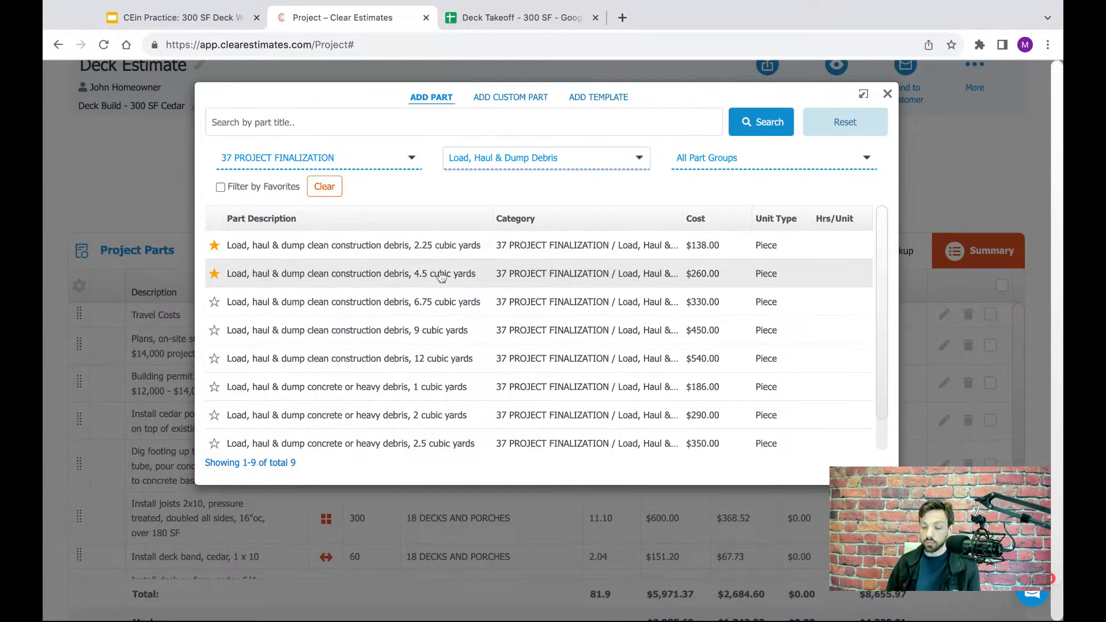
- Add one piece of the part "Load, haul & dump clean construction debris, 4.5 cubic yards" to the project
{"action": "left_click", "coordinate": [391, 282]}
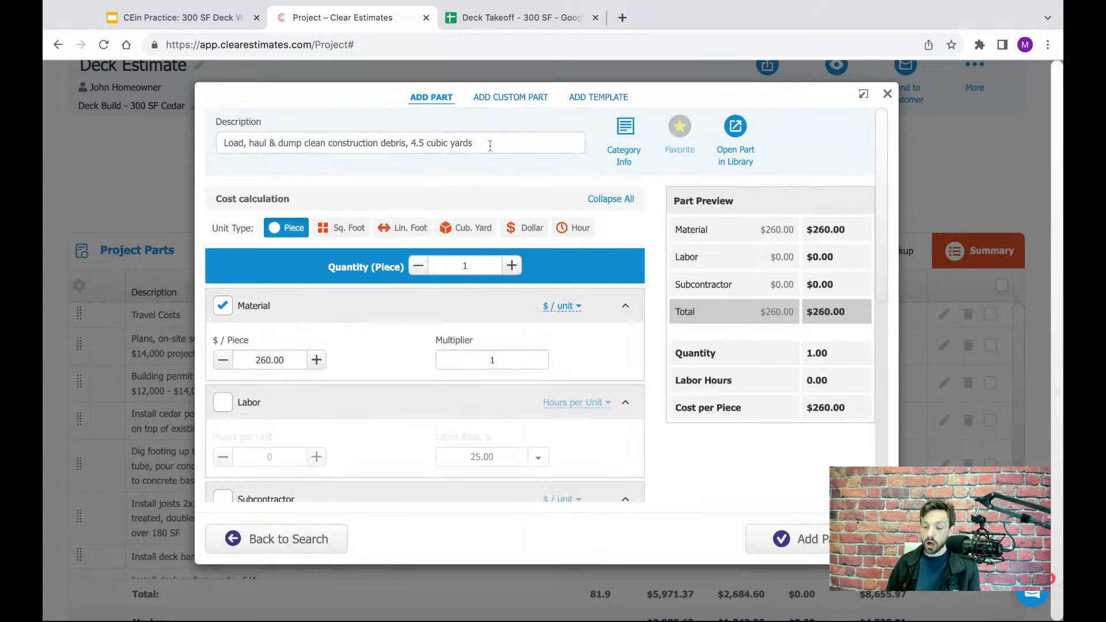
{"action": "left_click_drag", "start_coordinate": [490, 145], "coordinate": [427, 145]}
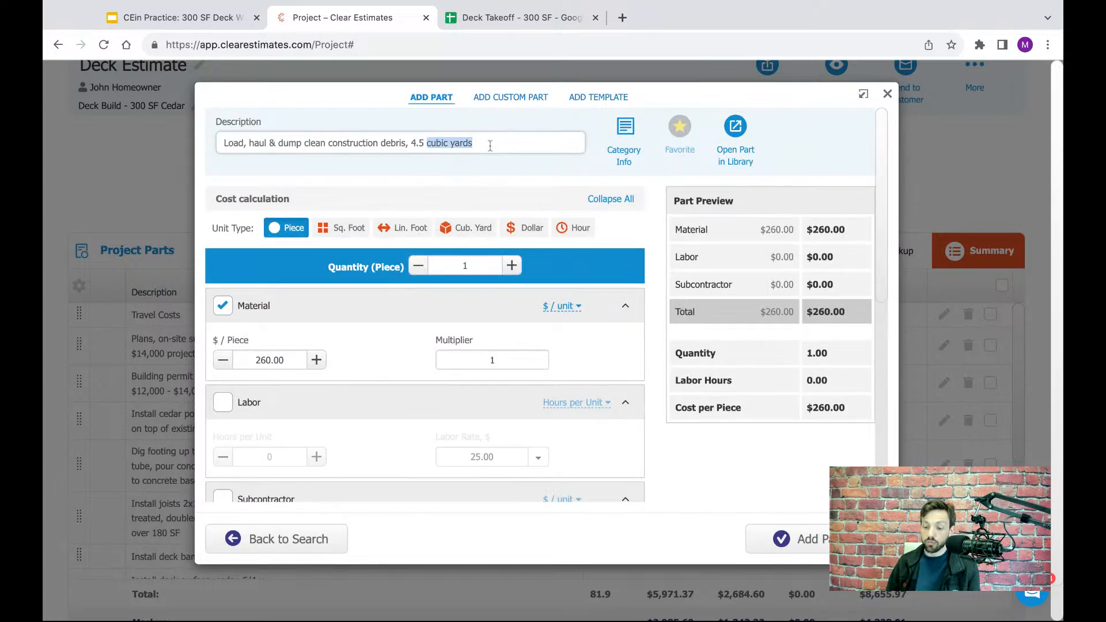
{"action": "left_click", "coordinate": [473, 265]}
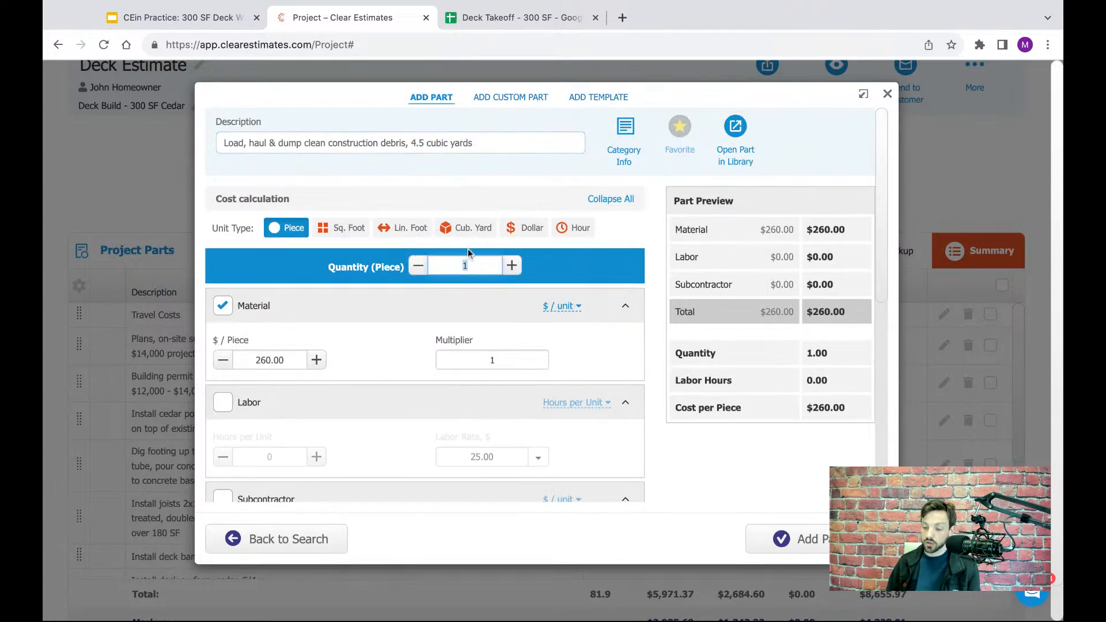
{"action": "left_click", "coordinate": [627, 272]}
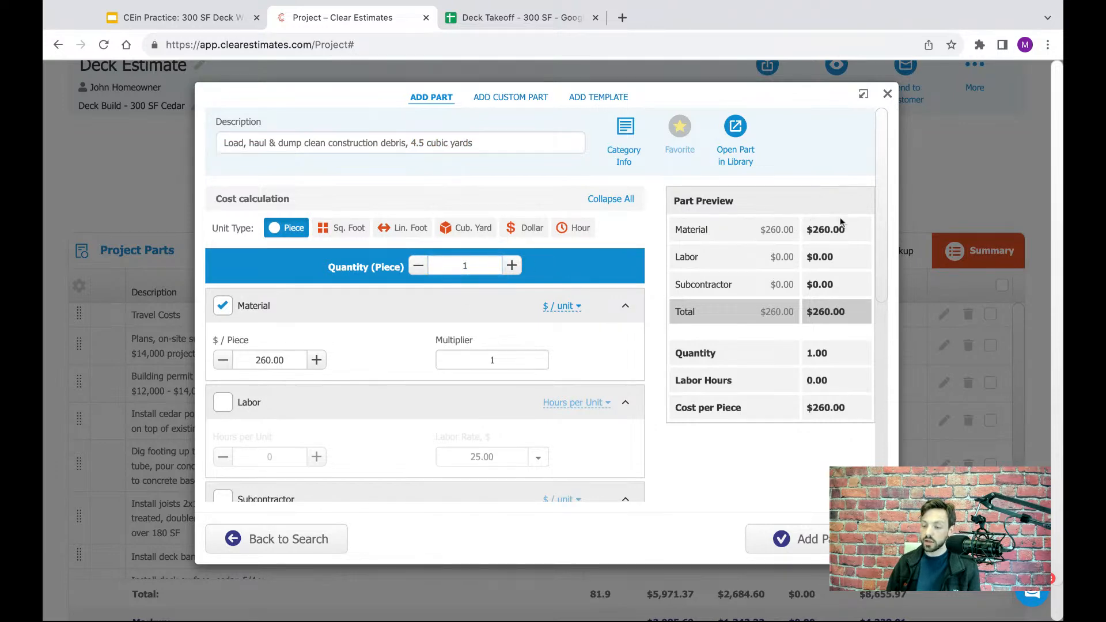
{"action": "left_click_drag", "start_coordinate": [849, 226], "coordinate": [788, 229]}
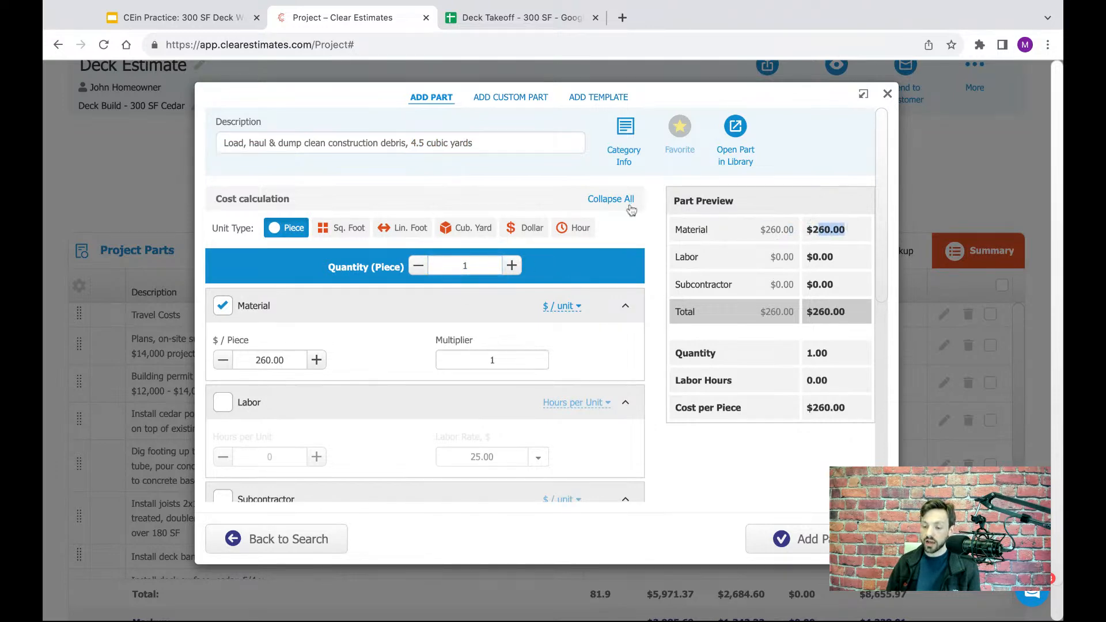
{"action": "left_click", "coordinate": [652, 231]}
{"action": "left_click", "coordinate": [812, 536]}
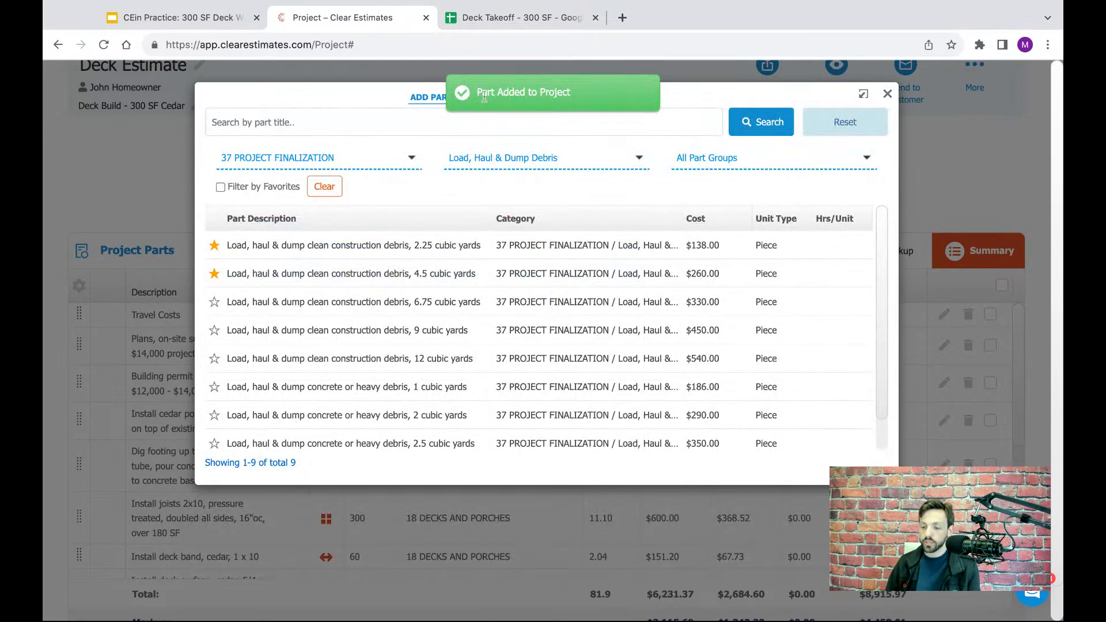
- Filter the part library to the General Cleaning sub-category, find the deck clean-up parts and check the clean-up quantity in the Deck Takeoff spreadsheet
{"action": "left_click", "coordinate": [483, 156]}
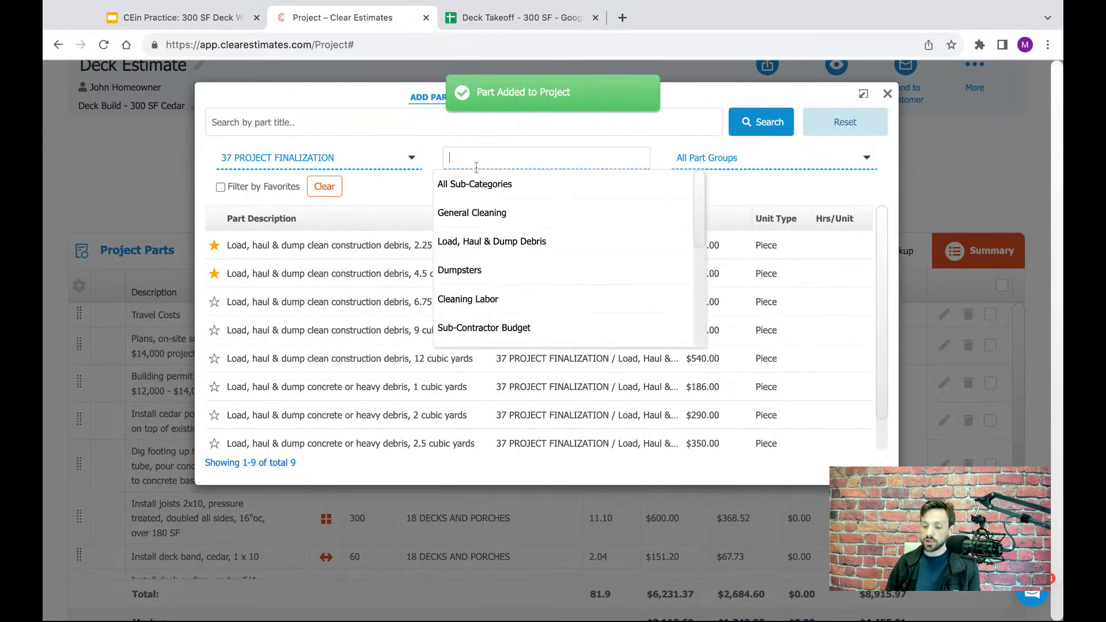
{"action": "left_click", "coordinate": [479, 216]}
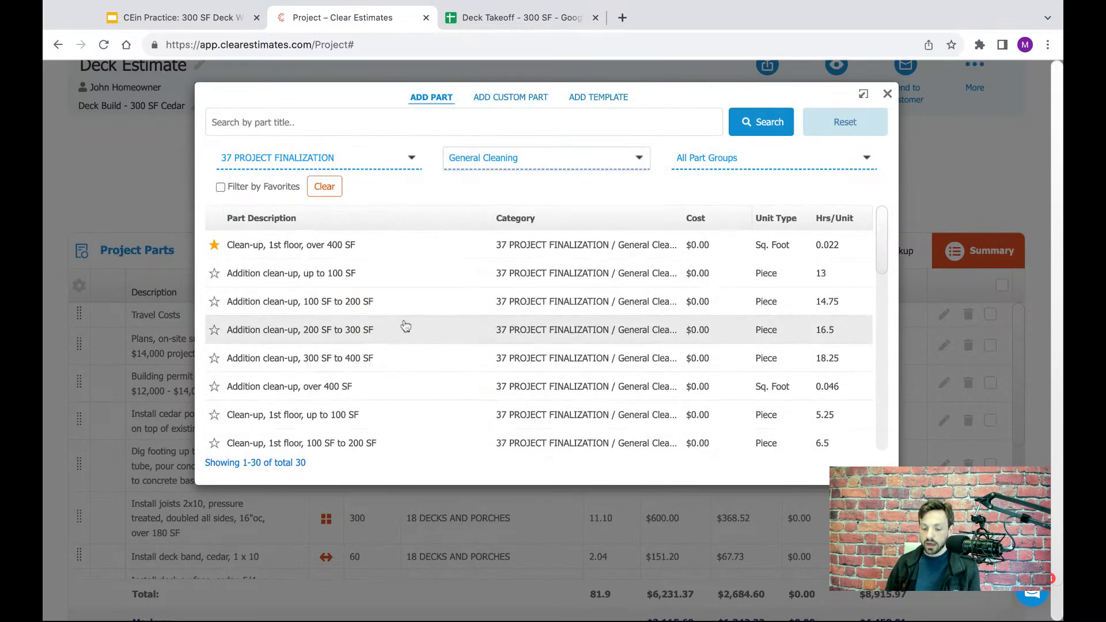
{"action": "scroll", "coordinate": [406, 327], "scroll_direction": "down", "scroll_amount": 5}
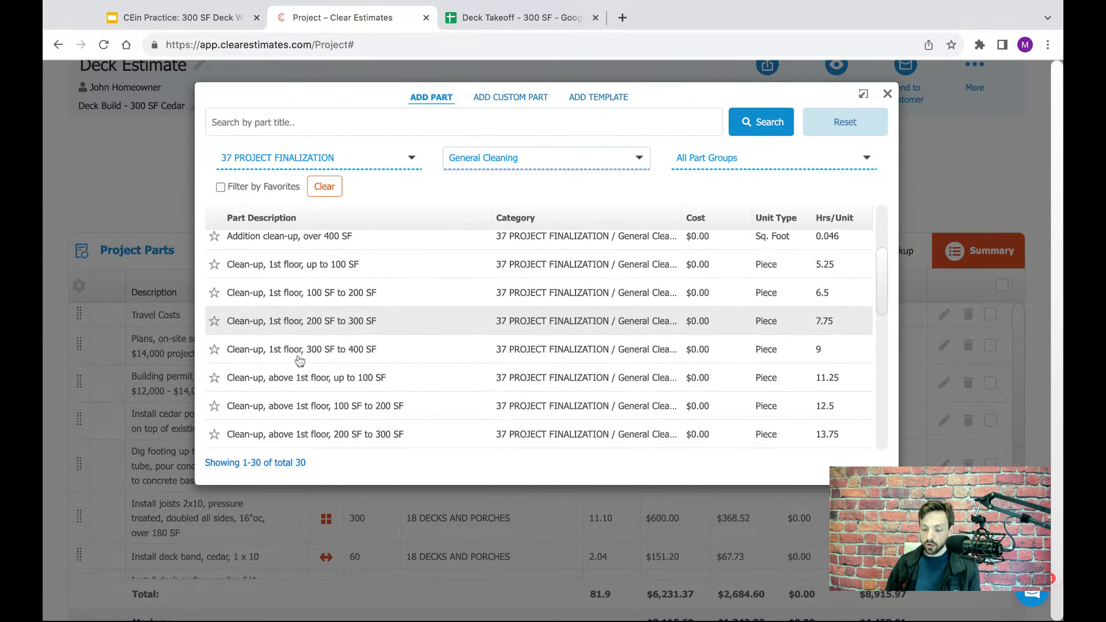
{"action": "scroll", "coordinate": [298, 354], "scroll_direction": "down", "scroll_amount": 3}
{"action": "scroll", "coordinate": [320, 364], "scroll_direction": "down", "scroll_amount": 5}
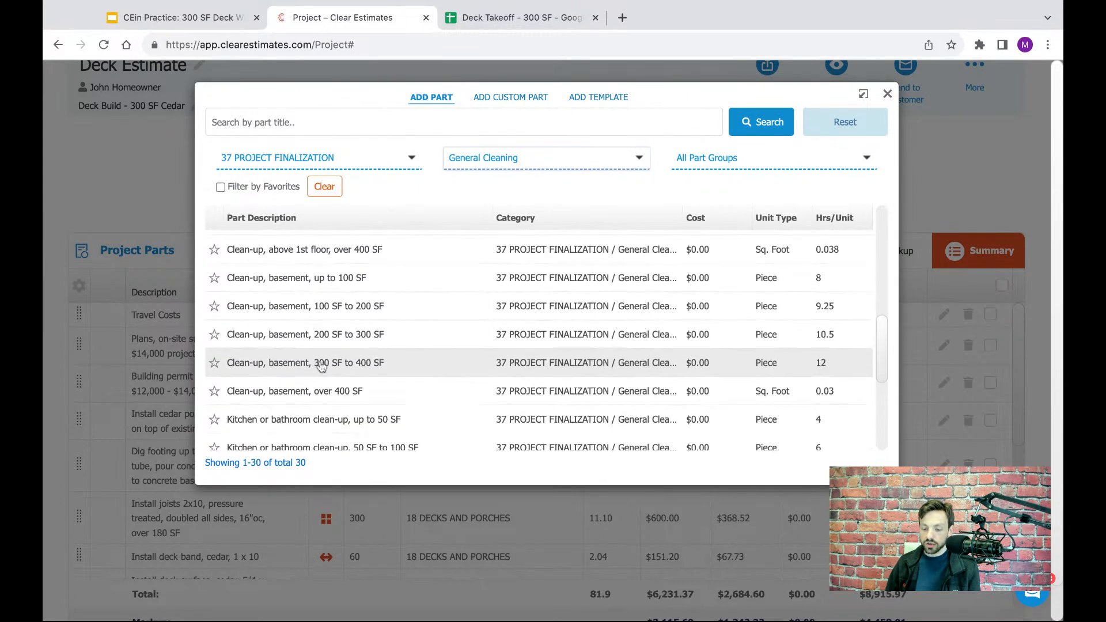
{"action": "scroll", "coordinate": [321, 367], "scroll_direction": "down", "scroll_amount": 5}
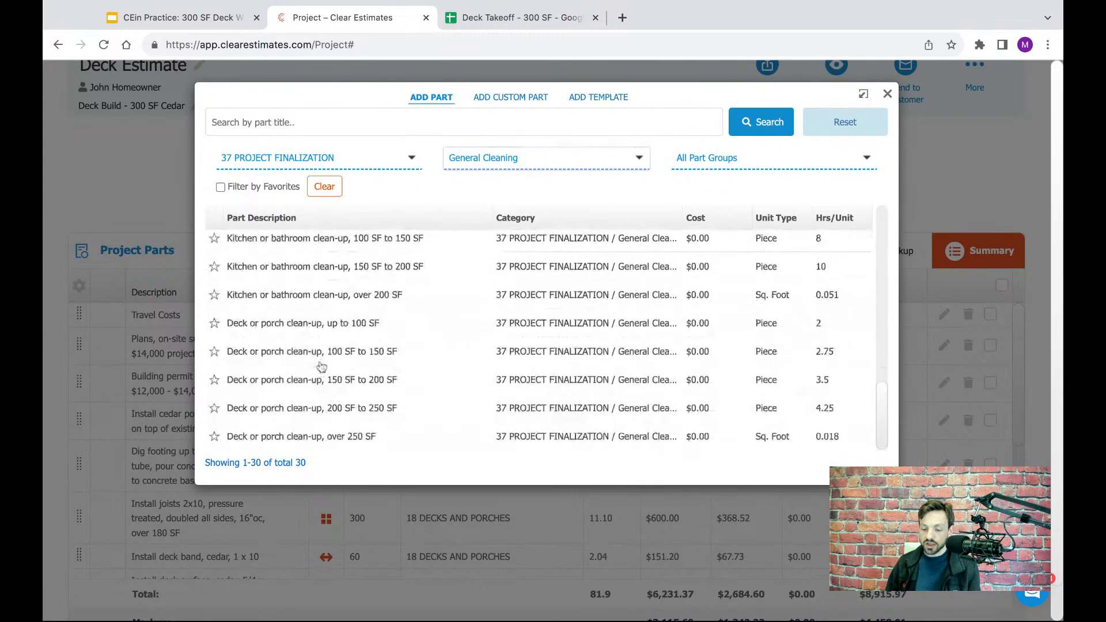
{"action": "scroll", "coordinate": [305, 377], "scroll_direction": "down", "scroll_amount": 2}
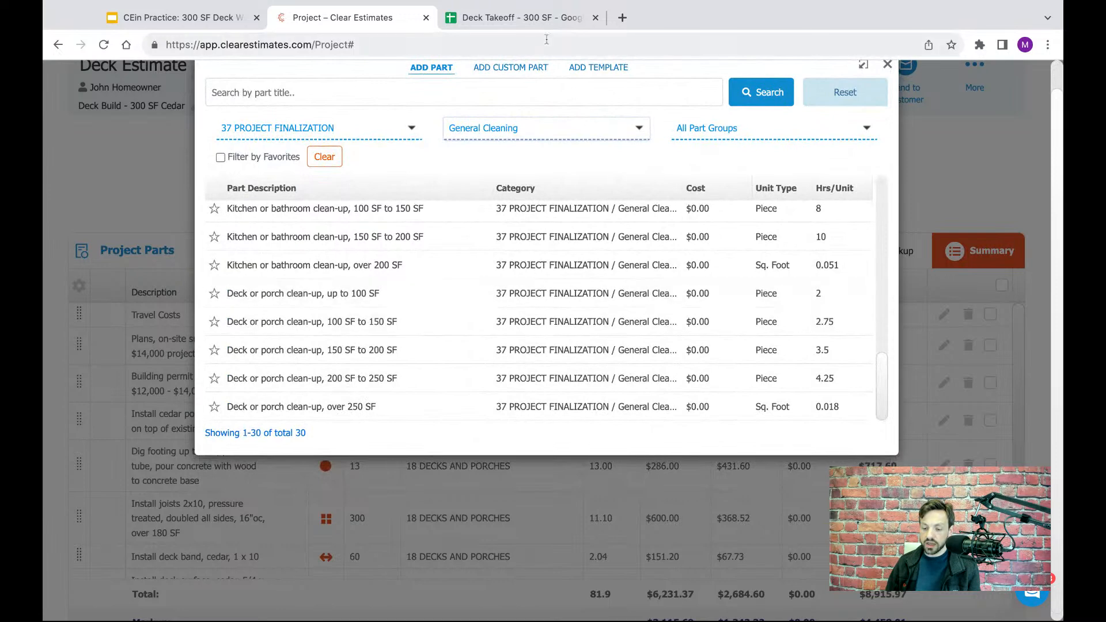
{"action": "left_click", "coordinate": [545, 19]}
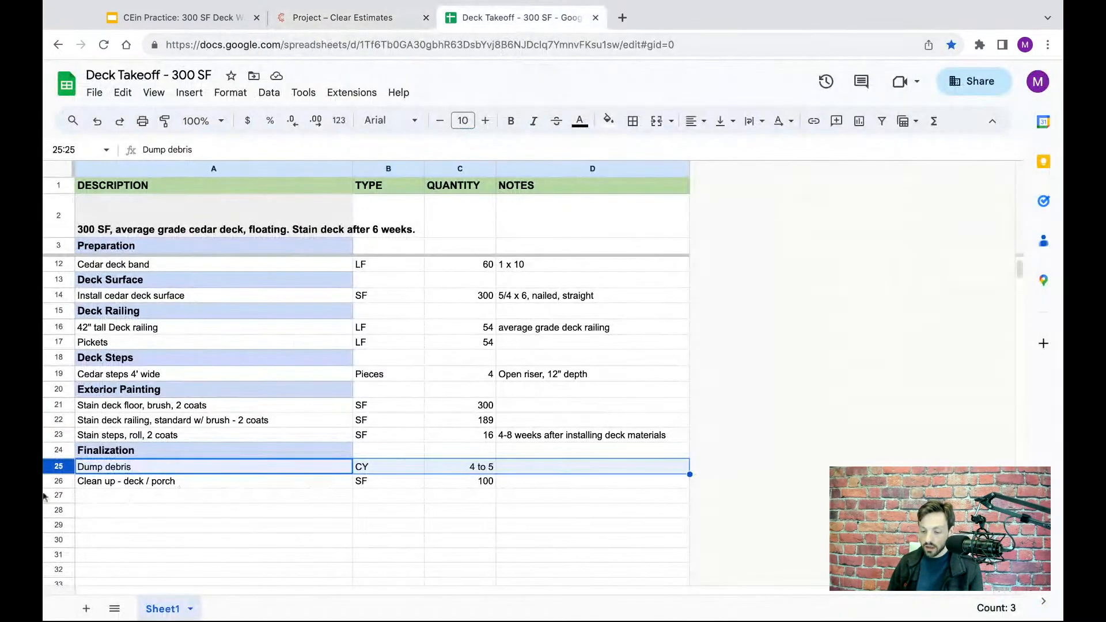
{"action": "left_click", "coordinate": [328, 19]}
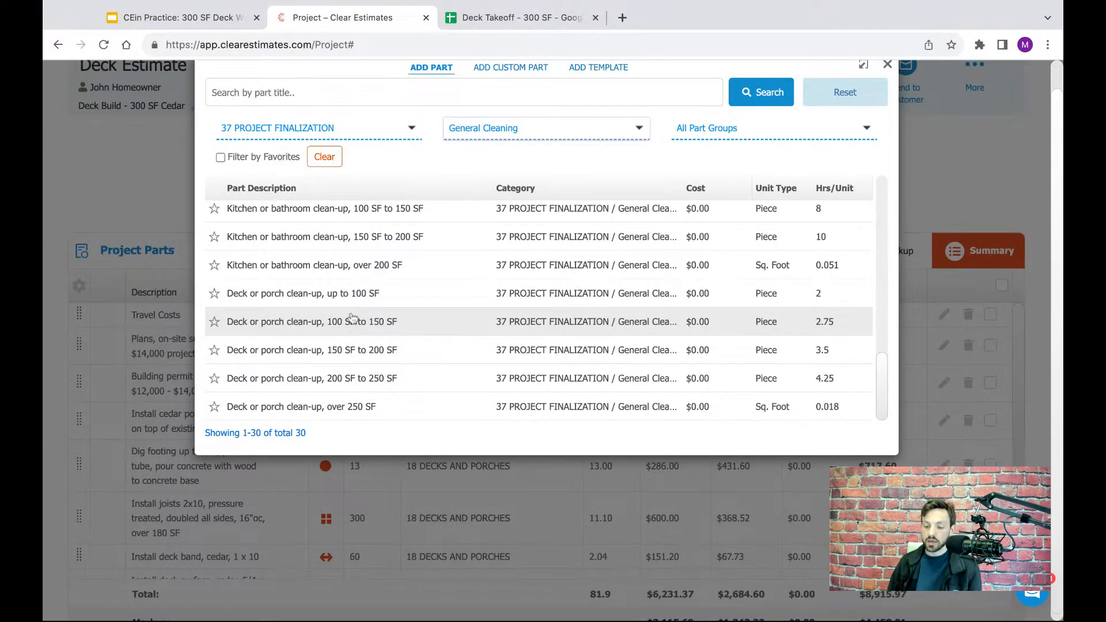
- Add one piece of the part "Deck or porch clean-up, 100 SF to 150 SF" to the project and close the part library
{"action": "left_click", "coordinate": [334, 330]}
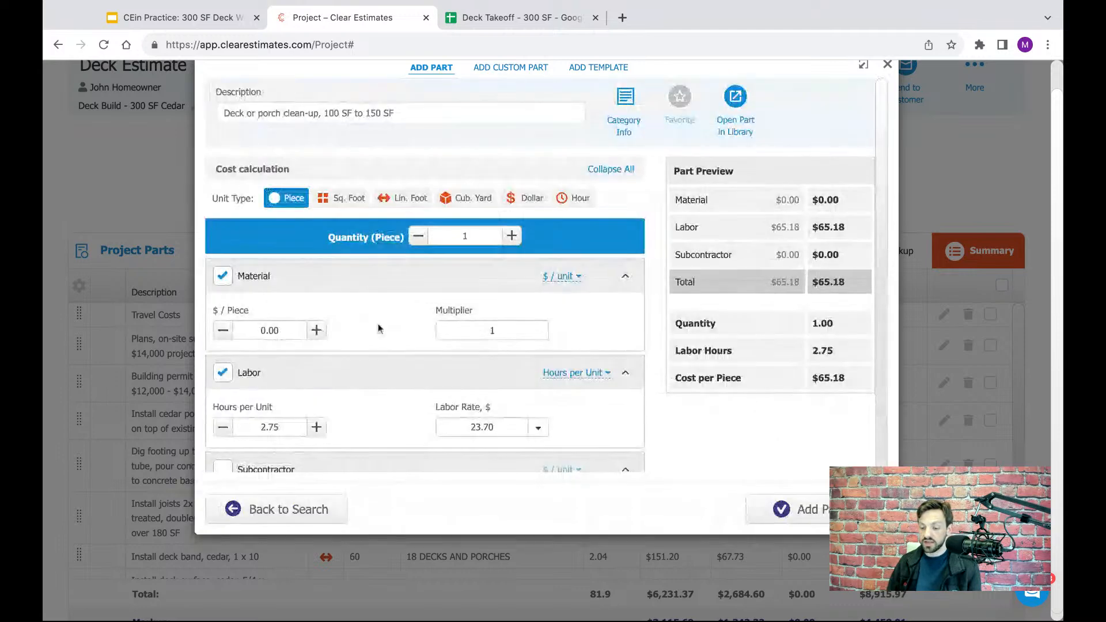
{"action": "double_click", "coordinate": [480, 236]}
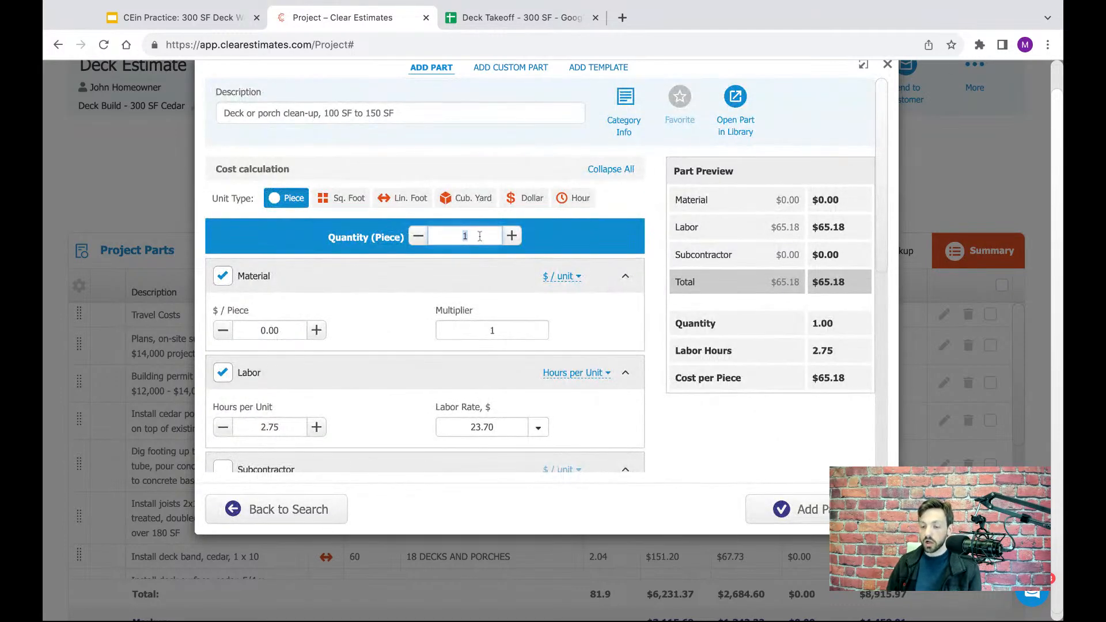
{"action": "left_click", "coordinate": [798, 507]}
{"action": "scroll", "coordinate": [851, 211], "scroll_direction": "up", "scroll_amount": 3}
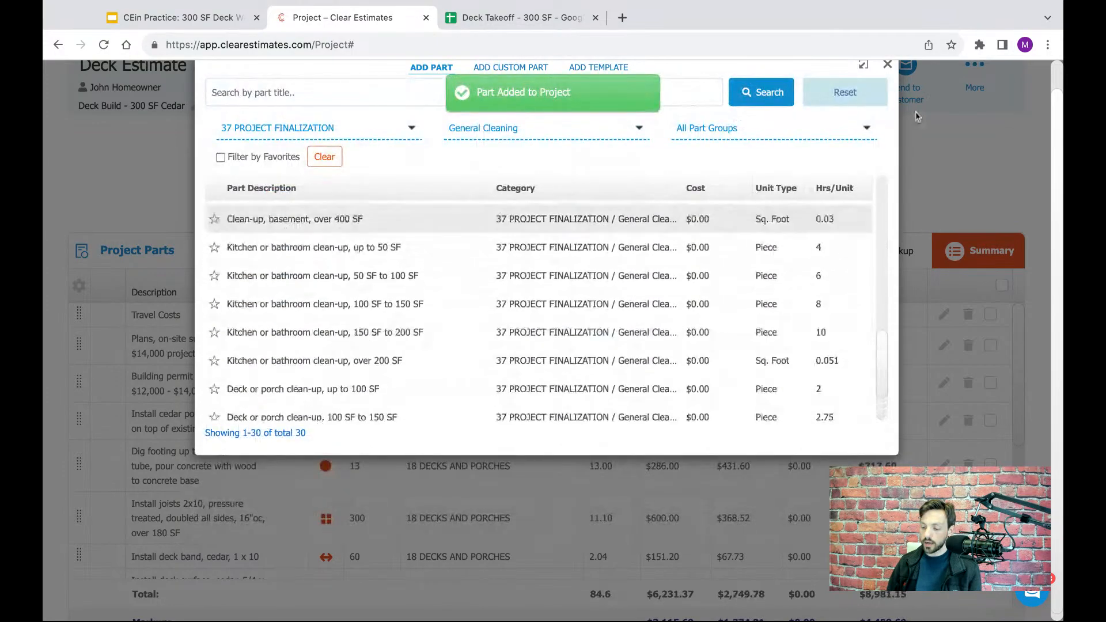
{"action": "left_click", "coordinate": [886, 64]}
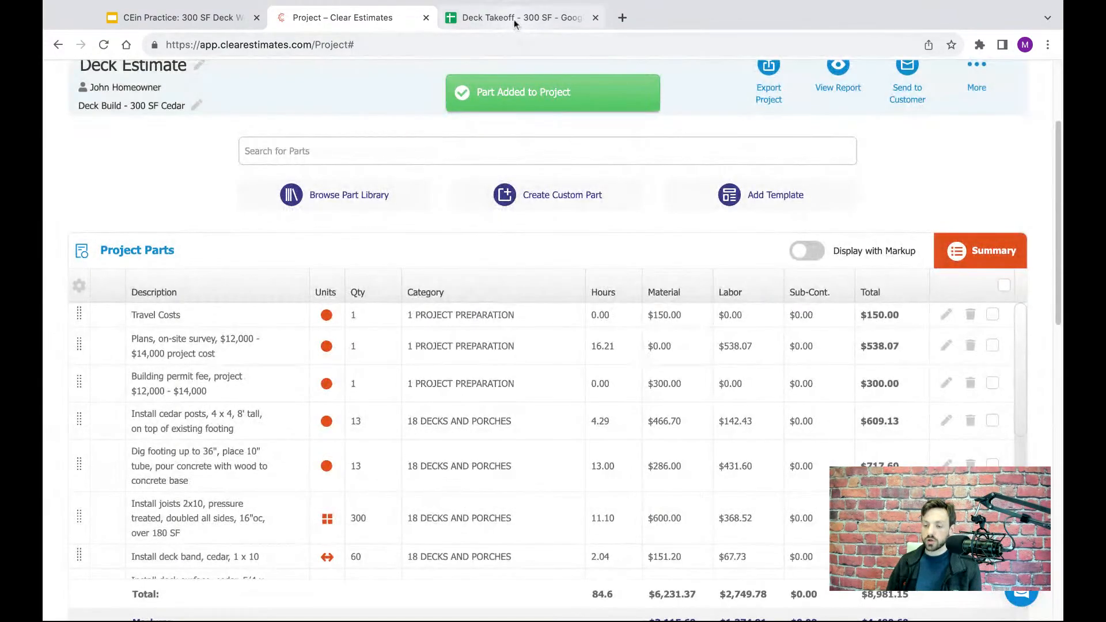
- Select the "Clean up - deck / porch" row in the Deck Takeoff spreadsheet and look back over the takeoff items
{"action": "left_click", "coordinate": [513, 19]}
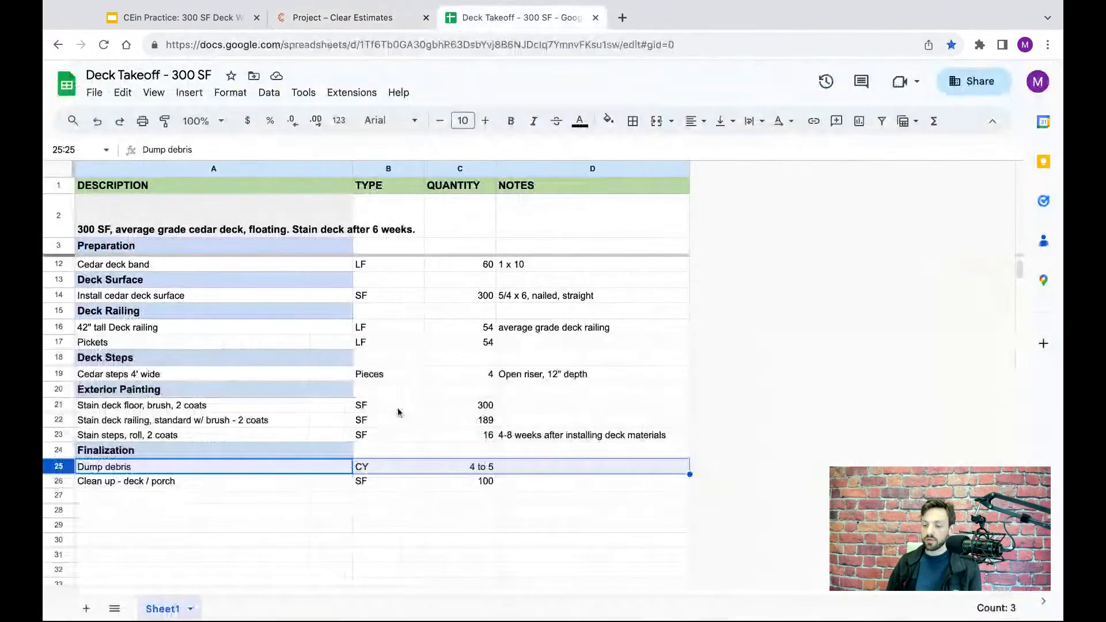
{"action": "left_click", "coordinate": [65, 485]}
{"action": "scroll", "coordinate": [305, 424], "scroll_direction": "up", "scroll_amount": 3}
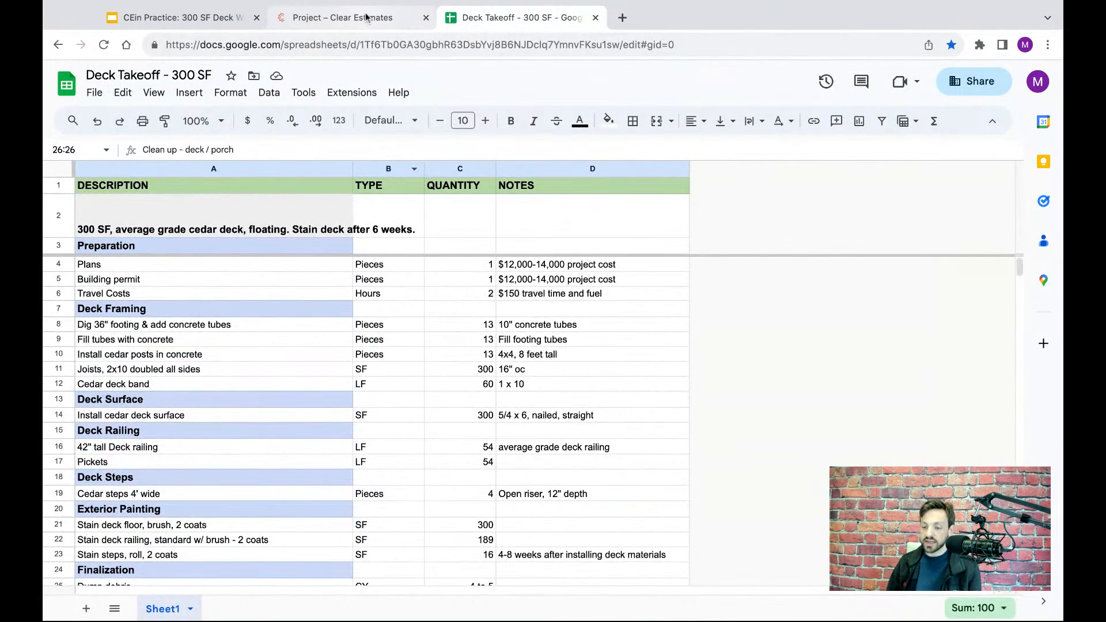
- Return to the Clear Estimates project and examine its parts list, total, markup and base bid, plus the Alternates and Components sections
{"action": "left_click", "coordinate": [372, 23]}
{"action": "scroll", "coordinate": [760, 248], "scroll_direction": "down", "scroll_amount": 1}
{"action": "scroll", "coordinate": [738, 283], "scroll_direction": "down", "scroll_amount": 5}
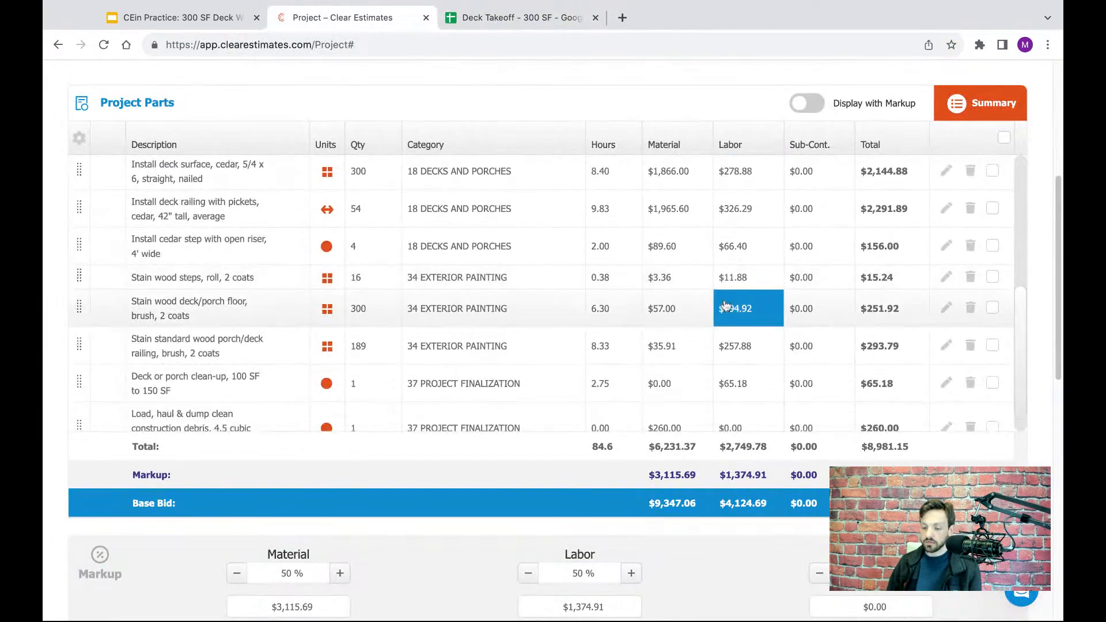
{"action": "scroll", "coordinate": [881, 314], "scroll_direction": "up", "scroll_amount": 10}
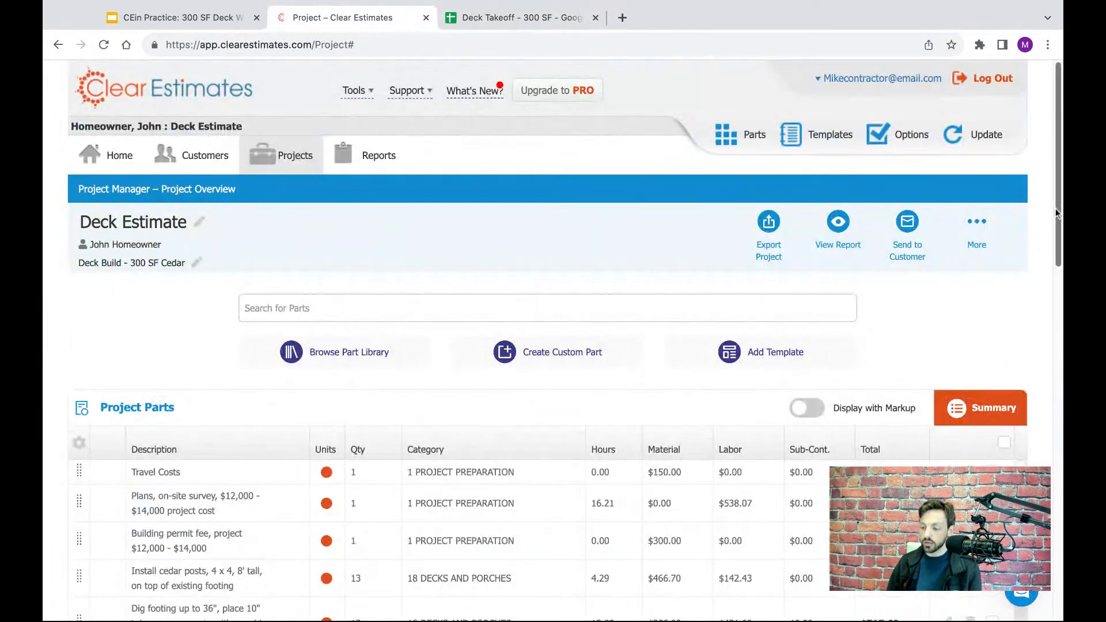
{"action": "scroll", "coordinate": [1059, 210], "scroll_direction": "down", "scroll_amount": 5}
{"action": "scroll", "coordinate": [1058, 210], "scroll_direction": "up", "scroll_amount": 2}
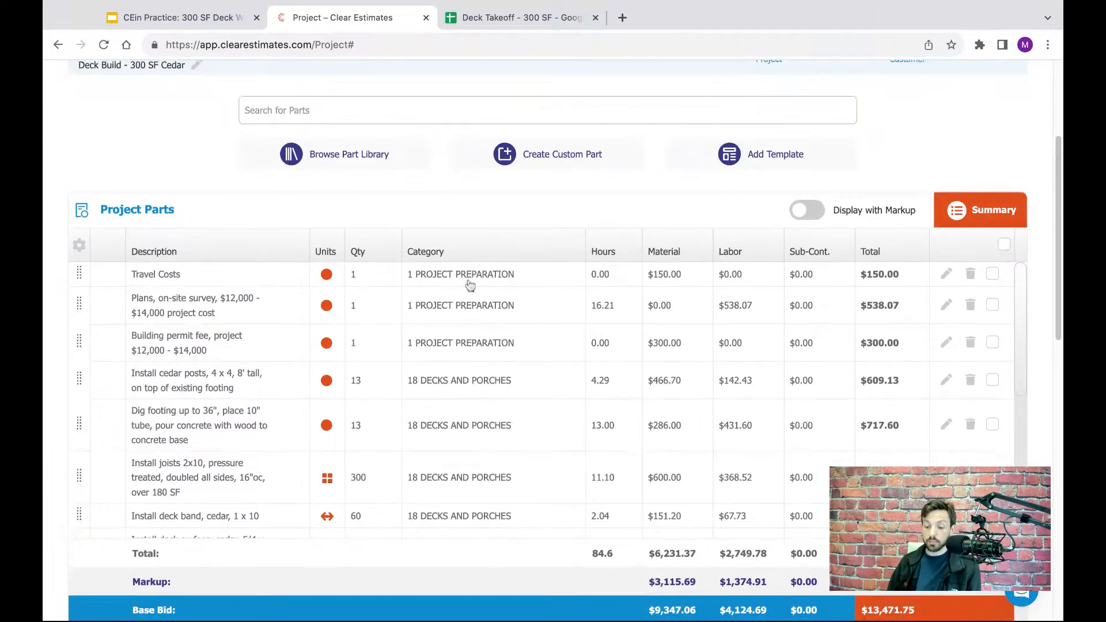
{"action": "scroll", "coordinate": [468, 284], "scroll_direction": "down", "scroll_amount": 10}
{"action": "scroll", "coordinate": [330, 121], "scroll_direction": "up", "scroll_amount": 6}
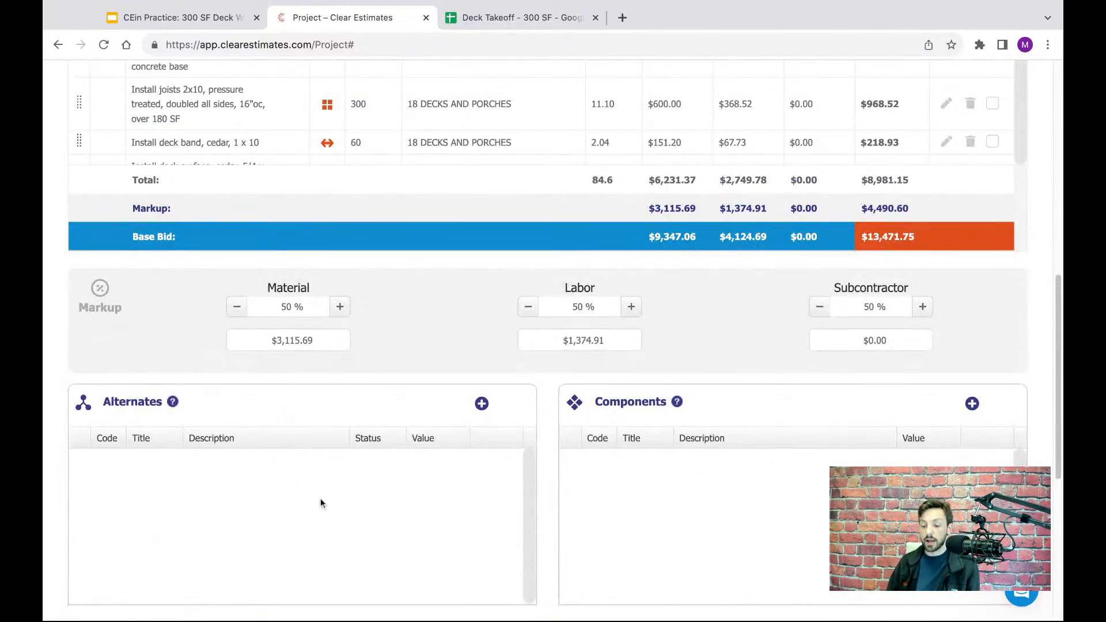
{"action": "scroll", "coordinate": [547, 404], "scroll_direction": "up", "scroll_amount": 7}
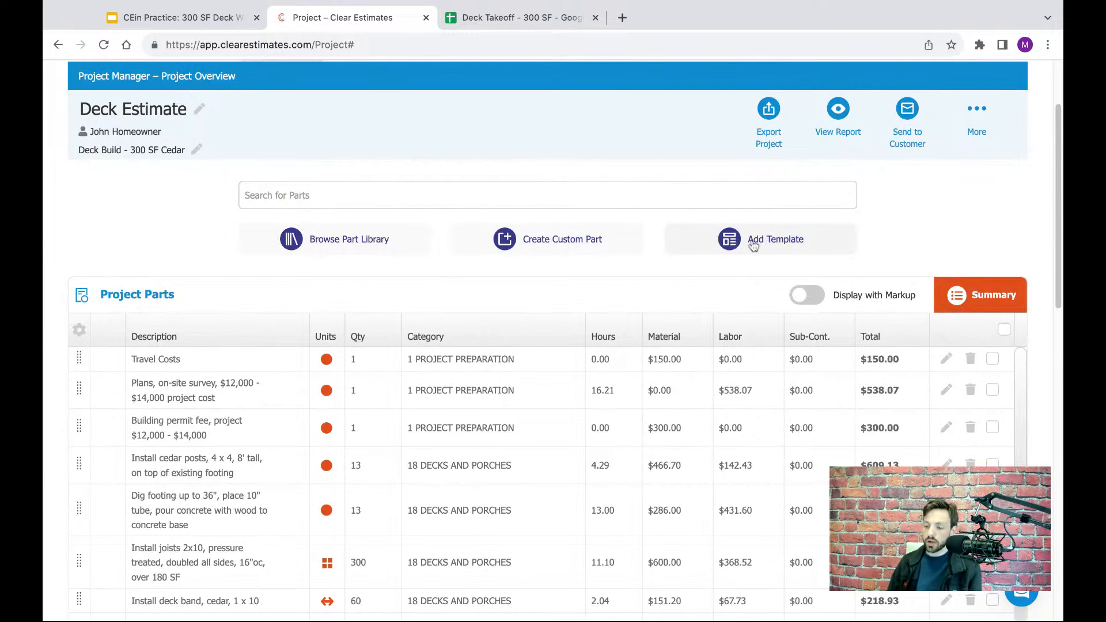
- Start adding a template to the project and set the template category to Decking
{"action": "left_click", "coordinate": [752, 244]}
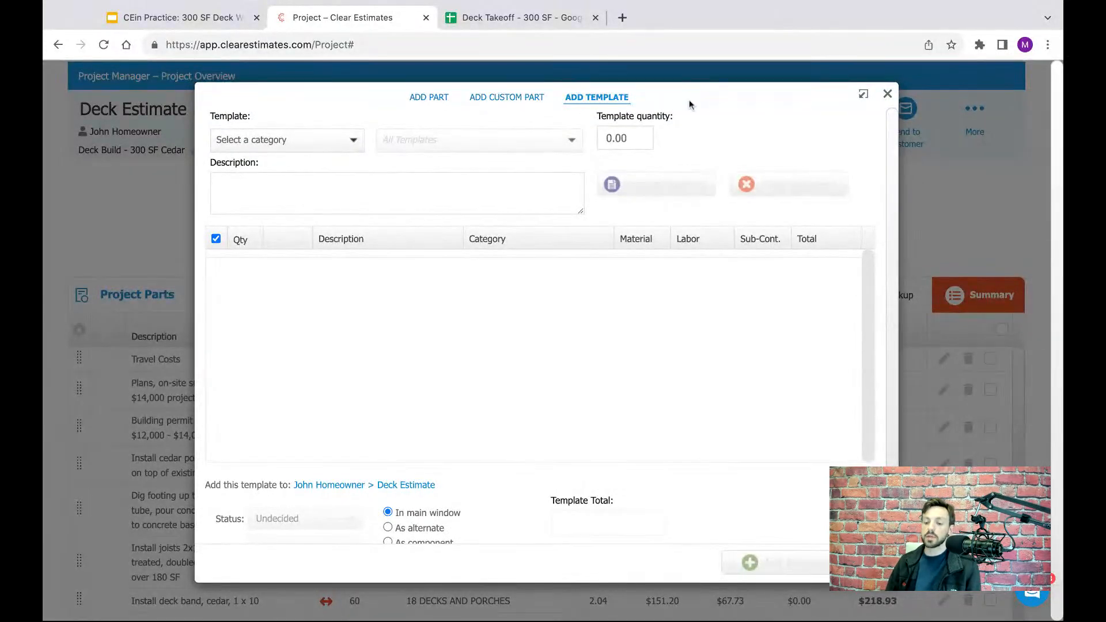
{"action": "left_click", "coordinate": [313, 140]}
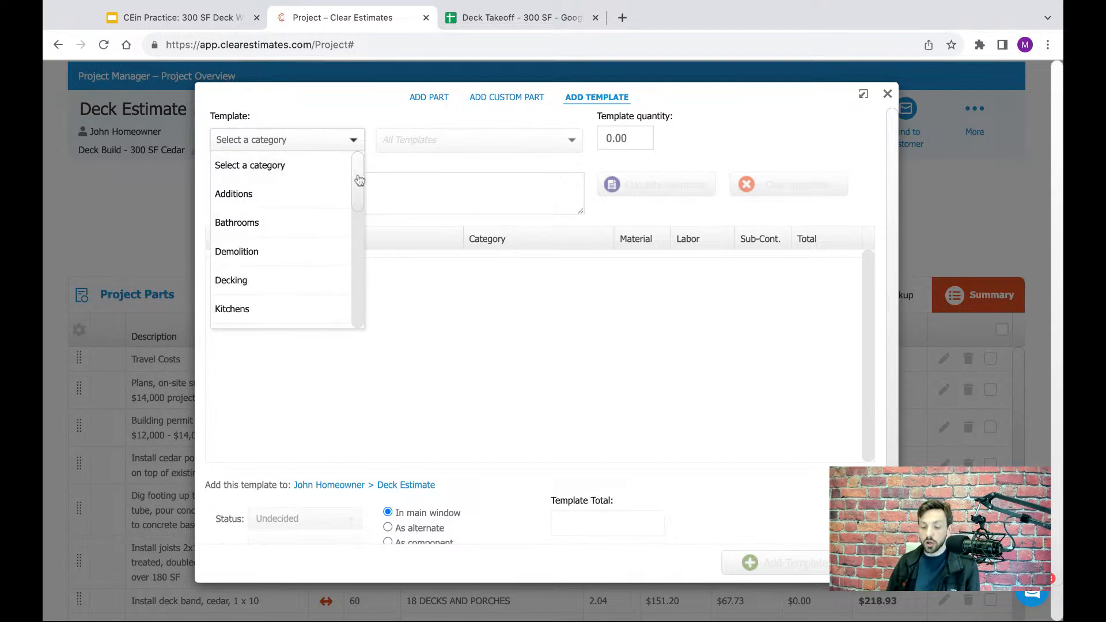
{"action": "scroll", "coordinate": [358, 181], "scroll_direction": "down", "scroll_amount": 1}
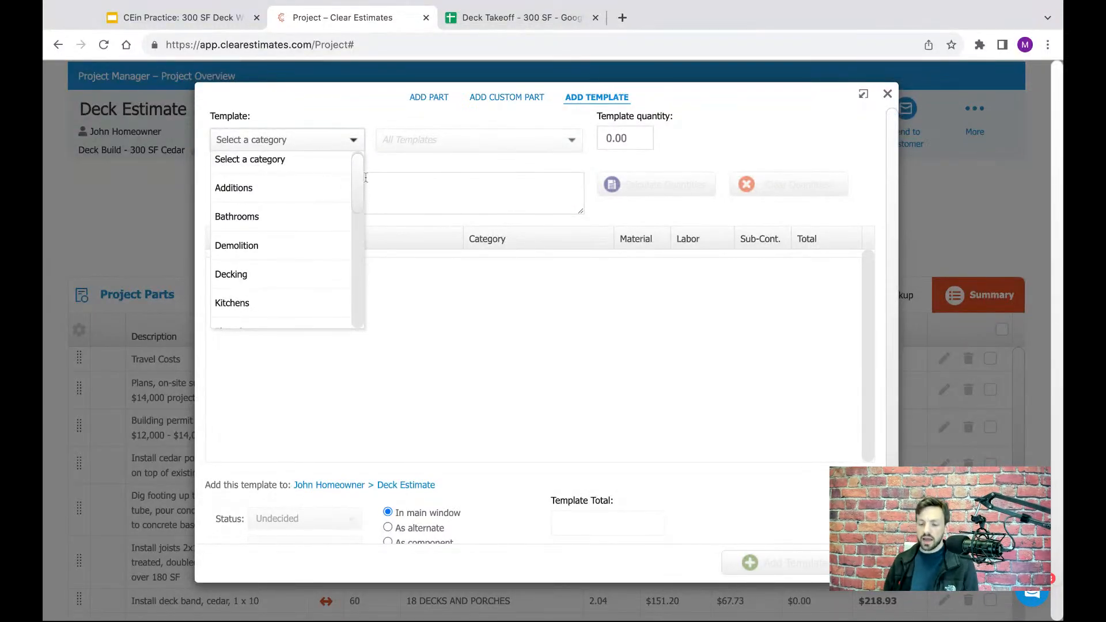
{"action": "scroll", "coordinate": [358, 182], "scroll_direction": "up", "scroll_amount": 1}
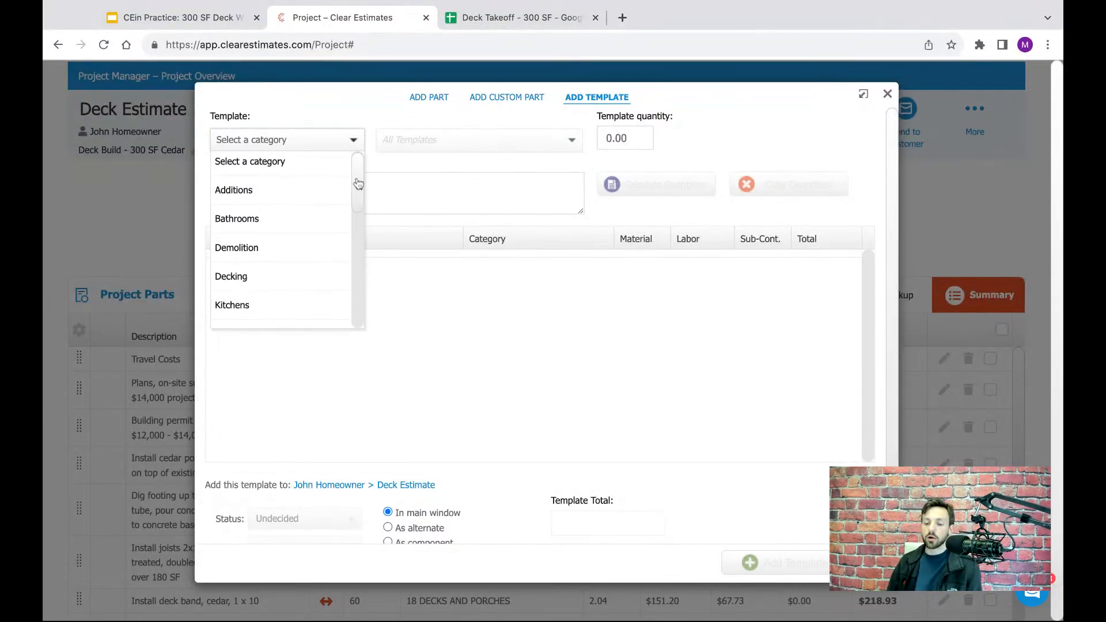
{"action": "scroll", "coordinate": [358, 183], "scroll_direction": "down", "scroll_amount": 1}
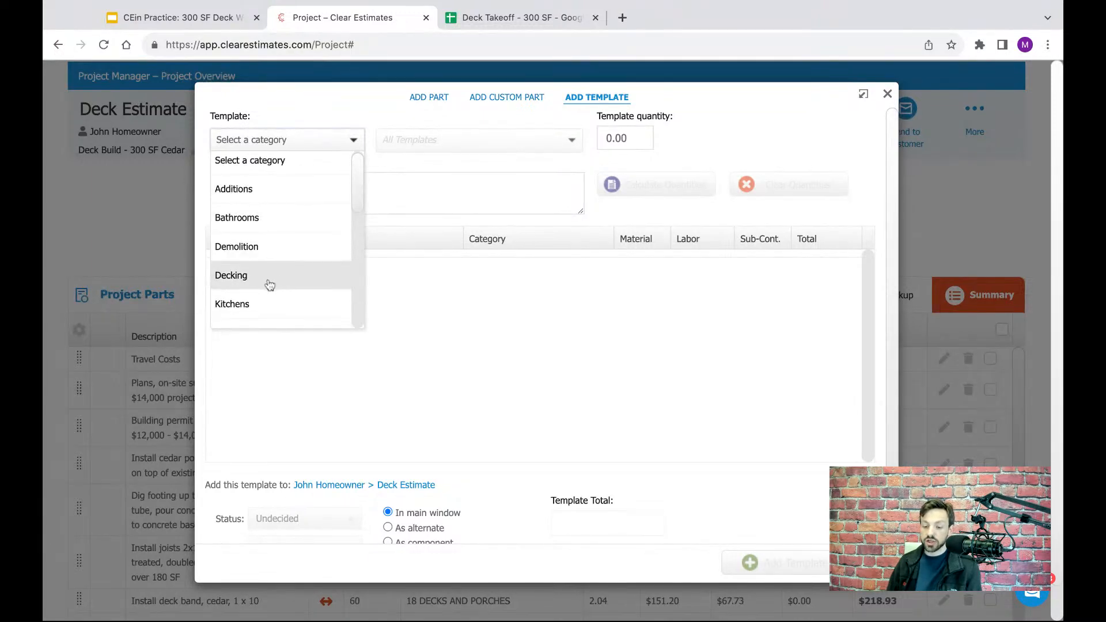
{"action": "left_click", "coordinate": [230, 275]}
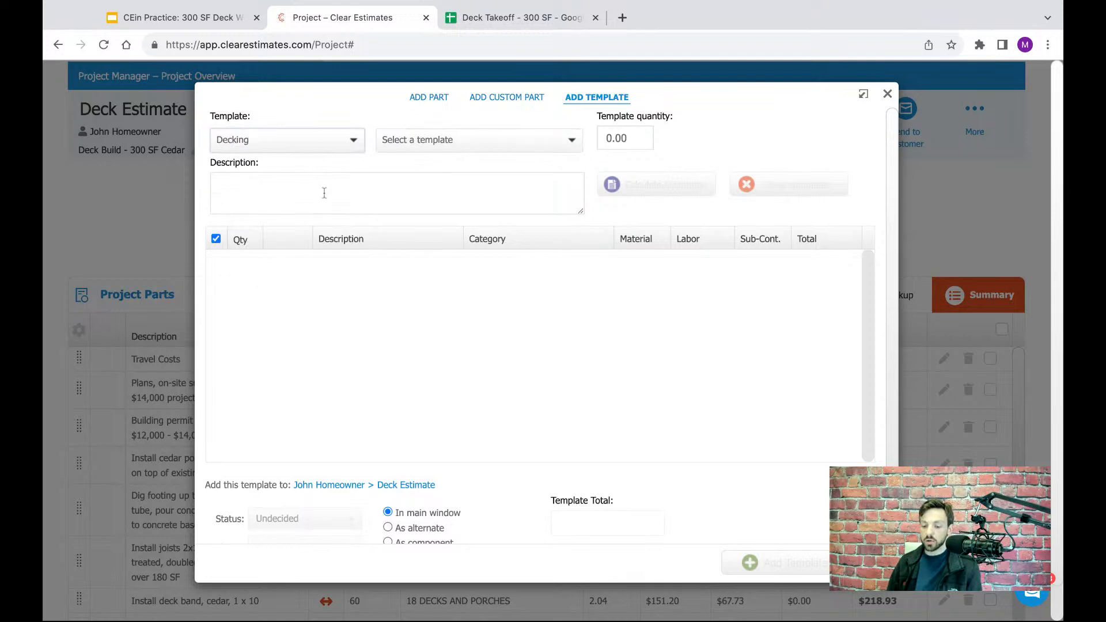
- Choose the decking template "Deck, Composite, over 180 Square Feet" and review the parts it includes
{"action": "left_click", "coordinate": [503, 141]}
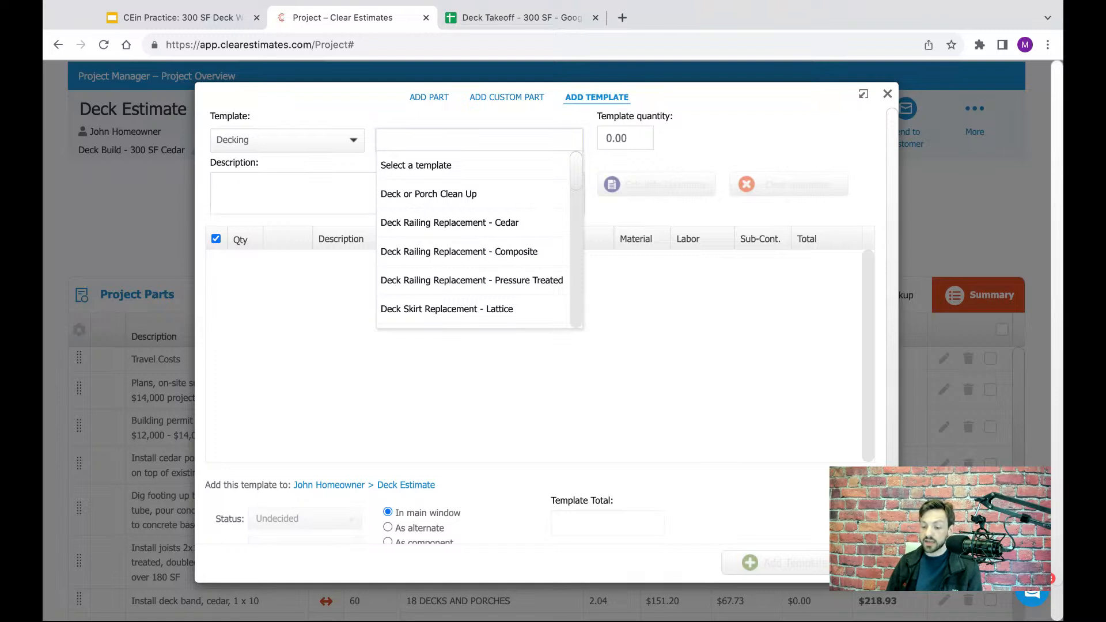
{"action": "scroll", "coordinate": [574, 175], "scroll_direction": "down", "scroll_amount": 1}
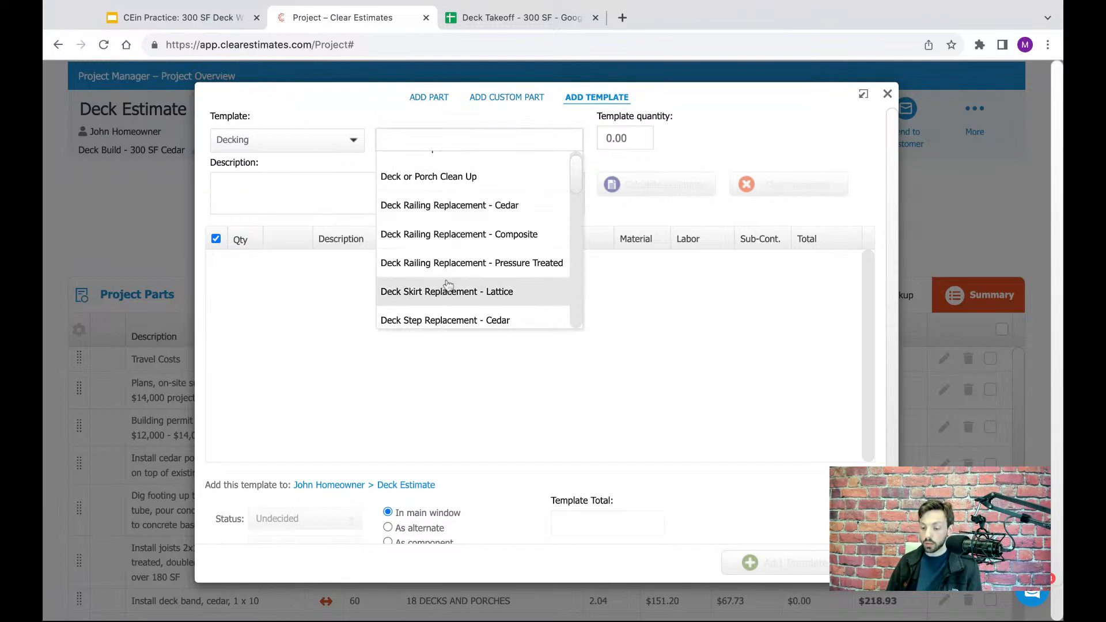
{"action": "scroll", "coordinate": [578, 179], "scroll_direction": "down", "scroll_amount": 1}
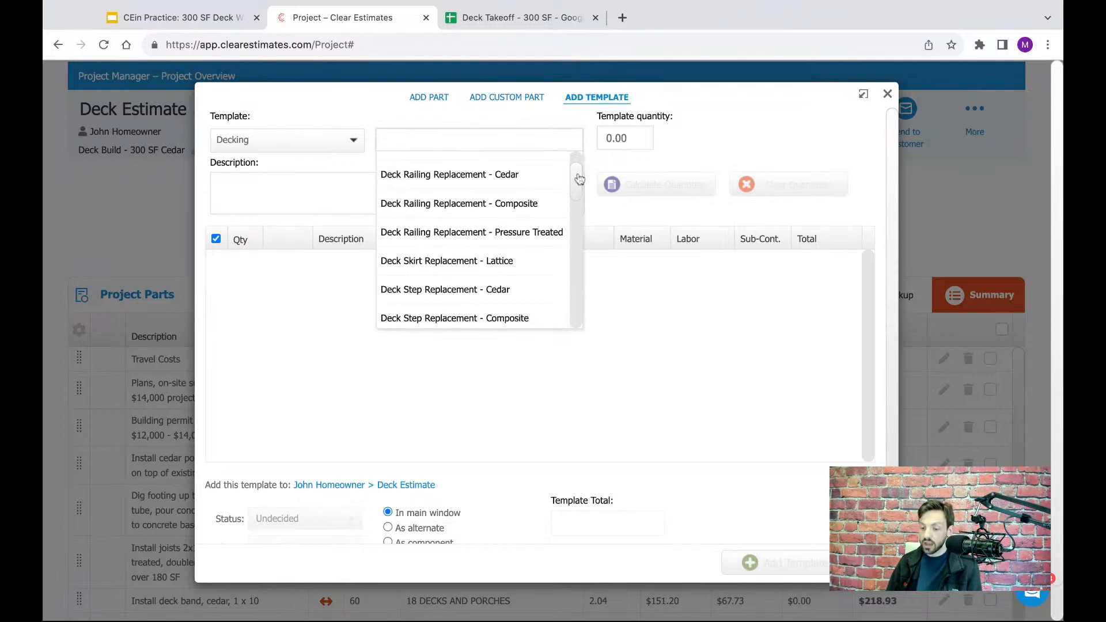
{"action": "scroll", "coordinate": [579, 179], "scroll_direction": "up", "scroll_amount": 1}
{"action": "scroll", "coordinate": [579, 179], "scroll_direction": "down", "scroll_amount": 2}
{"action": "scroll", "coordinate": [576, 190], "scroll_direction": "down", "scroll_amount": 6}
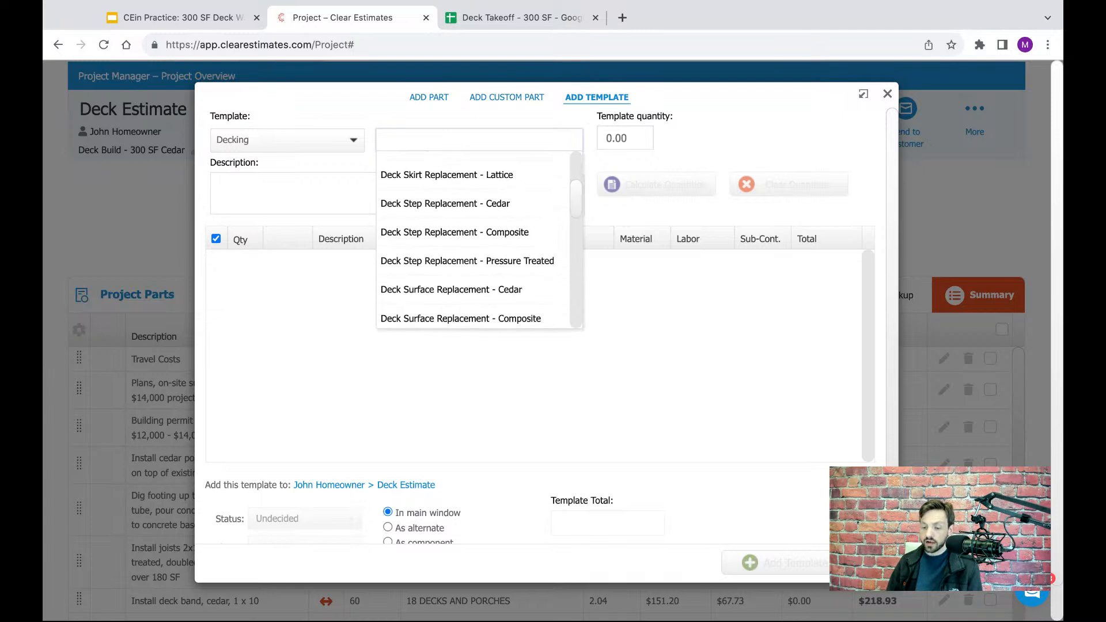
{"action": "scroll", "coordinate": [480, 237], "scroll_direction": "down", "scroll_amount": 3}
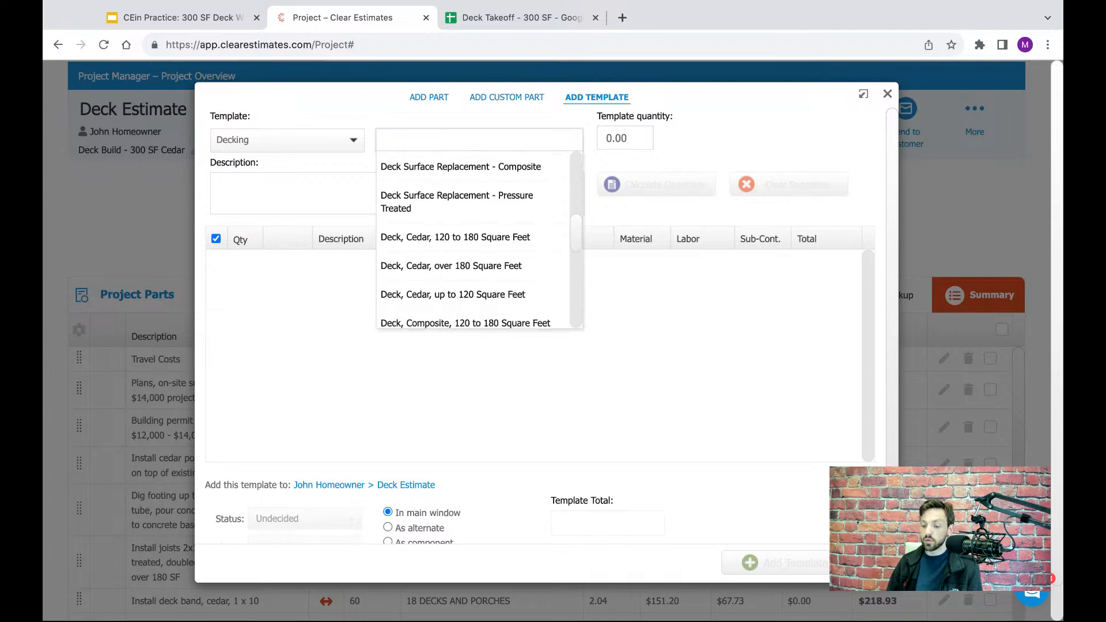
{"action": "scroll", "coordinate": [481, 237], "scroll_direction": "down", "scroll_amount": 1}
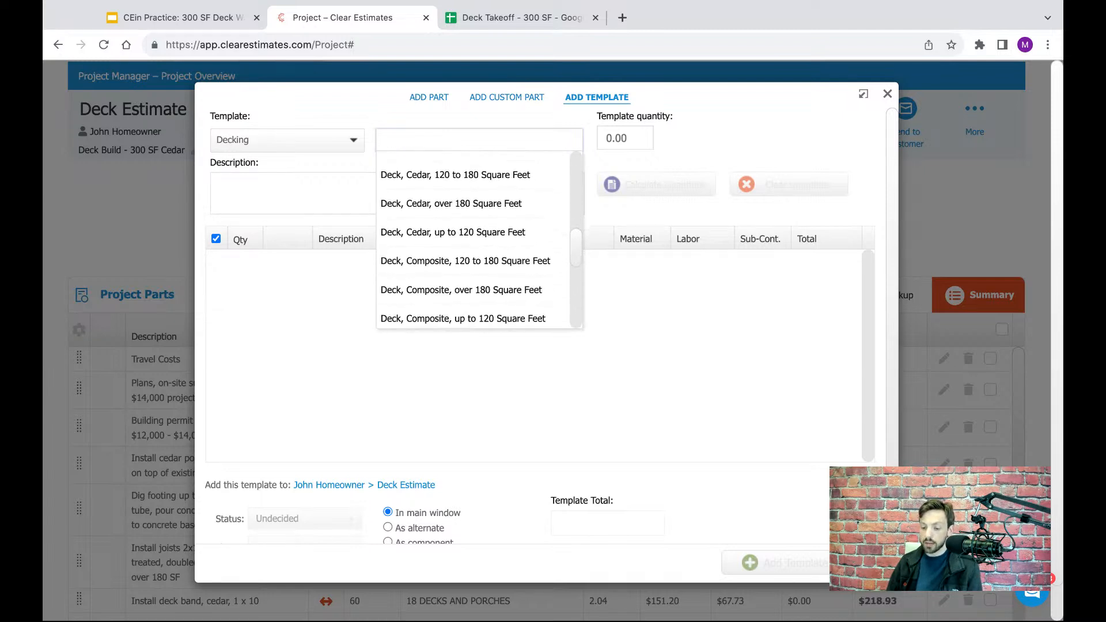
{"action": "scroll", "coordinate": [554, 259], "scroll_direction": "down", "scroll_amount": 1}
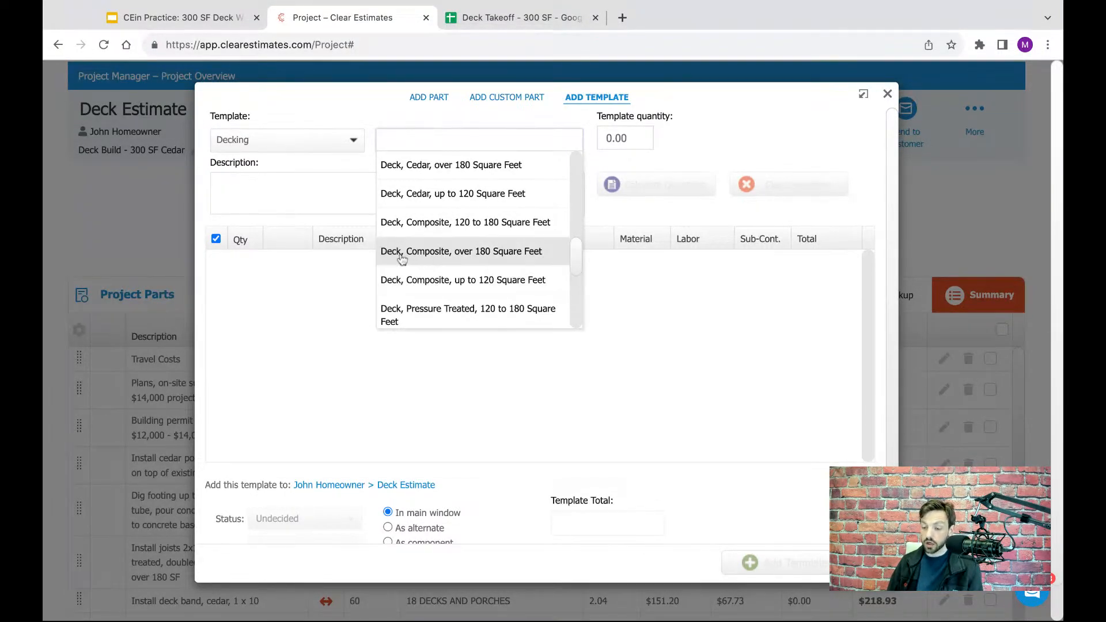
{"action": "left_click", "coordinate": [454, 251]}
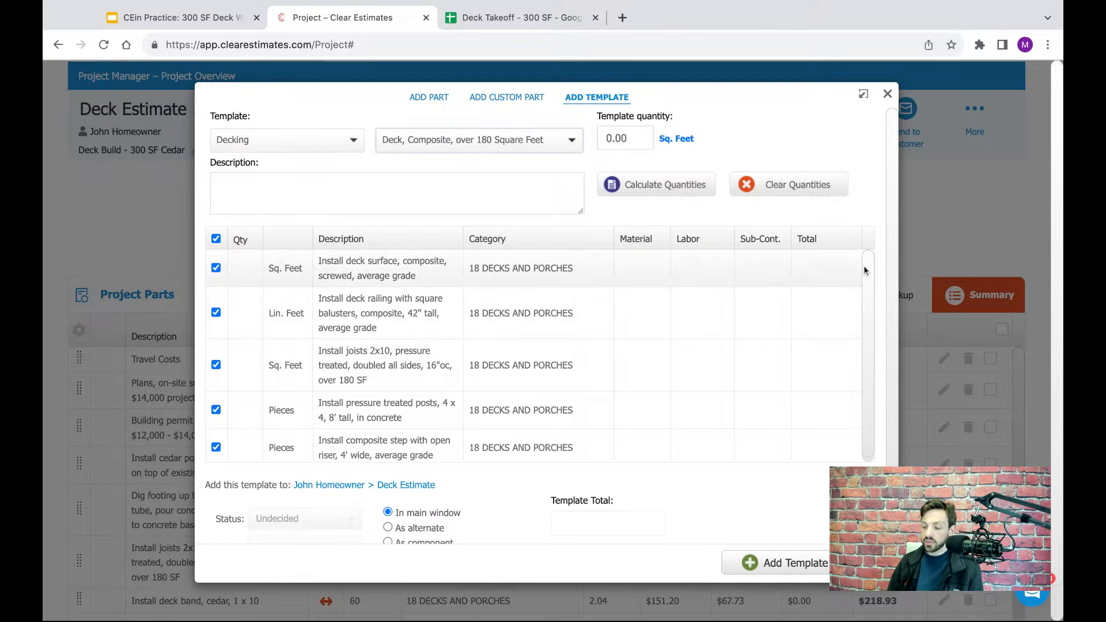
{"action": "scroll", "coordinate": [866, 268], "scroll_direction": "down", "scroll_amount": 1}
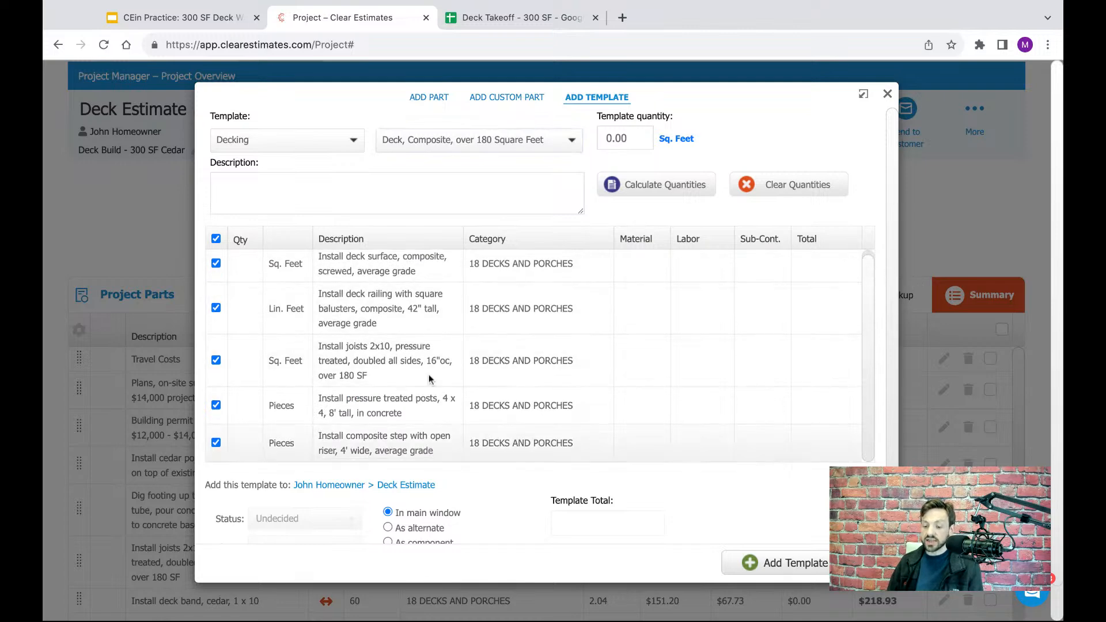
{"action": "scroll", "coordinate": [442, 353], "scroll_direction": "up", "scroll_amount": 1}
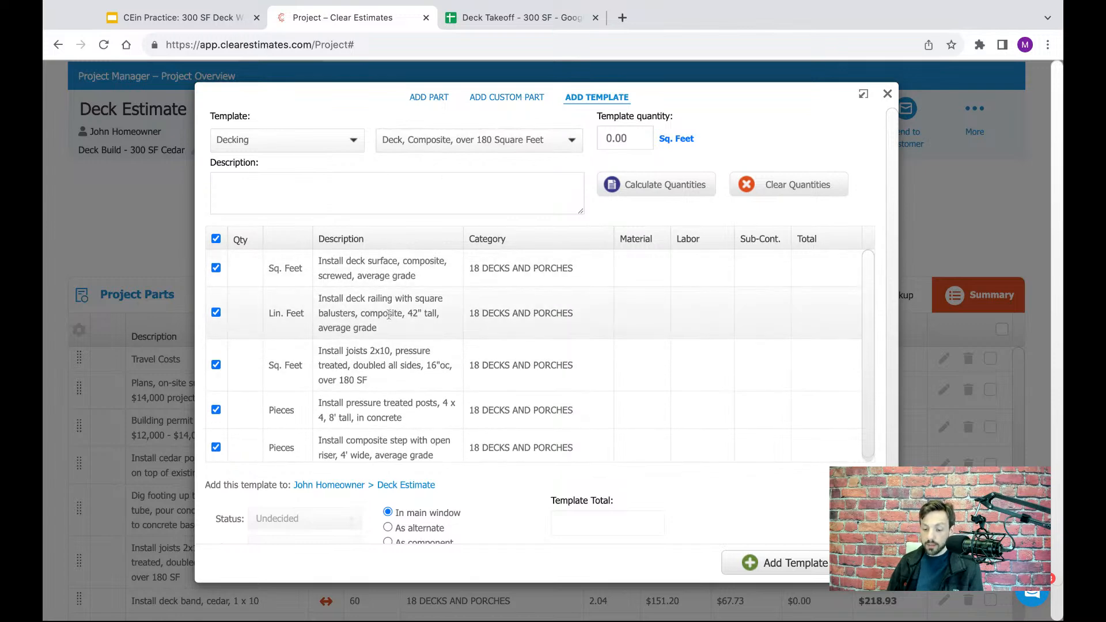
- Set the composite deck template's quantity to 300 sq. feet and calculate the quantities of its parts
{"action": "scroll", "coordinate": [394, 317], "scroll_direction": "down", "scroll_amount": 1}
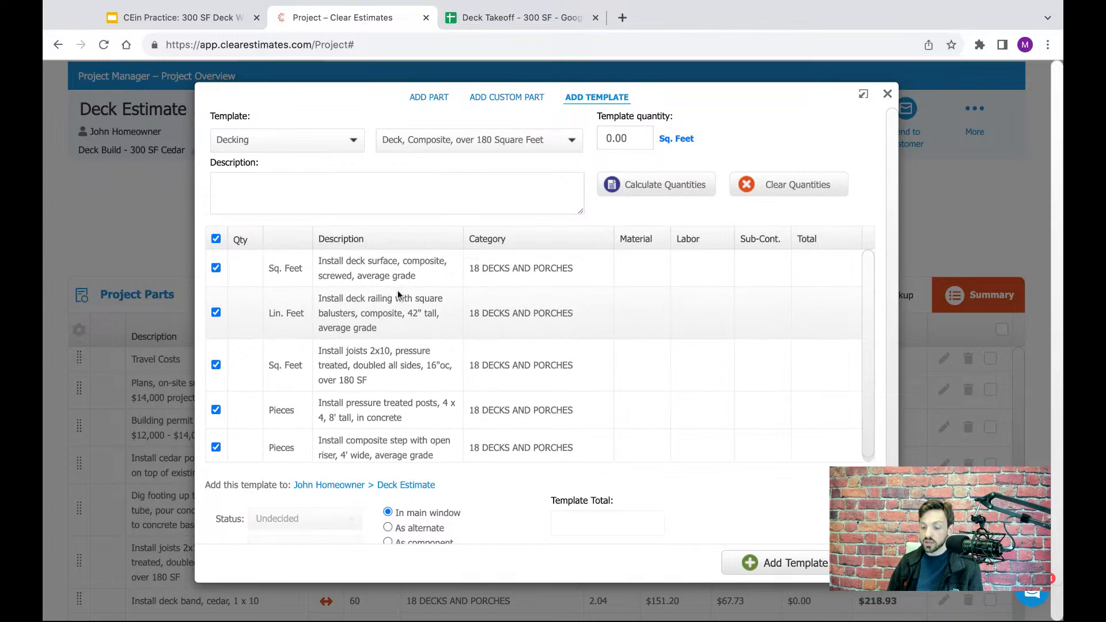
{"action": "scroll", "coordinate": [403, 324], "scroll_direction": "down", "scroll_amount": 1}
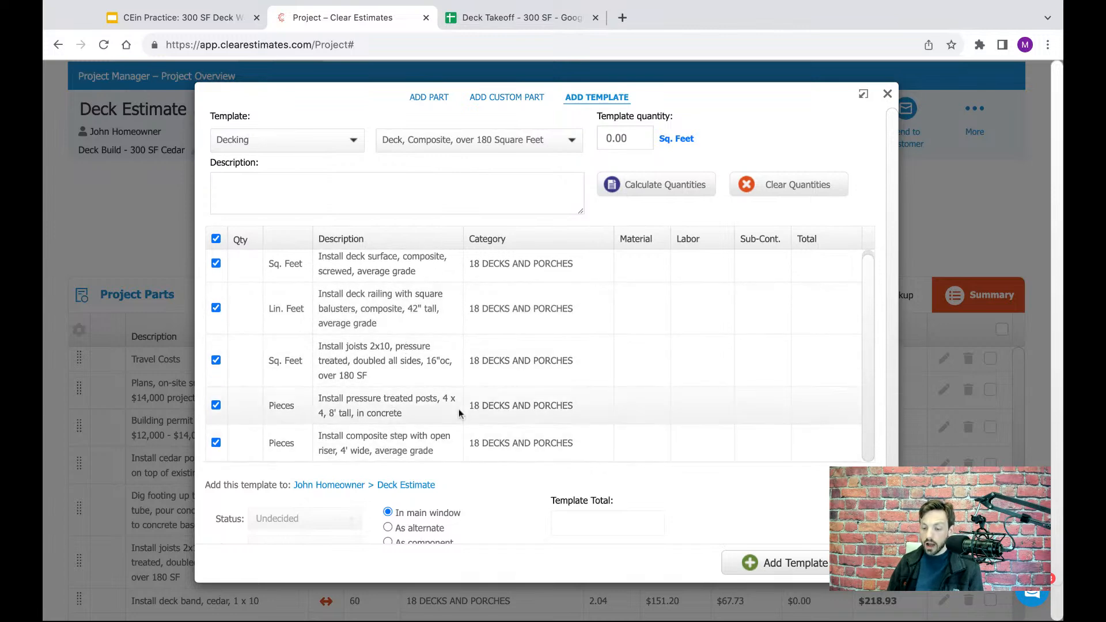
{"action": "scroll", "coordinate": [461, 405], "scroll_direction": "up", "scroll_amount": 1}
{"action": "scroll", "coordinate": [423, 345], "scroll_direction": "down", "scroll_amount": 1}
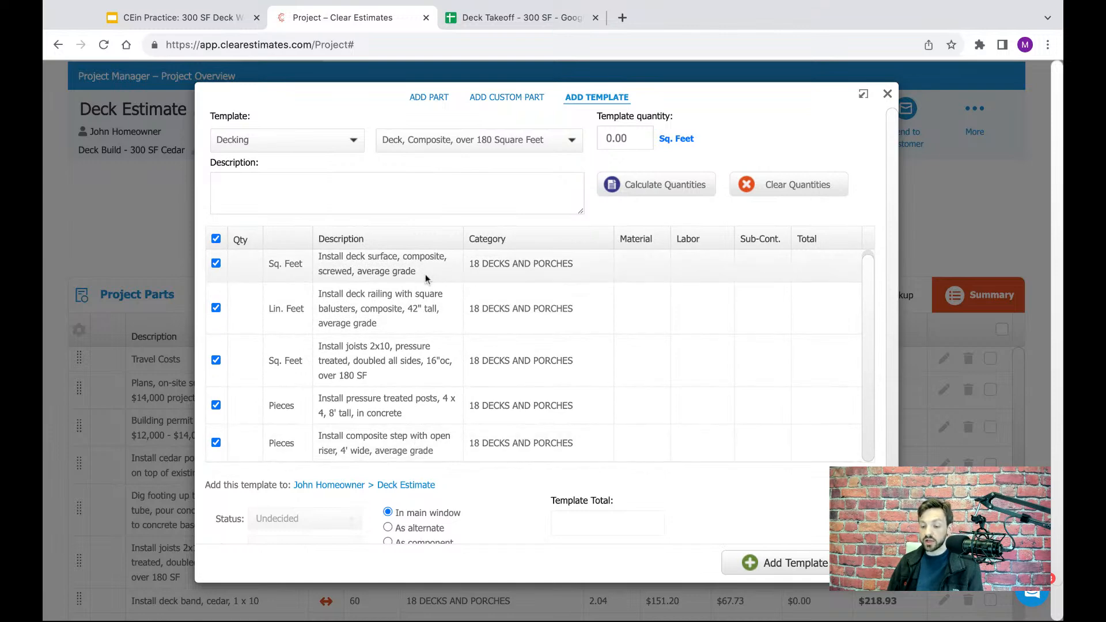
{"action": "scroll", "coordinate": [428, 305], "scroll_direction": "up", "scroll_amount": 1}
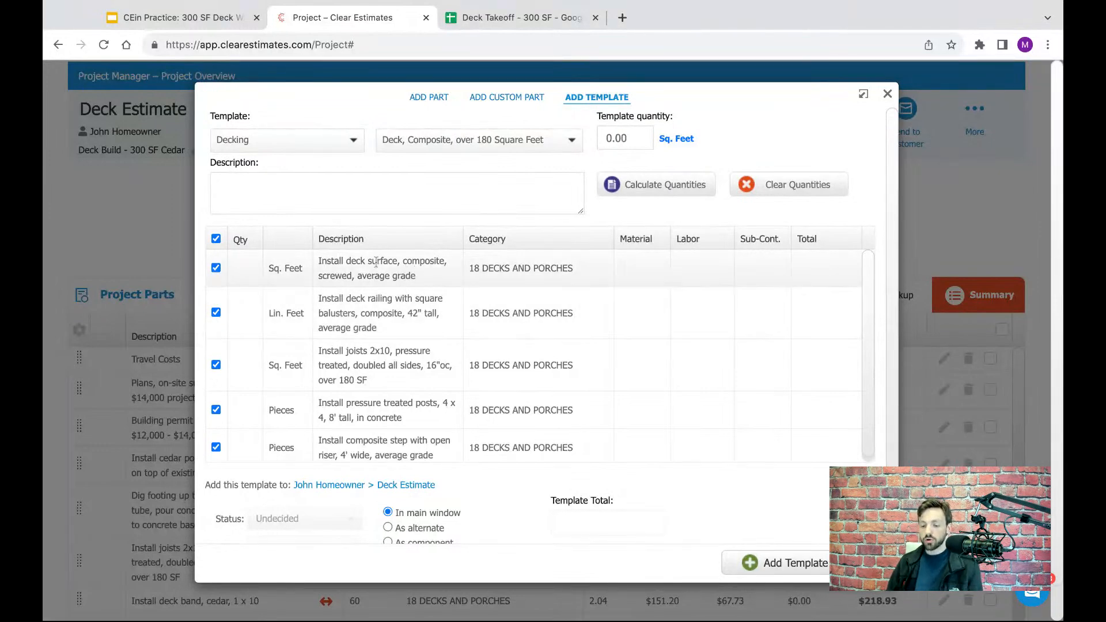
{"action": "scroll", "coordinate": [411, 416], "scroll_direction": "down", "scroll_amount": 1}
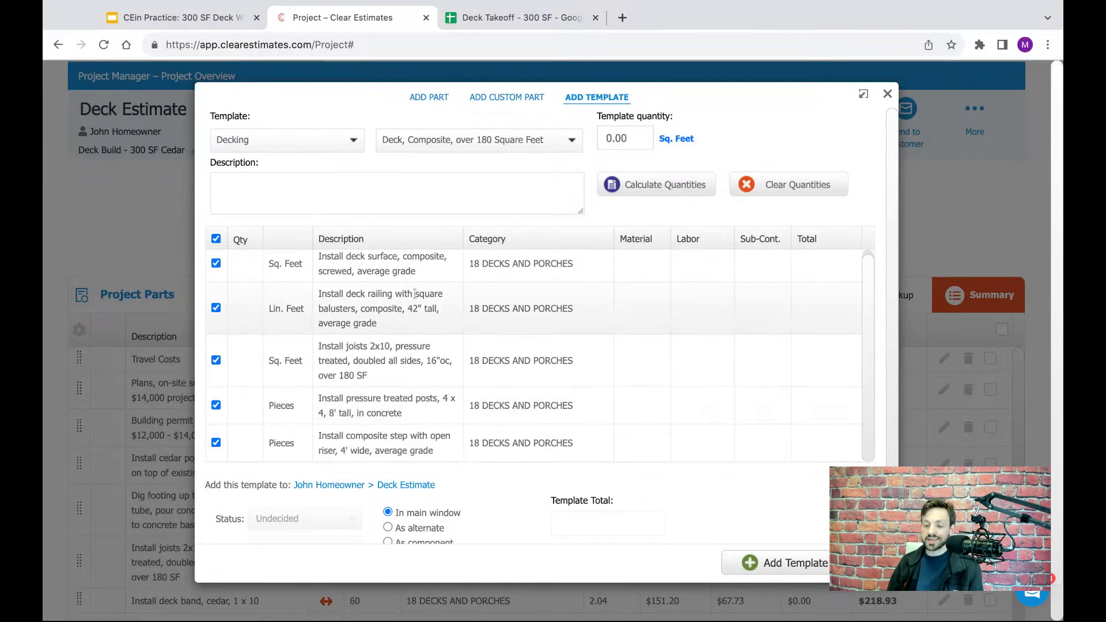
{"action": "scroll", "coordinate": [412, 282], "scroll_direction": "up", "scroll_amount": 1}
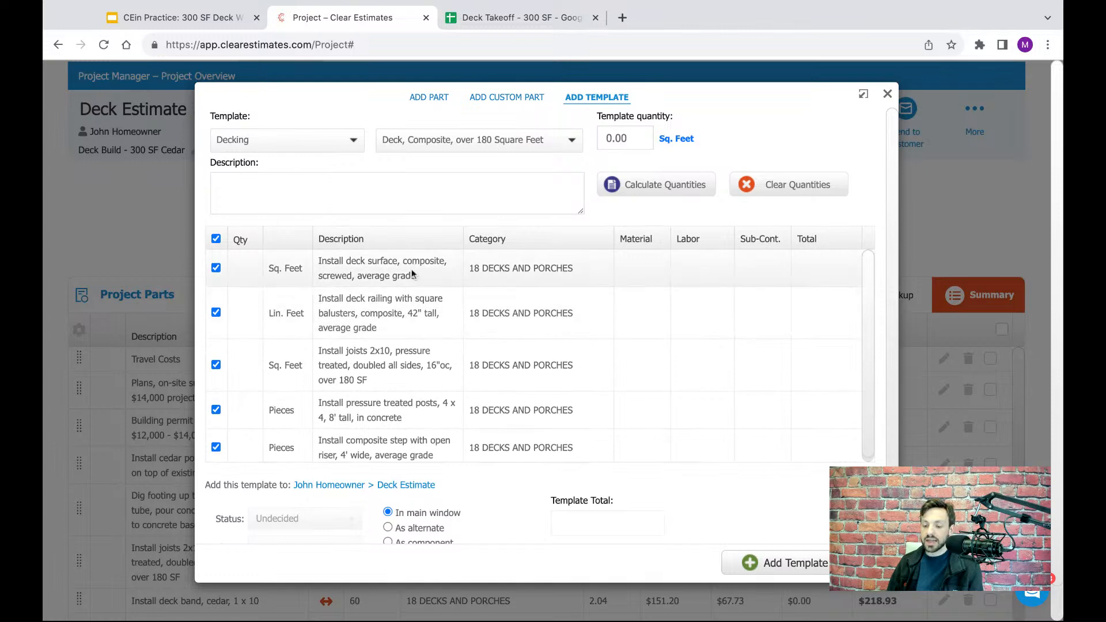
{"action": "left_click", "coordinate": [632, 140]}
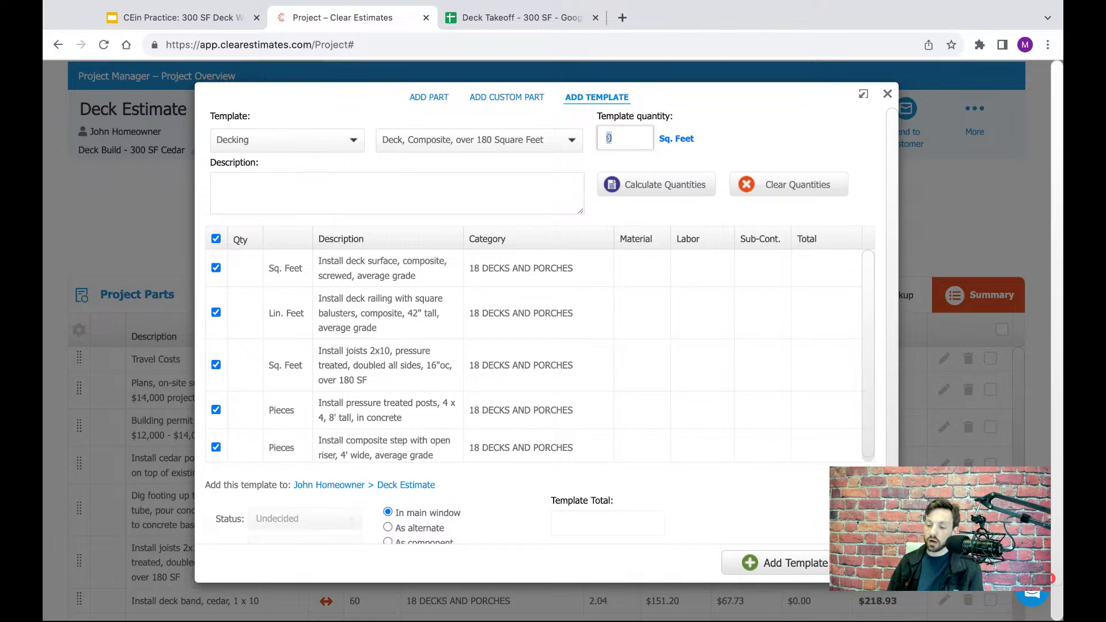
{"action": "type", "text": "00"}
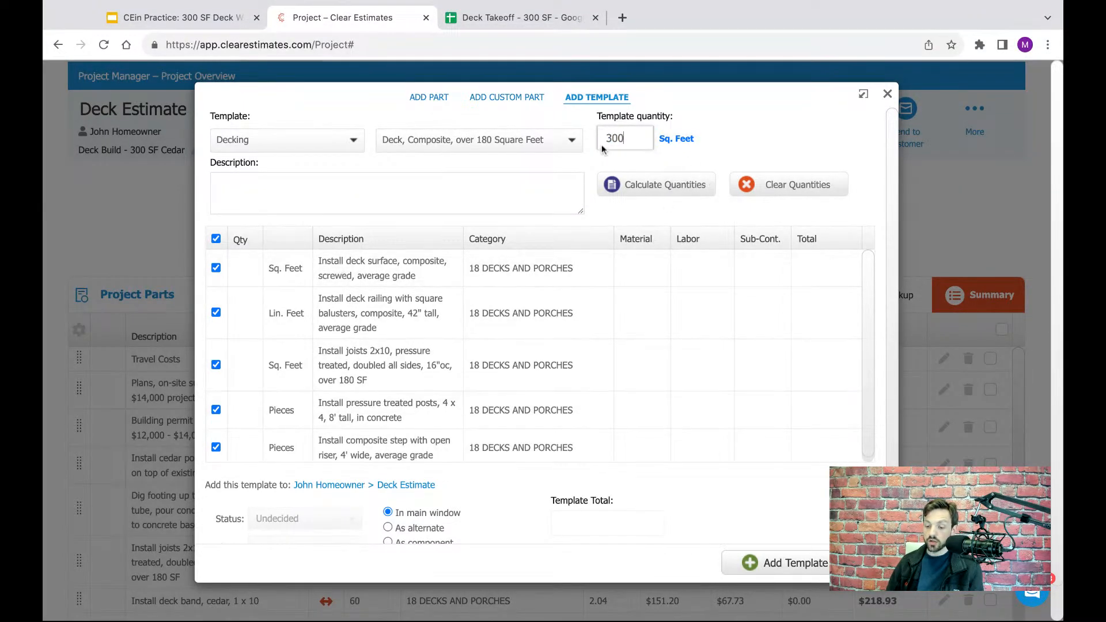
{"action": "left_click", "coordinate": [667, 187]}
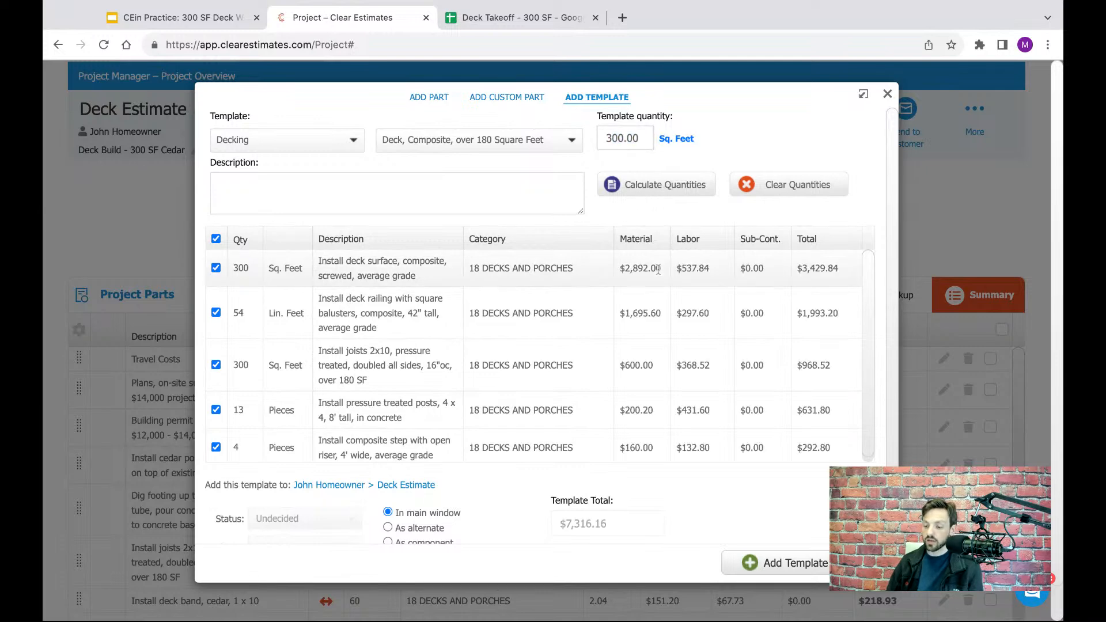
- Check the individual quantity fields of the template's parts and the composite railing's inclusion setting
{"action": "left_click", "coordinate": [242, 269]}
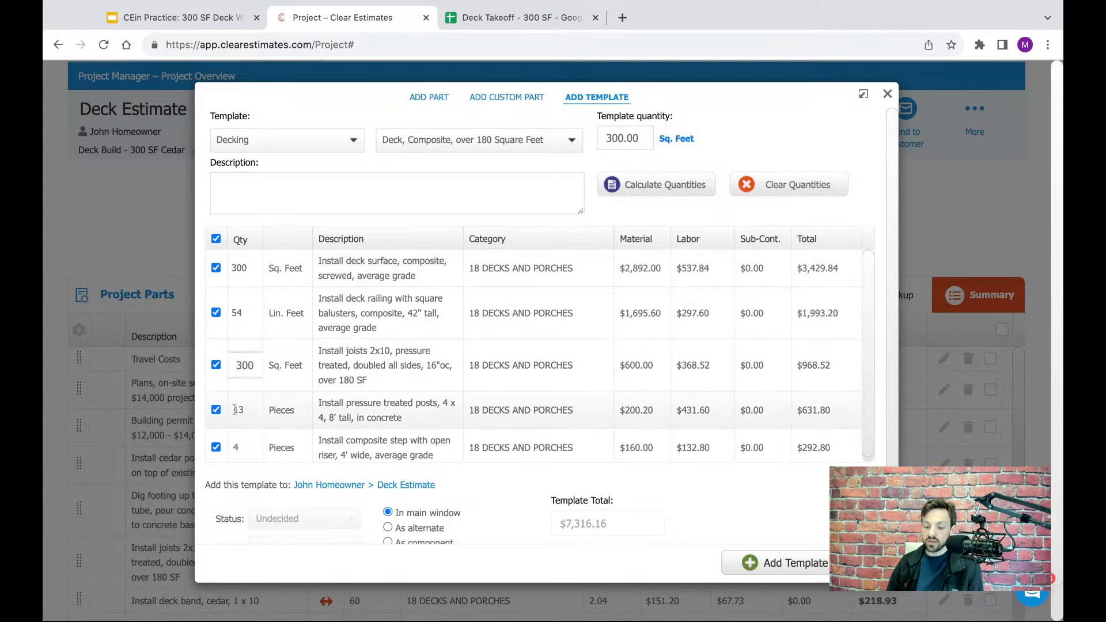
{"action": "left_click", "coordinate": [241, 448]}
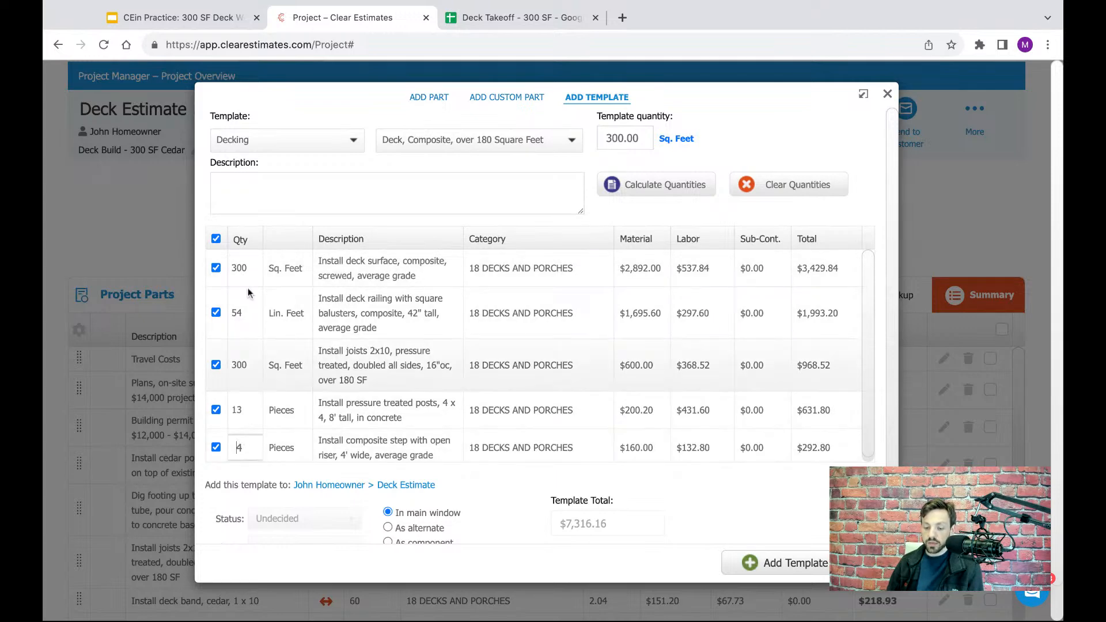
{"action": "left_click", "coordinate": [245, 270]}
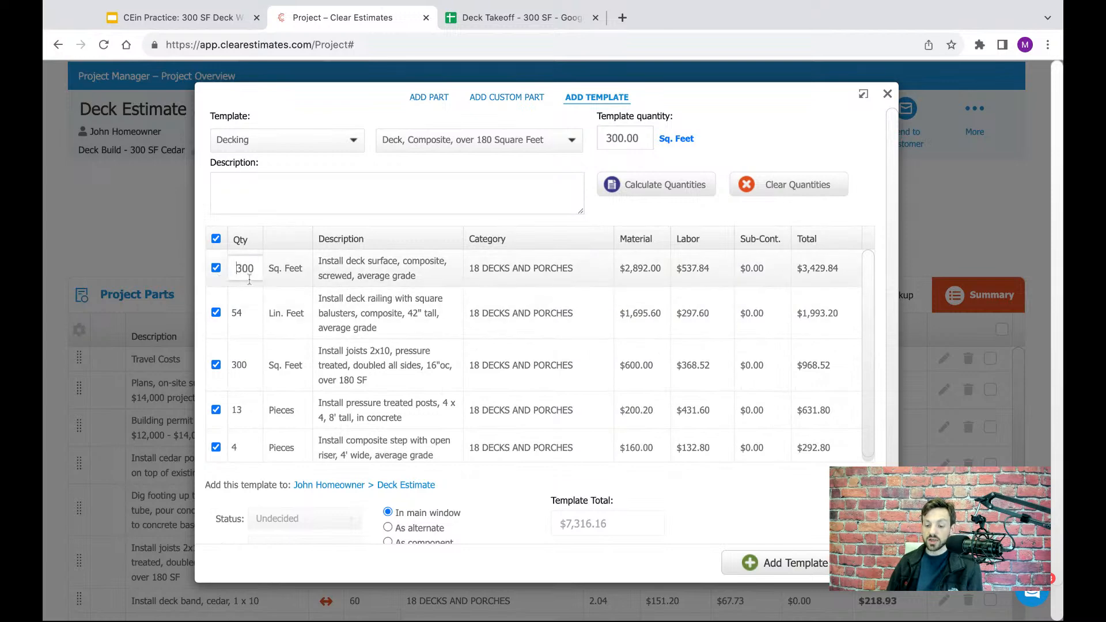
{"action": "left_click_drag", "start_coordinate": [255, 273], "coordinate": [241, 282]}
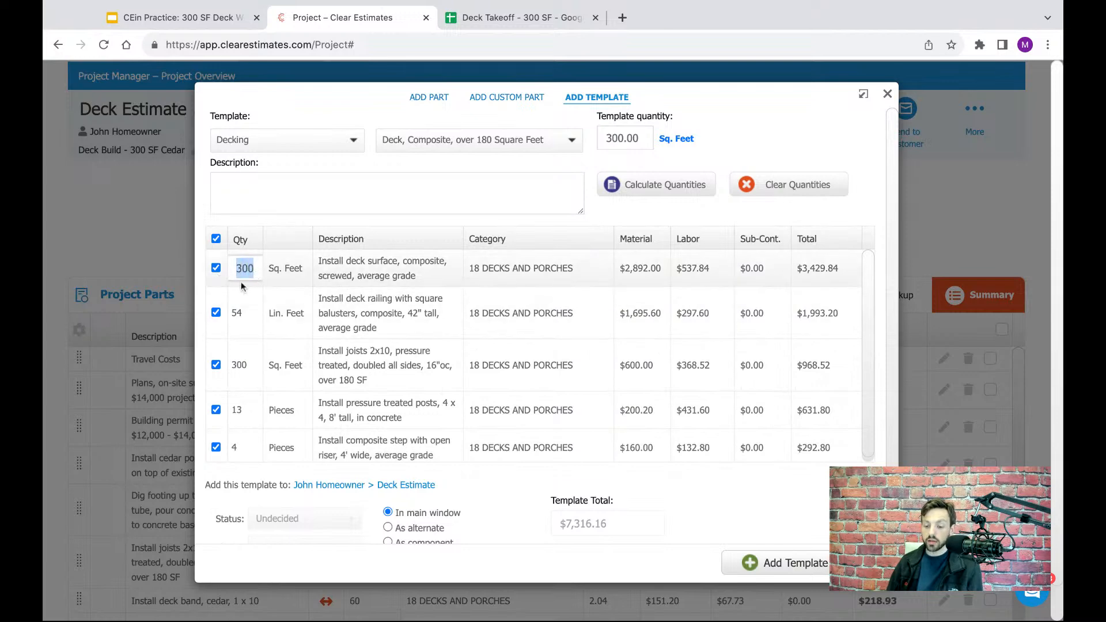
{"action": "left_click", "coordinate": [293, 240]}
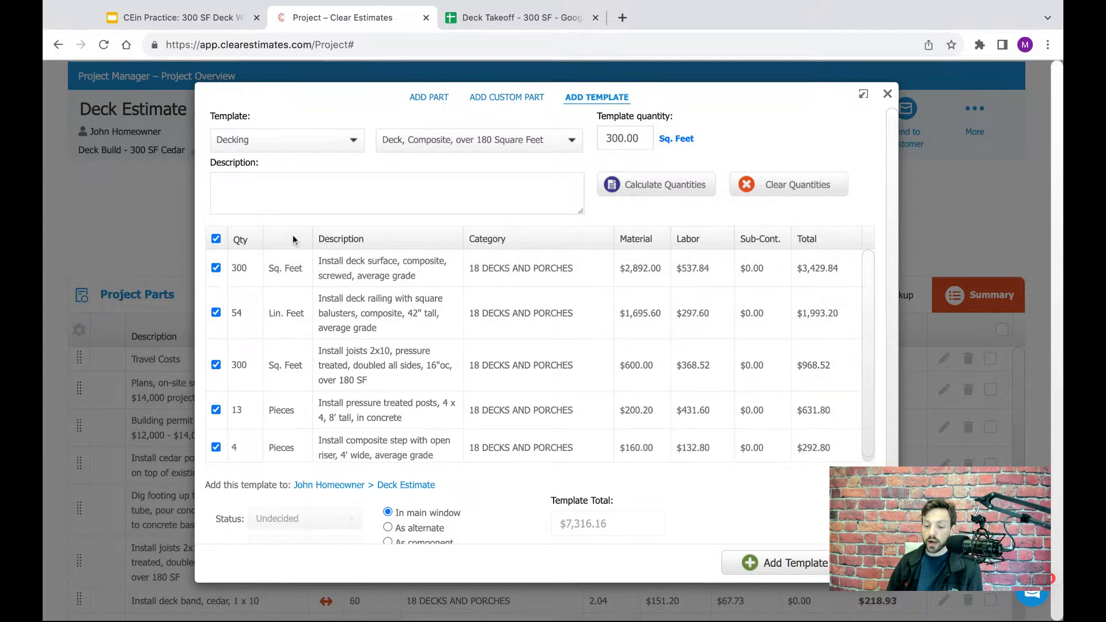
{"action": "left_click", "coordinate": [216, 313]}
{"action": "left_click", "coordinate": [216, 312]}
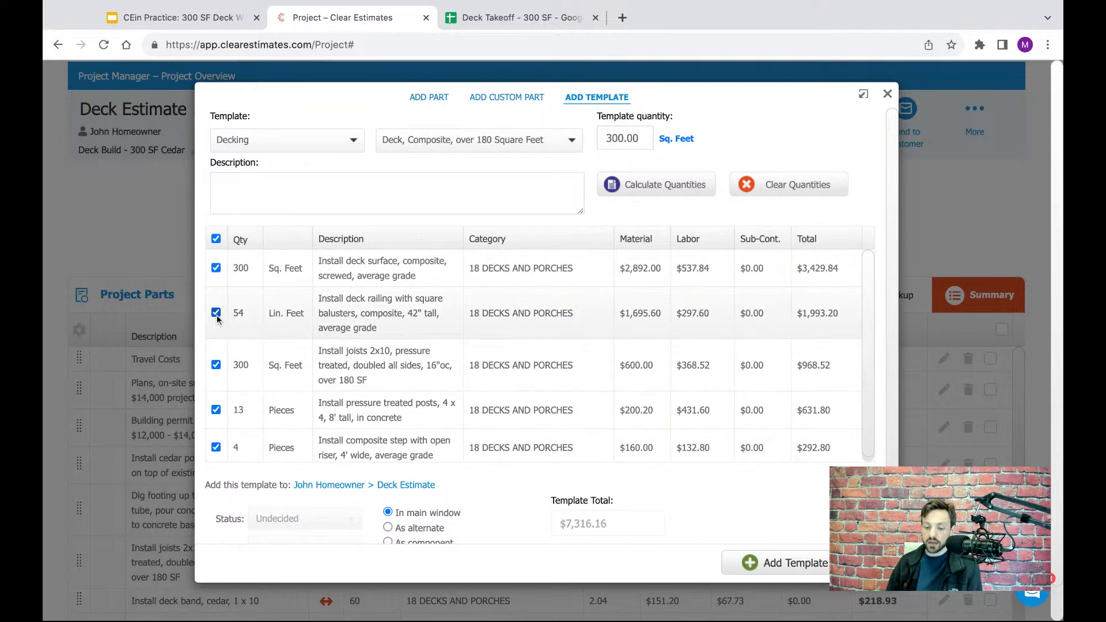
- Review the template parts' material, labor and total costs, the template total, and the options for where to add it
{"action": "scroll", "coordinate": [361, 323], "scroll_direction": "down", "scroll_amount": 1}
{"action": "scroll", "coordinate": [360, 323], "scroll_direction": "down", "scroll_amount": 2}
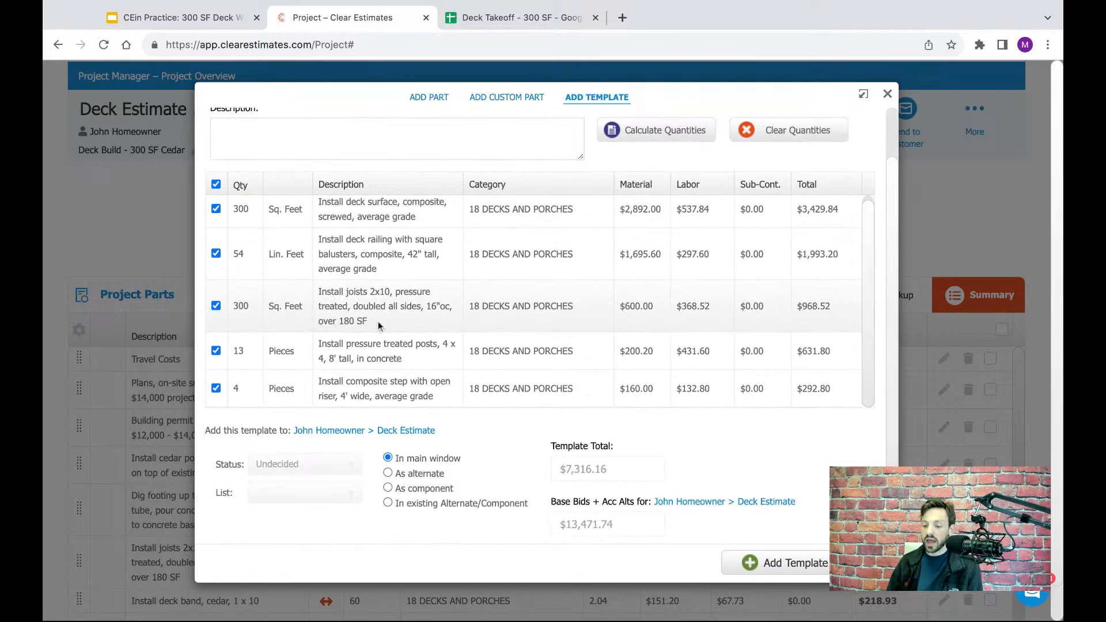
{"action": "scroll", "coordinate": [387, 297], "scroll_direction": "up", "scroll_amount": 2}
{"action": "scroll", "coordinate": [387, 295], "scroll_direction": "up", "scroll_amount": 1}
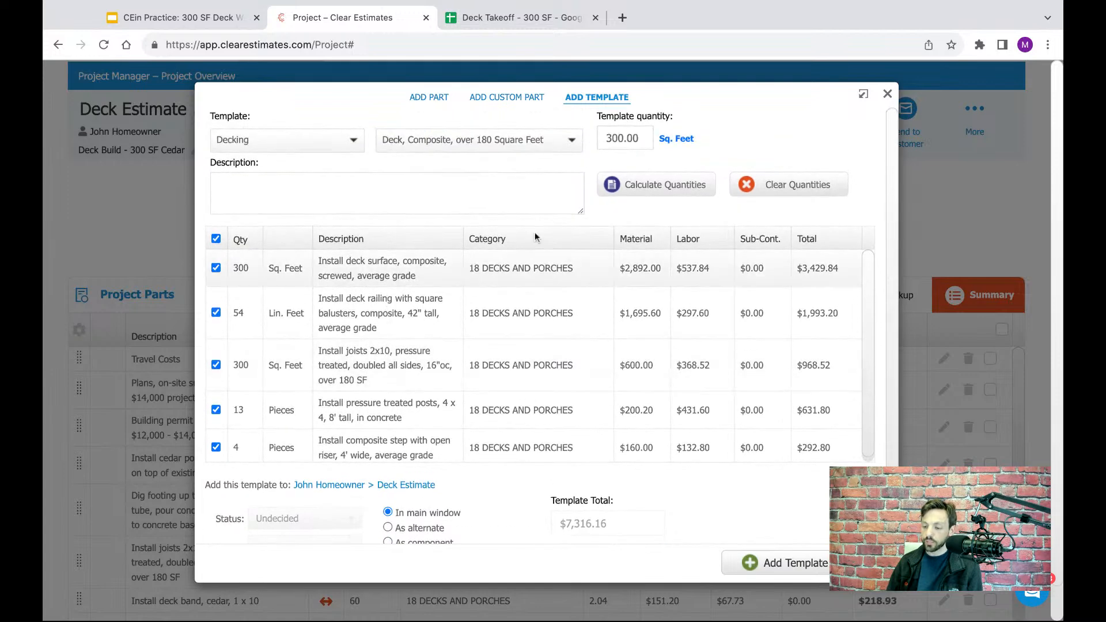
{"action": "scroll", "coordinate": [769, 136], "scroll_direction": "down", "scroll_amount": 1}
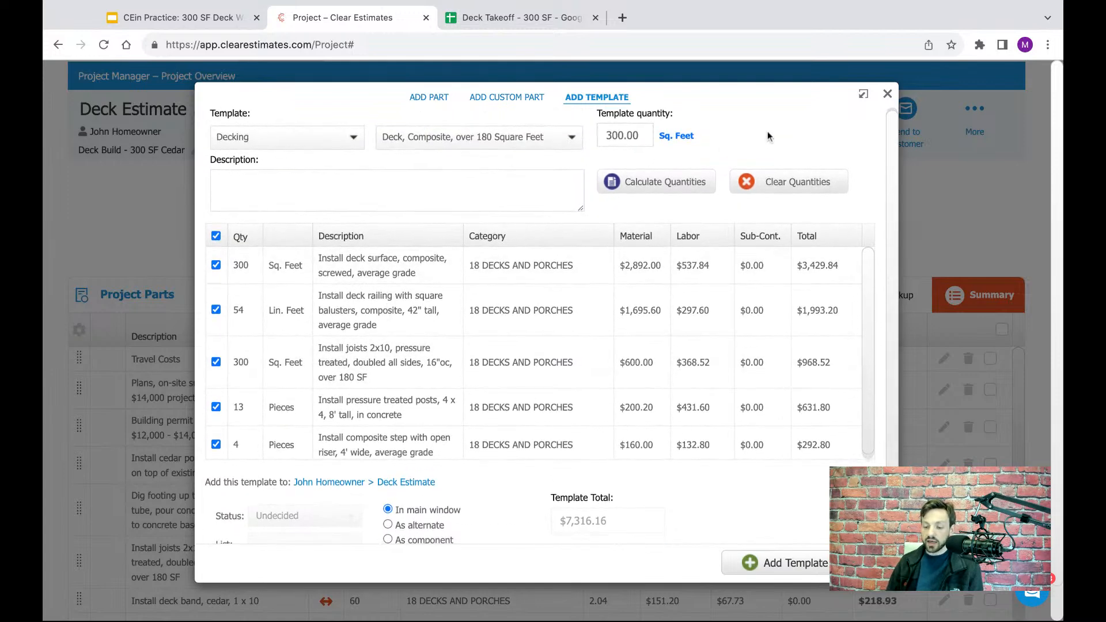
{"action": "scroll", "coordinate": [767, 136], "scroll_direction": "down", "scroll_amount": 1}
{"action": "scroll", "coordinate": [428, 332], "scroll_direction": "down", "scroll_amount": 1}
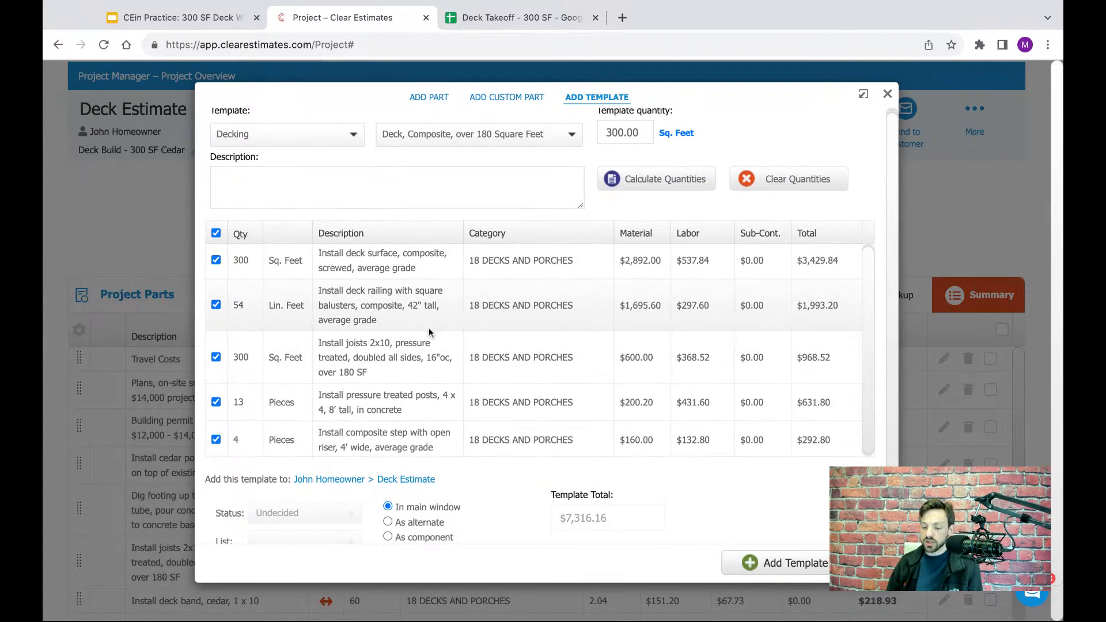
{"action": "scroll", "coordinate": [425, 333], "scroll_direction": "down", "scroll_amount": 1}
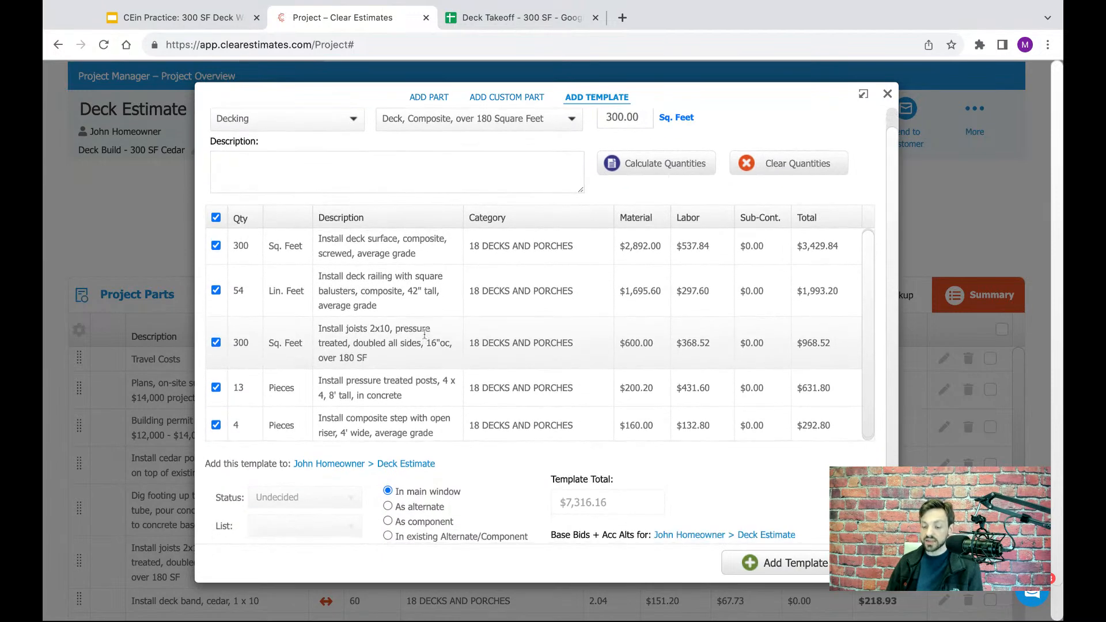
{"action": "scroll", "coordinate": [430, 306], "scroll_direction": "up", "scroll_amount": 1}
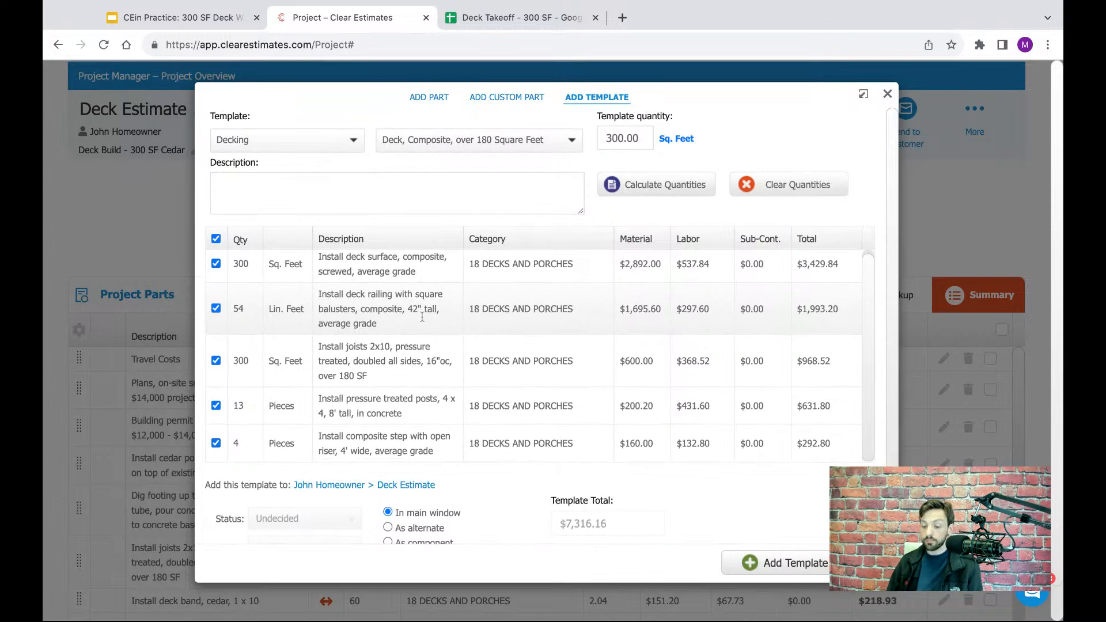
{"action": "scroll", "coordinate": [378, 283], "scroll_direction": "down", "scroll_amount": 1}
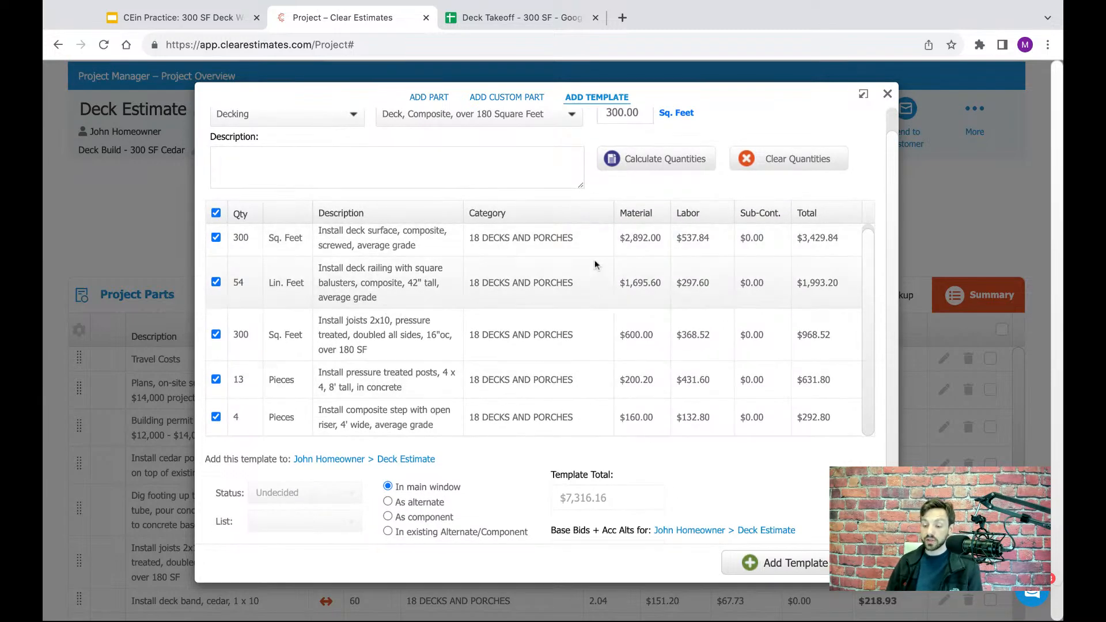
{"action": "scroll", "coordinate": [594, 260], "scroll_direction": "down", "scroll_amount": 1}
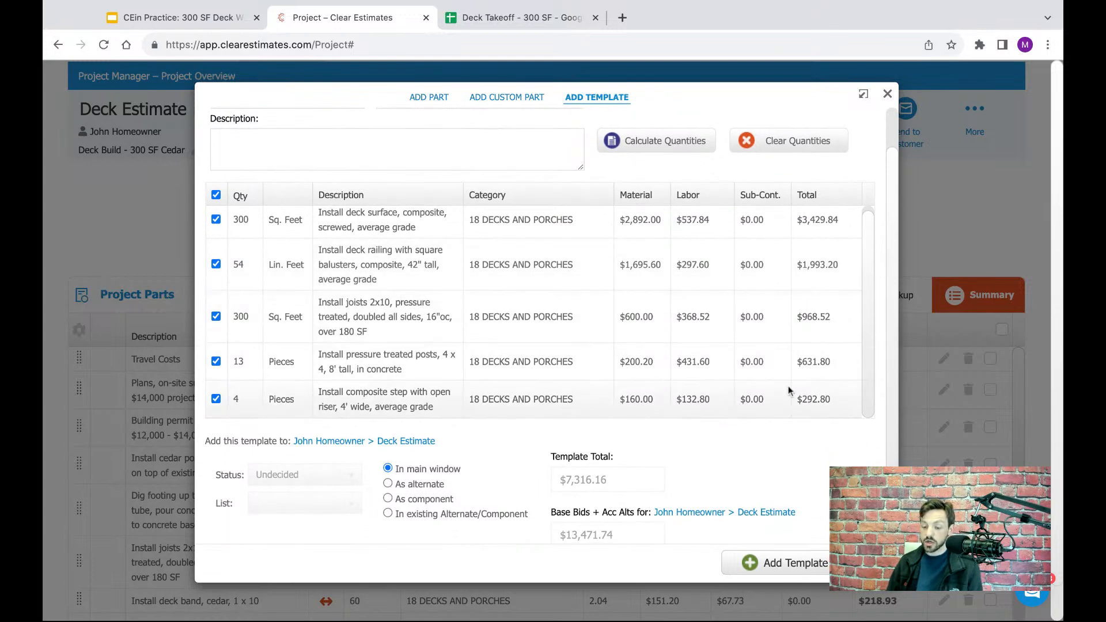
{"action": "scroll", "coordinate": [752, 425], "scroll_direction": "down", "scroll_amount": 2}
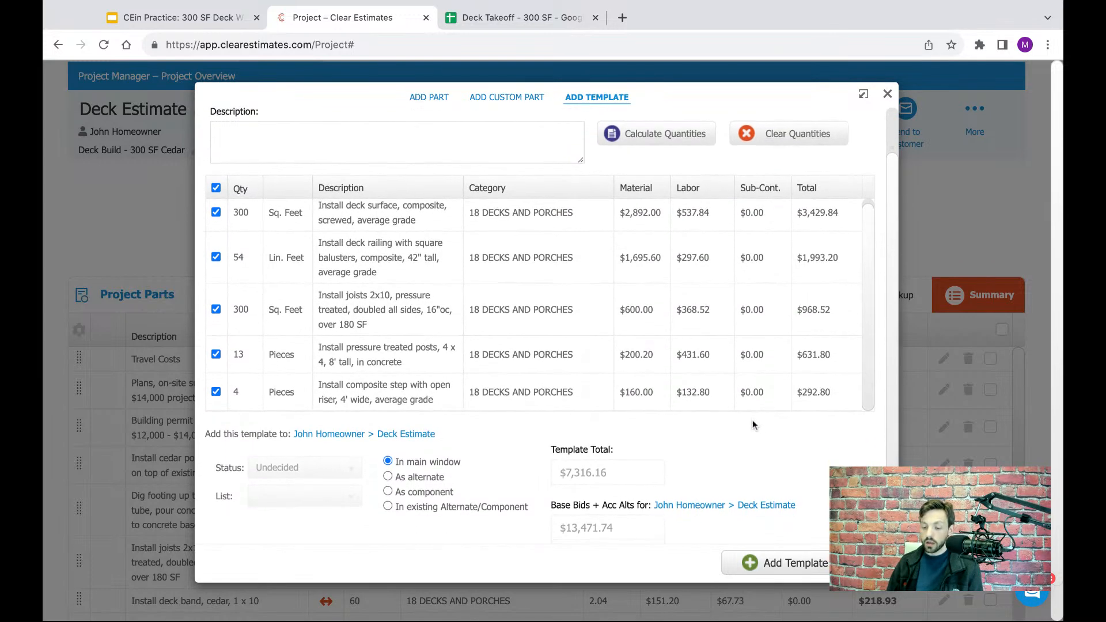
- Add the composite deck template to the Deck Estimate project as an alternate
{"action": "triple_click", "coordinate": [465, 453]}
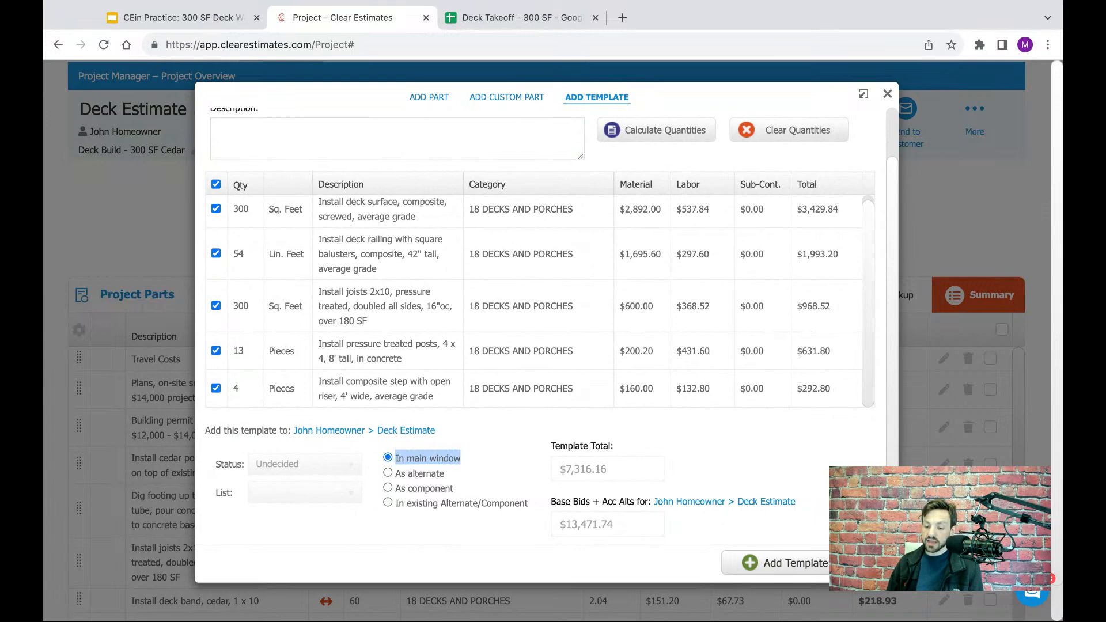
{"action": "left_click", "coordinate": [447, 480]}
{"action": "triple_click", "coordinate": [458, 489]}
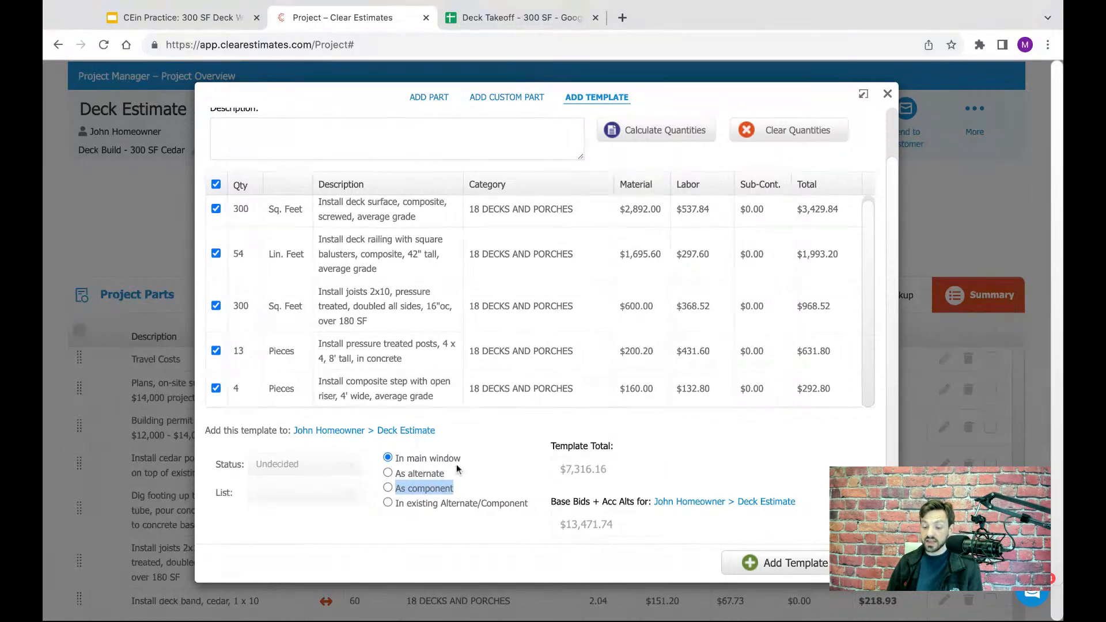
{"action": "triple_click", "coordinate": [455, 476]}
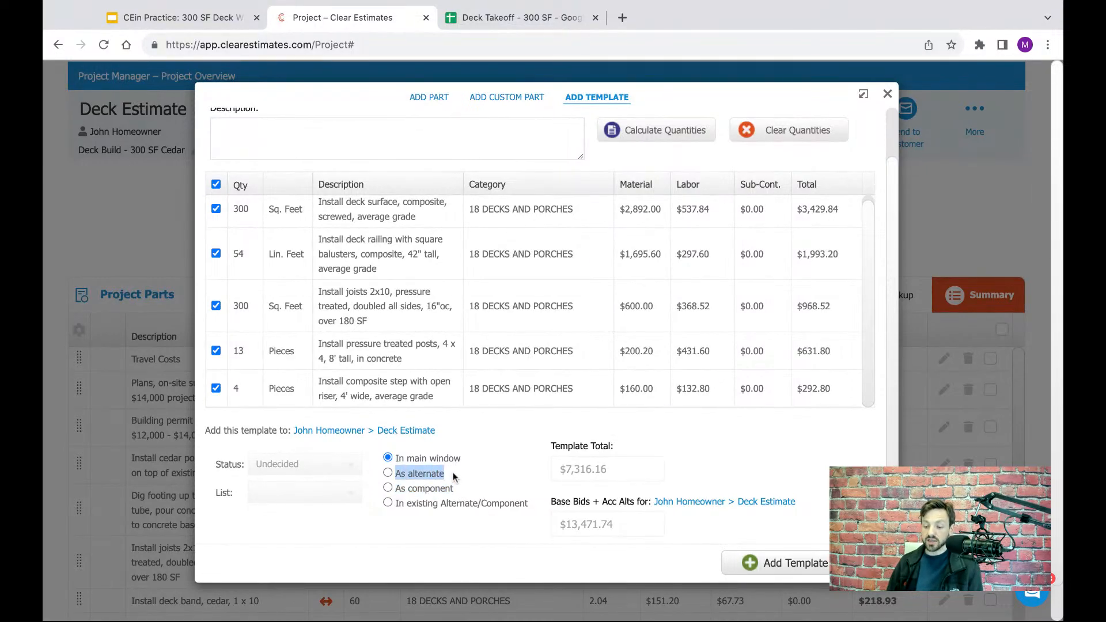
{"action": "left_click", "coordinate": [388, 473]}
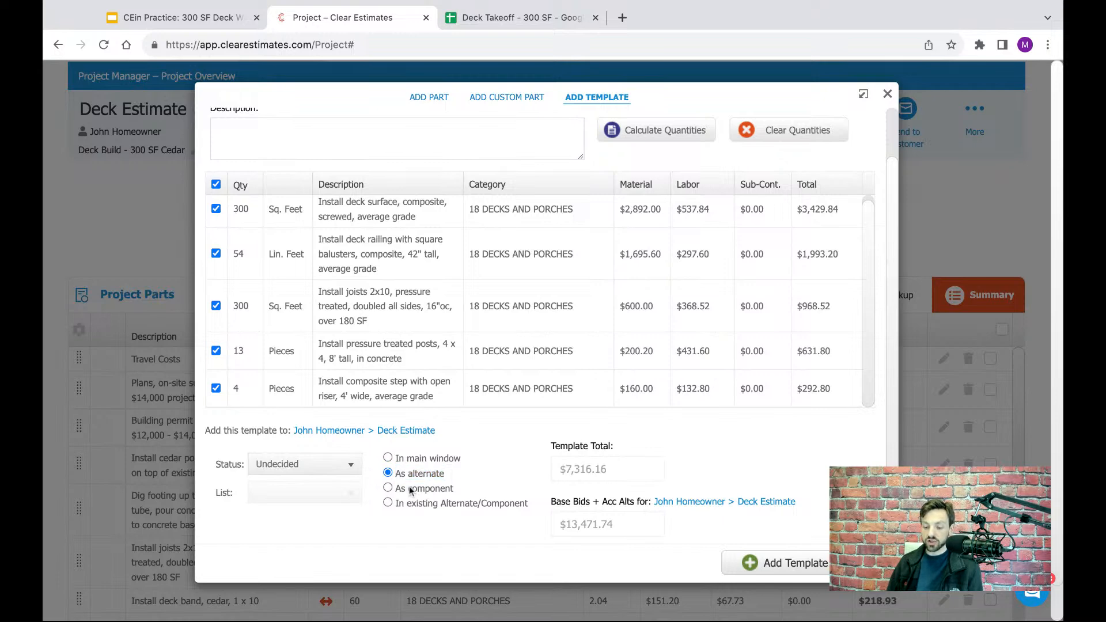
{"action": "left_click_drag", "start_coordinate": [415, 473], "coordinate": [459, 481]}
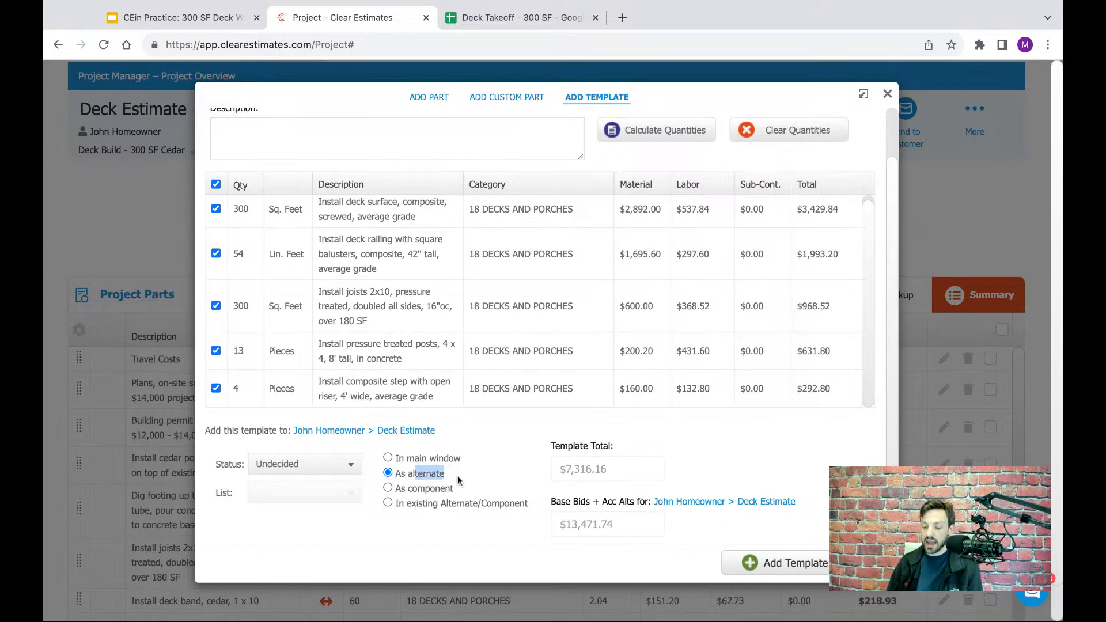
{"action": "left_click", "coordinate": [793, 566]}
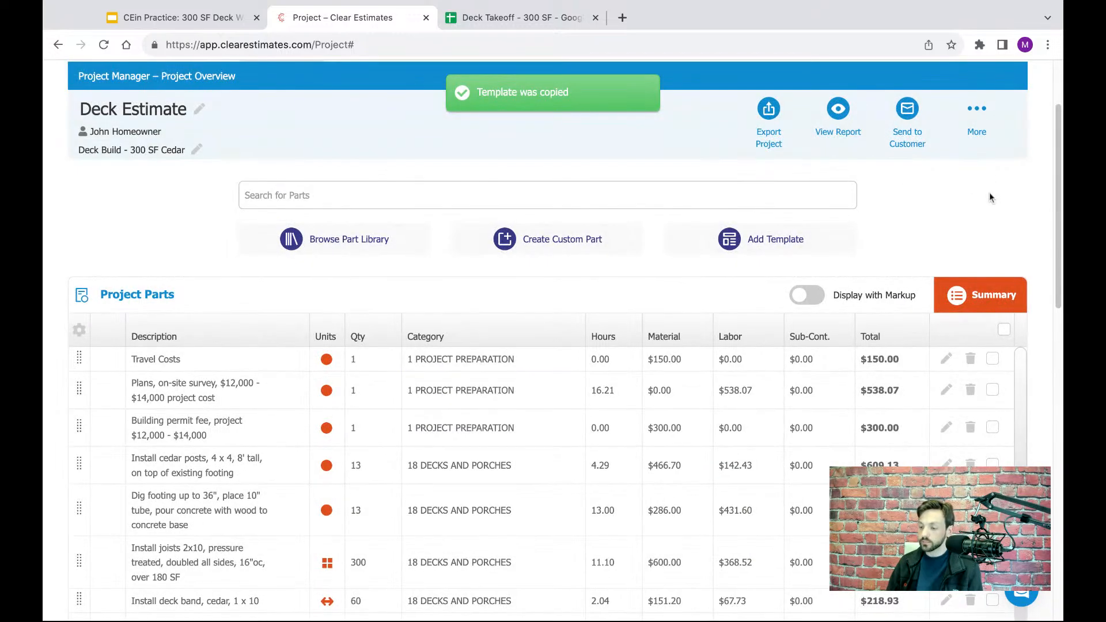
- Open the newly added composite deck alternate from the project and examine its parts list and costs
{"action": "scroll", "coordinate": [970, 210], "scroll_direction": "down", "scroll_amount": 2}
{"action": "scroll", "coordinate": [969, 209], "scroll_direction": "down", "scroll_amount": 8}
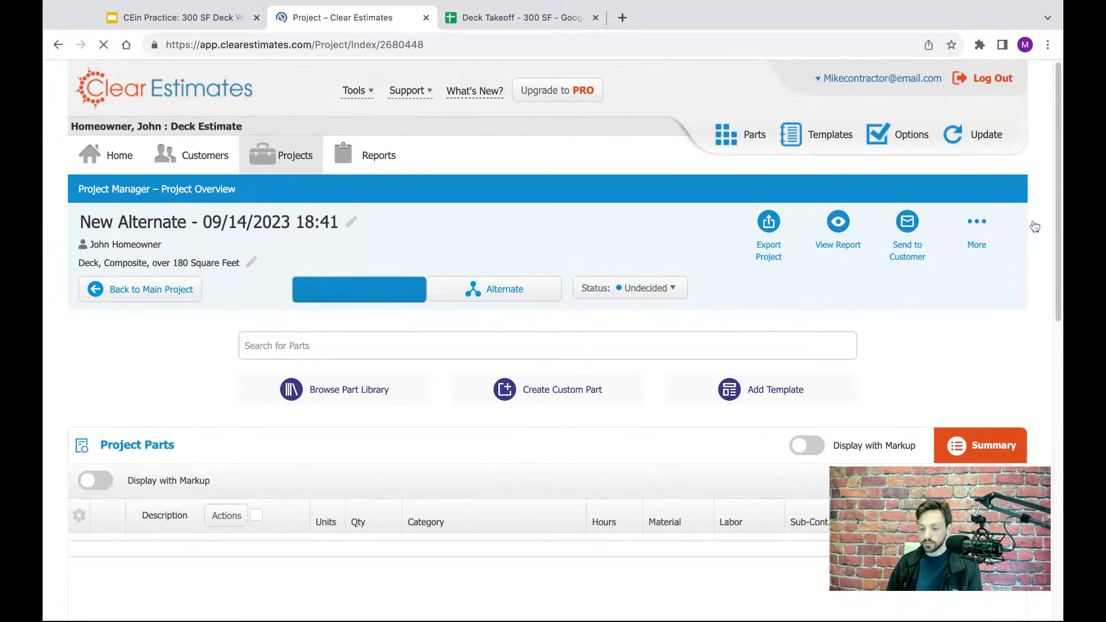
{"action": "left_click_drag", "start_coordinate": [1060, 189], "coordinate": [1060, 265]}
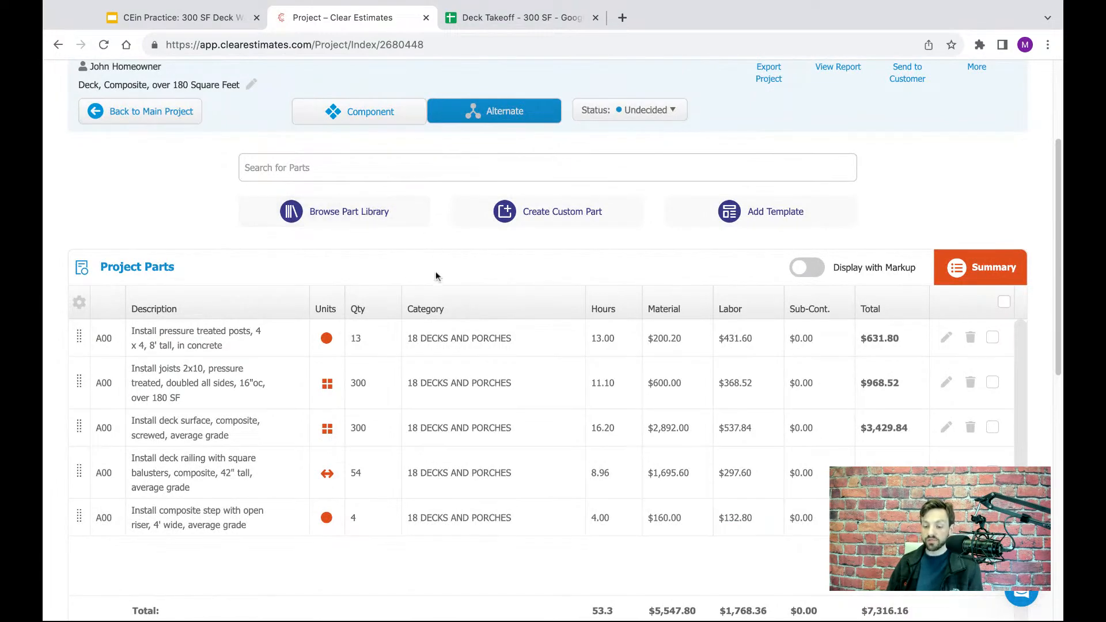
{"action": "scroll", "coordinate": [435, 277], "scroll_direction": "up", "scroll_amount": 1}
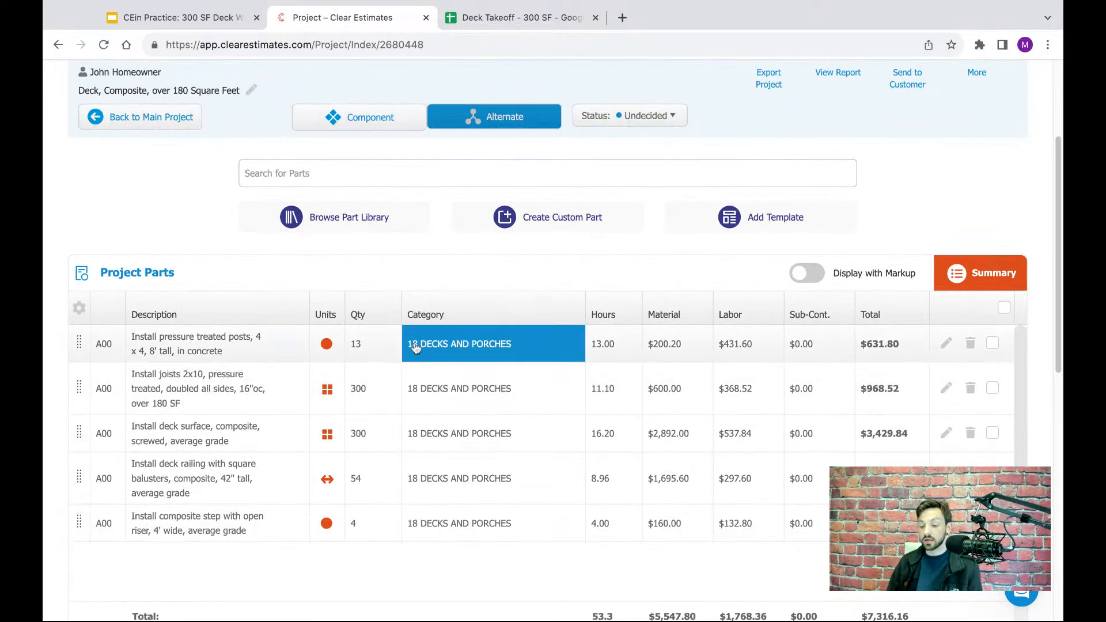
{"action": "scroll", "coordinate": [467, 367], "scroll_direction": "up", "scroll_amount": 1}
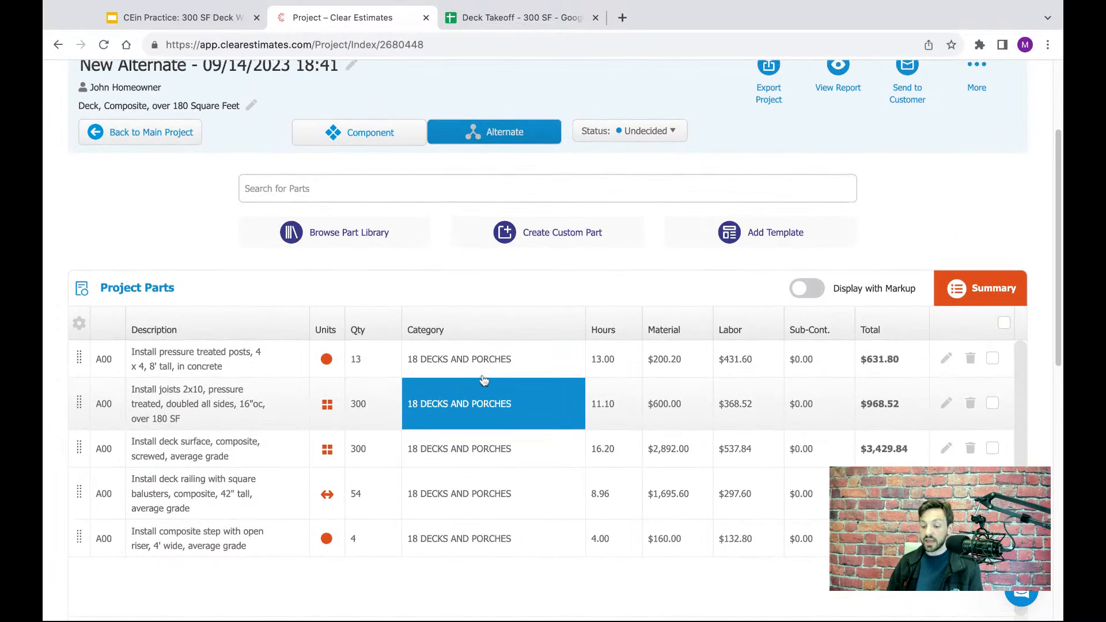
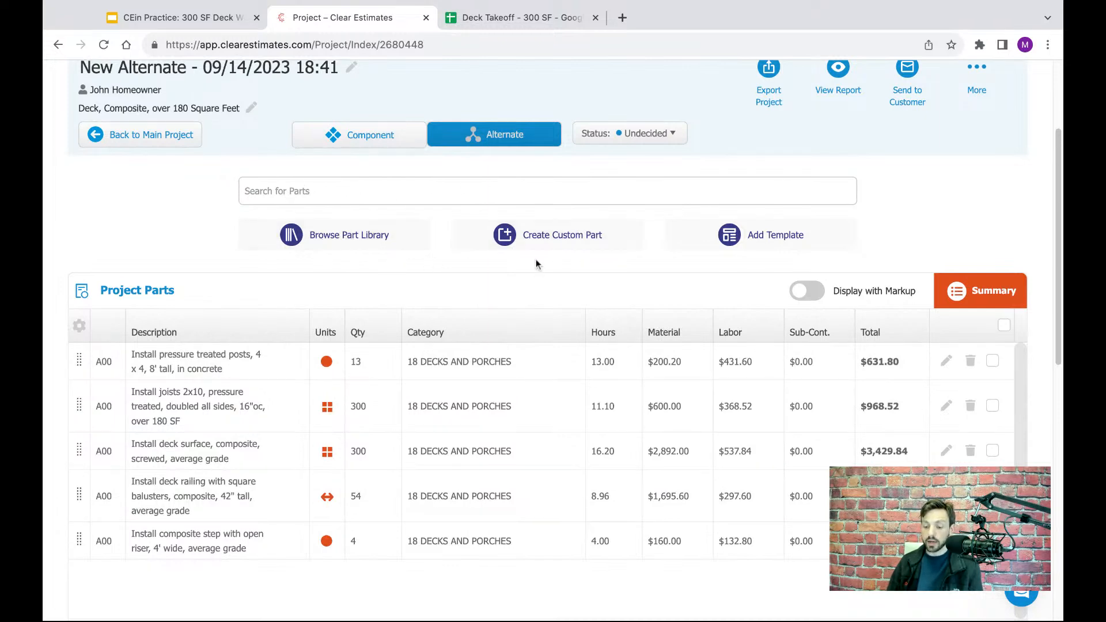
- Search the parts for "clean up" and add Deck or porch clean-up, over 250 SF, to the alternate with a quantity of 300 square feet
{"action": "scroll", "coordinate": [723, 286], "scroll_direction": "up", "scroll_amount": 1}
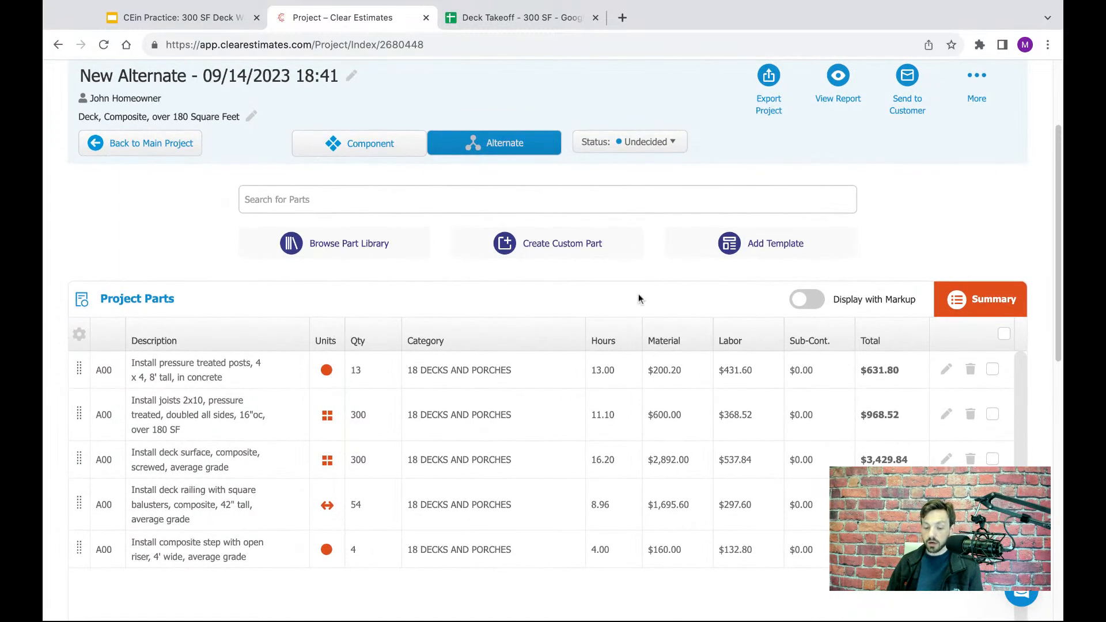
{"action": "scroll", "coordinate": [638, 299], "scroll_direction": "up", "scroll_amount": 1}
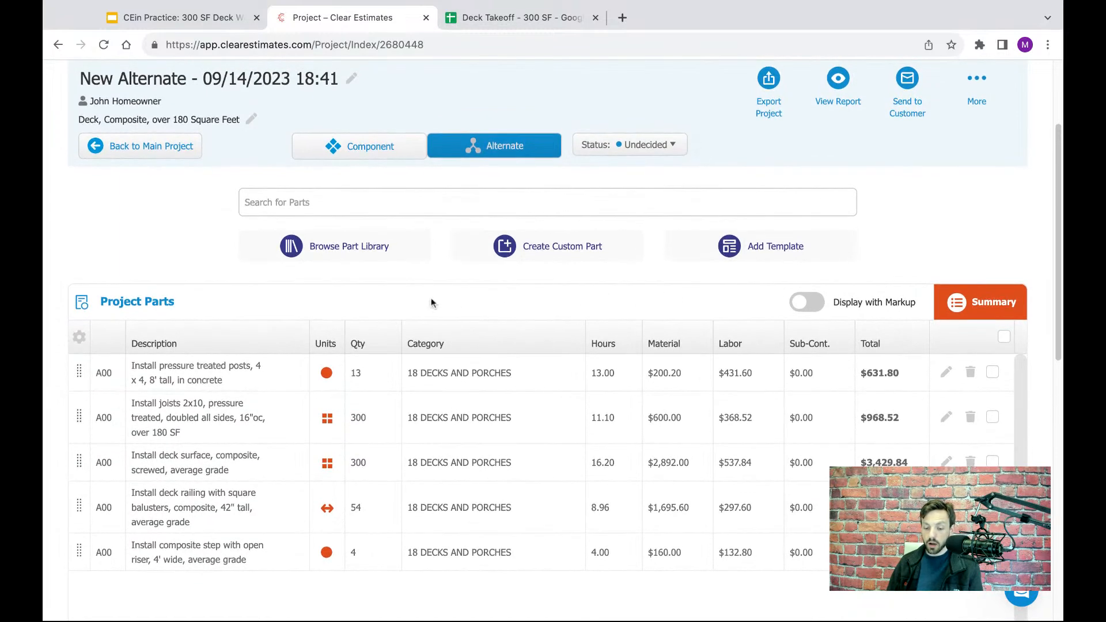
{"action": "left_click", "coordinate": [382, 210]}
{"action": "type", "text": "clean"}
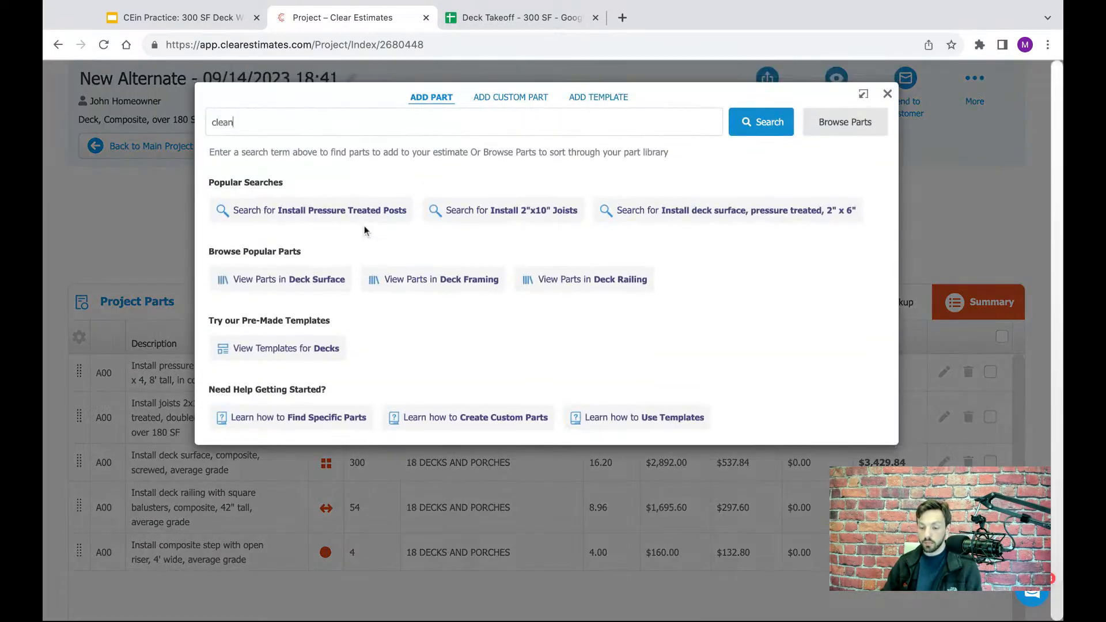
{"action": "type", "text": "u"}
{"action": "type", "text": "up"}
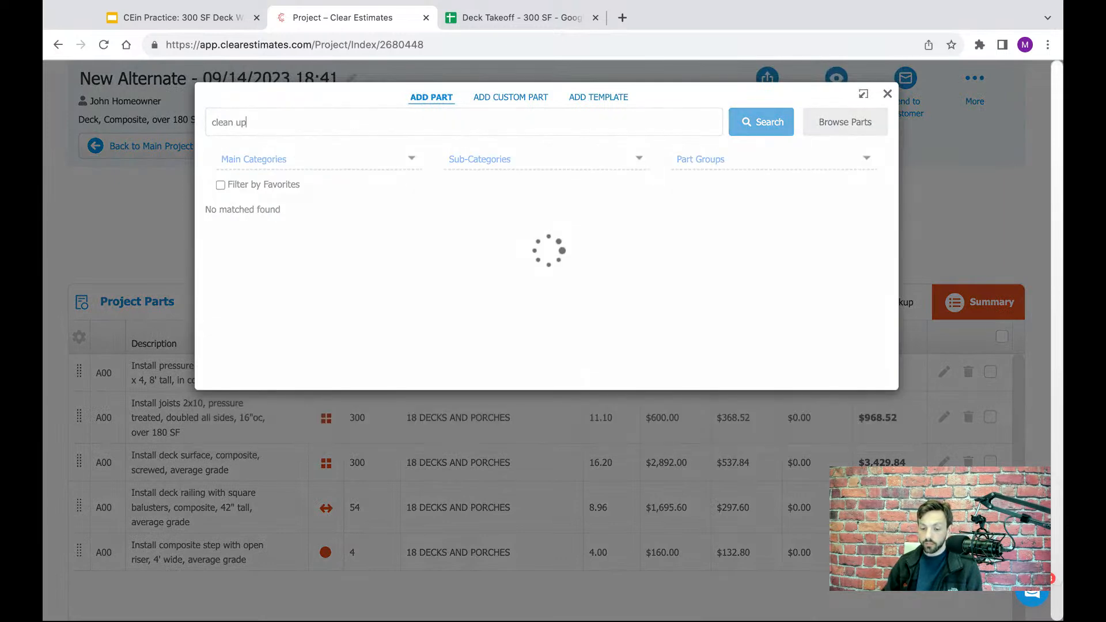
{"action": "scroll", "coordinate": [417, 259], "scroll_direction": "down", "scroll_amount": 4}
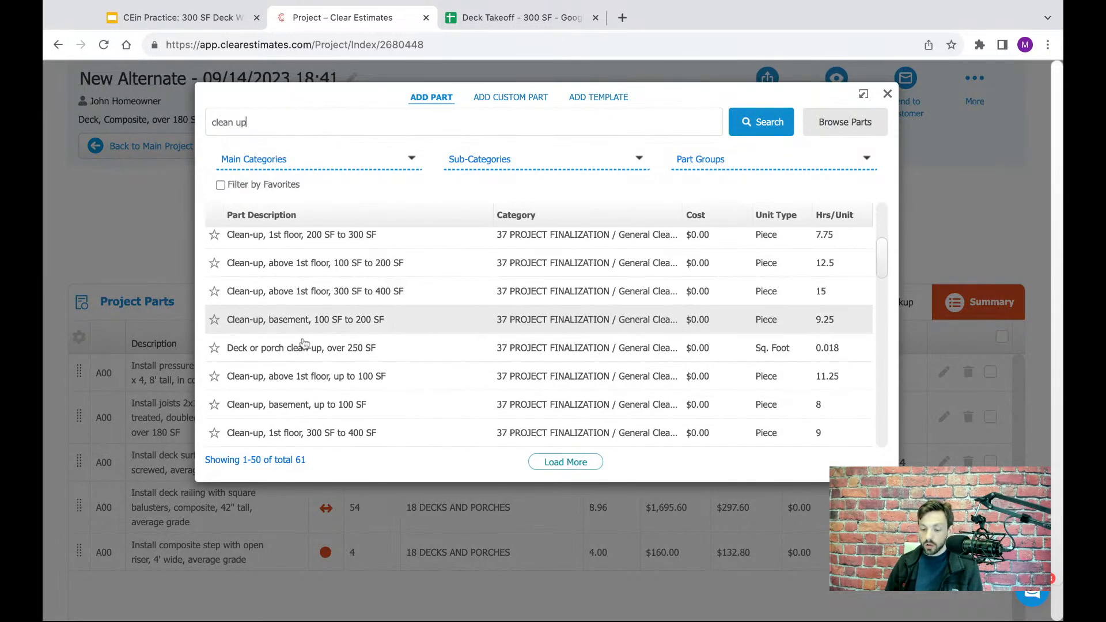
{"action": "left_click", "coordinate": [316, 358]}
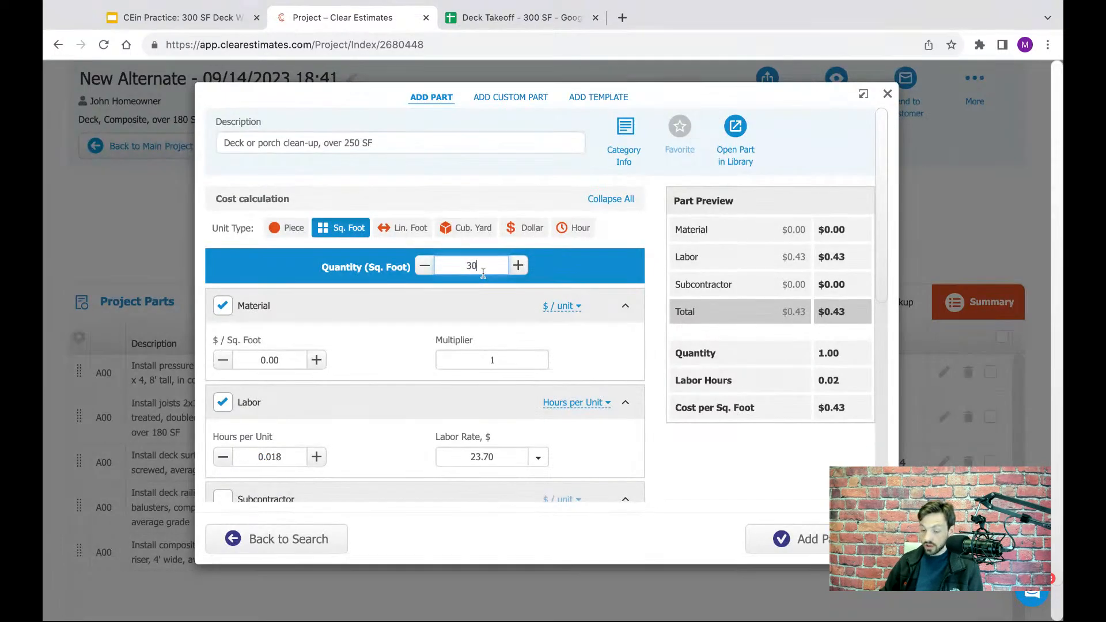
{"action": "left_click", "coordinate": [626, 305]}
{"action": "left_click", "coordinate": [802, 539]}
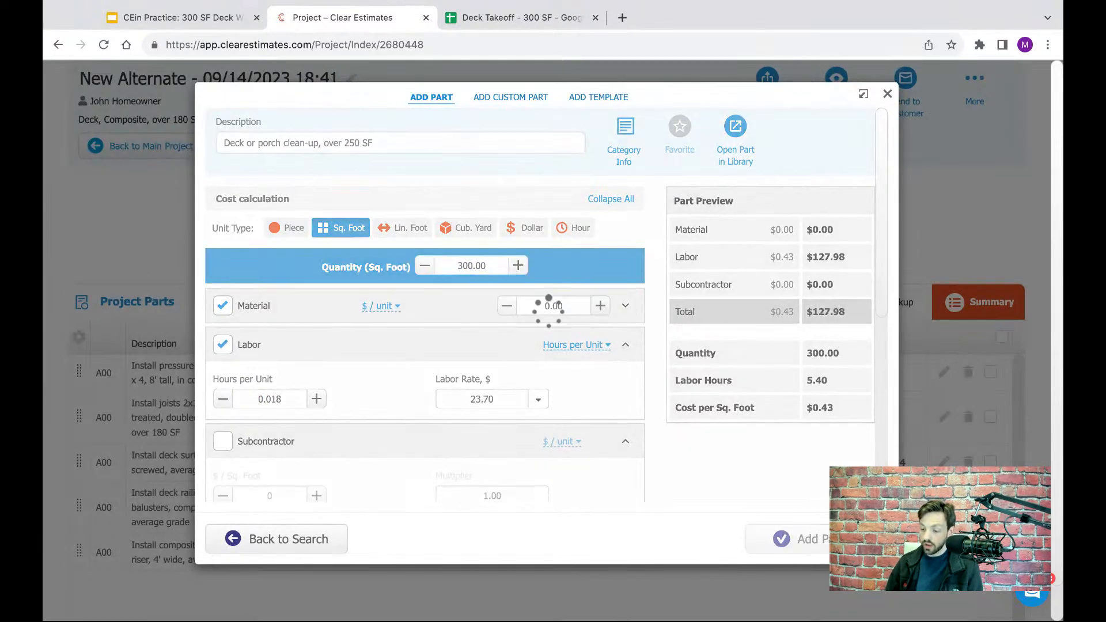
{"action": "left_click", "coordinate": [887, 94]}
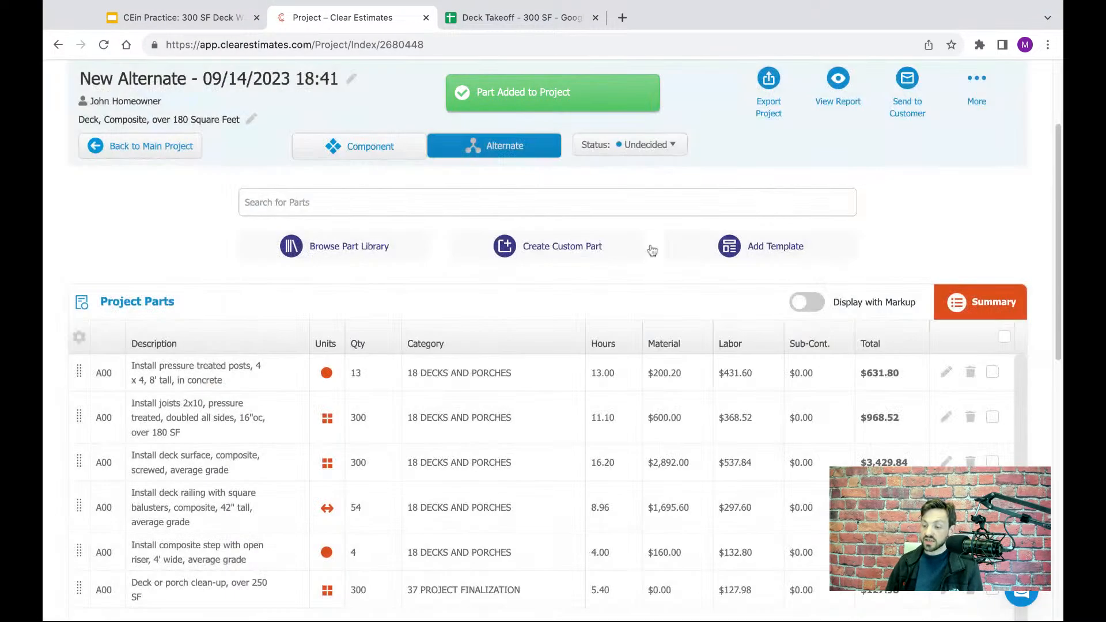
- Rename the alternate as Composite Deck
{"action": "scroll", "coordinate": [590, 280], "scroll_direction": "down", "scroll_amount": 1}
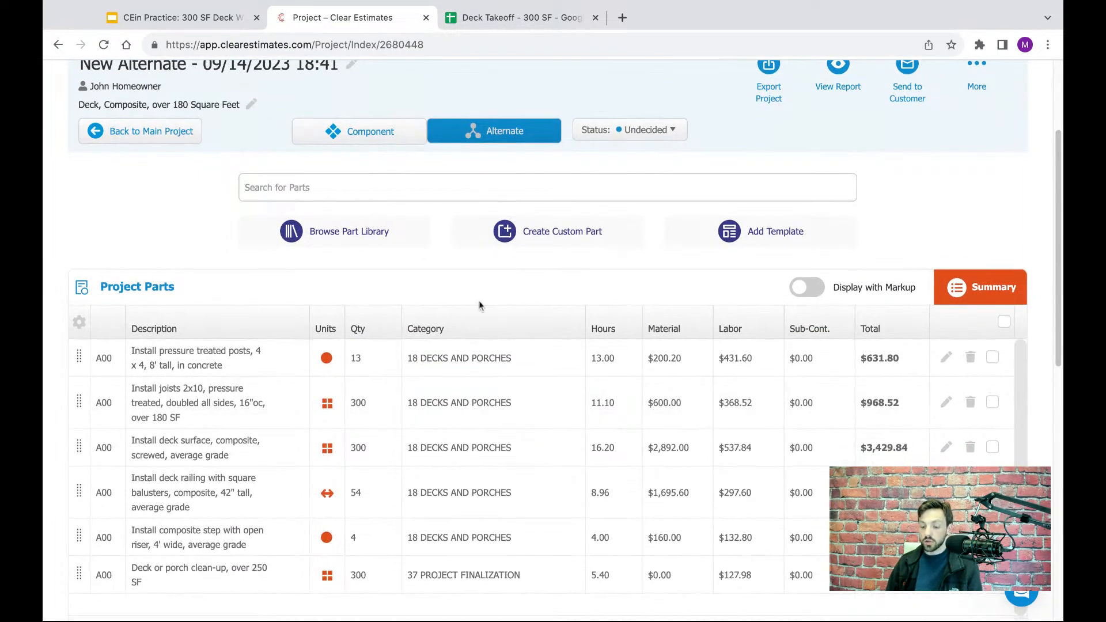
{"action": "scroll", "coordinate": [506, 334], "scroll_direction": "down", "scroll_amount": 1}
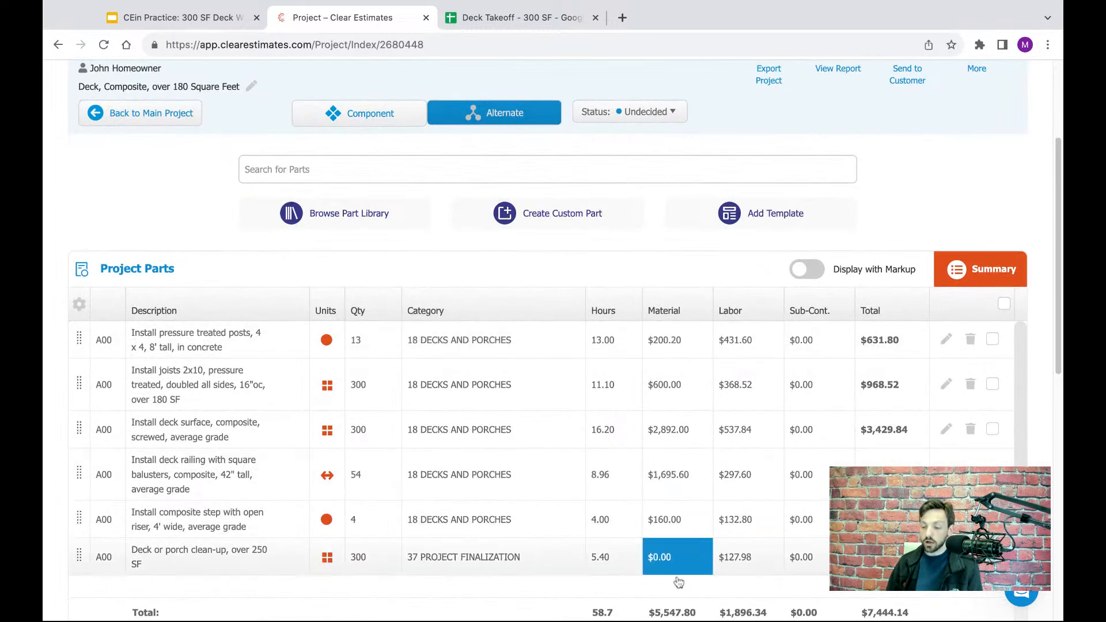
{"action": "scroll", "coordinate": [585, 314], "scroll_direction": "up", "scroll_amount": 5}
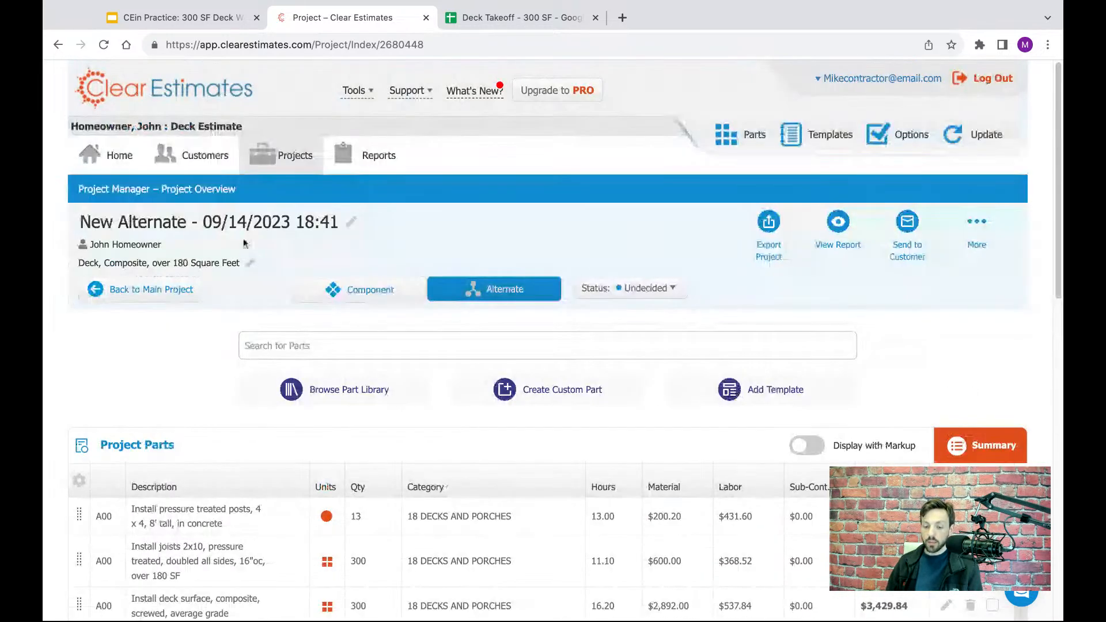
{"action": "double_click", "coordinate": [280, 226]}
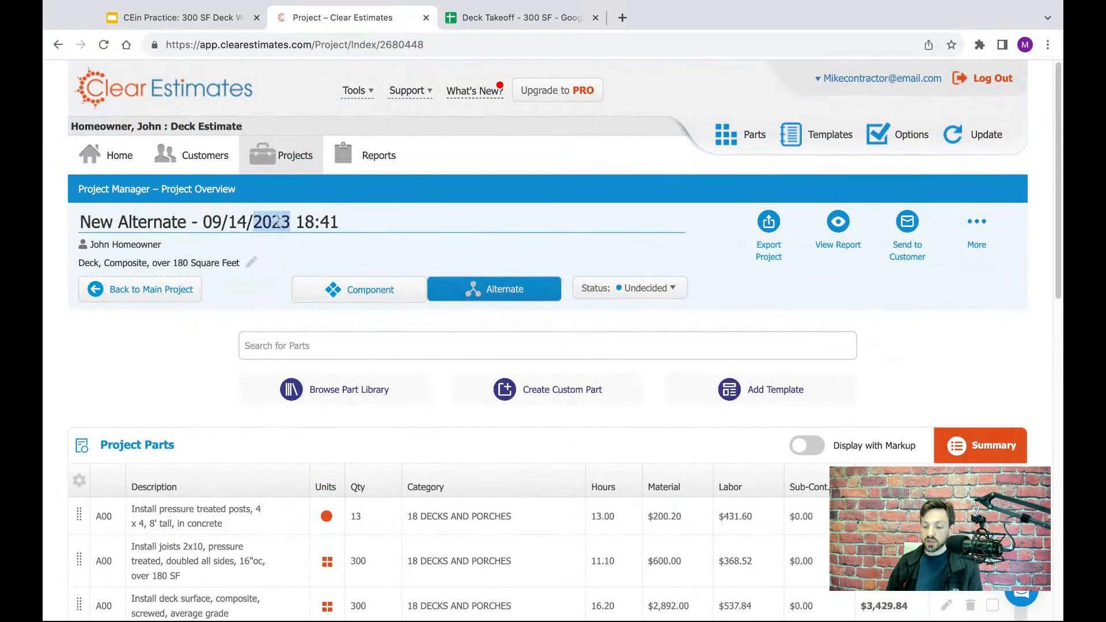
{"action": "left_click_drag", "start_coordinate": [280, 225], "coordinate": [80, 222]}
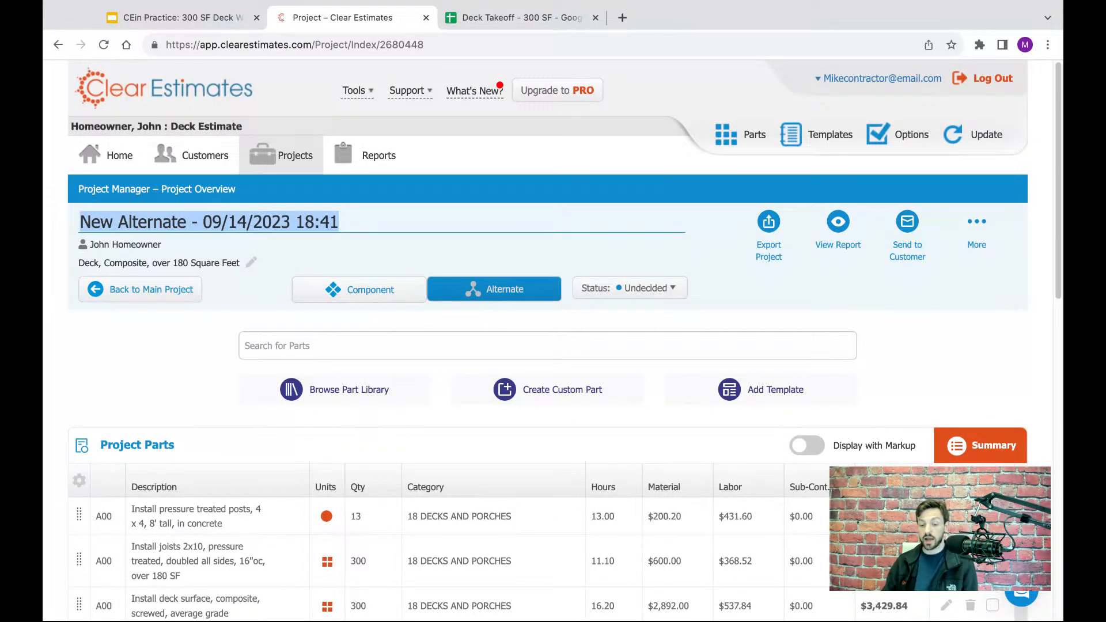
{"action": "type", "text": "Compo"}
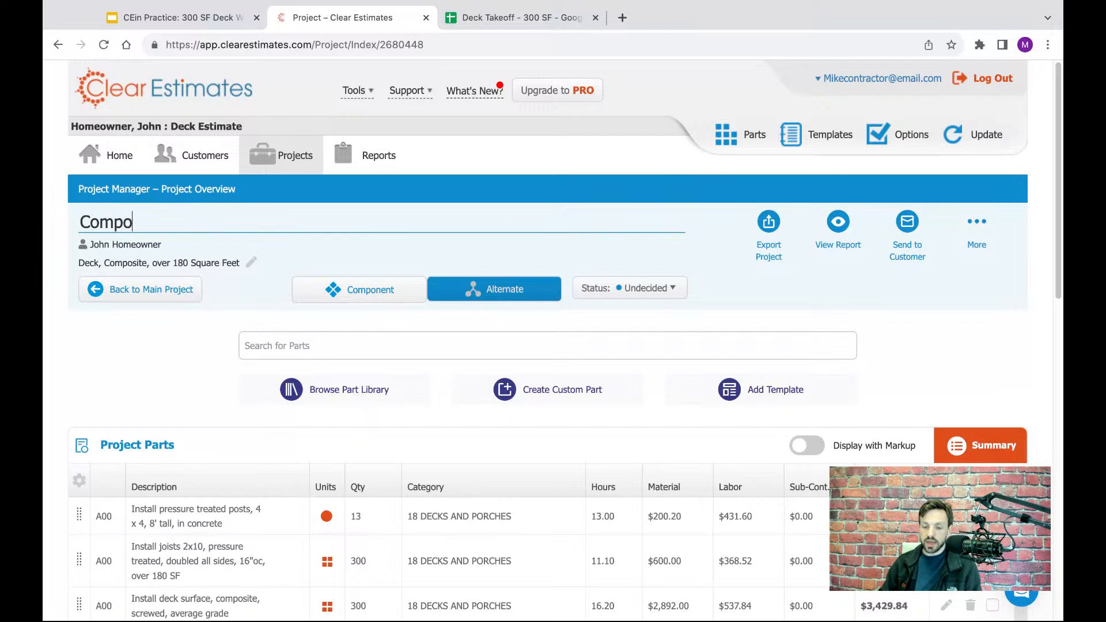
{"action": "type", "text": "site De"}
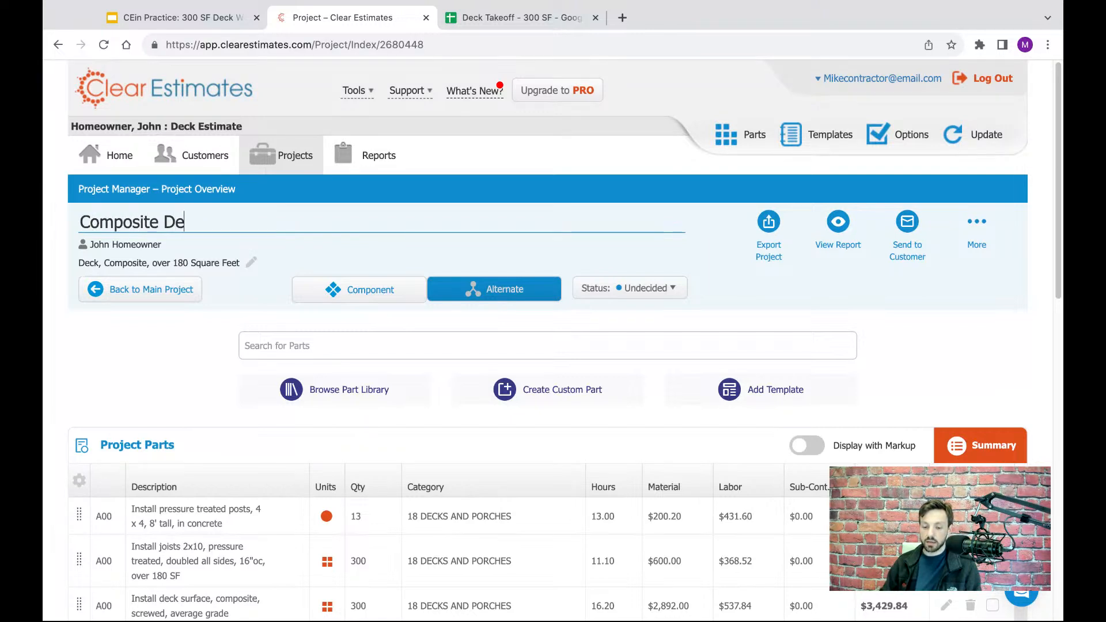
{"action": "type", "text": "ck"}
{"action": "key", "text": "Return"}
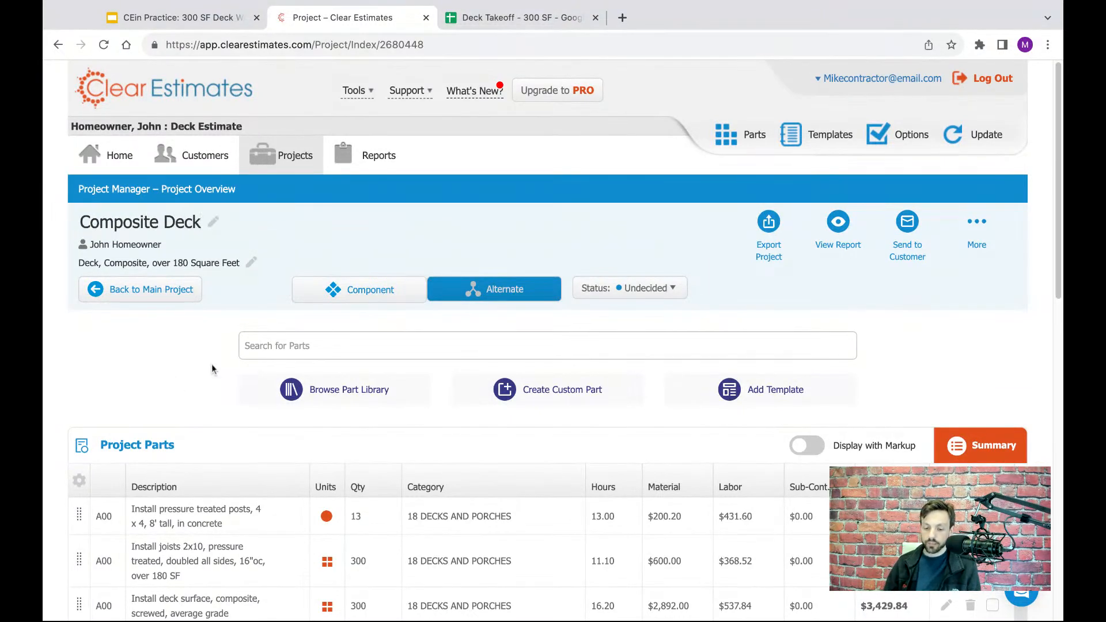
- Return to the main Deck Estimate project and generate its proposal report as a PDF
{"action": "left_click", "coordinate": [143, 299]}
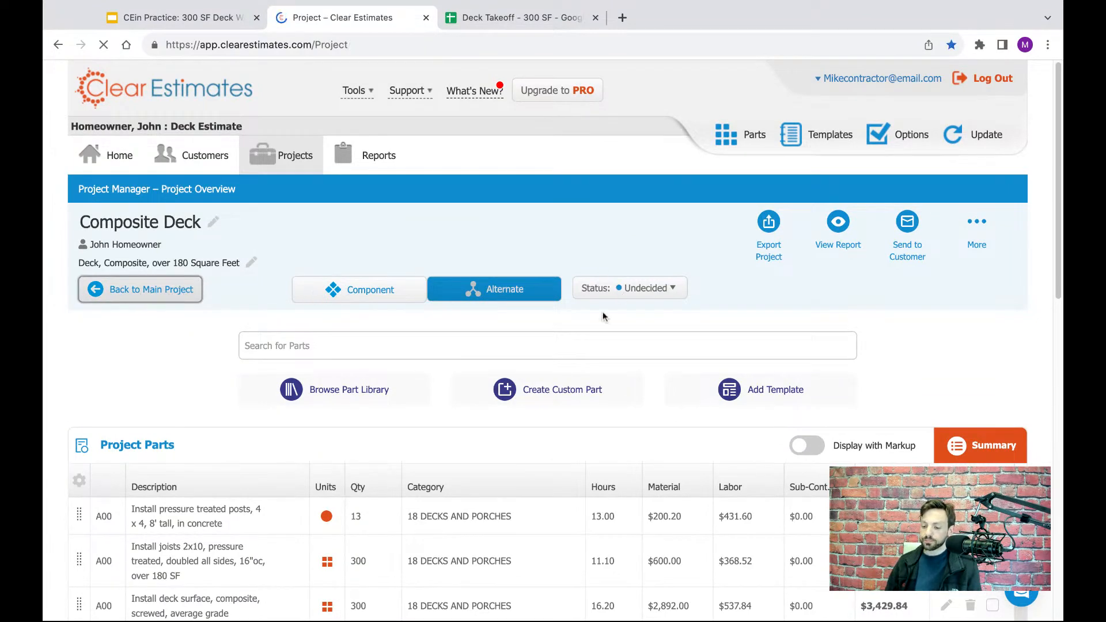
{"action": "left_click", "coordinate": [840, 224]}
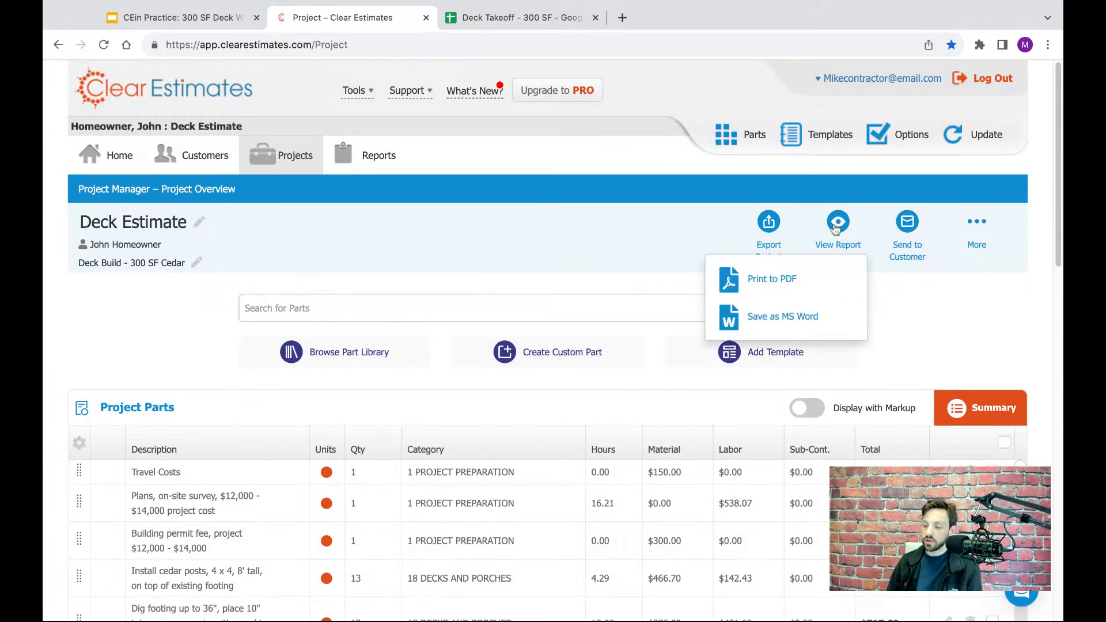
{"action": "left_click", "coordinate": [770, 278]}
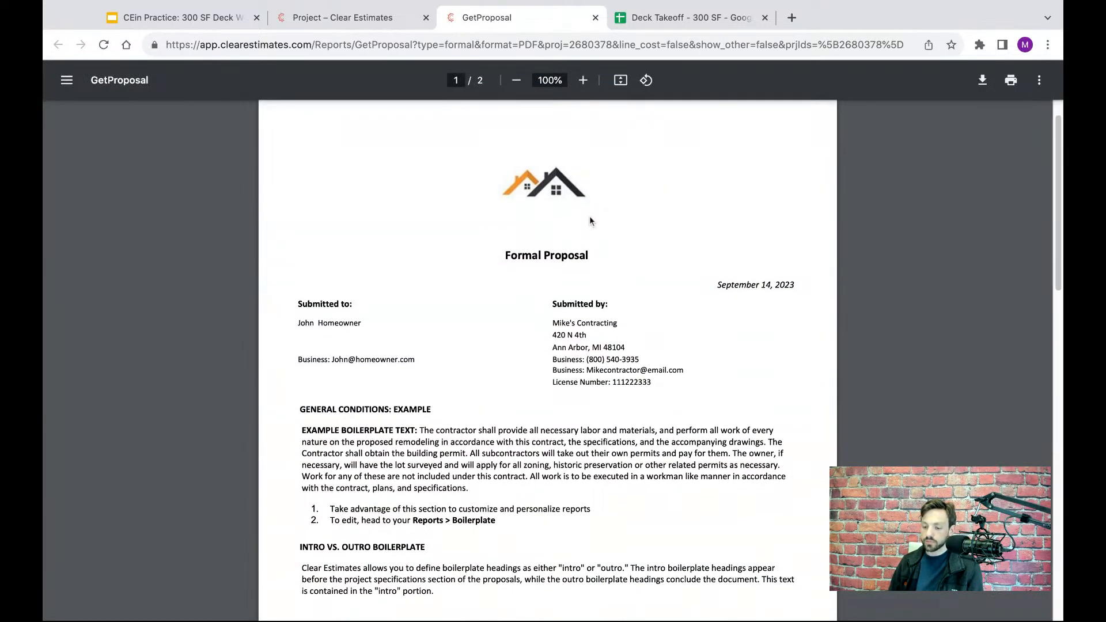
- Read through the Formal Proposal's contact details, boilerplate text and project specifications for the cedar deck
{"action": "scroll", "coordinate": [589, 221], "scroll_direction": "down", "scroll_amount": 1}
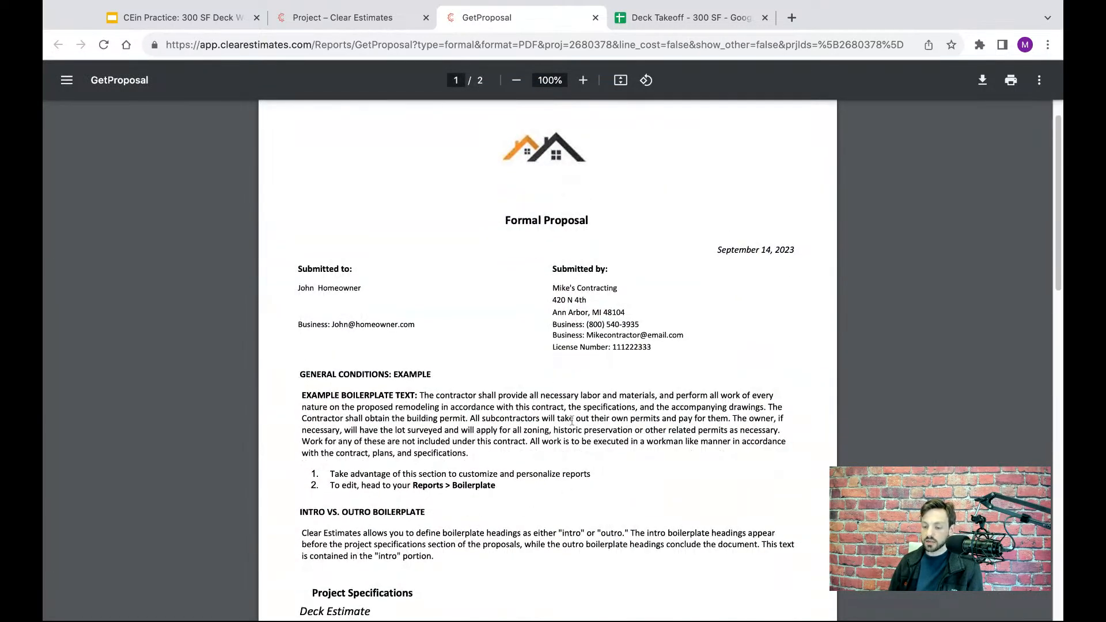
{"action": "scroll", "coordinate": [633, 311], "scroll_direction": "down", "scroll_amount": 2}
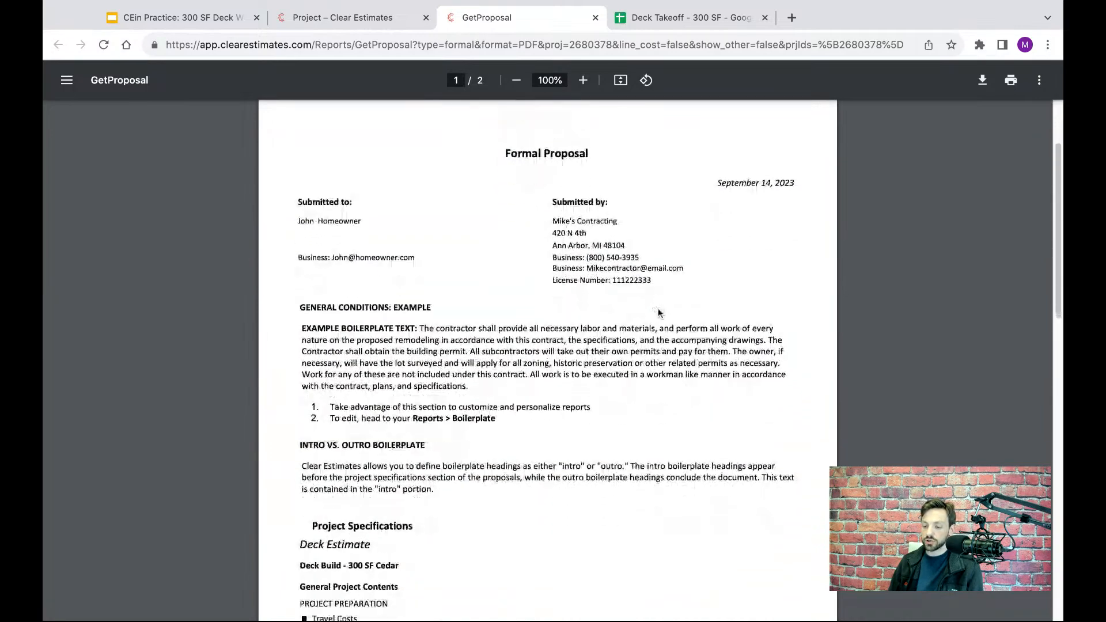
{"action": "scroll", "coordinate": [616, 308], "scroll_direction": "down", "scroll_amount": 6}
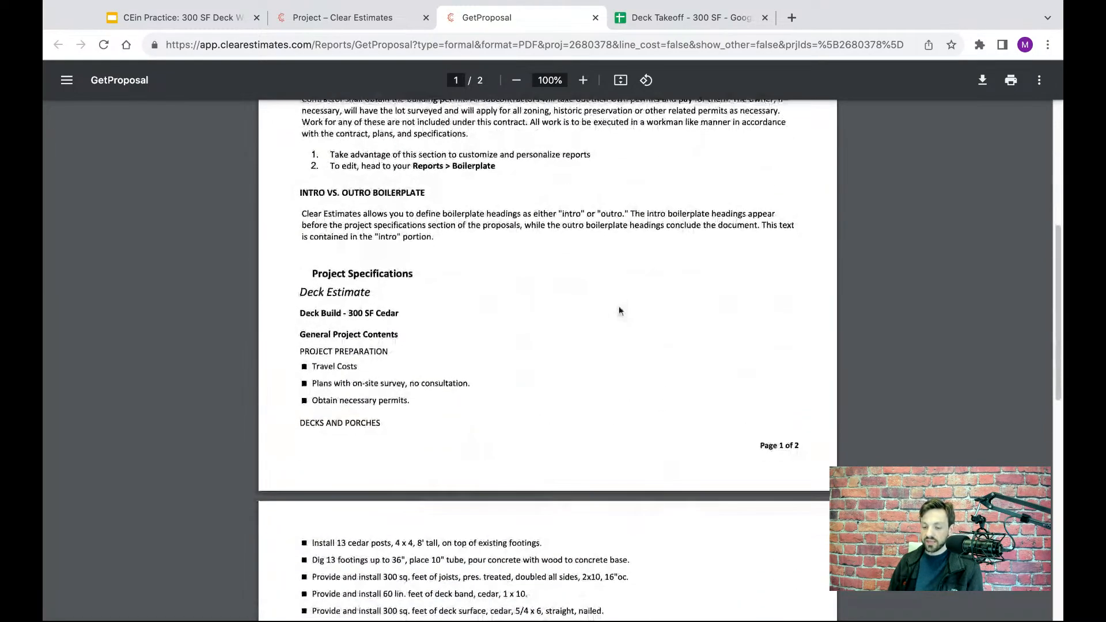
{"action": "scroll", "coordinate": [576, 307], "scroll_direction": "down", "scroll_amount": 1}
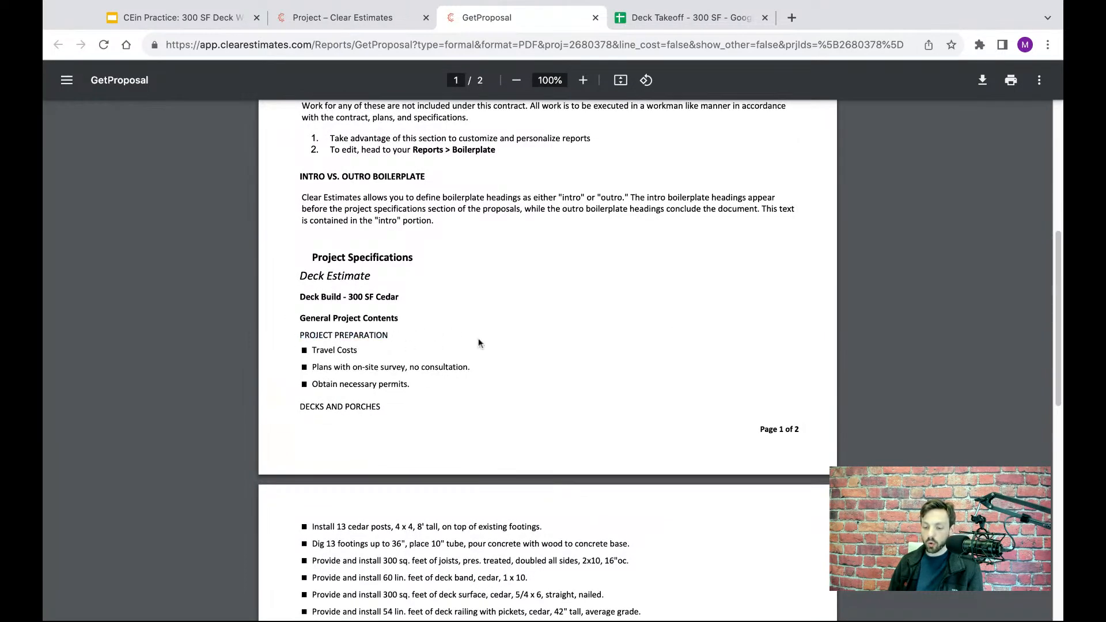
{"action": "scroll", "coordinate": [476, 345], "scroll_direction": "down", "scroll_amount": 1}
{"action": "scroll", "coordinate": [476, 345], "scroll_direction": "down", "scroll_amount": 3}
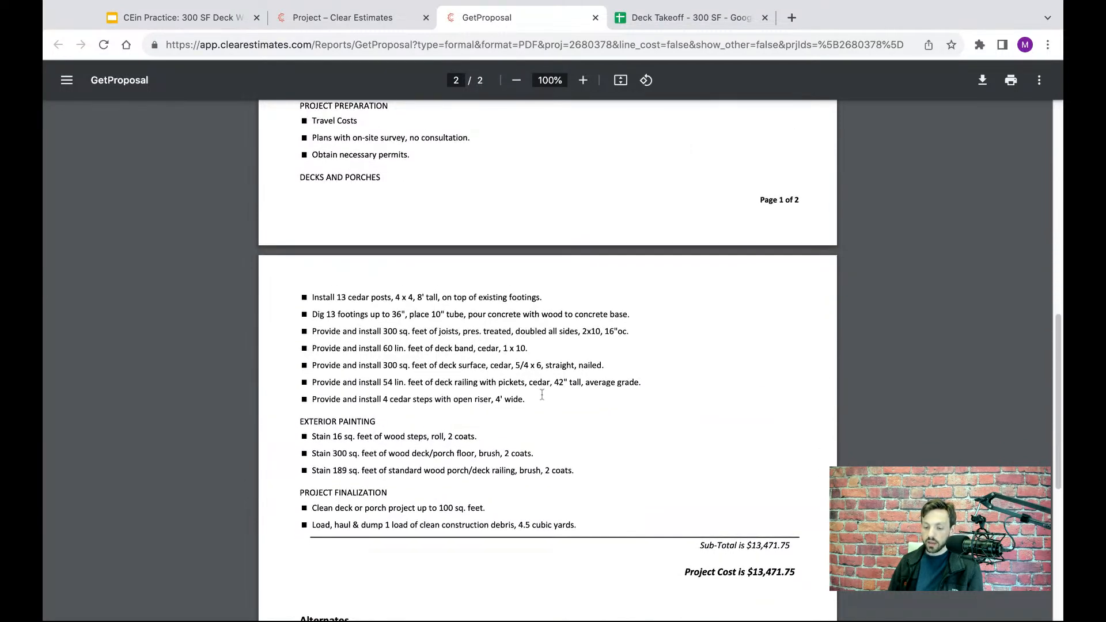
{"action": "scroll", "coordinate": [370, 375], "scroll_direction": "down", "scroll_amount": 2}
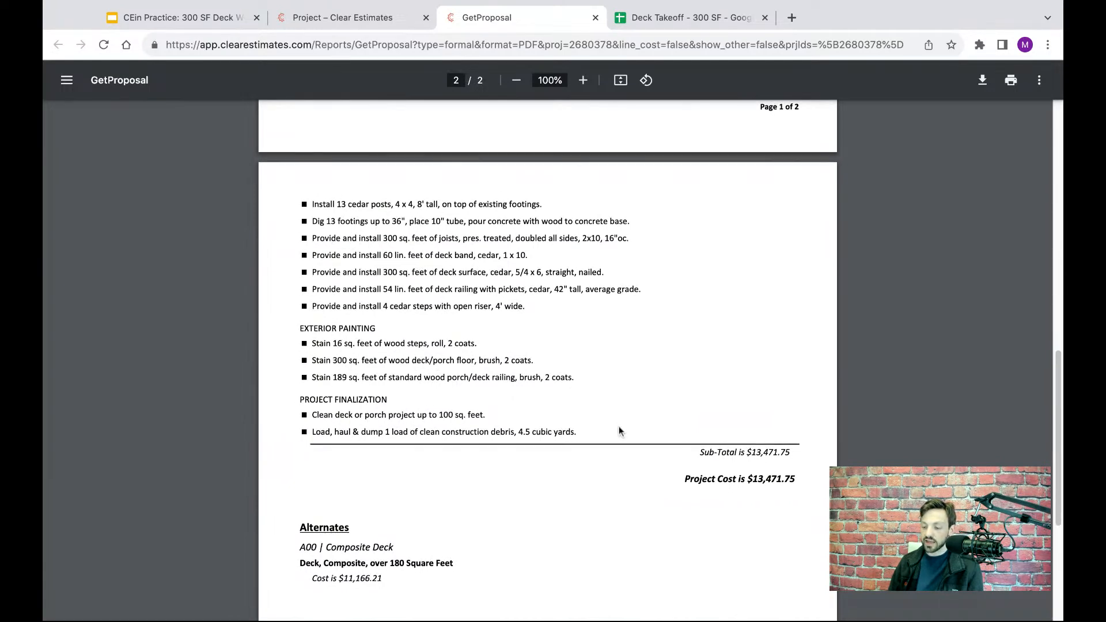
{"action": "scroll", "coordinate": [720, 455], "scroll_direction": "down", "scroll_amount": 1}
- Compare the proposal's total project cost with the cost listed for the Composite Deck alternate
{"action": "left_click_drag", "start_coordinate": [793, 438], "coordinate": [684, 434]}
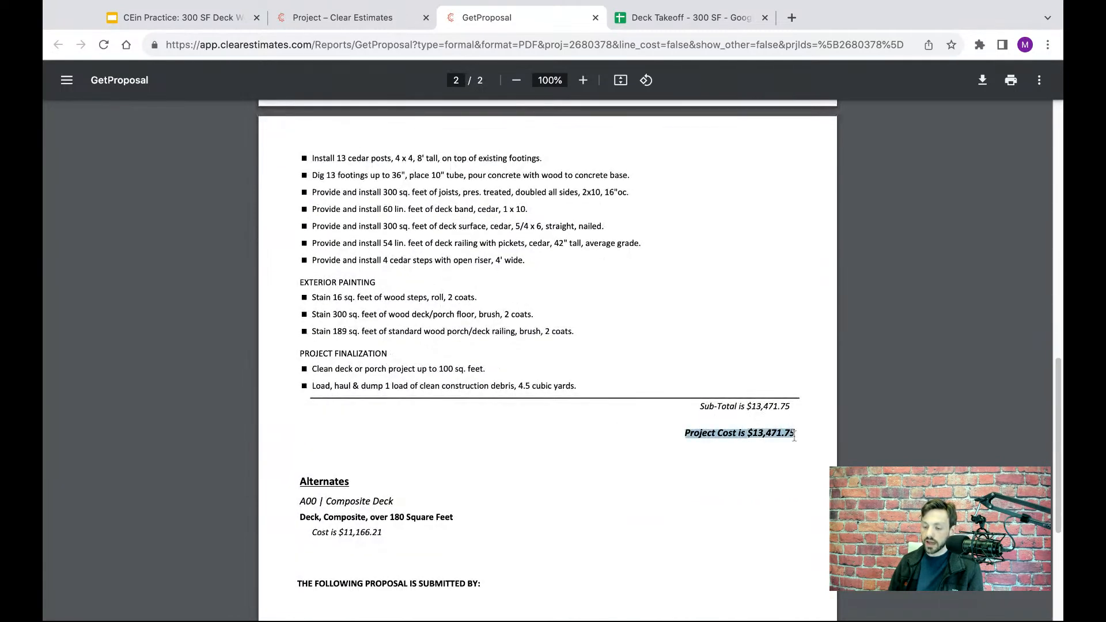
{"action": "left_click", "coordinate": [639, 433]}
{"action": "scroll", "coordinate": [629, 436], "scroll_direction": "down", "scroll_amount": 1}
{"action": "scroll", "coordinate": [628, 436], "scroll_direction": "down", "scroll_amount": 1}
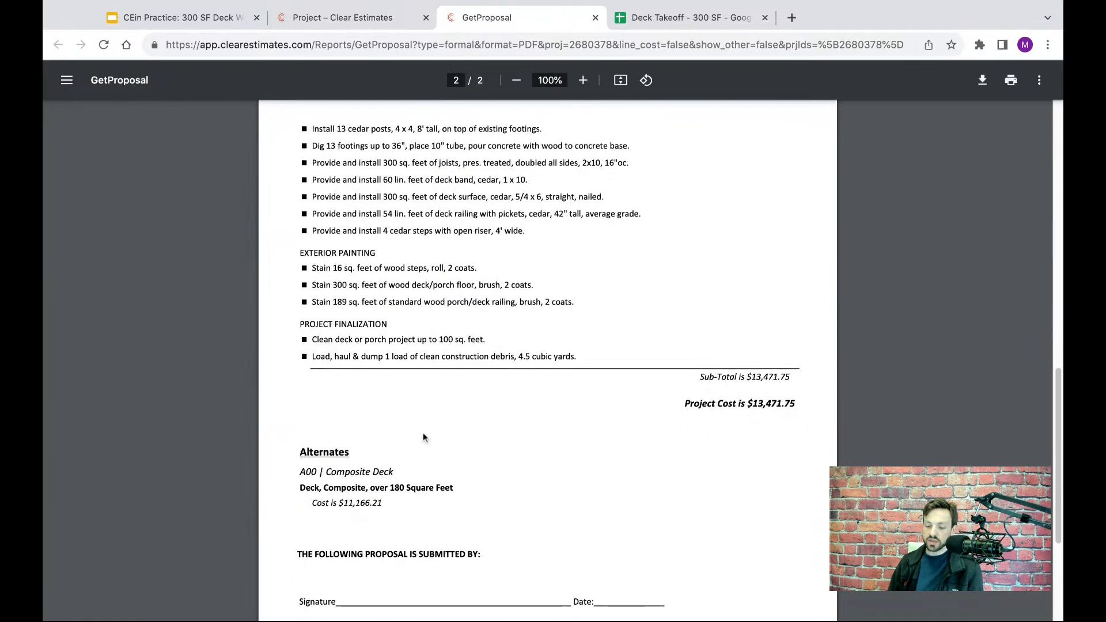
{"action": "scroll", "coordinate": [391, 430], "scroll_direction": "down", "scroll_amount": 2}
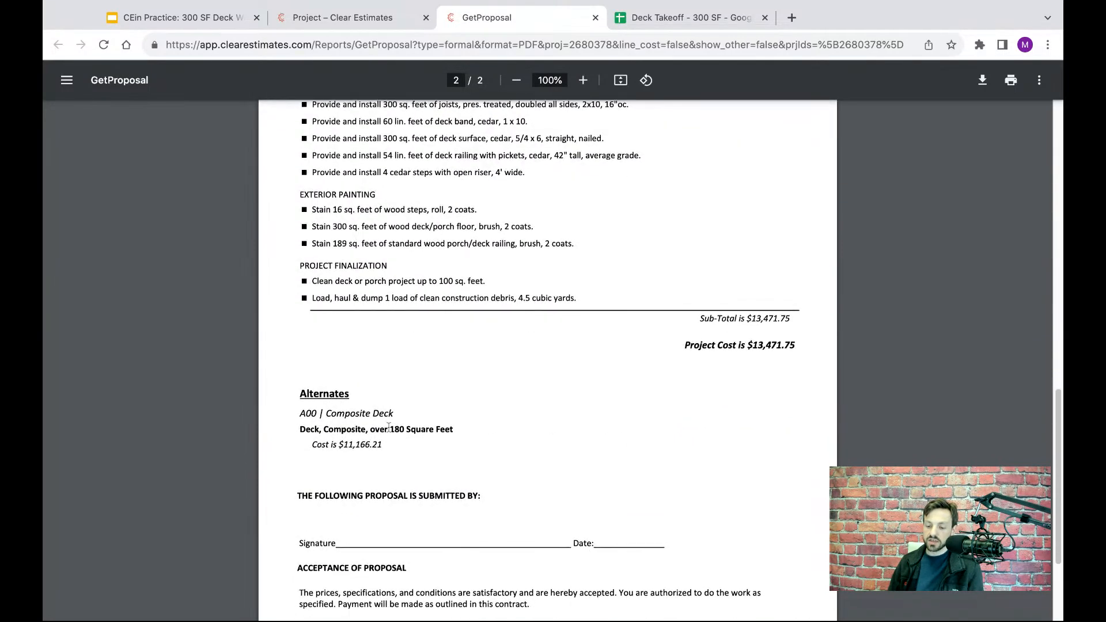
{"action": "triple_click", "coordinate": [389, 429]}
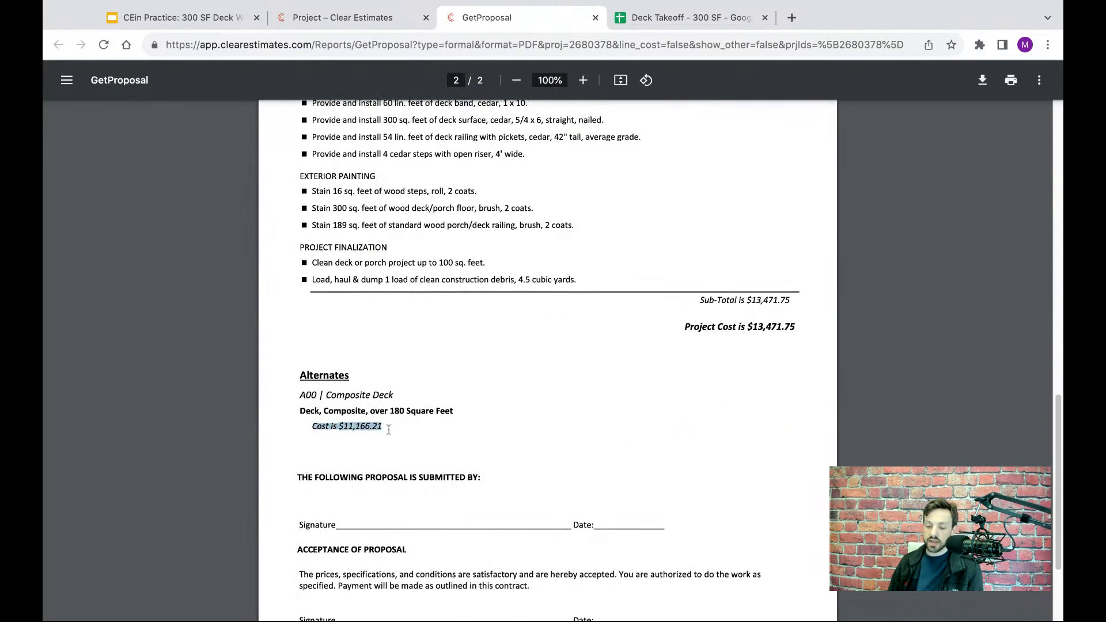
{"action": "left_click_drag", "start_coordinate": [388, 429], "coordinate": [336, 428]}
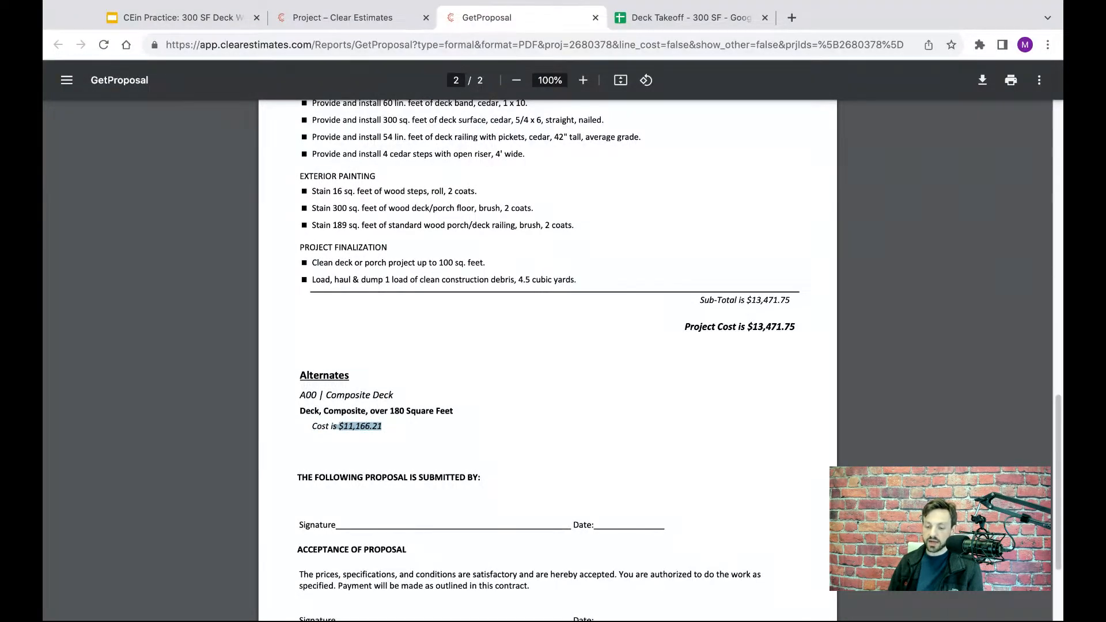
{"action": "left_click", "coordinate": [397, 431]}
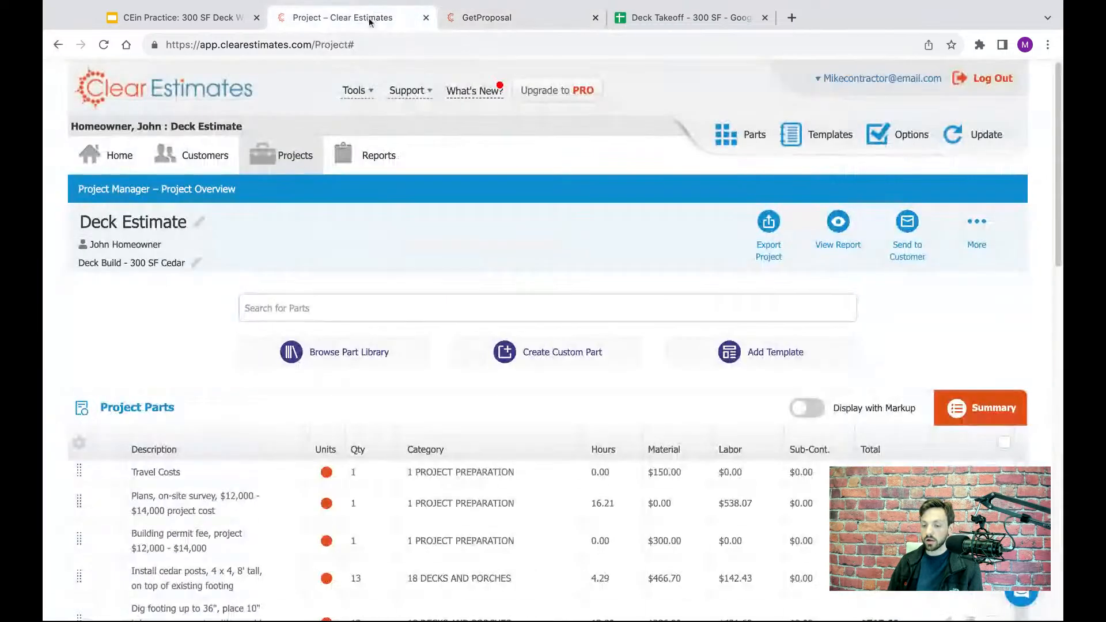
- Go back to the estimate, open the Formal Proposal report settings and enable Include Alternate line item details
{"action": "left_click", "coordinate": [371, 17]}
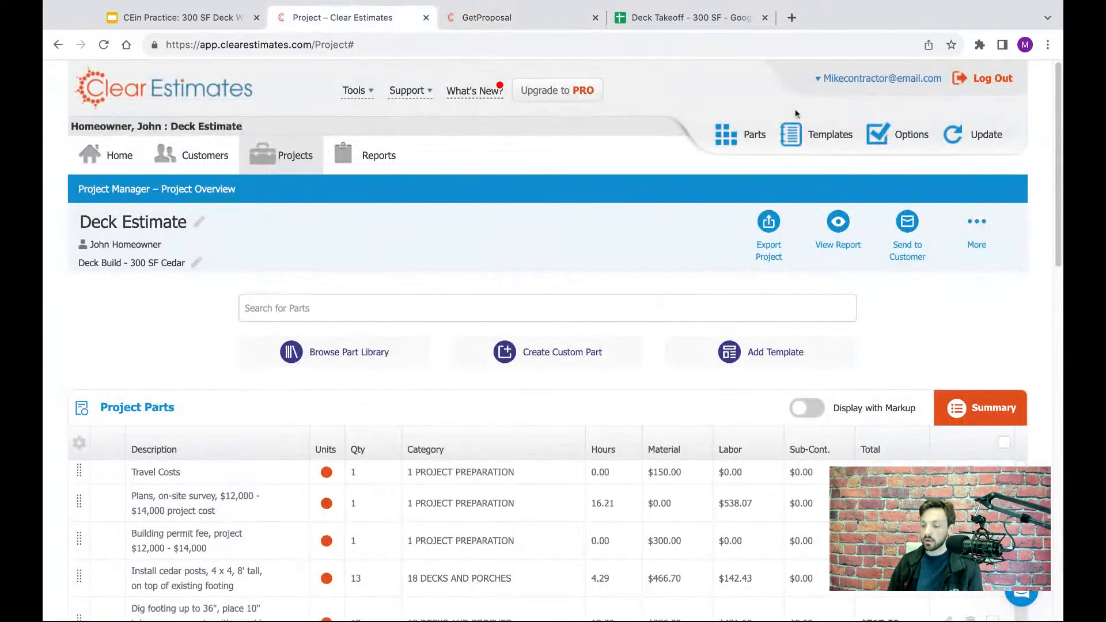
{"action": "left_click", "coordinate": [909, 135]}
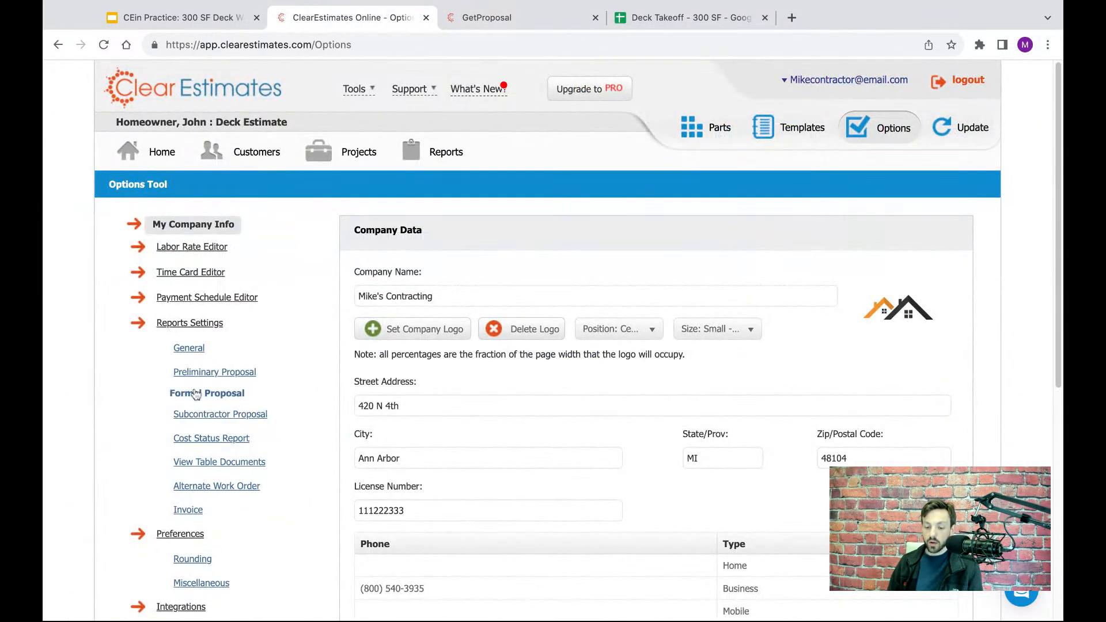
{"action": "left_click", "coordinate": [196, 398]}
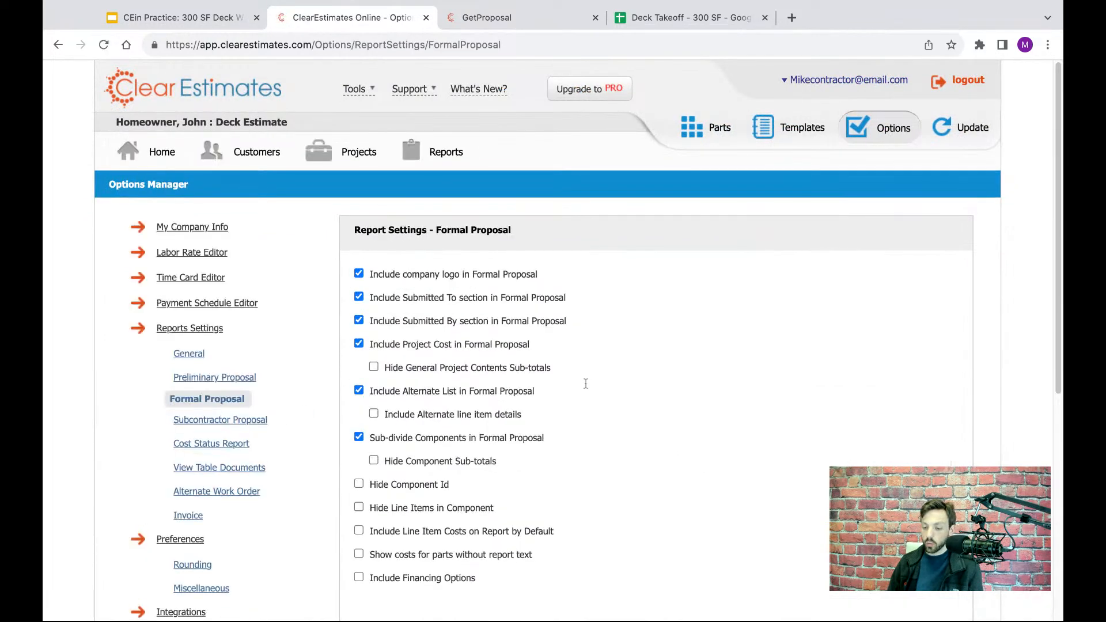
{"action": "scroll", "coordinate": [578, 392], "scroll_direction": "down", "scroll_amount": 1}
{"action": "left_click", "coordinate": [508, 367]}
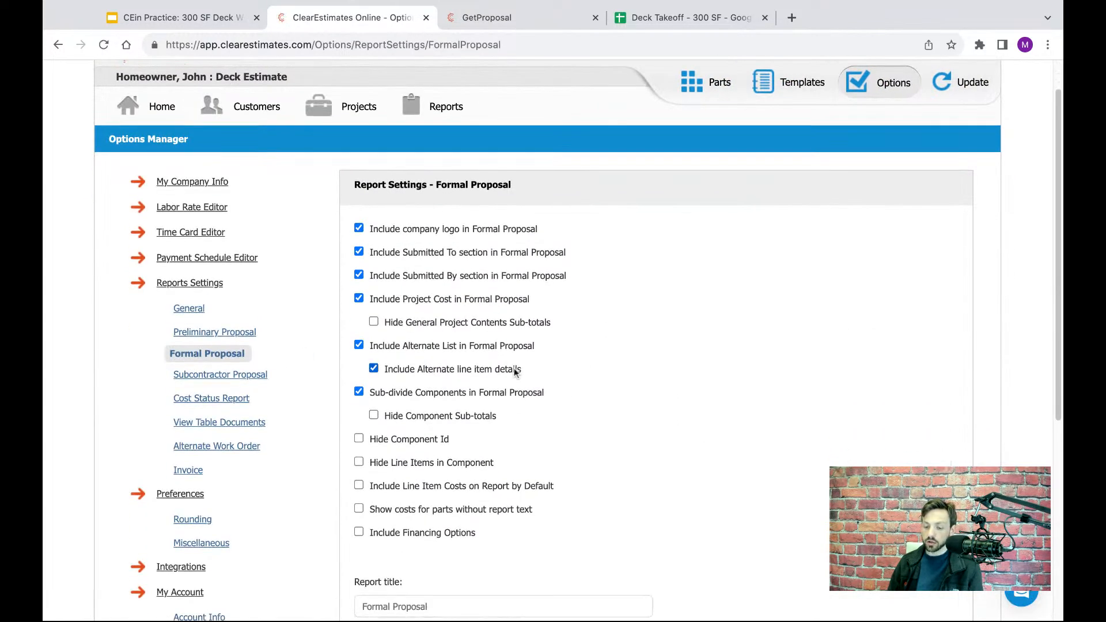
- Save the Formal Proposal report settings with Include Alternate line item details enabled
{"action": "left_click_drag", "start_coordinate": [528, 373], "coordinate": [400, 369]}
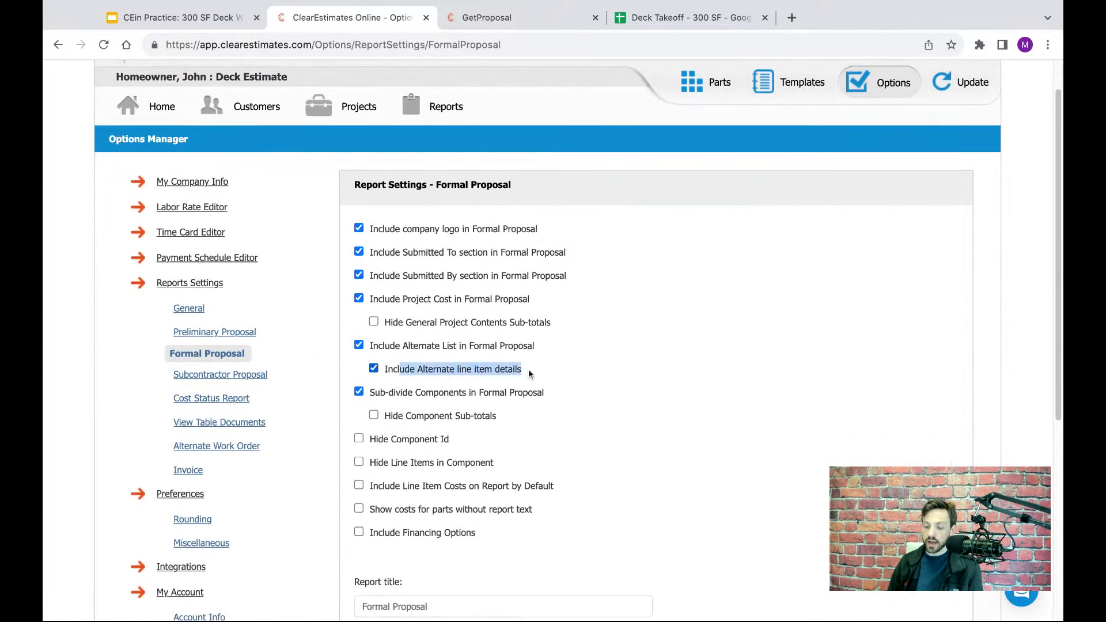
{"action": "left_click", "coordinate": [462, 359]}
{"action": "scroll", "coordinate": [639, 341], "scroll_direction": "down", "scroll_amount": 3}
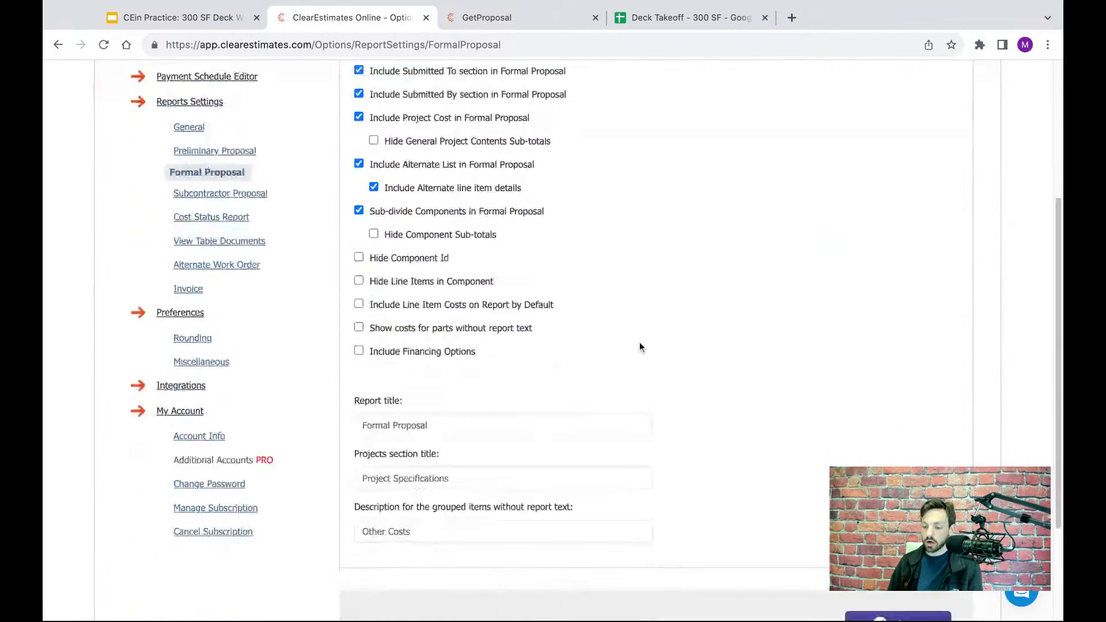
{"action": "scroll", "coordinate": [639, 341], "scroll_direction": "down", "scroll_amount": 3}
{"action": "left_click", "coordinate": [875, 469]}
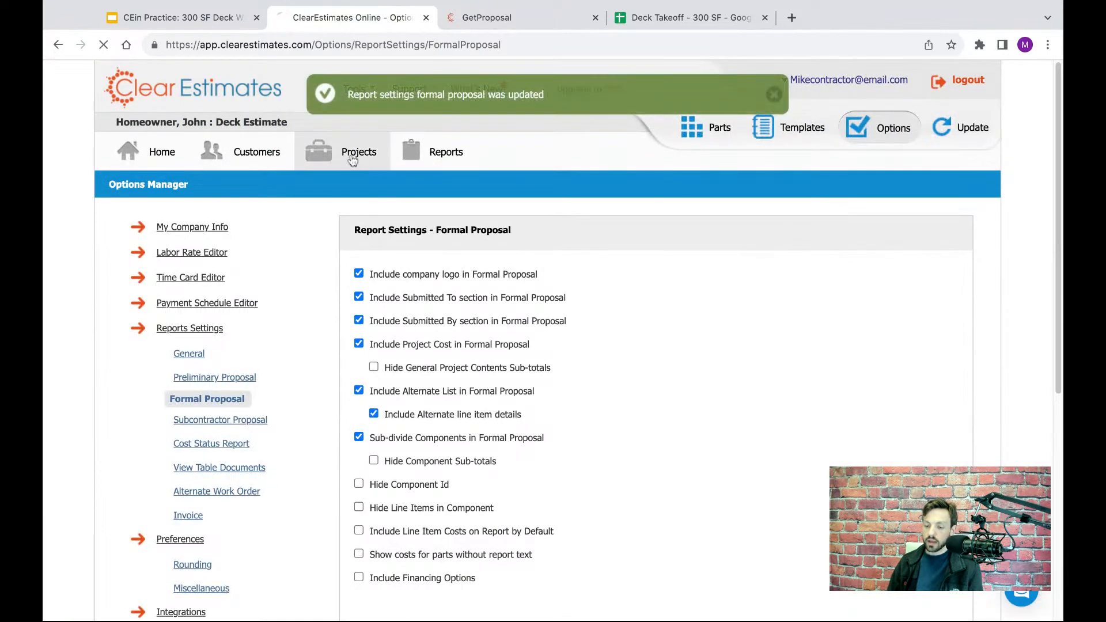
- Return to the Deck Estimate project and generate an updated proposal report as a PDF
{"action": "left_click", "coordinate": [352, 154]}
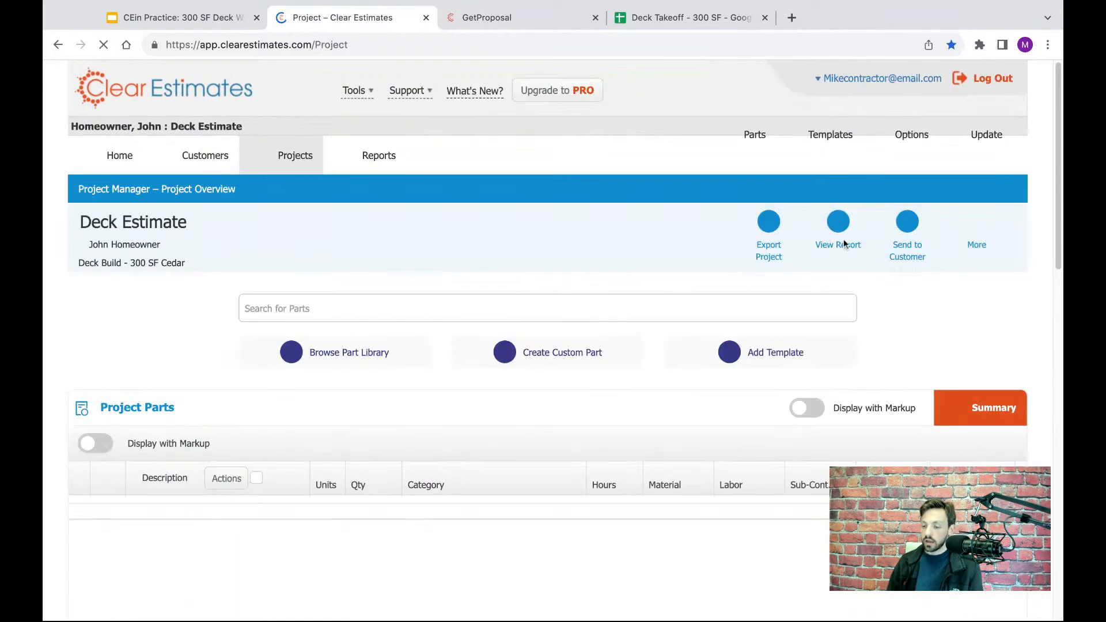
{"action": "left_click", "coordinate": [832, 241]}
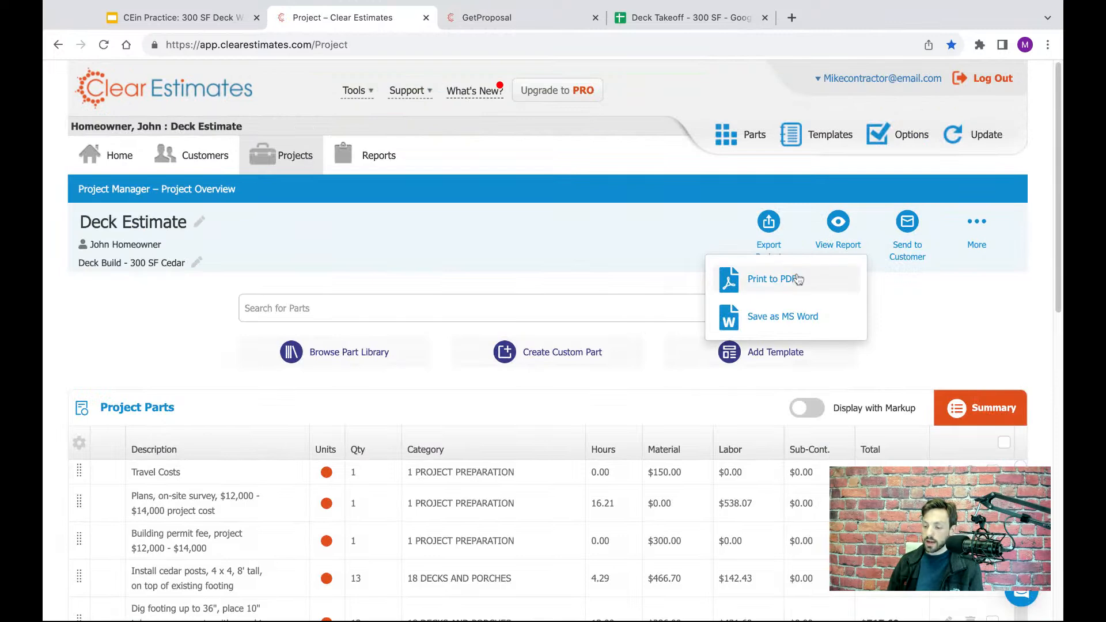
{"action": "left_click", "coordinate": [772, 278]}
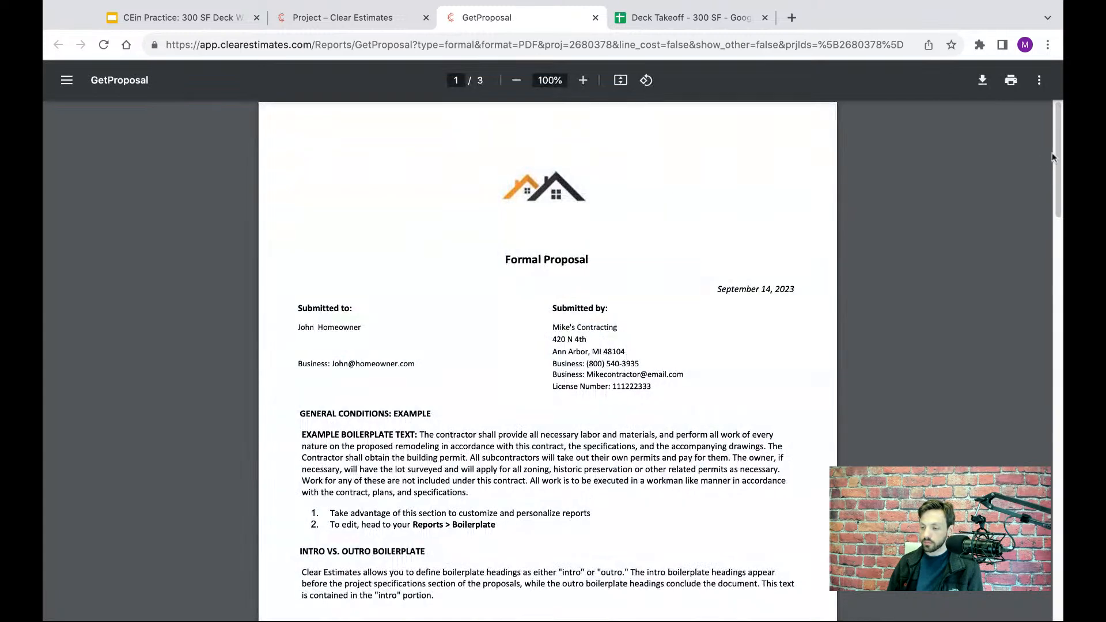
- Examine the Composite Deck alternate's line items in the proposal alongside the cedar deck specifications, and close the report
{"action": "scroll", "coordinate": [1055, 150], "scroll_direction": "down", "scroll_amount": 1}
{"action": "left_click_drag", "start_coordinate": [1055, 150], "coordinate": [1057, 409]}
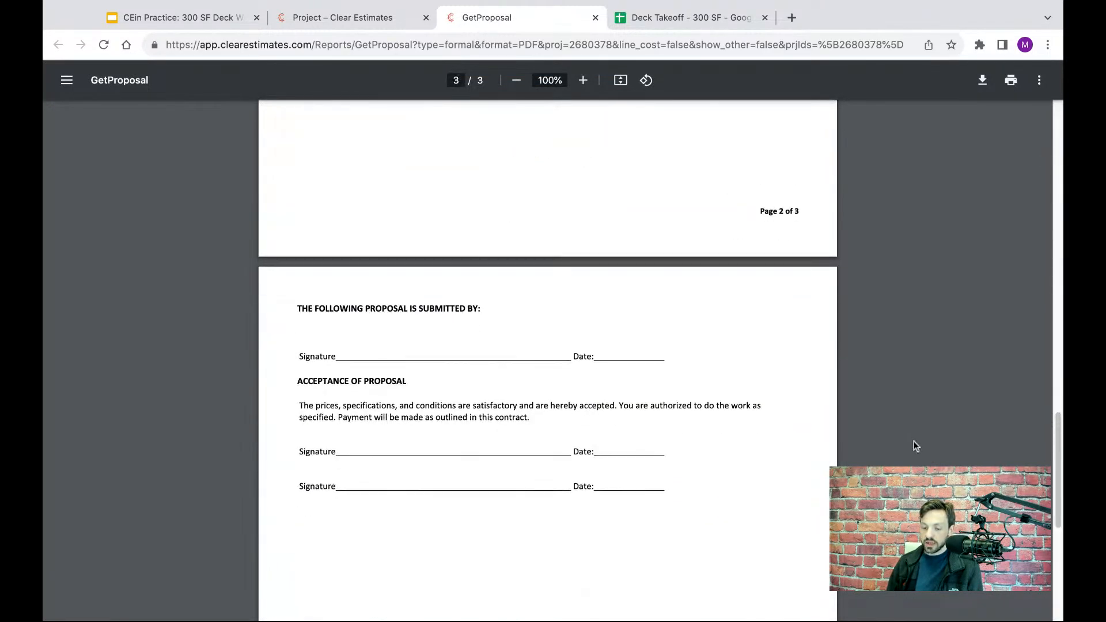
{"action": "scroll", "coordinate": [913, 441], "scroll_direction": "up", "scroll_amount": 4}
{"action": "scroll", "coordinate": [914, 441], "scroll_direction": "up", "scroll_amount": 4}
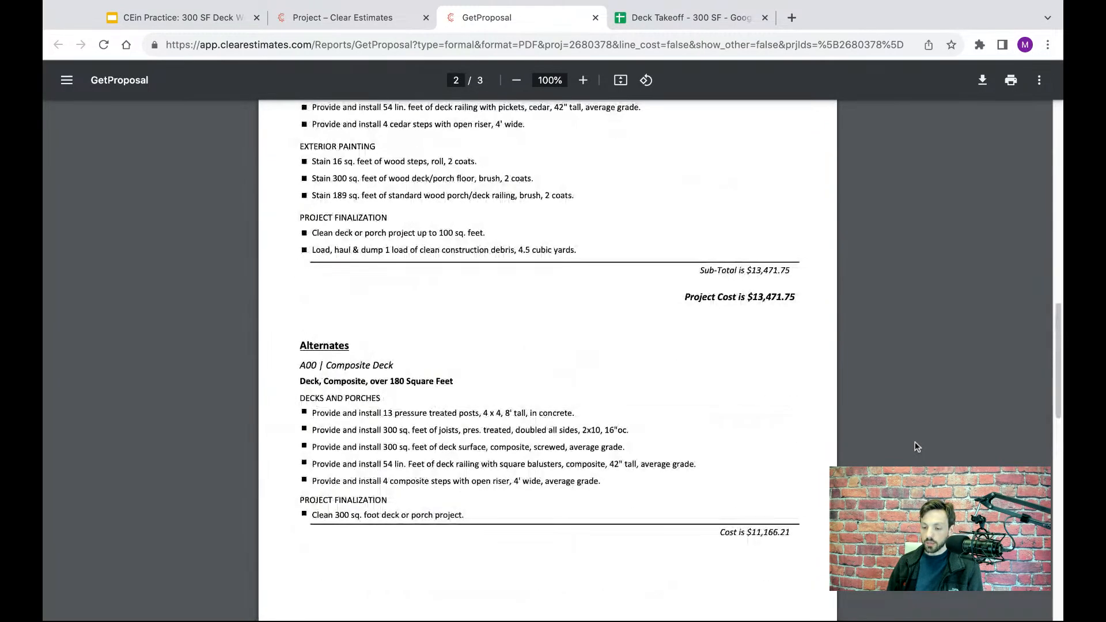
{"action": "left_click_drag", "start_coordinate": [311, 384], "coordinate": [456, 517]}
{"action": "left_click", "coordinate": [508, 516]}
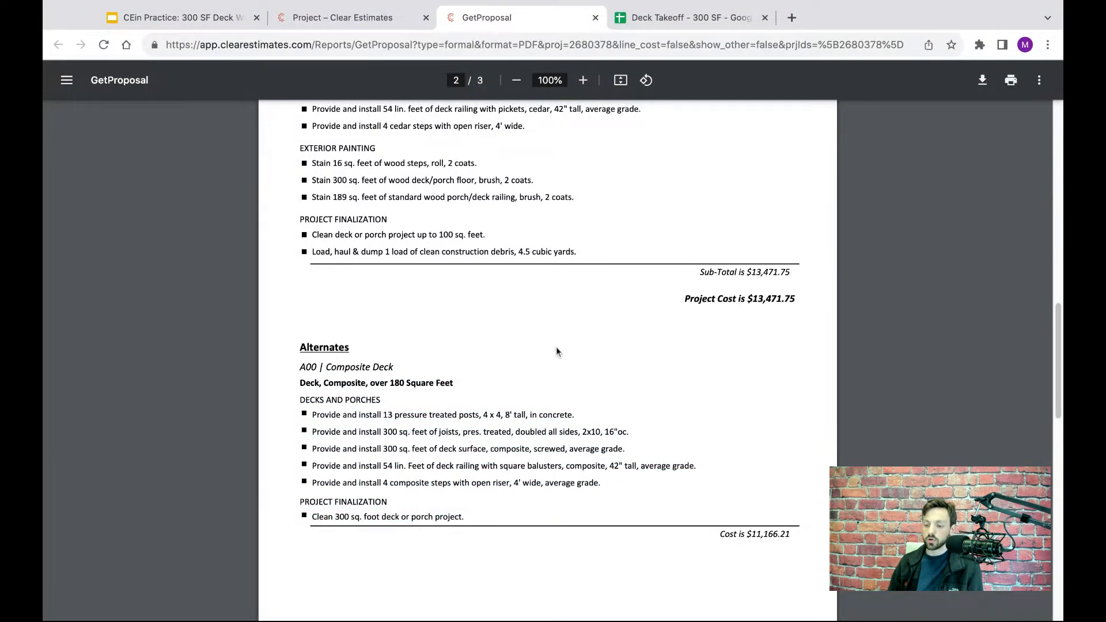
{"action": "scroll", "coordinate": [558, 354], "scroll_direction": "up", "scroll_amount": 1}
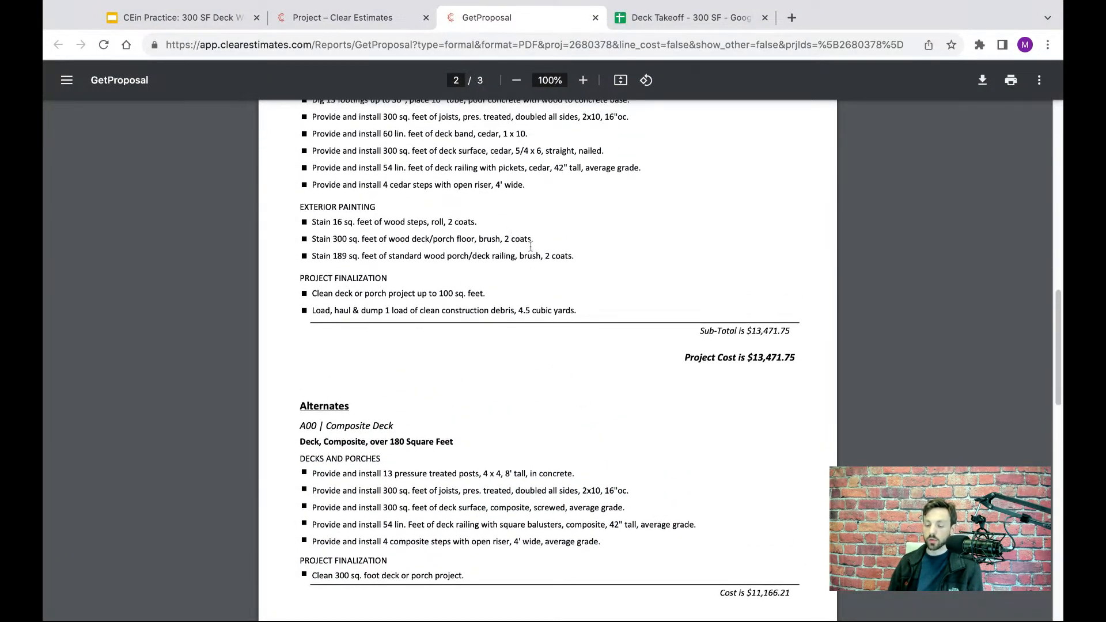
{"action": "scroll", "coordinate": [558, 282], "scroll_direction": "up", "scroll_amount": 1}
{"action": "scroll", "coordinate": [558, 269], "scroll_direction": "up", "scroll_amount": 3}
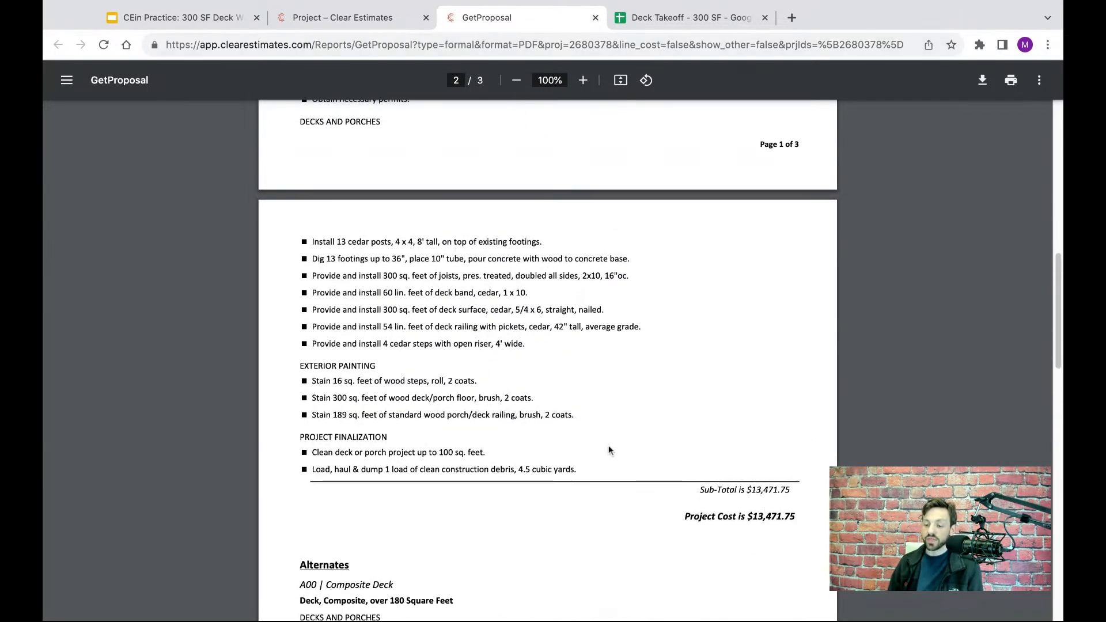
{"action": "left_click", "coordinate": [595, 17]}
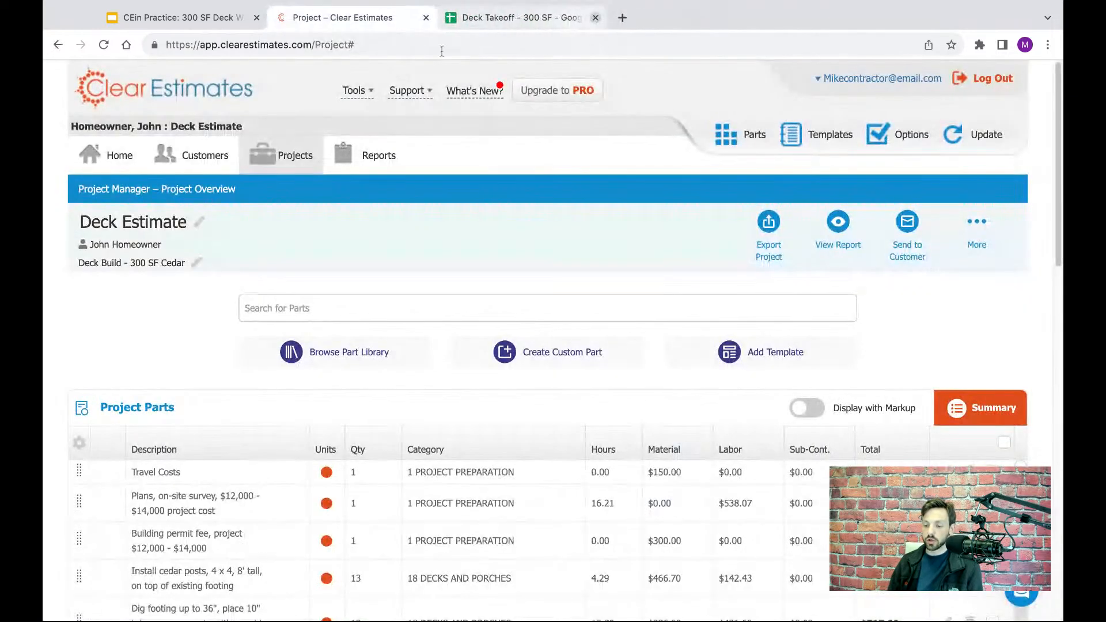
- Open the Formal report options and try including line item costs on the report
{"action": "left_click", "coordinate": [366, 159]}
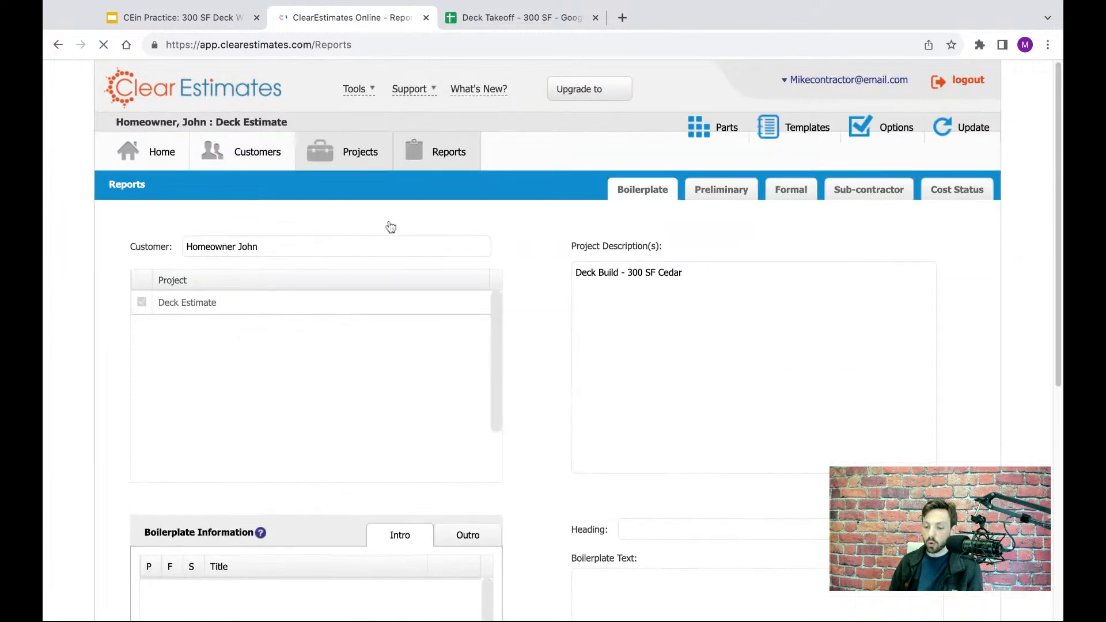
{"action": "left_click", "coordinate": [791, 190]}
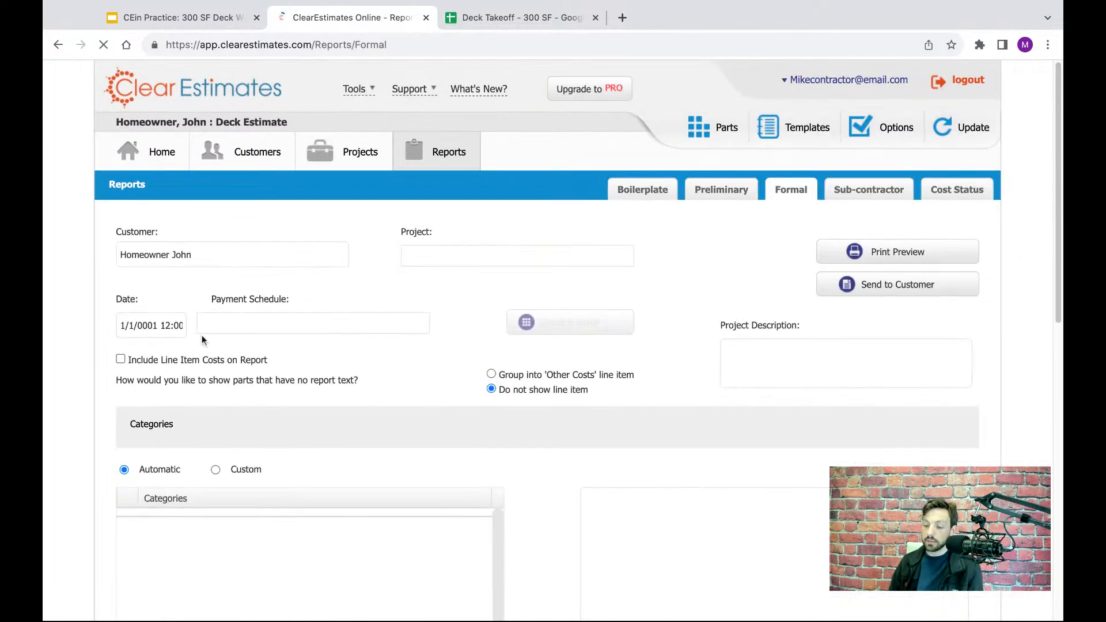
{"action": "left_click_drag", "start_coordinate": [281, 363], "coordinate": [136, 357]}
{"action": "left_click", "coordinate": [120, 355]}
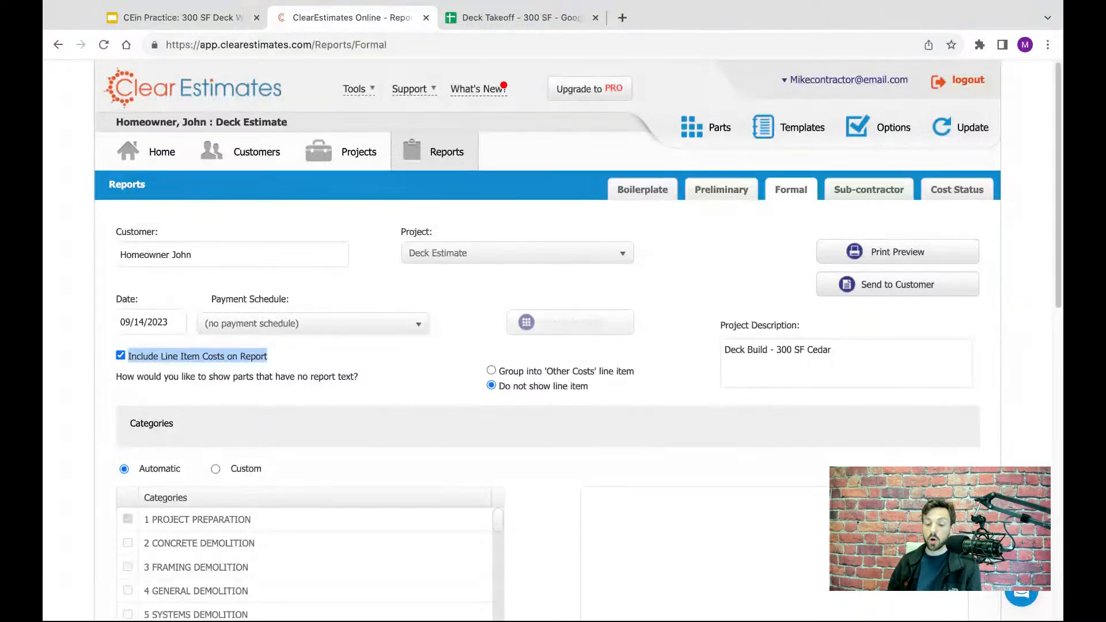
{"action": "key", "text": "space"}
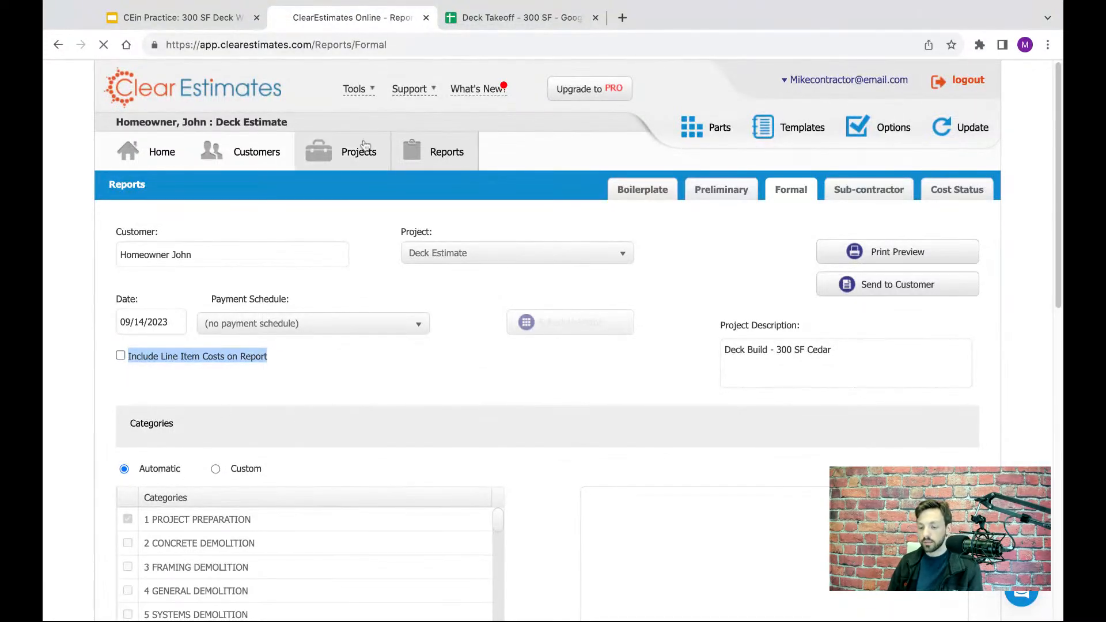
- Return to the Deck Estimate project and set its markup to 60% for material and 40% for labor
{"action": "left_click", "coordinate": [365, 144]}
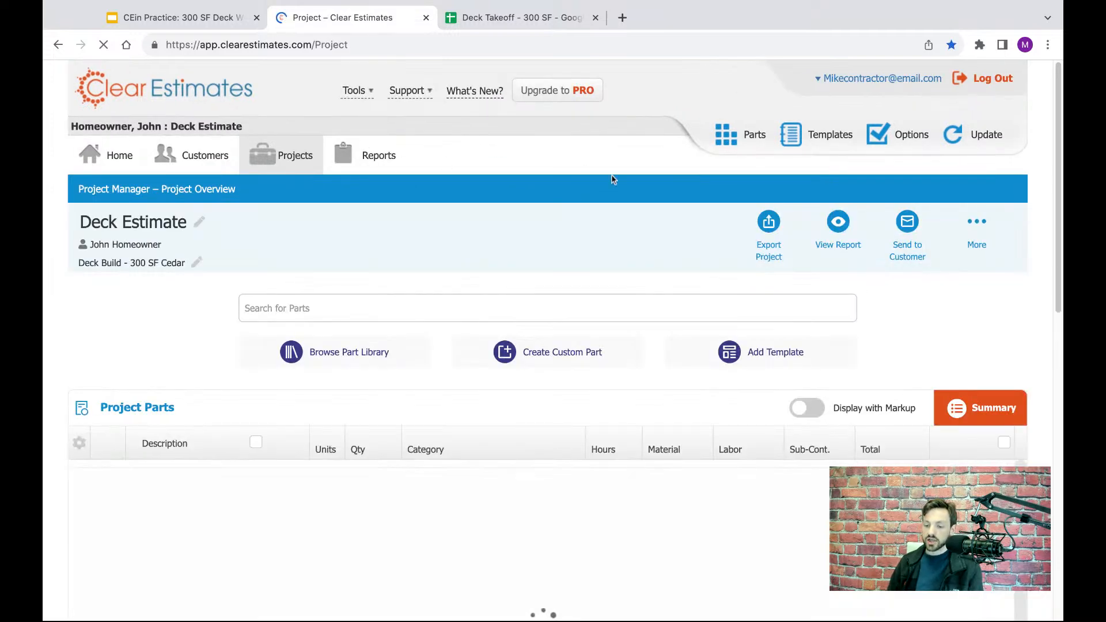
{"action": "scroll", "coordinate": [611, 180], "scroll_direction": "down", "scroll_amount": 1}
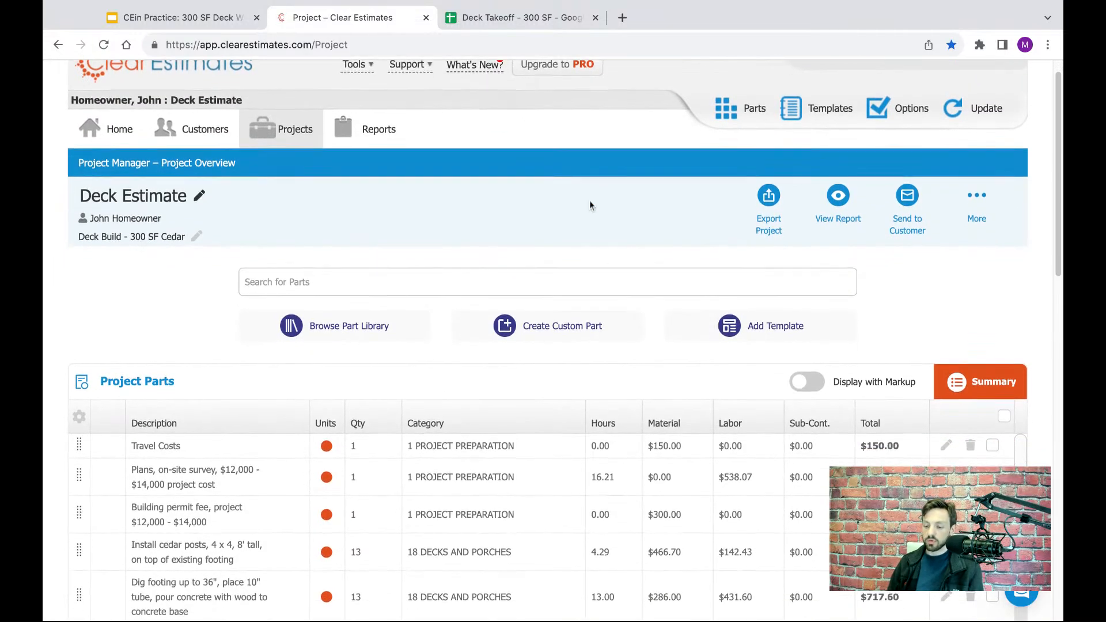
{"action": "scroll", "coordinate": [589, 205], "scroll_direction": "down", "scroll_amount": 2}
{"action": "scroll", "coordinate": [1055, 169], "scroll_direction": "down", "scroll_amount": 4}
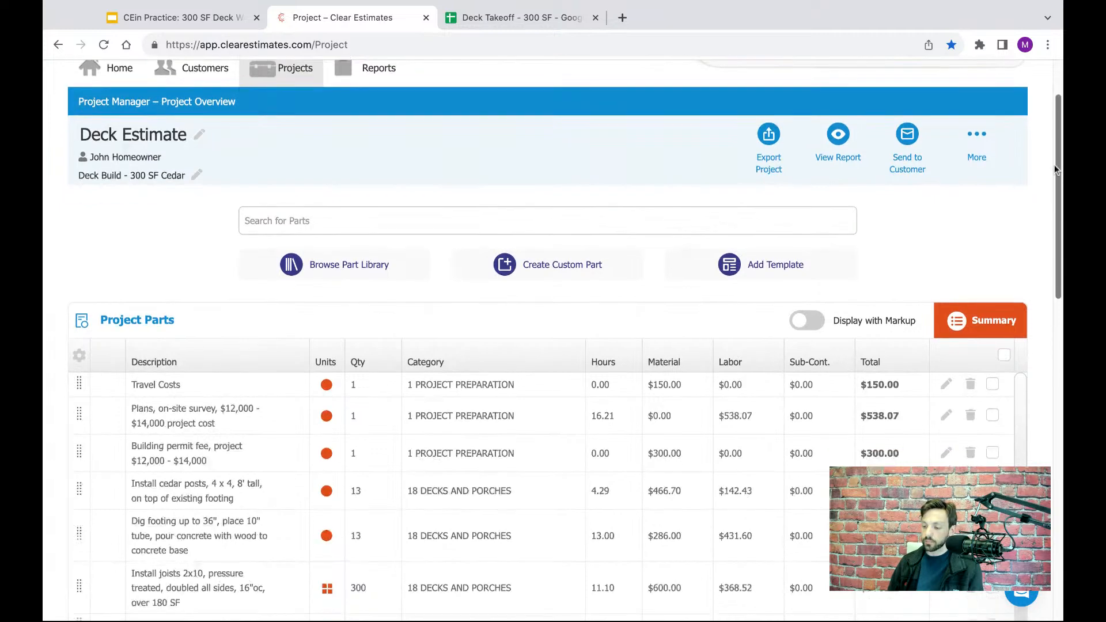
{"action": "scroll", "coordinate": [1055, 169], "scroll_direction": "down", "scroll_amount": 4}
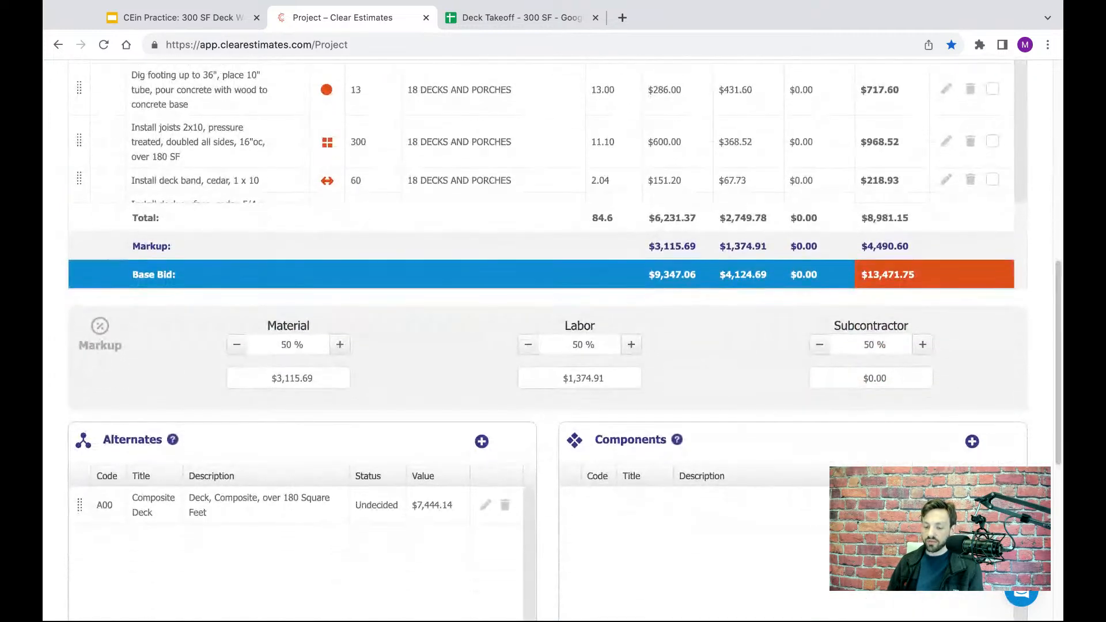
{"action": "left_click", "coordinate": [303, 347]}
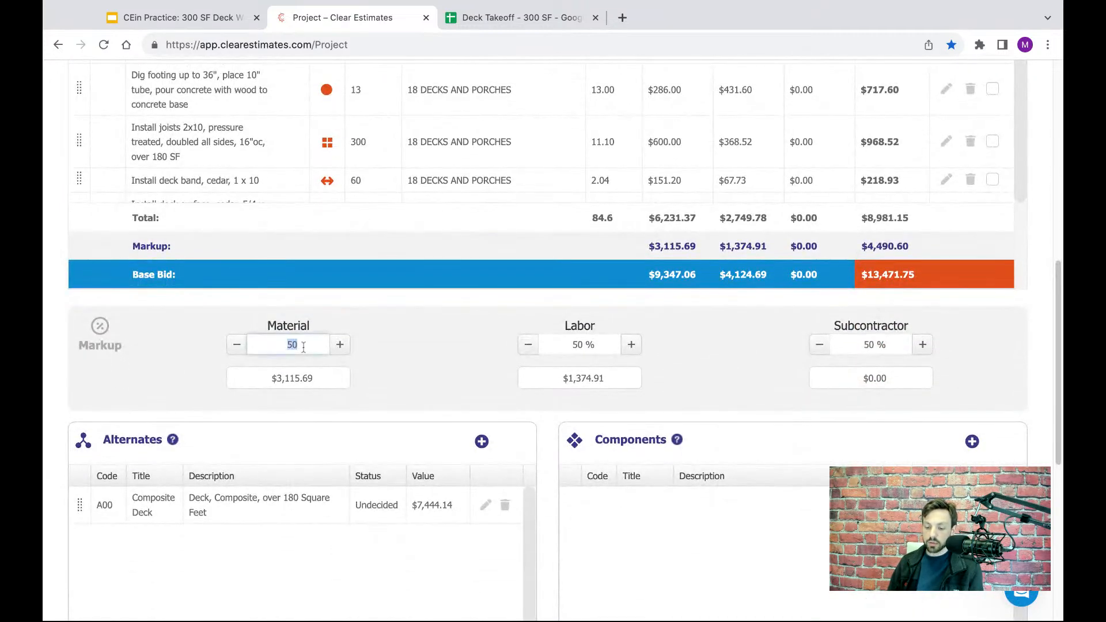
{"action": "type", "text": "60"}
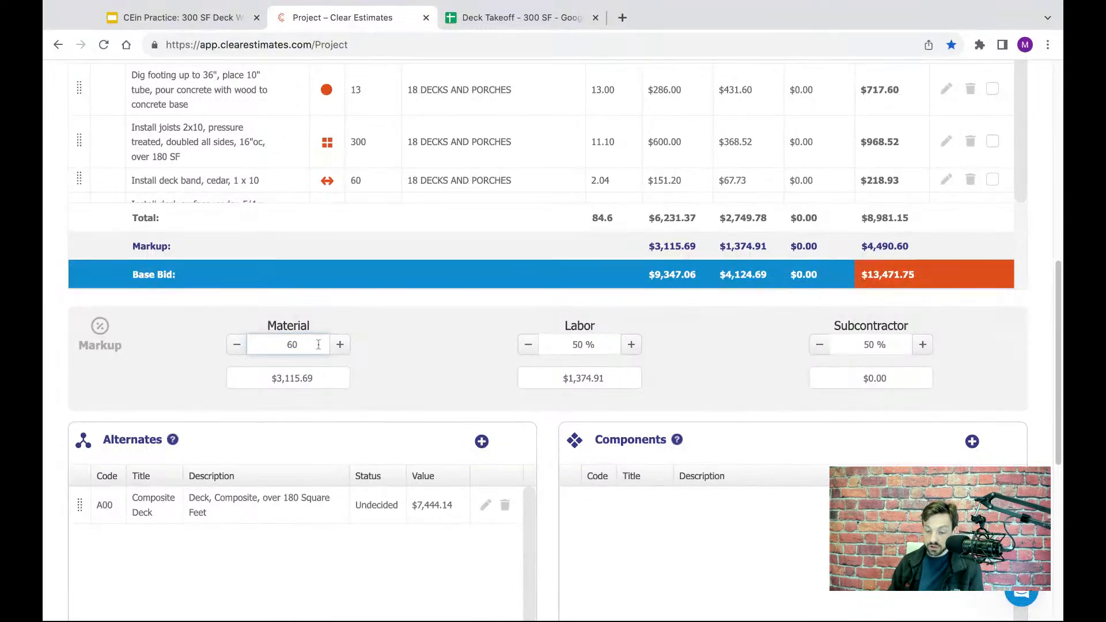
{"action": "key", "text": "Return"}
{"action": "left_click", "coordinate": [584, 344]}
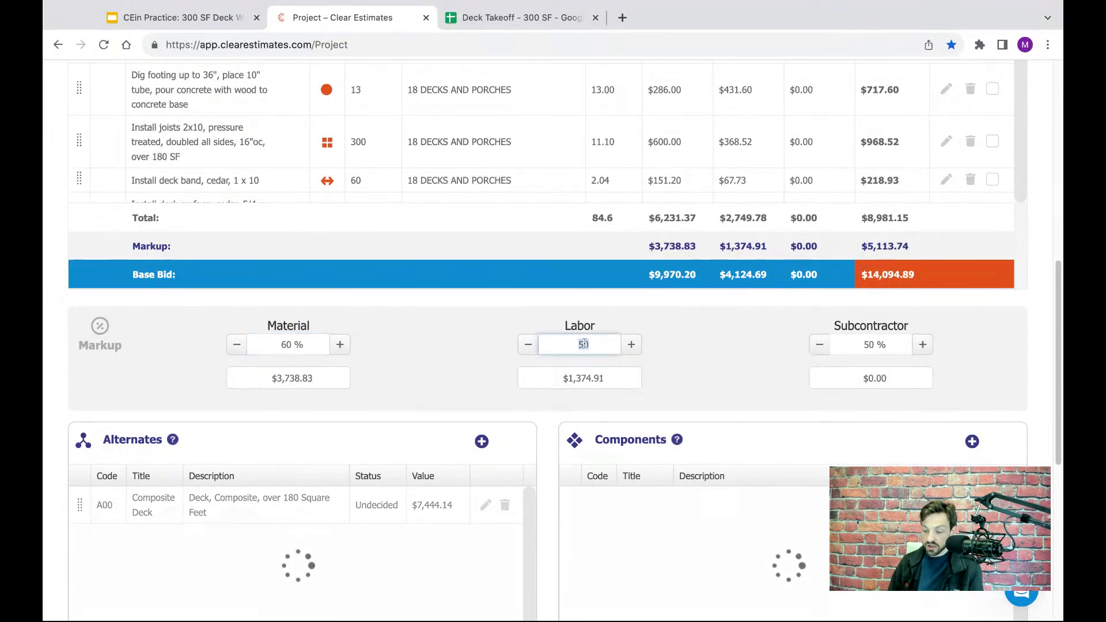
{"action": "type", "text": "40"}
{"action": "key", "text": "Return"}
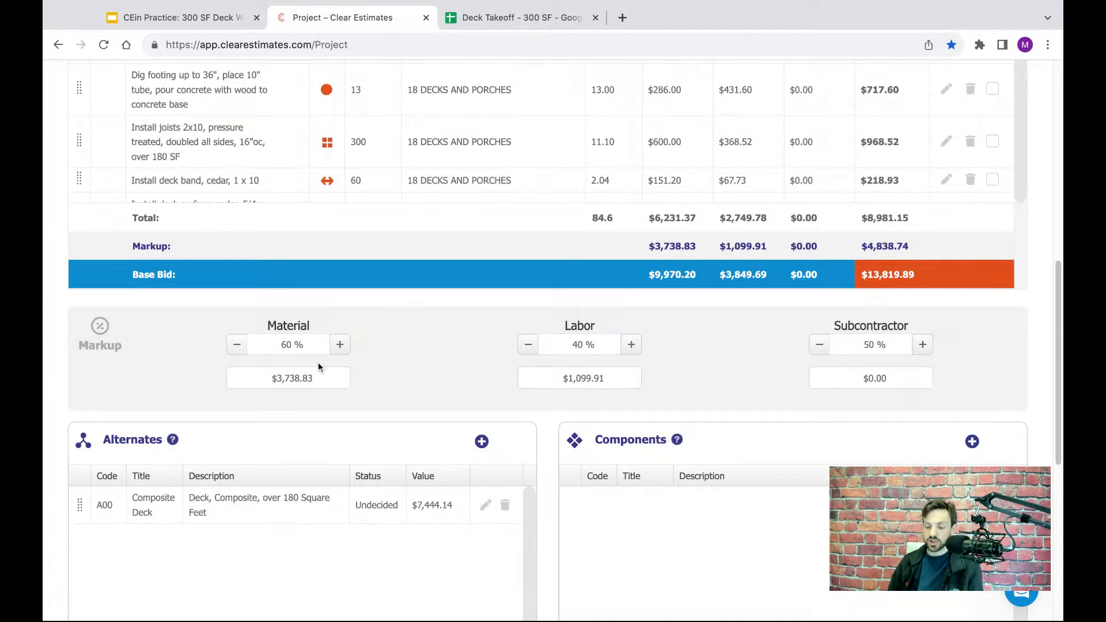
- Start a new miscellaneous line item for the project with the description "Sales Tax - 6%"
{"action": "scroll", "coordinate": [745, 362], "scroll_direction": "up", "scroll_amount": 1}
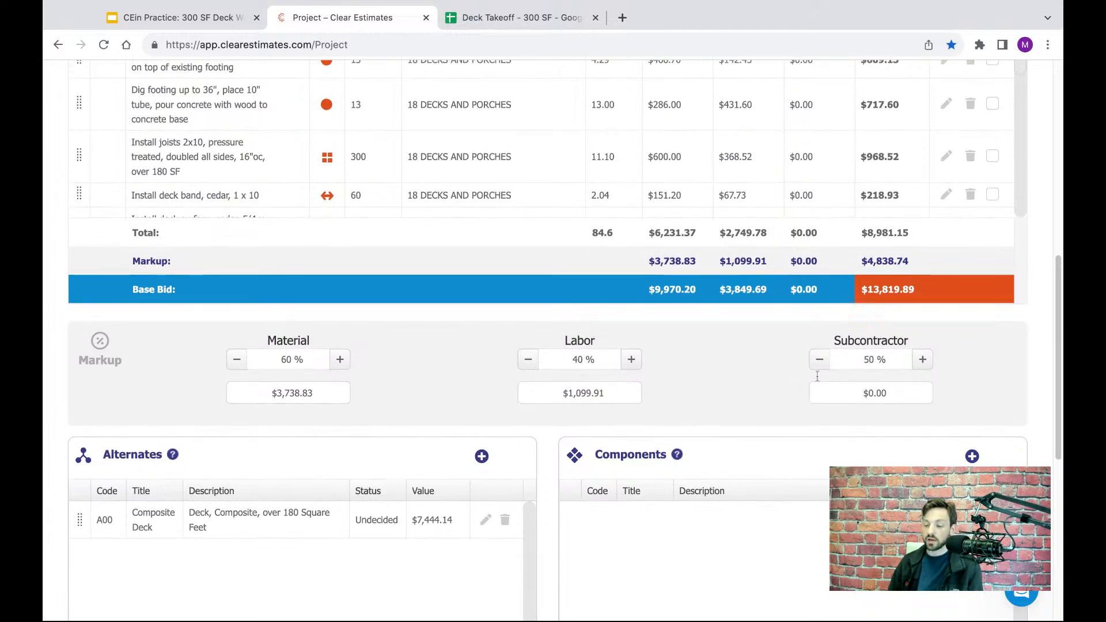
{"action": "scroll", "coordinate": [743, 354], "scroll_direction": "down", "scroll_amount": 1}
{"action": "scroll", "coordinate": [742, 355], "scroll_direction": "down", "scroll_amount": 7}
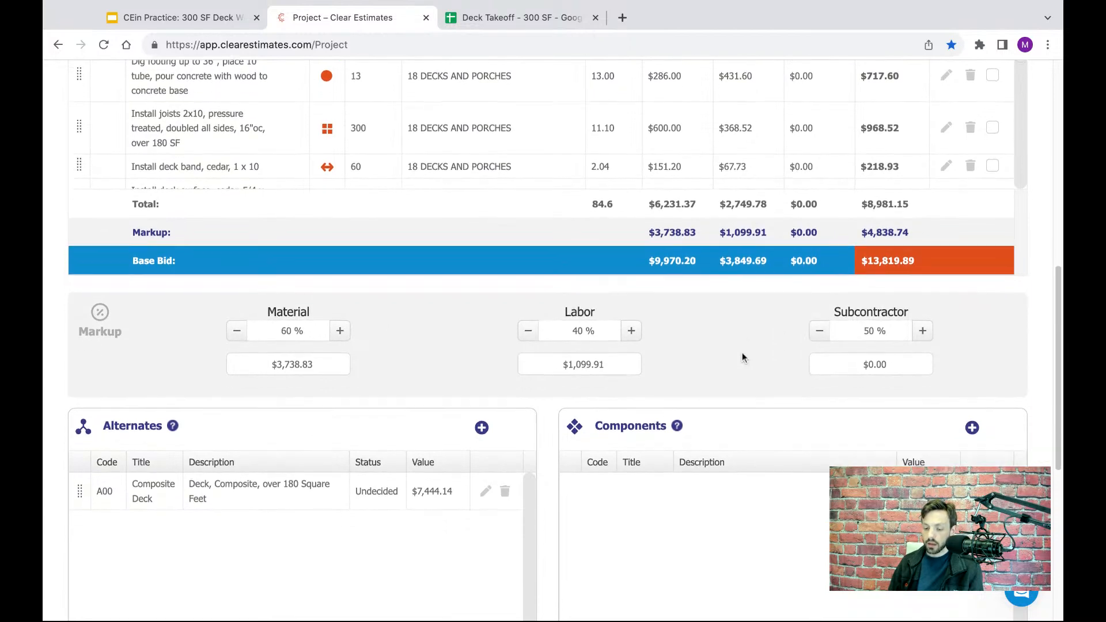
{"action": "scroll", "coordinate": [733, 311], "scroll_direction": "down", "scroll_amount": 1}
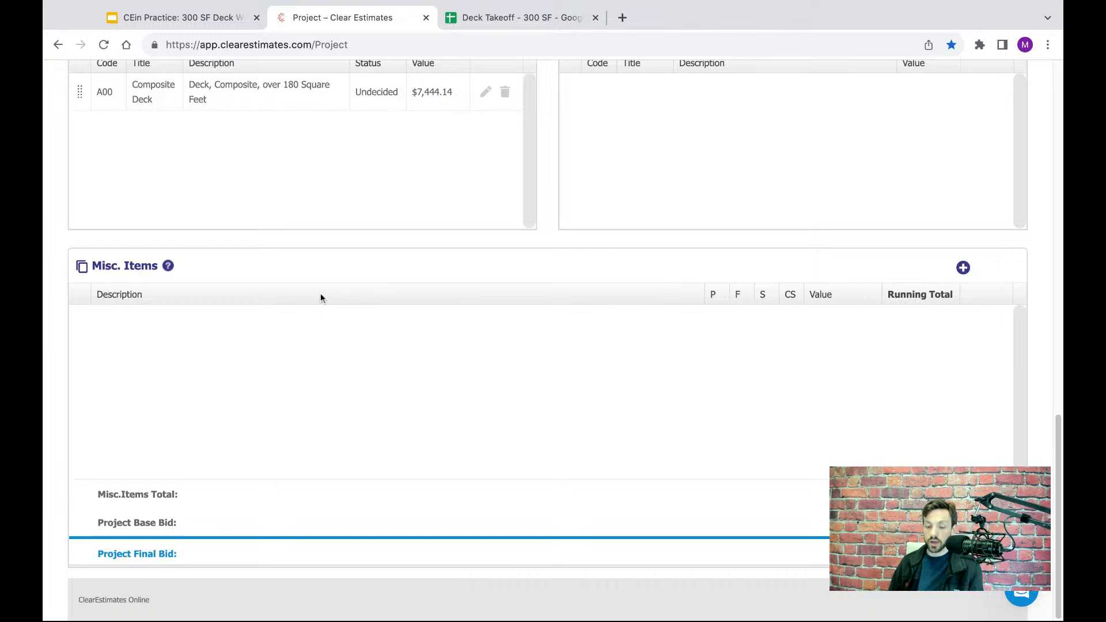
{"action": "left_click_drag", "start_coordinate": [154, 267], "coordinate": [91, 266]}
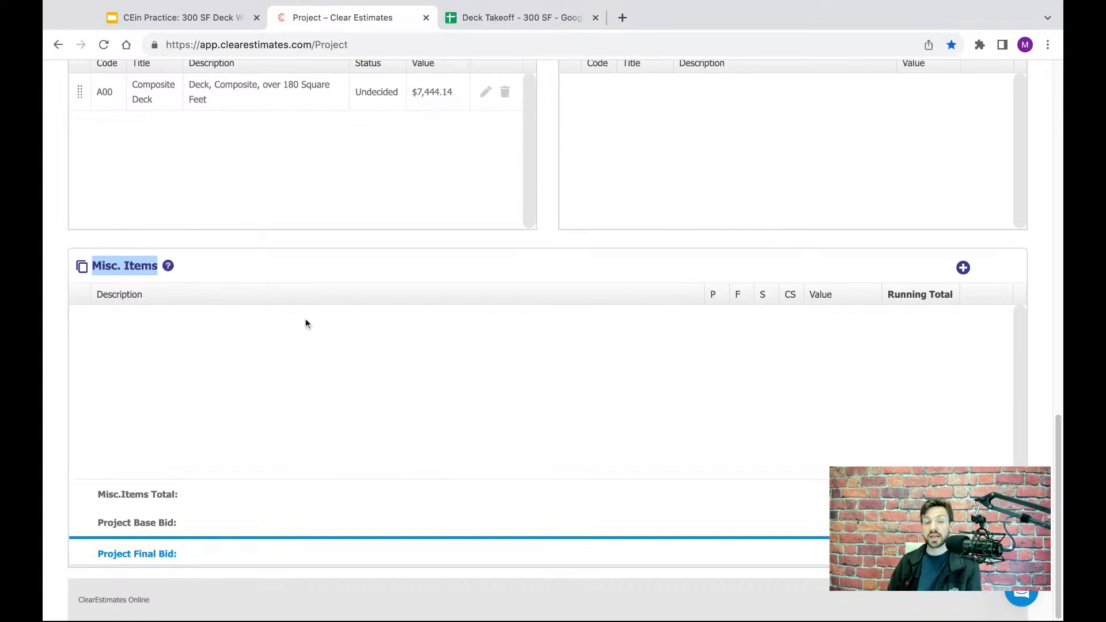
{"action": "left_click", "coordinate": [530, 318]}
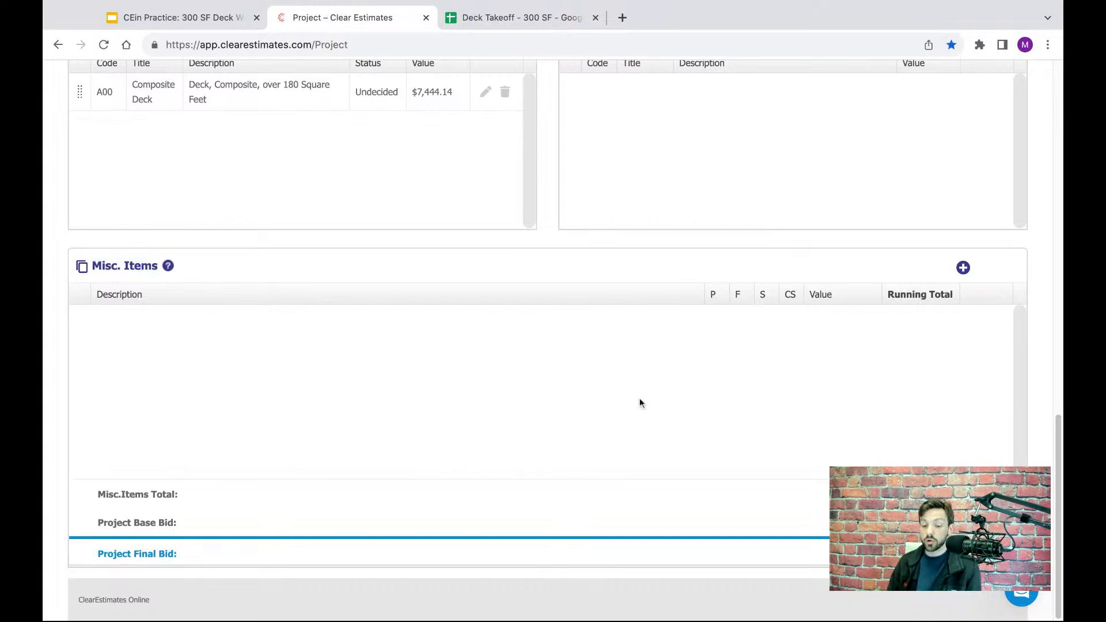
{"action": "left_click", "coordinate": [963, 268]}
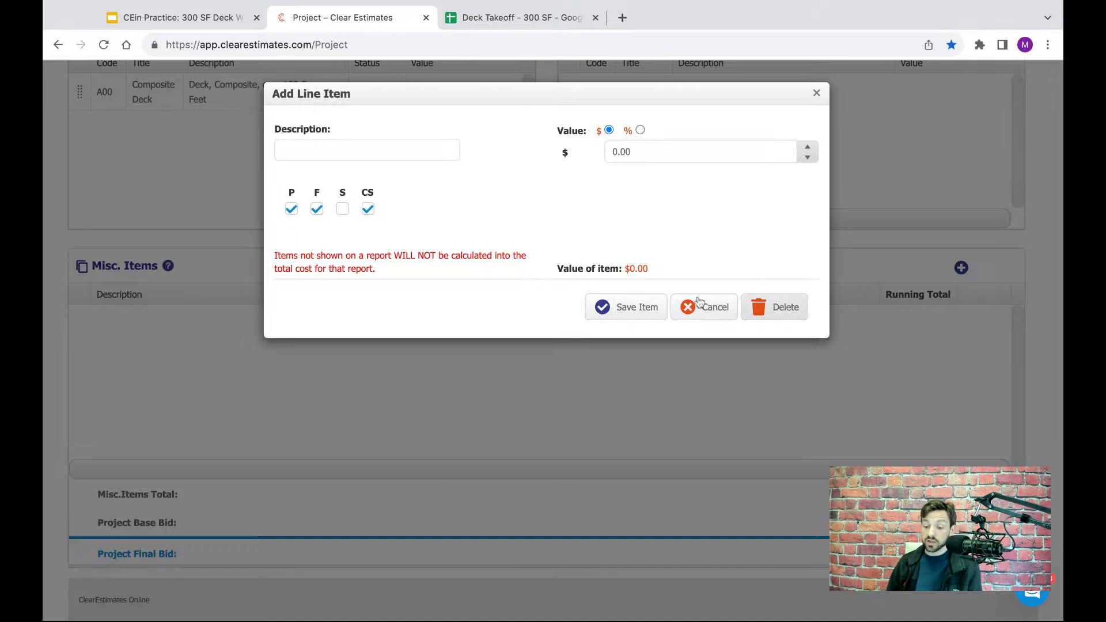
{"action": "left_click", "coordinate": [330, 149]}
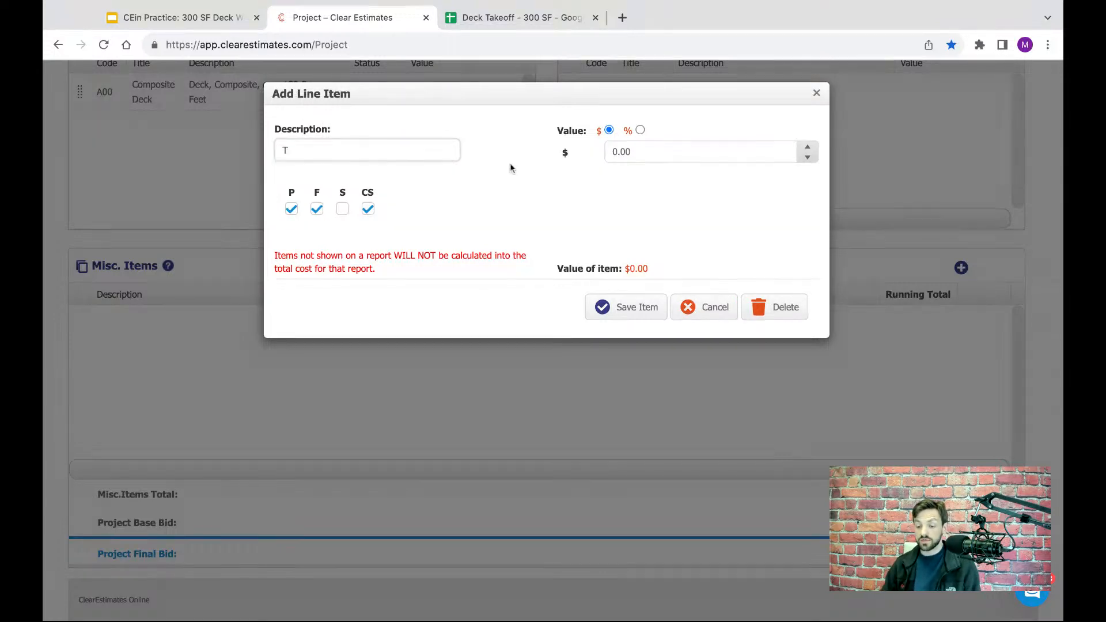
{"action": "key", "text": "BackSpace"}
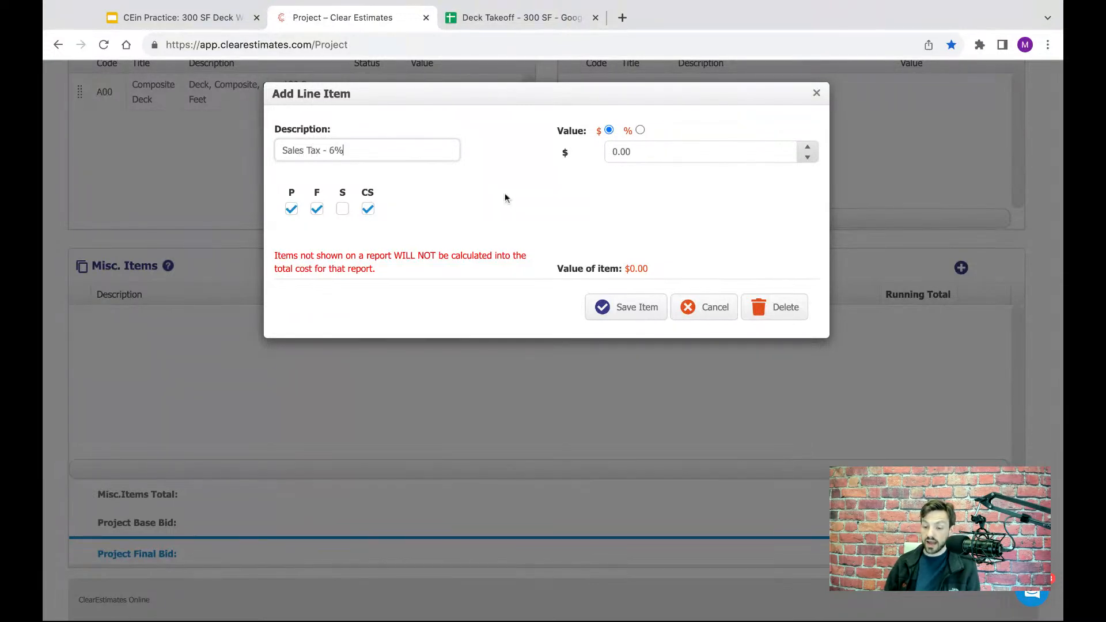
{"action": "left_click", "coordinate": [503, 178]}
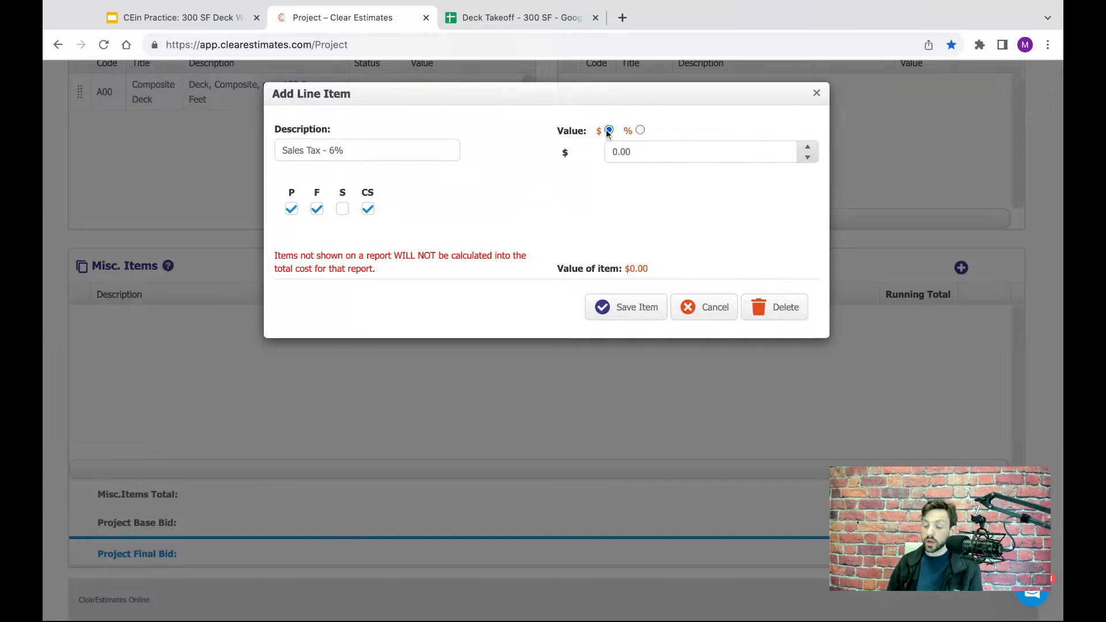
- Make the sales tax item's value percentage-based and set it to 6%
{"action": "left_click", "coordinate": [640, 131]}
{"action": "left_click", "coordinate": [638, 152]}
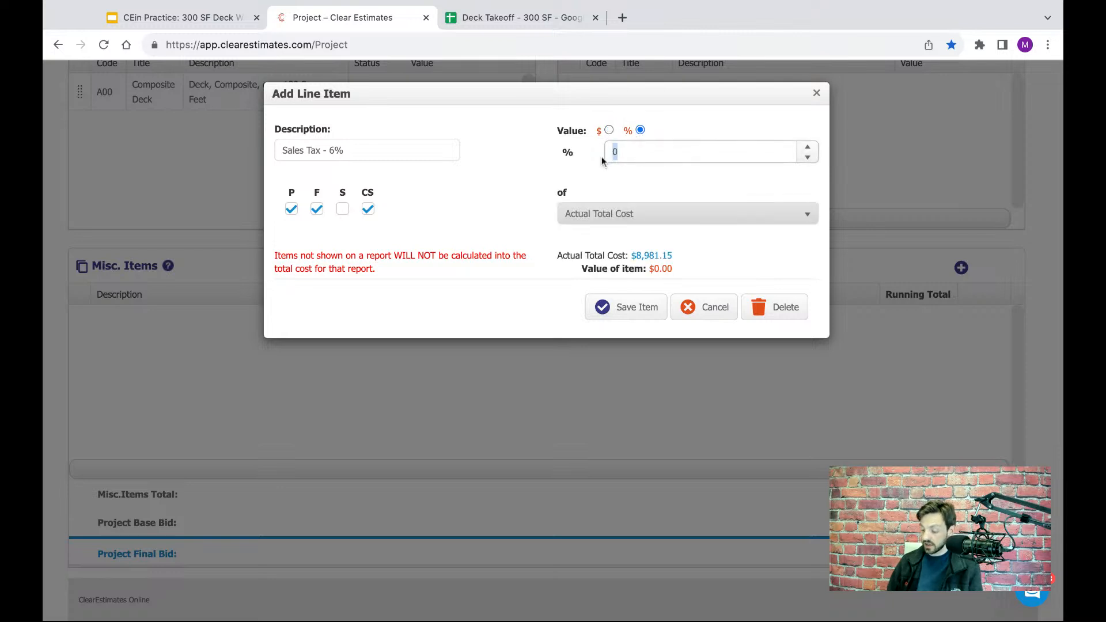
{"action": "type", "text": "6"}
{"action": "left_click", "coordinate": [521, 168]}
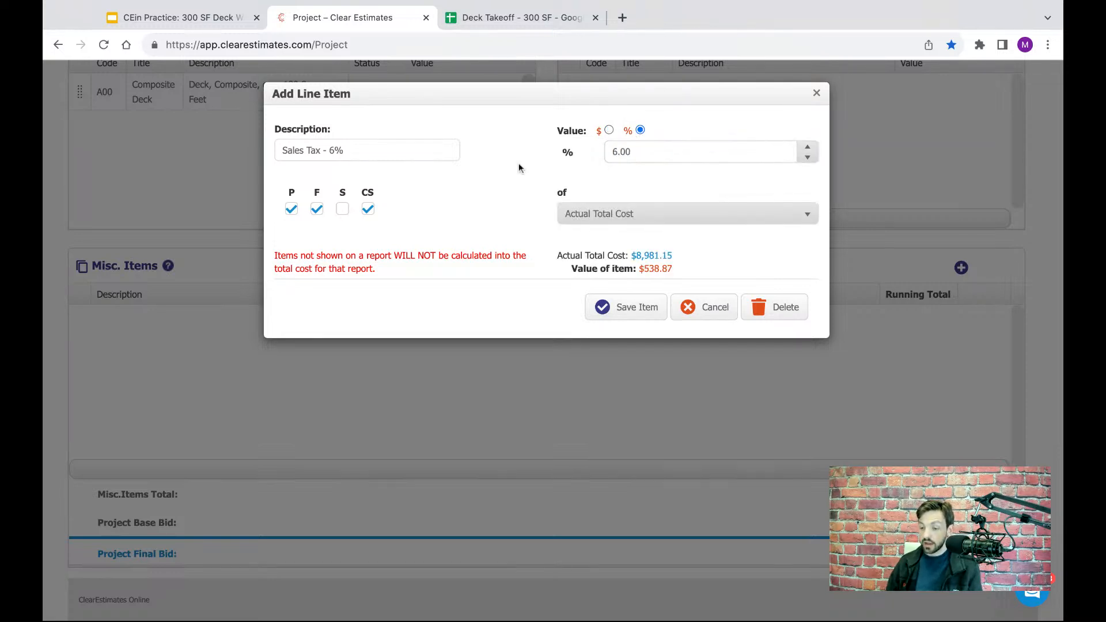
- Calculate the sales tax percentage from the Actual Total Cost, save the item and close the line item dialog
{"action": "left_click", "coordinate": [639, 215]}
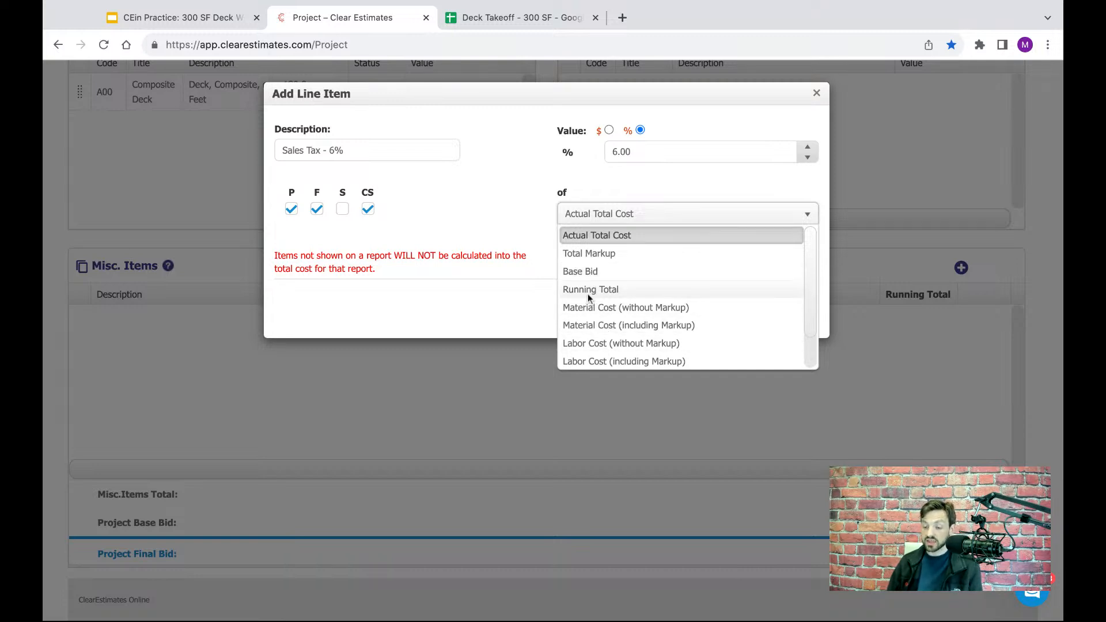
{"action": "left_click", "coordinate": [589, 237]}
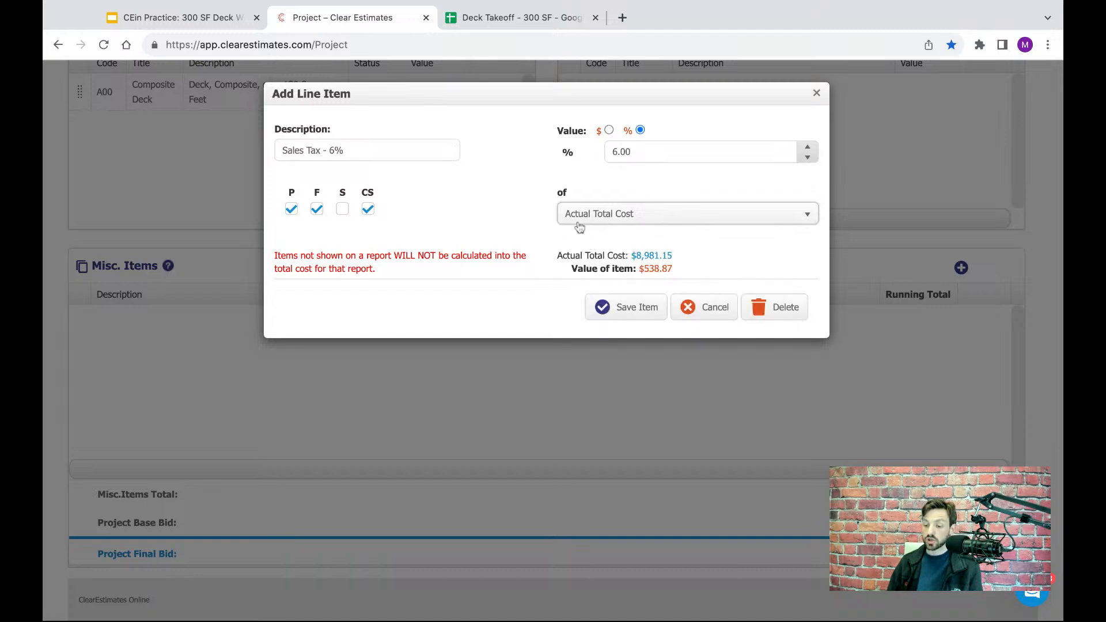
{"action": "left_click_drag", "start_coordinate": [679, 278], "coordinate": [626, 256]}
{"action": "left_click", "coordinate": [692, 266]}
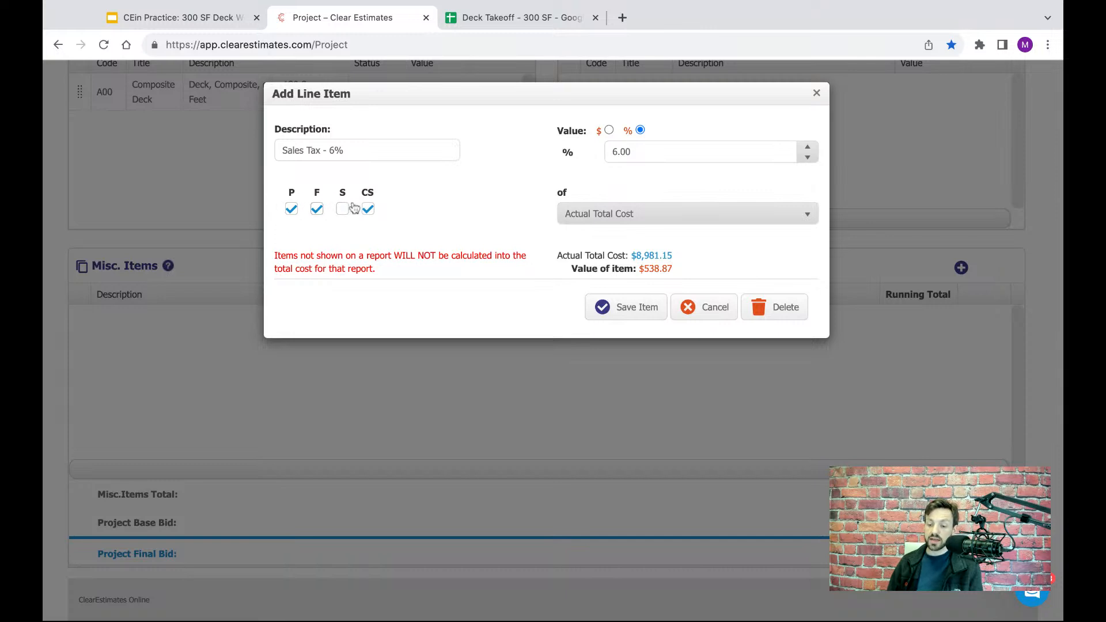
{"action": "double_click", "coordinate": [317, 194]}
{"action": "double_click", "coordinate": [348, 194]}
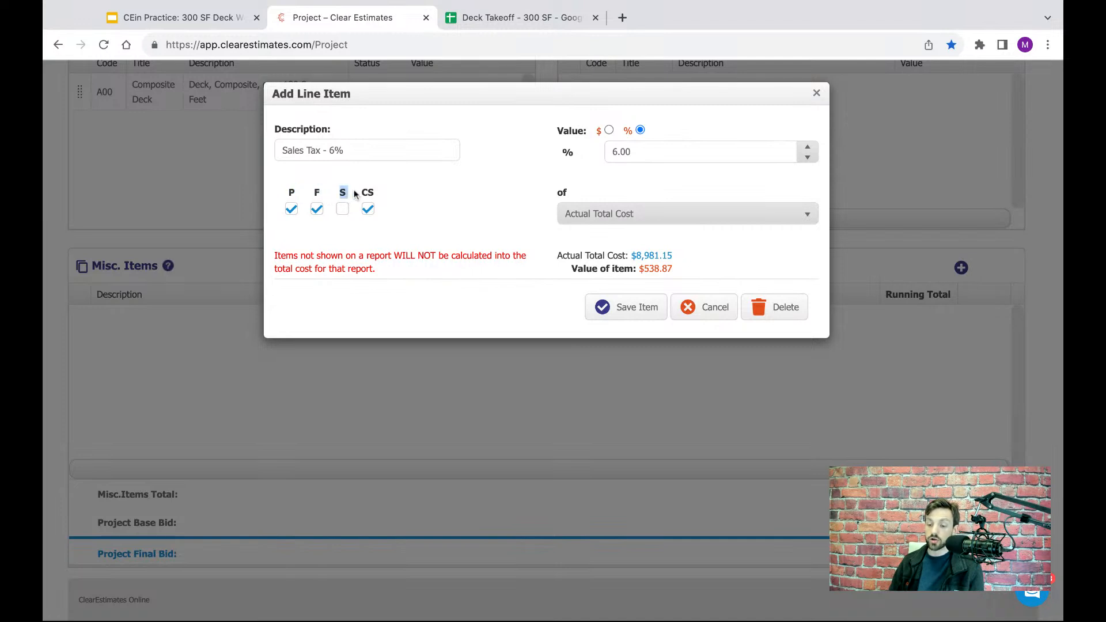
{"action": "double_click", "coordinate": [378, 194]}
{"action": "left_click", "coordinate": [377, 196]}
{"action": "left_click", "coordinate": [637, 311]}
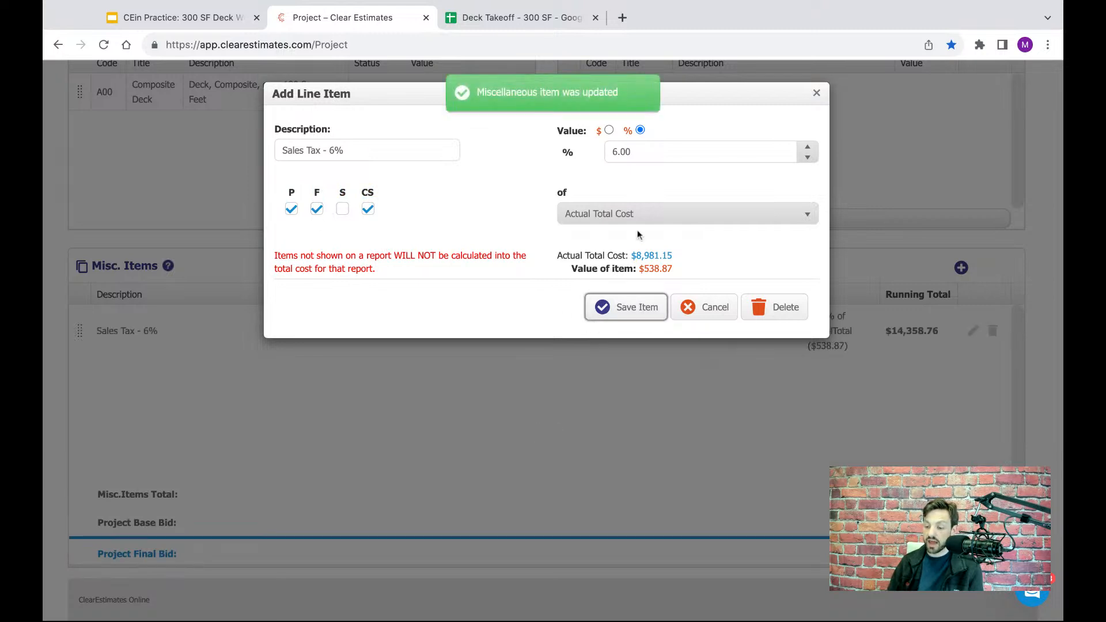
{"action": "left_click", "coordinate": [816, 93]}
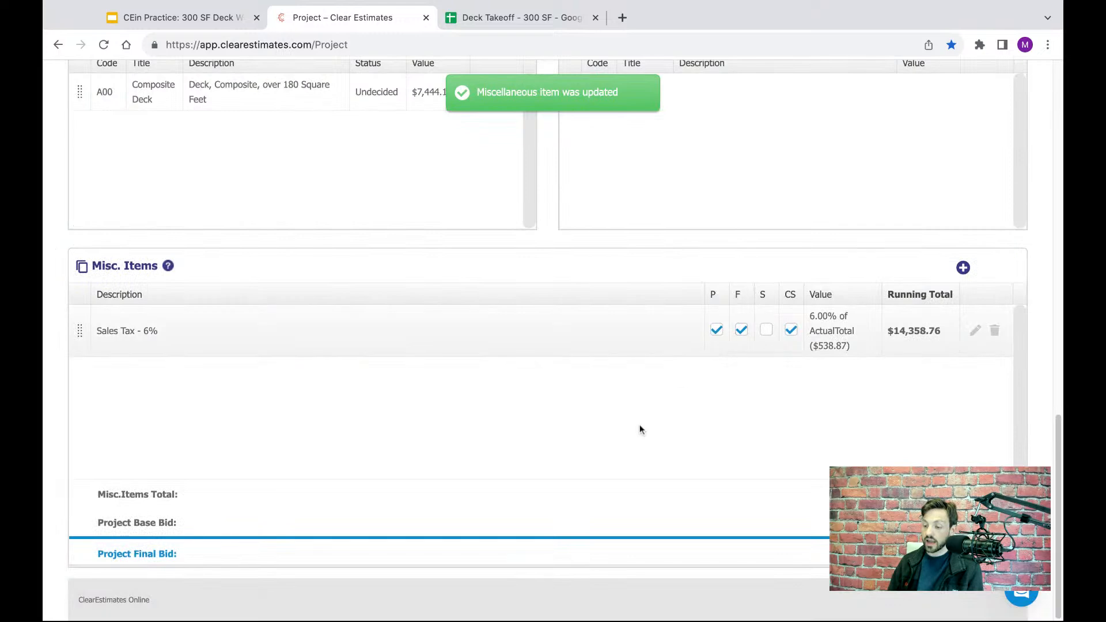
- Open the Deck Estimate's reports and go to the intro boilerplate information
{"action": "scroll", "coordinate": [712, 423], "scroll_direction": "up", "scroll_amount": 1}
{"action": "scroll", "coordinate": [707, 429], "scroll_direction": "up", "scroll_amount": 15}
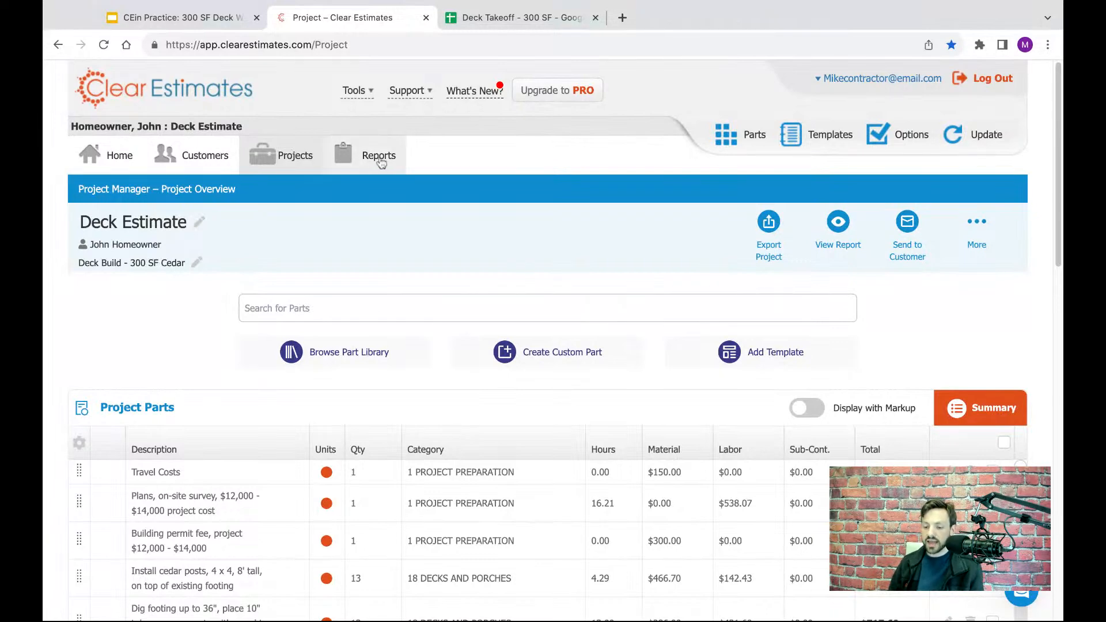
{"action": "left_click", "coordinate": [358, 159]}
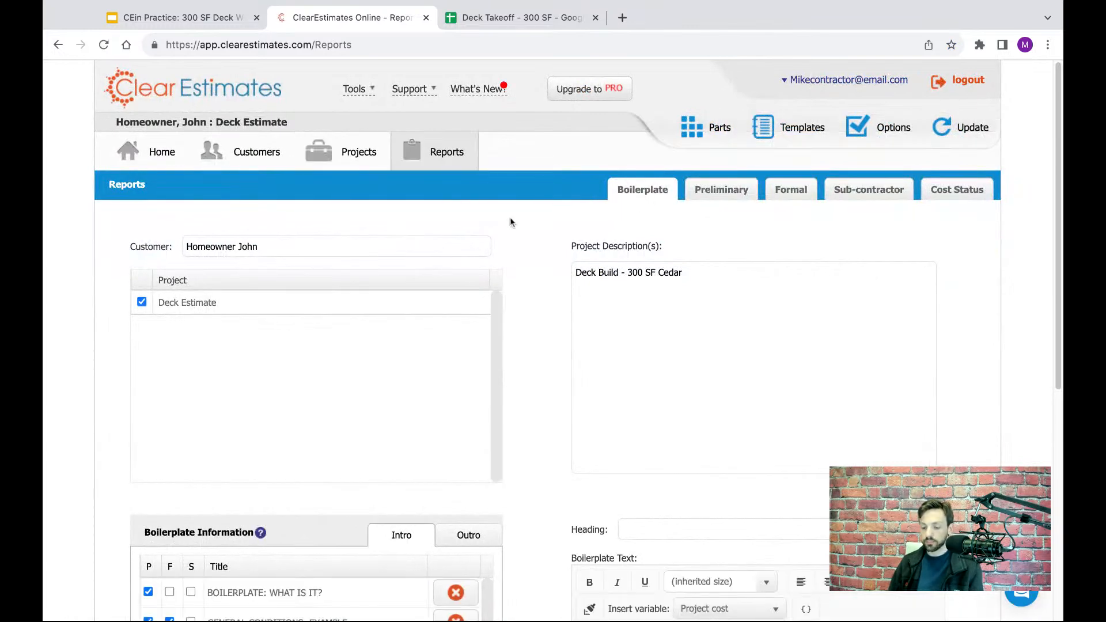
{"action": "scroll", "coordinate": [510, 222], "scroll_direction": "down", "scroll_amount": 1}
{"action": "scroll", "coordinate": [510, 223], "scroll_direction": "down", "scroll_amount": 7}
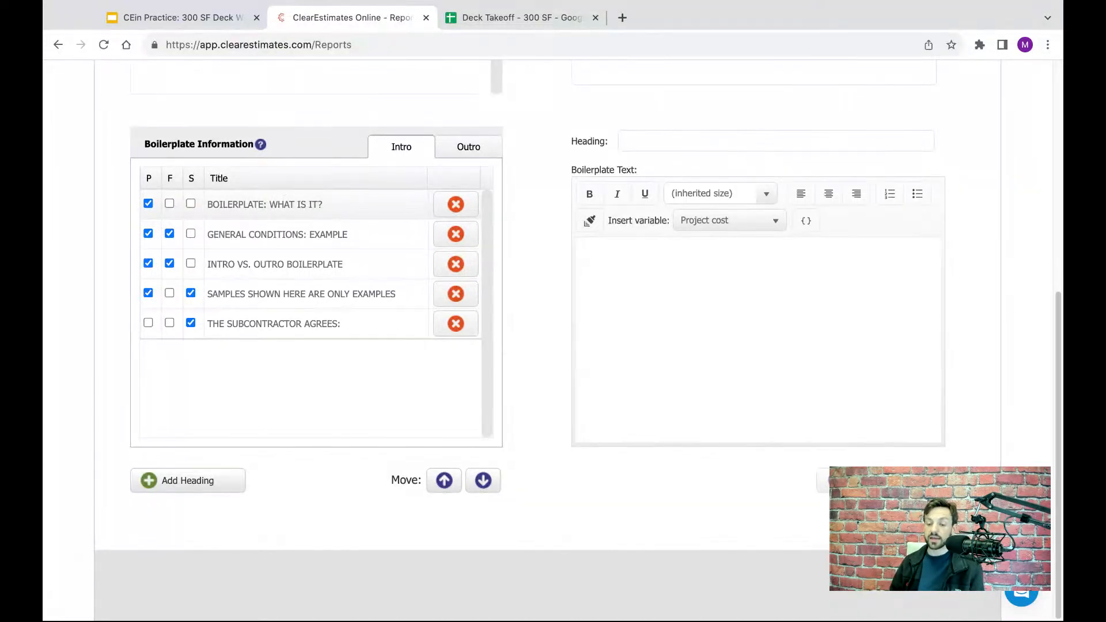
- Examine the intro boilerplate headings, their sample text and the reports each one is assigned to
{"action": "left_click", "coordinate": [294, 238]}
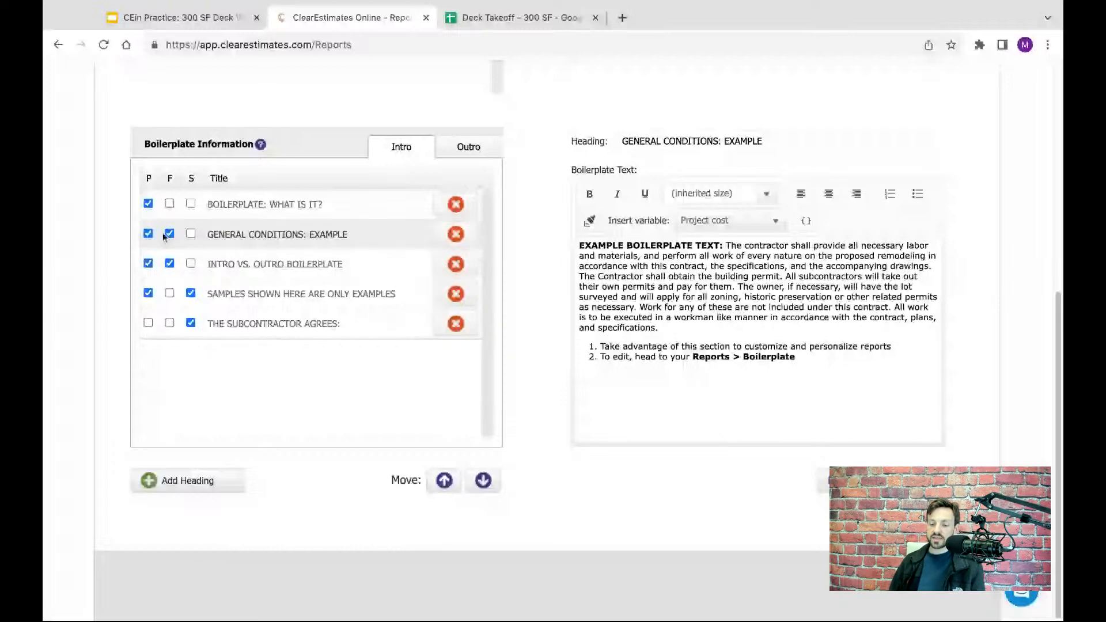
{"action": "left_click", "coordinate": [298, 271]}
{"action": "left_click", "coordinate": [303, 239]}
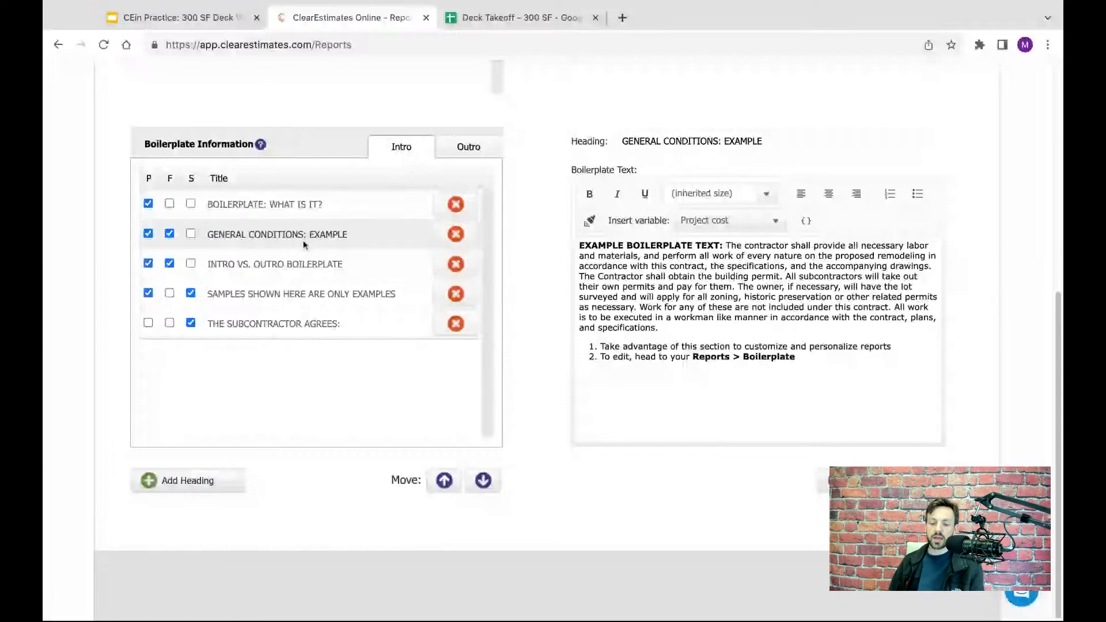
{"action": "left_click", "coordinate": [300, 206]}
{"action": "left_click", "coordinate": [299, 235]}
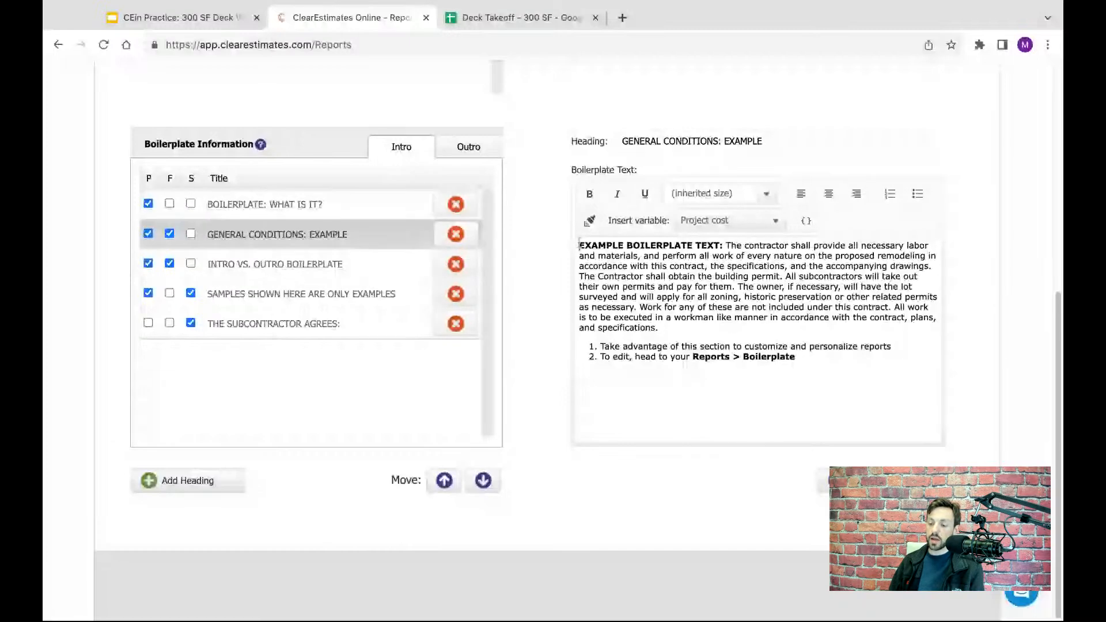
{"action": "left_click_drag", "start_coordinate": [580, 245], "coordinate": [796, 357]}
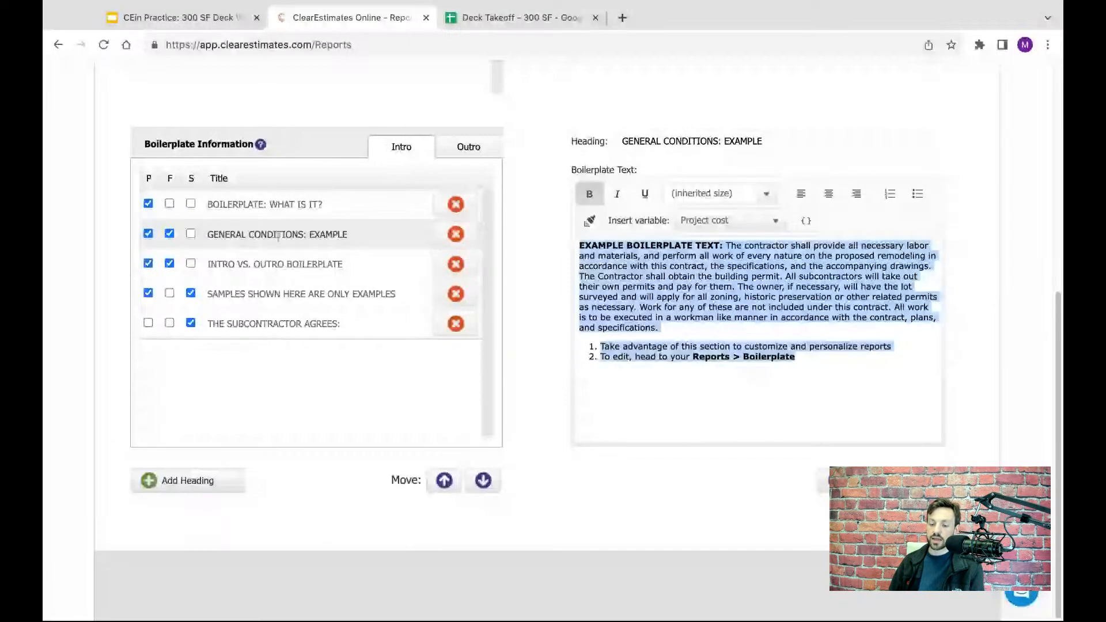
{"action": "left_click", "coordinate": [278, 206]}
{"action": "left_click", "coordinate": [283, 235]}
{"action": "left_click", "coordinate": [294, 267]}
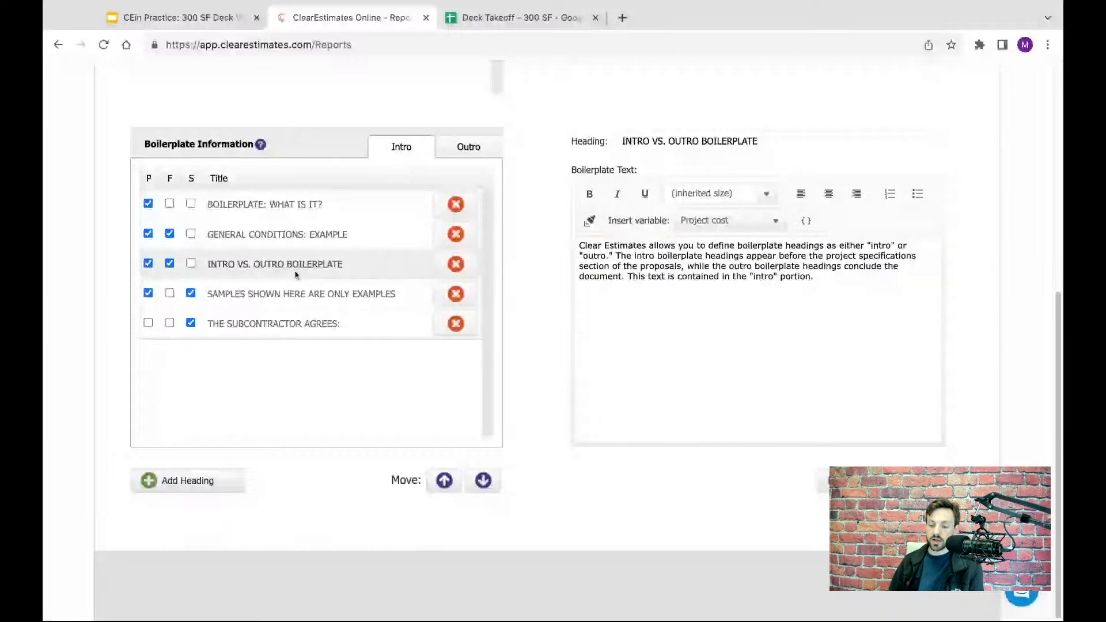
{"action": "left_click", "coordinate": [295, 295]}
{"action": "left_click", "coordinate": [276, 323]}
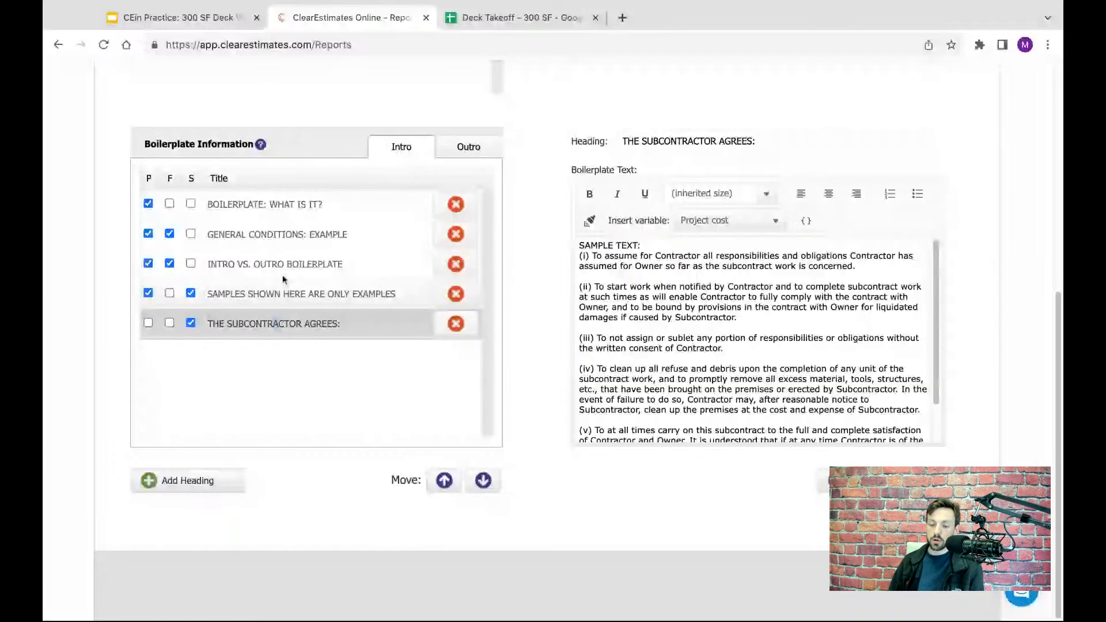
{"action": "left_click", "coordinate": [286, 243]}
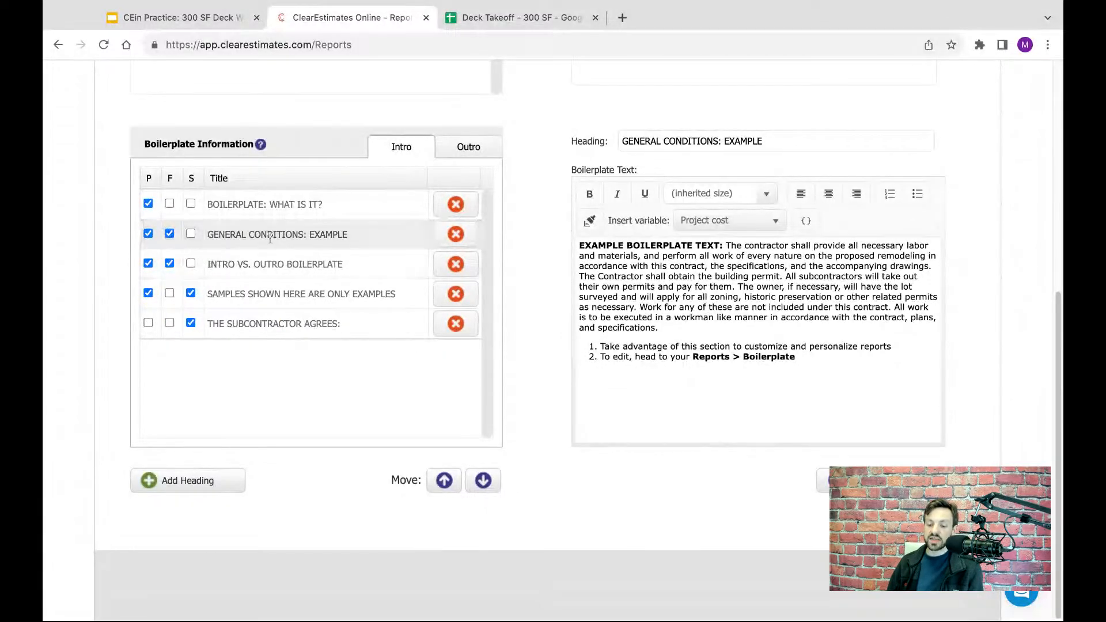
{"action": "left_click", "coordinate": [312, 266]}
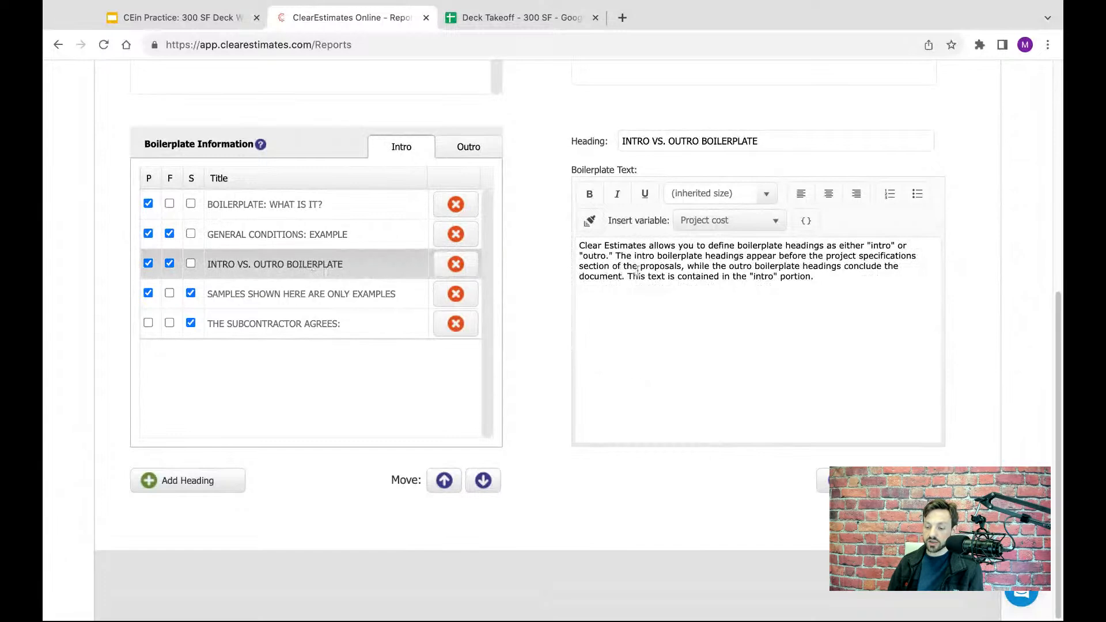
{"action": "left_click", "coordinate": [156, 242]}
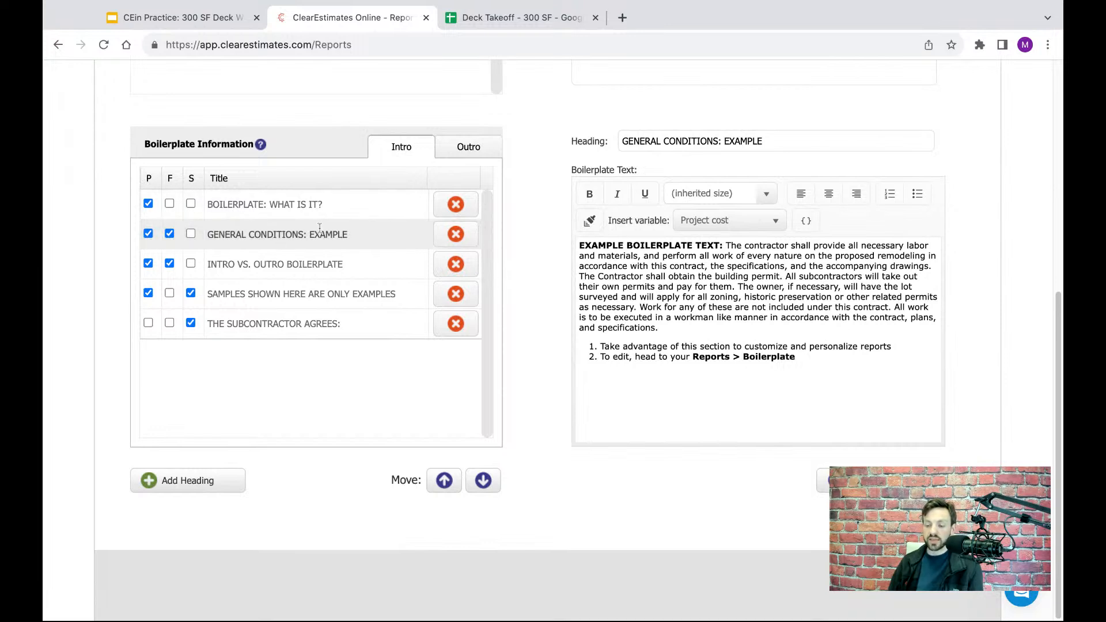
{"action": "left_click_drag", "start_coordinate": [581, 245], "coordinate": [795, 357]}
{"action": "left_click", "coordinate": [293, 264]}
{"action": "mouse_move", "coordinate": [820, 280]}
{"action": "left_mouse_down"}
{"action": "mouse_move", "coordinate": [579, 265]}
{"action": "mouse_move", "coordinate": [578, 246]}
{"action": "left_mouse_up"}
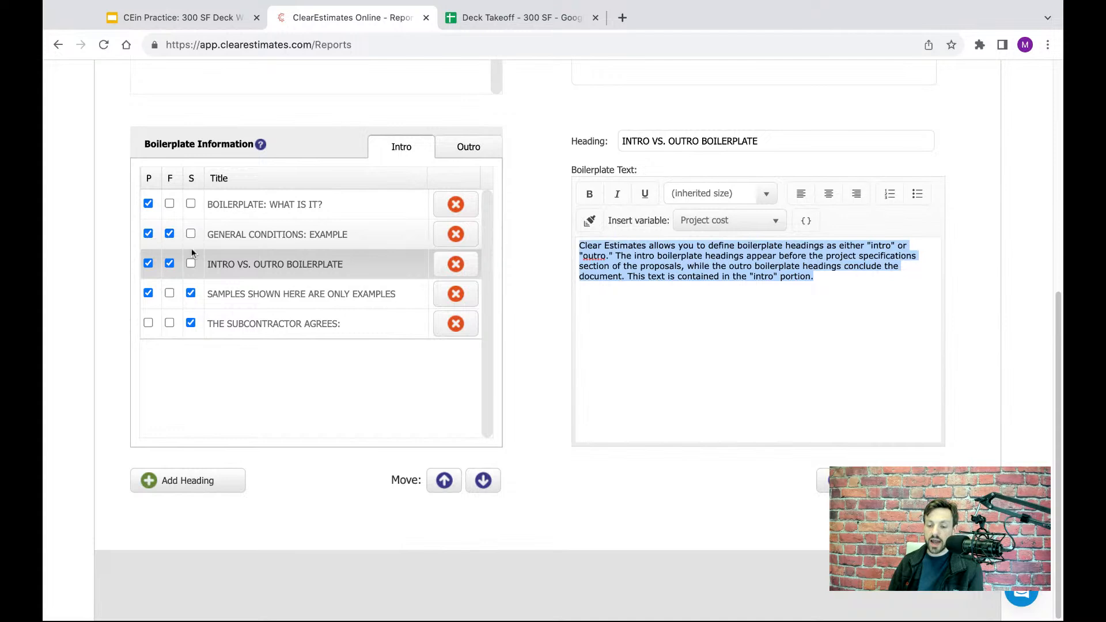
- Exclude the General Conditions: Example and Intro vs. Outro Boilerplate intro headings from the formal report
{"action": "left_click", "coordinate": [231, 231]}
{"action": "left_click", "coordinate": [225, 261]}
{"action": "left_click", "coordinate": [177, 241]}
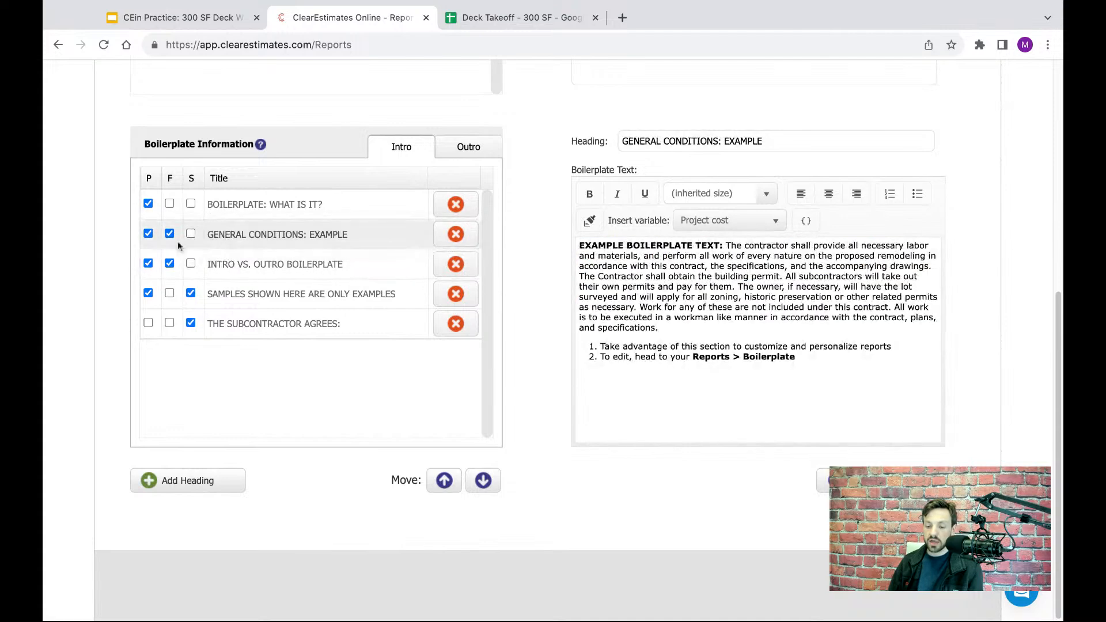
{"action": "left_click", "coordinate": [169, 234]}
{"action": "left_click", "coordinate": [169, 263]}
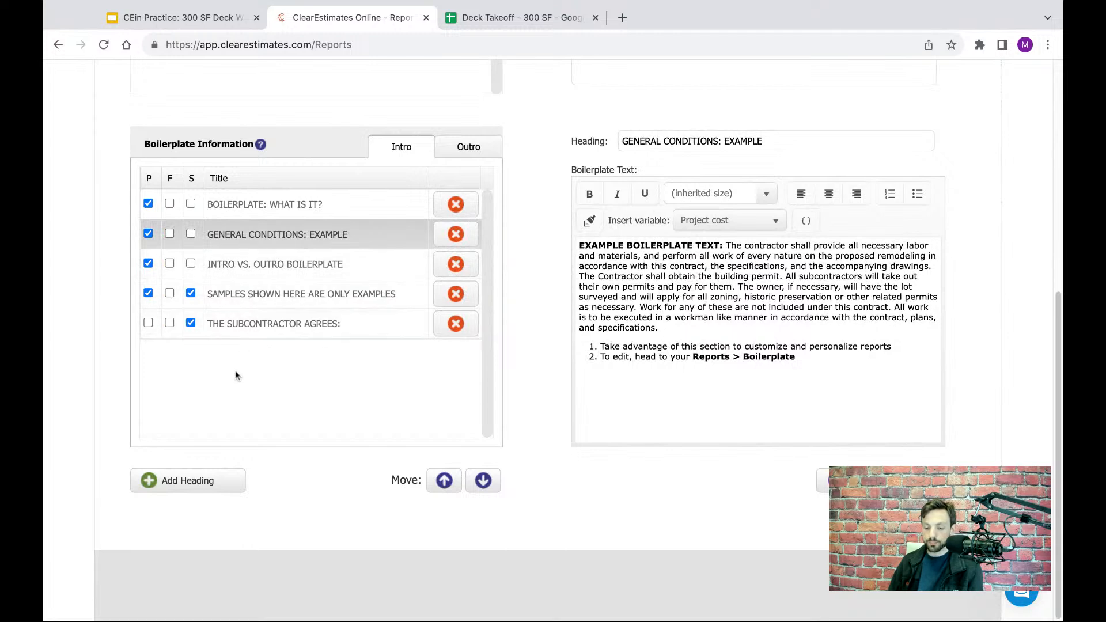
- Add a new heading at the bottom of the intro boilerplate list and name it "General Agreement"
{"action": "left_click", "coordinate": [180, 485]}
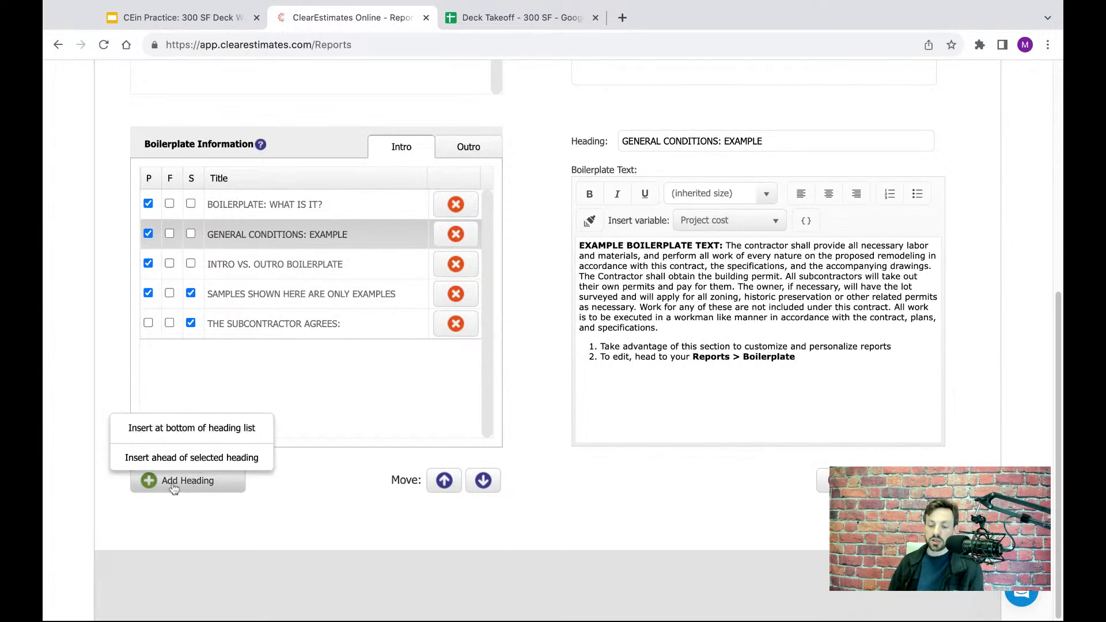
{"action": "left_click", "coordinate": [194, 431]}
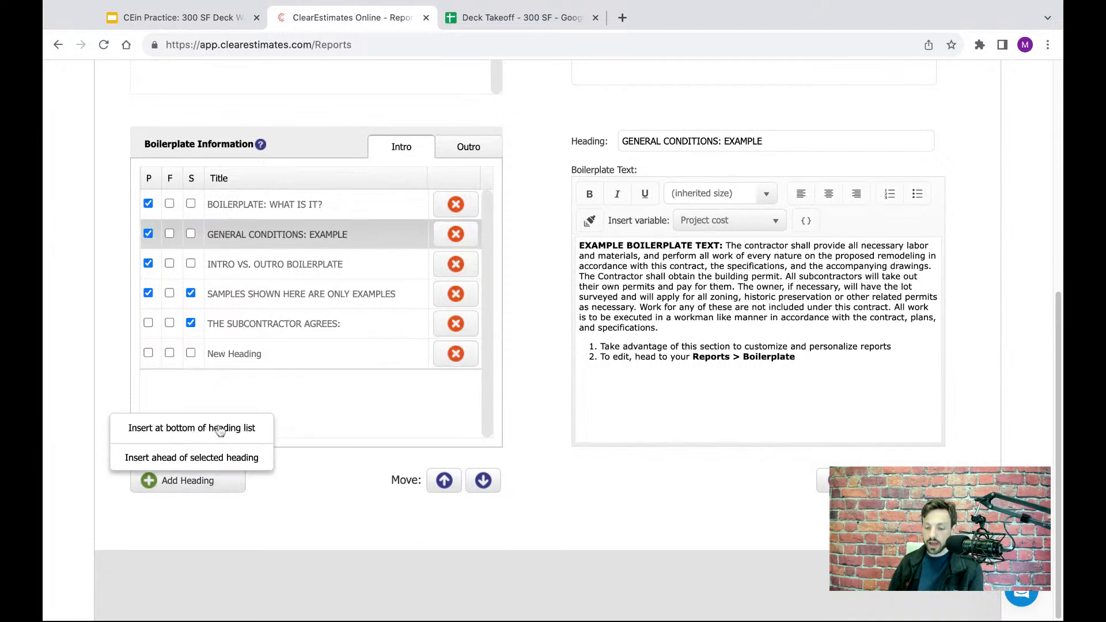
{"action": "left_click", "coordinate": [253, 354]}
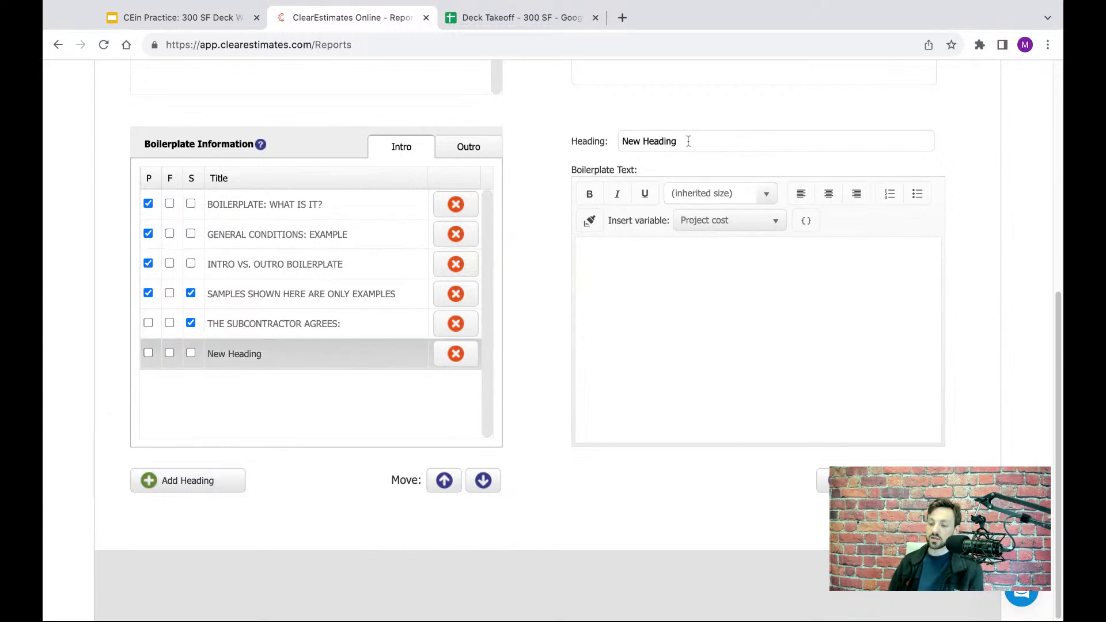
{"action": "left_click_drag", "start_coordinate": [688, 141], "coordinate": [623, 141]}
{"action": "type", "text": "General"}
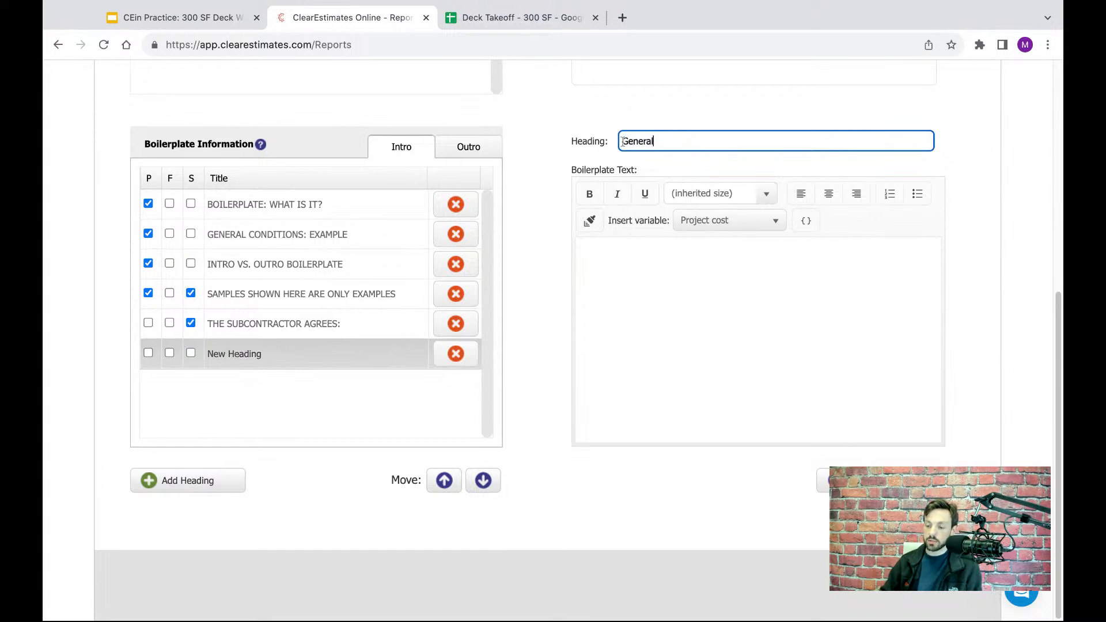
{"action": "type", "text": " Agrees"}
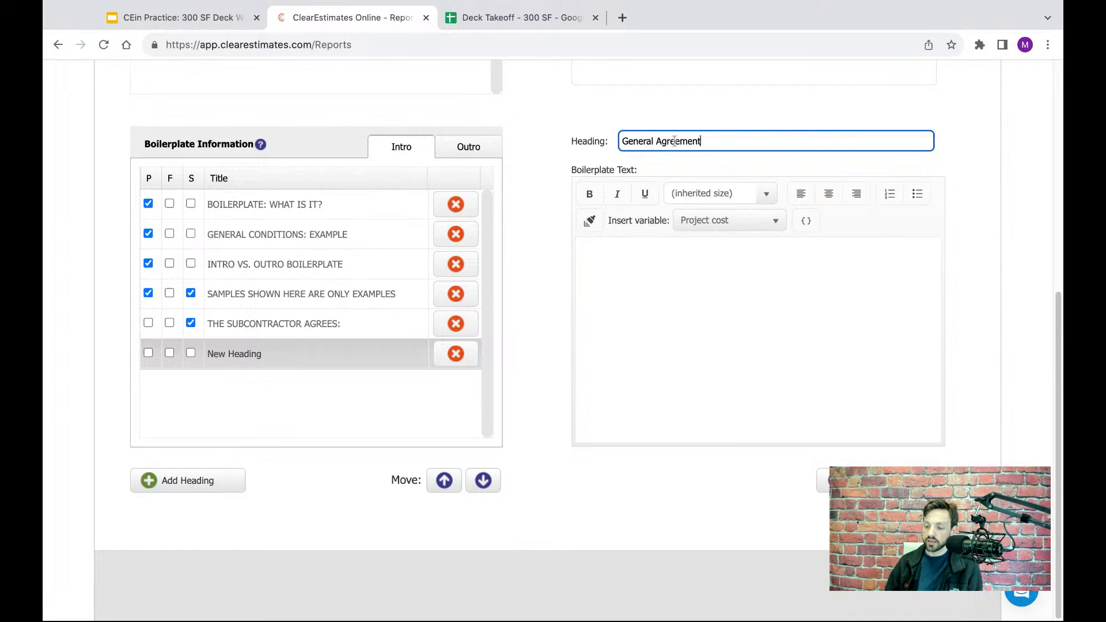
- Copy the contract paragraph from the Contract Sample Google Docs document into the General Agreement boilerplate text, then save it and include it in the formal report
{"action": "left_click", "coordinate": [663, 271]}
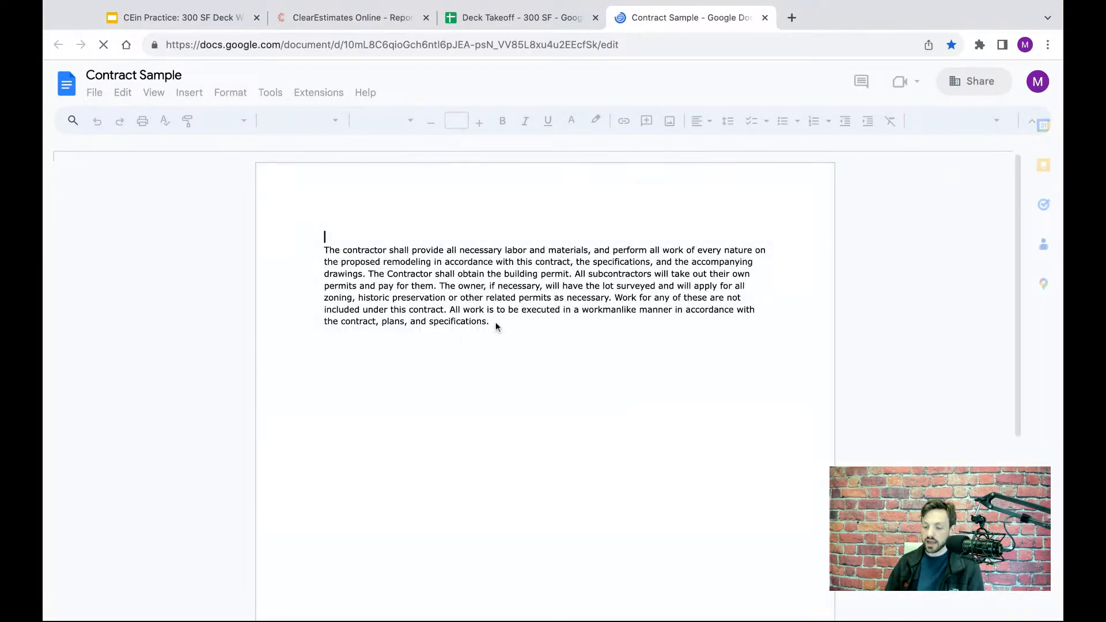
{"action": "left_click", "coordinate": [491, 324]}
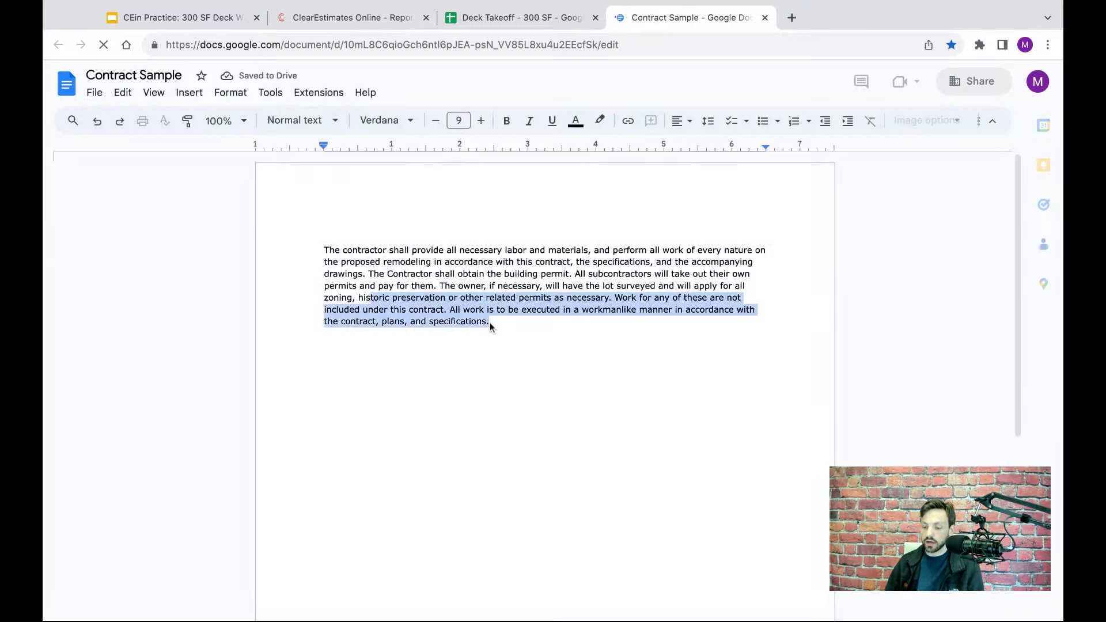
{"action": "key", "text": "shift+Up"}
{"action": "key", "text": "shift+Up"}
{"action": "key", "text": "shift+Up"}
{"action": "key", "text": "shift+Up"}
{"action": "key", "text": "shift+Up"}
{"action": "key", "text": "shift+Up"}
{"action": "key", "text": "shift+Up"}
{"action": "key", "text": "ctrl+c"}
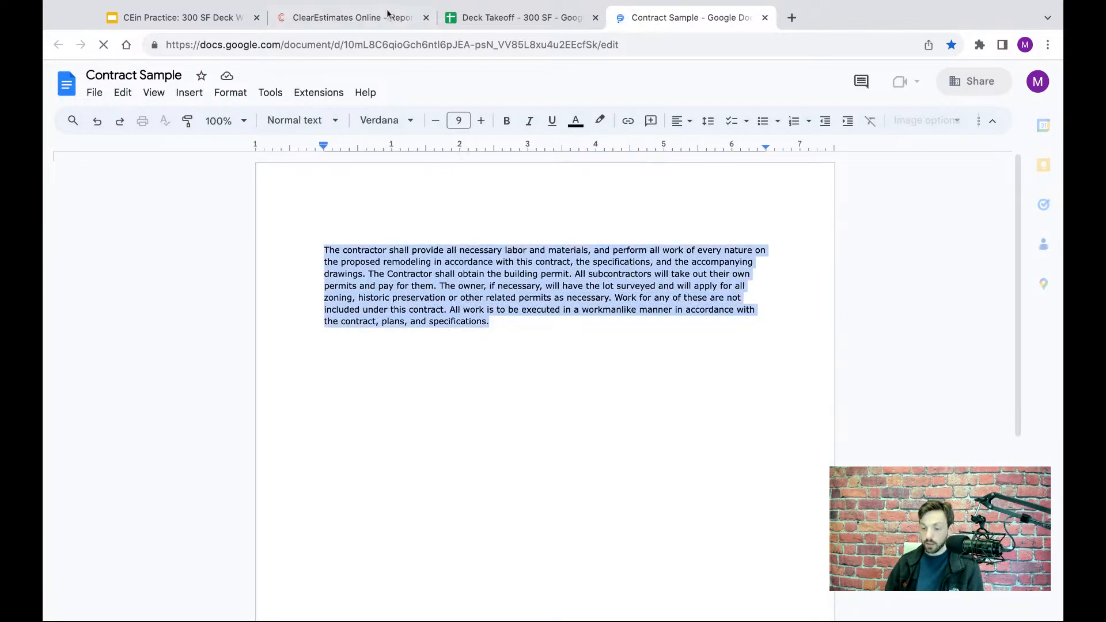
{"action": "left_click", "coordinate": [352, 18]}
{"action": "key", "text": "ctrl+v"}
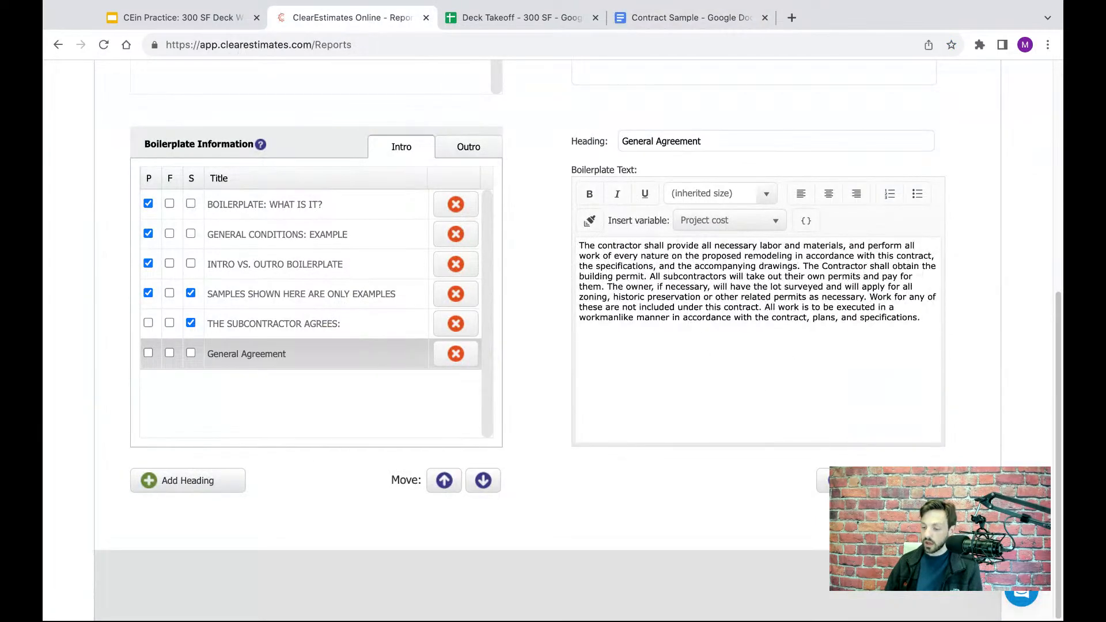
{"action": "left_click", "coordinate": [823, 481]}
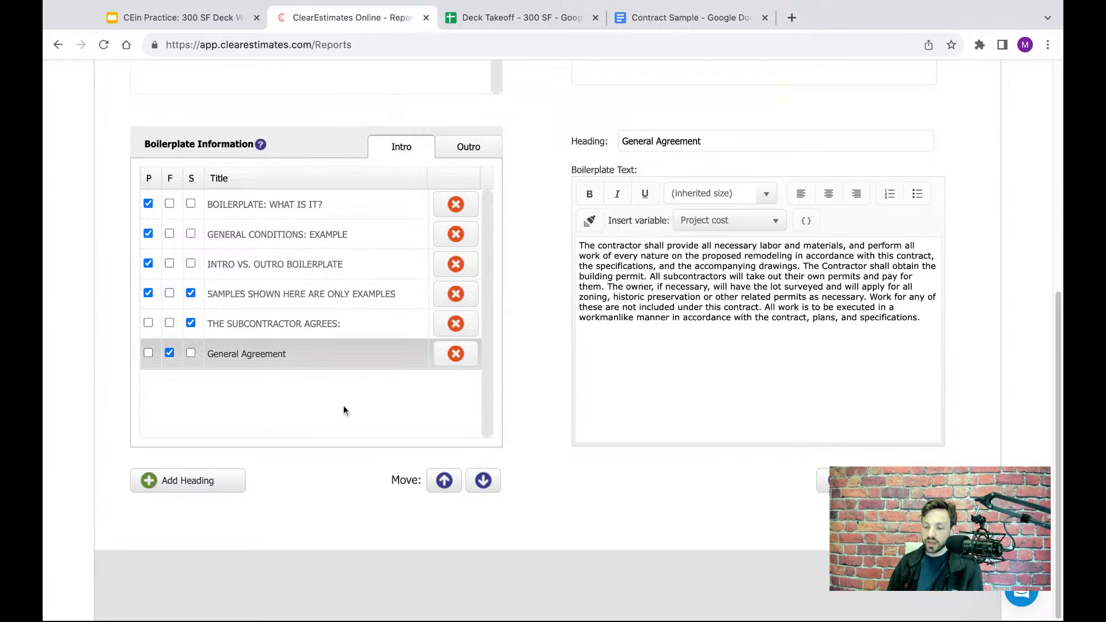
- Review the Acceptance of Proposal text in the outro boilerplate and the General Agreement text in the intro
{"action": "left_click", "coordinate": [460, 146]}
{"action": "left_click", "coordinate": [403, 270]}
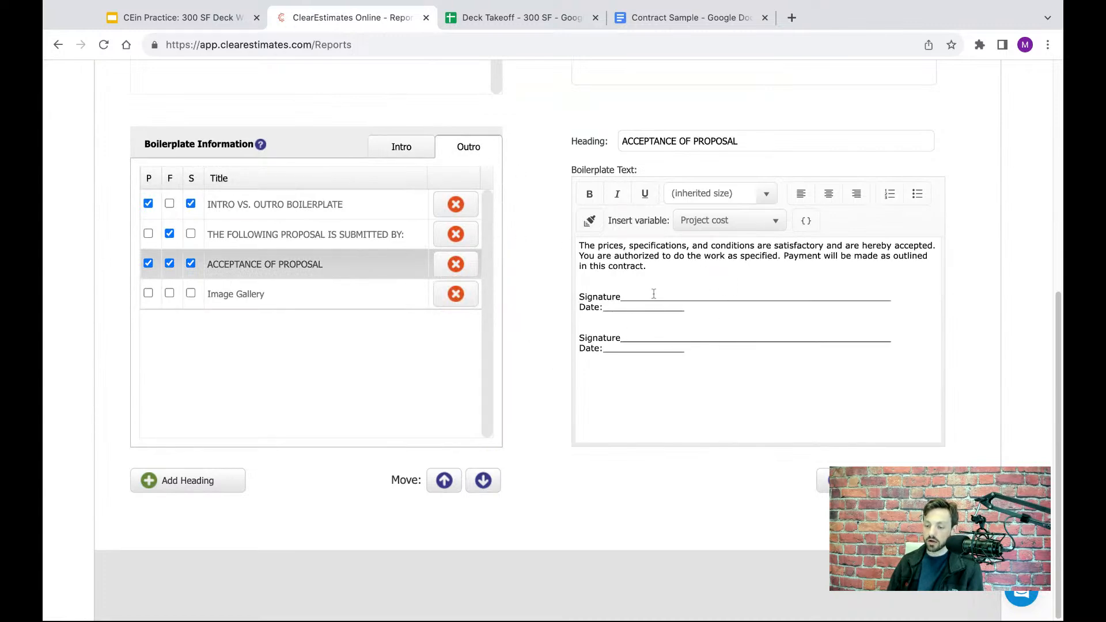
{"action": "left_click", "coordinate": [401, 150]}
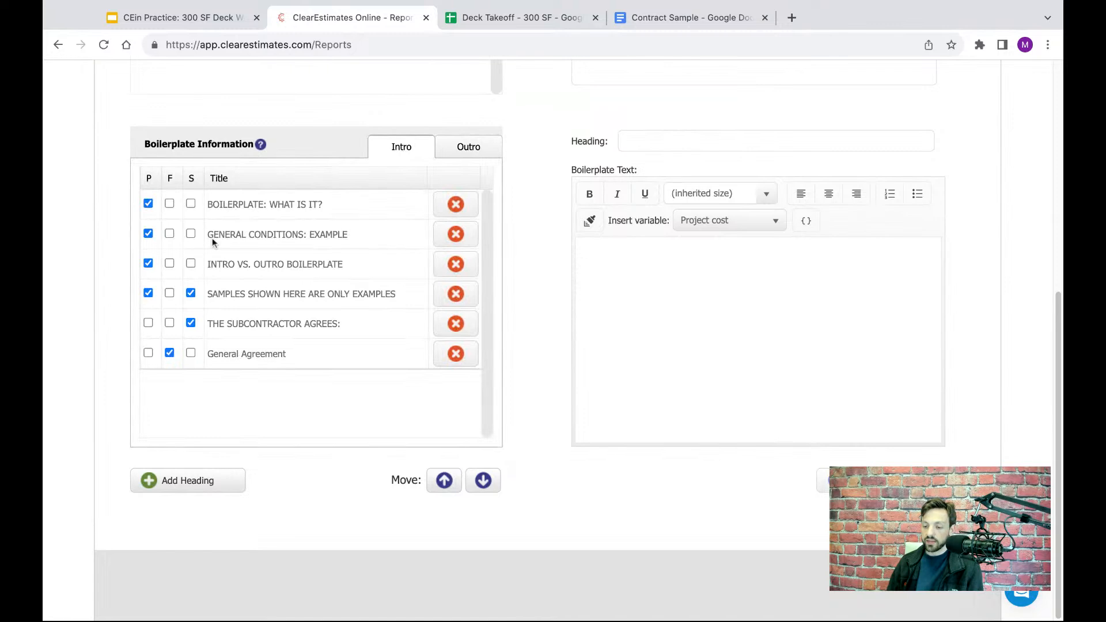
{"action": "left_click", "coordinate": [304, 345]}
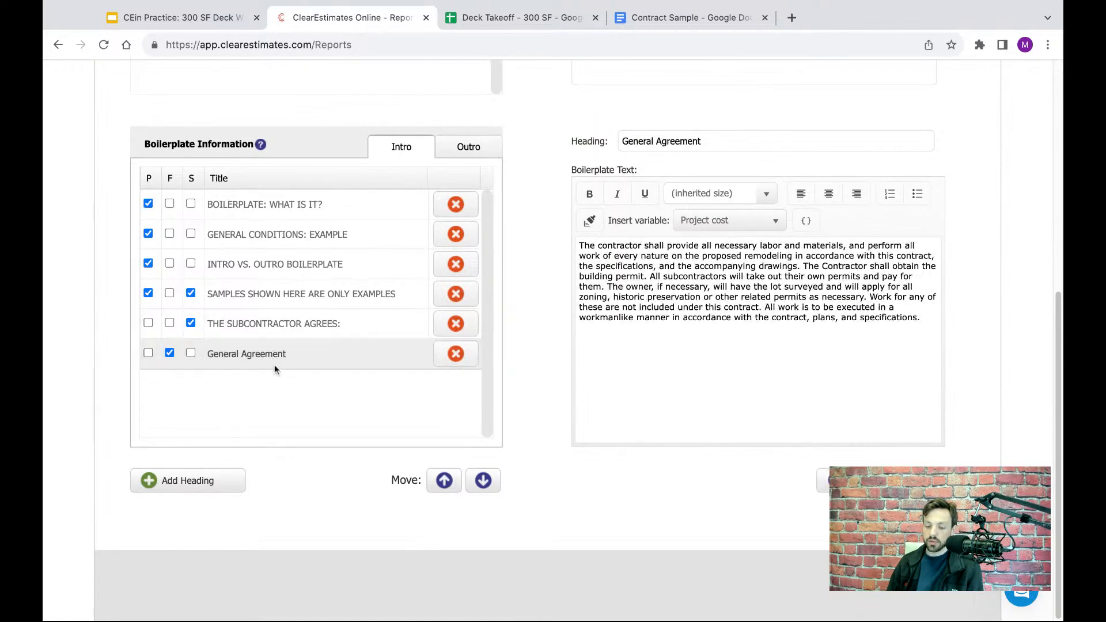
{"action": "scroll", "coordinate": [768, 455], "scroll_direction": "up", "scroll_amount": 7}
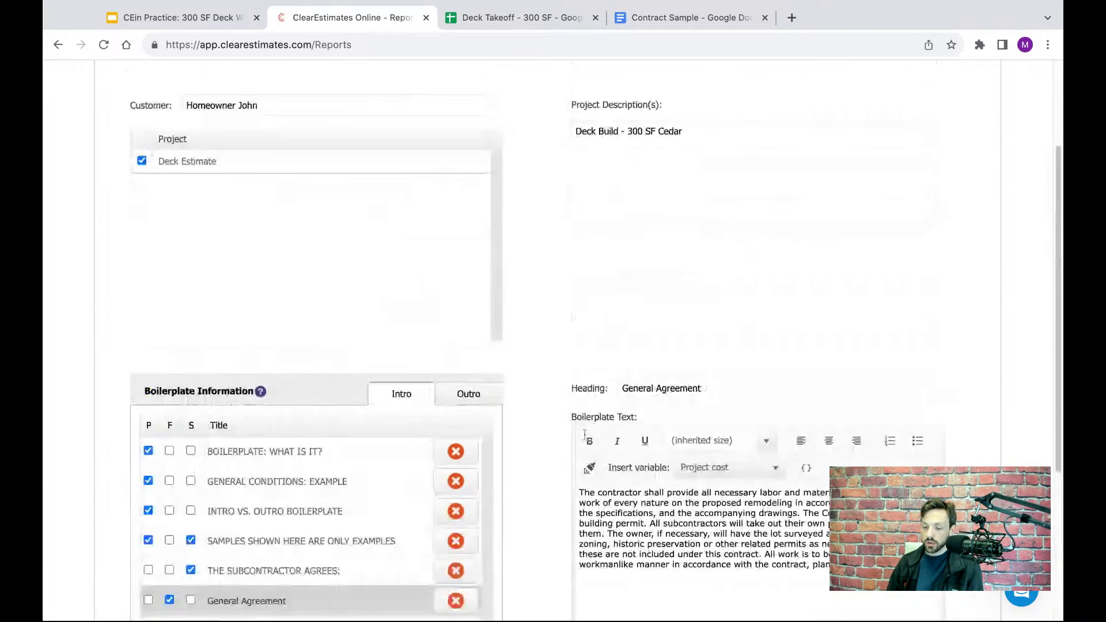
- Open the Deck Estimate project overview and generate its report as a PDF
{"action": "left_click", "coordinate": [330, 158]}
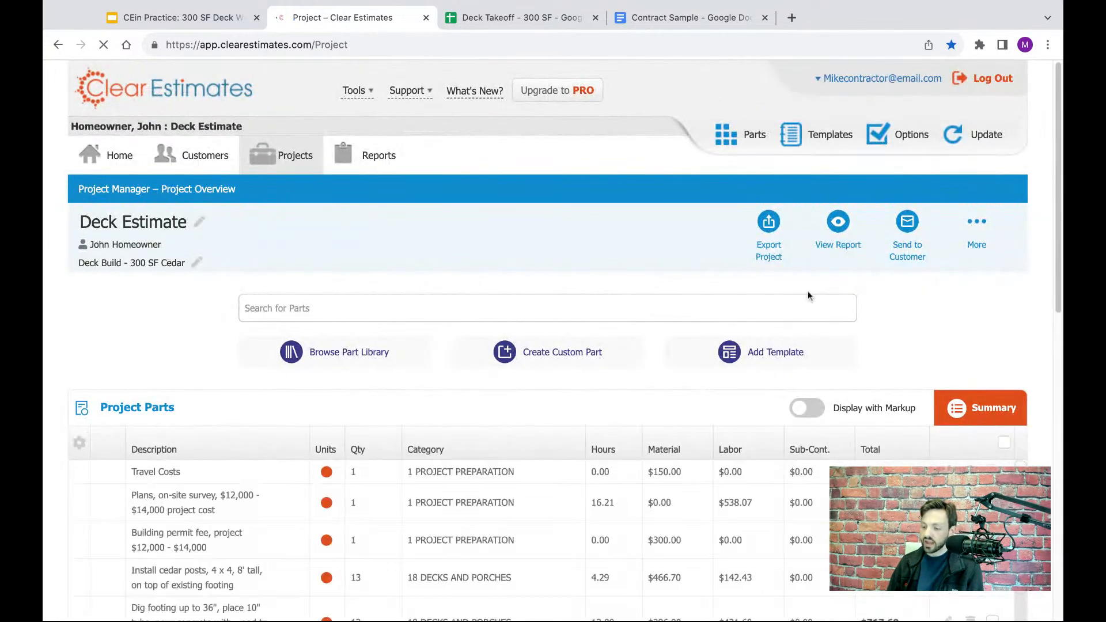
{"action": "left_click", "coordinate": [838, 221]}
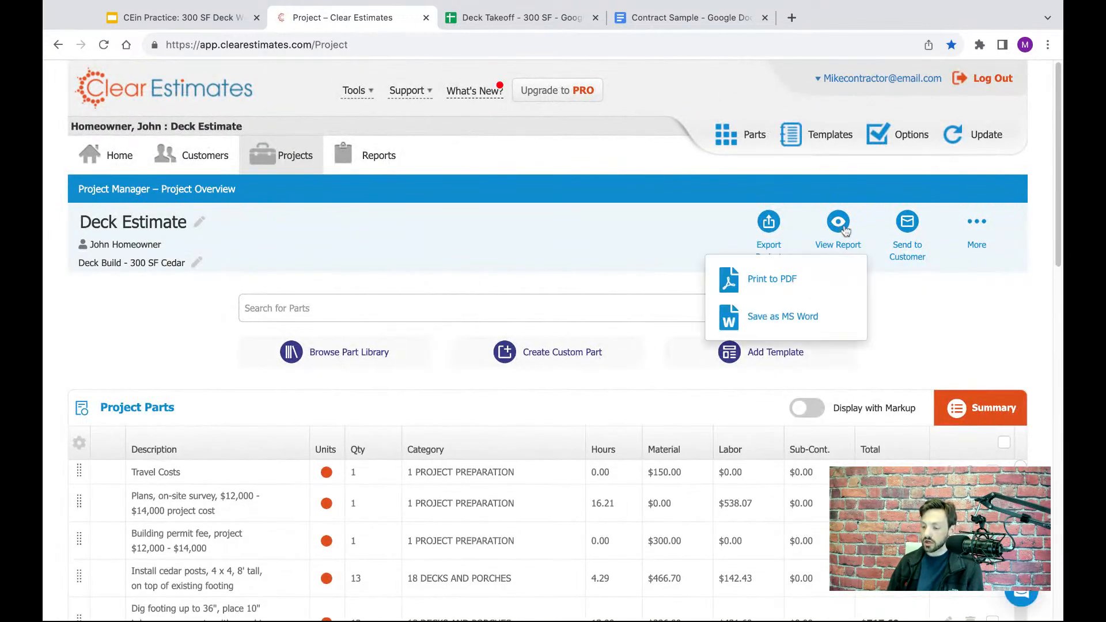
{"action": "left_click", "coordinate": [771, 278]}
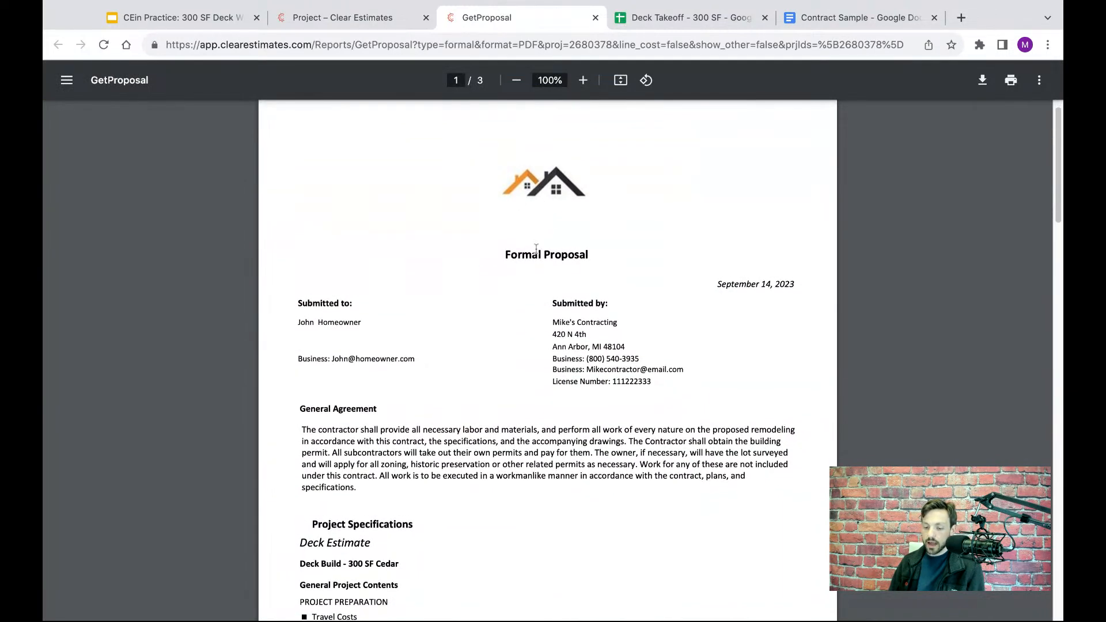
- Review the formal proposal PDF from the General Agreement through the costs, alternates and signature section, and close it
{"action": "scroll", "coordinate": [461, 271], "scroll_direction": "down", "scroll_amount": 1}
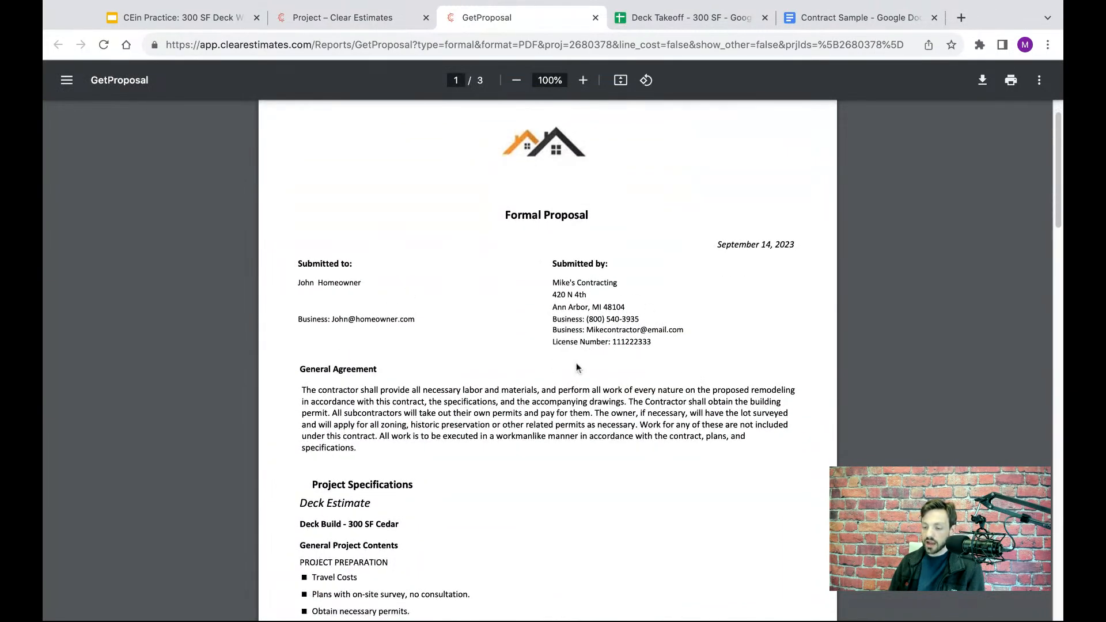
{"action": "scroll", "coordinate": [403, 346], "scroll_direction": "down", "scroll_amount": 2}
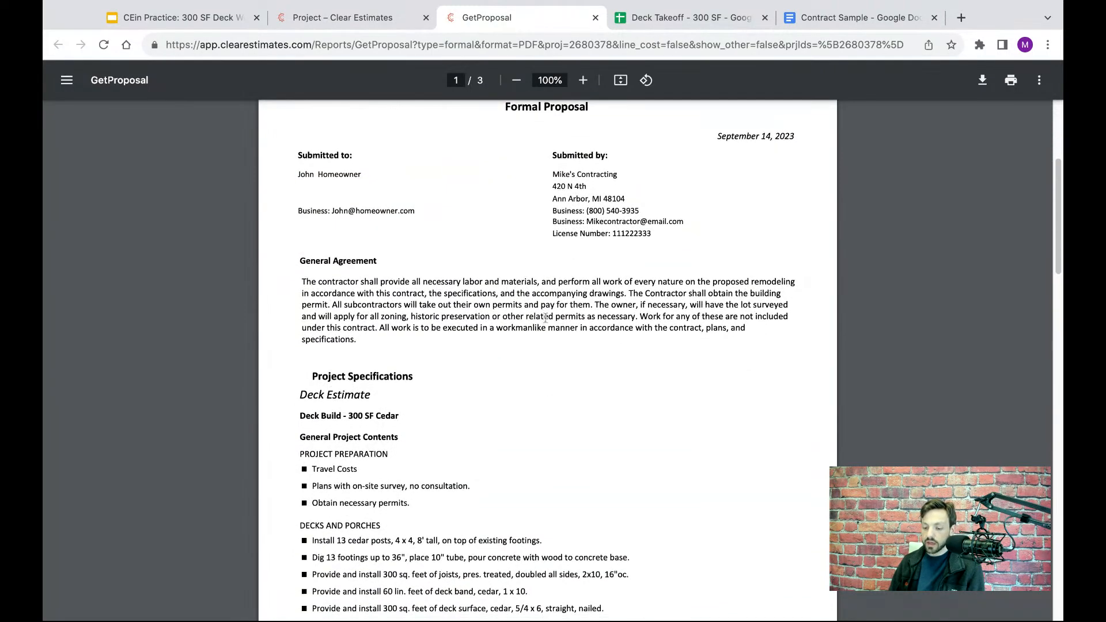
{"action": "scroll", "coordinate": [545, 317], "scroll_direction": "down", "scroll_amount": 10}
{"action": "scroll", "coordinate": [545, 317], "scroll_direction": "down", "scroll_amount": 1}
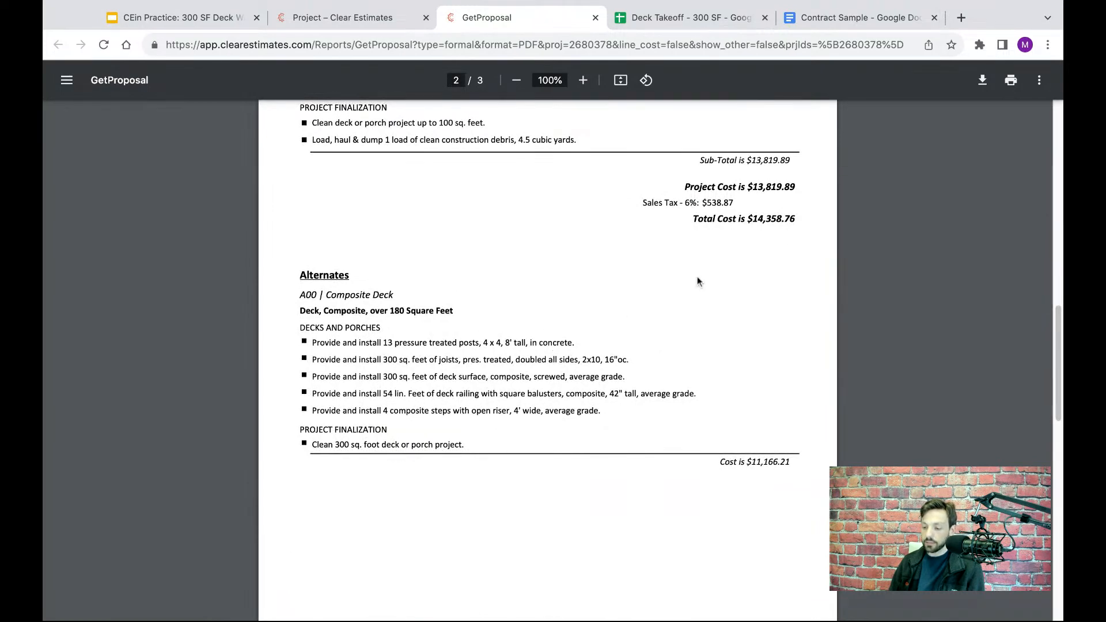
{"action": "scroll", "coordinate": [697, 281], "scroll_direction": "up", "scroll_amount": 1}
{"action": "scroll", "coordinate": [697, 282], "scroll_direction": "down", "scroll_amount": 6}
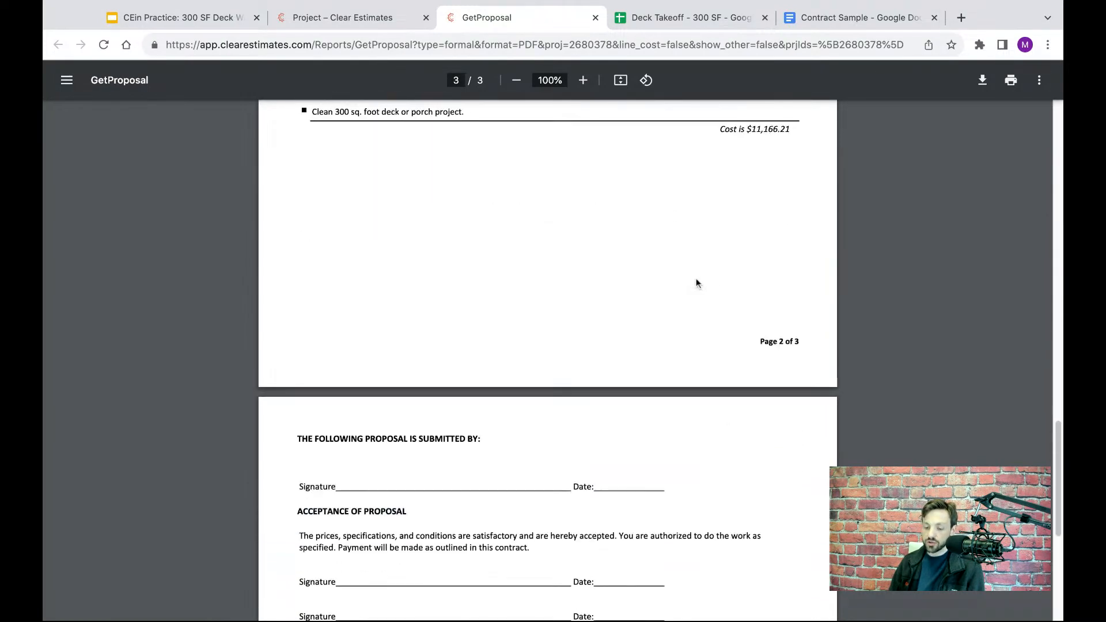
{"action": "scroll", "coordinate": [696, 282], "scroll_direction": "down", "scroll_amount": 5}
{"action": "scroll", "coordinate": [620, 252], "scroll_direction": "up", "scroll_amount": 2}
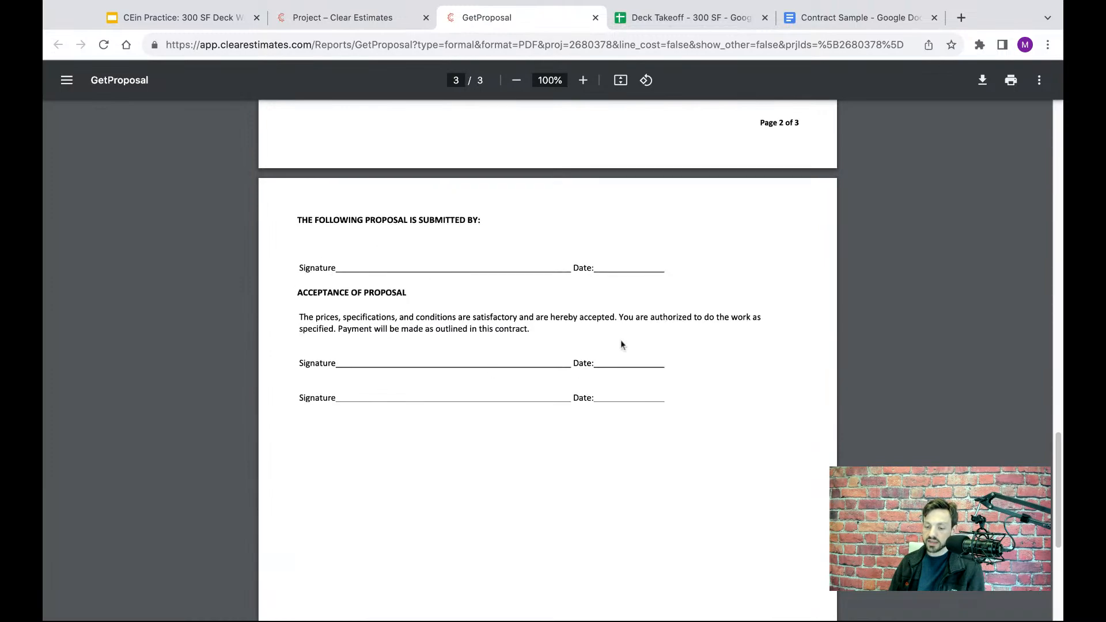
{"action": "scroll", "coordinate": [616, 346], "scroll_direction": "up", "scroll_amount": 5}
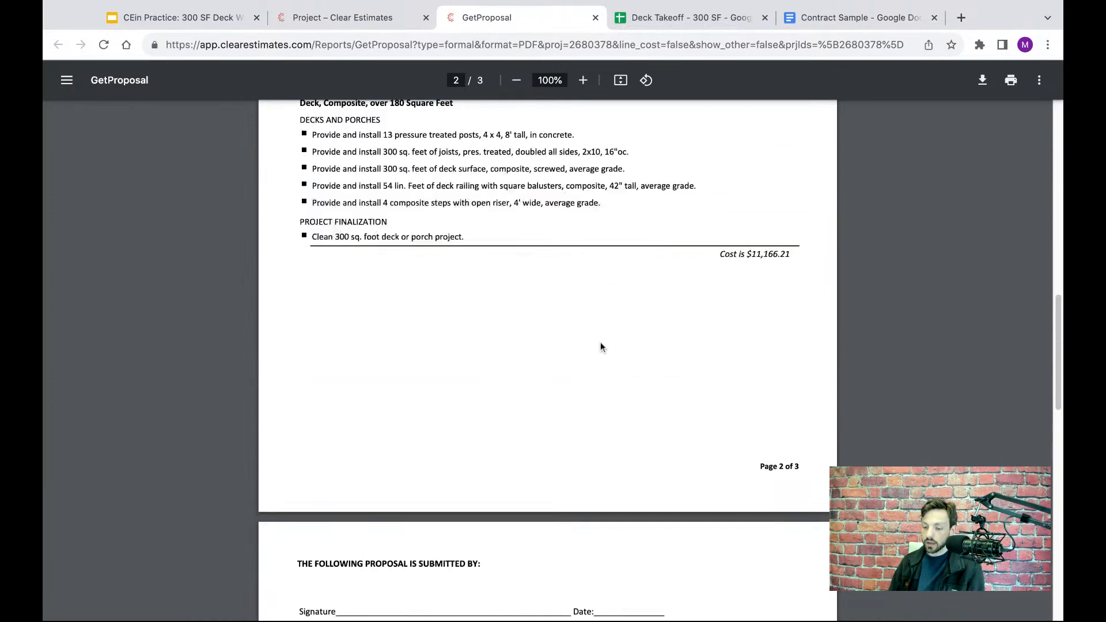
{"action": "scroll", "coordinate": [600, 347], "scroll_direction": "up", "scroll_amount": 13}
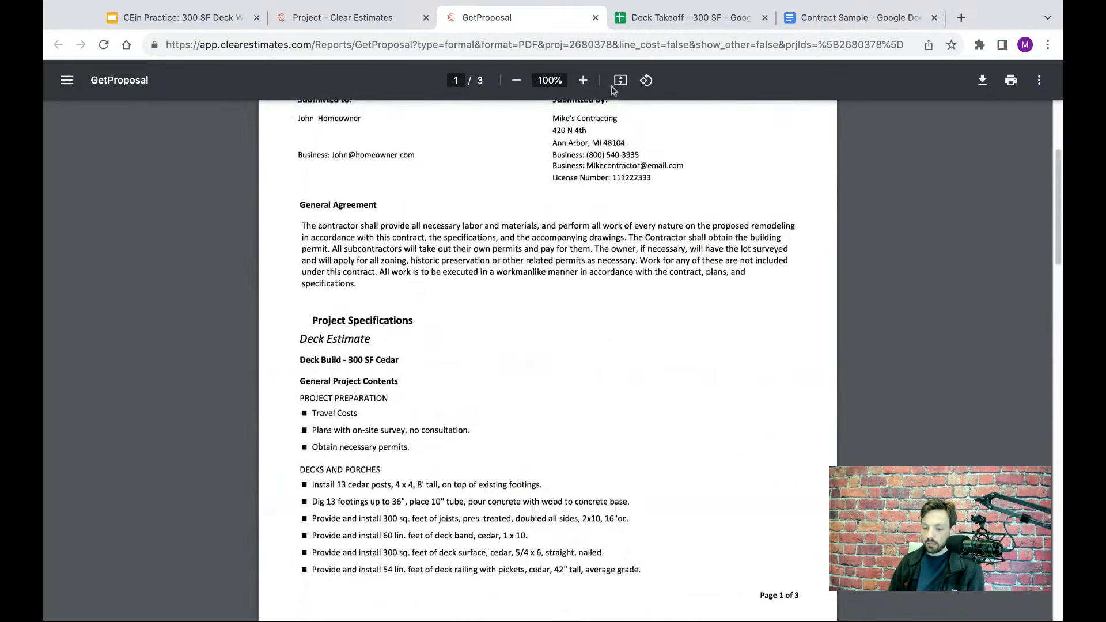
{"action": "left_click", "coordinate": [595, 17]}
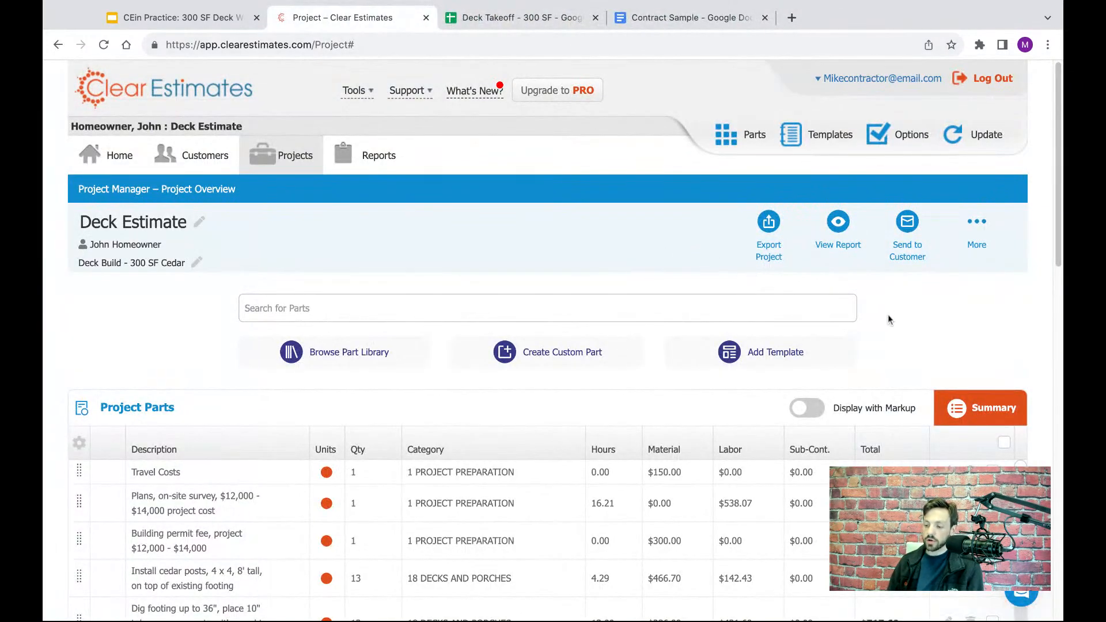
- Open the email for sending the report to the customer and highlight the Customer Name placeholder in its subject
{"action": "left_click", "coordinate": [910, 225]}
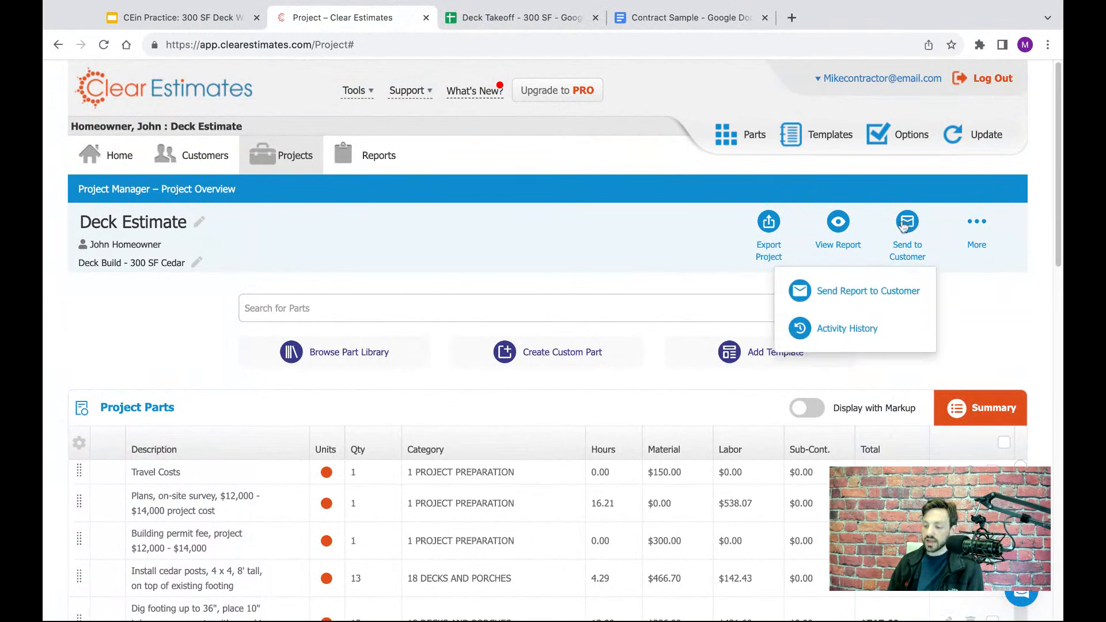
{"action": "left_click", "coordinate": [858, 292]}
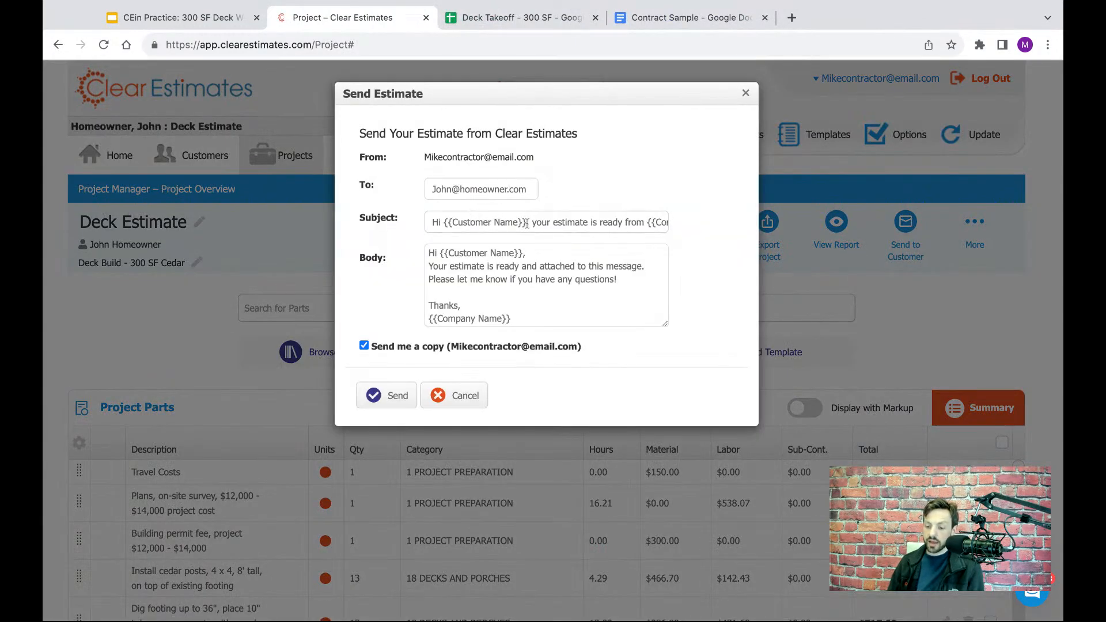
{"action": "left_click", "coordinate": [527, 224]}
{"action": "key", "text": "ctrl+shift+Left"}
{"action": "key", "text": "ctrl+shift+Left"}
{"action": "key", "text": "ctrl+shift+Left"}
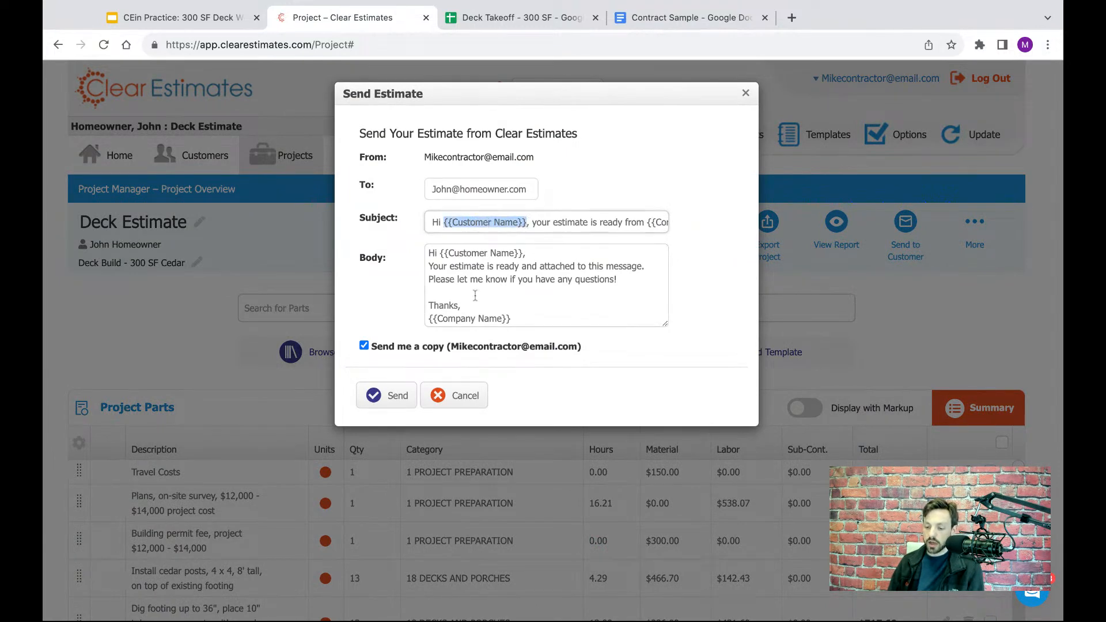
- Examine the Company Name placeholder in the email's sign-off and the Customer Name and Company Name placeholders in its subject
{"action": "left_click", "coordinate": [509, 320]}
{"action": "key", "text": "ctrl+shift+Left"}
{"action": "key", "text": "ctrl+shift+Left"}
{"action": "key", "text": "ctrl+shift+Left"}
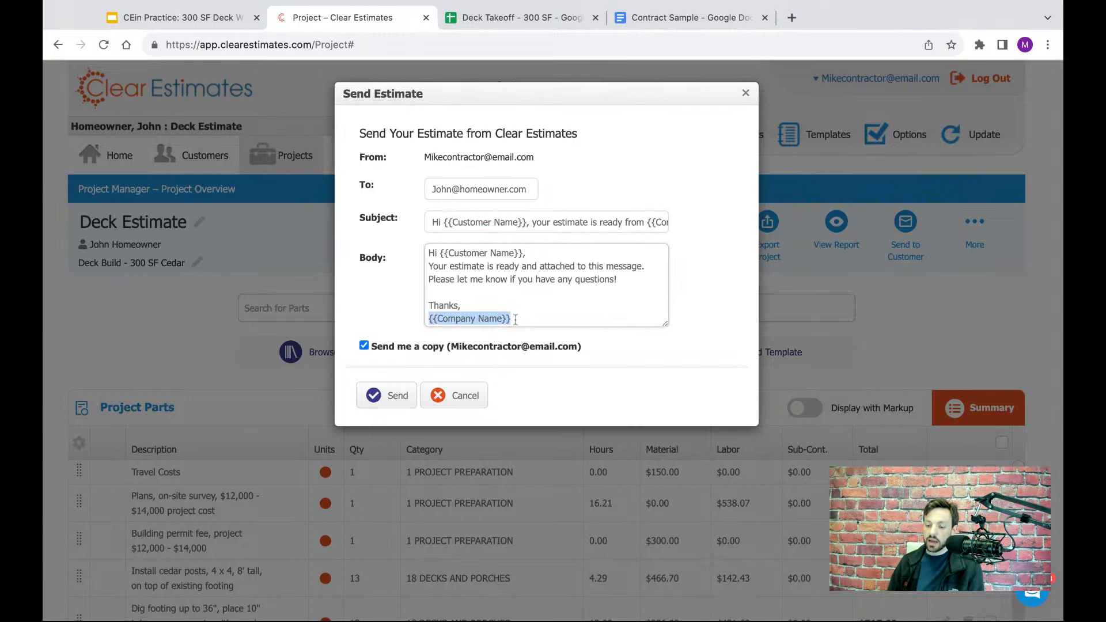
{"action": "left_click", "coordinate": [526, 224]}
{"action": "key", "text": "ctrl+shift+Left"}
{"action": "key", "text": "ctrl+shift+Left"}
{"action": "key", "text": "ctrl+shift+Left"}
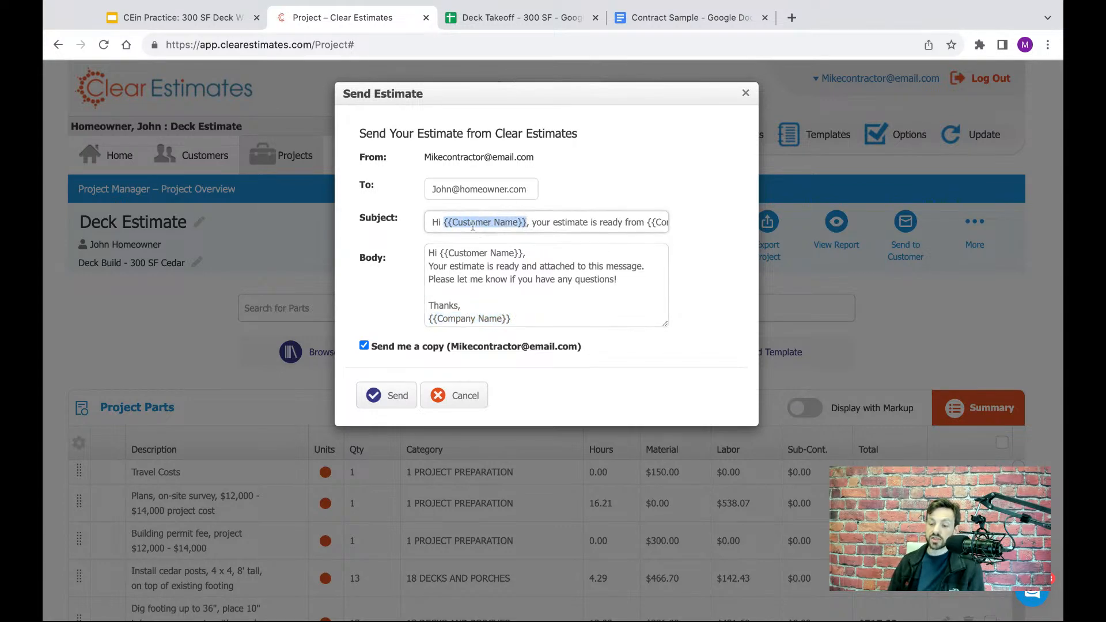
{"action": "left_click_drag", "start_coordinate": [510, 319], "coordinate": [429, 318]}
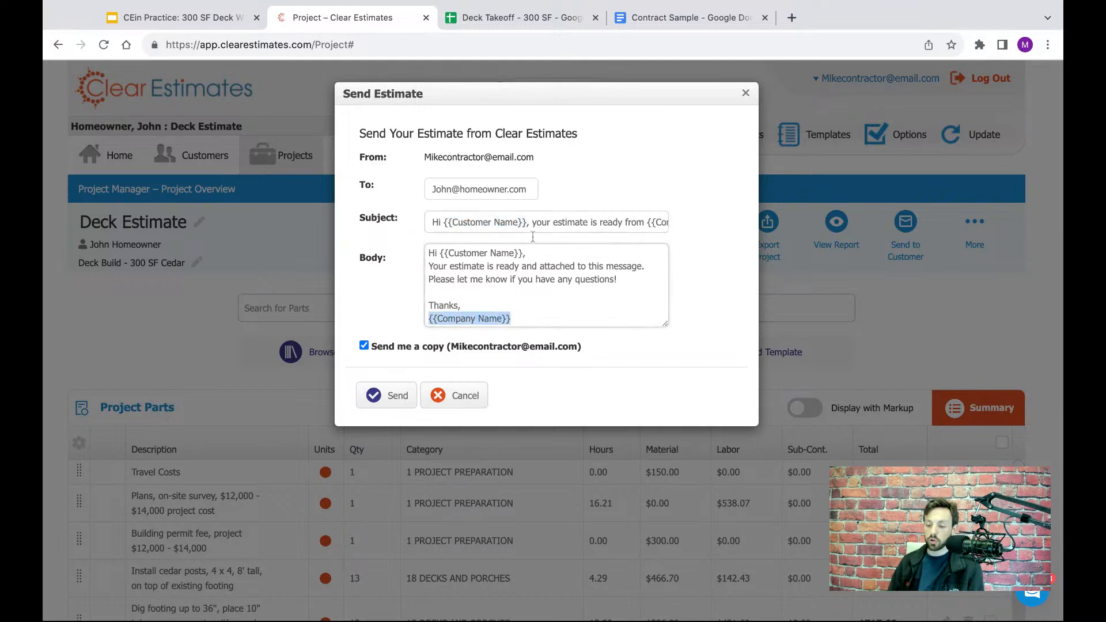
{"action": "left_click_drag", "start_coordinate": [527, 224], "coordinate": [467, 223]}
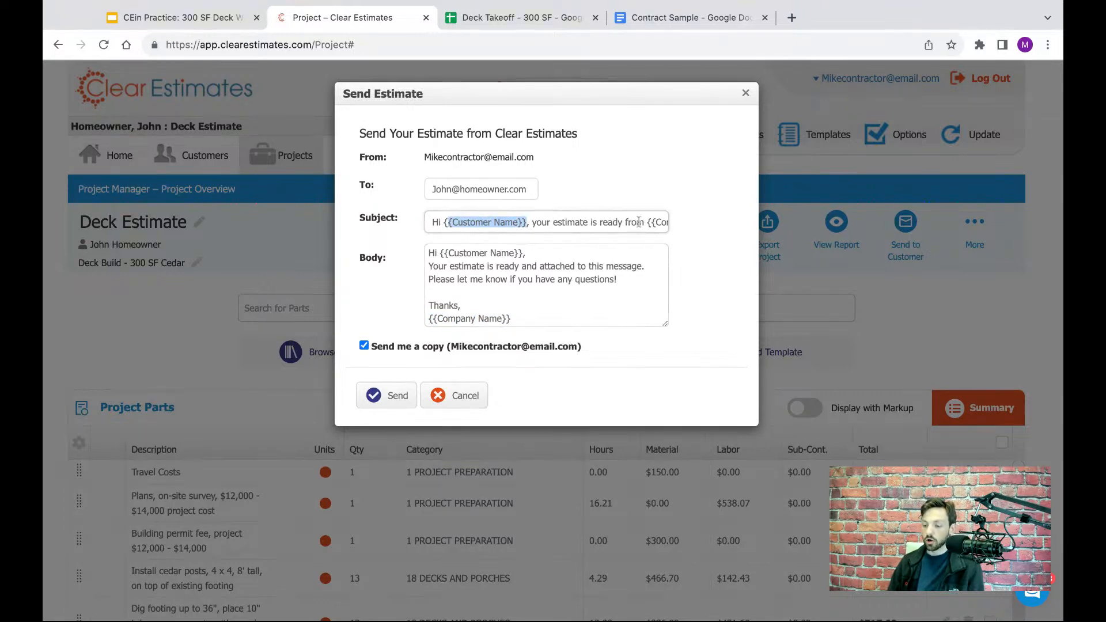
{"action": "left_click_drag", "start_coordinate": [649, 226], "coordinate": [669, 224]}
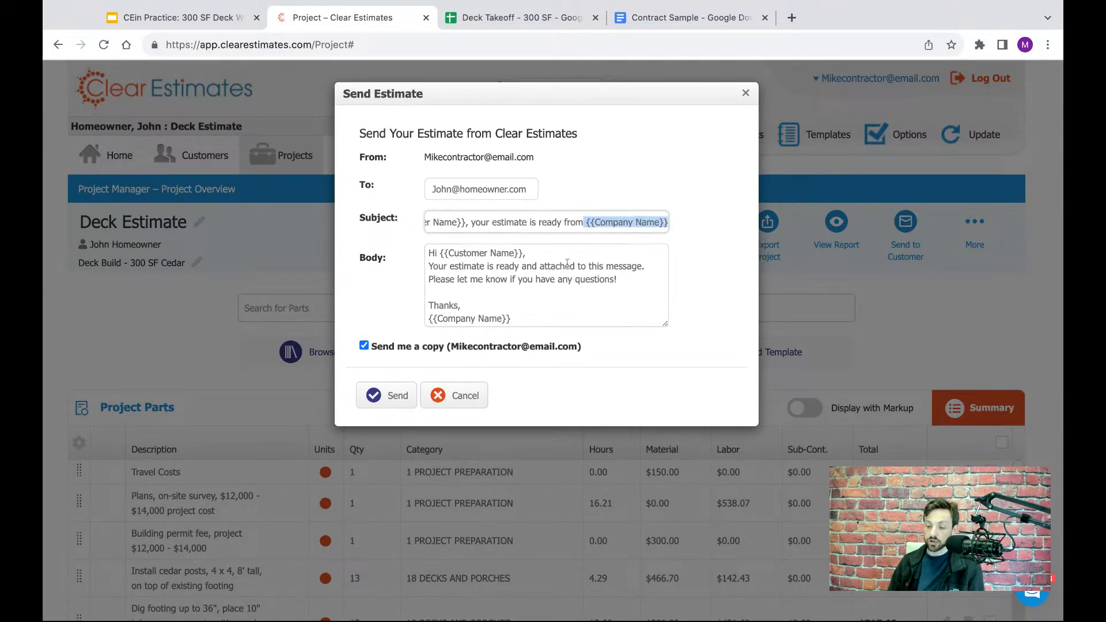
- Highlight the Customer Name placeholder in the body's greeting and the Company Name placeholder in its sign-off
{"action": "left_click", "coordinate": [549, 278]}
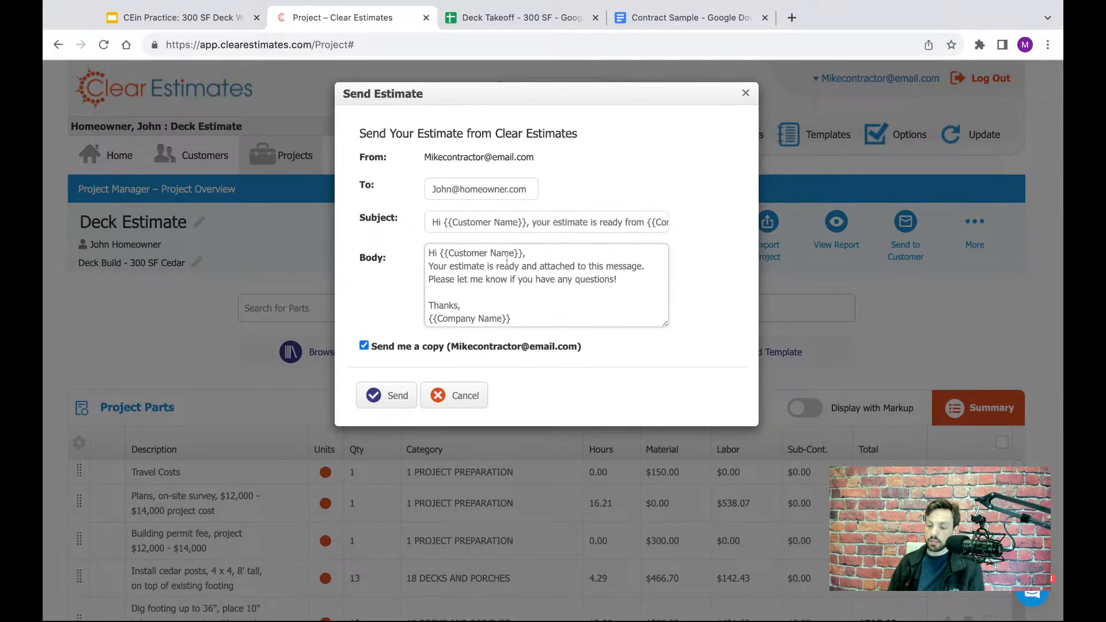
{"action": "left_click", "coordinate": [532, 252]}
{"action": "key", "text": "shift+Left"}
{"action": "key", "text": "shift+Left"}
{"action": "key", "text": "shift+Left"}
{"action": "key", "text": "shift+Left"}
{"action": "key", "text": "shift+Left"}
{"action": "key", "text": "shift+Left"}
{"action": "key", "text": "shift+Left"}
{"action": "key", "text": "shift+Left"}
{"action": "key", "text": "shift+Left"}
{"action": "key", "text": "shift+Left"}
{"action": "key", "text": "shift+Left"}
{"action": "key", "text": "shift+Left"}
{"action": "key", "text": "shift+Left"}
{"action": "key", "text": "shift+Left"}
{"action": "key", "text": "shift+Left"}
{"action": "key", "text": "shift+Left"}
{"action": "key", "text": "shift+Left"}
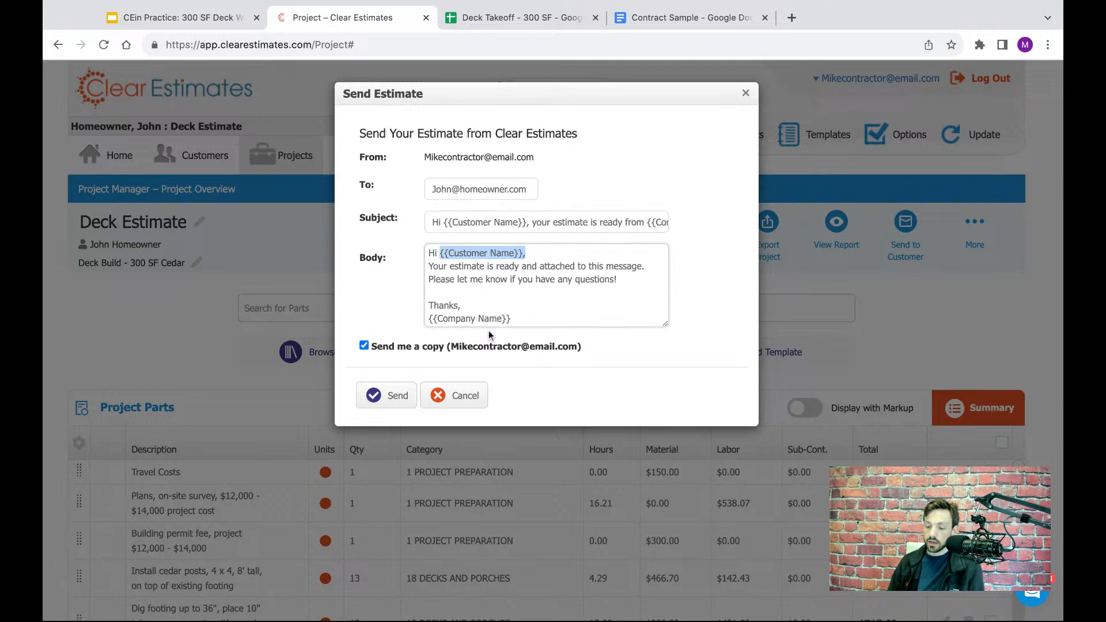
{"action": "left_click", "coordinate": [518, 318]}
{"action": "key", "text": "shift+Left"}
{"action": "key", "text": "shift+Left"}
{"action": "key", "text": "shift+Left"}
{"action": "key", "text": "shift+Left"}
{"action": "key", "text": "shift+Left"}
{"action": "key", "text": "shift+Left"}
{"action": "key", "text": "shift+Left"}
{"action": "key", "text": "shift+Left"}
{"action": "key", "text": "shift+Left"}
{"action": "key", "text": "shift+Left"}
{"action": "key", "text": "shift+Left"}
{"action": "key", "text": "shift+Left"}
{"action": "key", "text": "shift+Left"}
{"action": "key", "text": "shift+Left"}
{"action": "key", "text": "shift+Left"}
{"action": "key", "text": "shift+Left"}
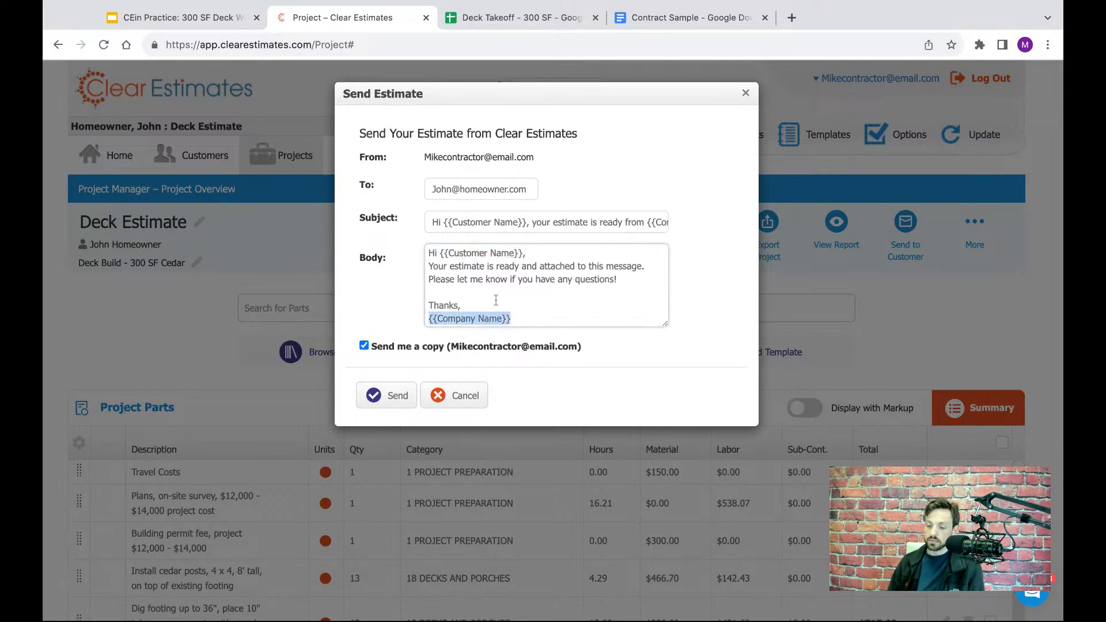
- Review the email body's message wording and the option to send a copy to the sender
{"action": "left_click", "coordinate": [635, 286]}
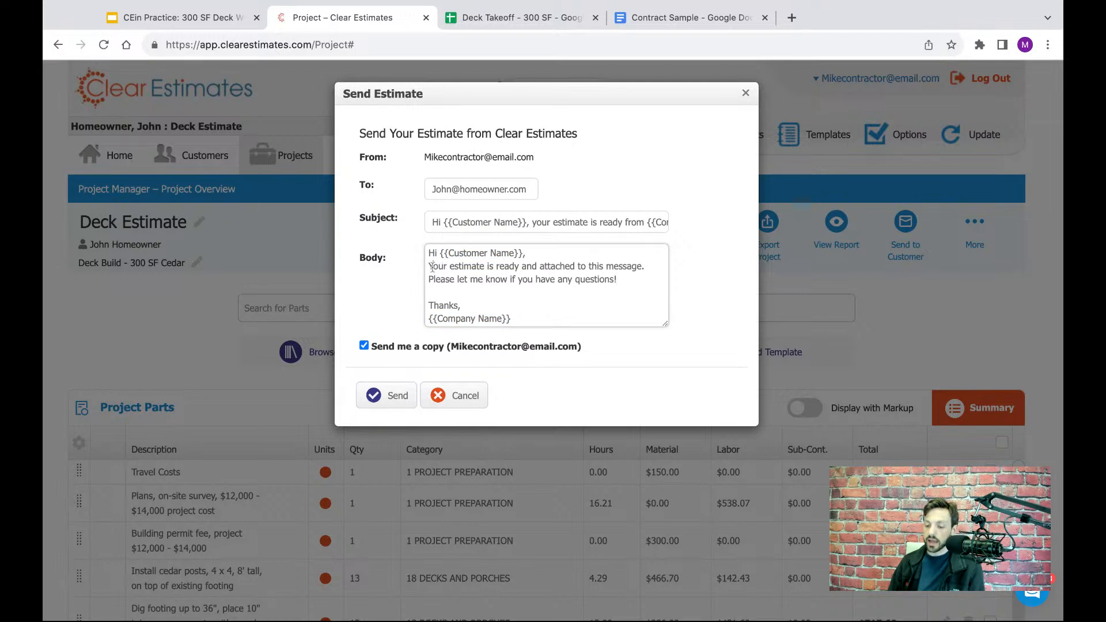
{"action": "left_click_drag", "start_coordinate": [432, 266], "coordinate": [627, 283]}
{"action": "left_click", "coordinate": [627, 283]}
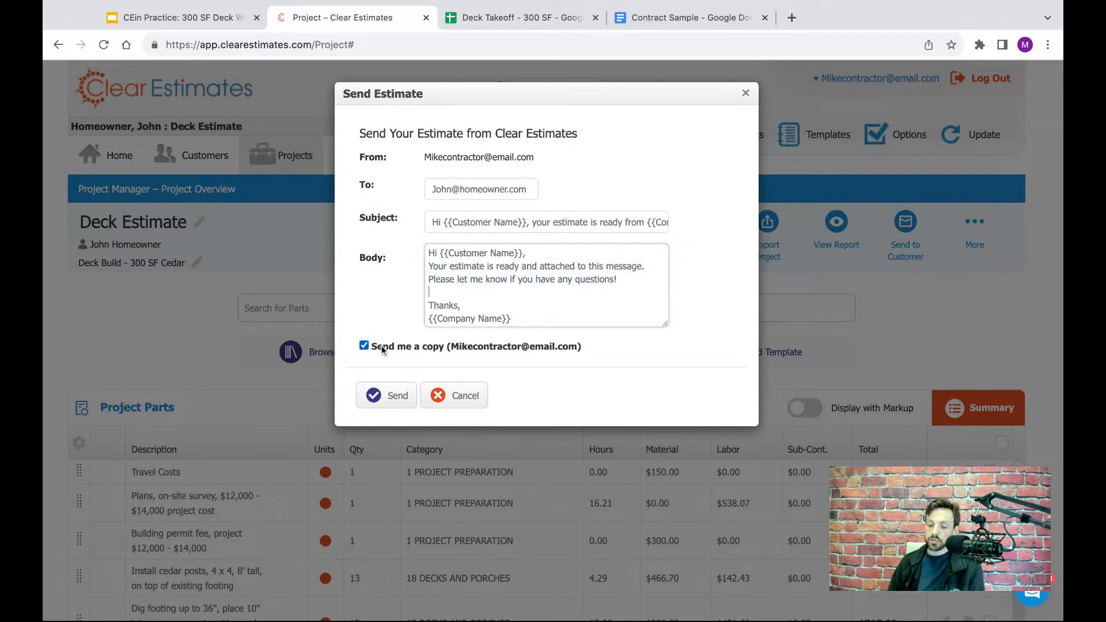
{"action": "left_click_drag", "start_coordinate": [378, 346], "coordinate": [581, 346]}
{"action": "left_click", "coordinate": [604, 350]}
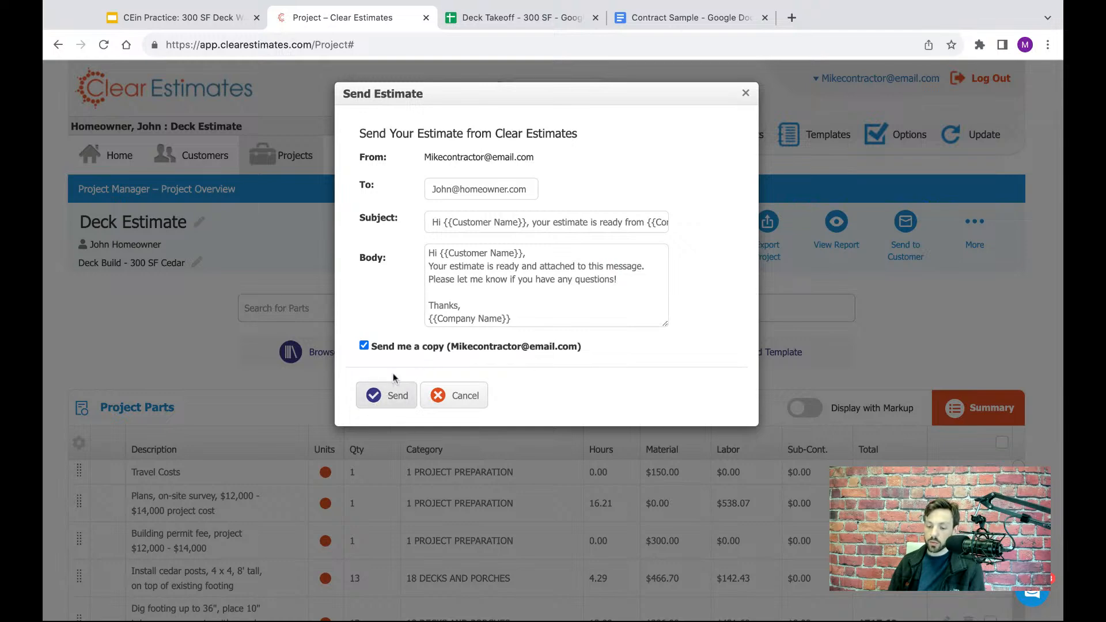
- Close the estimate email without sending it and look at the project's customer sending options, including Activity History
{"action": "left_click", "coordinate": [745, 94]}
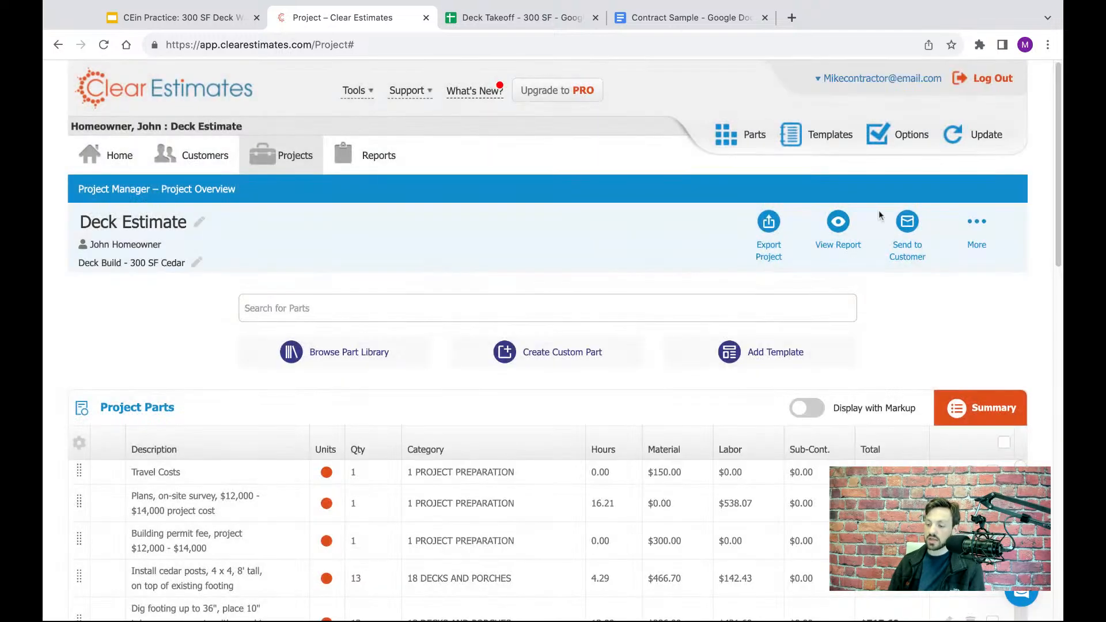
{"action": "left_click", "coordinate": [903, 224]}
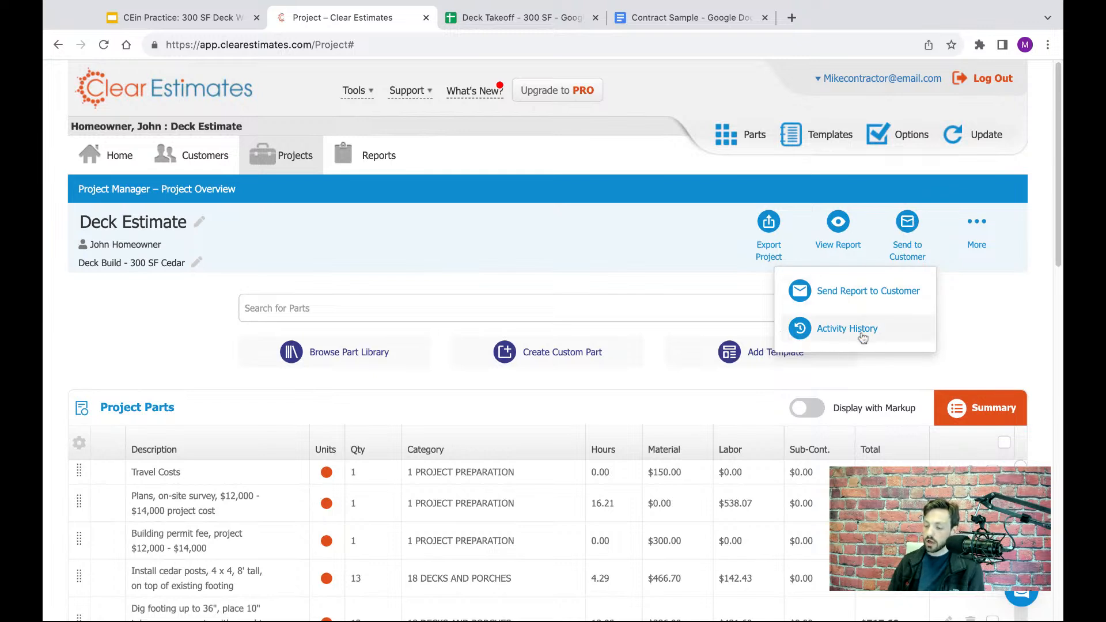
{"action": "left_click", "coordinate": [972, 343]}
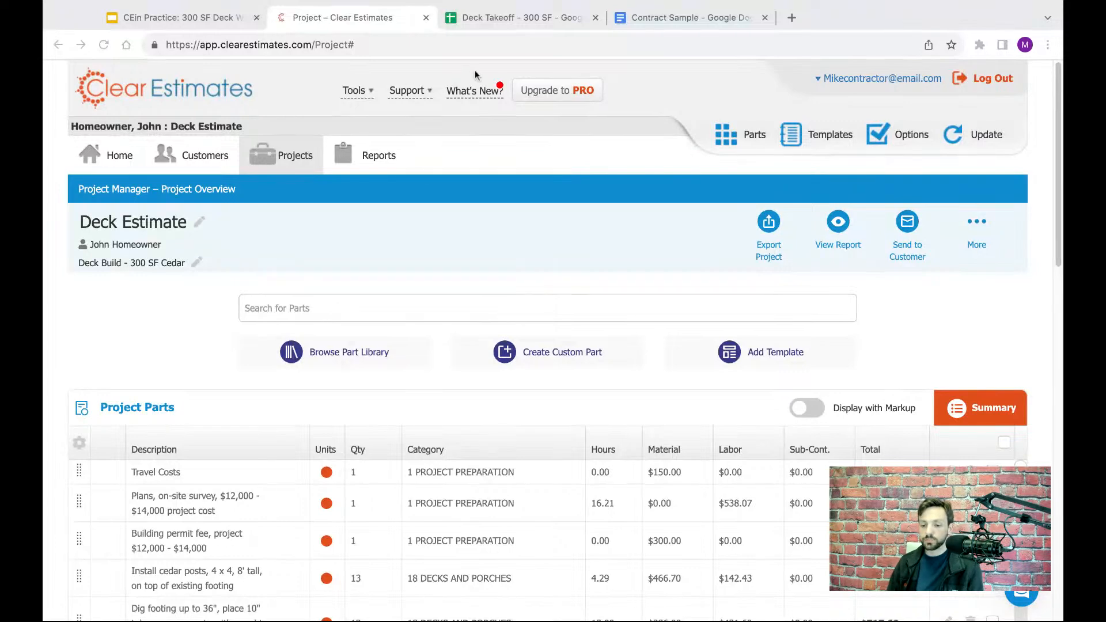
- Switch to the 300 SF Deck Webinar presentation in Google Slides and show the Q&A slide
{"action": "left_click", "coordinate": [207, 19]}
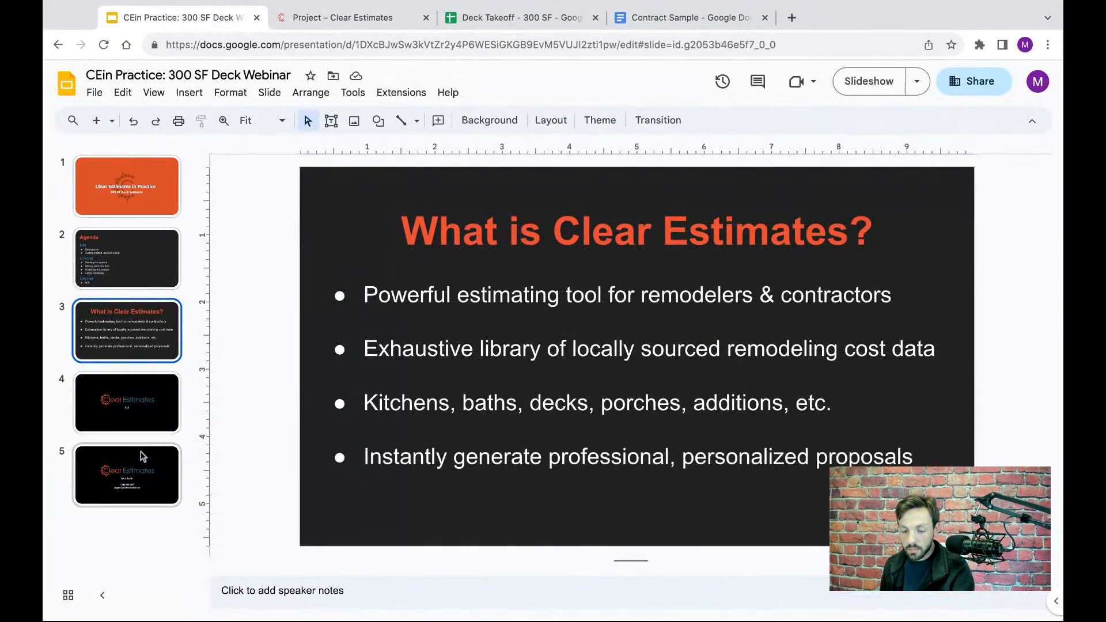
{"action": "left_click", "coordinate": [126, 403]}
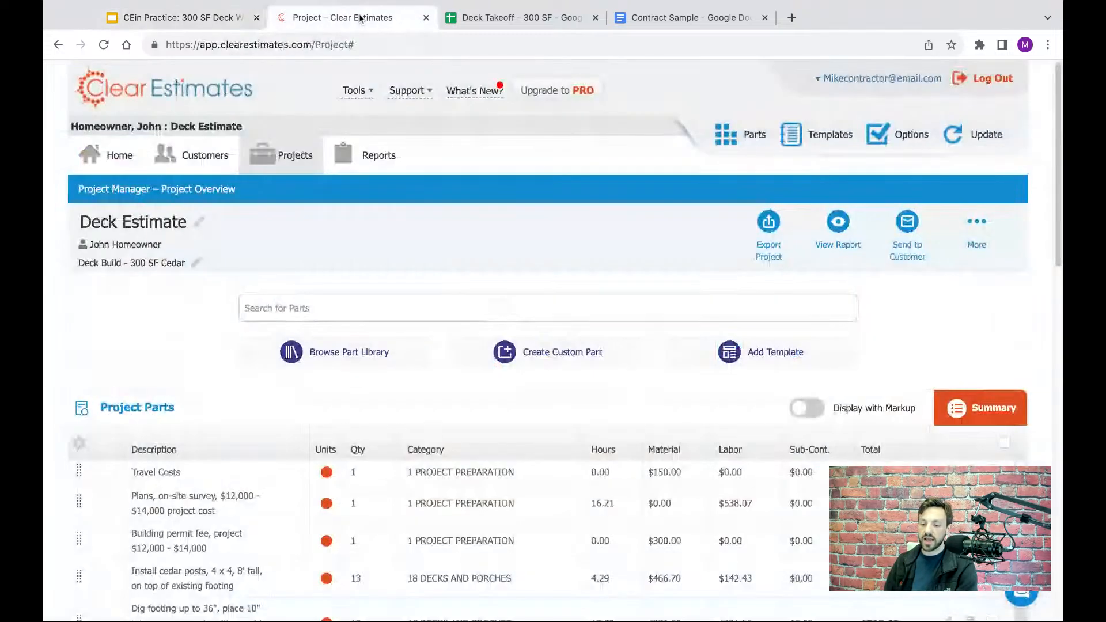
- Return to the Deck Estimate project in Clear Estimates, generate its report as a PDF and review the formal proposal
{"action": "left_click", "coordinate": [342, 17]}
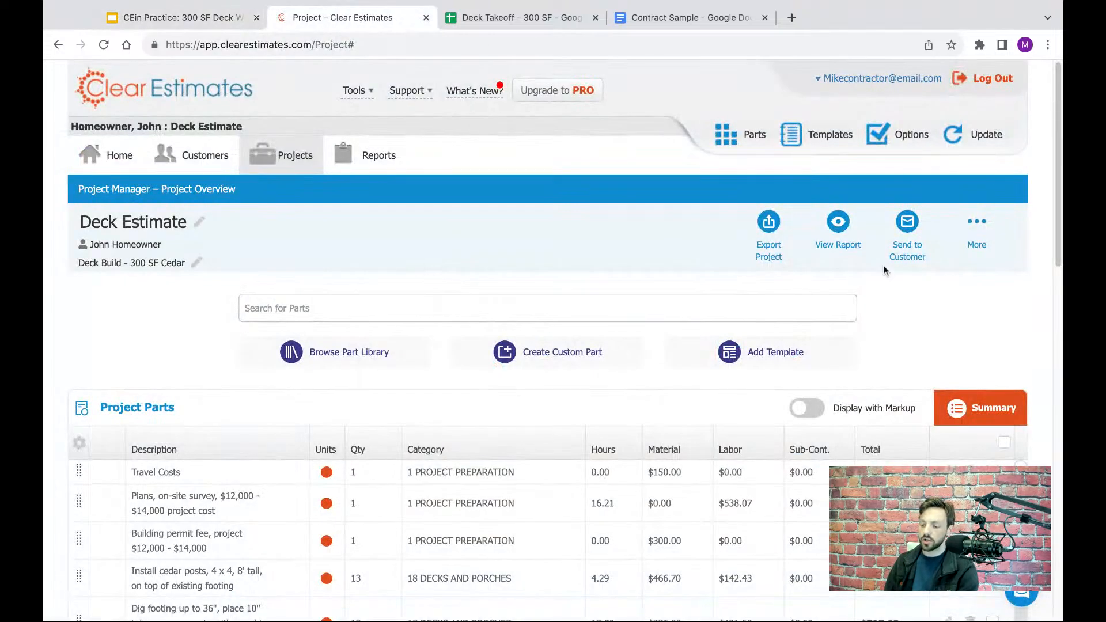
{"action": "left_click", "coordinate": [768, 224]}
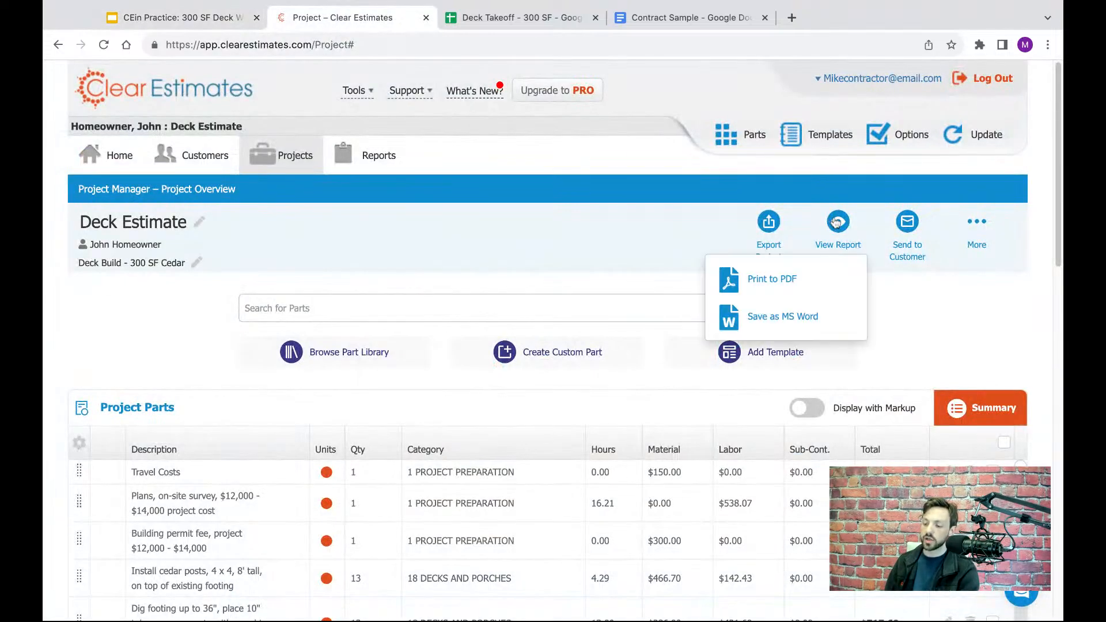
{"action": "left_click", "coordinate": [773, 280]}
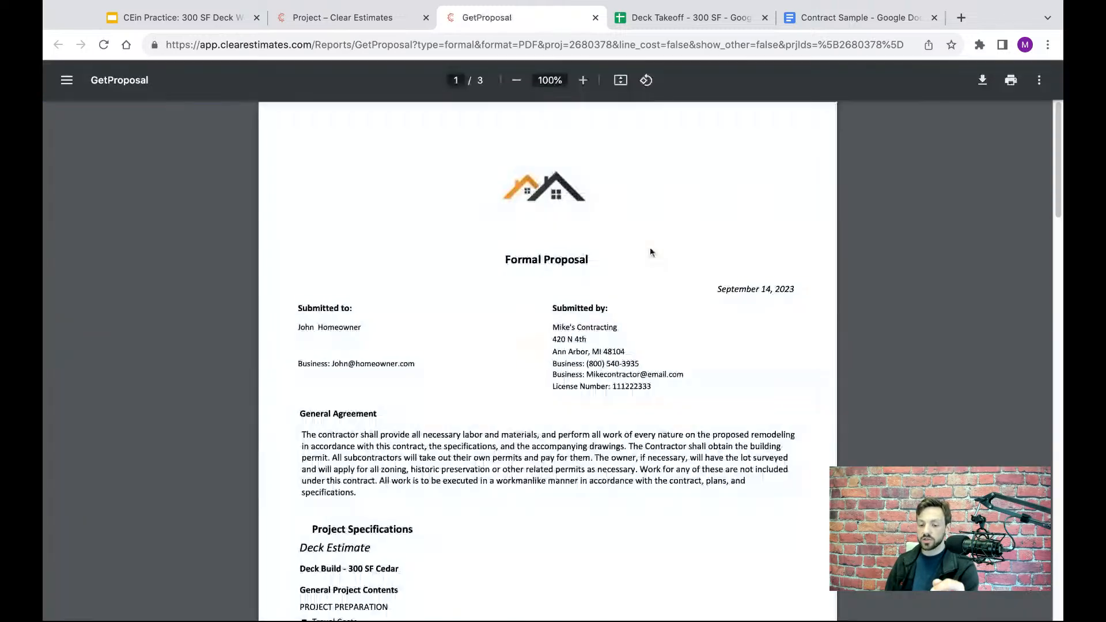
{"action": "scroll", "coordinate": [705, 236], "scroll_direction": "down", "scroll_amount": 2}
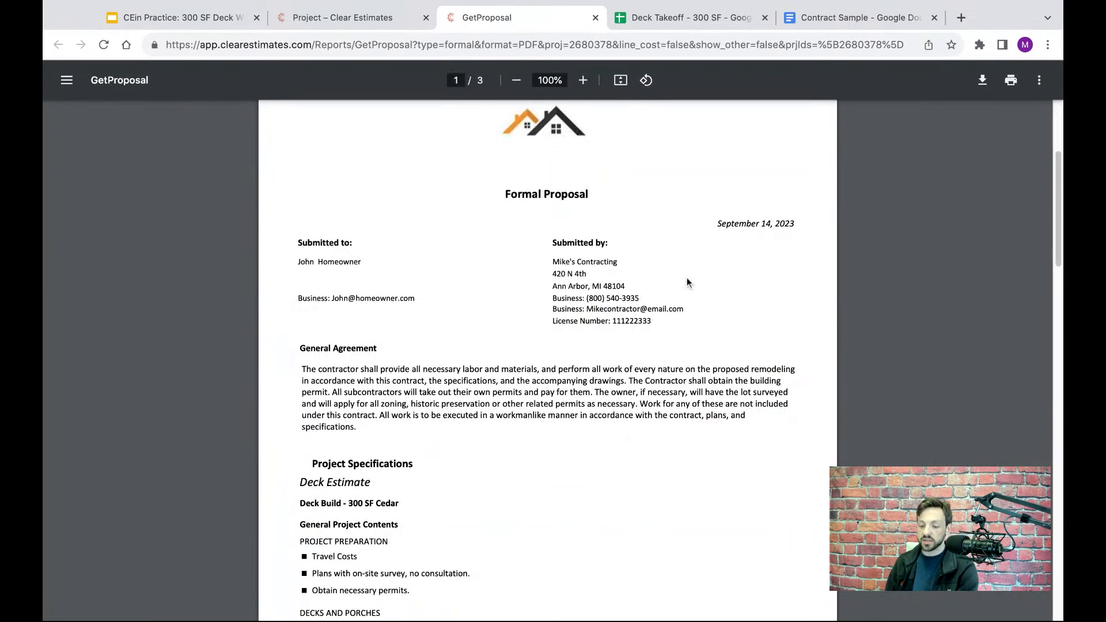
{"action": "scroll", "coordinate": [687, 282], "scroll_direction": "down", "scroll_amount": 8}
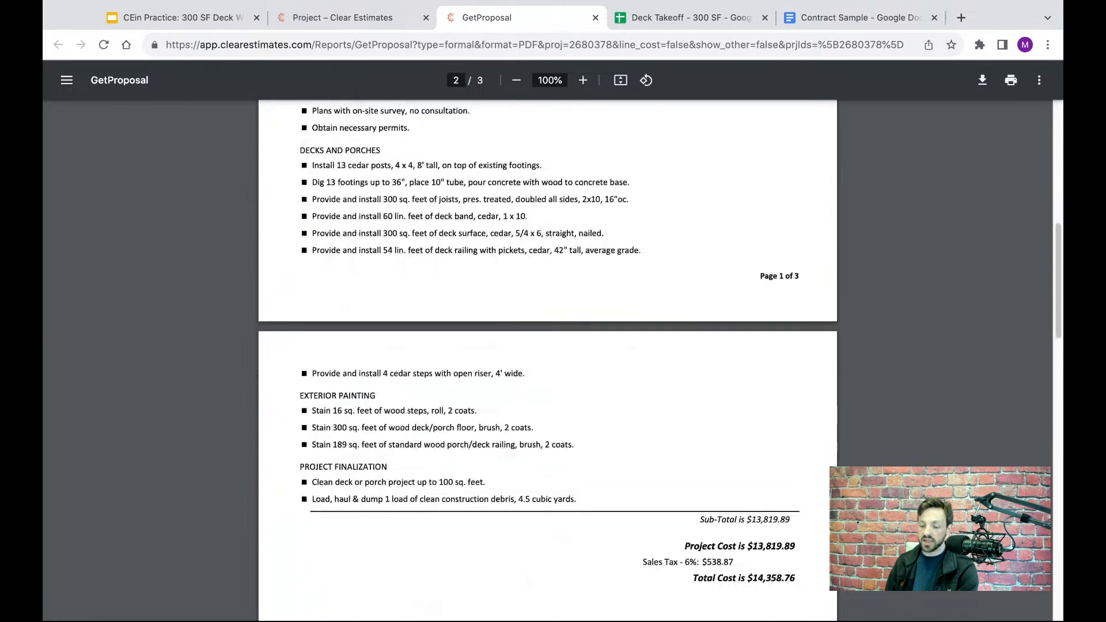
- Review the proposal's painting and finalization items, highlight the Total Cost line, and read through the Composite Deck alternate
{"action": "scroll", "coordinate": [782, 482], "scroll_direction": "down", "scroll_amount": 2}
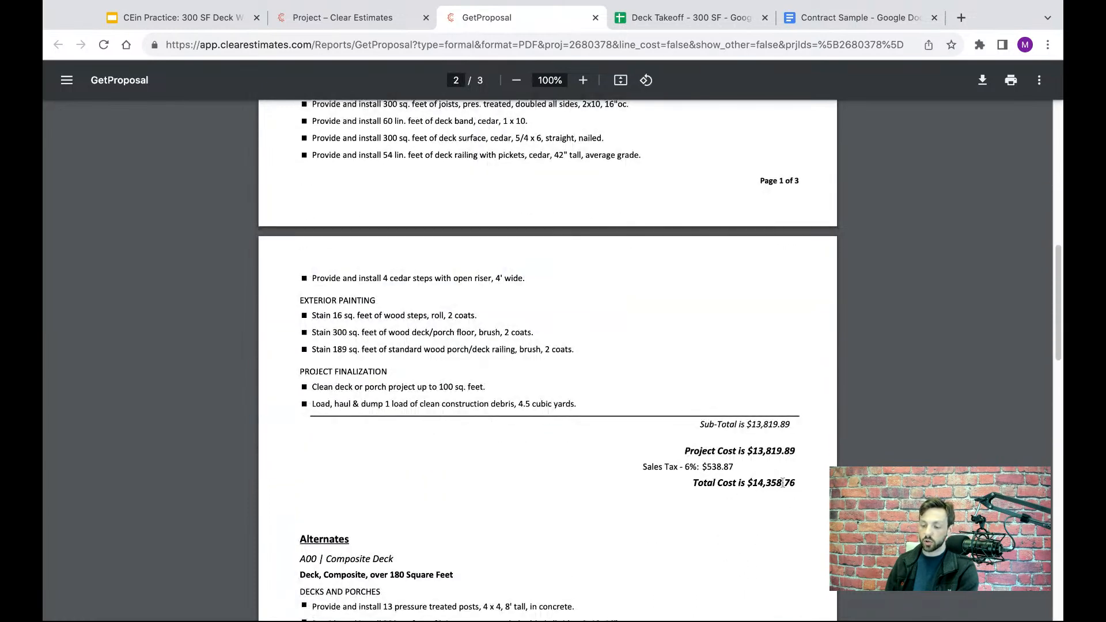
{"action": "left_click_drag", "start_coordinate": [801, 484], "coordinate": [690, 483]}
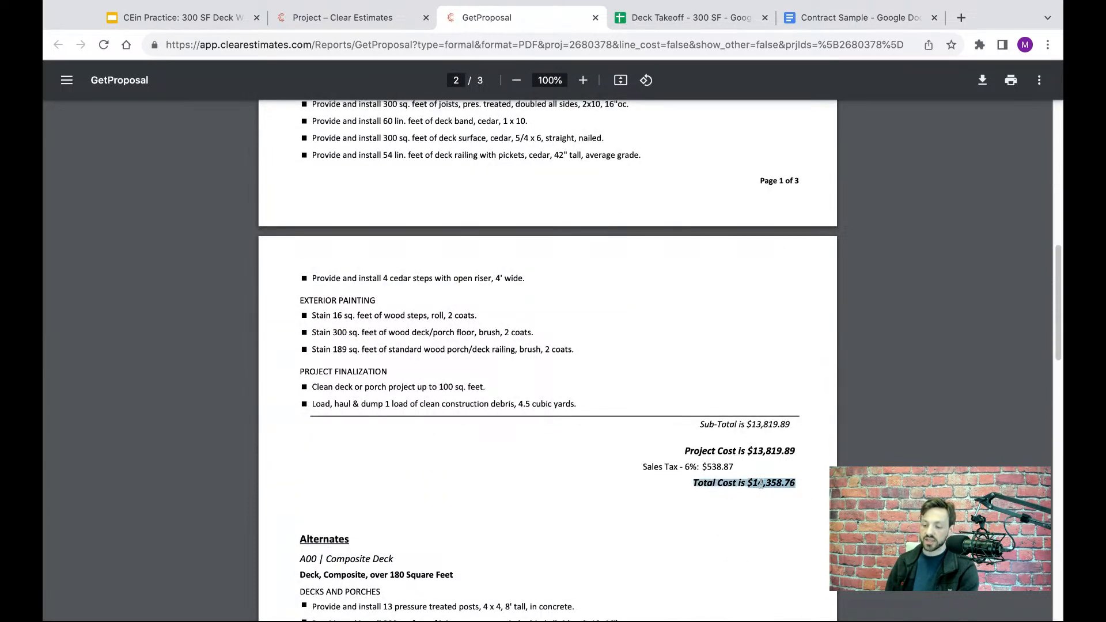
{"action": "scroll", "coordinate": [743, 440], "scroll_direction": "down", "scroll_amount": 2}
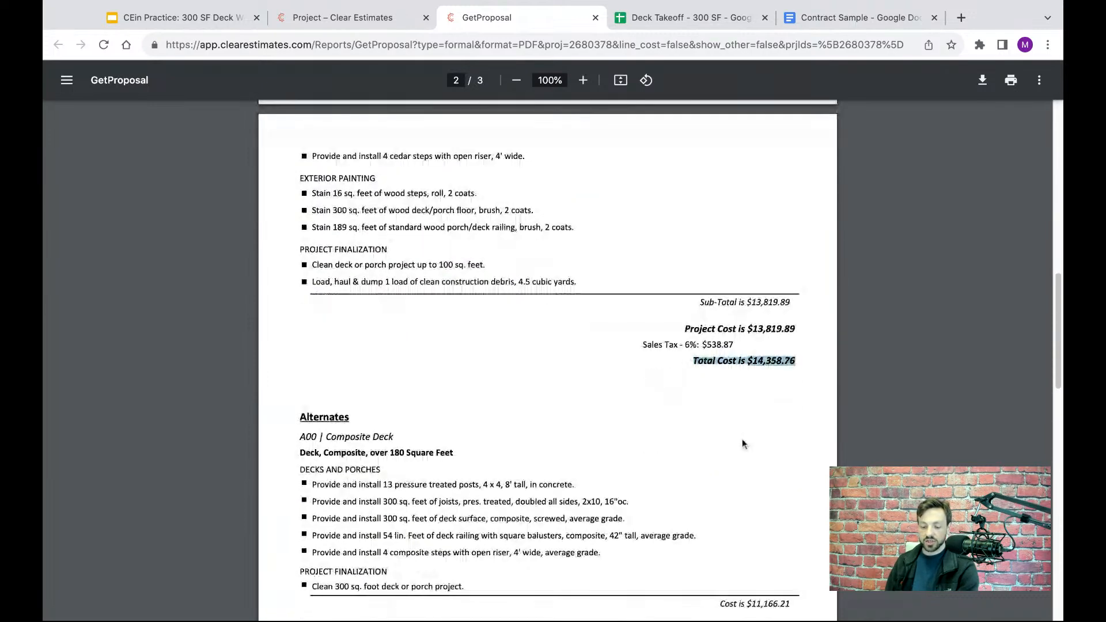
{"action": "scroll", "coordinate": [741, 440], "scroll_direction": "down", "scroll_amount": 1}
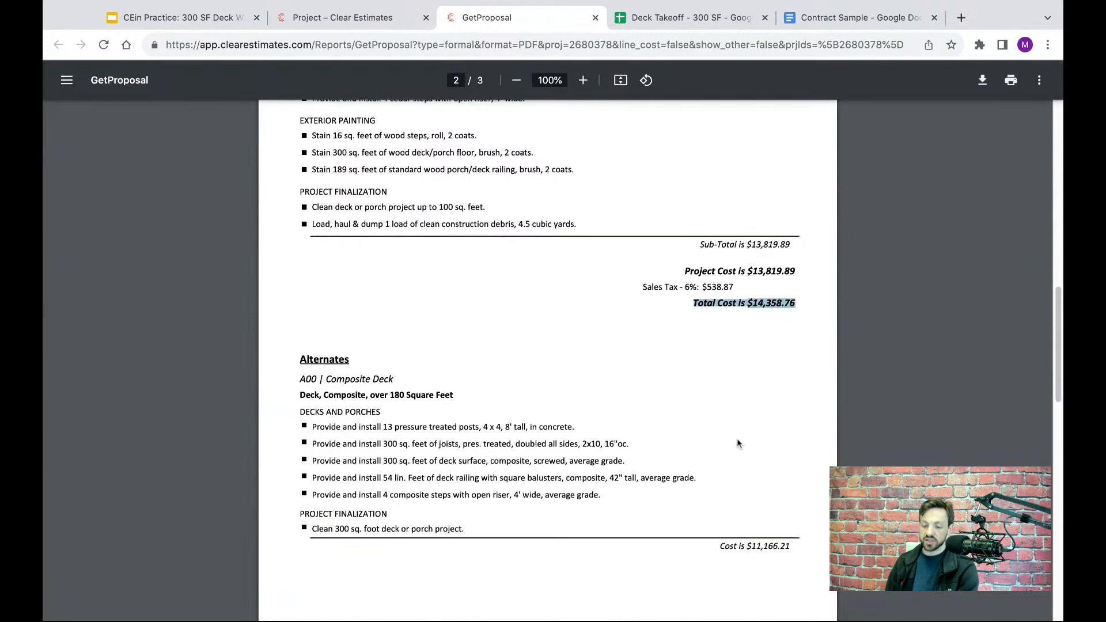
{"action": "scroll", "coordinate": [735, 439], "scroll_direction": "down", "scroll_amount": 1}
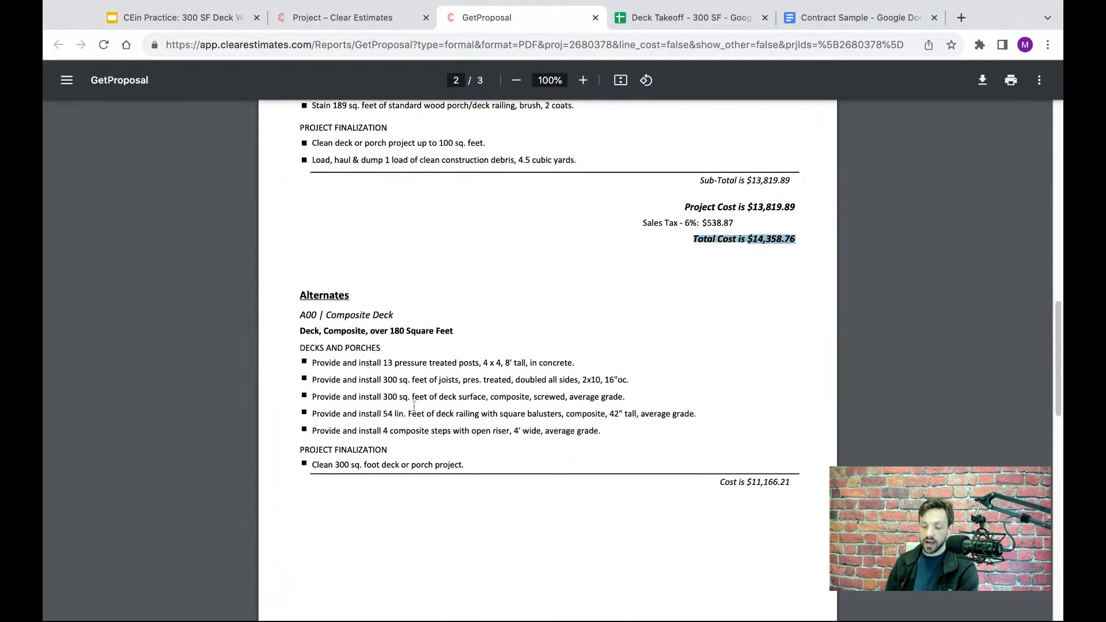
- Compare the Composite Deck alternate's cost with the main project's Total Cost by highlighting each line in turn
{"action": "triple_click", "coordinate": [797, 488]}
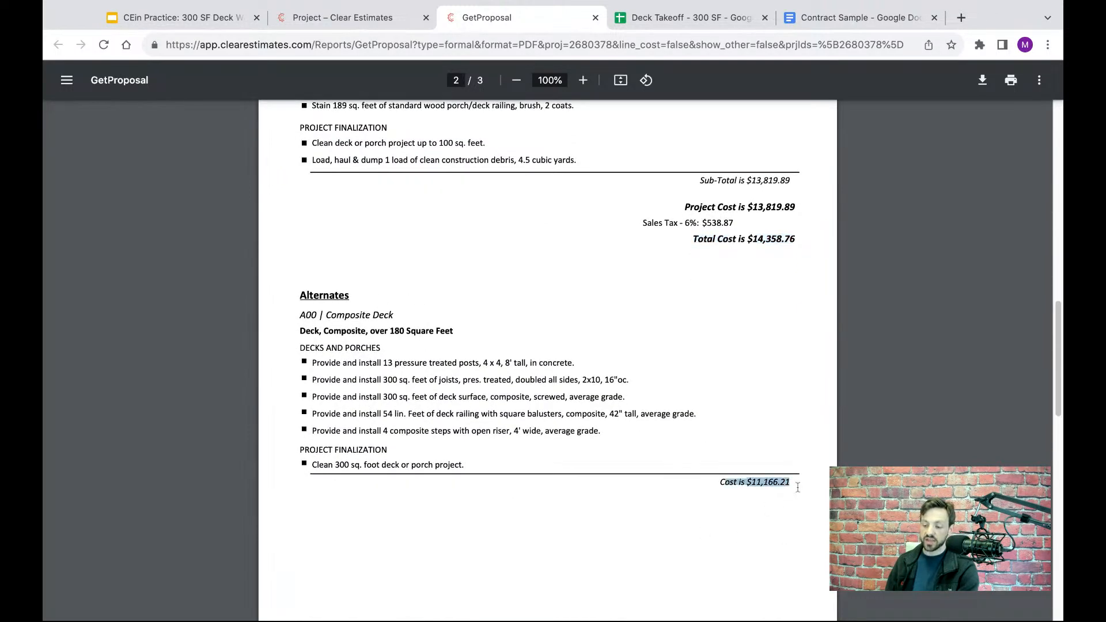
{"action": "triple_click", "coordinate": [804, 245]}
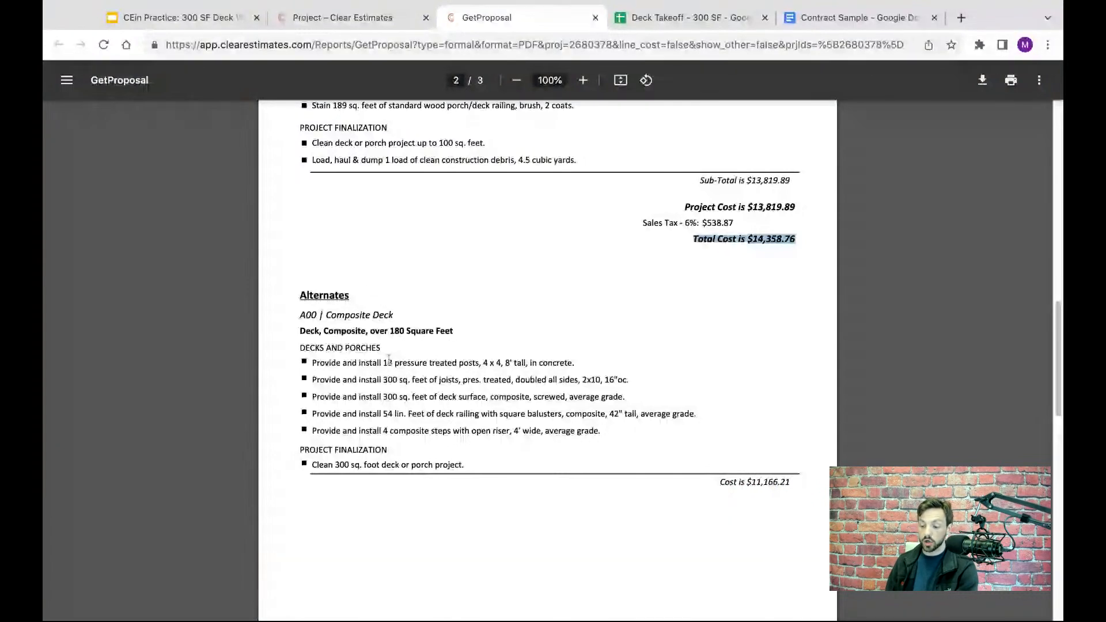
{"action": "left_click_drag", "start_coordinate": [790, 482], "coordinate": [719, 483]}
{"action": "left_click_drag", "start_coordinate": [797, 239], "coordinate": [692, 239]}
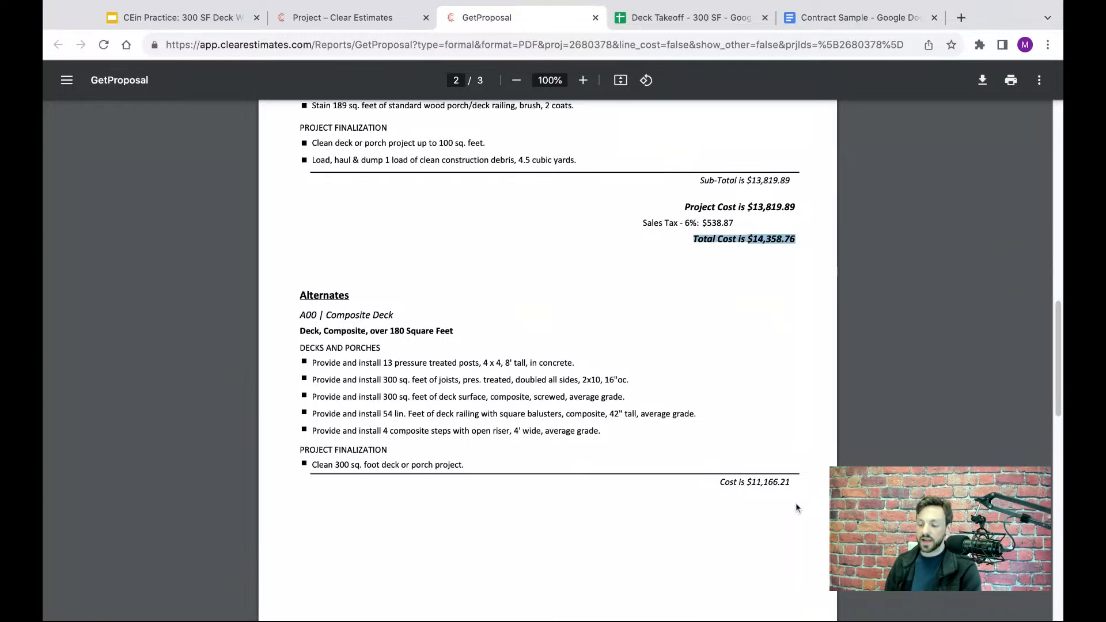
{"action": "left_click_drag", "start_coordinate": [796, 489], "coordinate": [720, 483]}
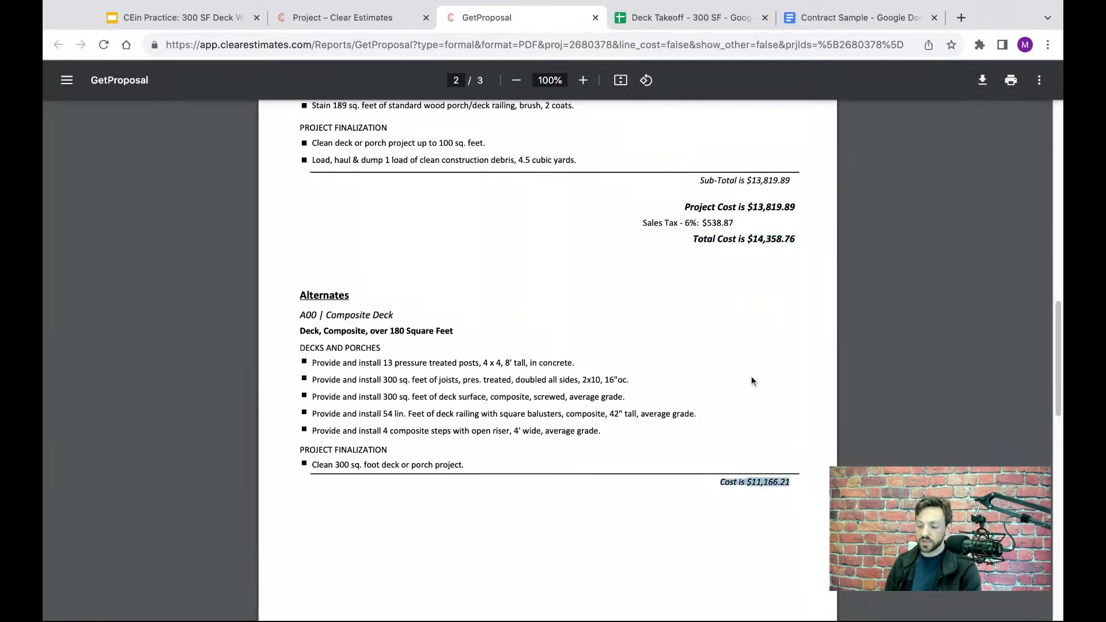
{"action": "left_click_drag", "start_coordinate": [797, 239], "coordinate": [693, 239]}
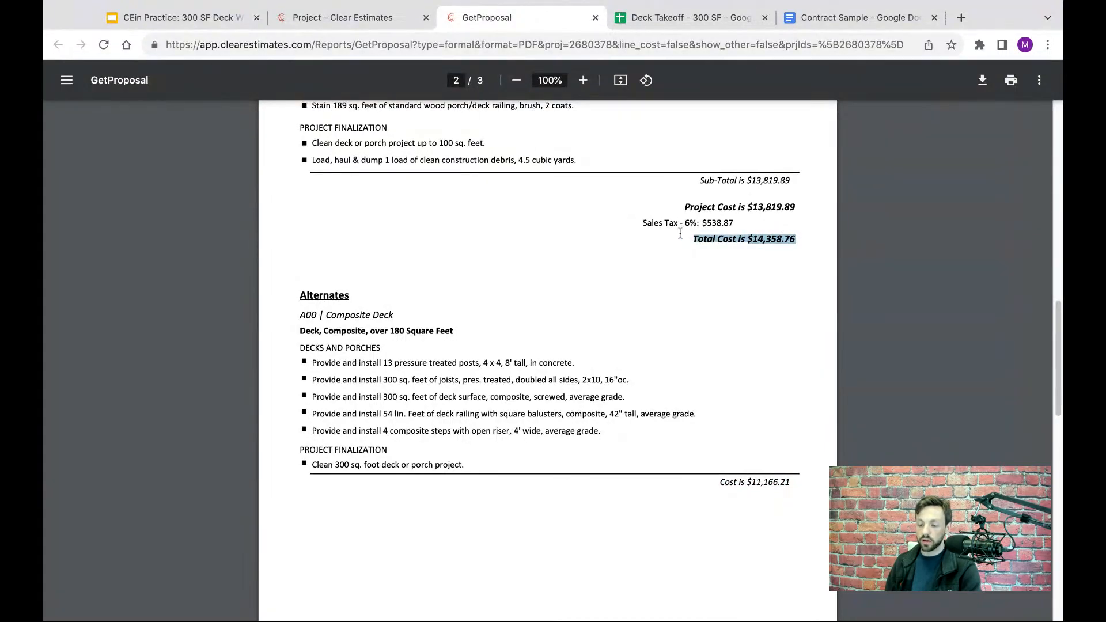
- Recheck the cedar deck's scope items above the alternate, then highlight the alternate's cost and the project's Total Cost
{"action": "scroll", "coordinate": [591, 198], "scroll_direction": "up", "scroll_amount": 3}
{"action": "scroll", "coordinate": [582, 224], "scroll_direction": "down", "scroll_amount": 1}
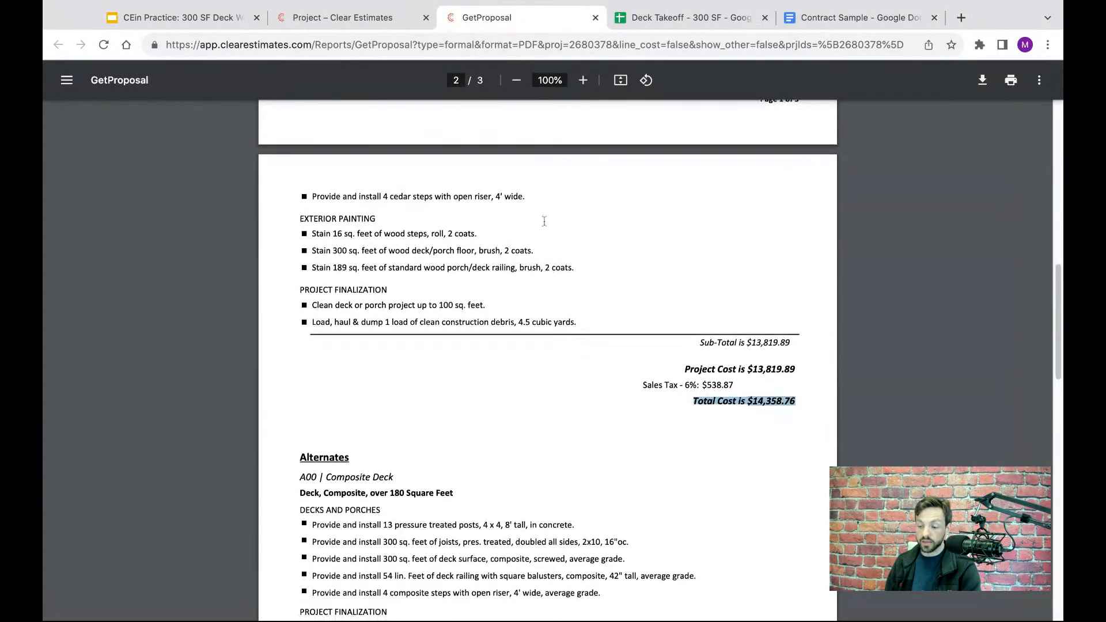
{"action": "scroll", "coordinate": [576, 236], "scroll_direction": "down", "scroll_amount": 3}
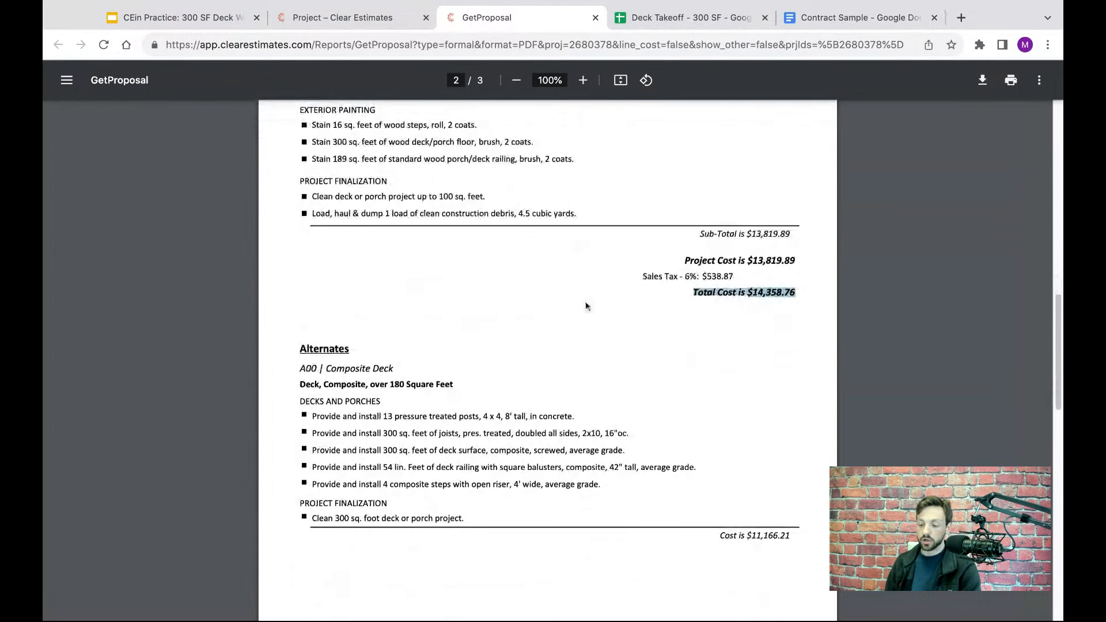
{"action": "triple_click", "coordinate": [797, 505]}
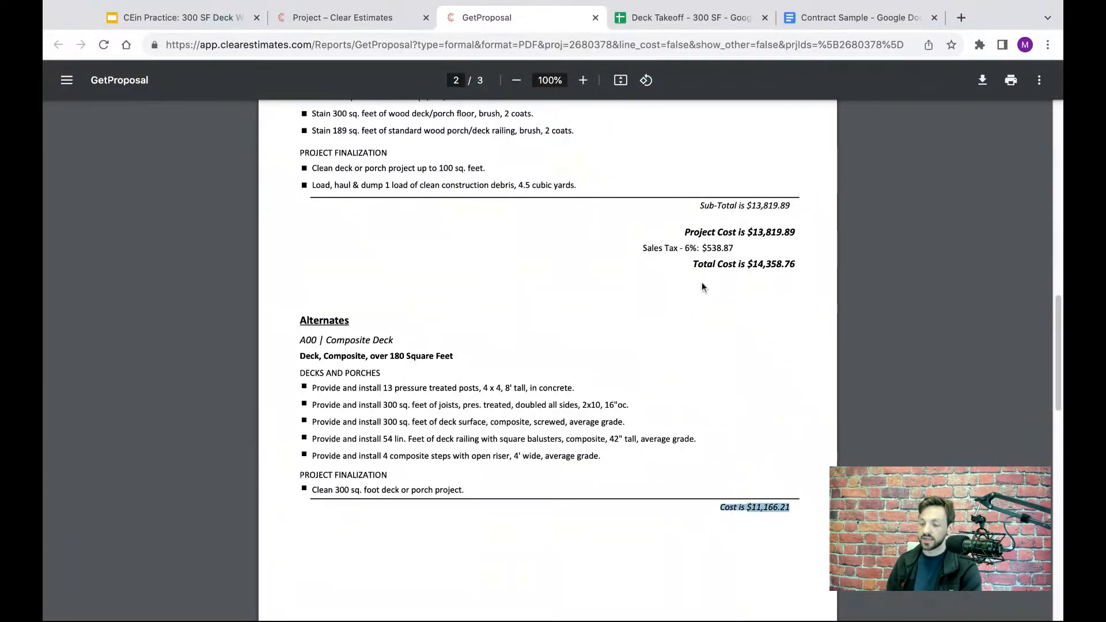
{"action": "triple_click", "coordinate": [797, 263]}
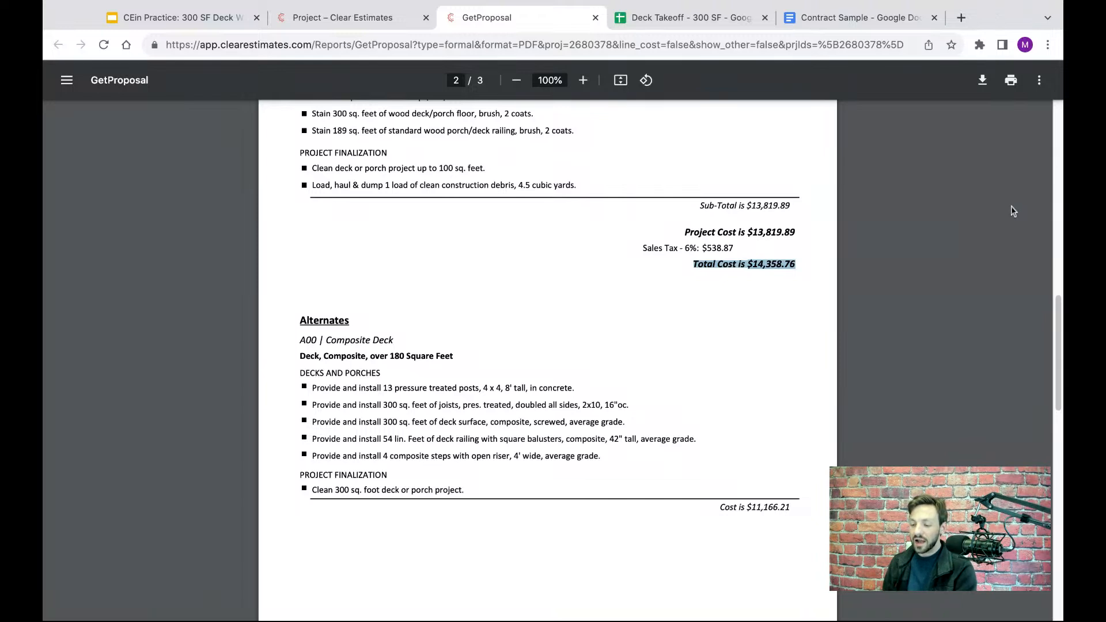
- Point out the Total Cost and alternate cost lines again, clear the highlighting, and examine the full Alternates section
{"action": "left_click", "coordinate": [796, 369]}
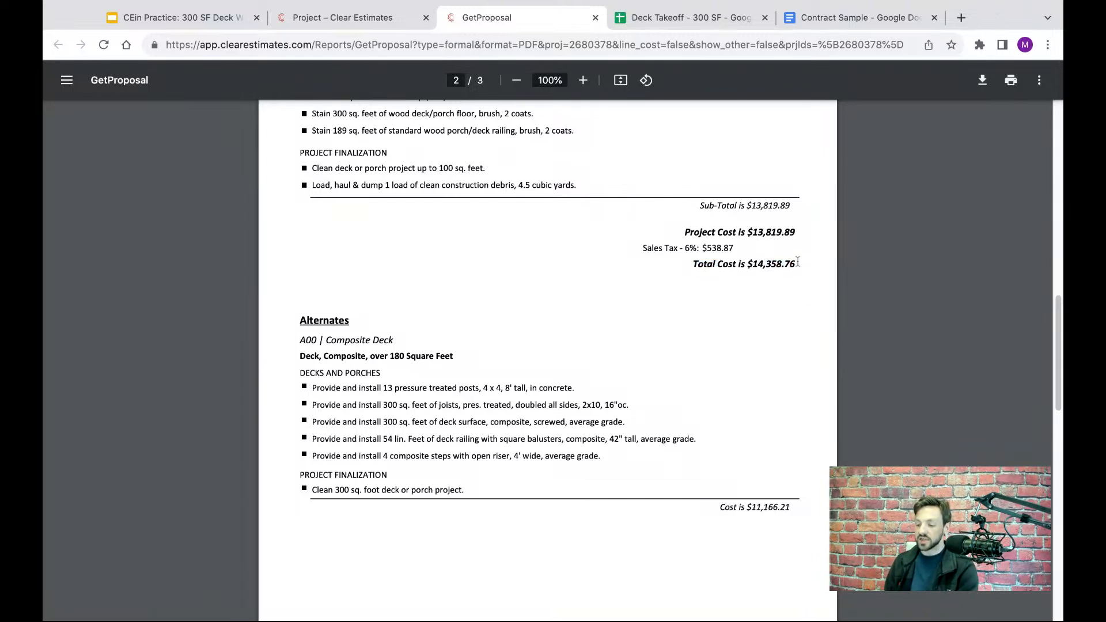
{"action": "left_click_drag", "start_coordinate": [798, 262], "coordinate": [692, 264]}
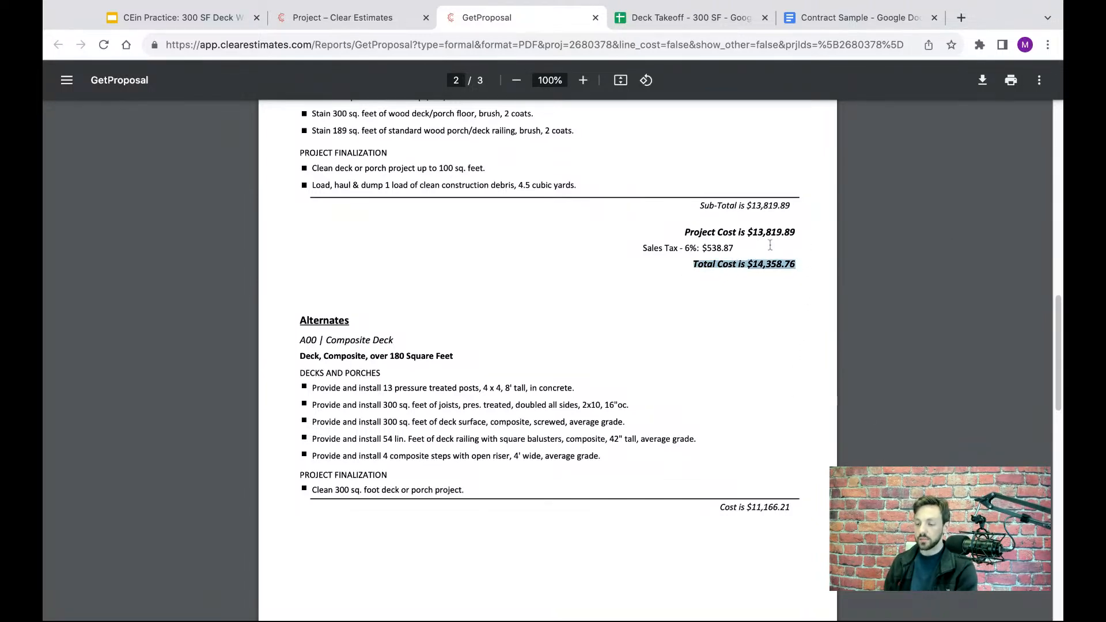
{"action": "left_click_drag", "start_coordinate": [797, 509], "coordinate": [721, 508]}
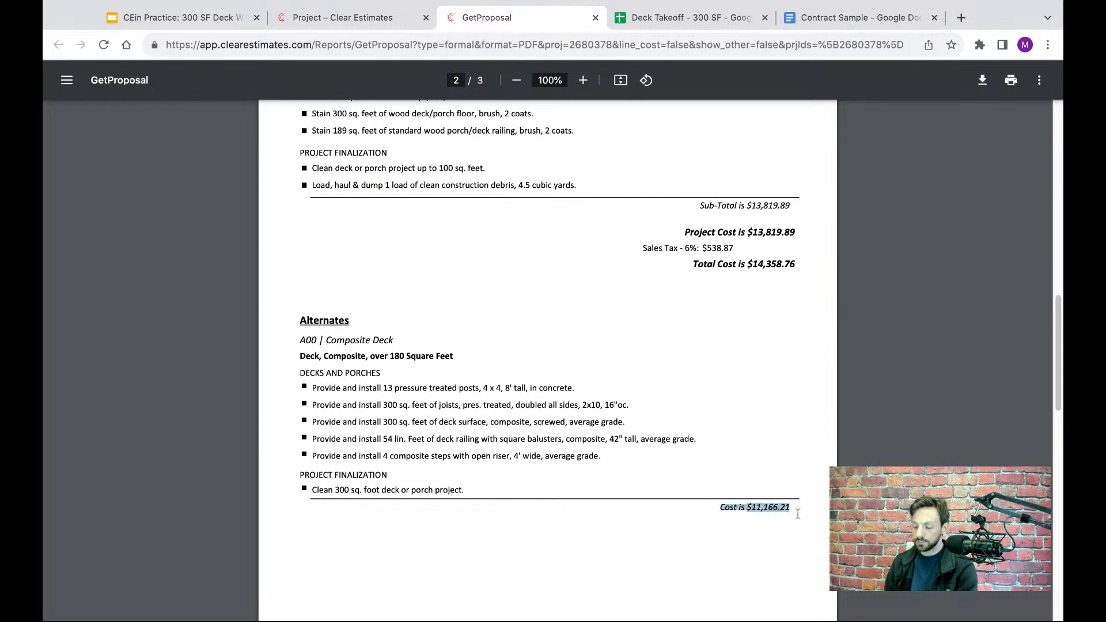
{"action": "left_click", "coordinate": [748, 446]}
{"action": "scroll", "coordinate": [713, 368], "scroll_direction": "down", "scroll_amount": 1}
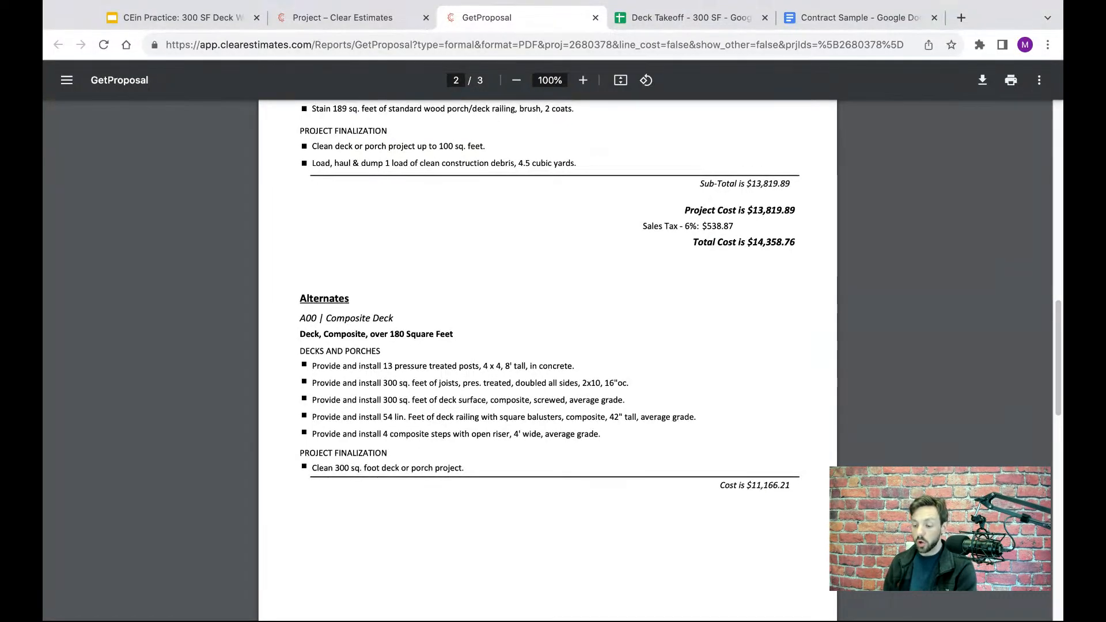
{"action": "scroll", "coordinate": [742, 531], "scroll_direction": "down", "scroll_amount": 2}
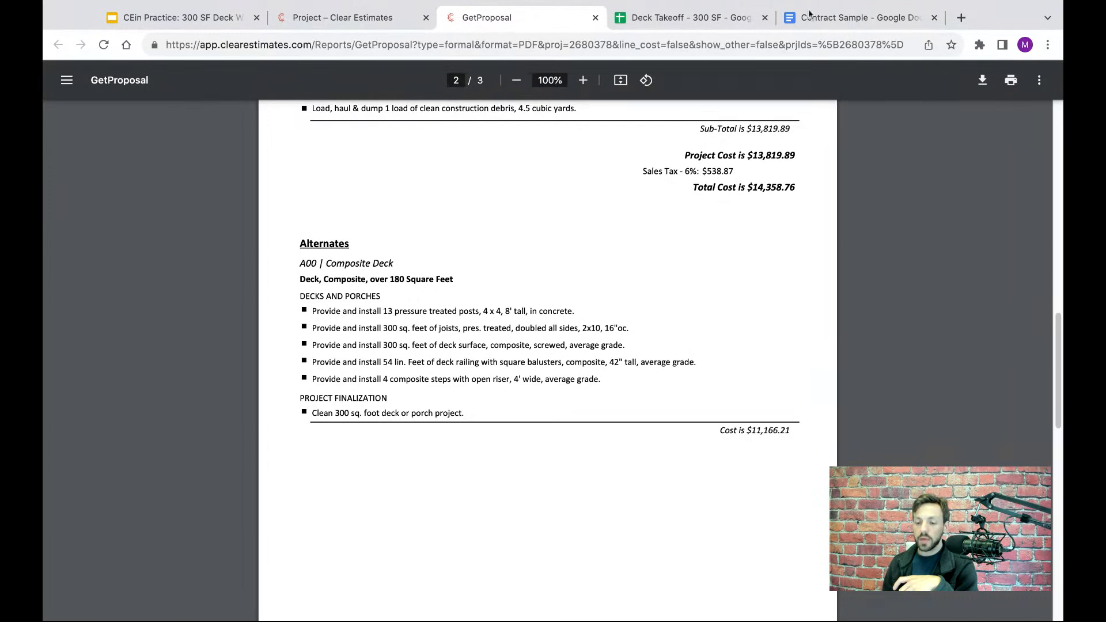
- Return to the Deck Estimate project overview and look at its parts list
{"action": "left_click", "coordinate": [369, 17]}
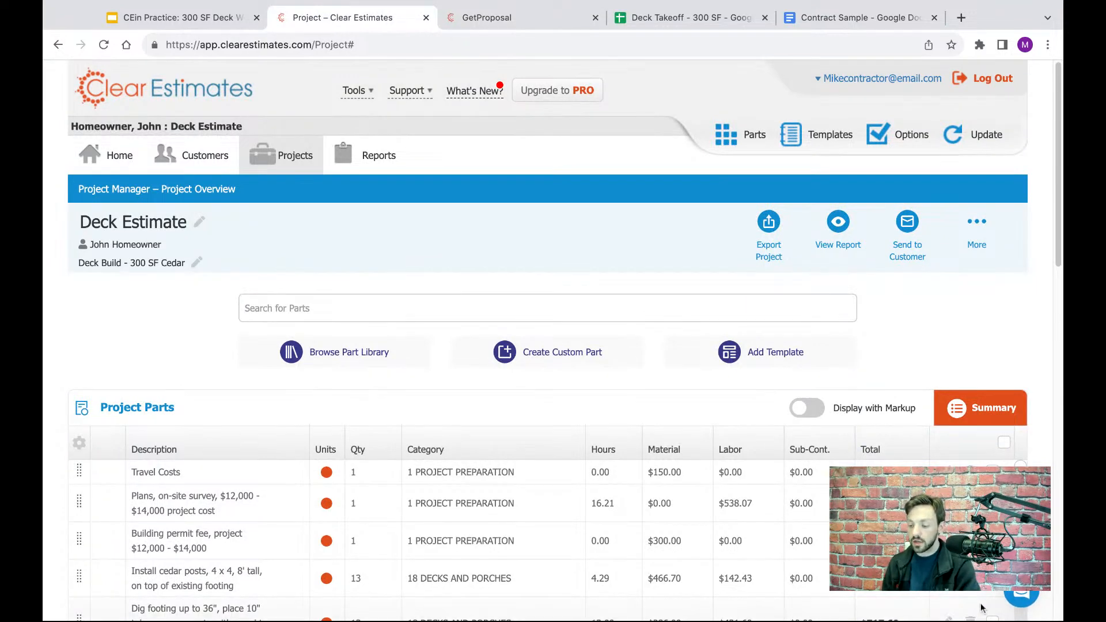
{"action": "scroll", "coordinate": [927, 340], "scroll_direction": "down", "scroll_amount": 1}
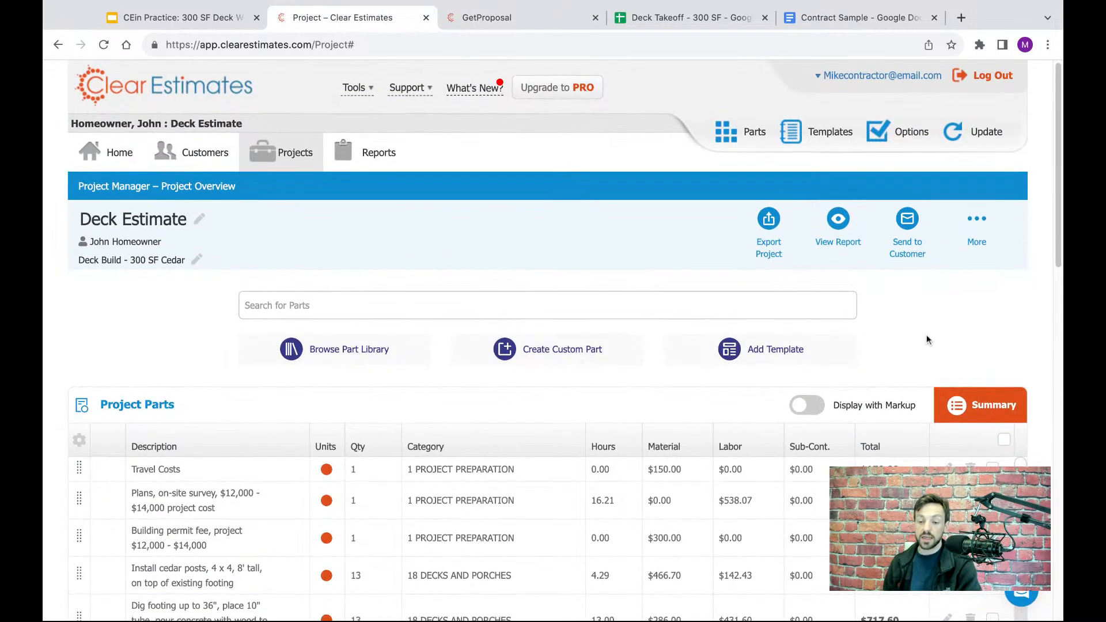